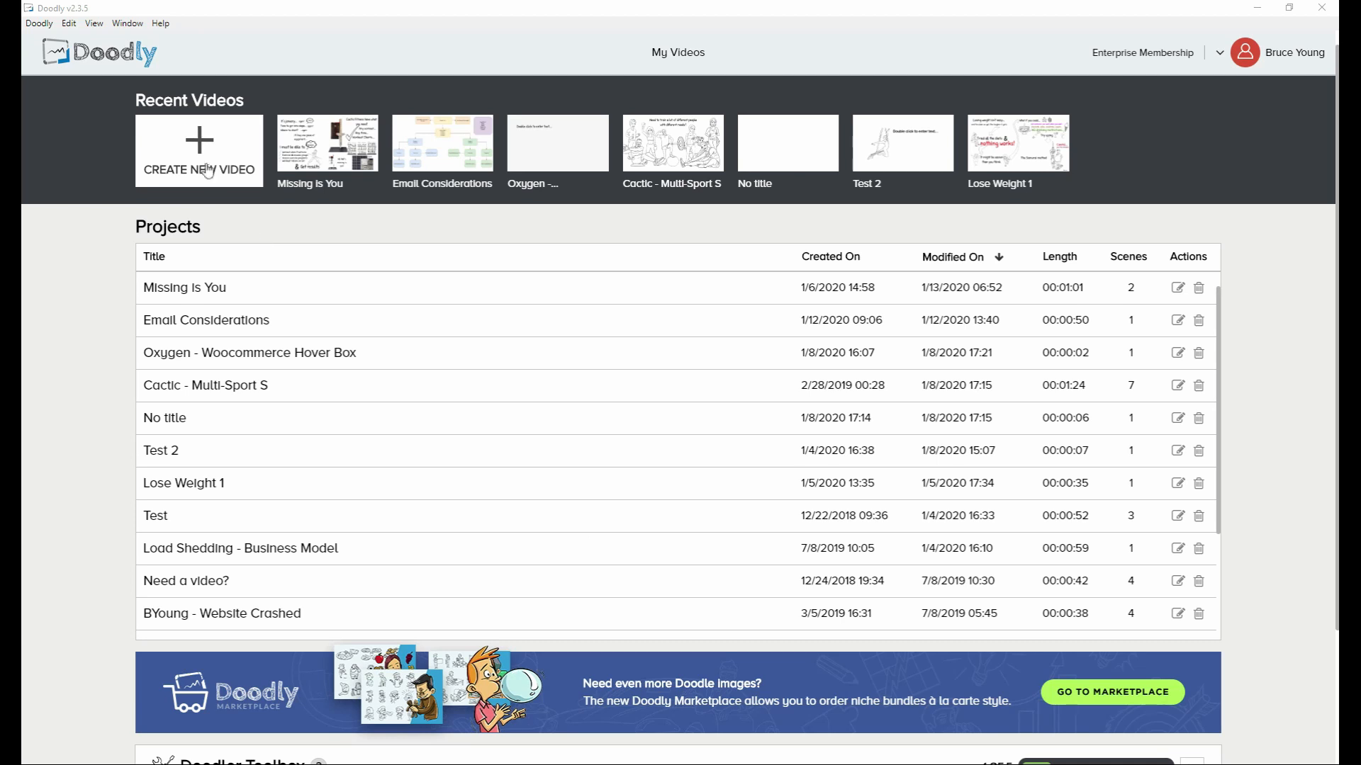
Start a new whiteboard-style video with the 1080p (1920x1080) resolution
{"action": "left_click", "coordinate": [199, 153]}
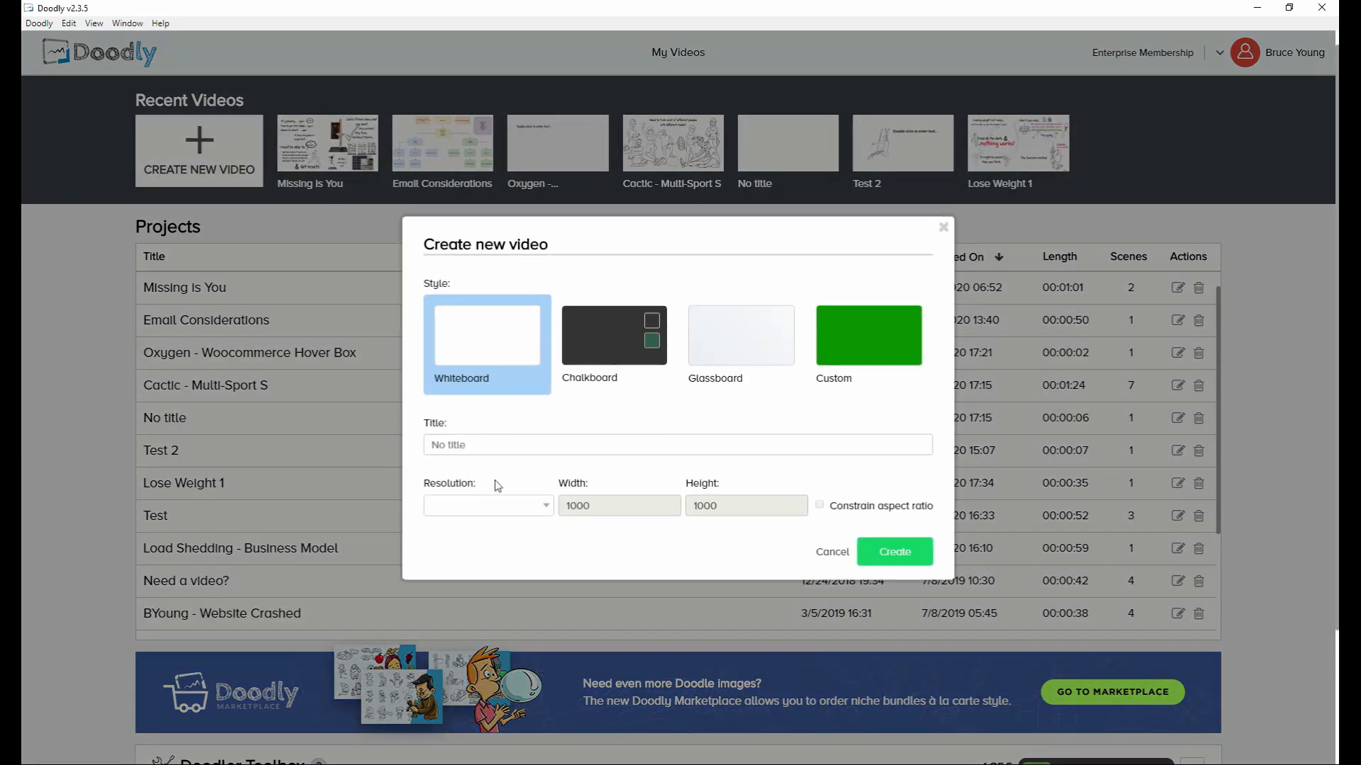
{"action": "left_click", "coordinate": [485, 504]}
{"action": "left_click", "coordinate": [485, 503]}
{"action": "left_click", "coordinate": [485, 503]}
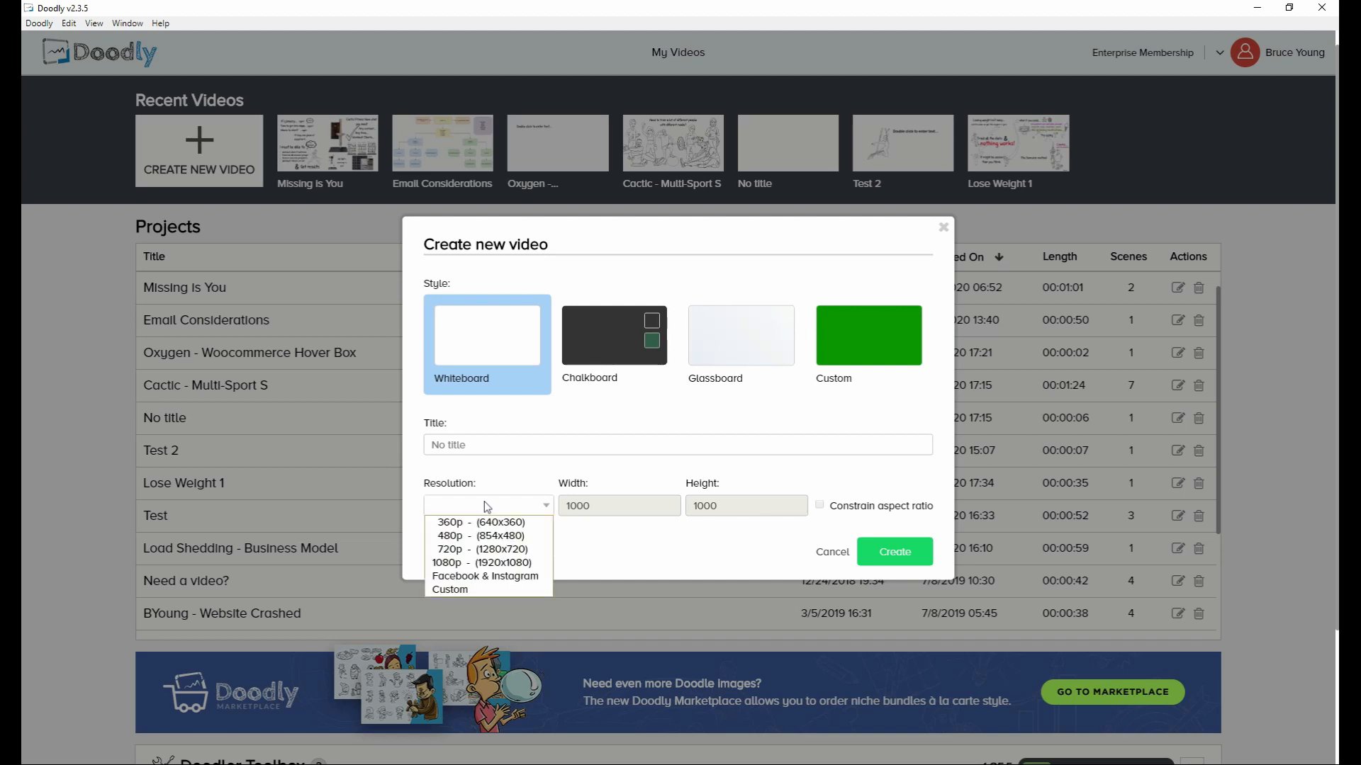
{"action": "left_click", "coordinate": [510, 565]}
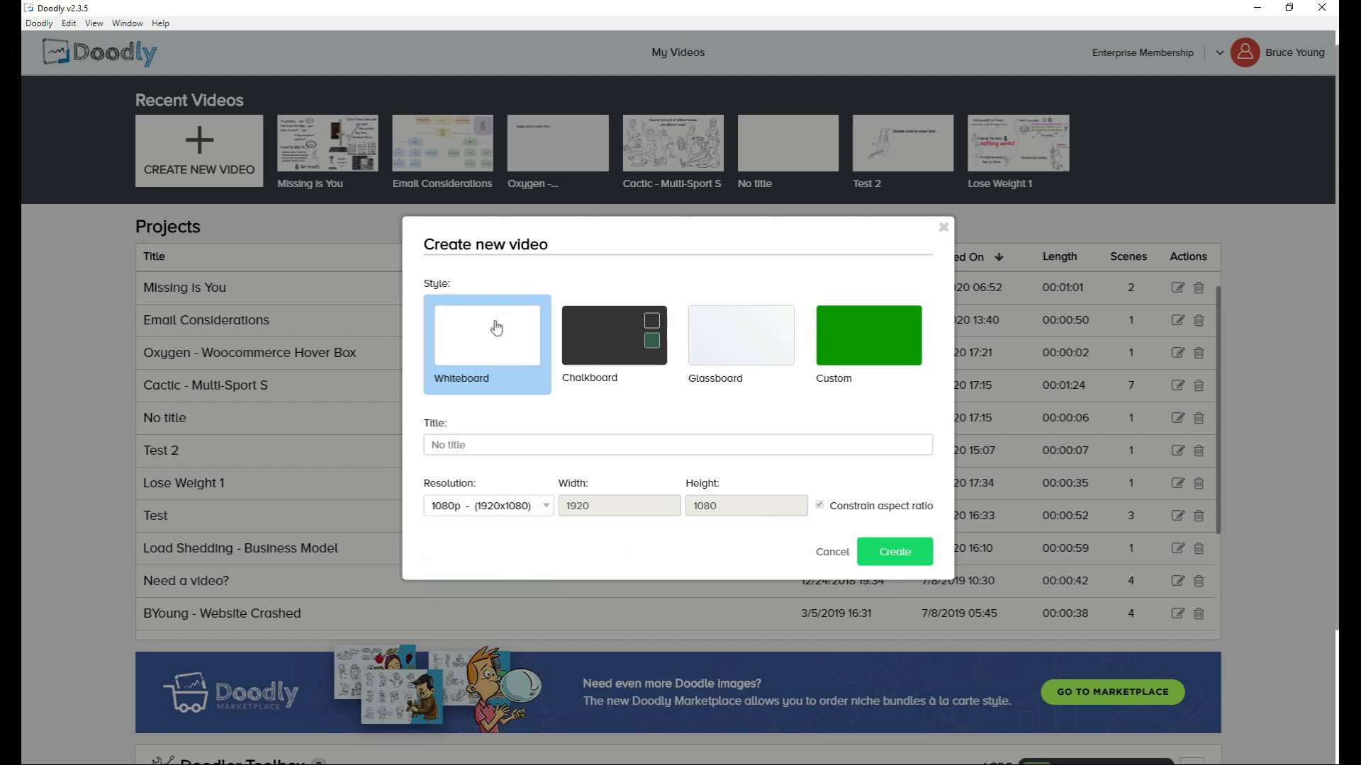
Title the new video "Doodly Pan and Zoom" and create it
{"action": "left_click", "coordinate": [571, 440]}
{"action": "type", "text": "Doodly Tod"}
{"action": "key", "text": "BackSpace"}
{"action": "key", "text": "BackSpace"}
{"action": "key", "text": "BackSpace"}
{"action": "key", "text": "BackSpace"}
{"action": "type", "text": "Pan and Zoo"}
{"action": "left_click", "coordinate": [899, 552]}
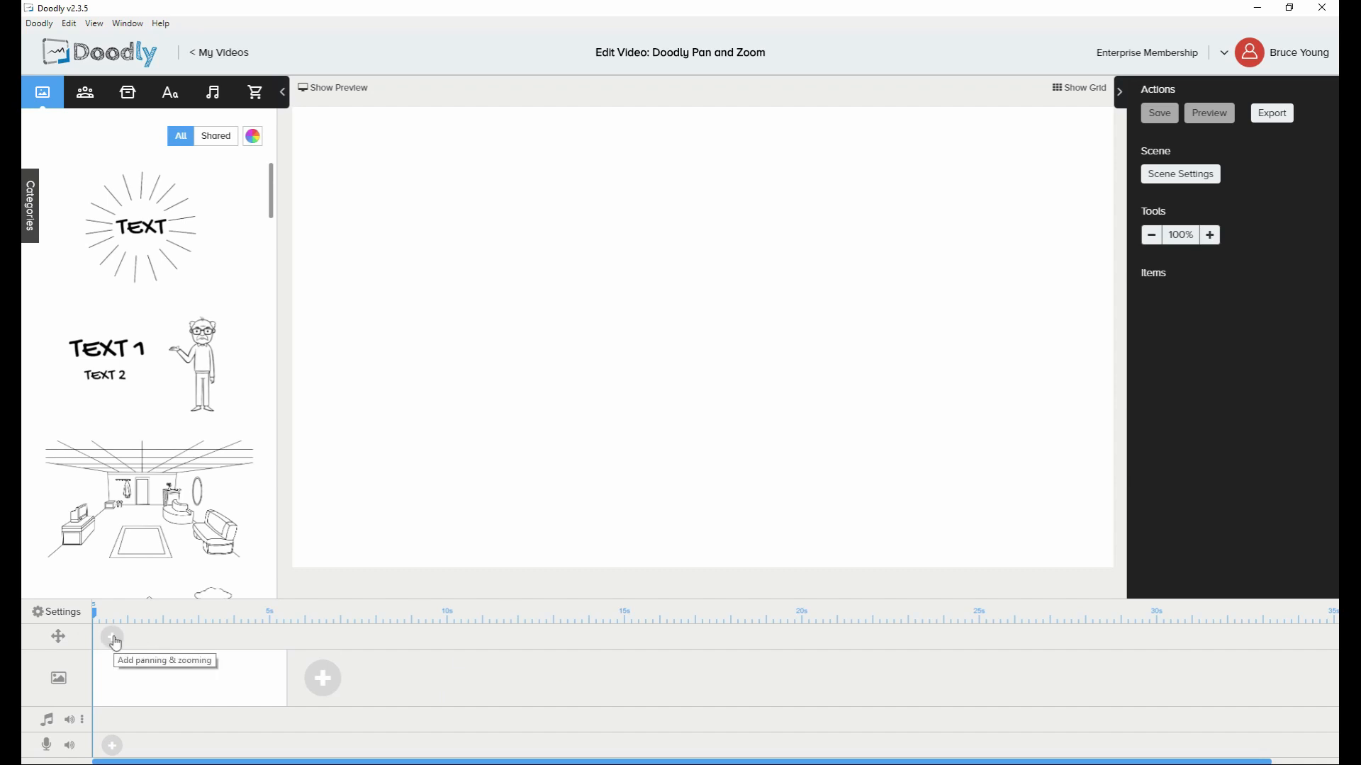
Add a Patrick Hand Regular text item to the canvas reading "Plan your canvas. Use the space."
{"action": "scroll", "coordinate": [115, 643], "scroll_direction": "right", "scroll_amount": 1}
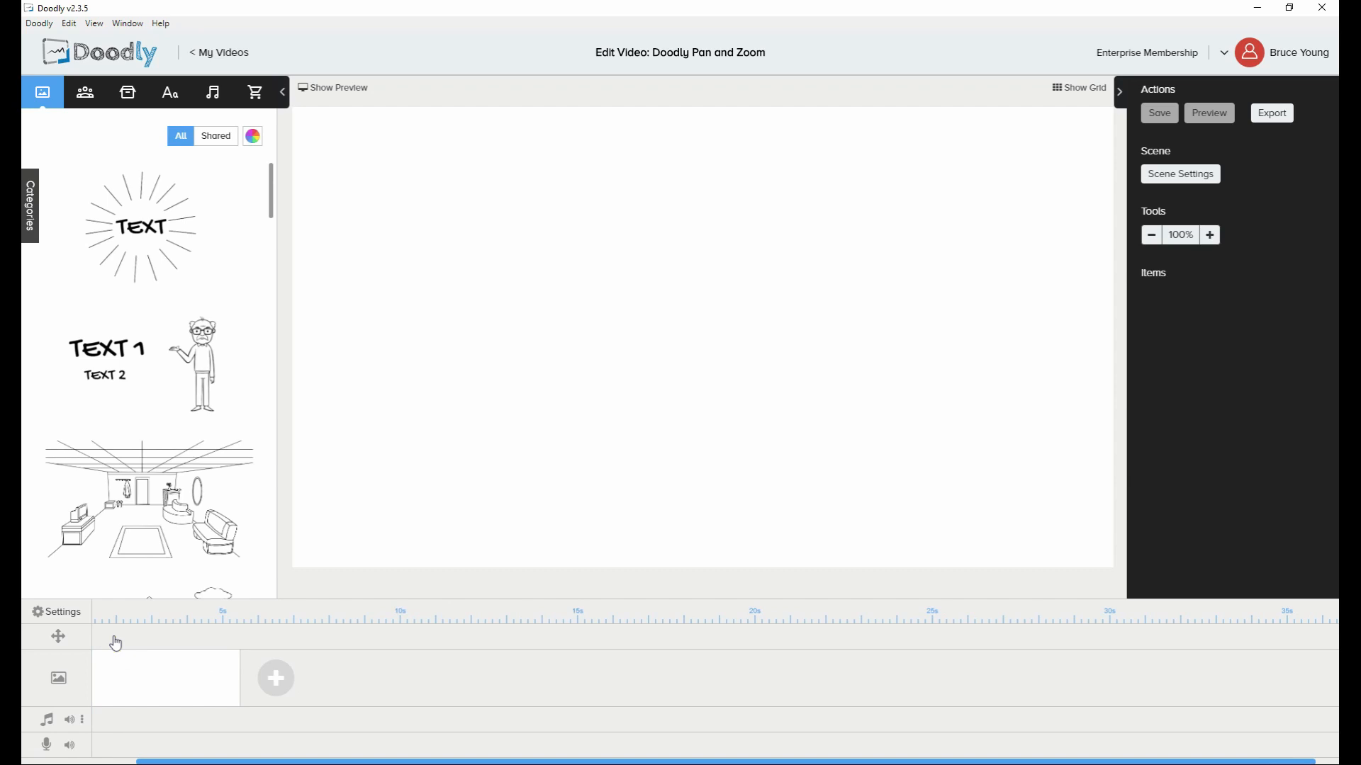
{"action": "left_click", "coordinate": [174, 101]}
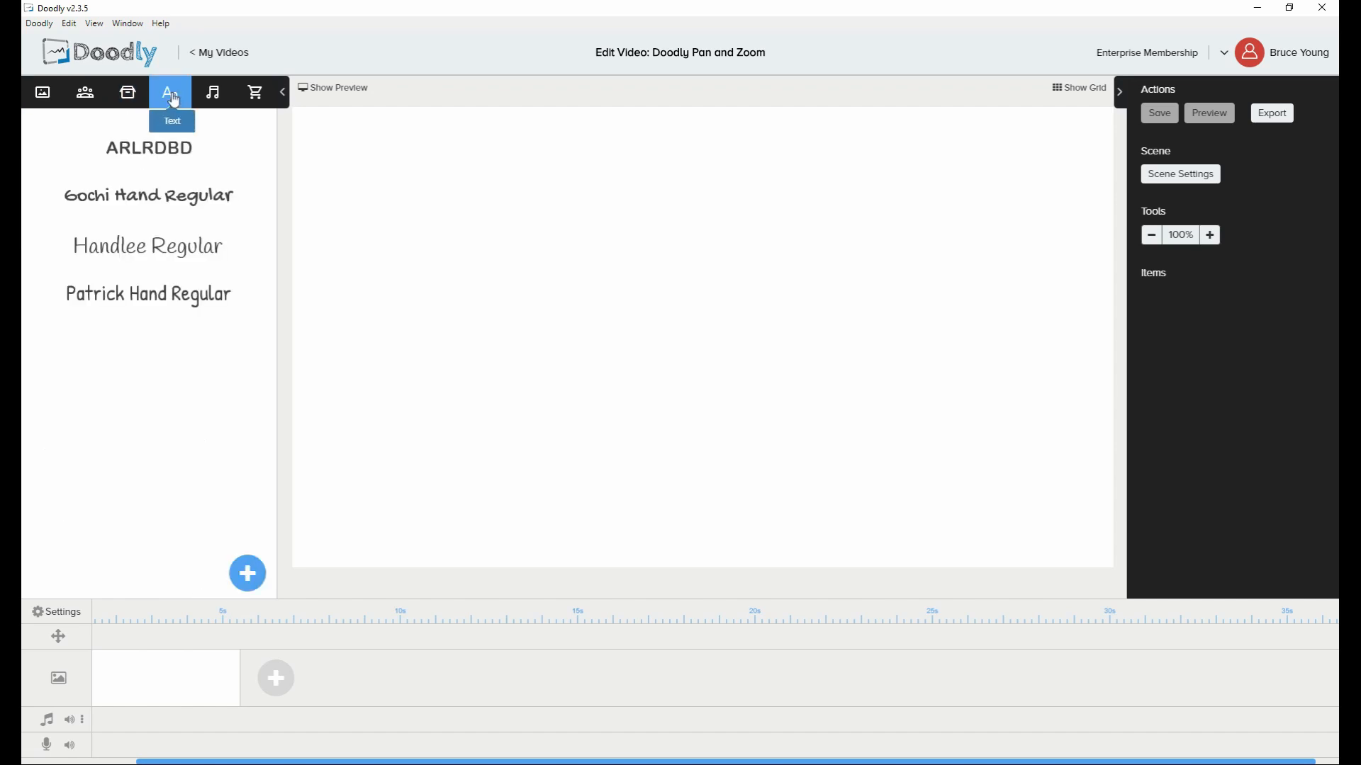
{"action": "left_click", "coordinate": [145, 299]}
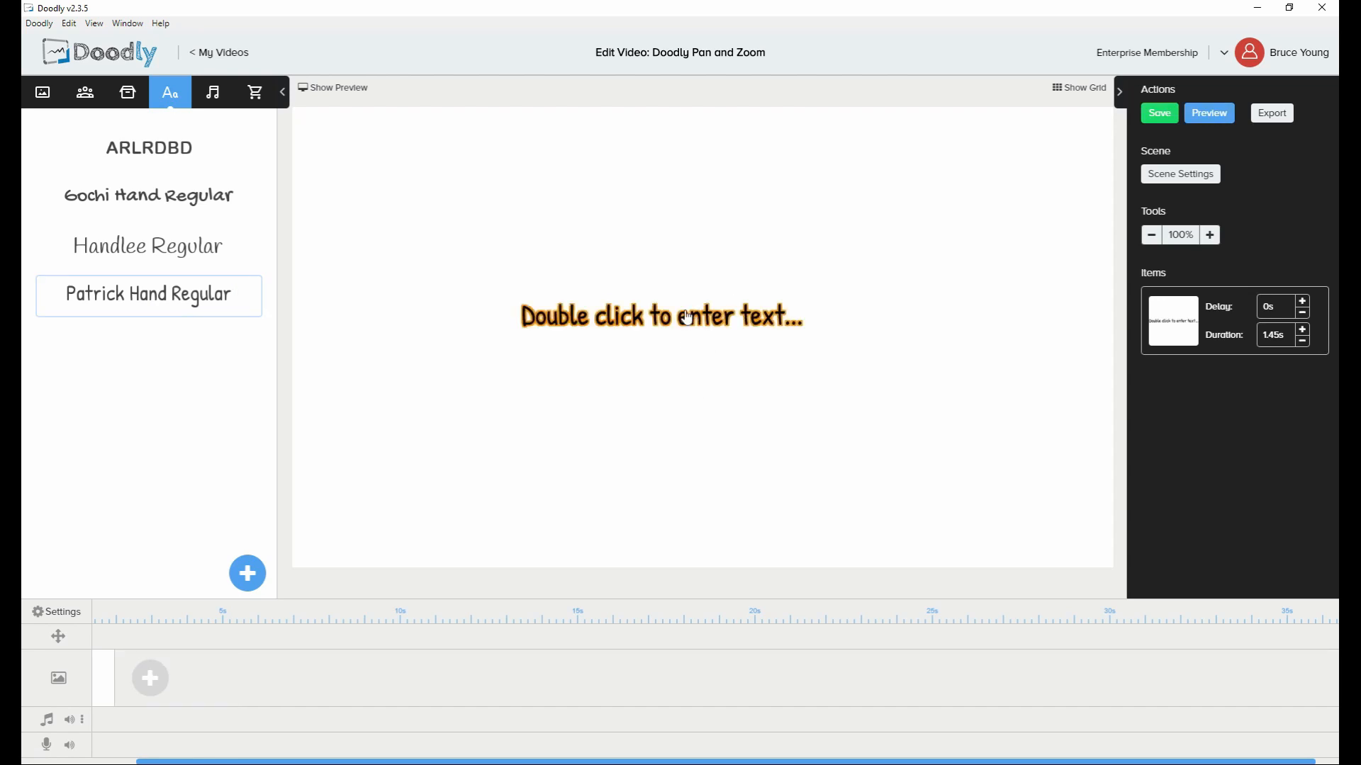
{"action": "left_click", "coordinate": [688, 319]}
{"action": "double_click", "coordinate": [688, 318]}
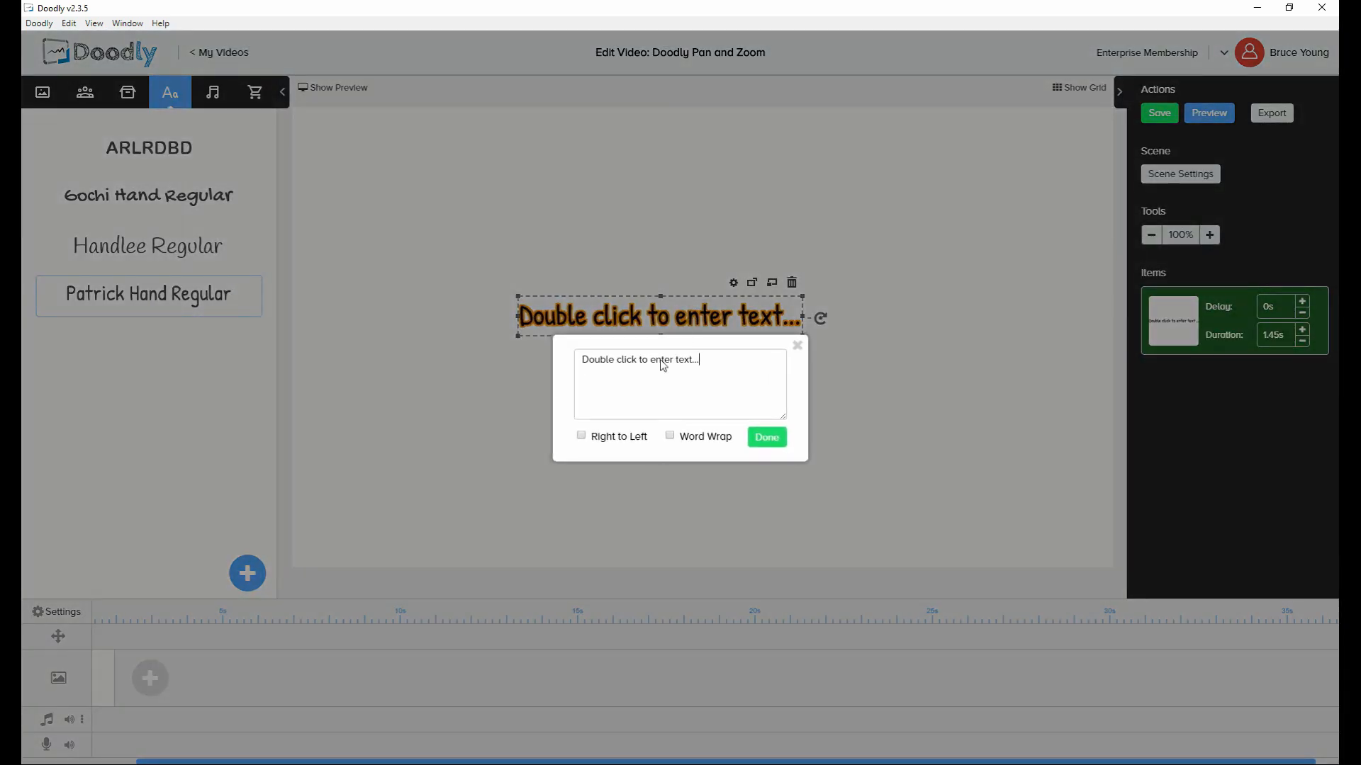
{"action": "left_click_drag", "start_coordinate": [721, 359], "coordinate": [516, 355]}
{"action": "type", "text": "Plan your canvas. Use the space."}
{"action": "left_click", "coordinate": [768, 439]}
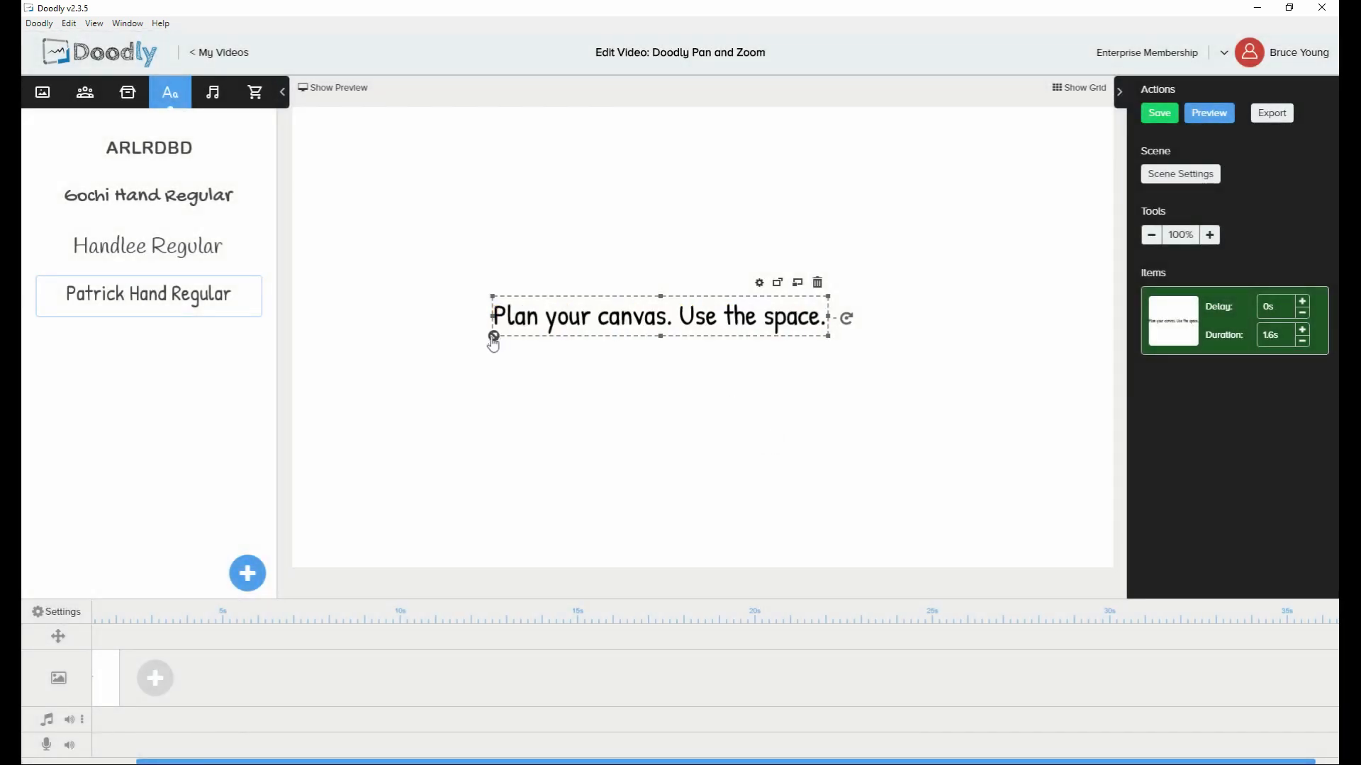
Shrink the text item to a font size of about 18 and move it near the centre of the canvas
{"action": "left_click_drag", "start_coordinate": [498, 340], "coordinate": [745, 352]}
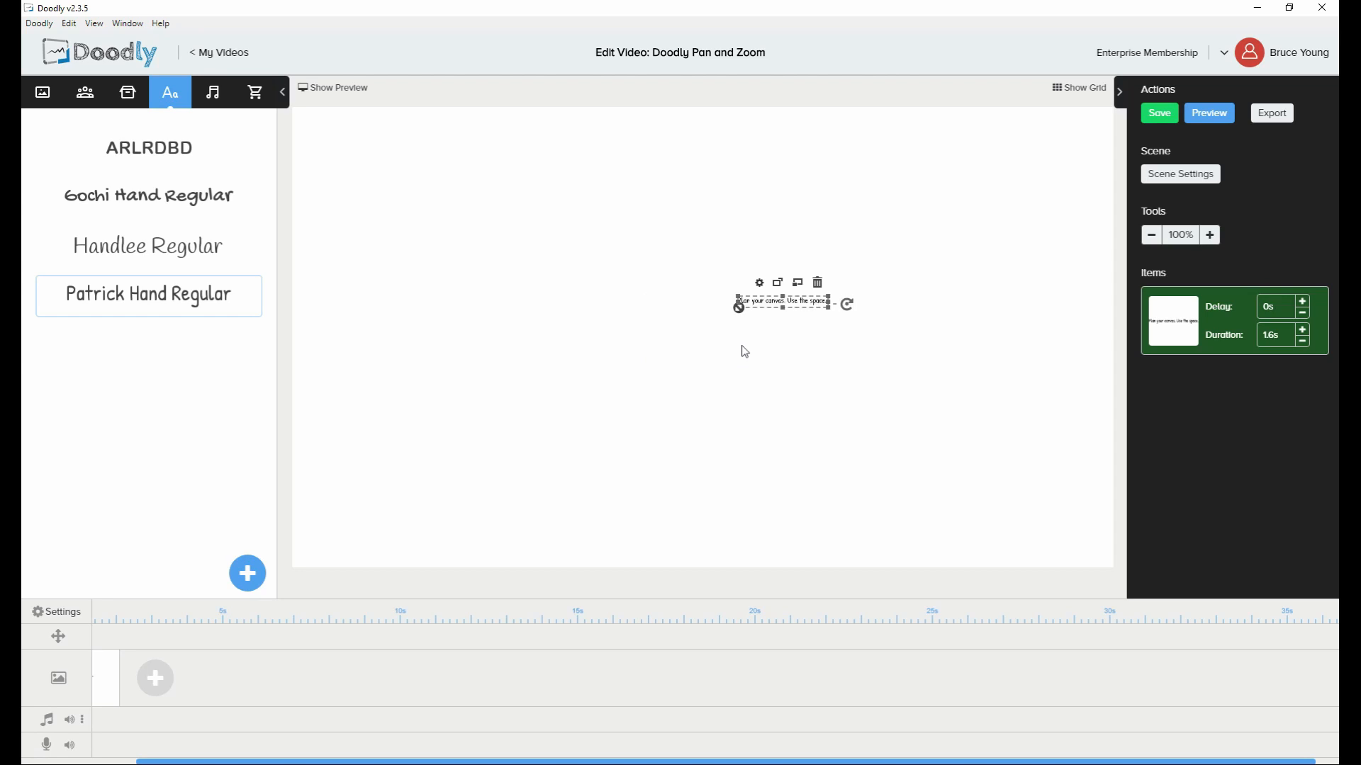
{"action": "left_click_drag", "start_coordinate": [811, 303], "coordinate": [717, 320]}
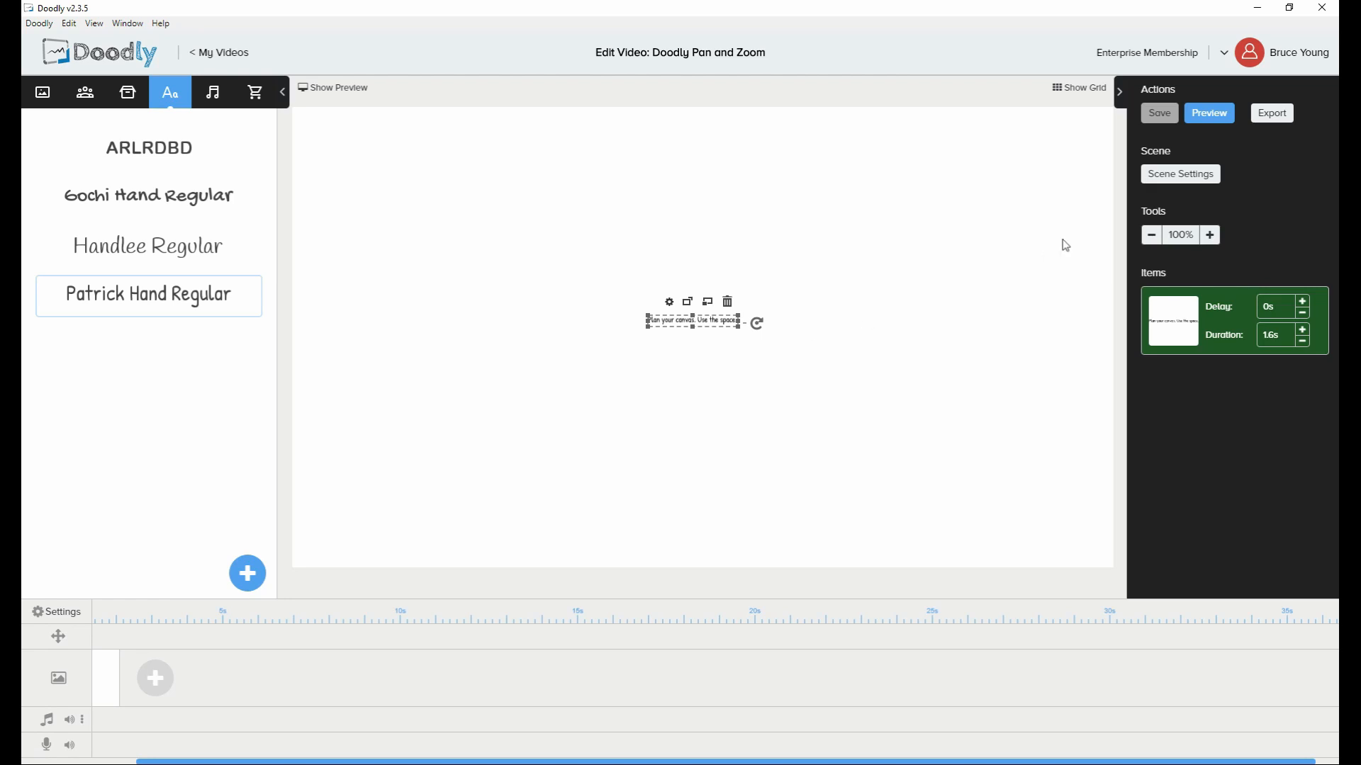
Set the scene's extra time at the end to 5 seconds and apply it
{"action": "left_click", "coordinate": [1176, 177]}
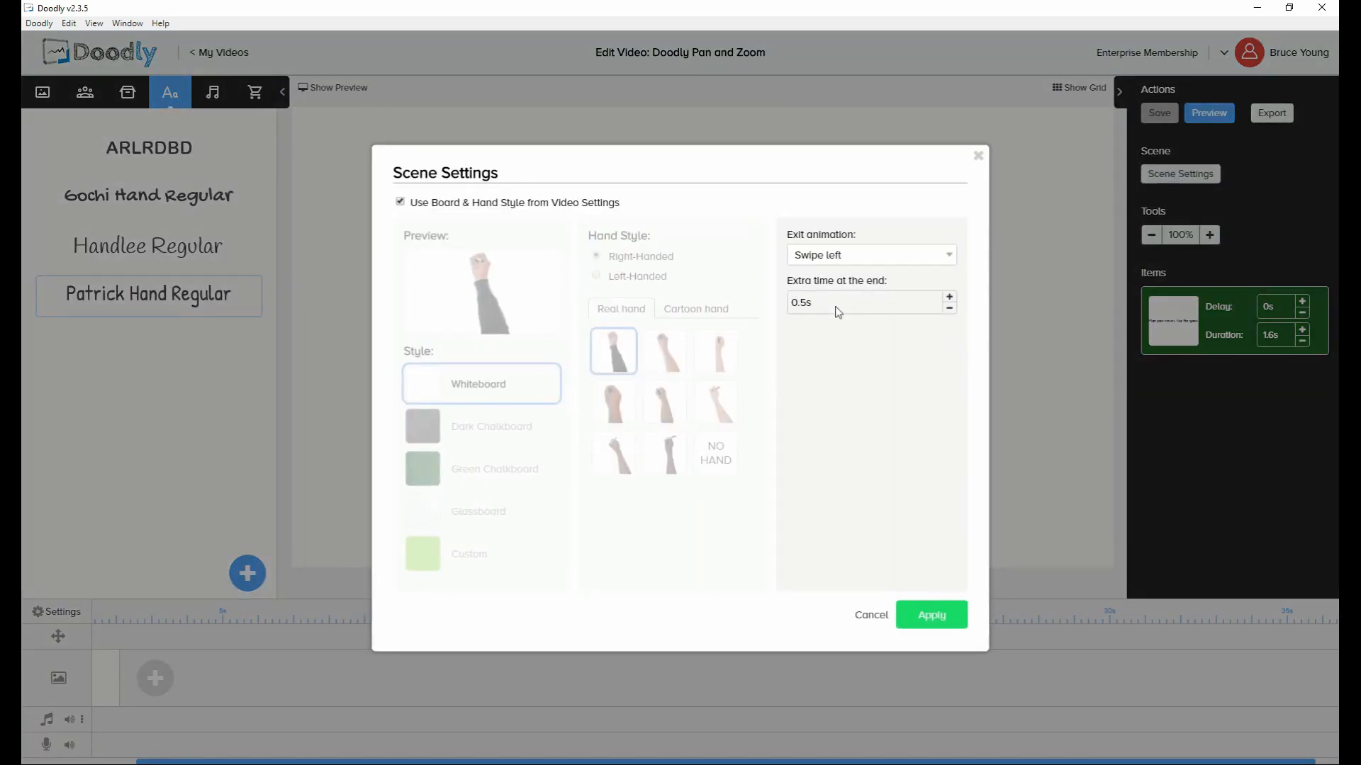
{"action": "left_click_drag", "start_coordinate": [838, 313], "coordinate": [766, 308]}
{"action": "type", "text": "5"}
{"action": "left_click", "coordinate": [935, 622]}
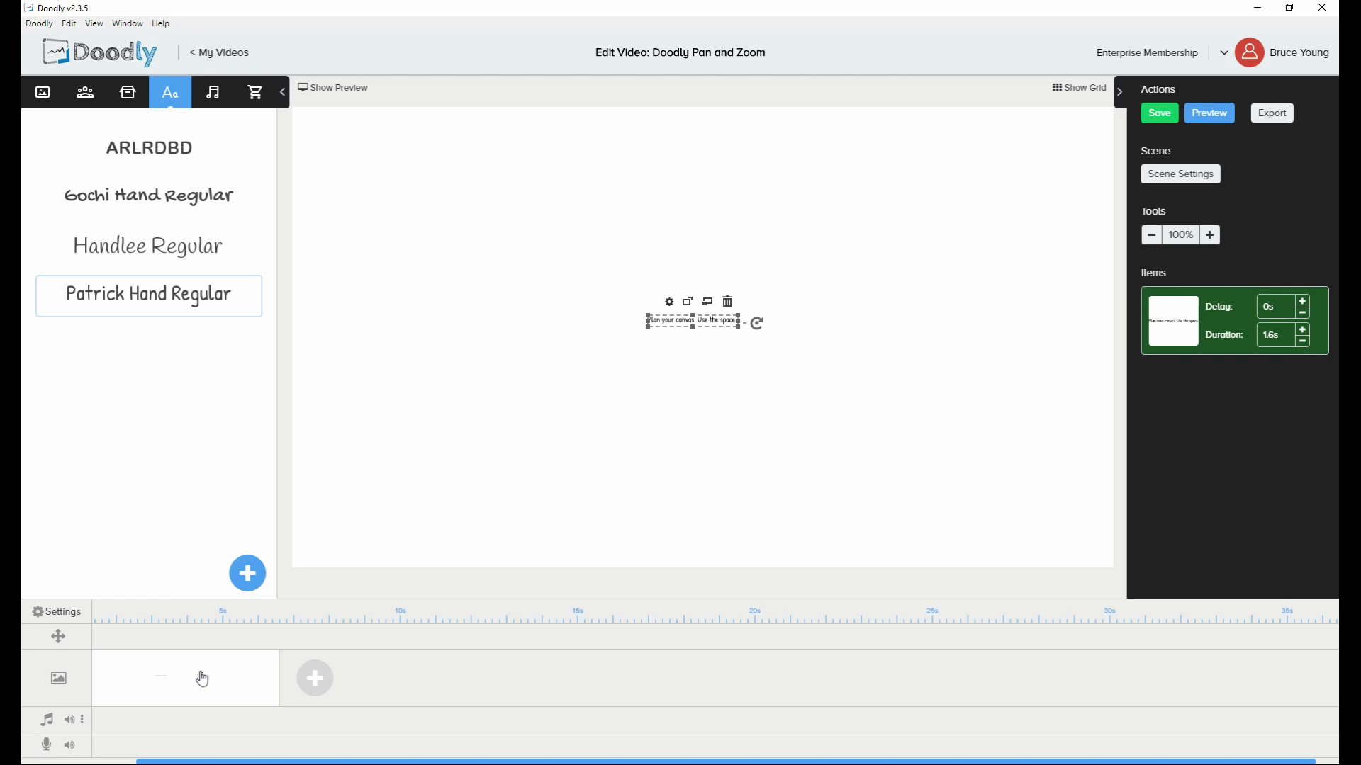
Browse the props library and search it for "space"
{"action": "left_click", "coordinate": [84, 97]}
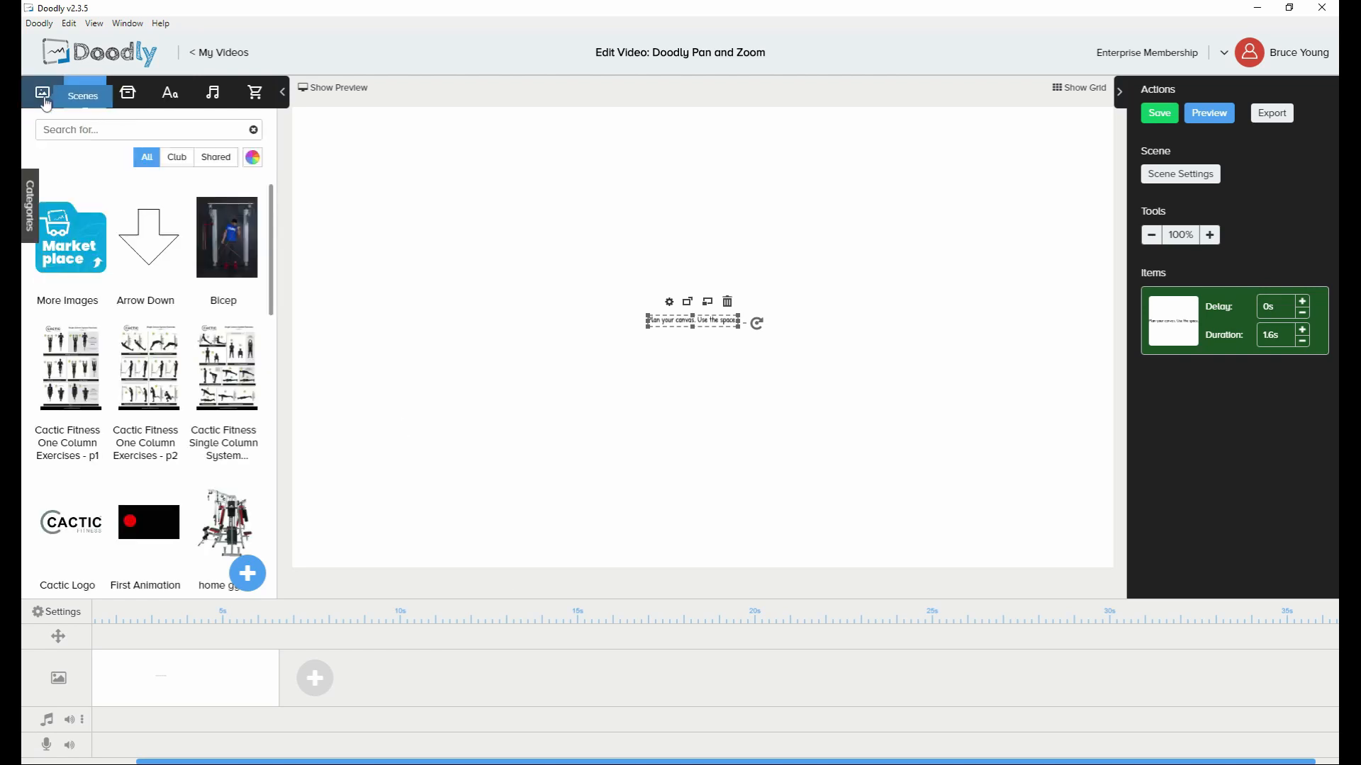
{"action": "left_click", "coordinate": [125, 96]}
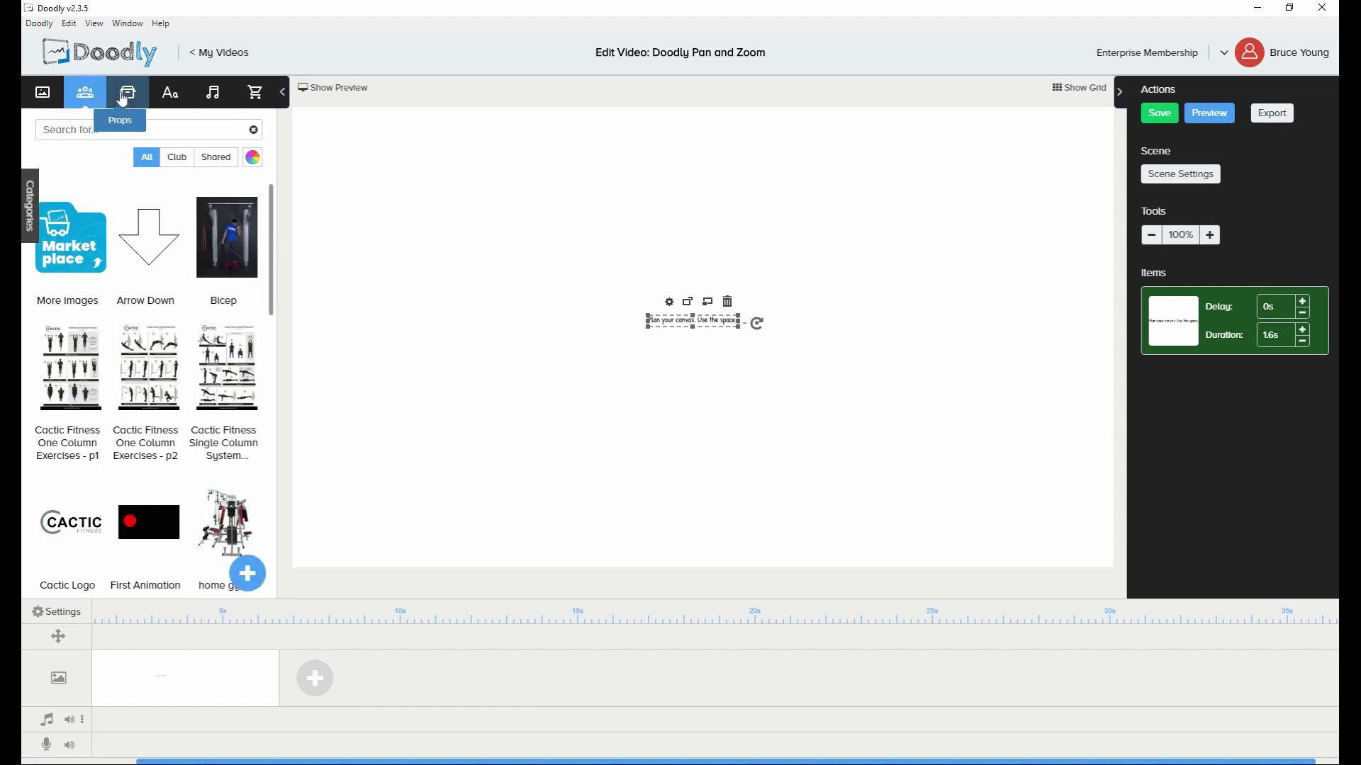
{"action": "scroll", "coordinate": [183, 344], "scroll_direction": "down", "scroll_amount": 15}
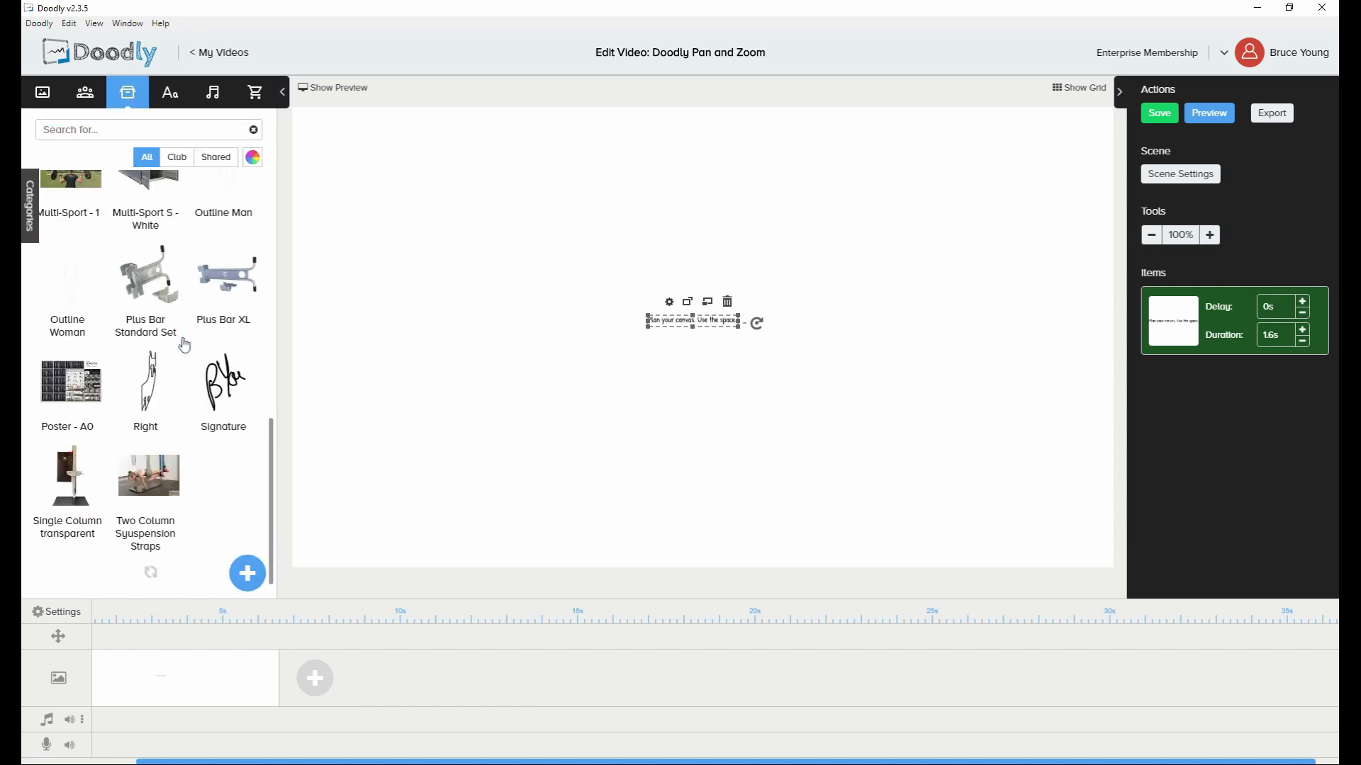
{"action": "scroll", "coordinate": [185, 345], "scroll_direction": "down", "scroll_amount": 3}
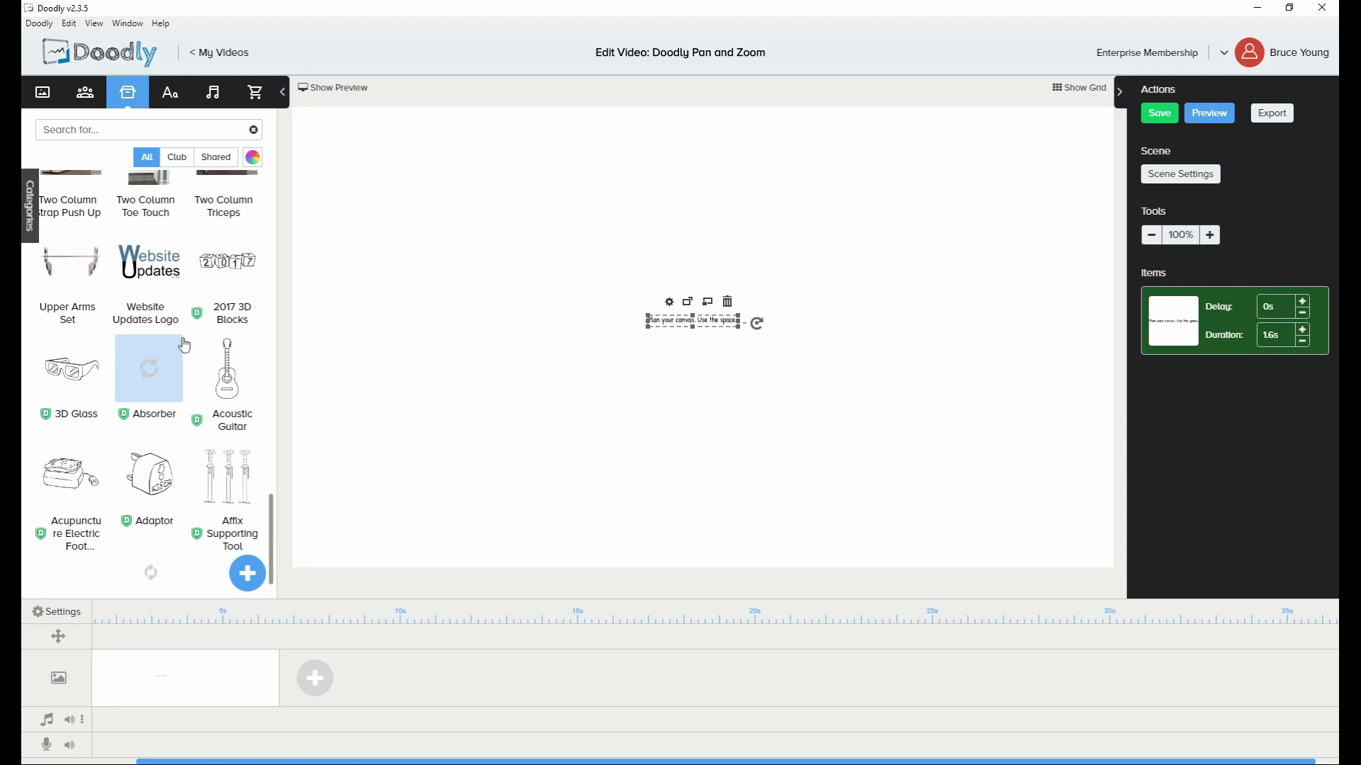
{"action": "scroll", "coordinate": [185, 345], "scroll_direction": "down", "scroll_amount": 5}
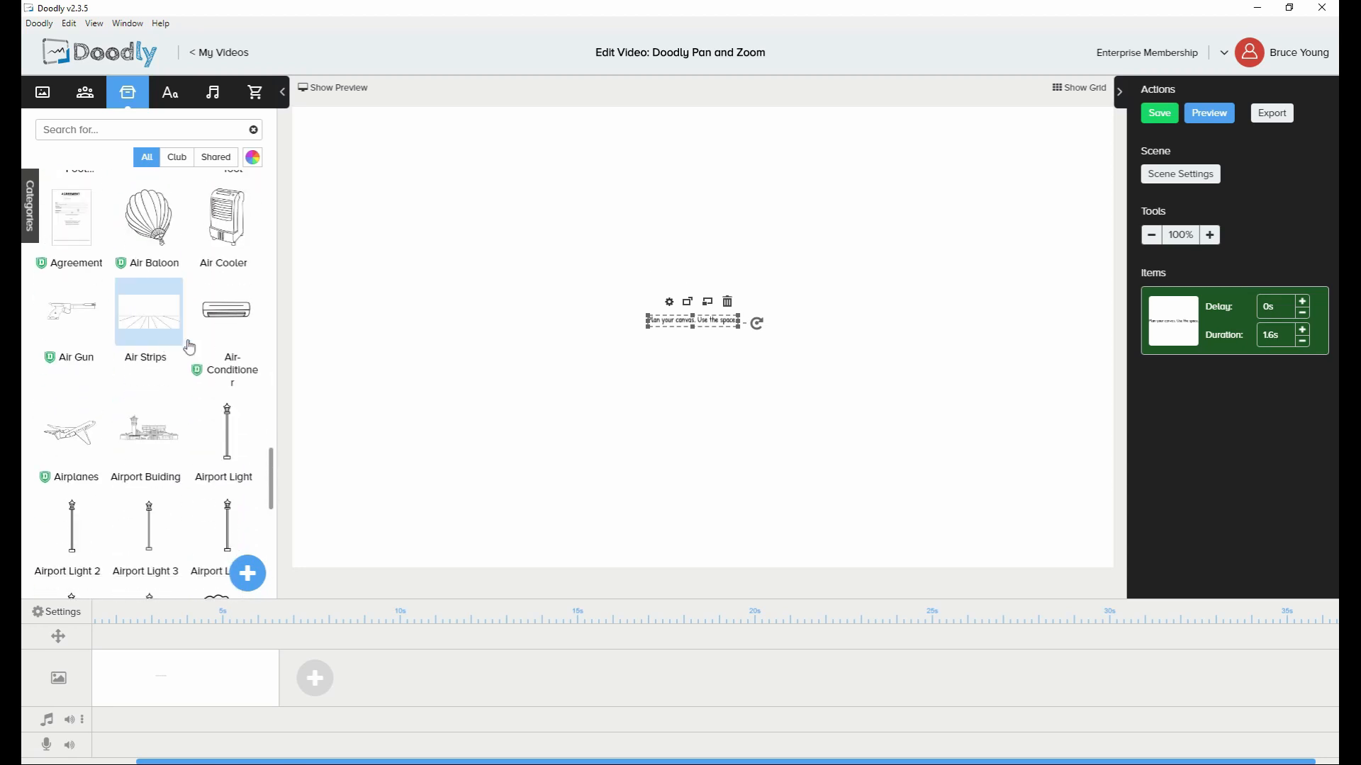
{"action": "scroll", "coordinate": [193, 346], "scroll_direction": "up", "scroll_amount": 8}
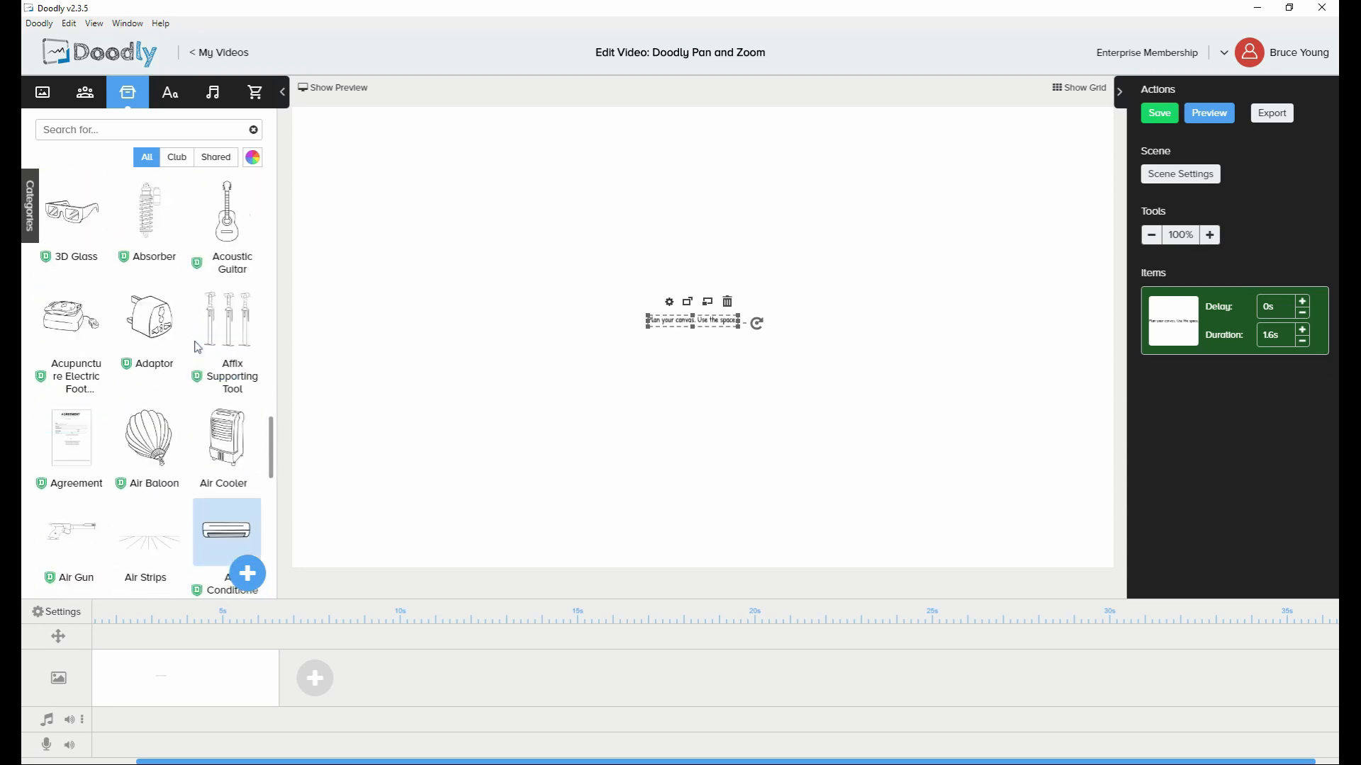
{"action": "scroll", "coordinate": [182, 259], "scroll_direction": "up", "scroll_amount": 3}
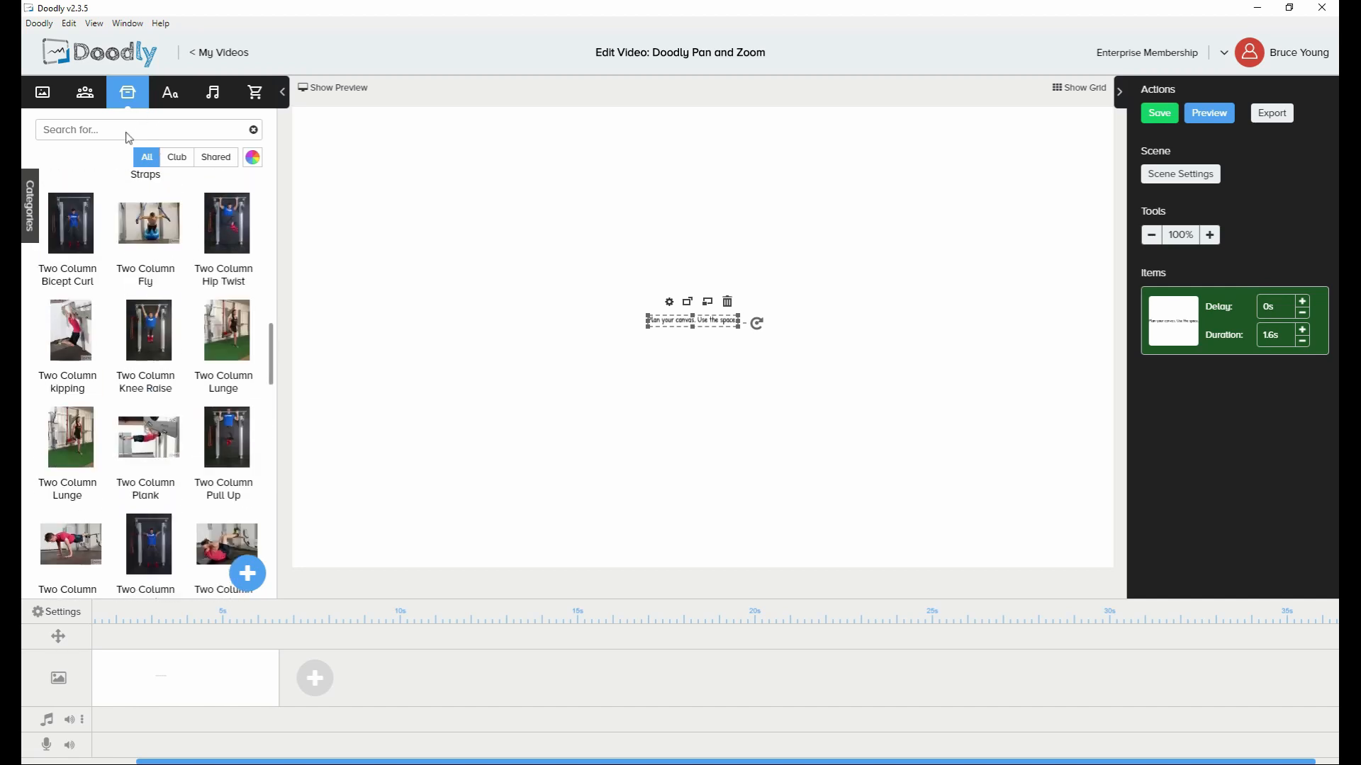
{"action": "type", "text": "space"}
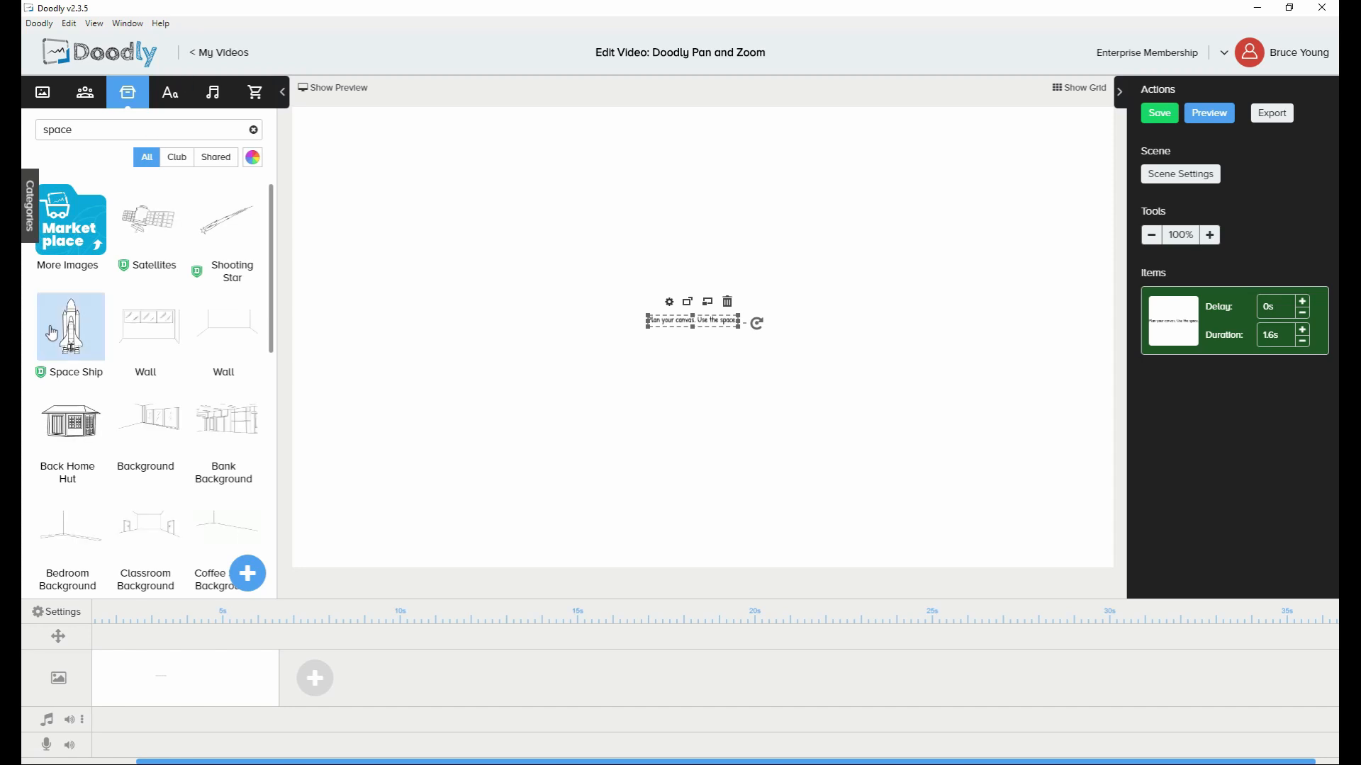
Add the Space Ship prop to the canvas, shrink it and place it just left of the text
{"action": "left_click_drag", "start_coordinate": [51, 333], "coordinate": [580, 337]}
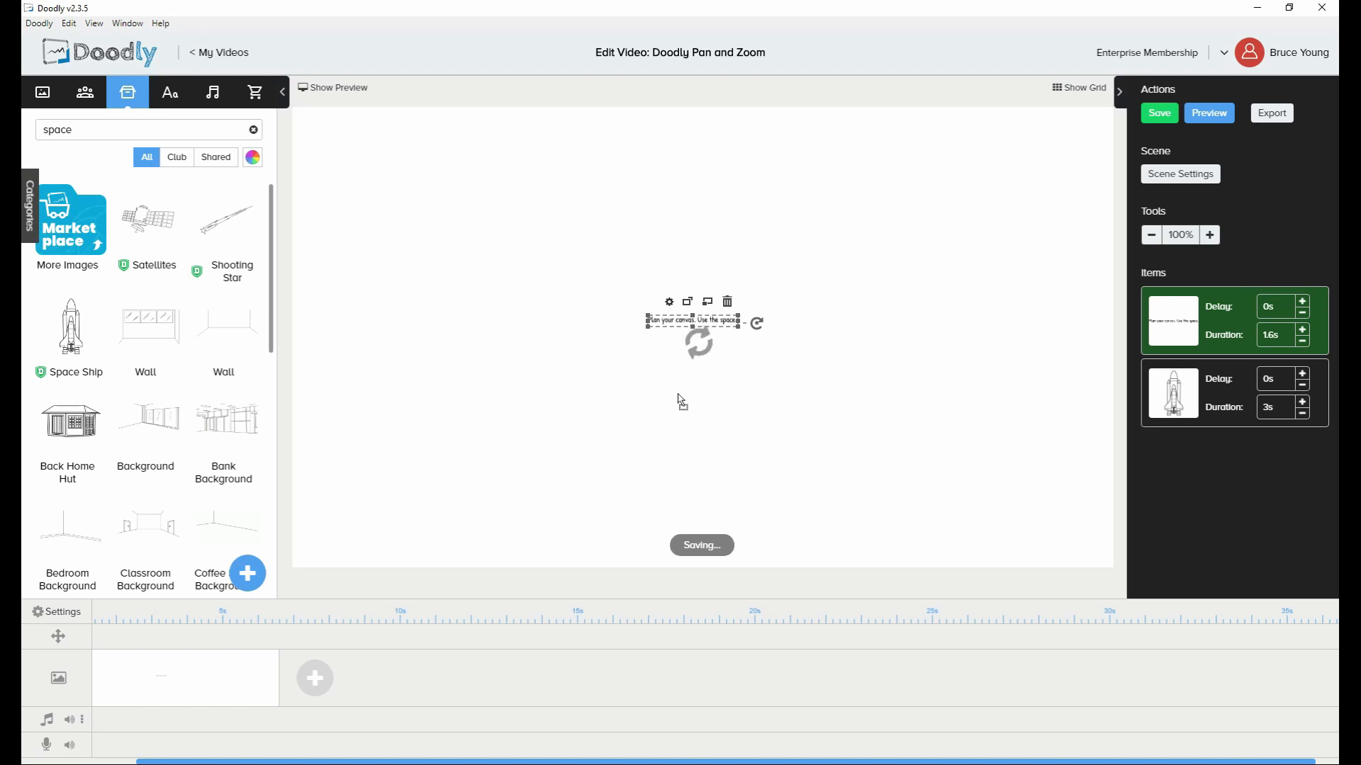
{"action": "left_click", "coordinate": [590, 286]}
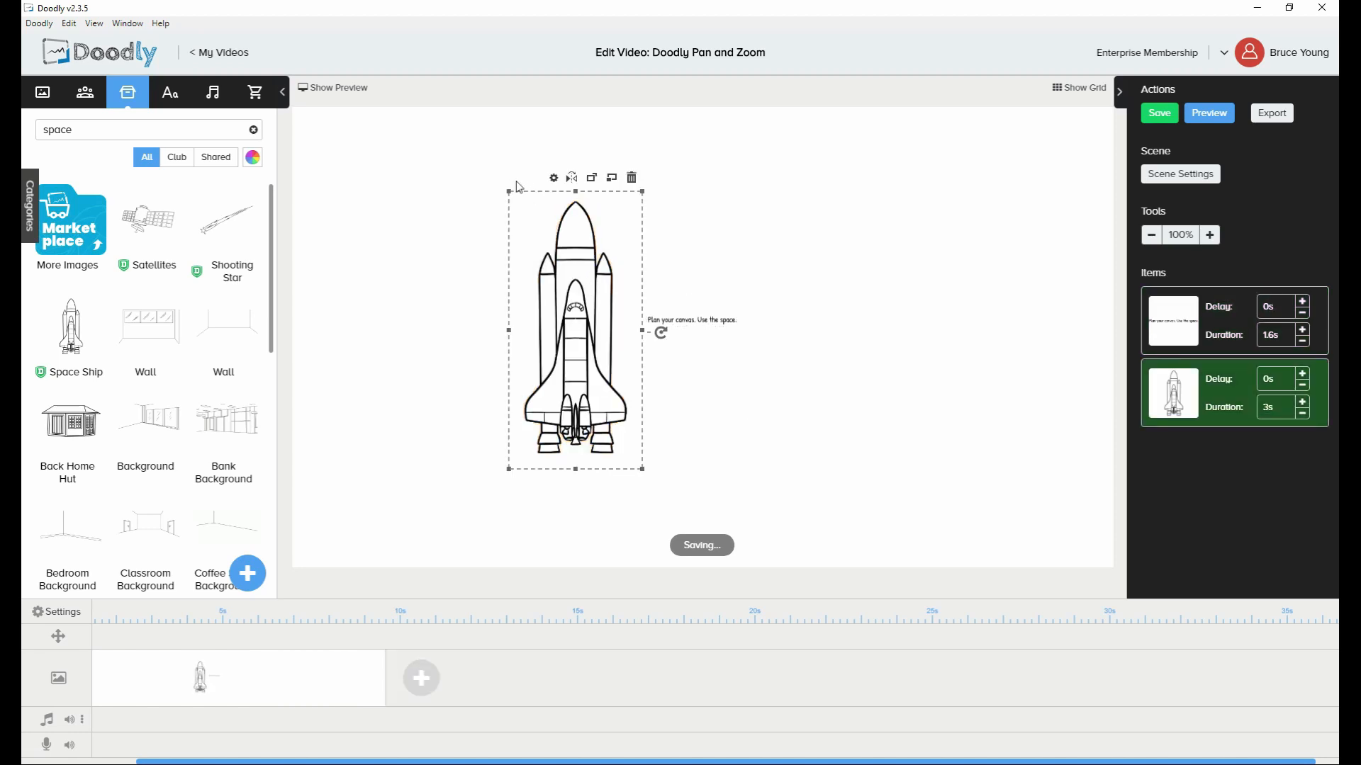
{"action": "left_click_drag", "start_coordinate": [509, 190], "coordinate": [622, 364]}
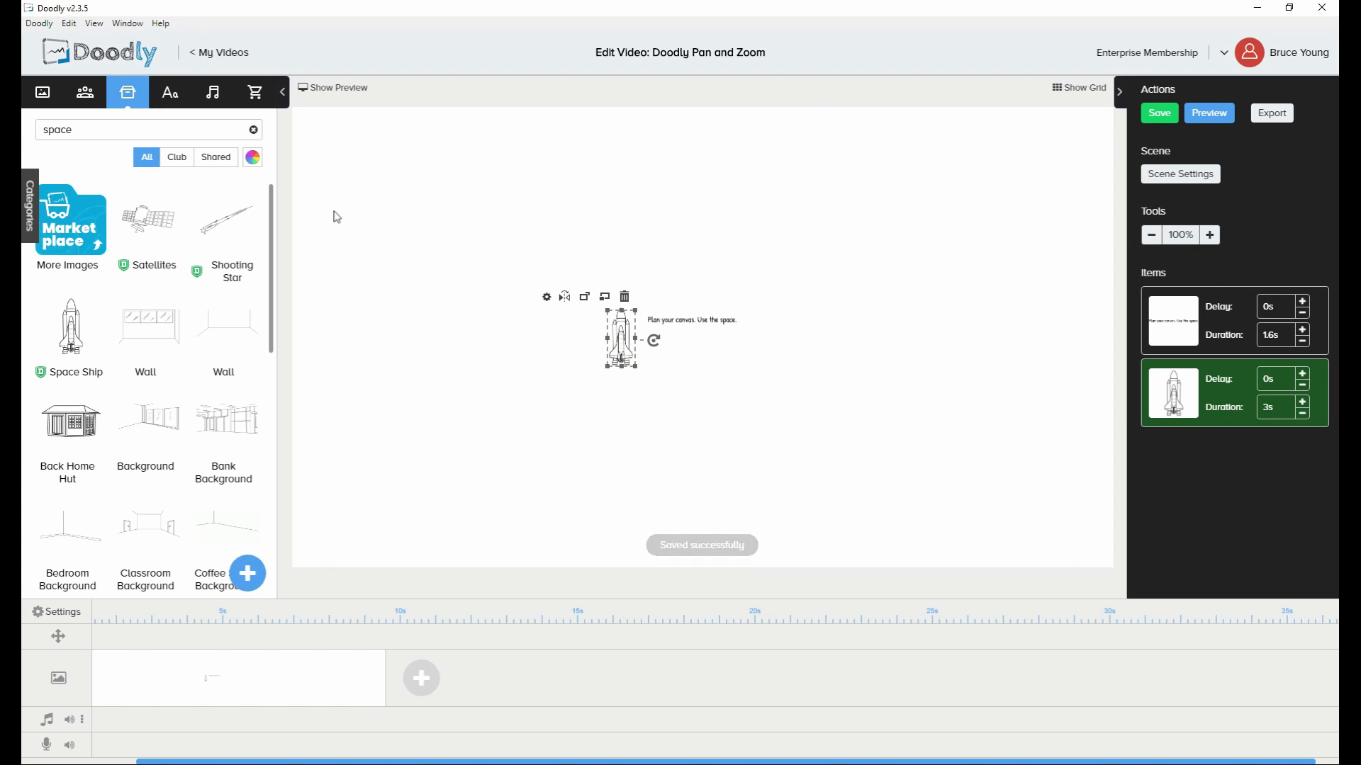
Enable word wrap for the "Plan your canvas. Use the space." text item
{"action": "left_click", "coordinate": [698, 327]}
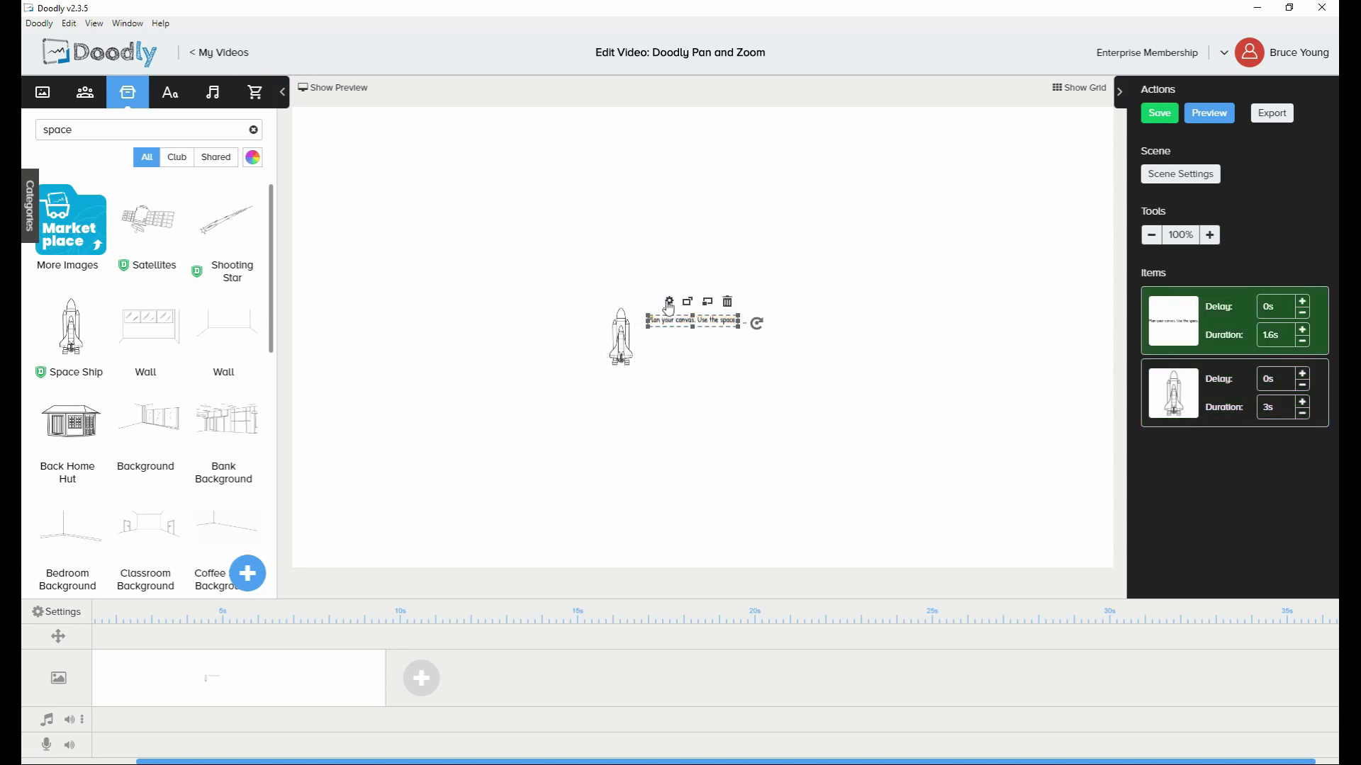
{"action": "left_click", "coordinate": [668, 303]}
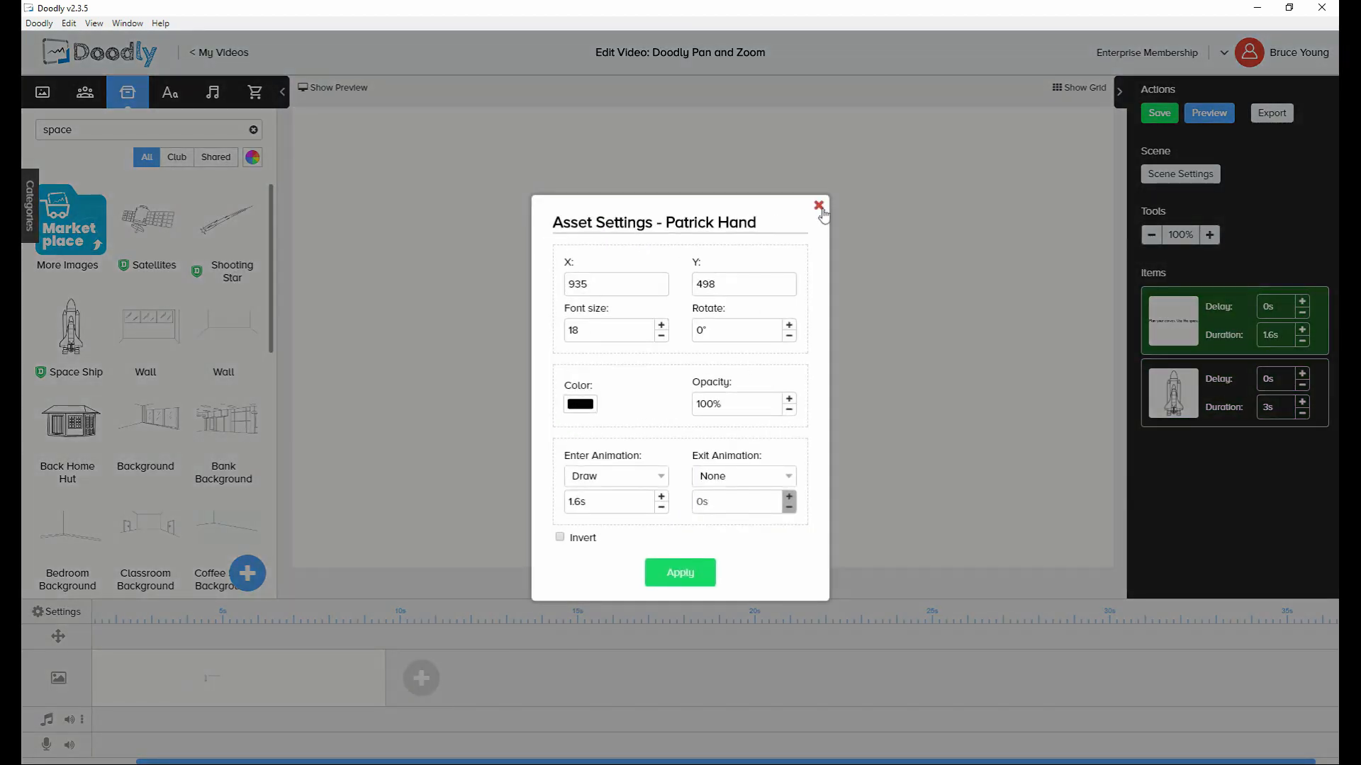
{"action": "left_click", "coordinate": [818, 206]}
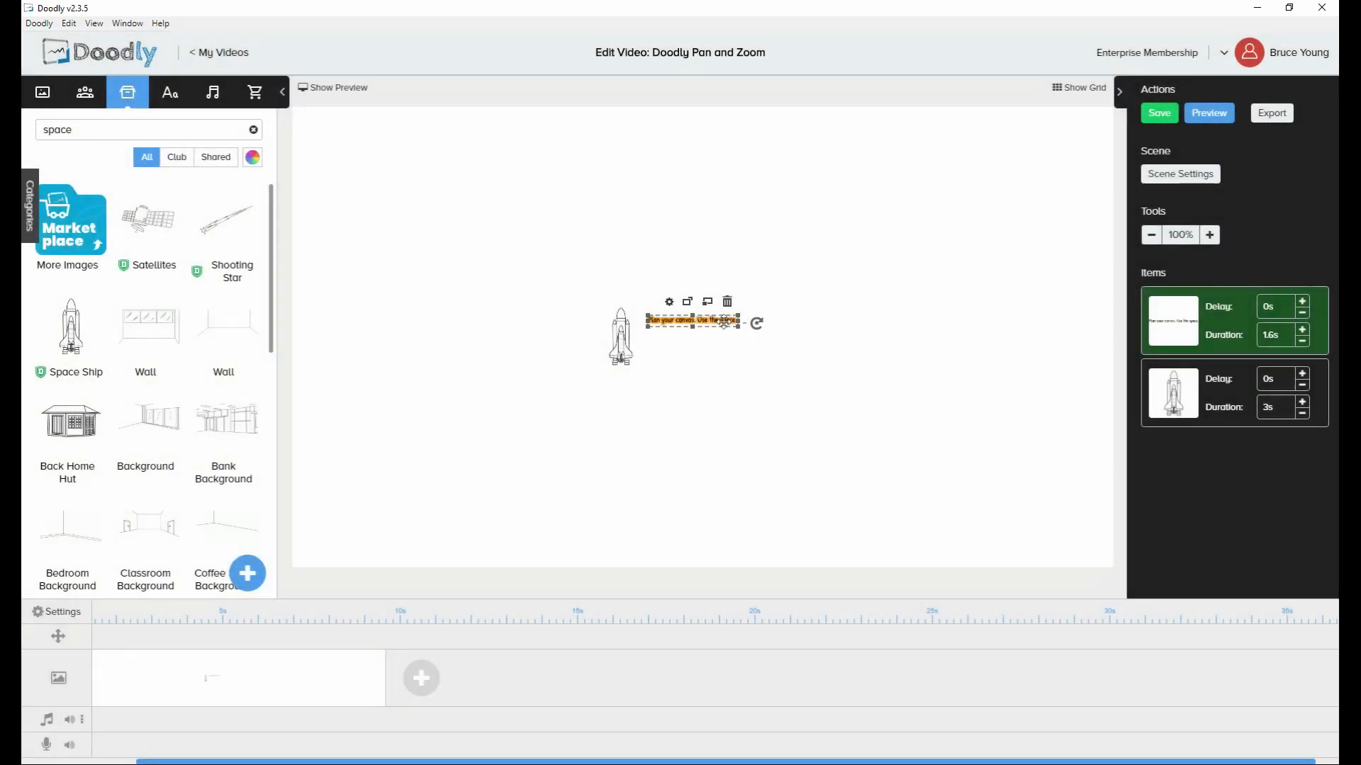
{"action": "double_click", "coordinate": [723, 321]}
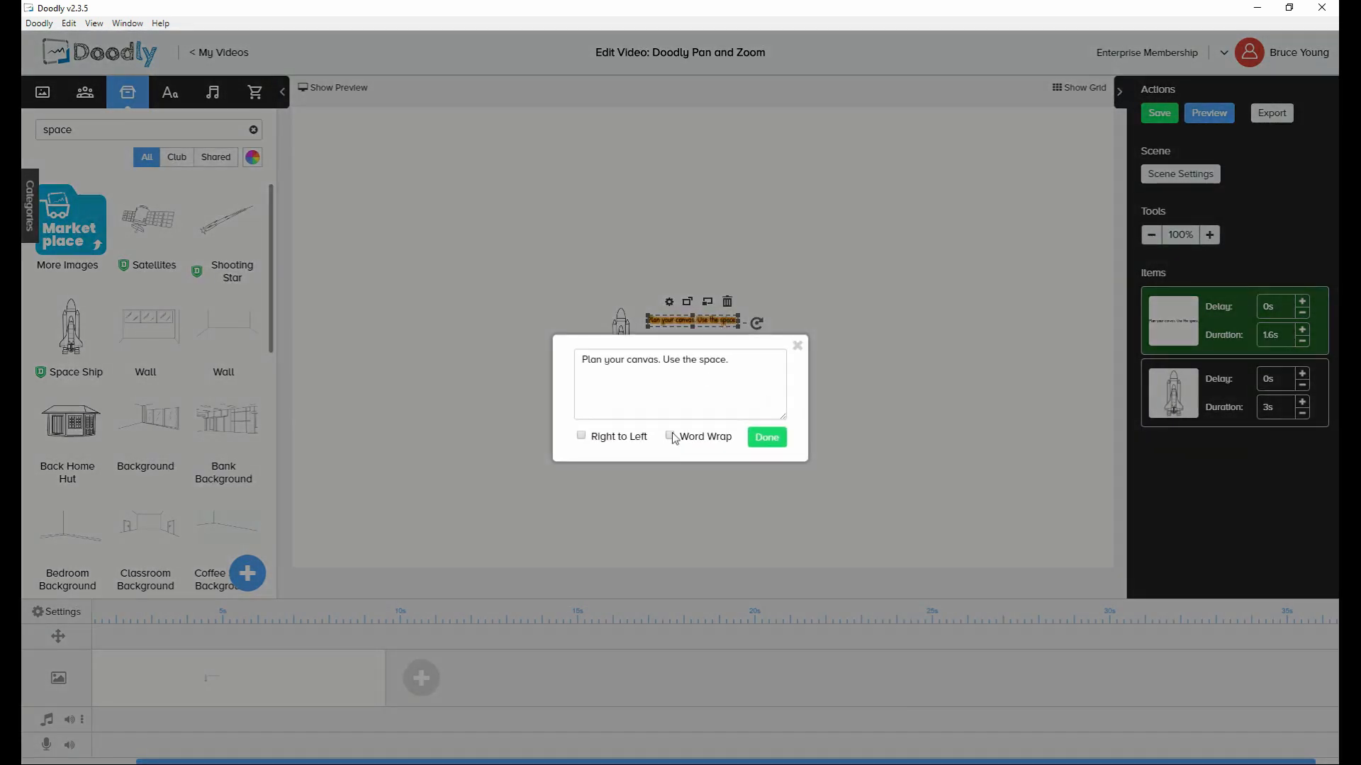
{"action": "left_click", "coordinate": [767, 438]}
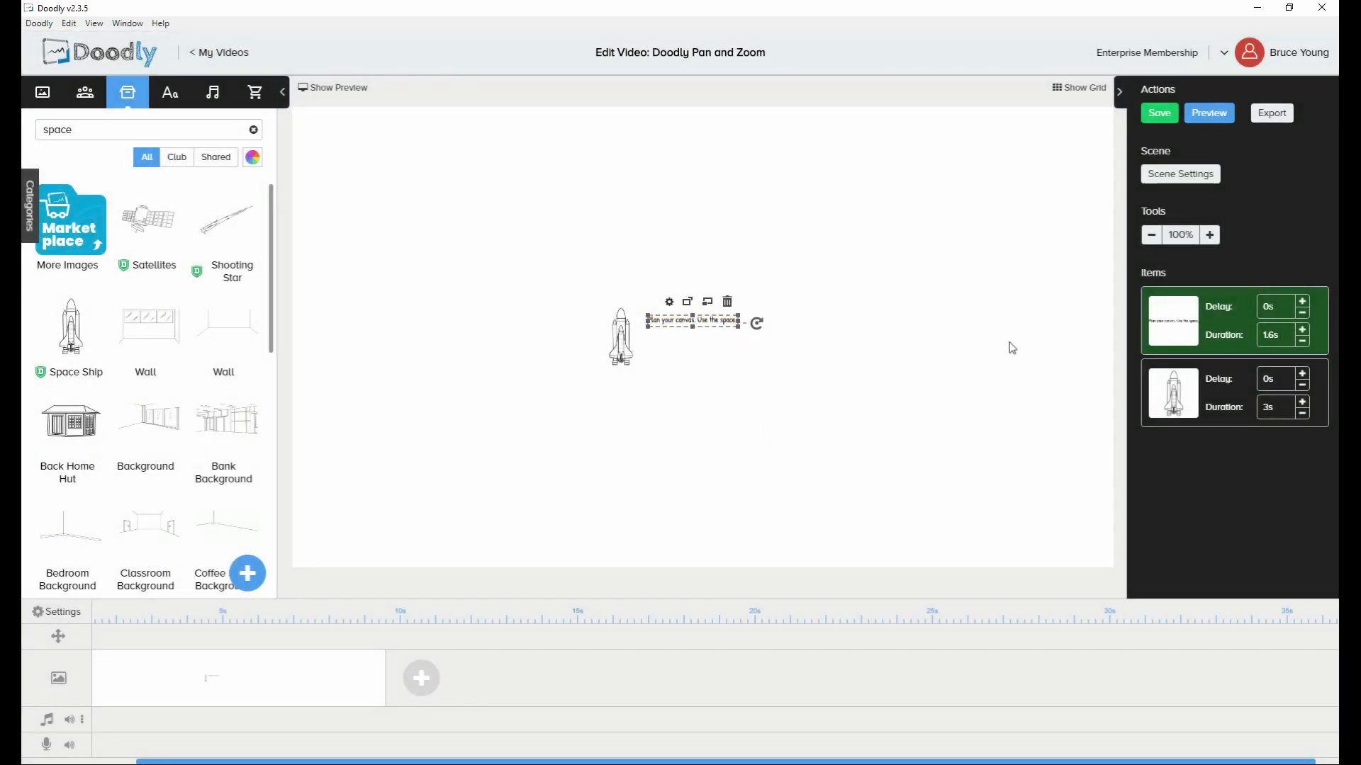
Narrow the text item so it wraps onto two lines after "canvas." and position it beside the space ship
{"action": "left_click", "coordinate": [1210, 236]}
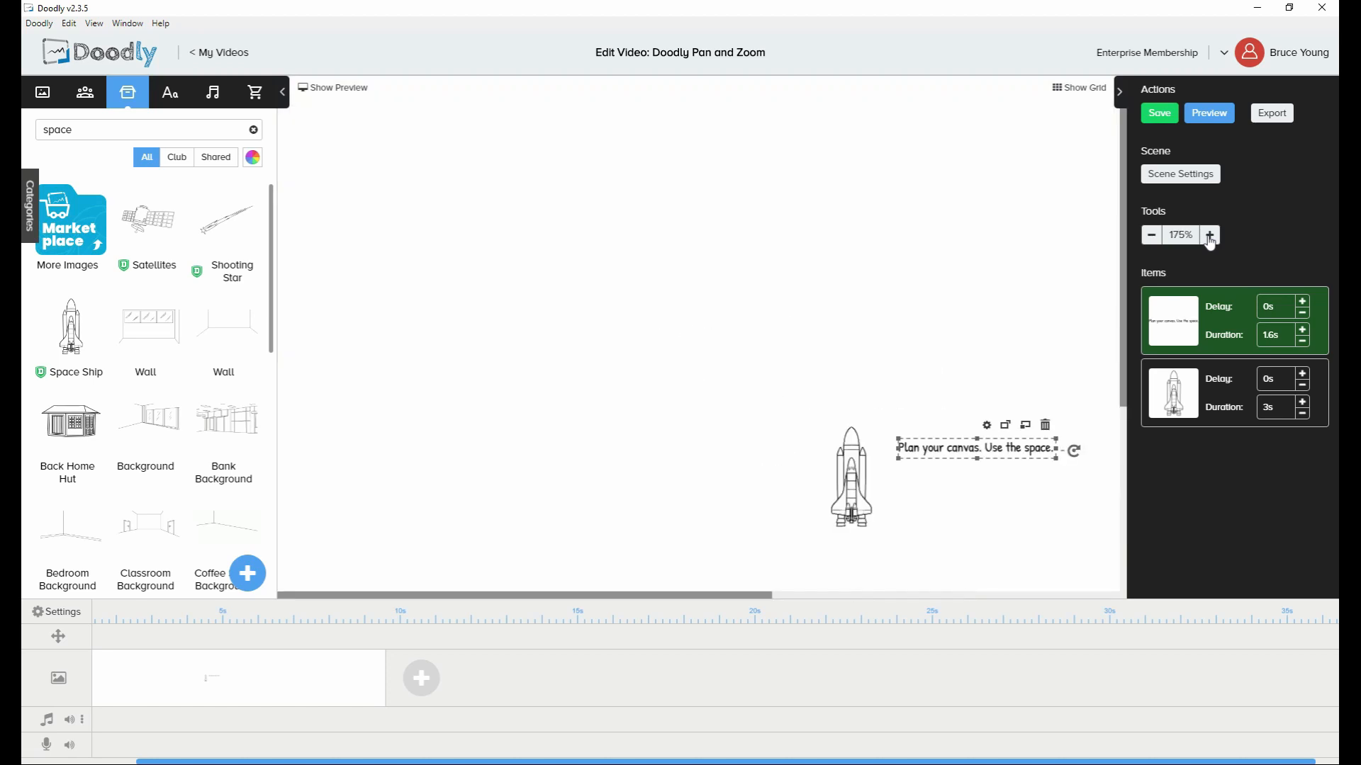
{"action": "left_click", "coordinate": [1209, 236]}
{"action": "scroll", "coordinate": [682, 594], "scroll_direction": "right", "scroll_amount": 5}
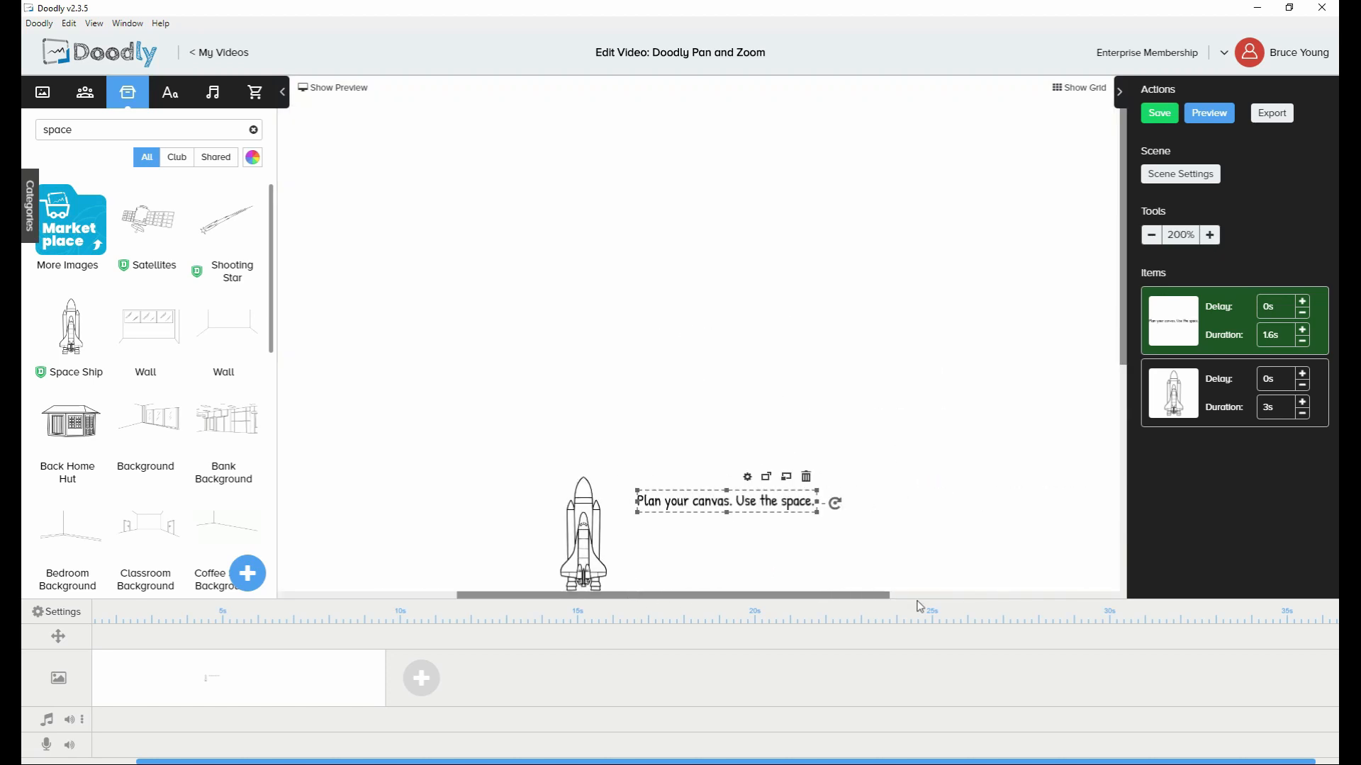
{"action": "scroll", "coordinate": [685, 525], "scroll_direction": "down", "scroll_amount": 5}
{"action": "scroll", "coordinate": [686, 530], "scroll_direction": "up", "scroll_amount": 1}
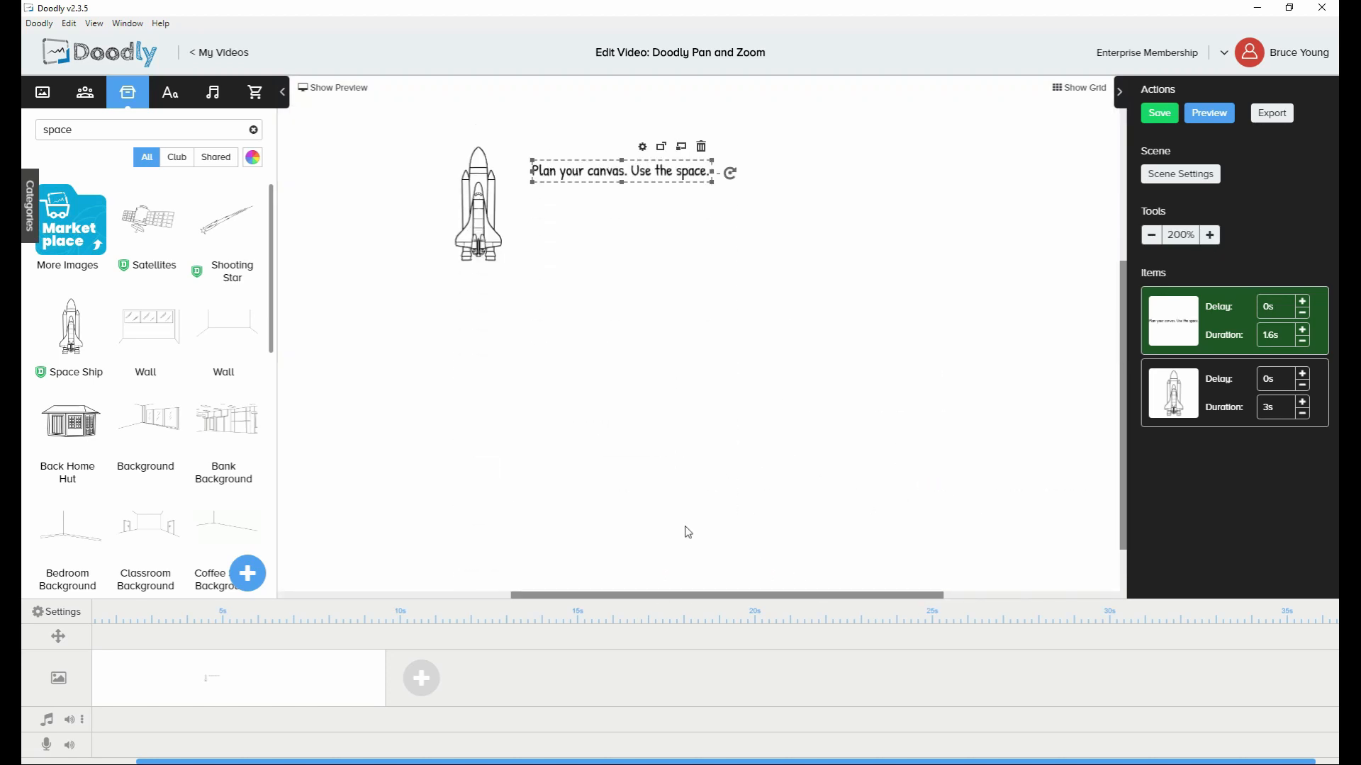
{"action": "left_click_drag", "start_coordinate": [706, 174], "coordinate": [583, 195]}
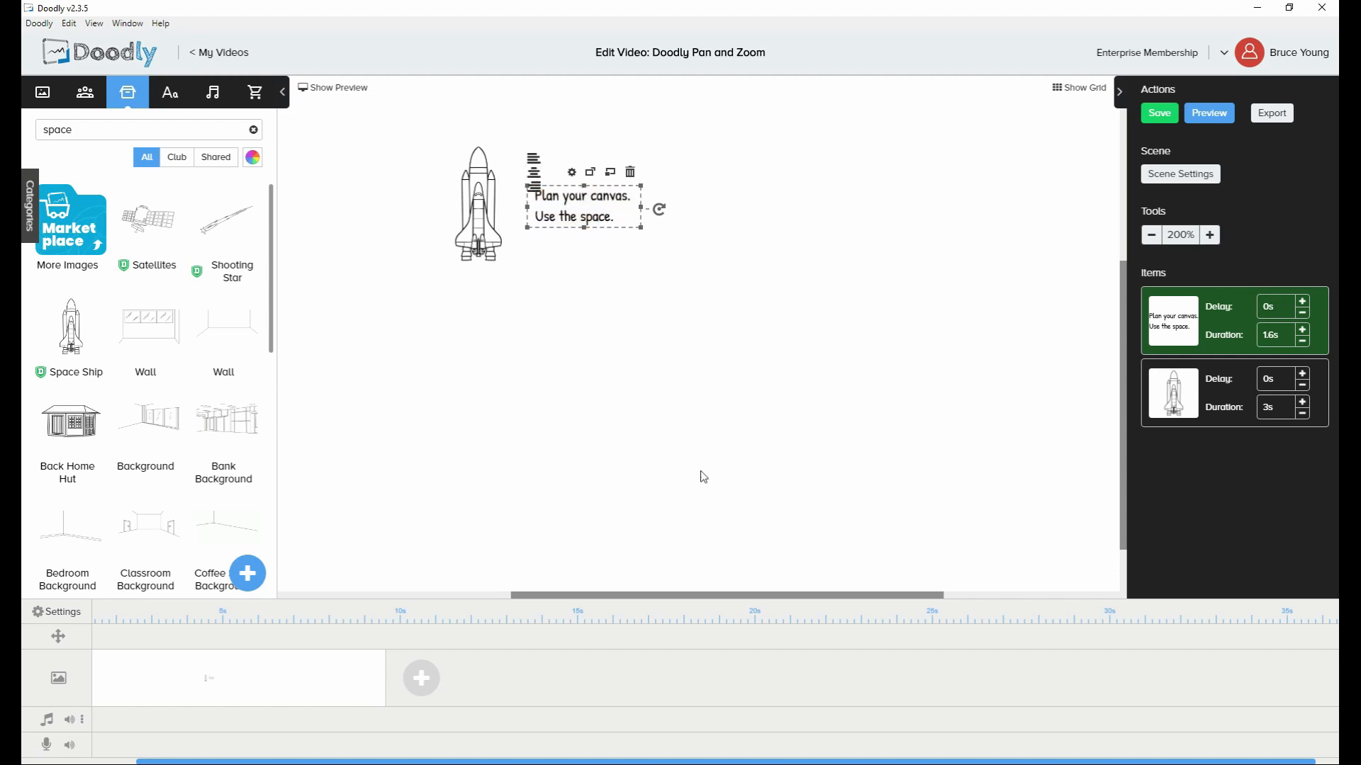
{"action": "left_click", "coordinate": [678, 590]}
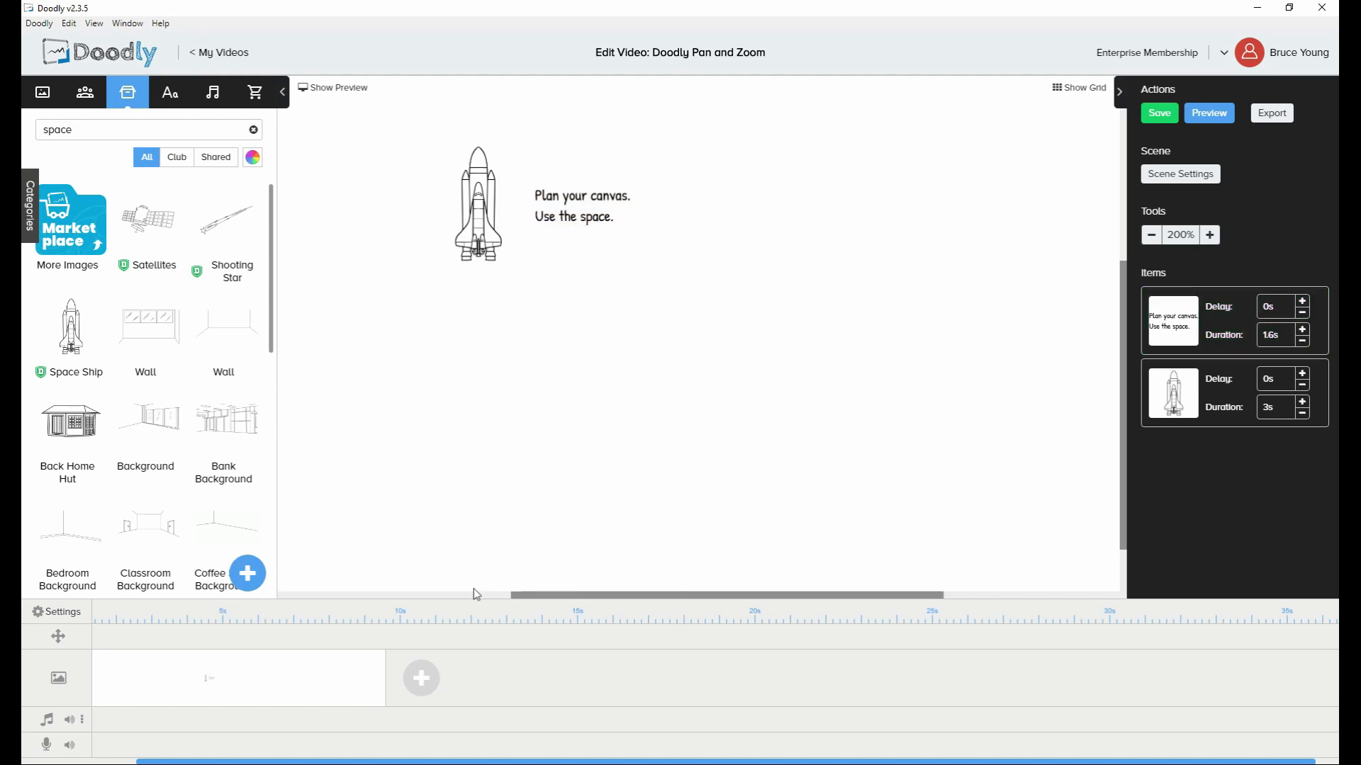
{"action": "left_click", "coordinate": [408, 595]}
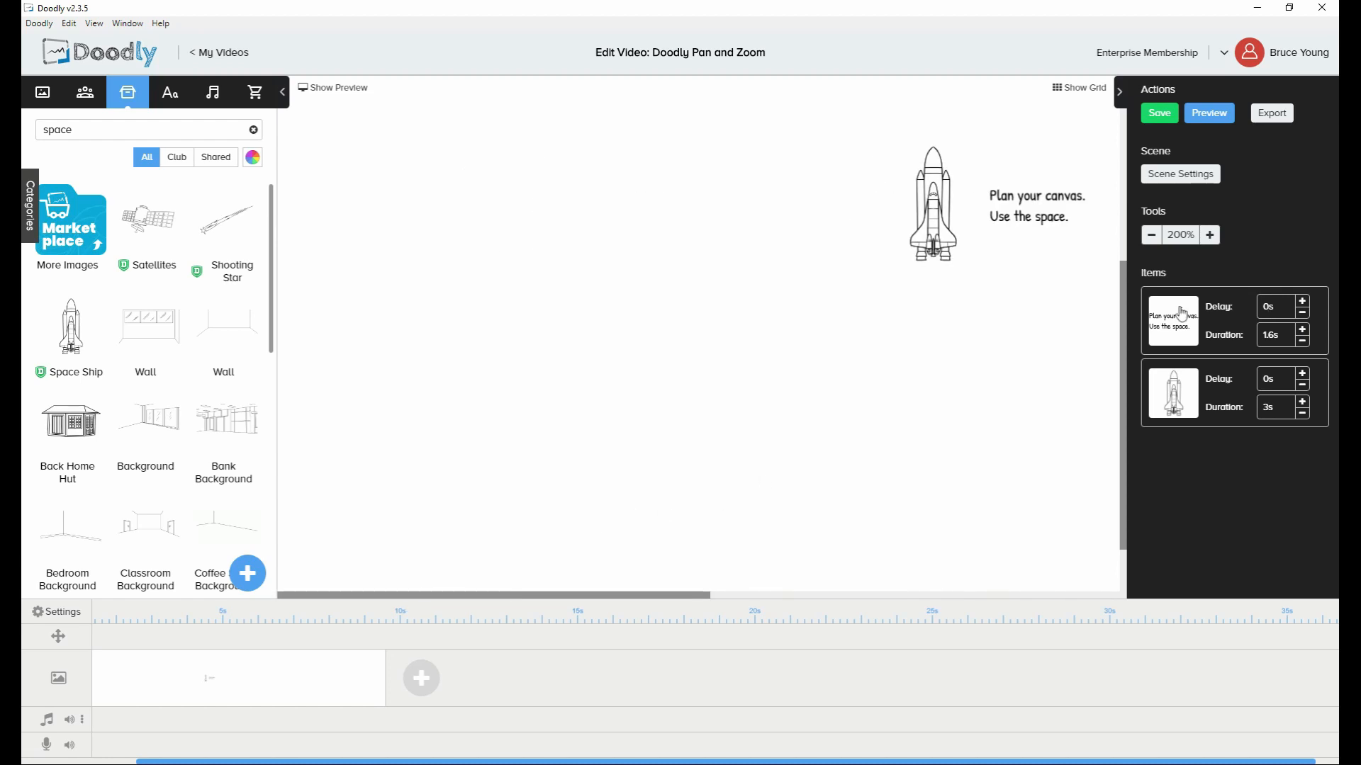
Add a panning and zooming effect to the timeline above the first scene
{"action": "left_click", "coordinate": [1149, 238]}
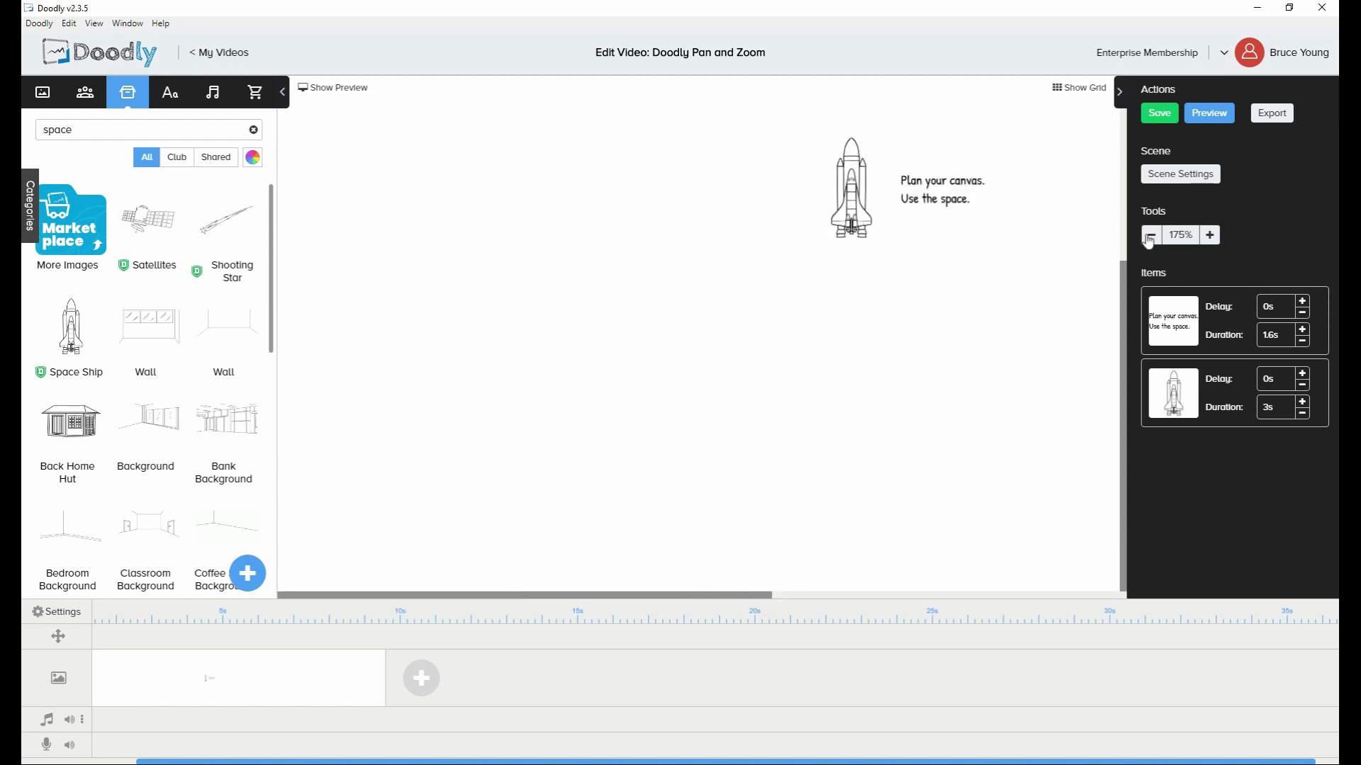
{"action": "left_click", "coordinate": [1148, 237]}
{"action": "left_click", "coordinate": [1149, 238]}
{"action": "left_click", "coordinate": [1148, 238]}
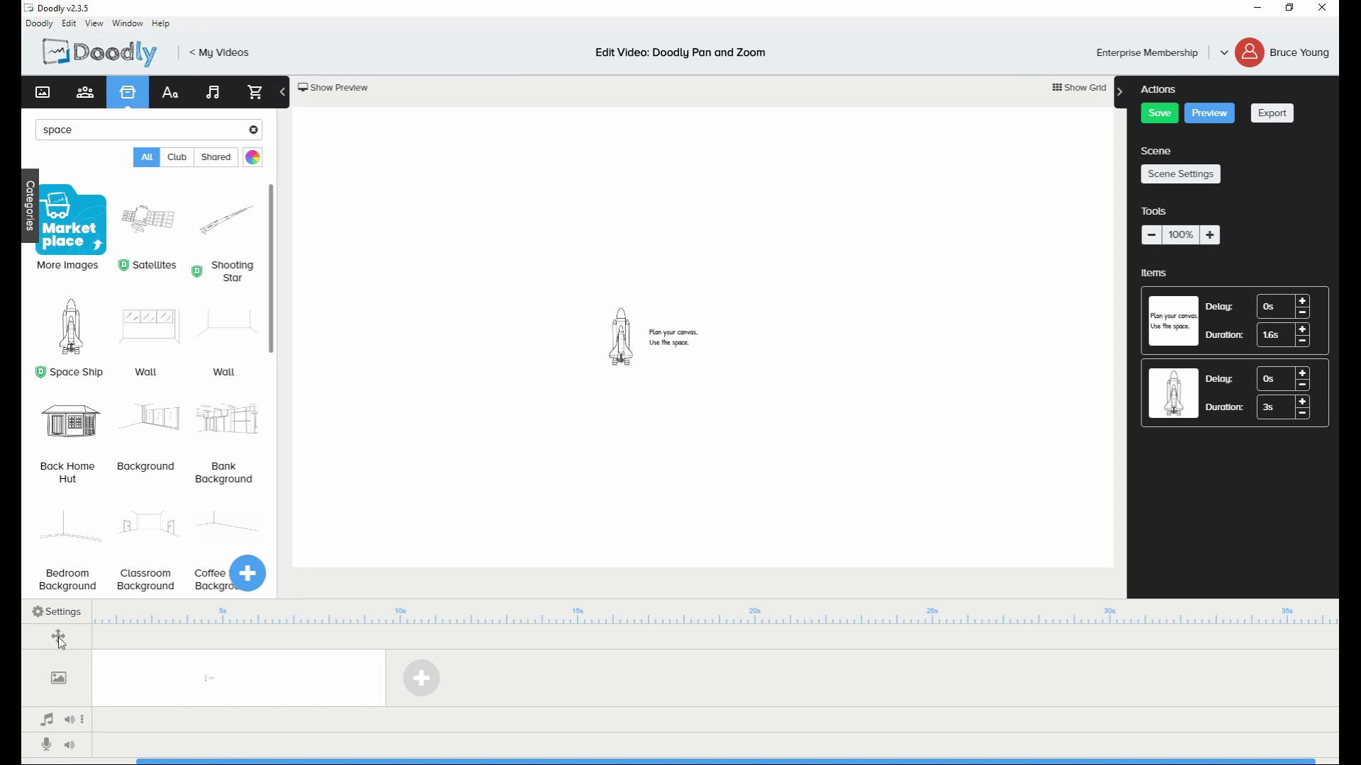
{"action": "left_click", "coordinate": [150, 646]}
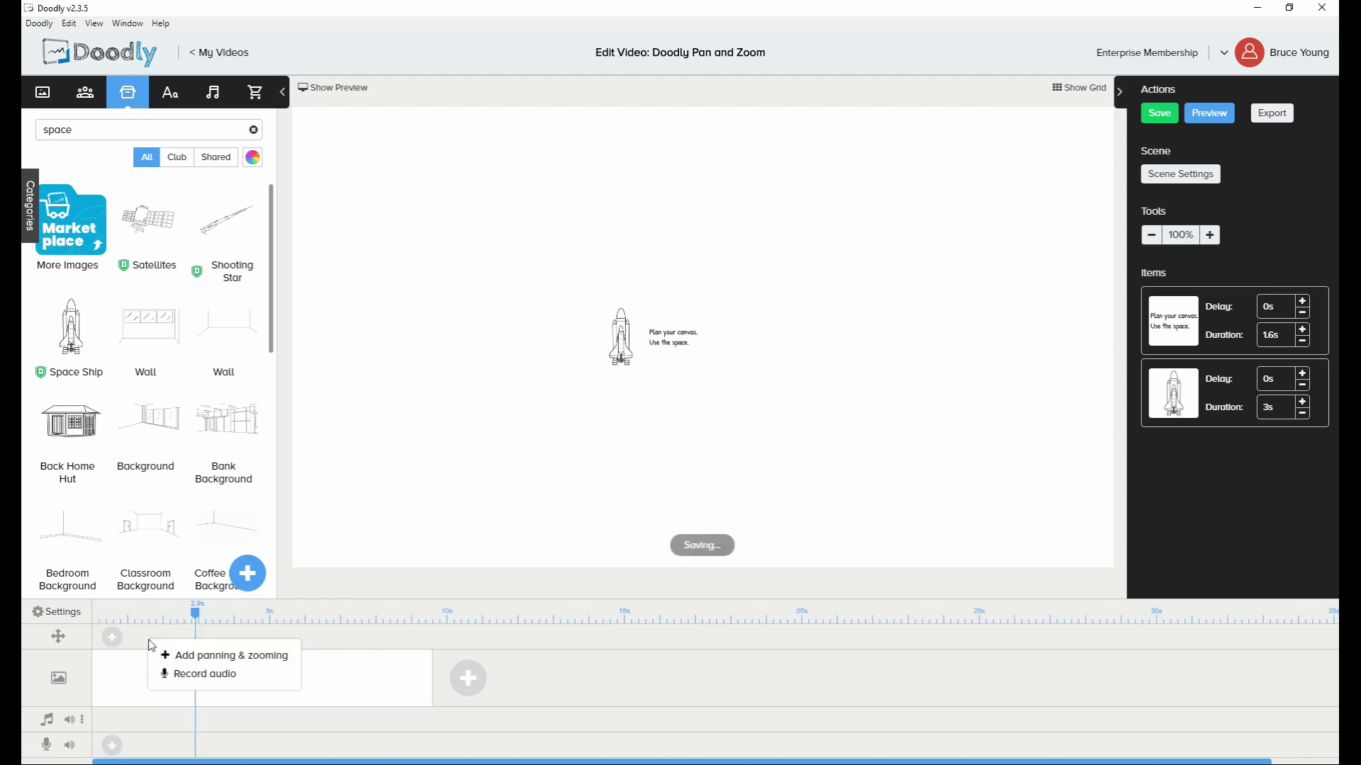
{"action": "left_click", "coordinate": [186, 654]}
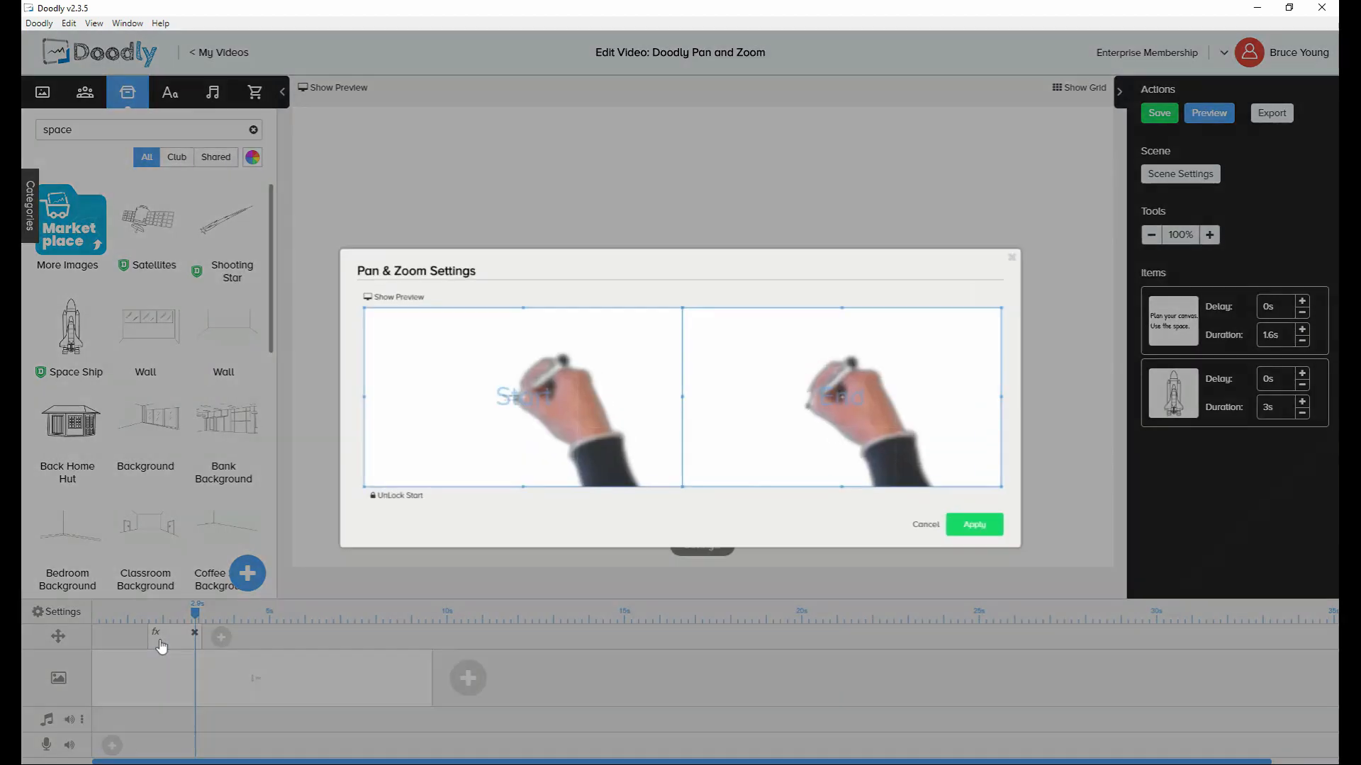
{"action": "left_click", "coordinate": [161, 644]}
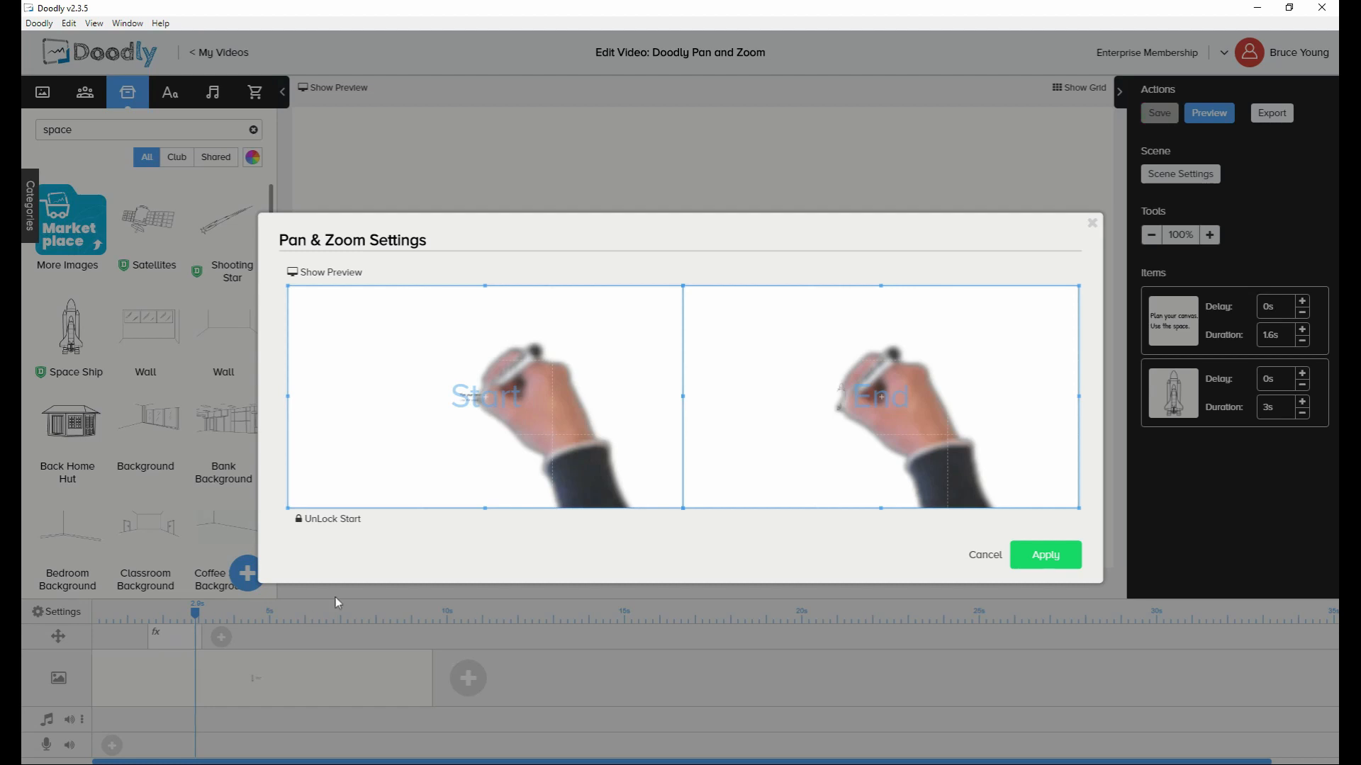
{"action": "left_click", "coordinate": [985, 555]}
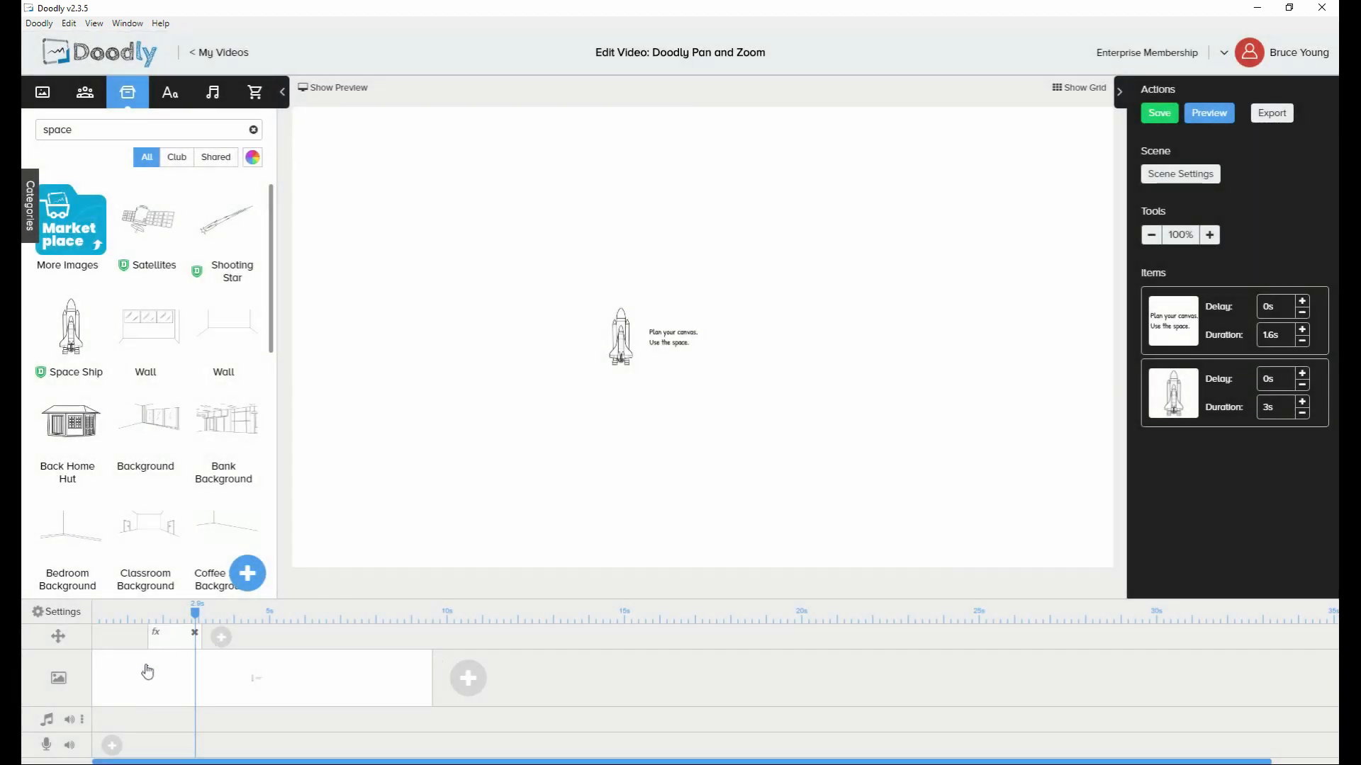
Set the durations of the text item and the space ship to 0 s
{"action": "left_click", "coordinate": [1273, 338]}
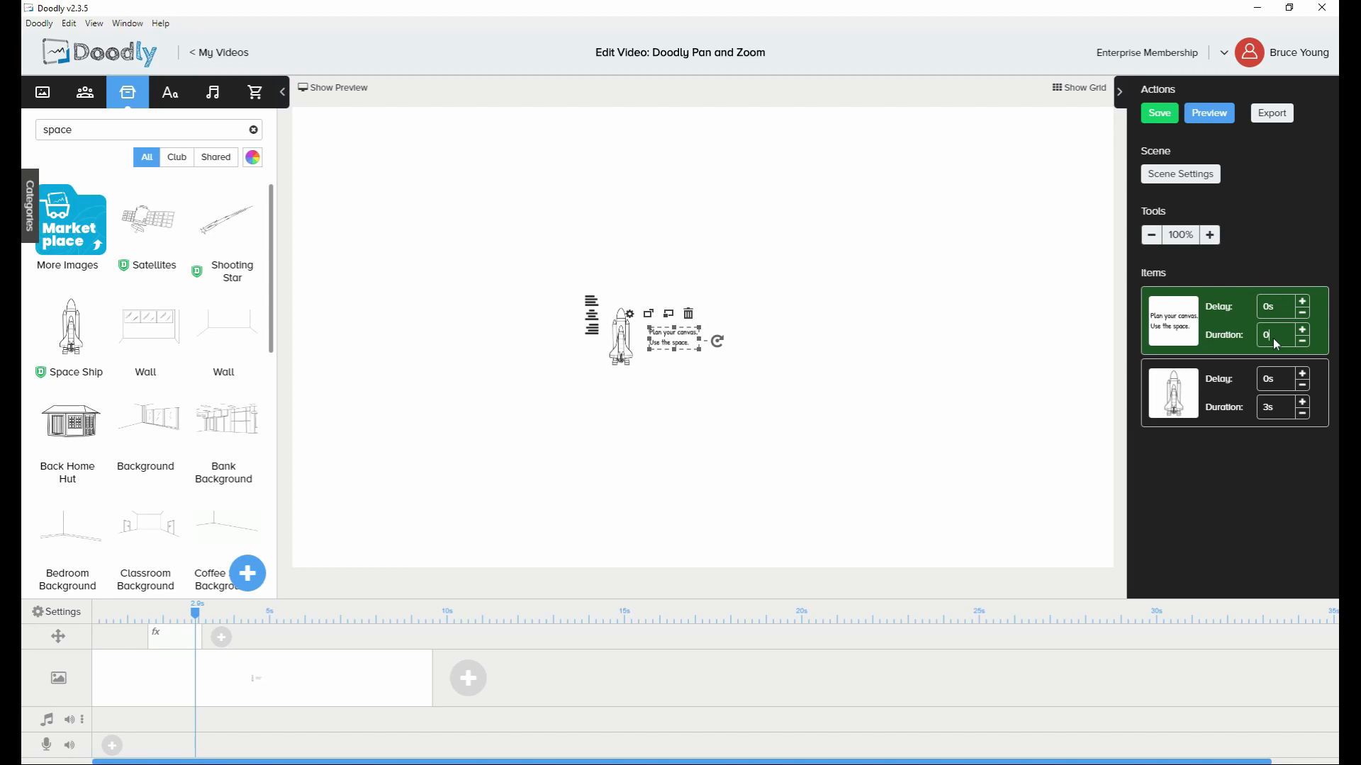
{"action": "key", "text": "Return"}
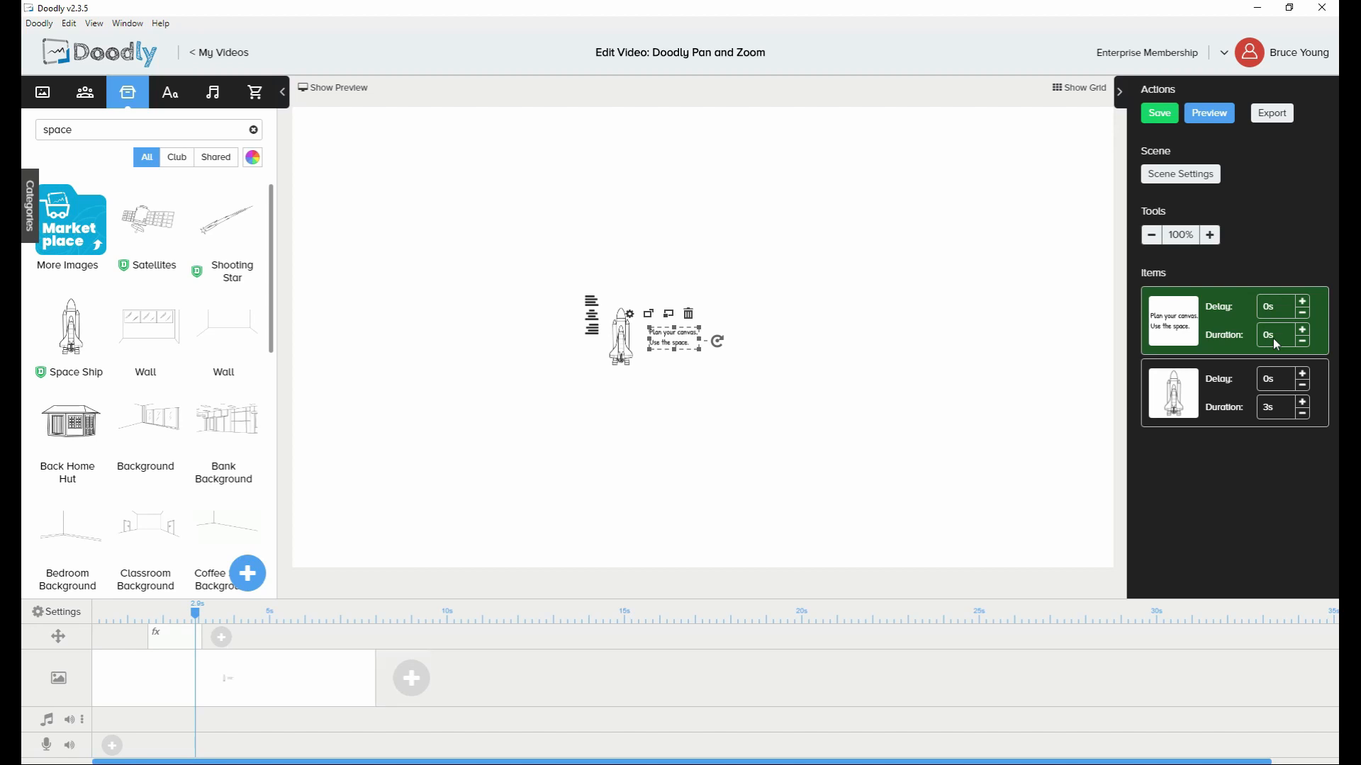
{"action": "left_click", "coordinate": [1273, 408]}
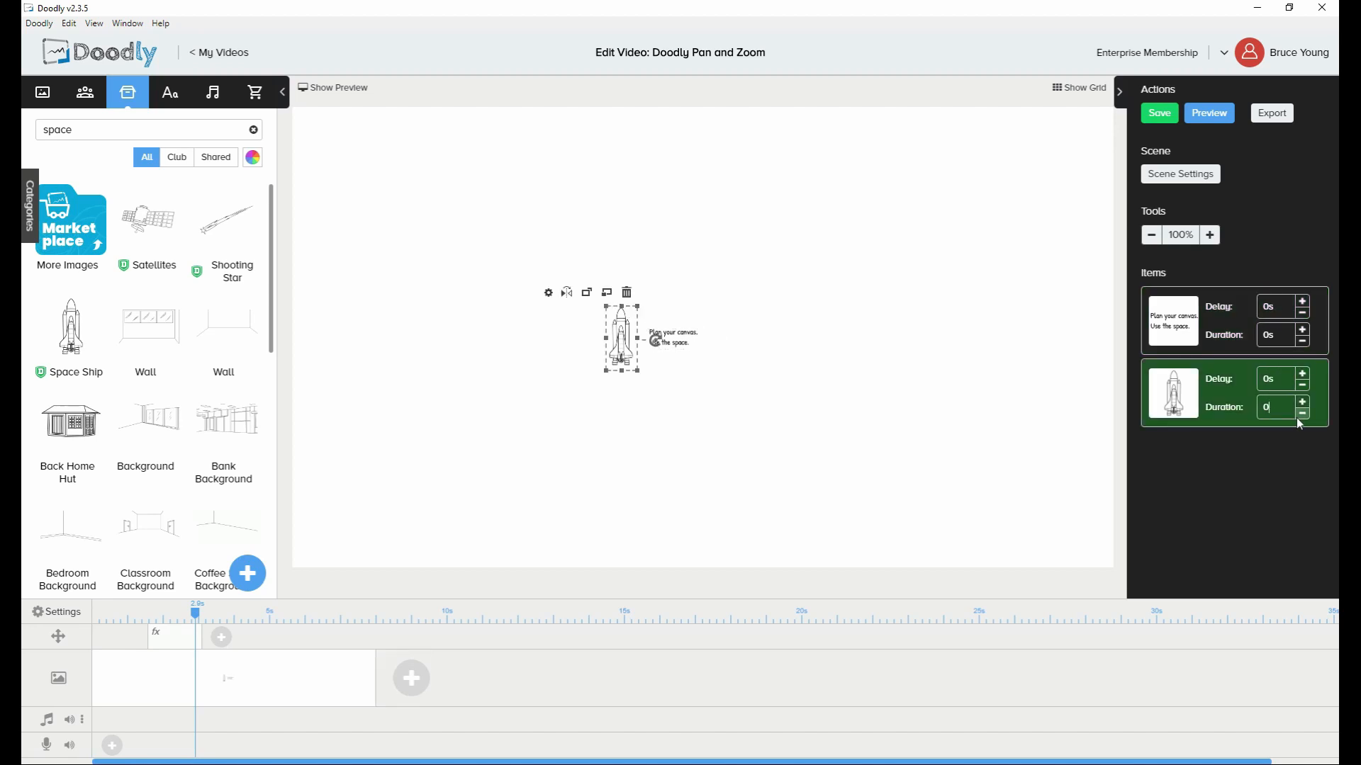
{"action": "key", "text": "Return"}
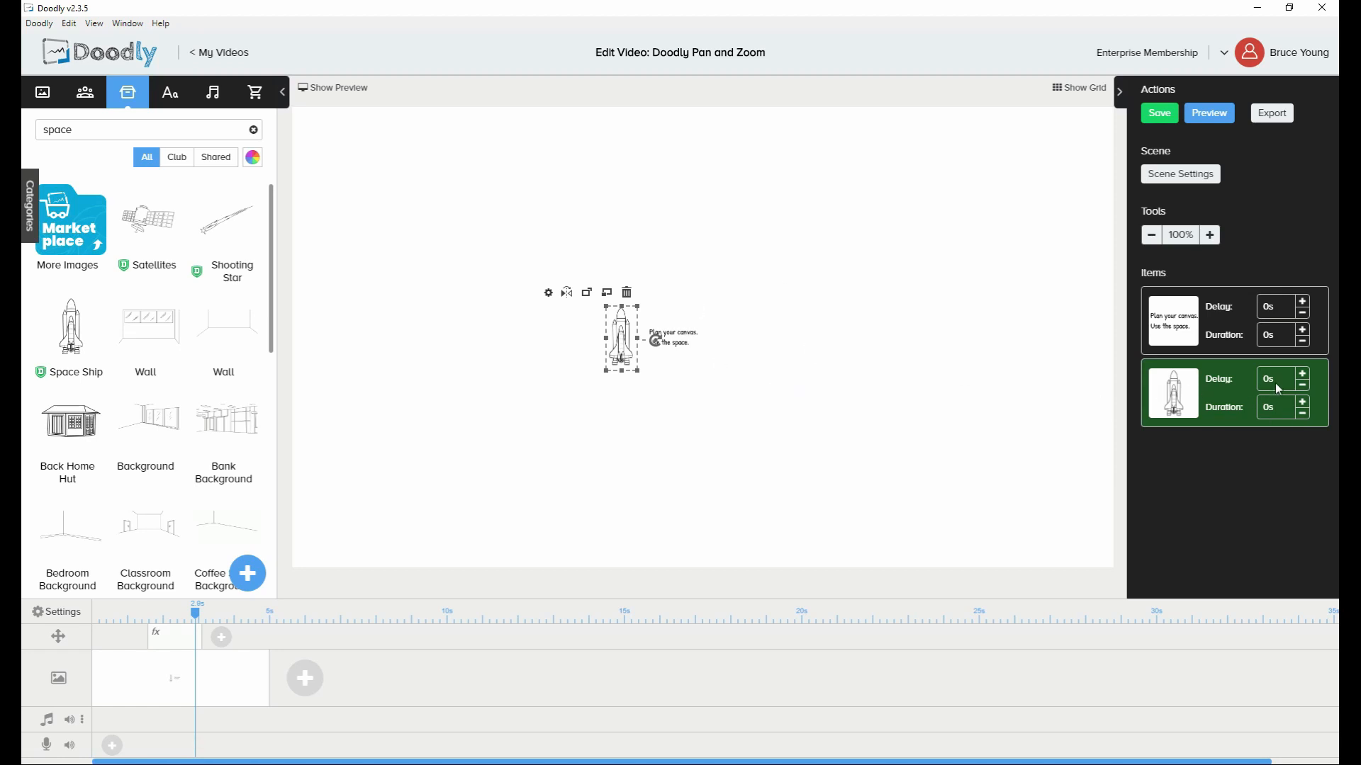
Set the text item's duration to 1.5 s and the space ship's delay to 1.5 s
{"action": "left_click", "coordinate": [1278, 338]}
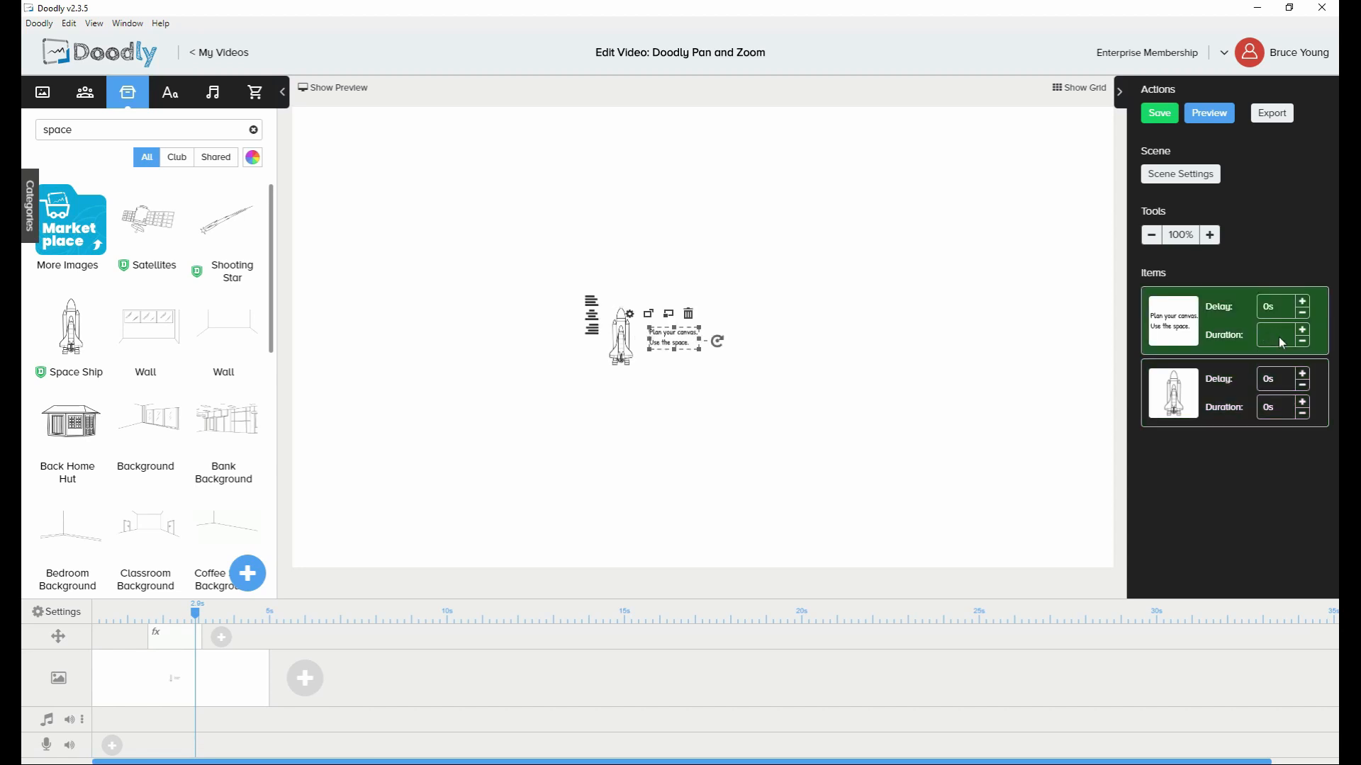
{"action": "type", "text": "1.5"}
{"action": "key", "text": "Return"}
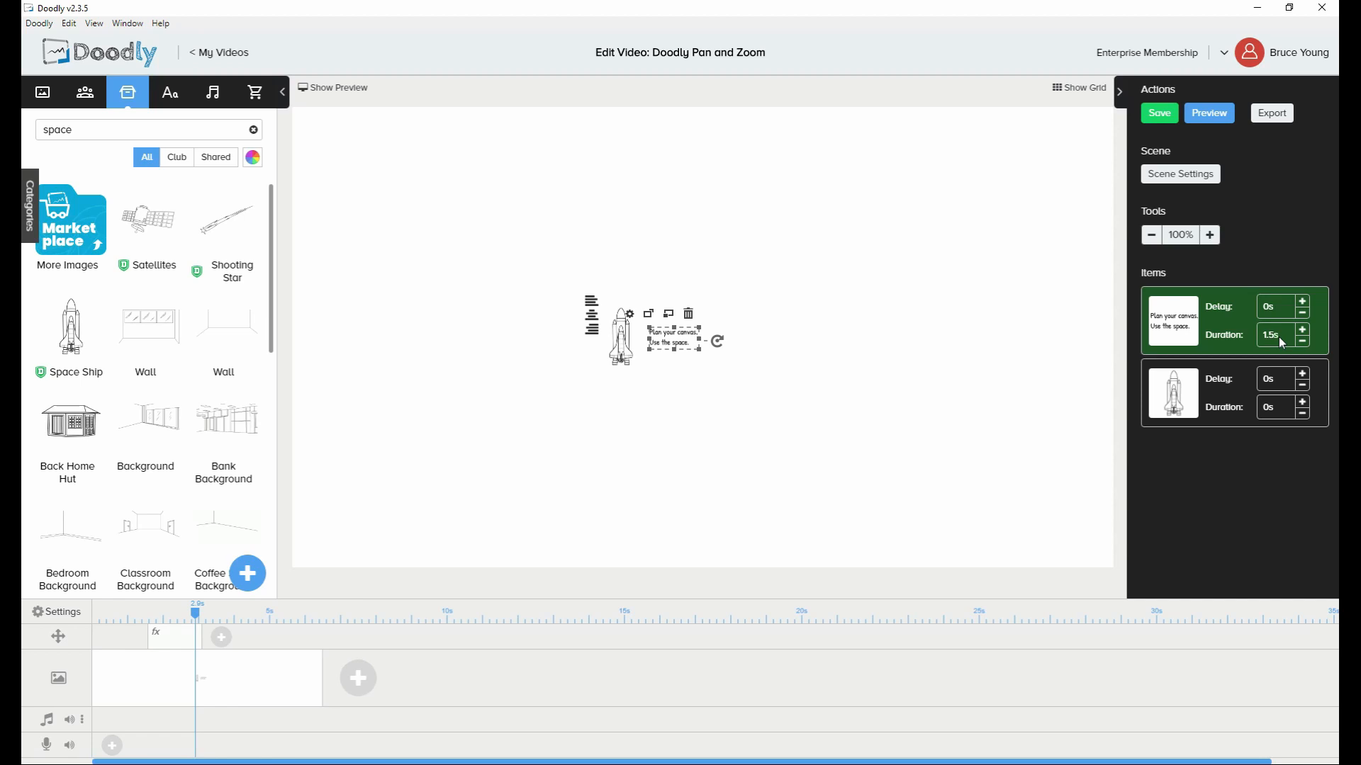
{"action": "left_click", "coordinate": [1278, 377]}
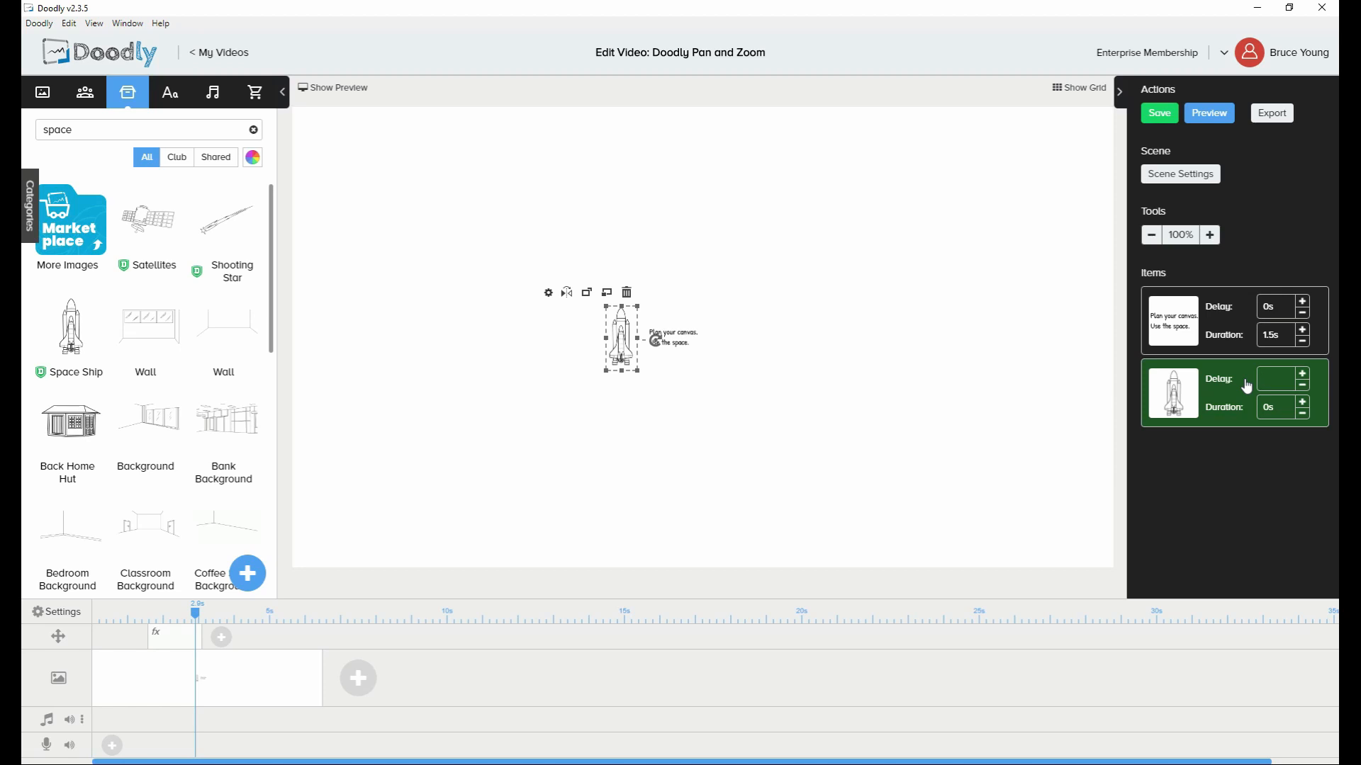
{"action": "type", "text": "1.5"}
{"action": "key", "text": "Return"}
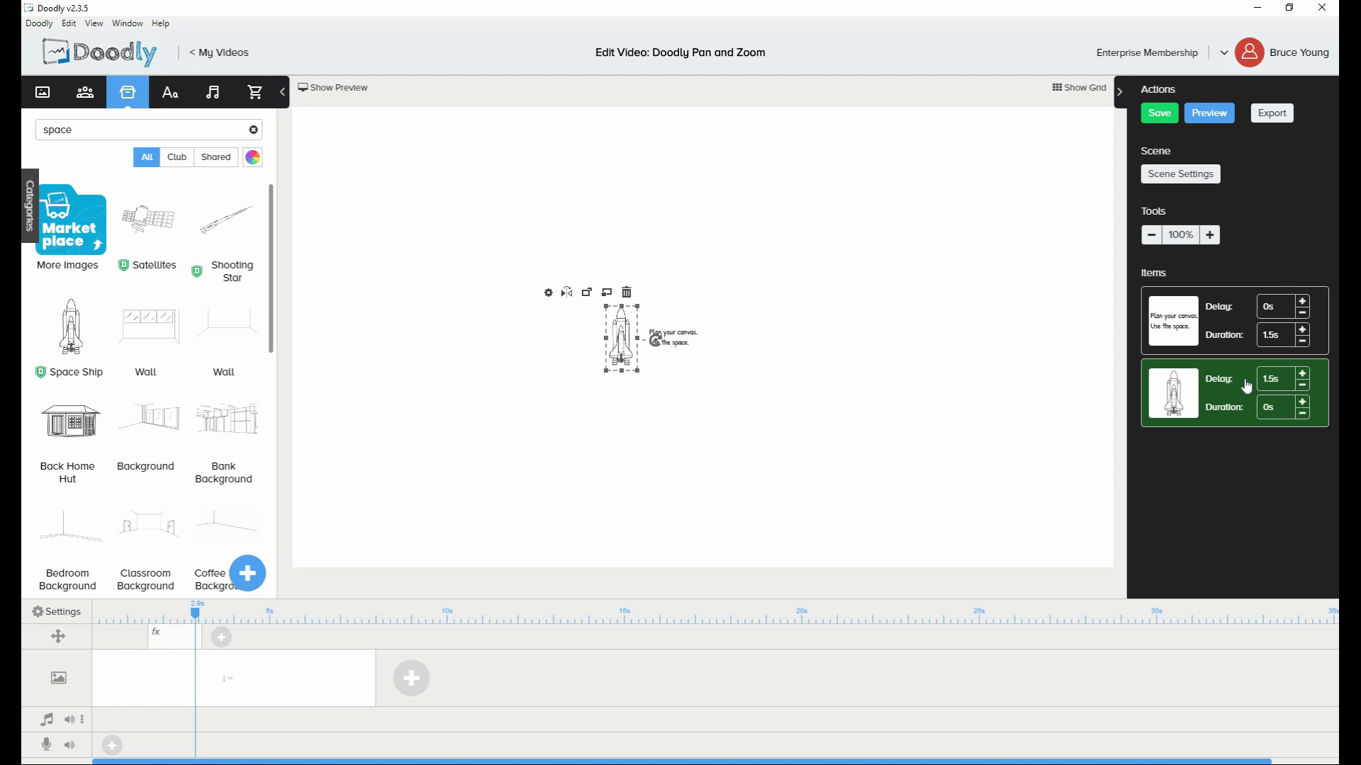
{"action": "left_click", "coordinate": [171, 641]}
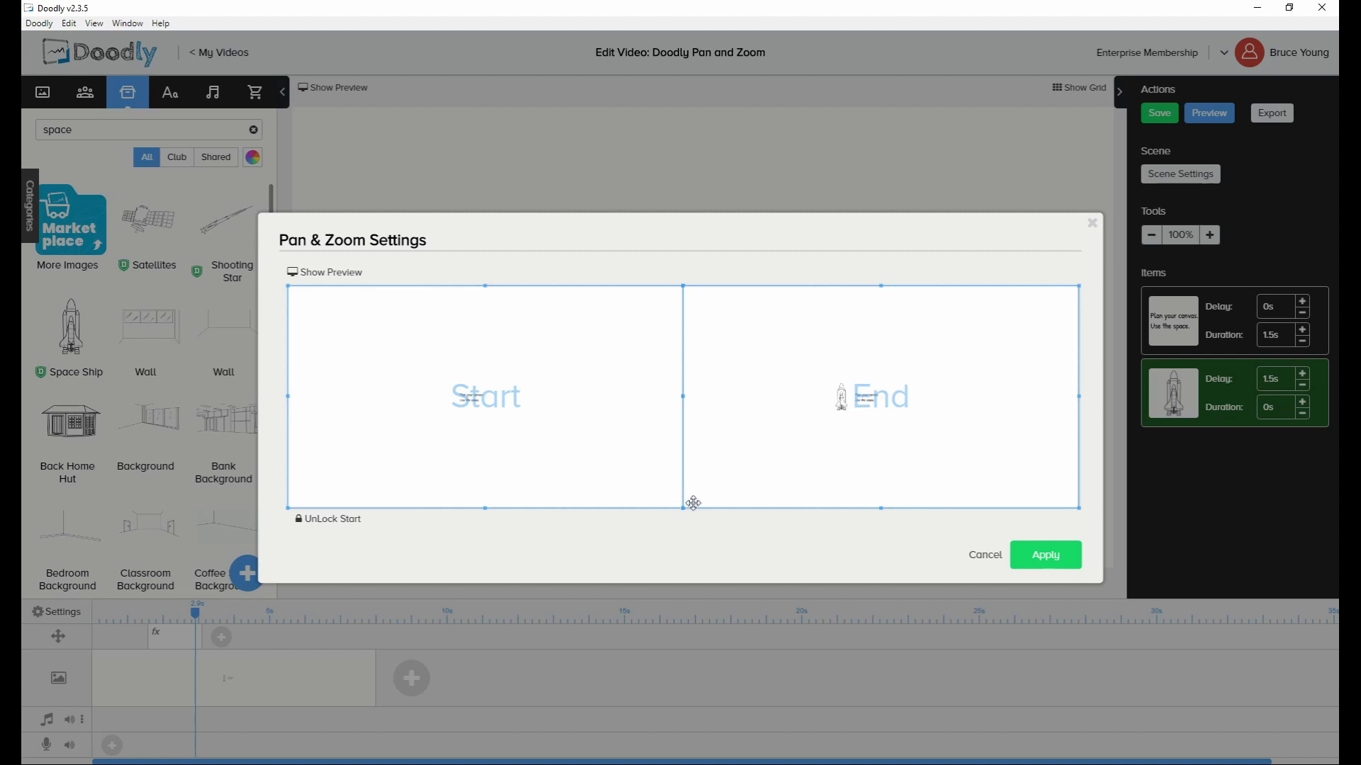
{"action": "left_click_drag", "start_coordinate": [685, 508], "coordinate": [756, 427]}
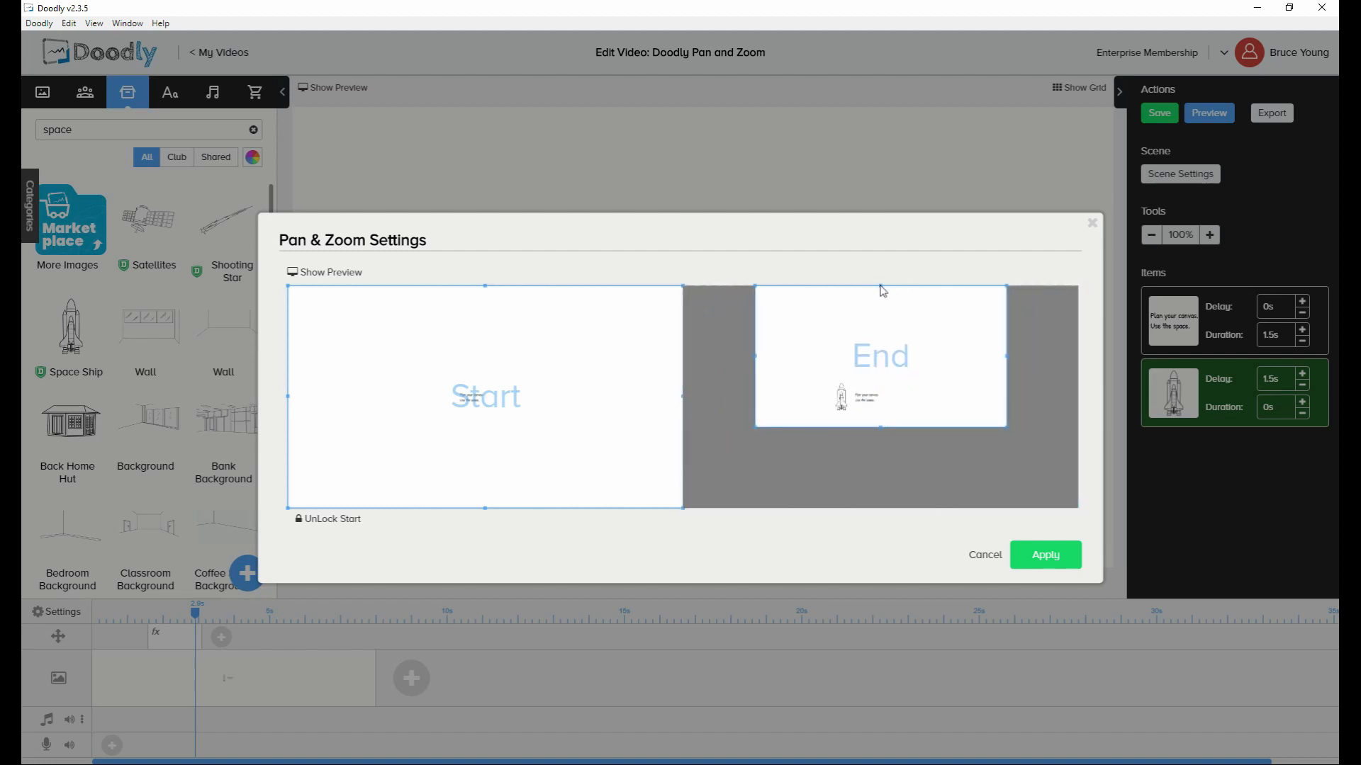
{"action": "left_click_drag", "start_coordinate": [881, 290], "coordinate": [865, 382]}
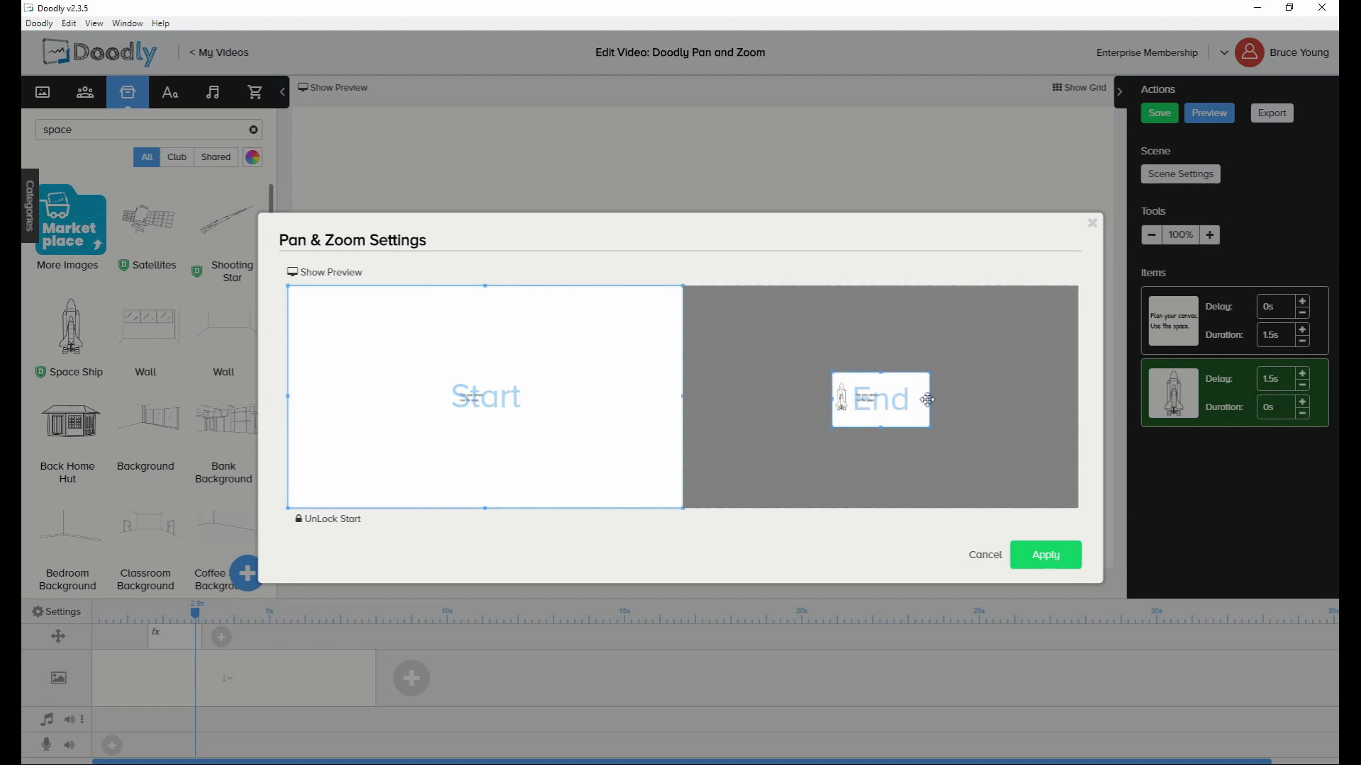
{"action": "left_click_drag", "start_coordinate": [932, 397], "coordinate": [885, 404]}
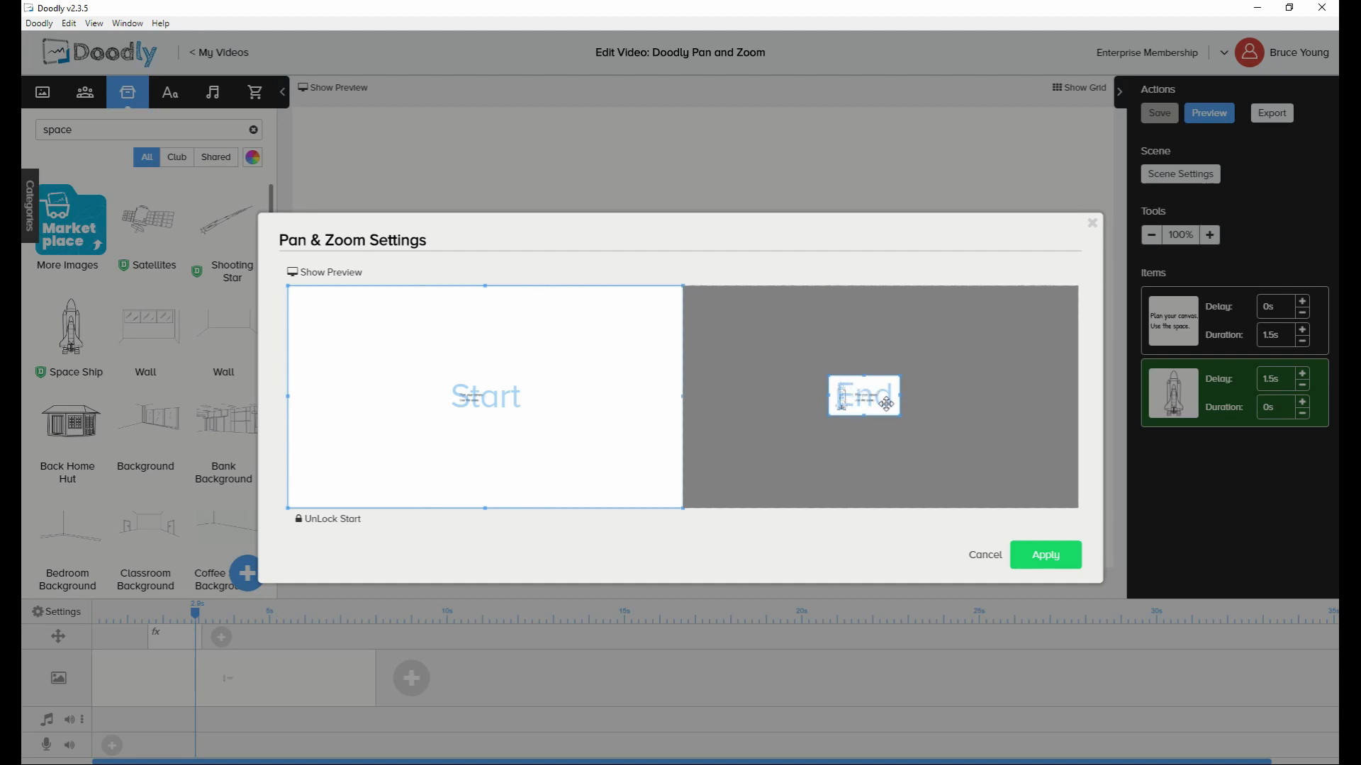
{"action": "left_click", "coordinate": [358, 276]}
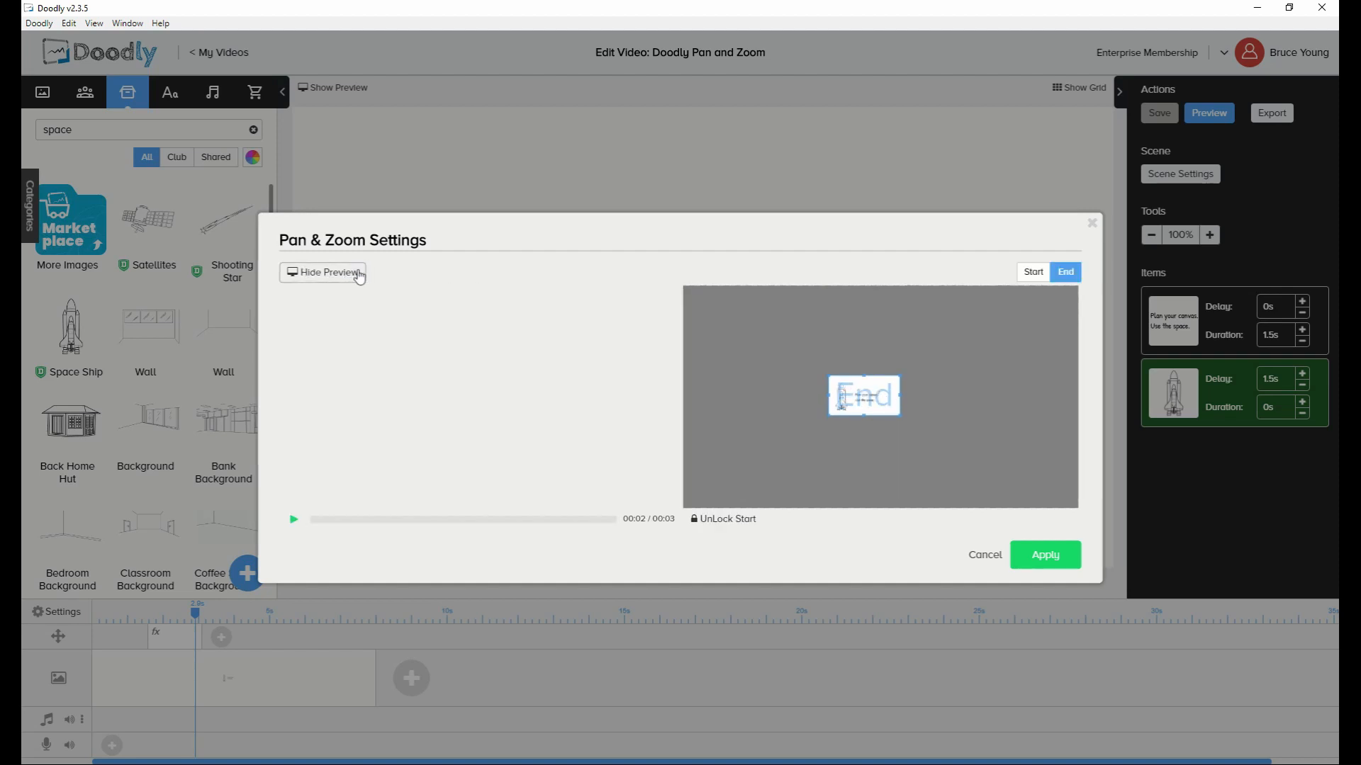
{"action": "left_click", "coordinate": [294, 520]}
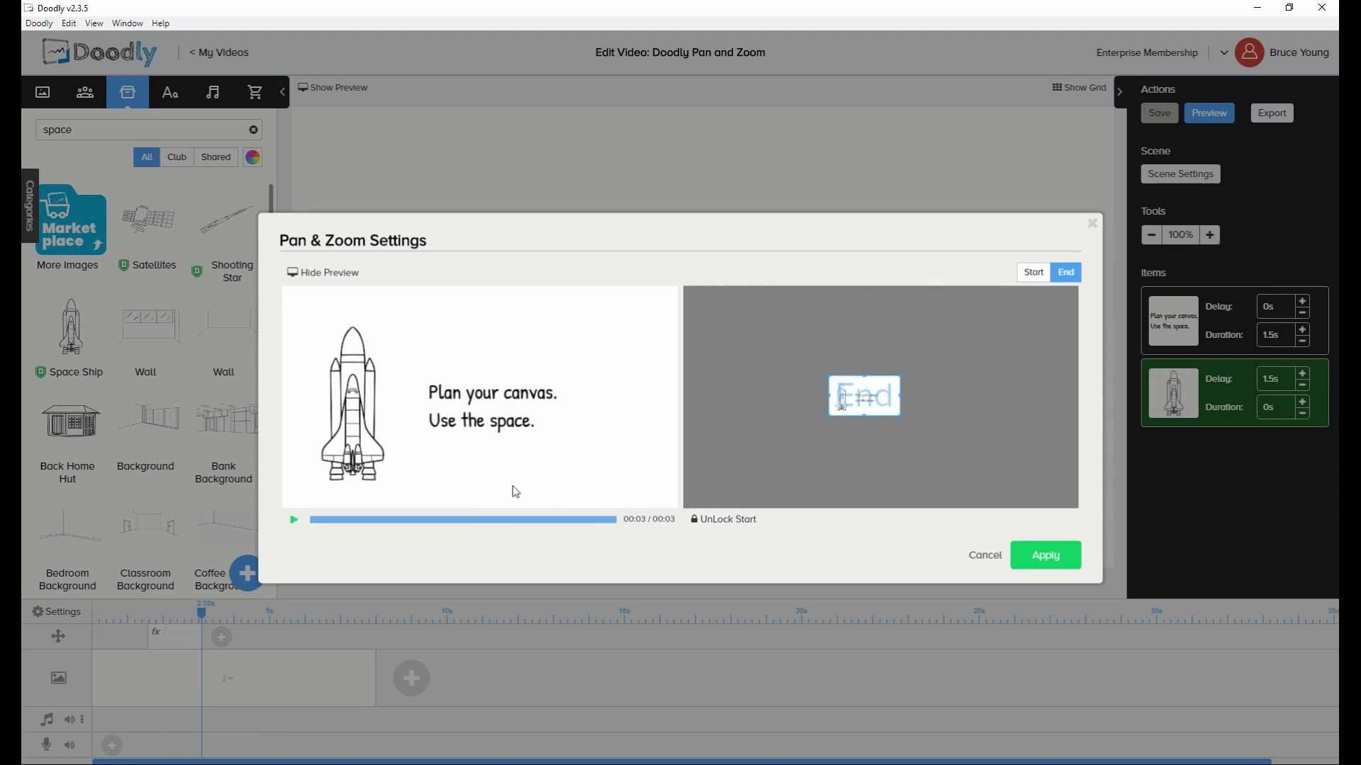
{"action": "left_click", "coordinate": [986, 557]}
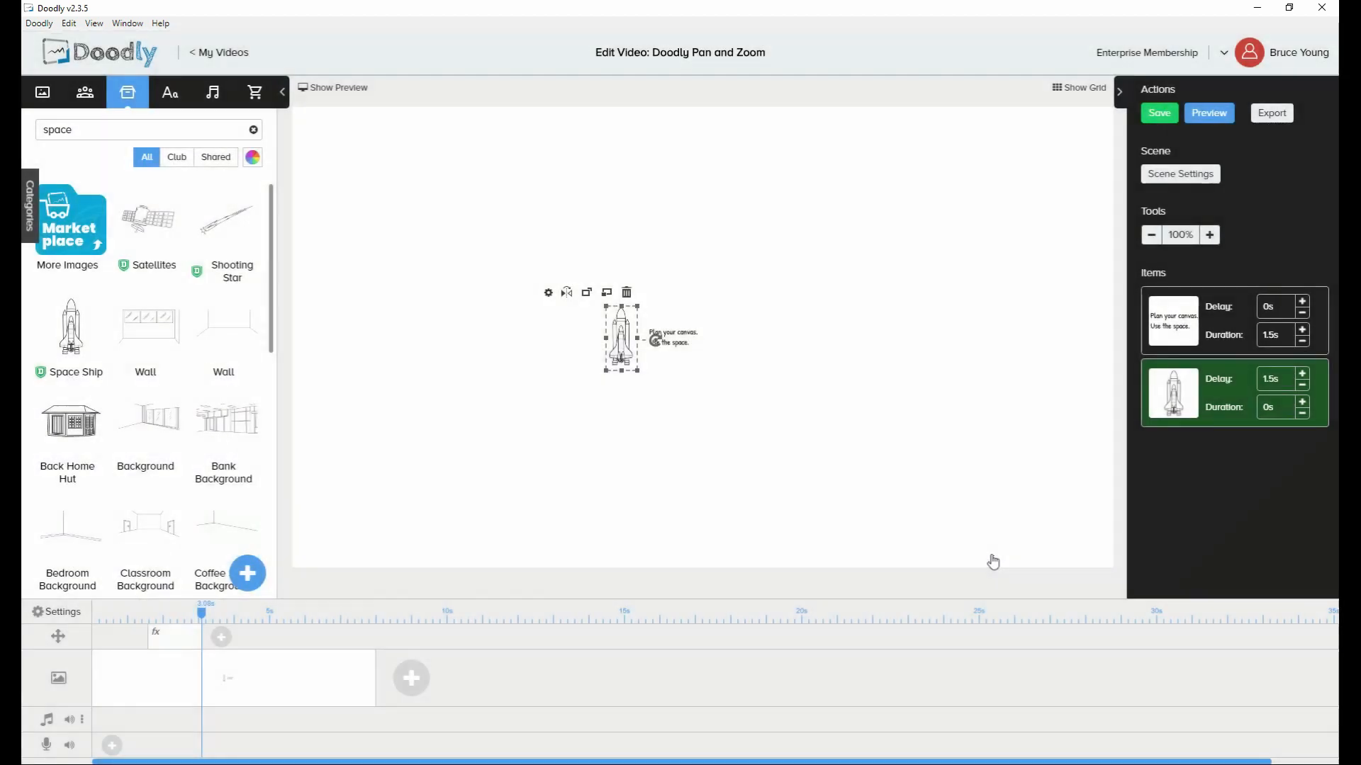
Shrink the pan and zoom End frame tightly around the space ship and text, and move the effect to the start of the timeline
{"action": "left_click", "coordinate": [168, 648]}
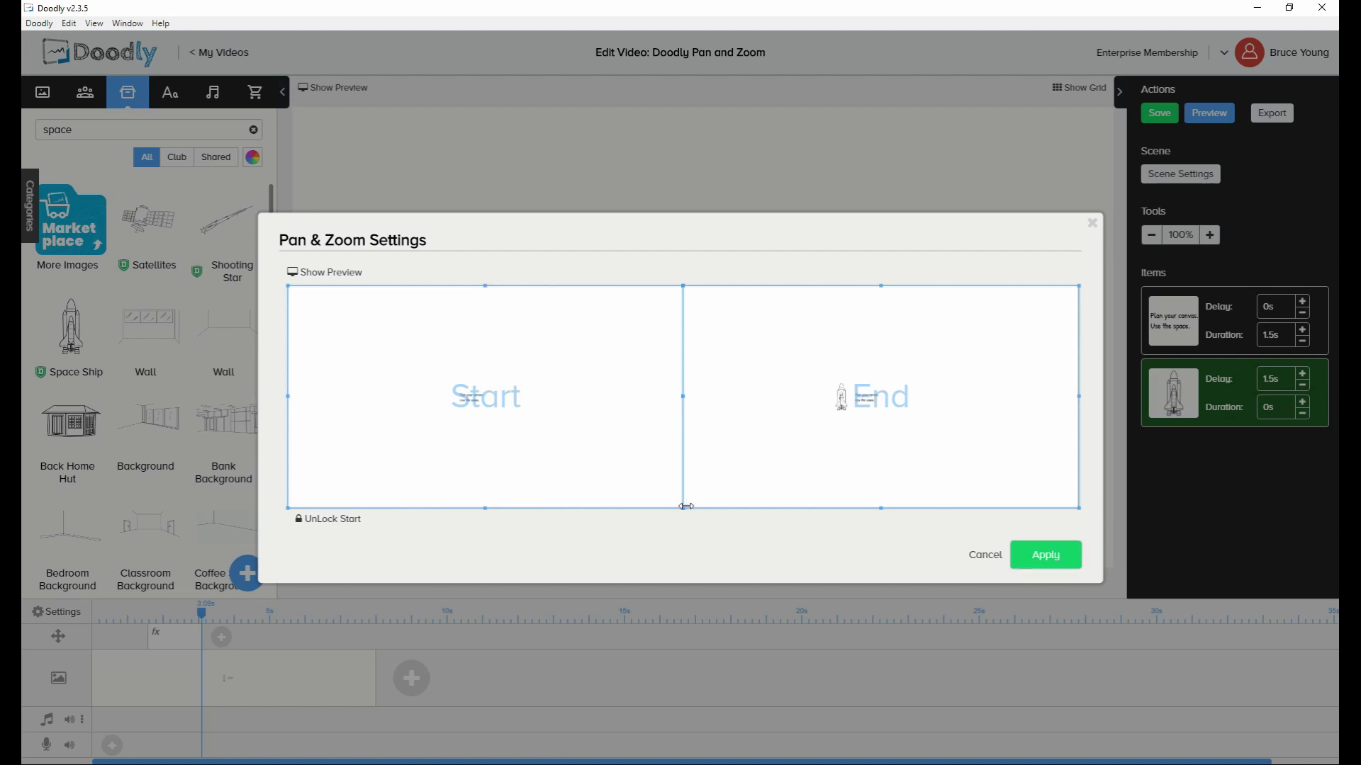
{"action": "left_click_drag", "start_coordinate": [683, 506], "coordinate": [820, 418]}
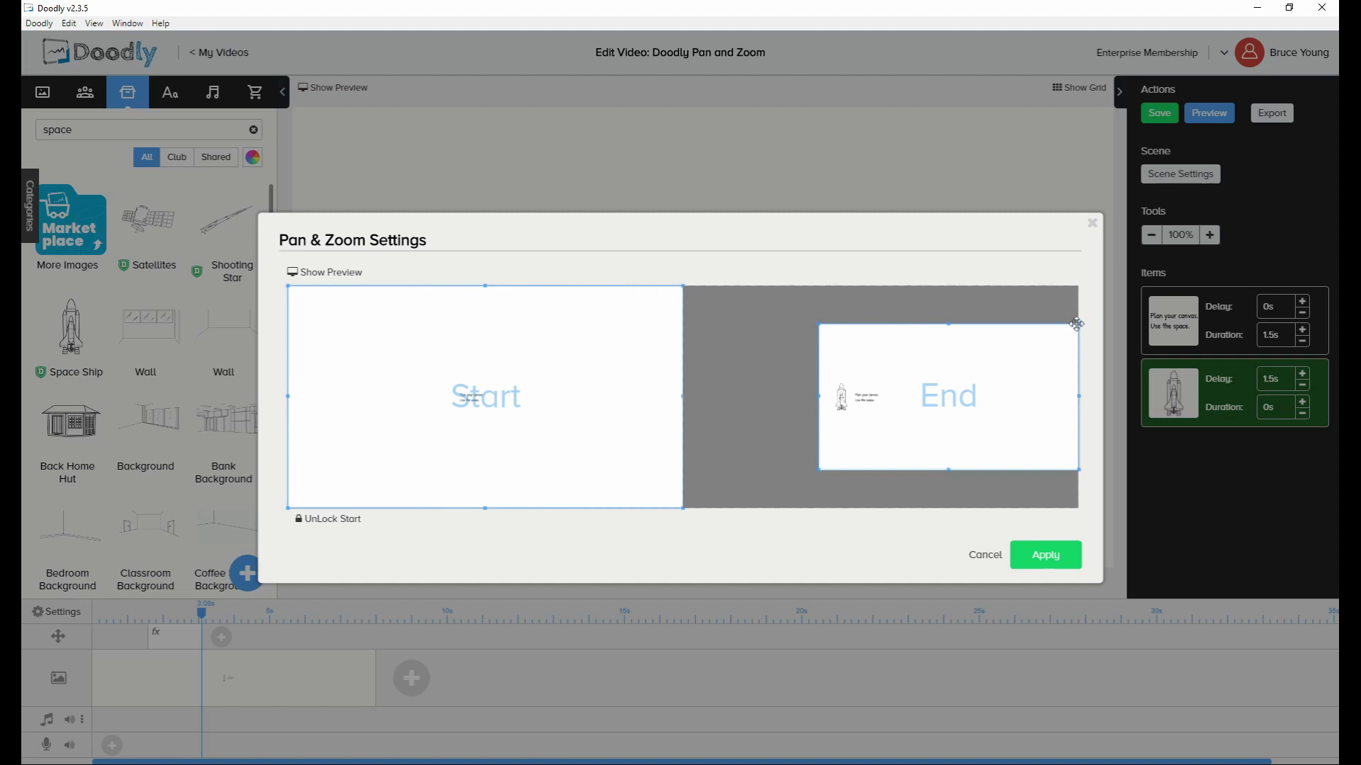
{"action": "left_click_drag", "start_coordinate": [1078, 324], "coordinate": [943, 400]}
{"action": "left_click_drag", "start_coordinate": [874, 448], "coordinate": [885, 407]}
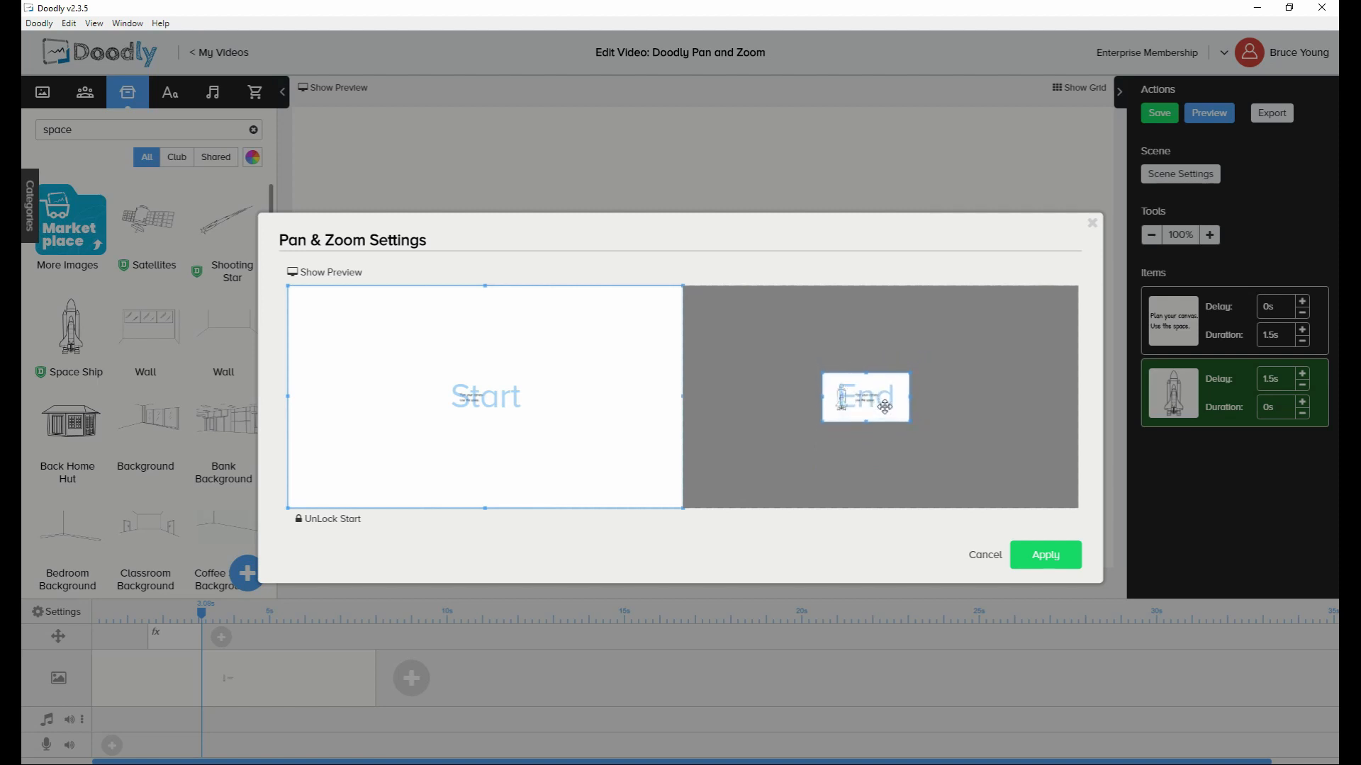
{"action": "left_click", "coordinate": [1046, 556]}
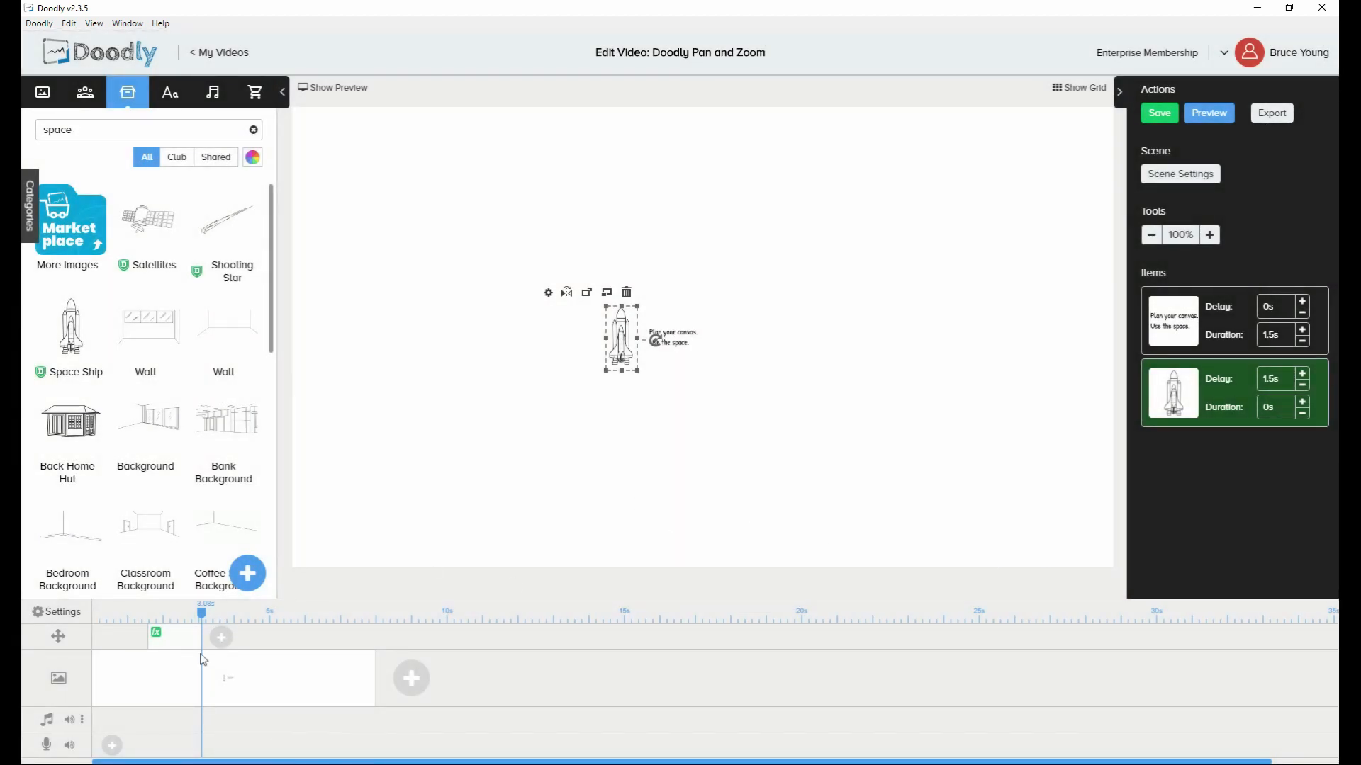
{"action": "left_click_drag", "start_coordinate": [175, 643], "coordinate": [105, 648]}
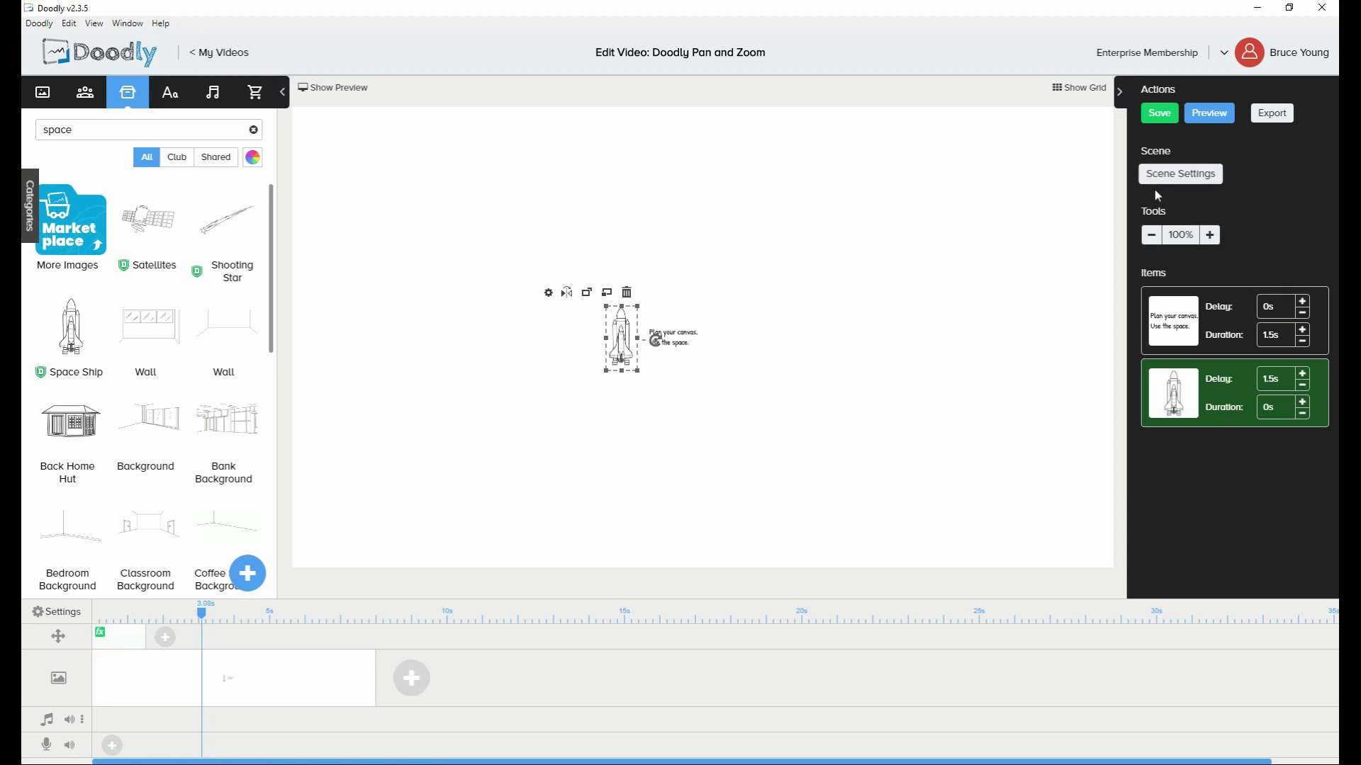
Preview the video to check the zoom onto the text and space ship
{"action": "left_click", "coordinate": [1212, 113]}
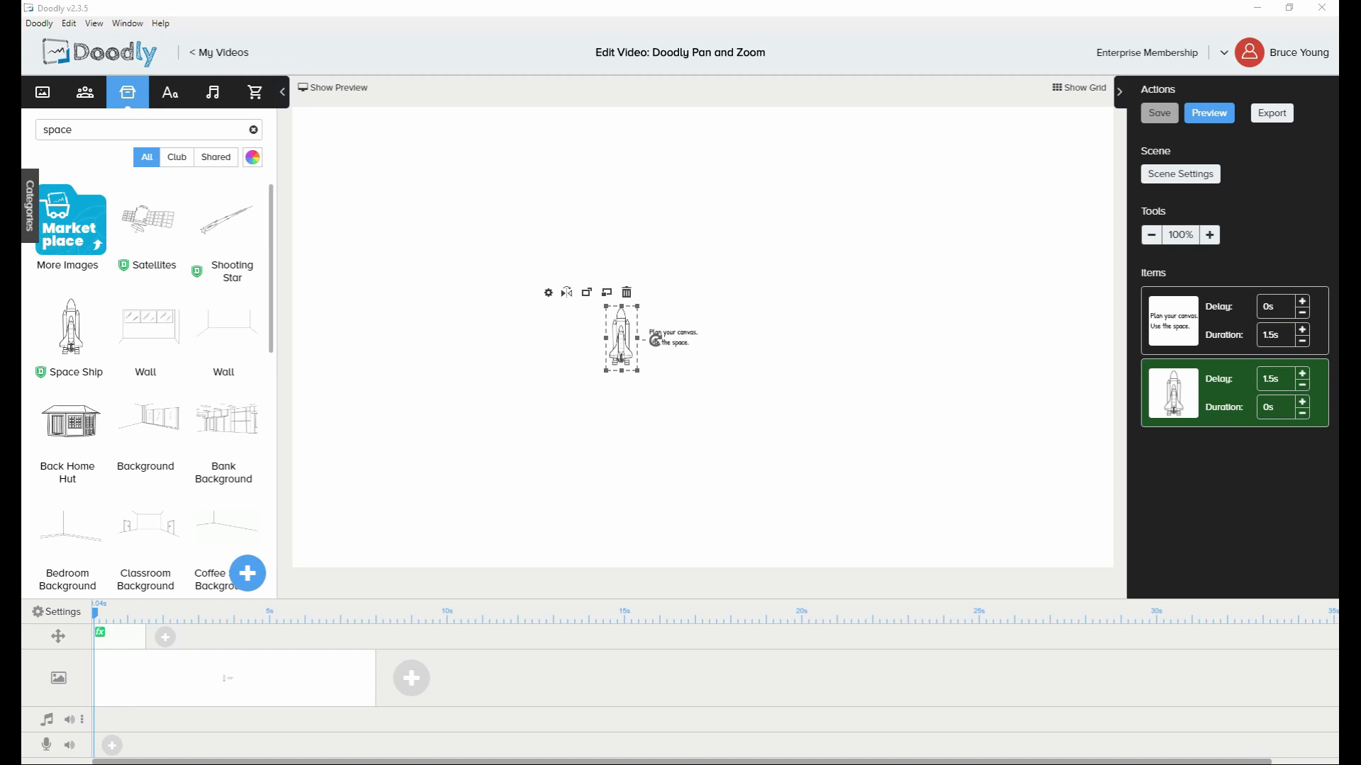
{"action": "left_click", "coordinate": [1209, 117]}
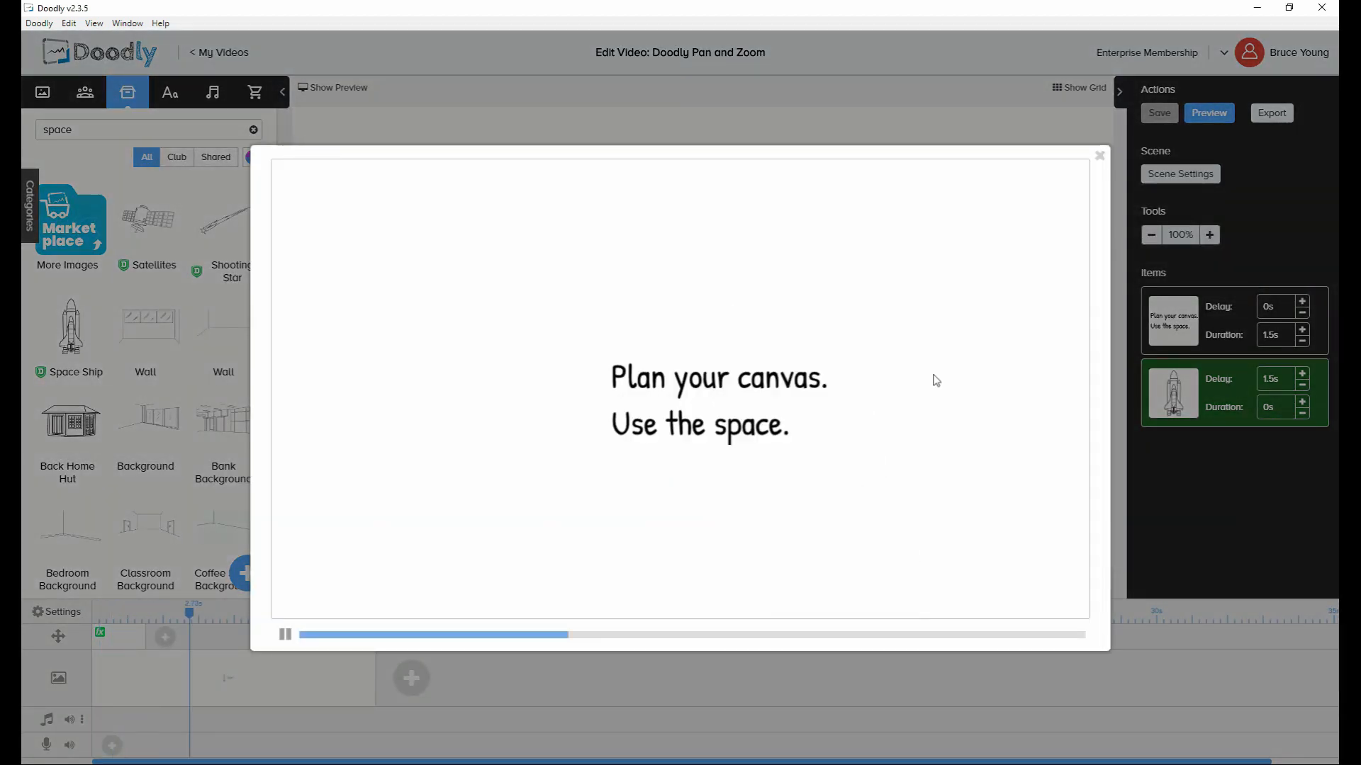
{"action": "left_click", "coordinate": [1099, 156]}
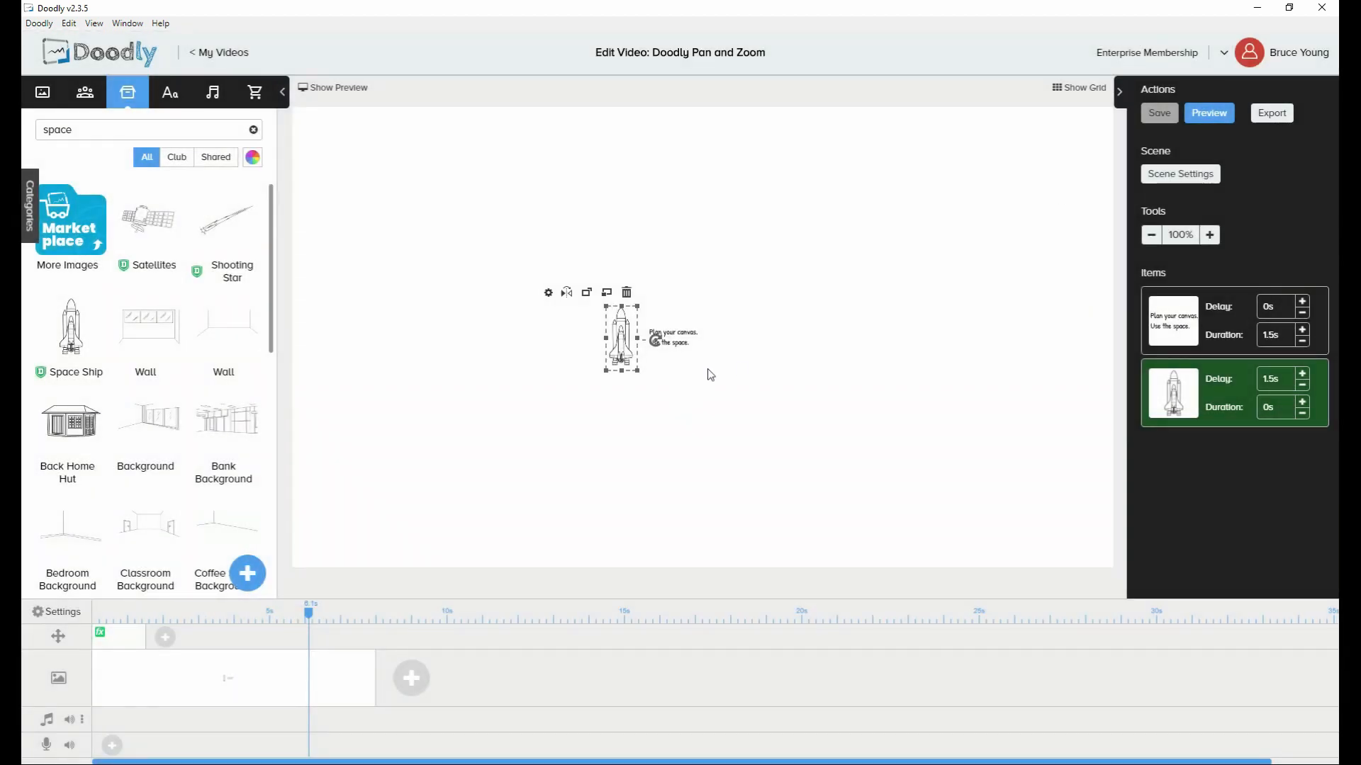
Change the video's hand style to No Hand
{"action": "left_click", "coordinate": [56, 612]}
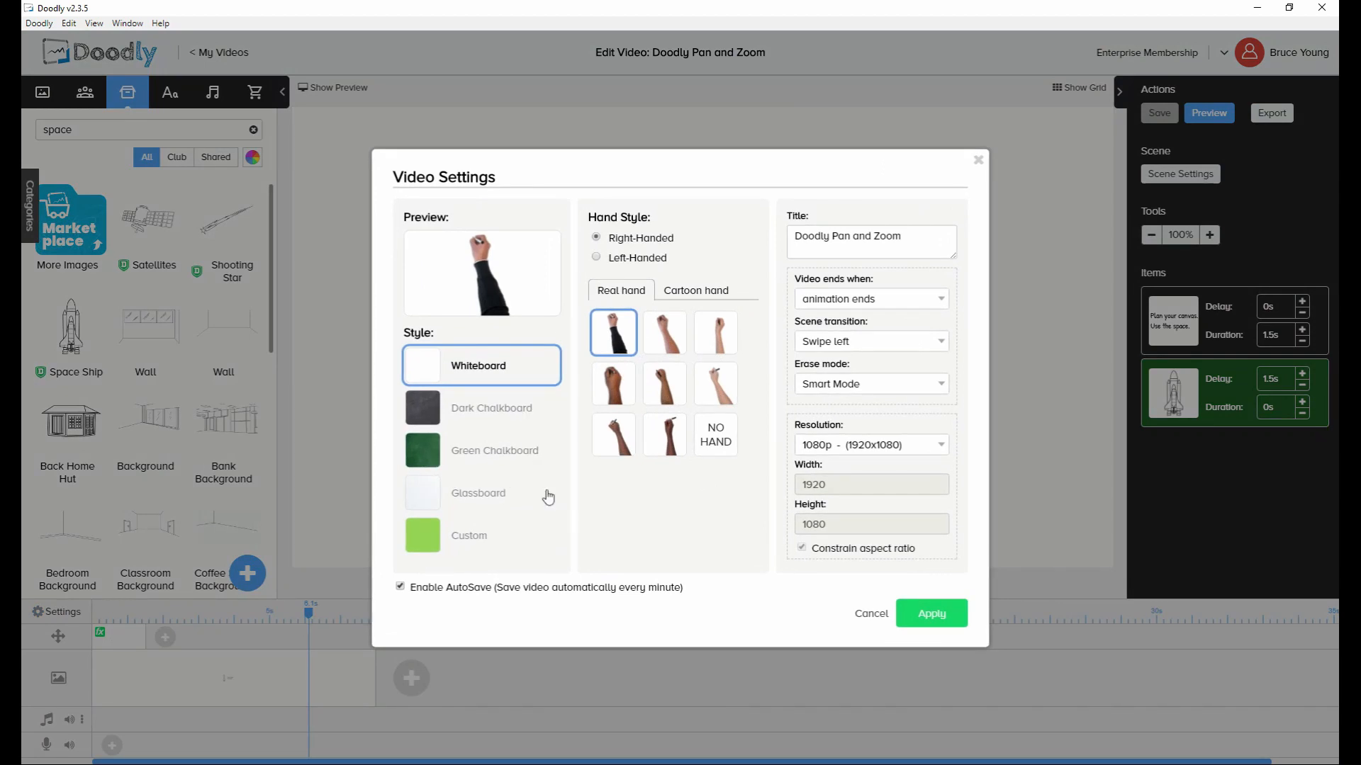
{"action": "left_click", "coordinate": [706, 438]}
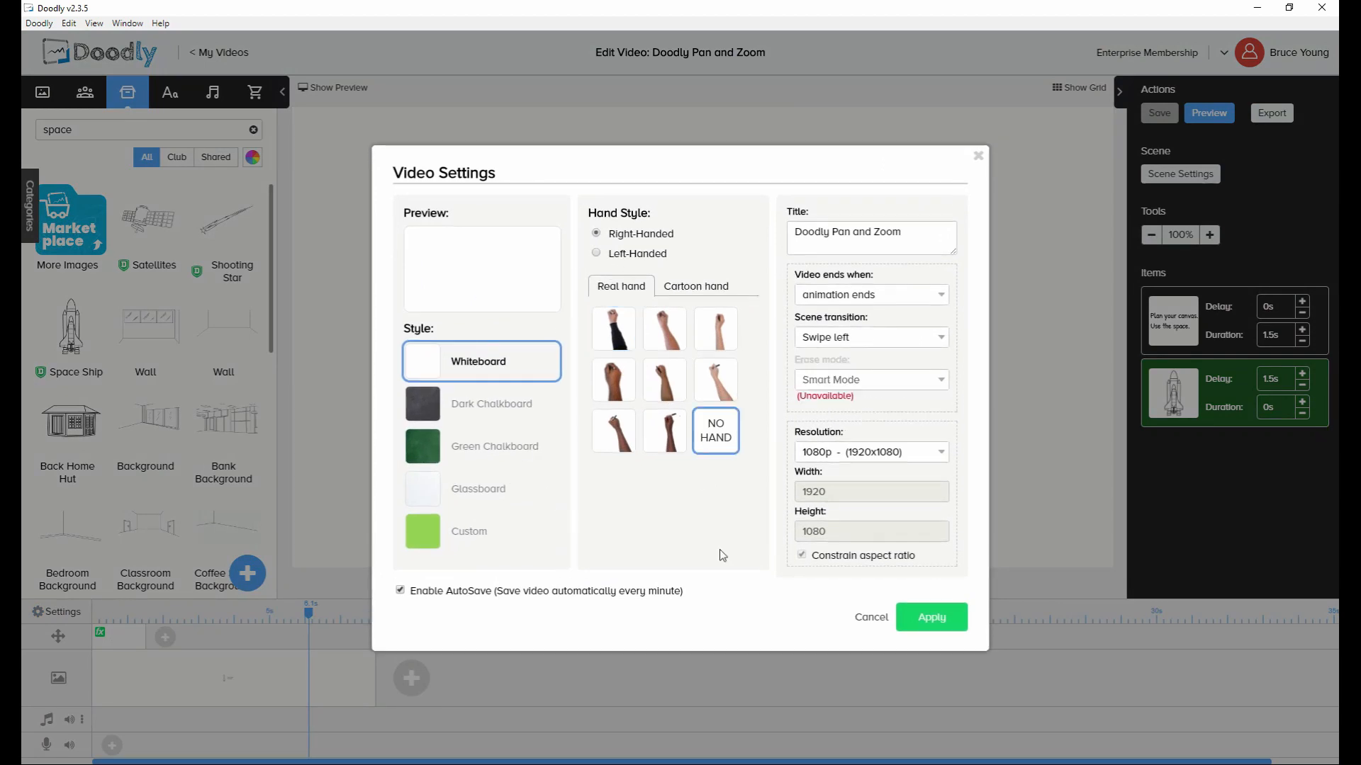
{"action": "left_click", "coordinate": [931, 615]}
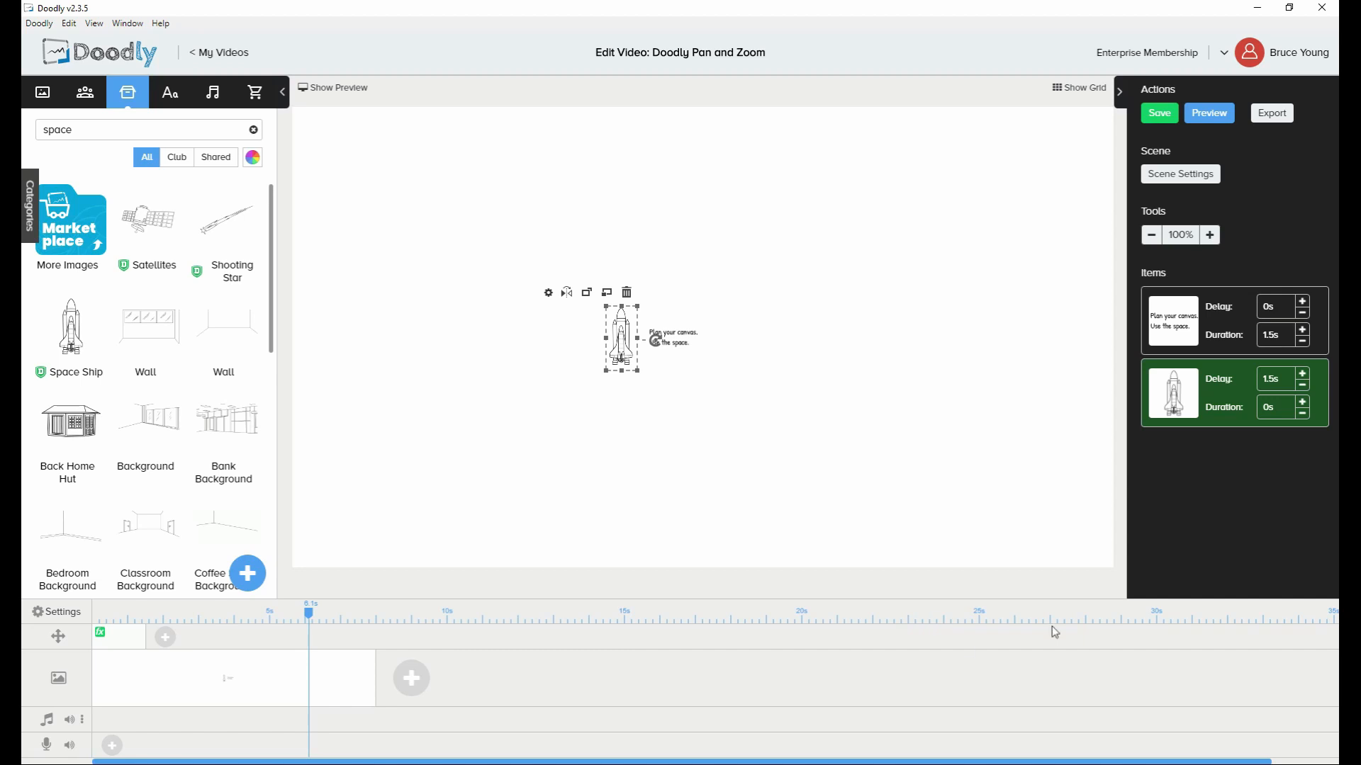
{"action": "left_click", "coordinate": [780, 450]}
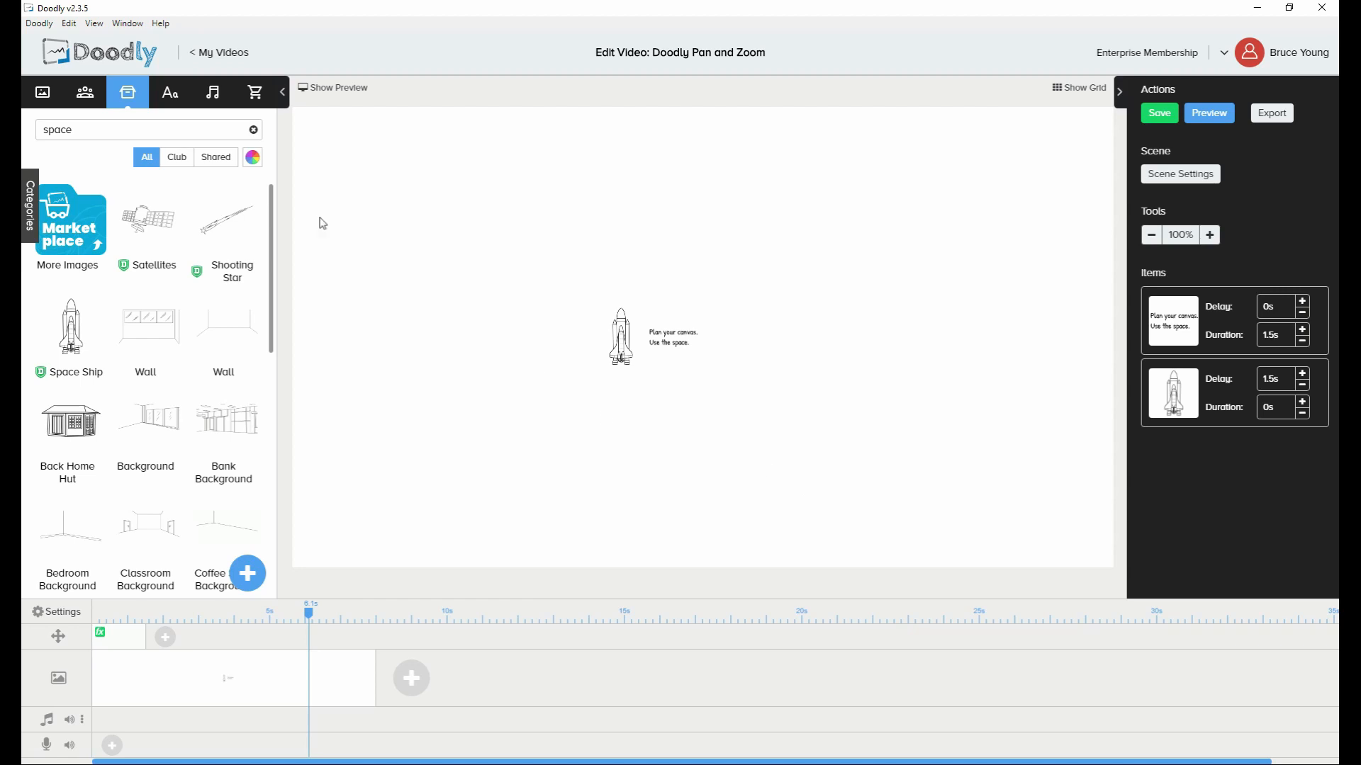
Add a Patrick Hand Regular text reading "Clear Message" and place it above the space ship group
{"action": "left_click", "coordinate": [170, 95]}
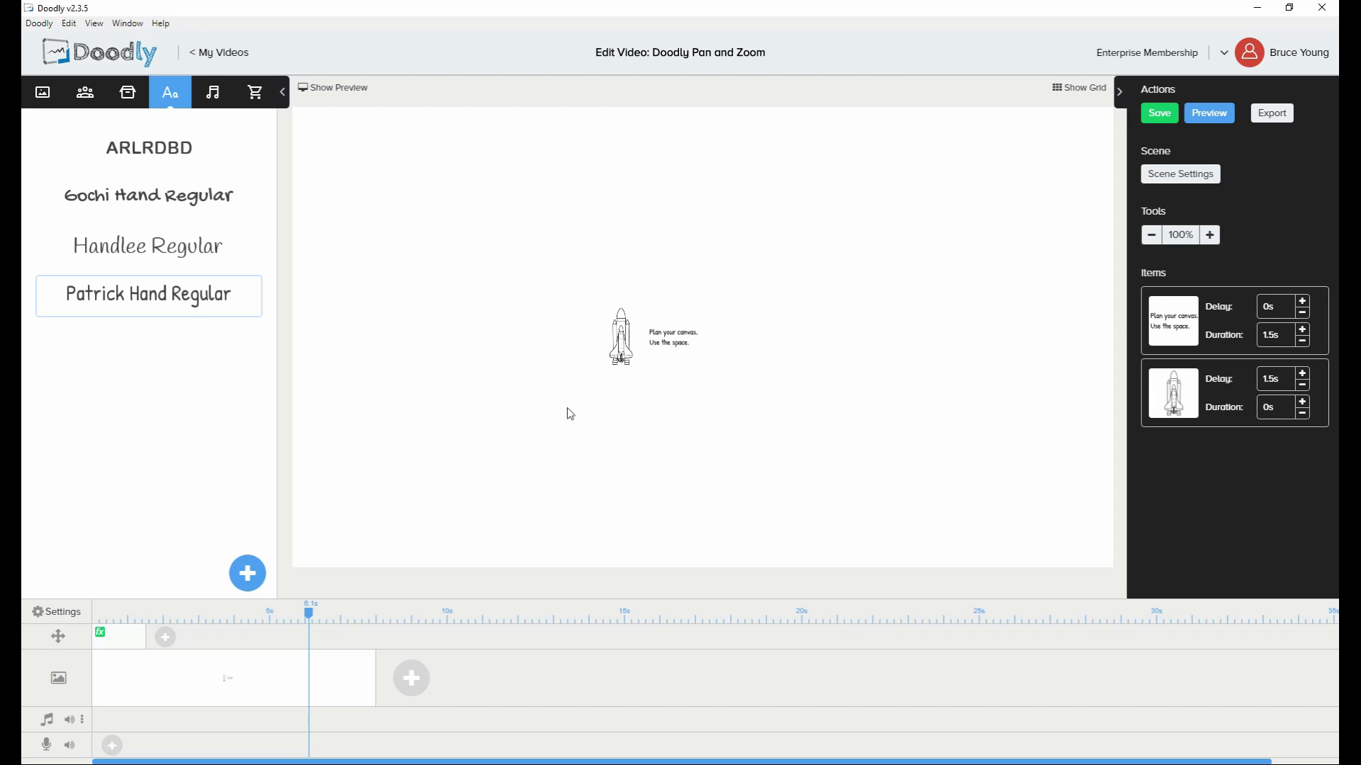
{"action": "left_click", "coordinate": [191, 299]}
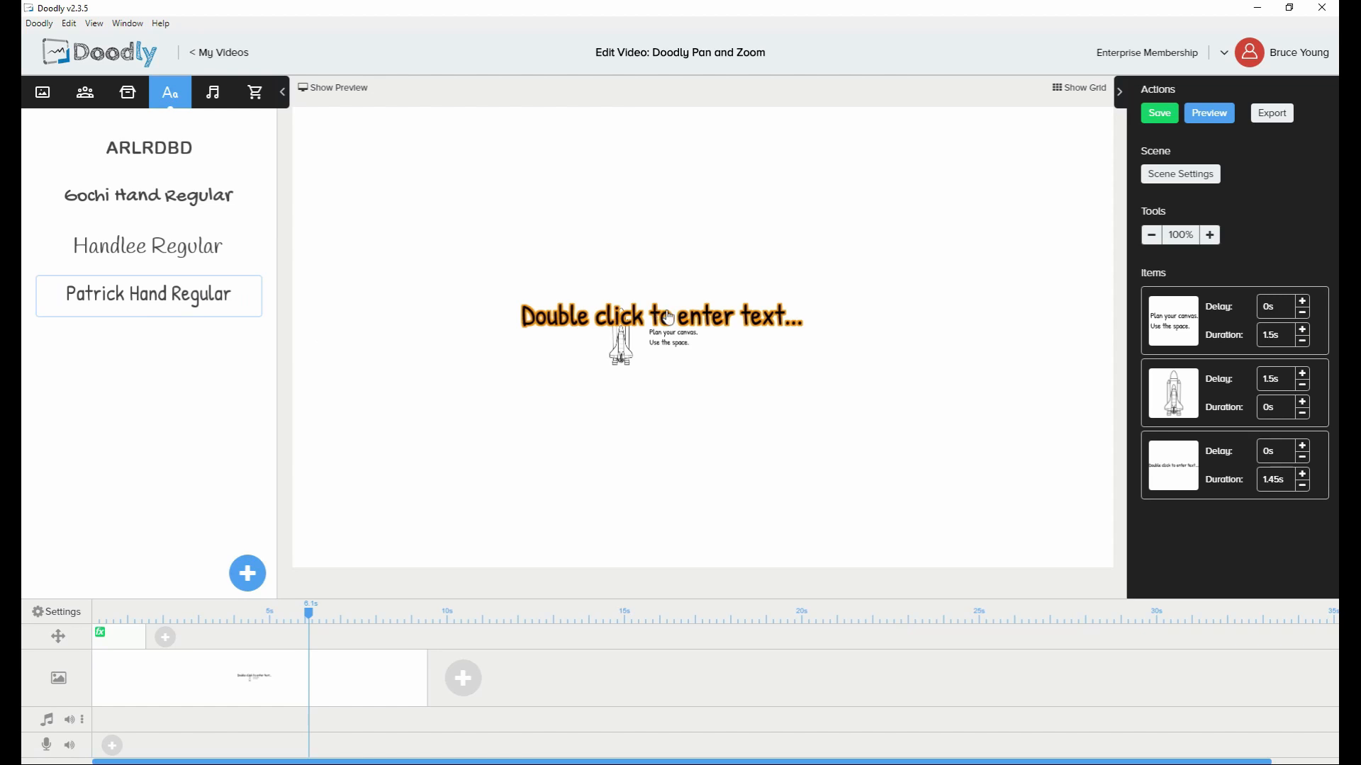
{"action": "left_click_drag", "start_coordinate": [660, 312], "coordinate": [812, 270]}
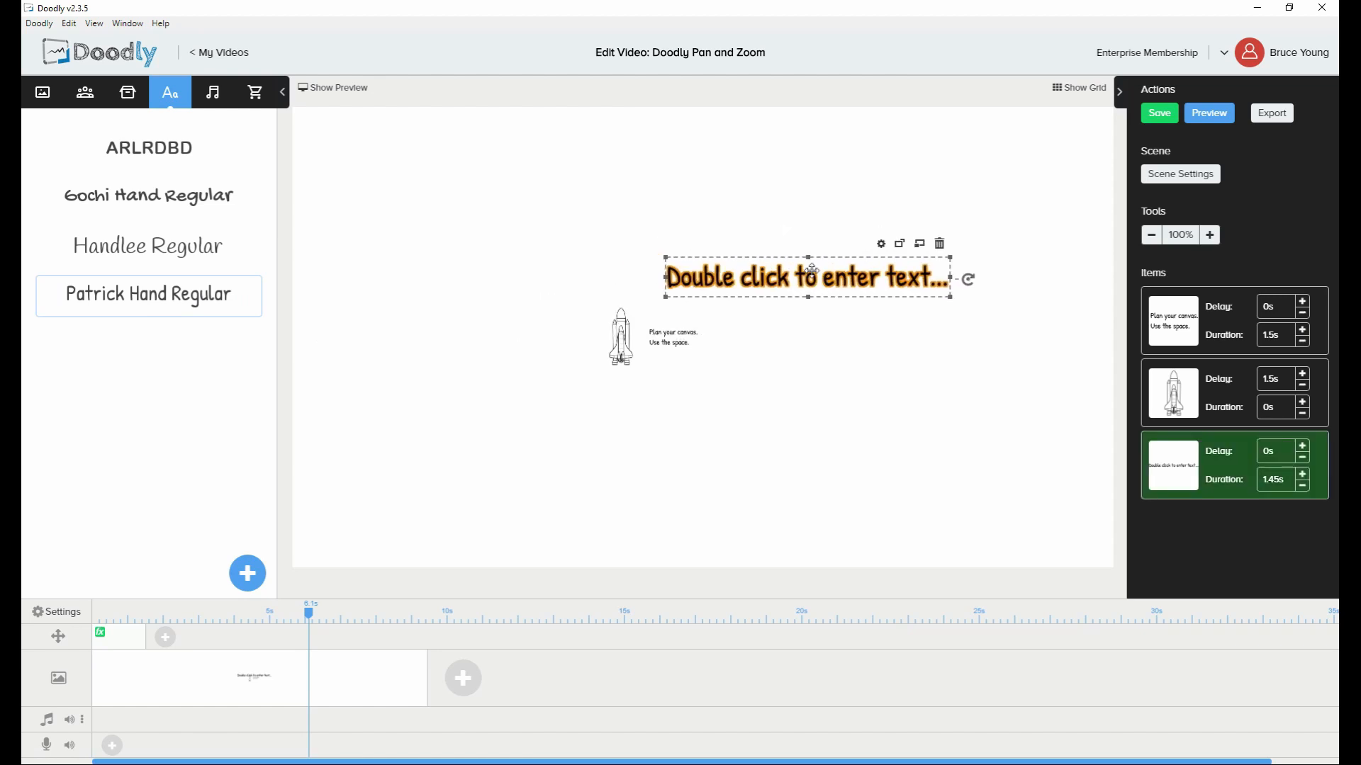
{"action": "double_click", "coordinate": [770, 283]}
{"action": "left_click_drag", "start_coordinate": [715, 361], "coordinate": [523, 359]}
{"action": "type", "text": "Clear Mes"}
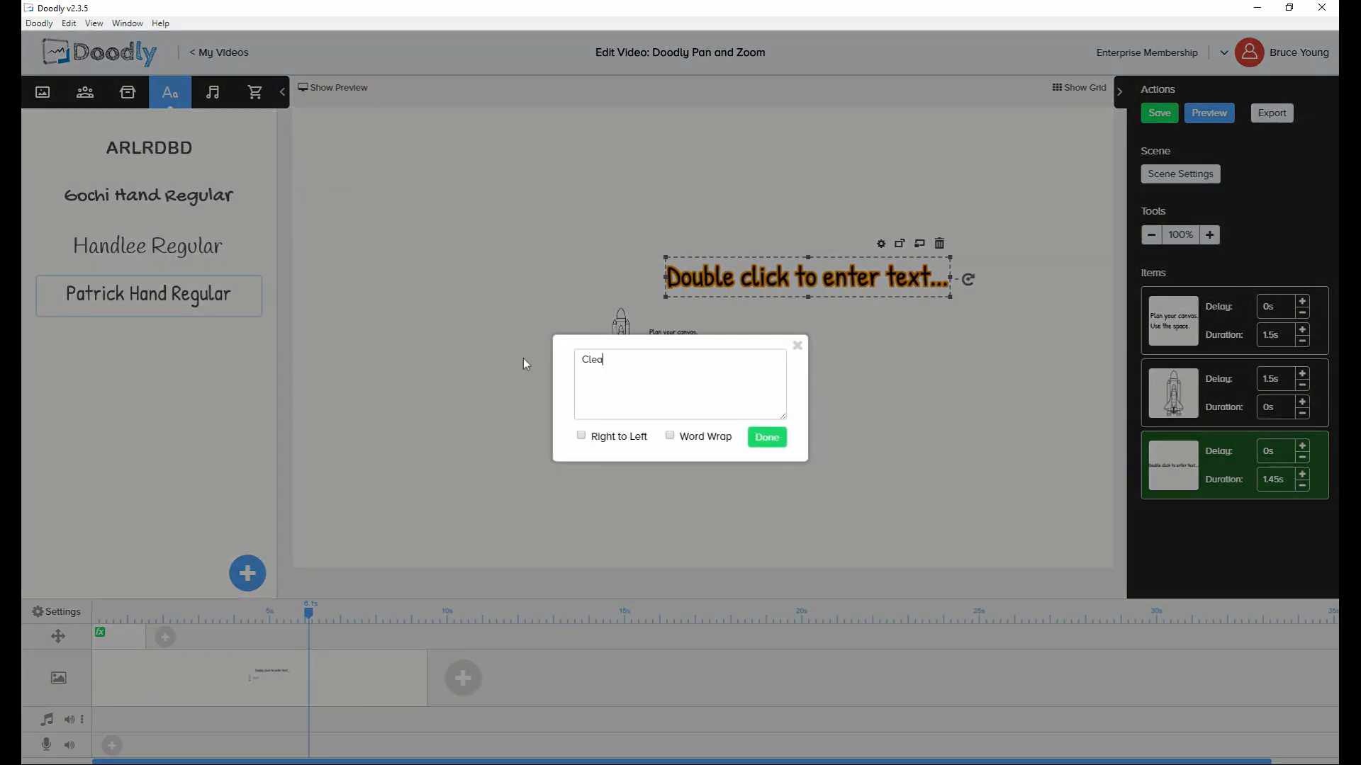
{"action": "type", "text": "sage"}
{"action": "left_click", "coordinate": [768, 437]}
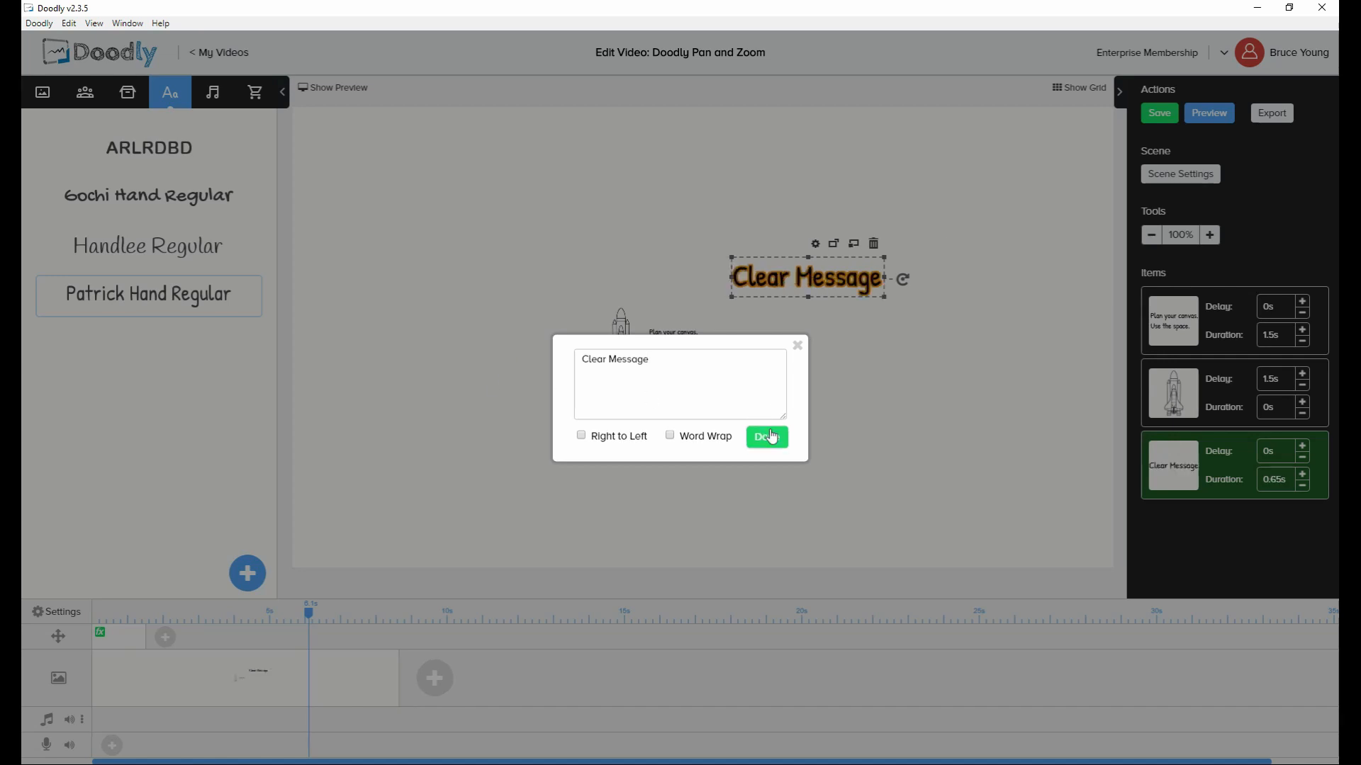
{"action": "left_click_drag", "start_coordinate": [806, 277], "coordinate": [787, 250]}
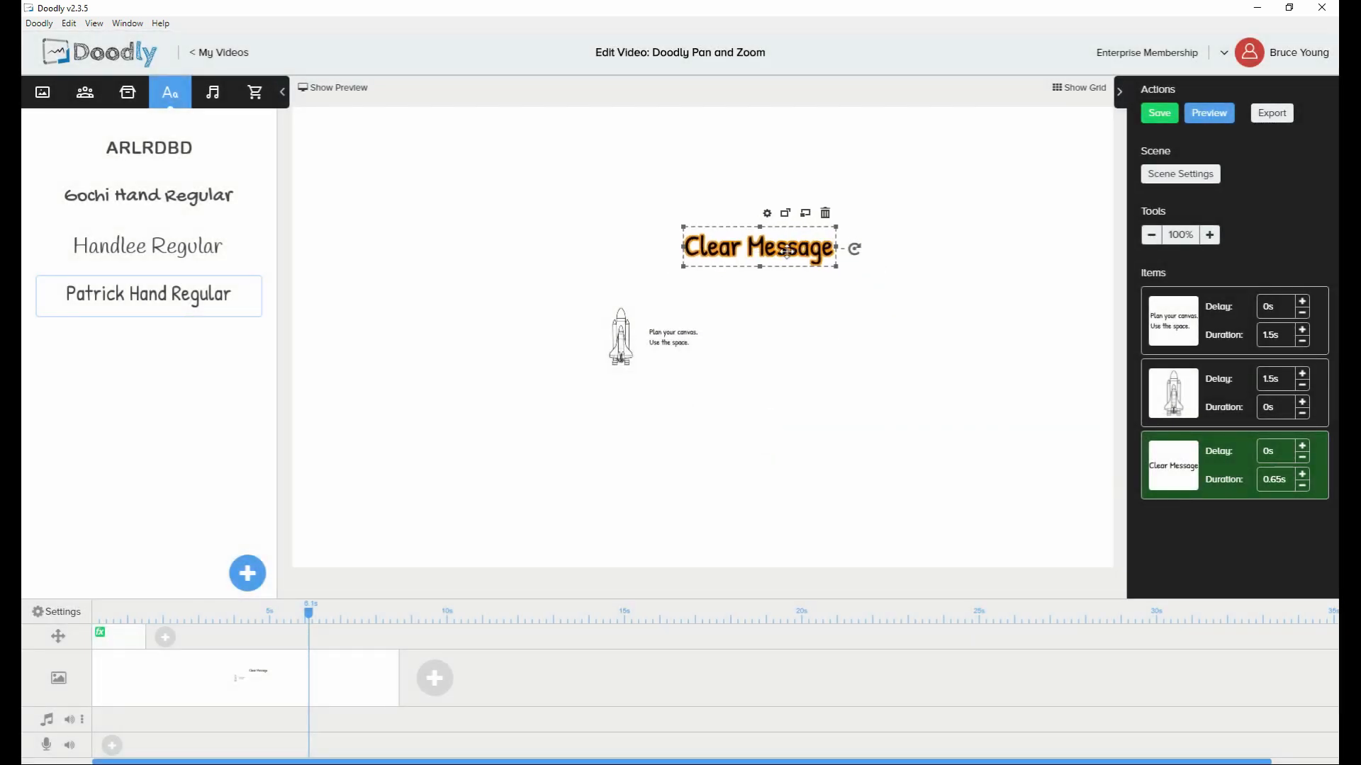
Search the props library for "detail"
{"action": "left_click", "coordinate": [127, 93]}
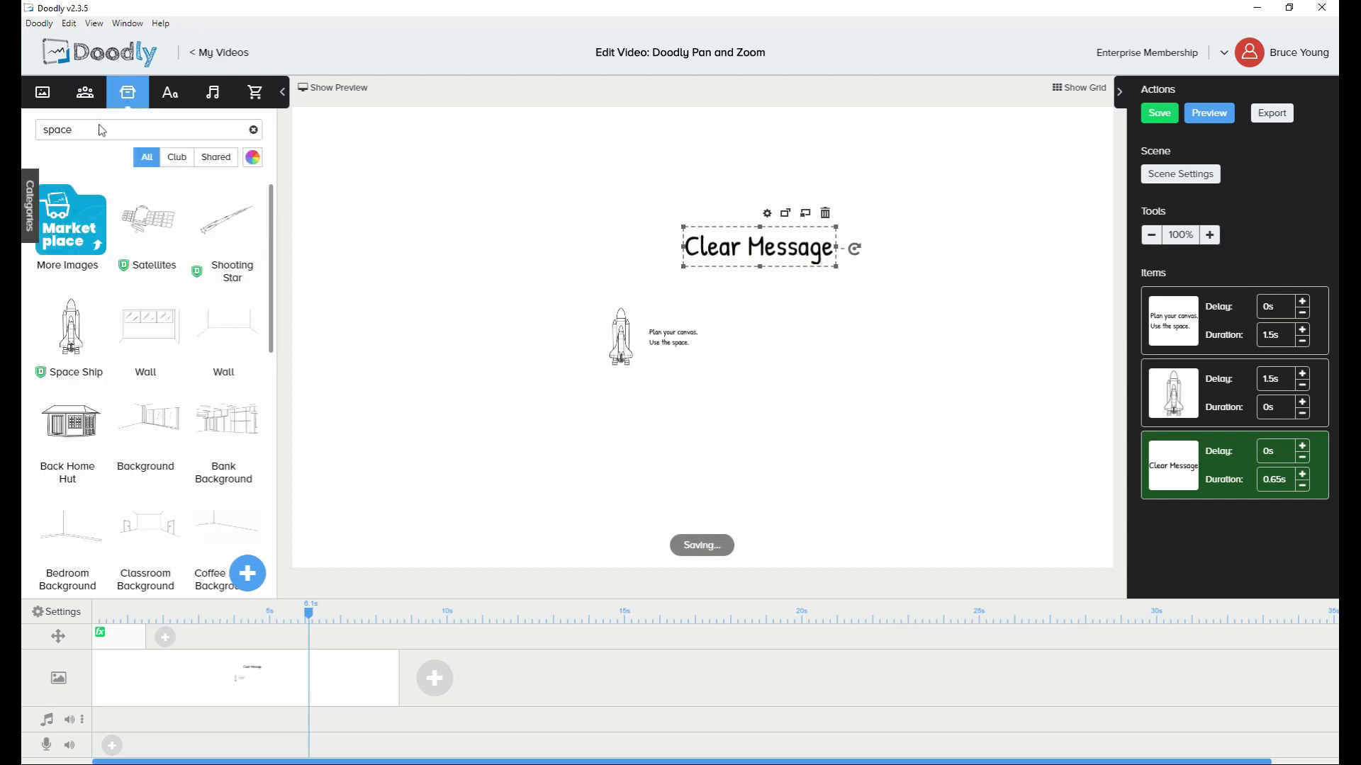
{"action": "double_click", "coordinate": [59, 134]}
{"action": "type", "text": "detail"}
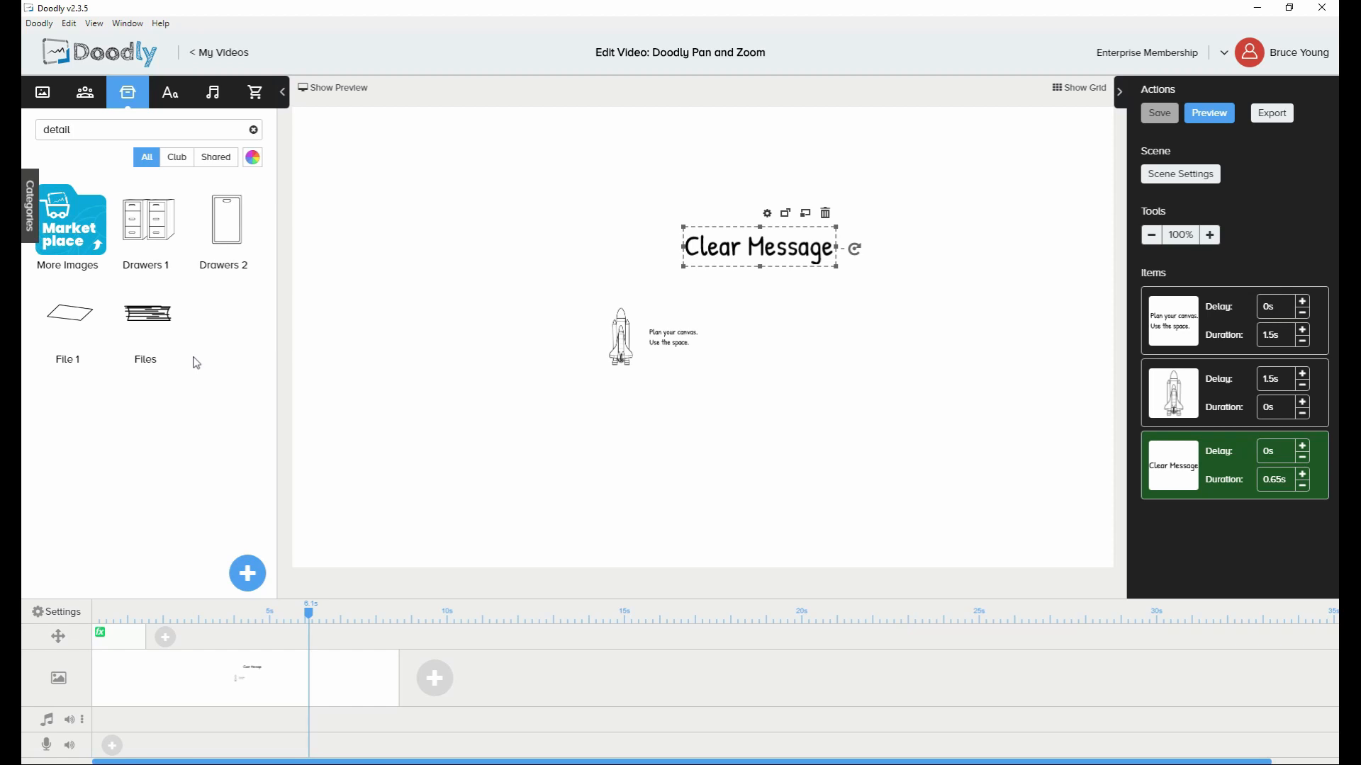
Search the props for "announcement", then add the Loud Speaker to the canvas and shrink it to a small size near the Clear Message text
{"action": "left_click_drag", "start_coordinate": [114, 133], "coordinate": [24, 124]}
{"action": "type", "text": "announcement"}
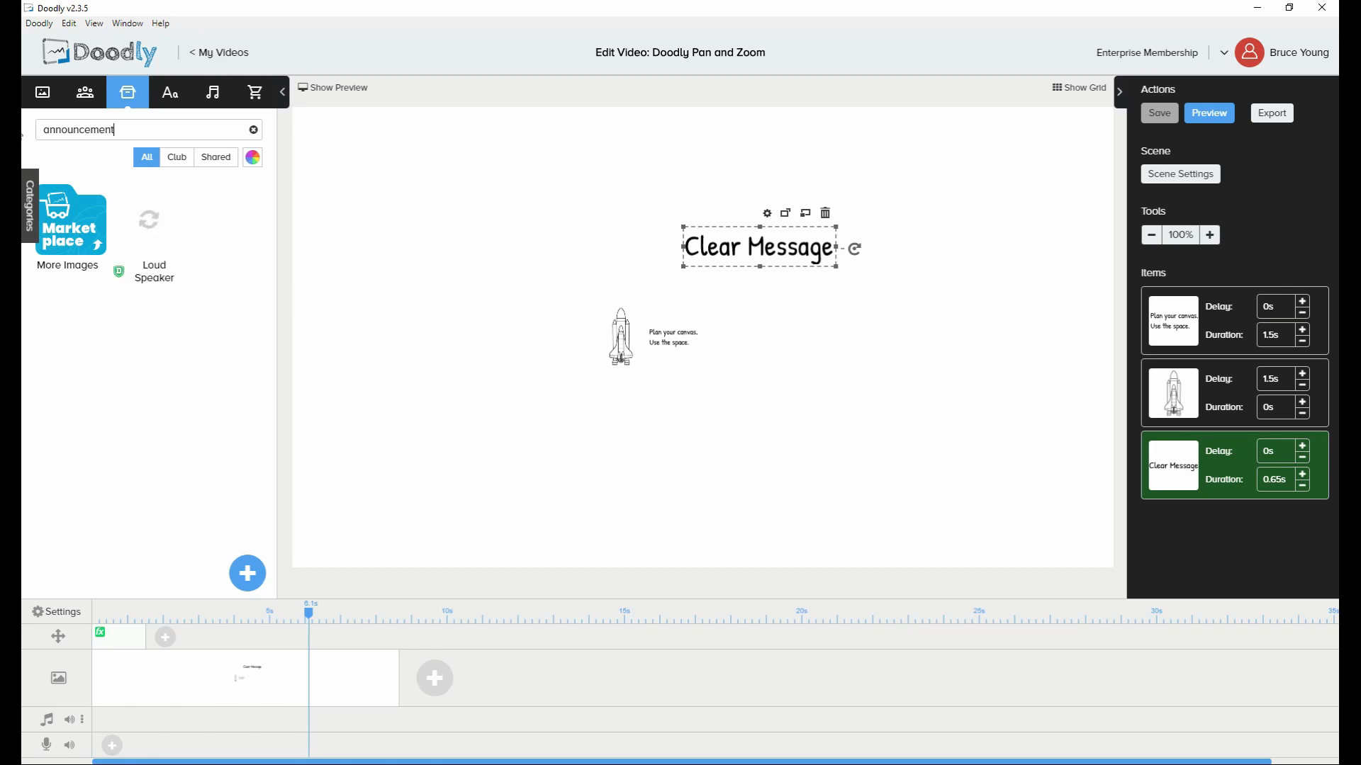
{"action": "left_click_drag", "start_coordinate": [145, 236], "coordinate": [673, 245]}
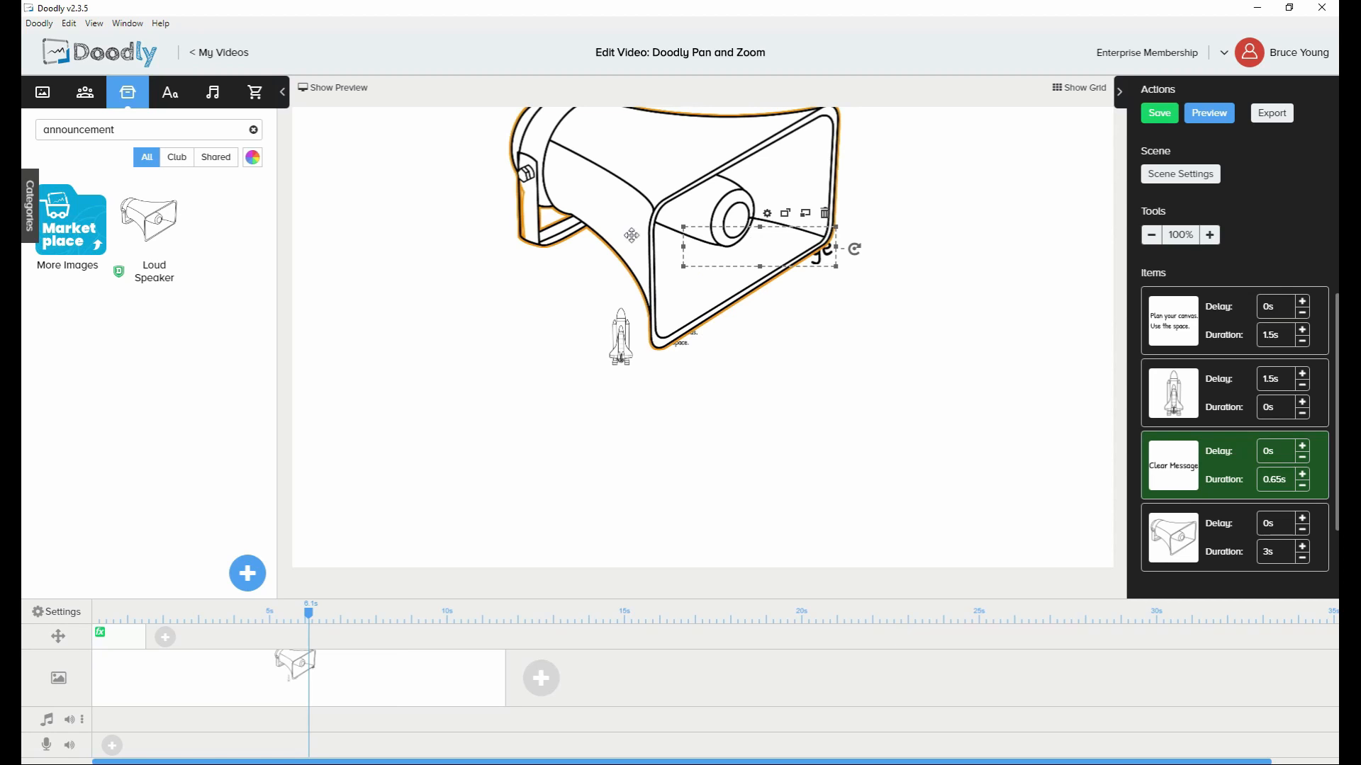
{"action": "left_click_drag", "start_coordinate": [457, 438], "coordinate": [704, 207]}
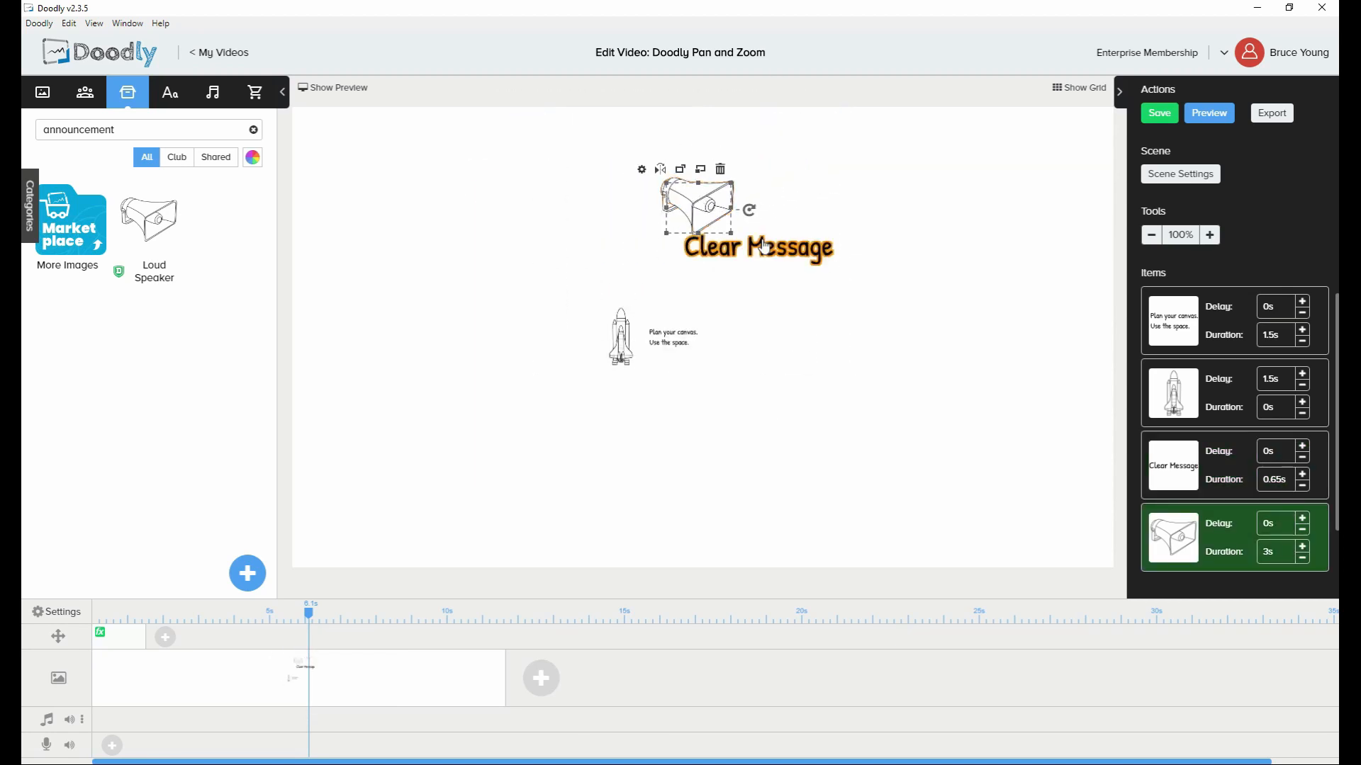
Arrange the Clear Message text and the loud speaker side by side, with the speaker in front of the text
{"action": "left_click_drag", "start_coordinate": [763, 246], "coordinate": [814, 210]}
{"action": "left_click", "coordinate": [698, 224]}
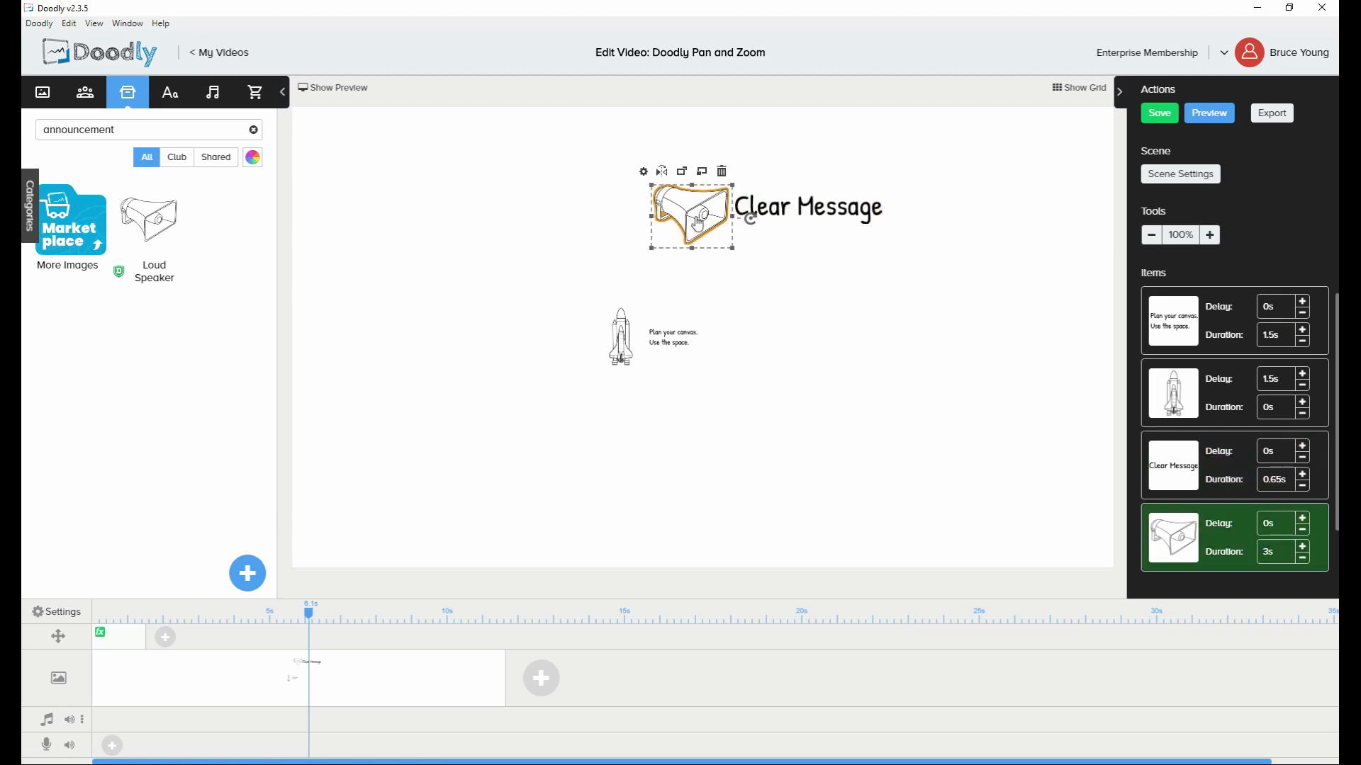
{"action": "left_click_drag", "start_coordinate": [698, 224], "coordinate": [704, 207]}
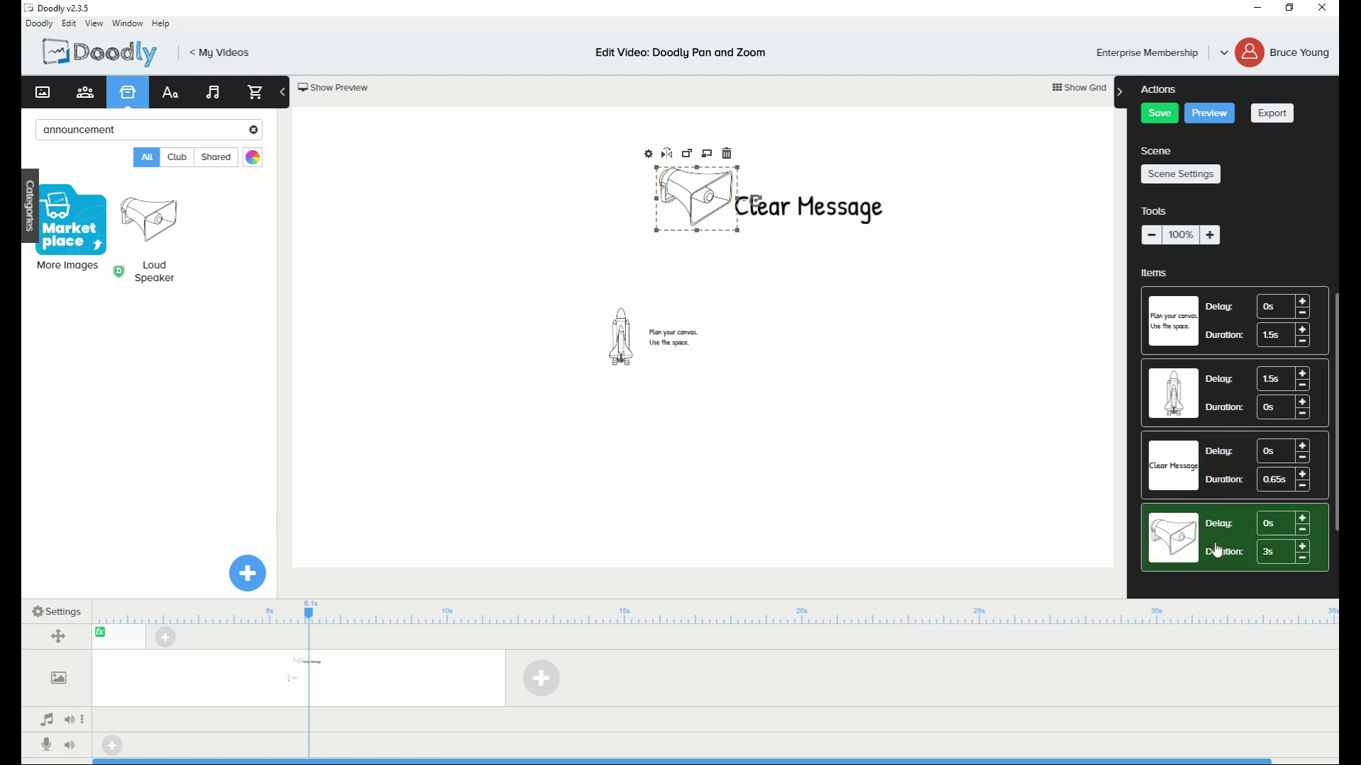
Reorder the loud speaker ahead of the Clear Message text and set its duration to 1 s
{"action": "left_click_drag", "start_coordinate": [1218, 551], "coordinate": [1143, 479]}
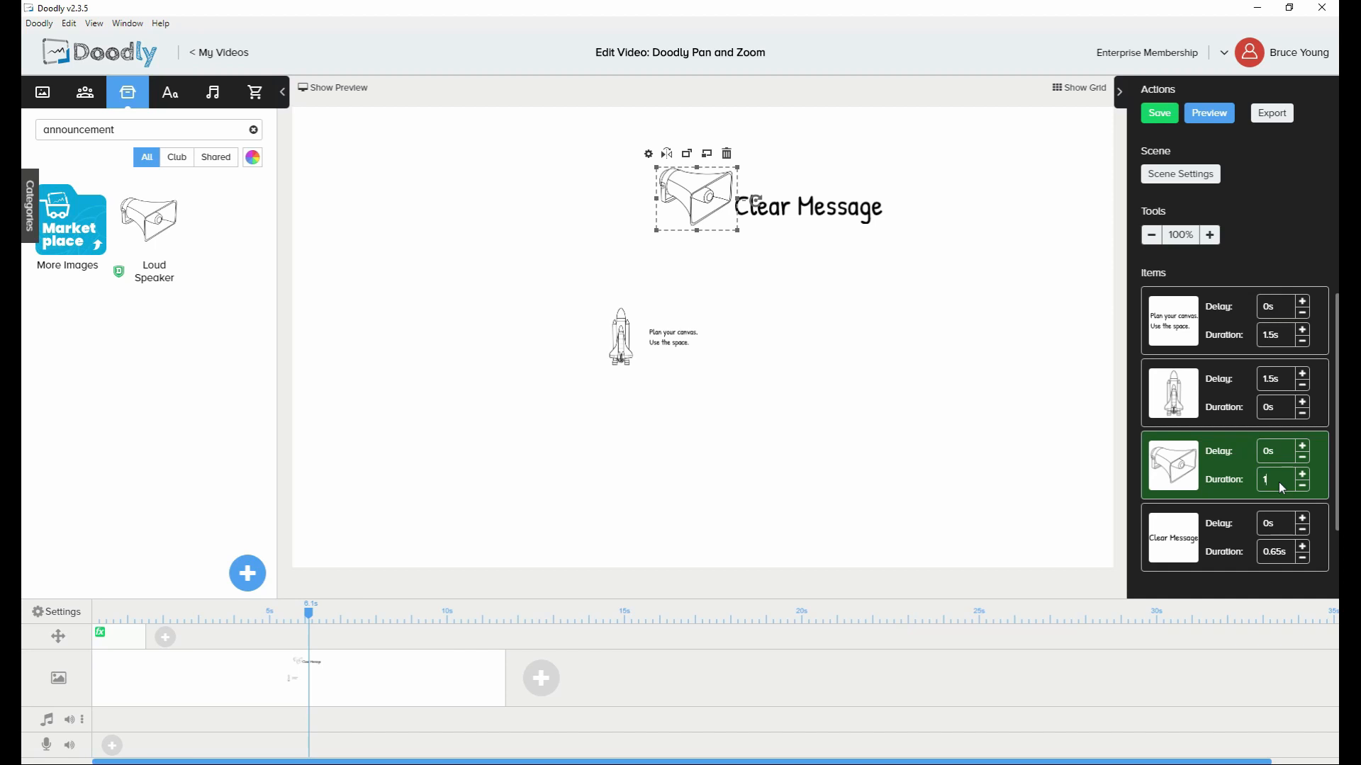
{"action": "key", "text": "Return"}
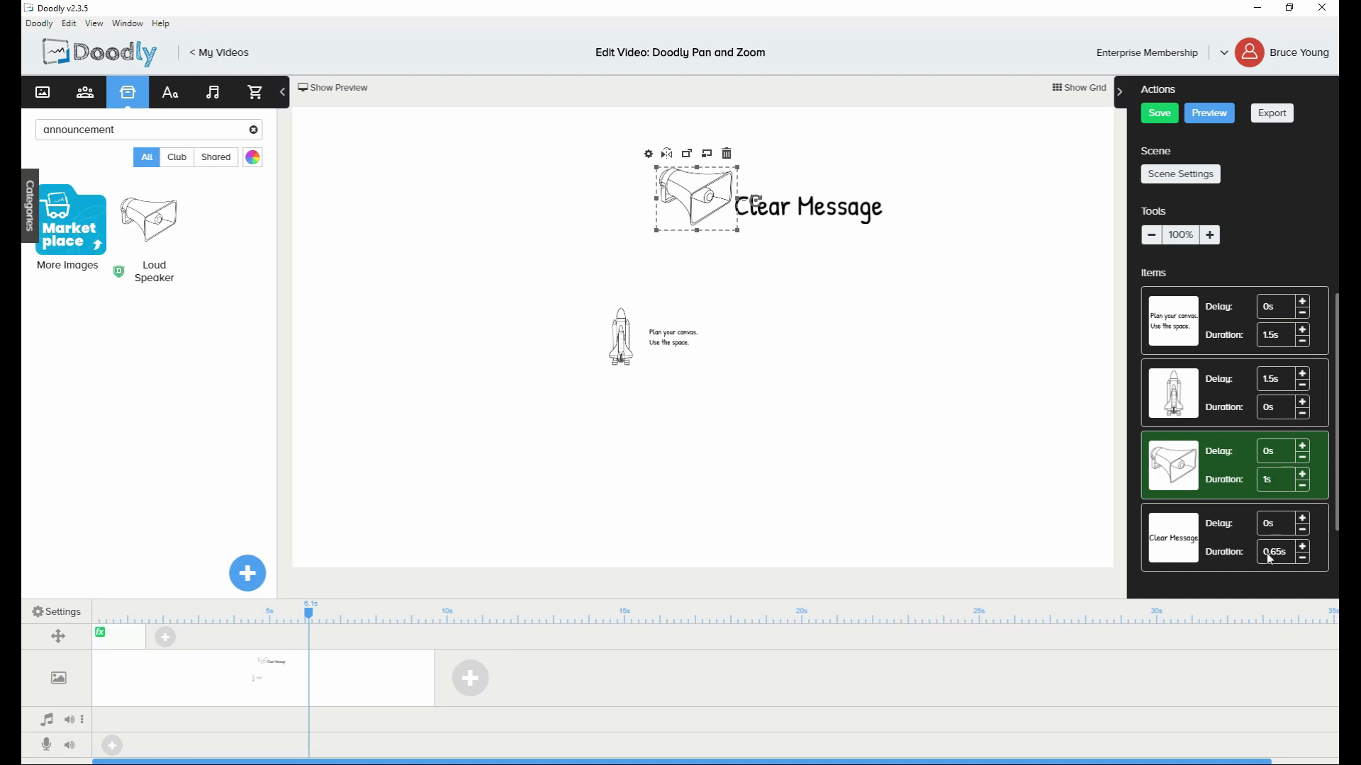
Add a second pan and zoom effect and move it shortly before 3 s on the timeline, leaving its frames at their defaults
{"action": "scroll", "coordinate": [249, 641], "scroll_direction": "right", "scroll_amount": 1}
{"action": "right_click", "coordinate": [249, 640]}
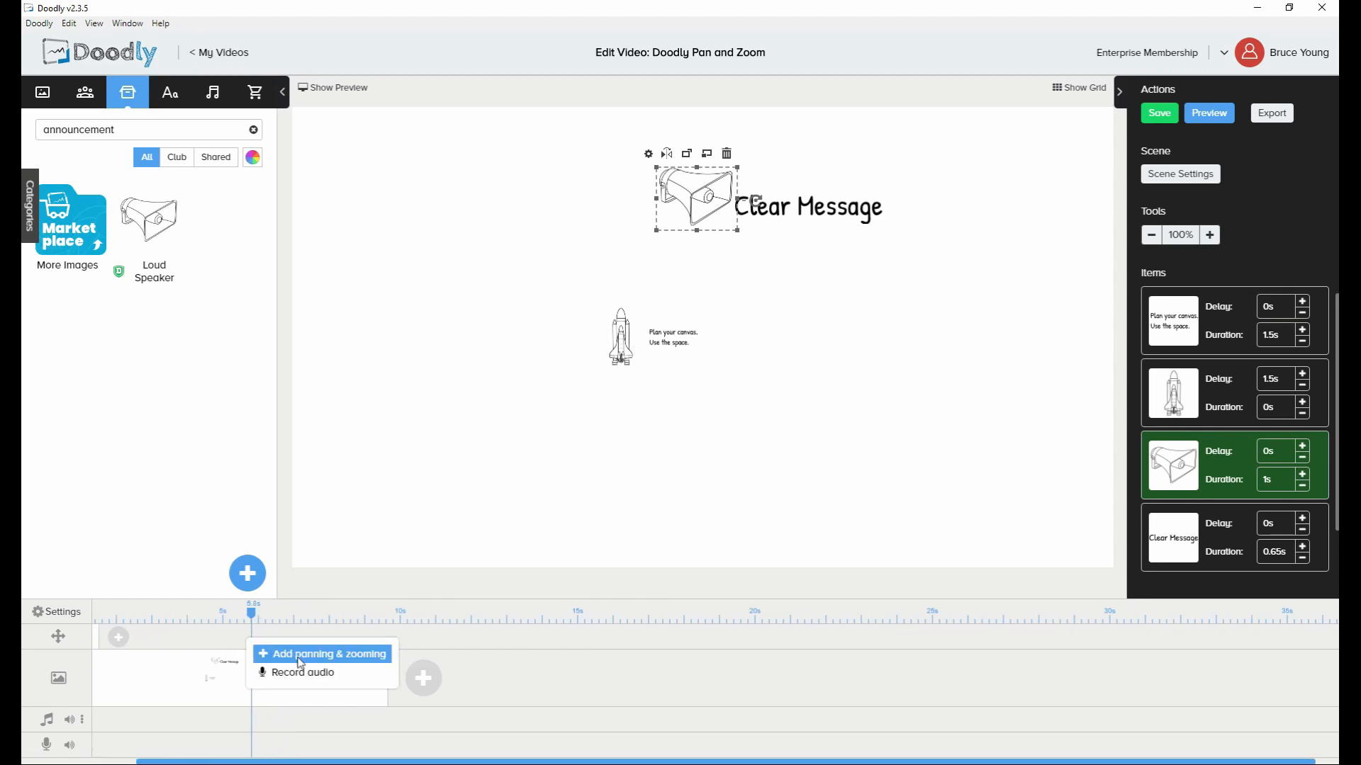
{"action": "left_click", "coordinate": [298, 660]}
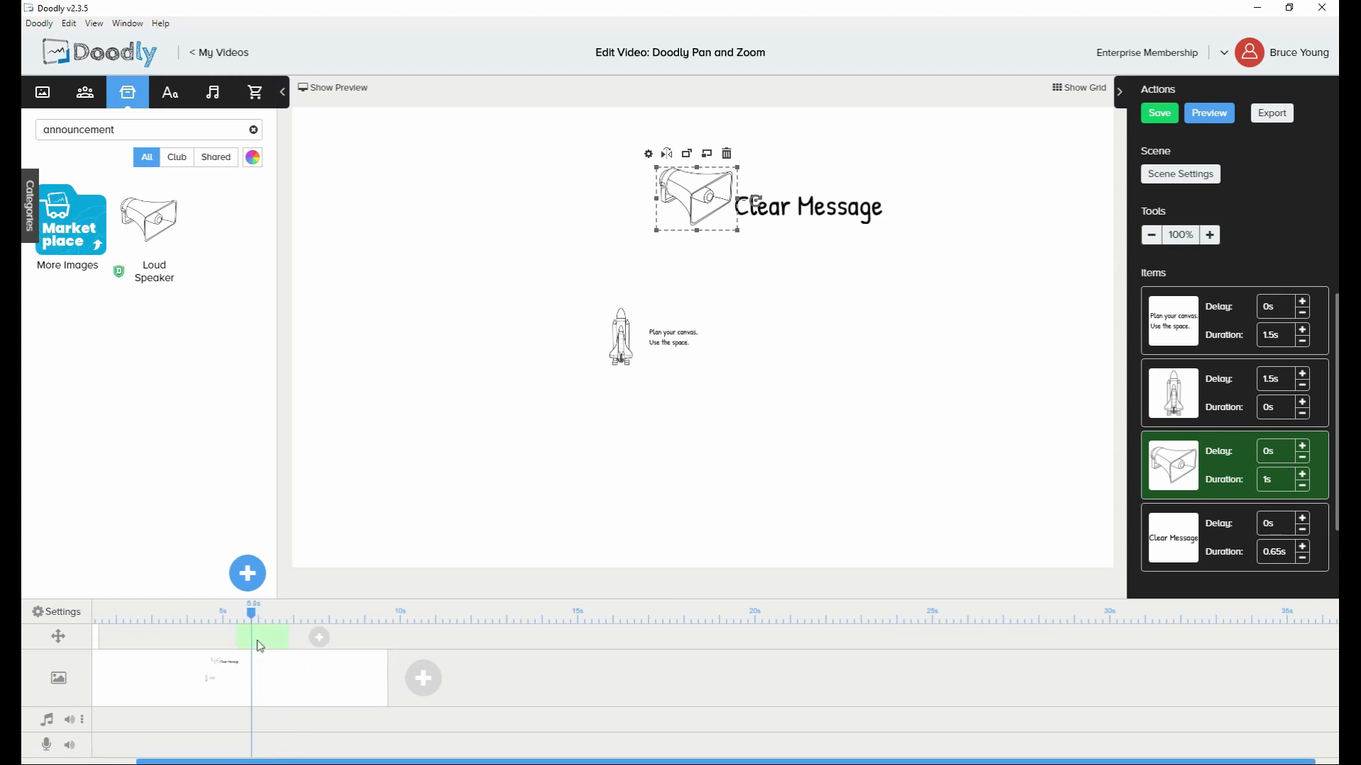
{"action": "left_click_drag", "start_coordinate": [260, 647], "coordinate": [273, 646]}
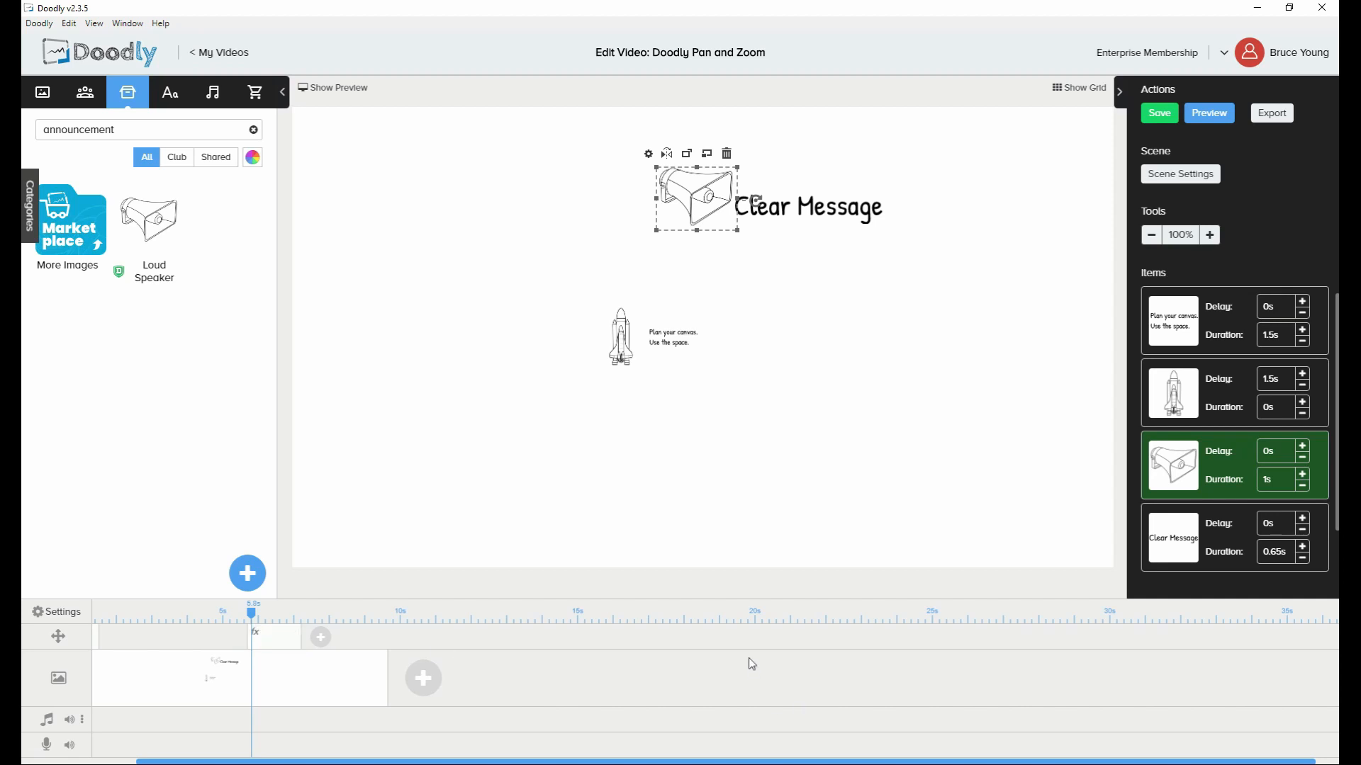
{"action": "left_click", "coordinate": [274, 653]}
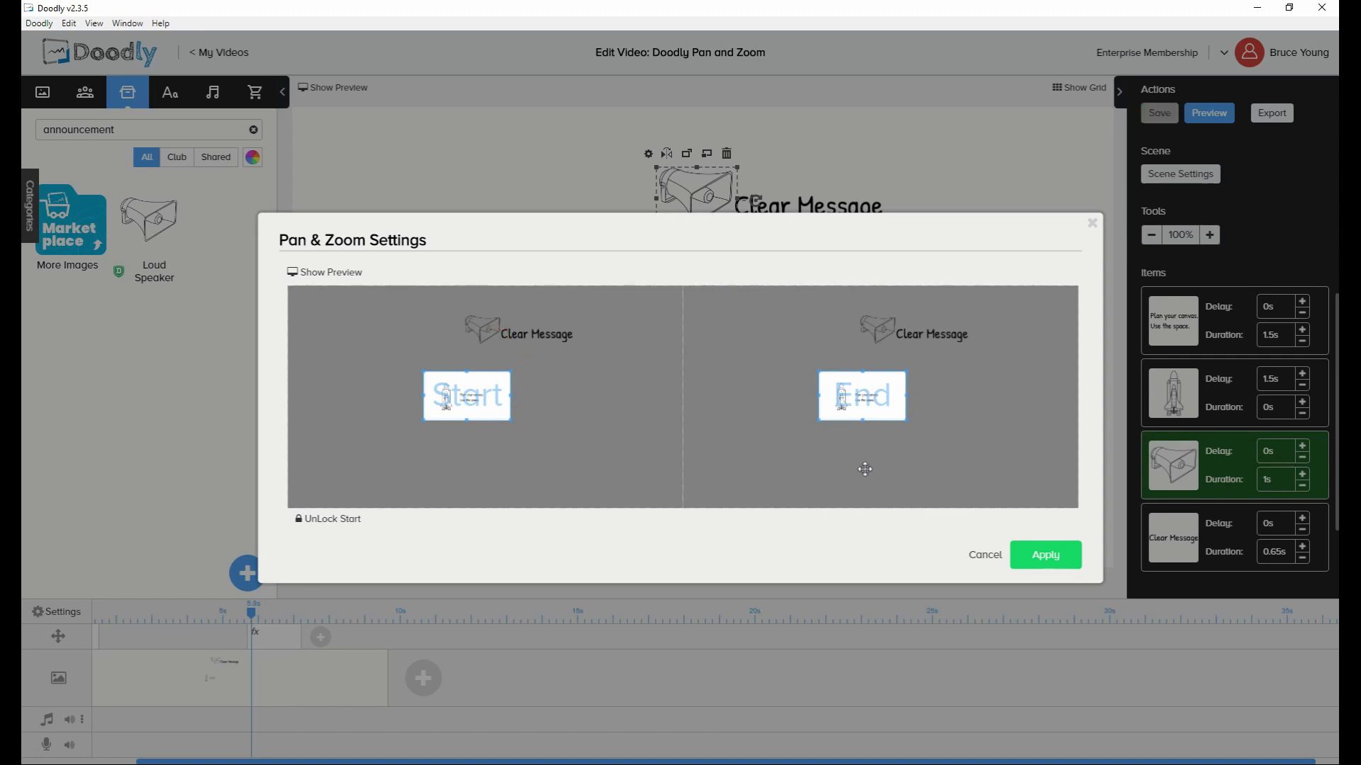
{"action": "left_click", "coordinate": [985, 565]}
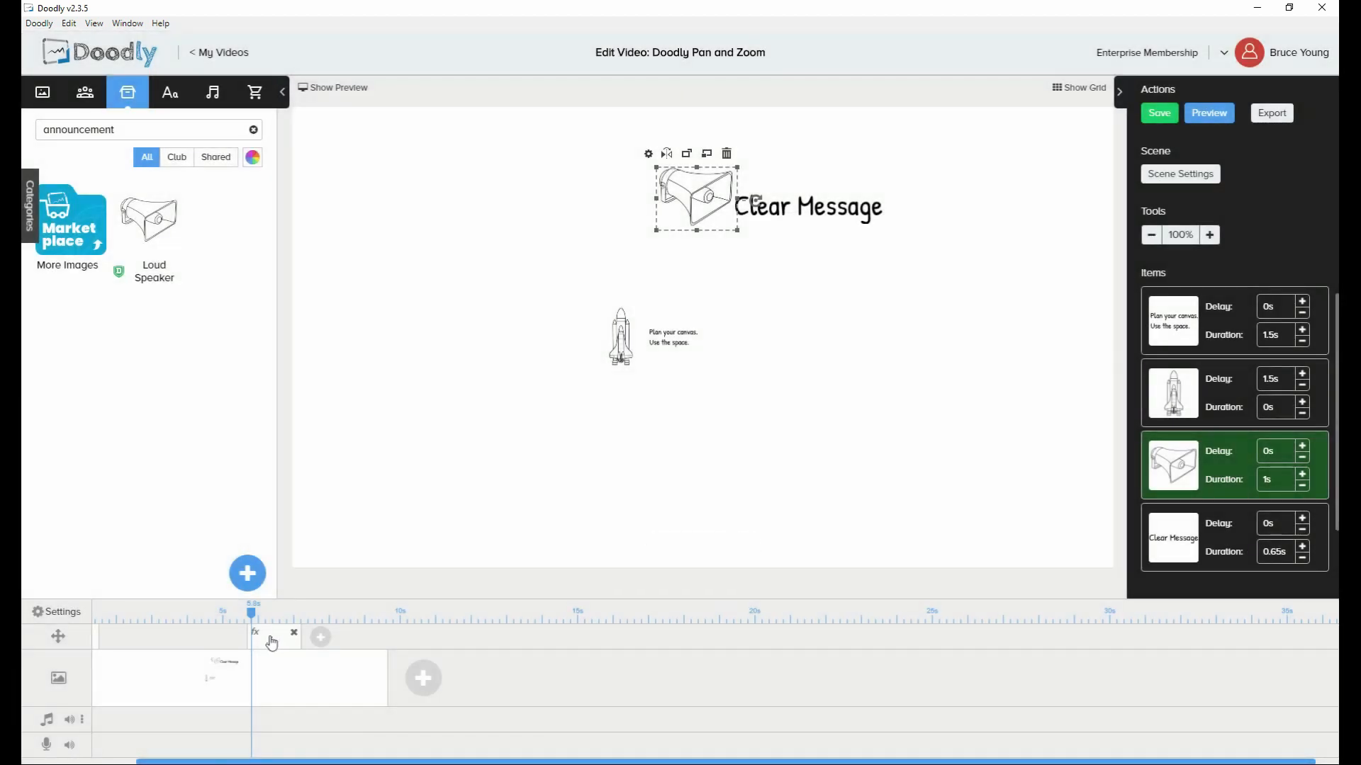
{"action": "left_click_drag", "start_coordinate": [273, 637], "coordinate": [174, 650]}
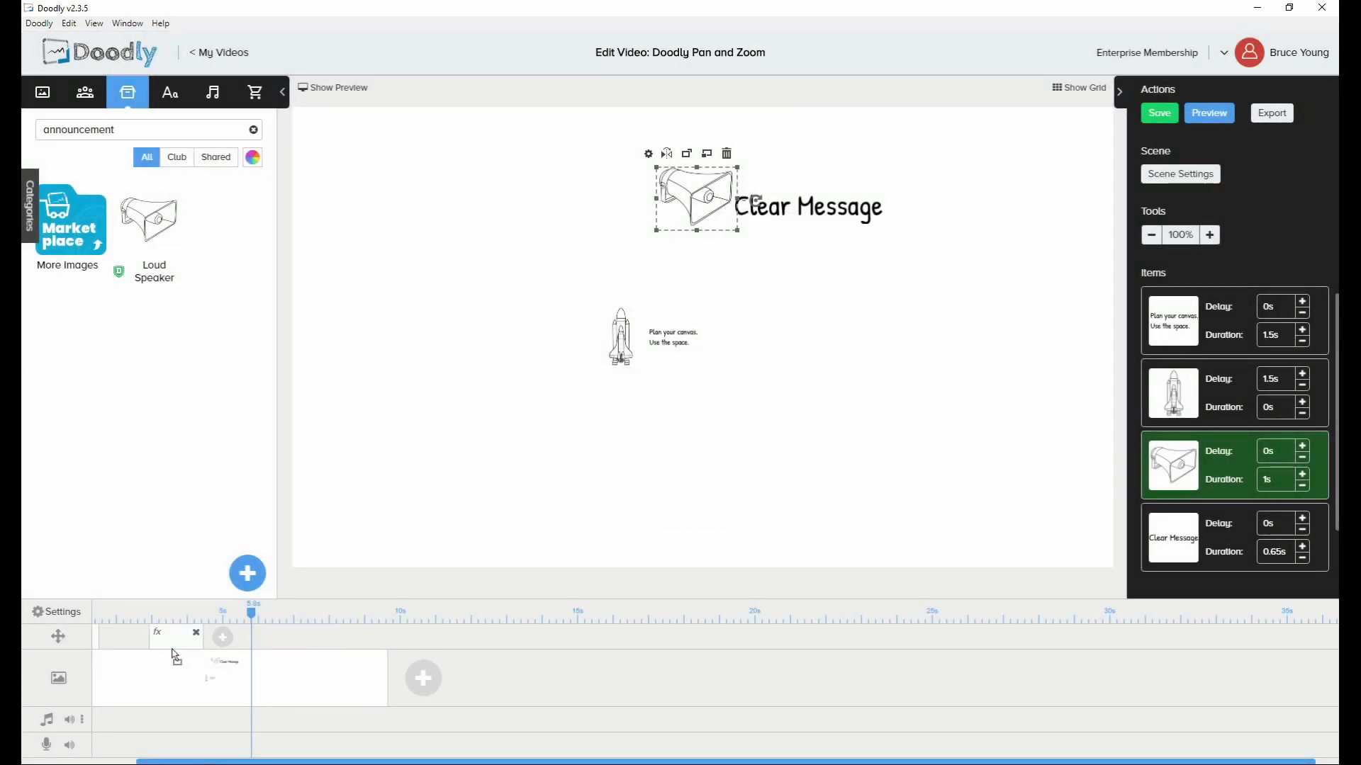
{"action": "left_click", "coordinate": [176, 652]}
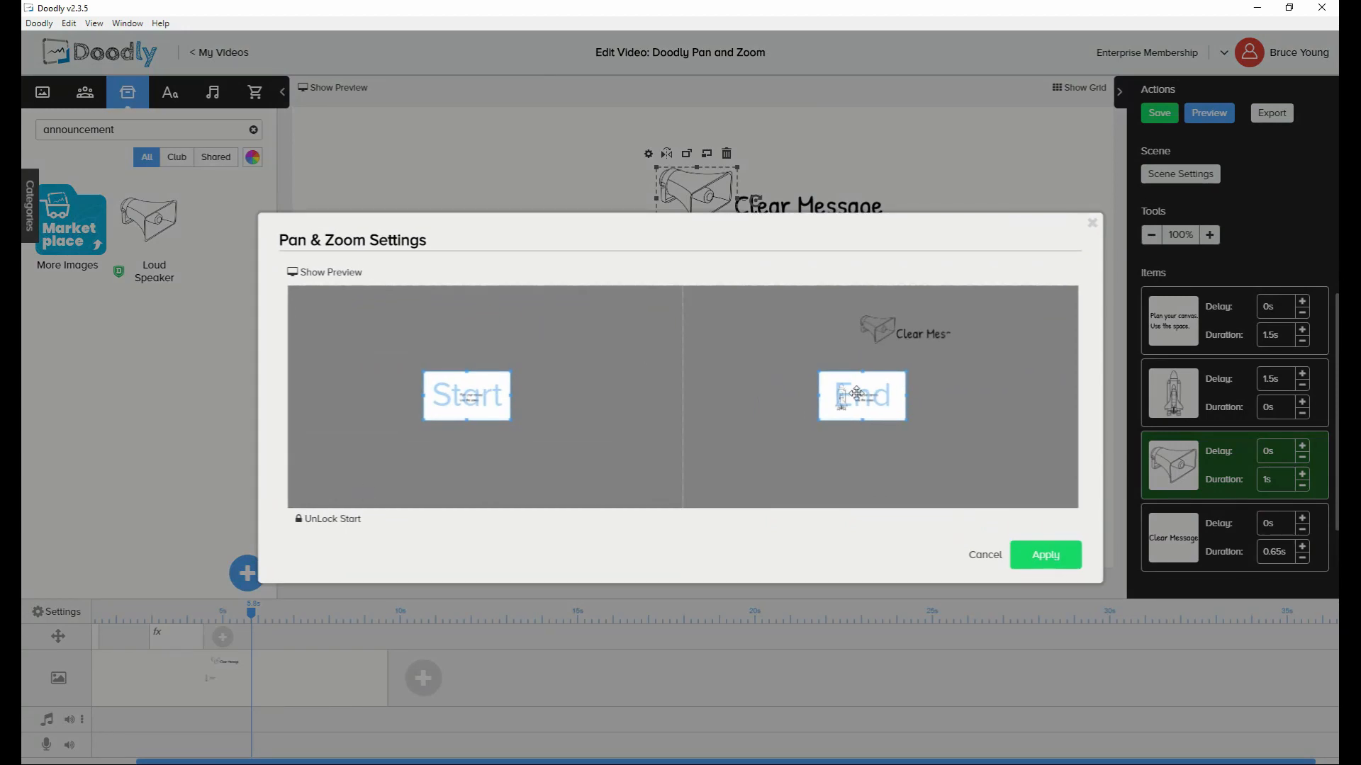
{"action": "left_click", "coordinate": [985, 557]}
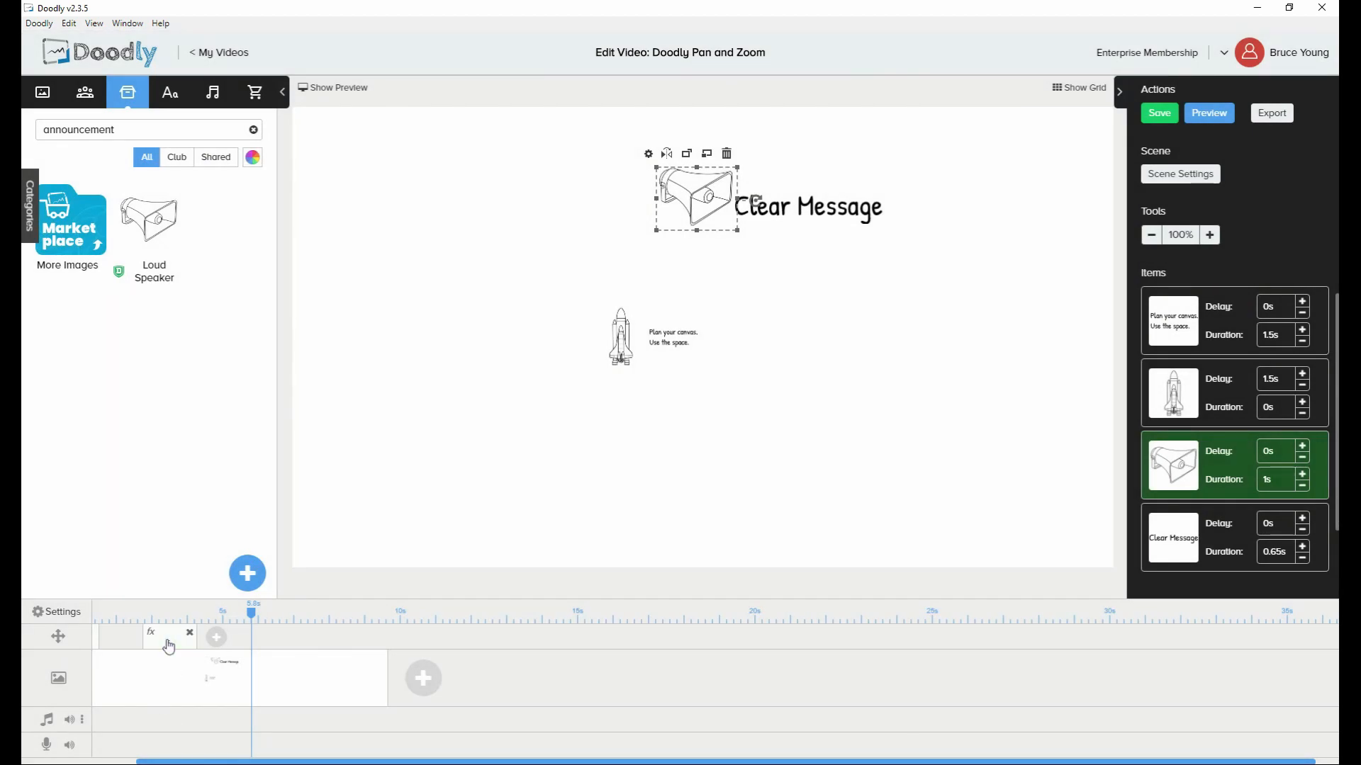
Move the second effect's End frame over the loud speaker and Clear Message text, enlarge it to surround both, and apply it
{"action": "scroll", "coordinate": [173, 645], "scroll_direction": "left", "scroll_amount": 1}
{"action": "left_click", "coordinate": [206, 641]}
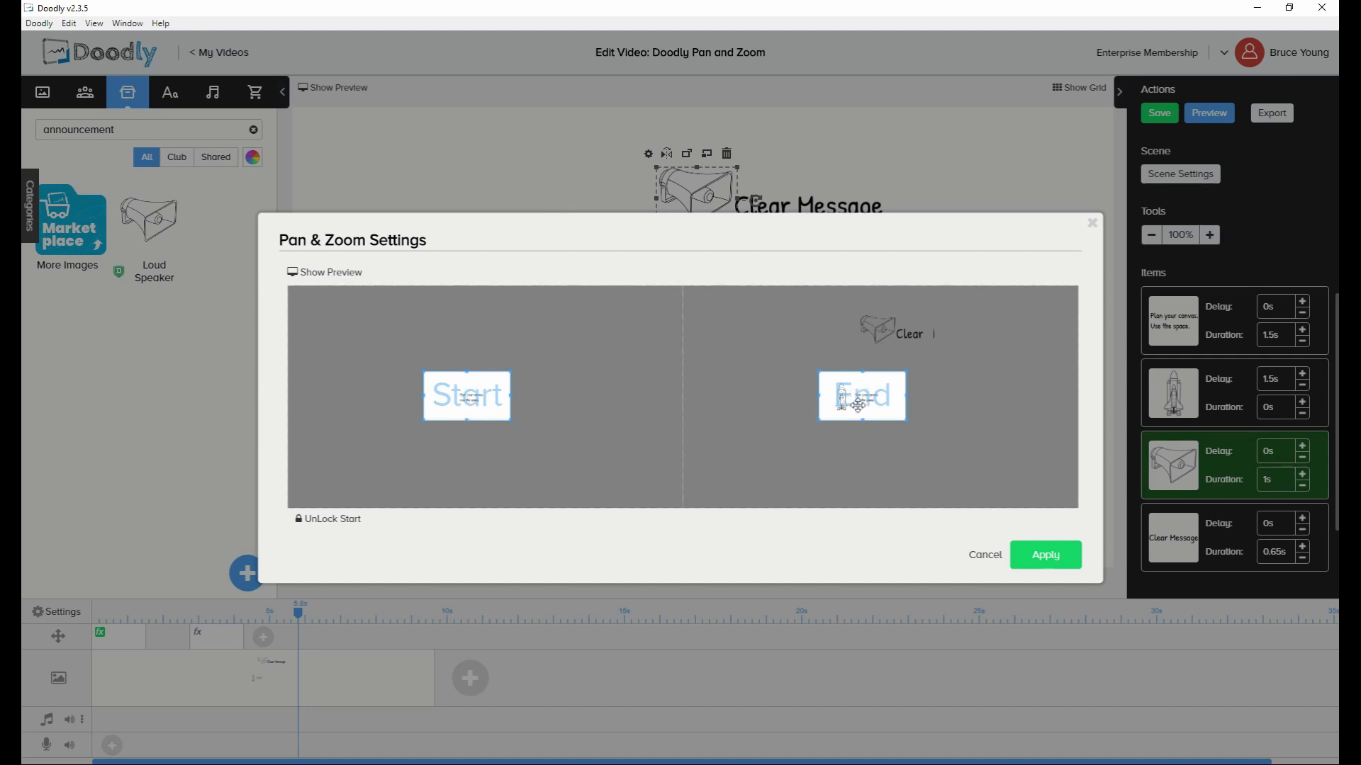
{"action": "left_click_drag", "start_coordinate": [858, 404], "coordinate": [896, 340]}
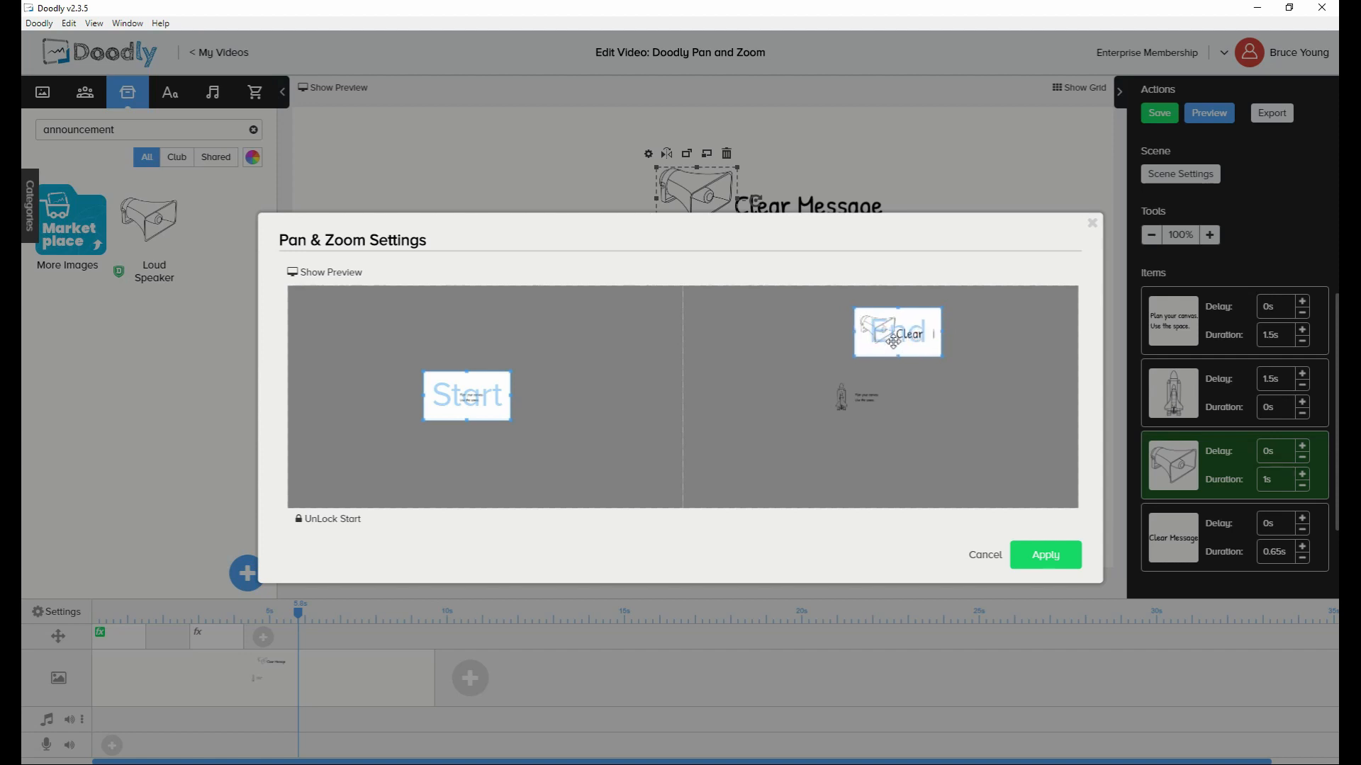
{"action": "left_click_drag", "start_coordinate": [896, 339], "coordinate": [895, 341]}
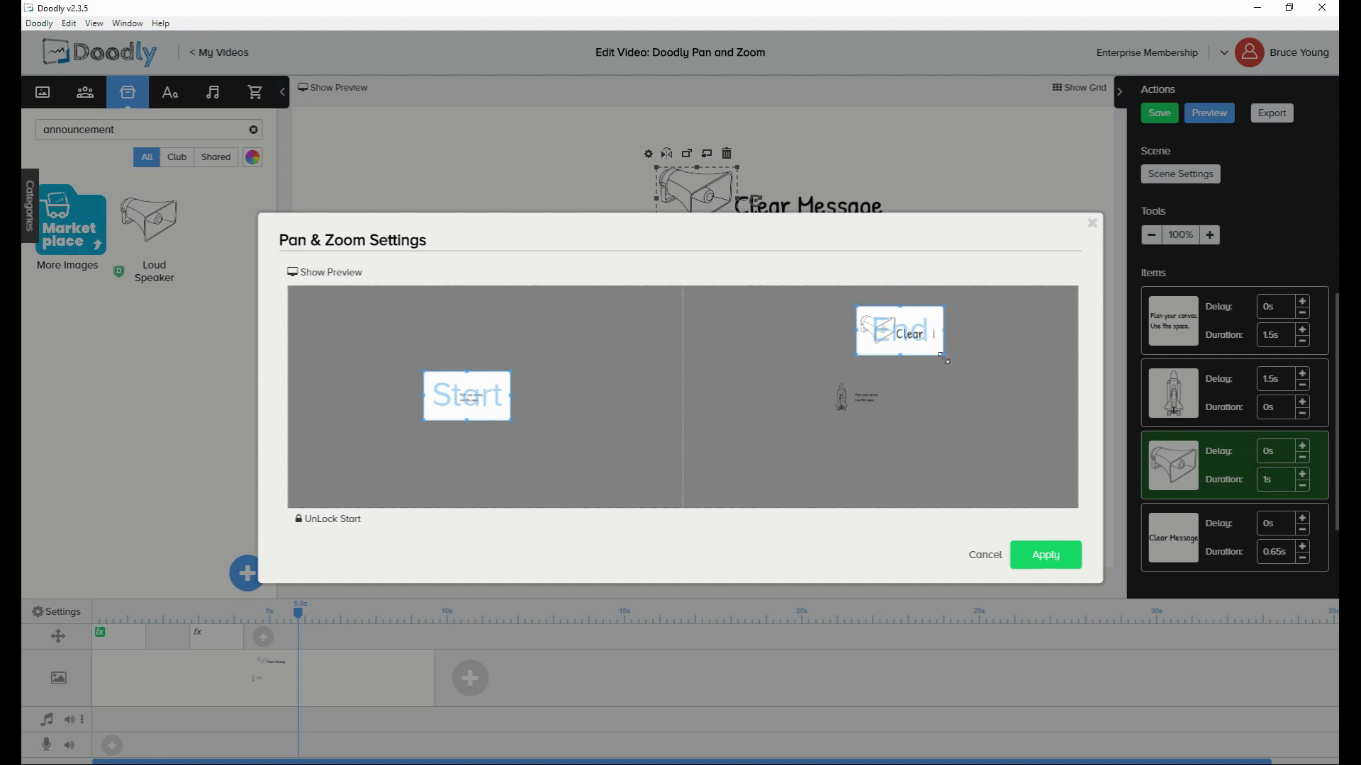
{"action": "mouse_move", "coordinate": [942, 355]}
{"action": "left_mouse_down"}
{"action": "mouse_move", "coordinate": [1024, 405]}
{"action": "mouse_move", "coordinate": [981, 353]}
{"action": "mouse_move", "coordinate": [961, 363]}
{"action": "left_mouse_up"}
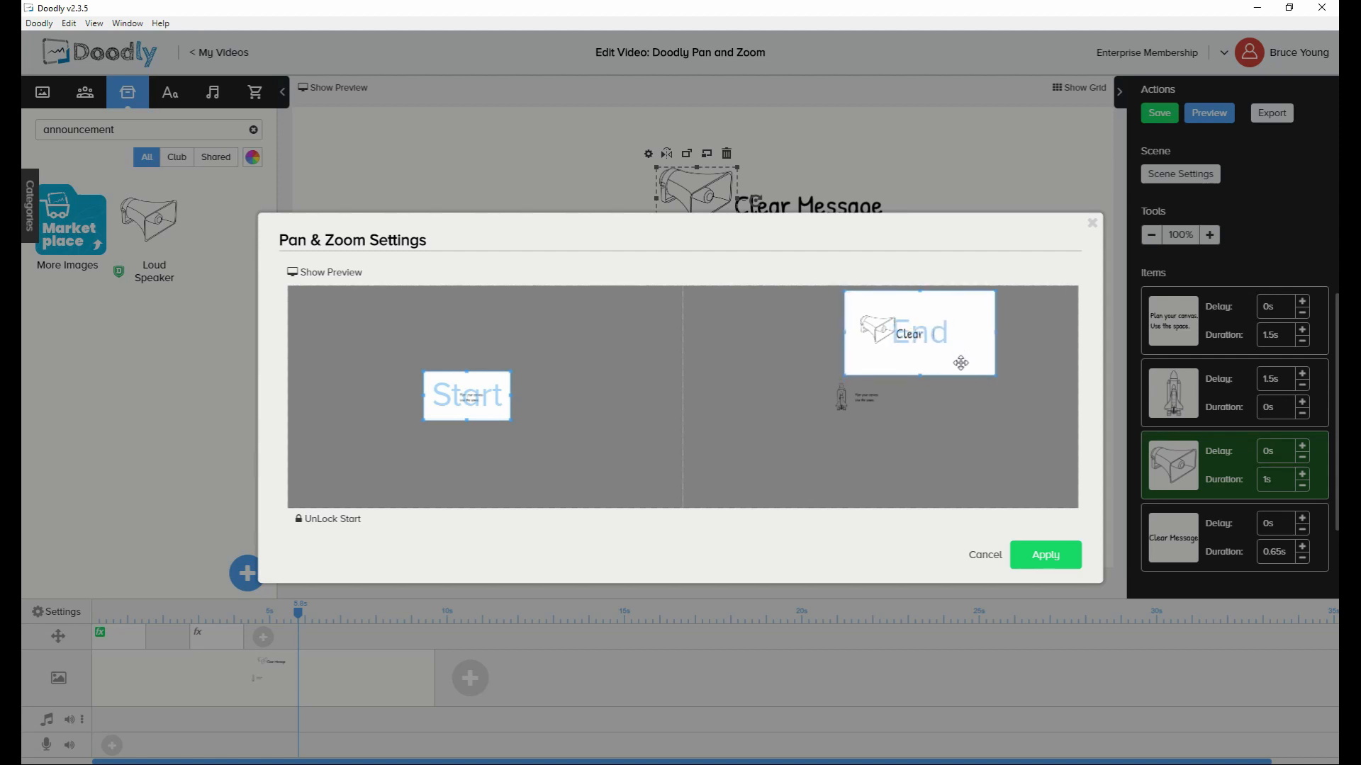
{"action": "left_click", "coordinate": [1039, 559]}
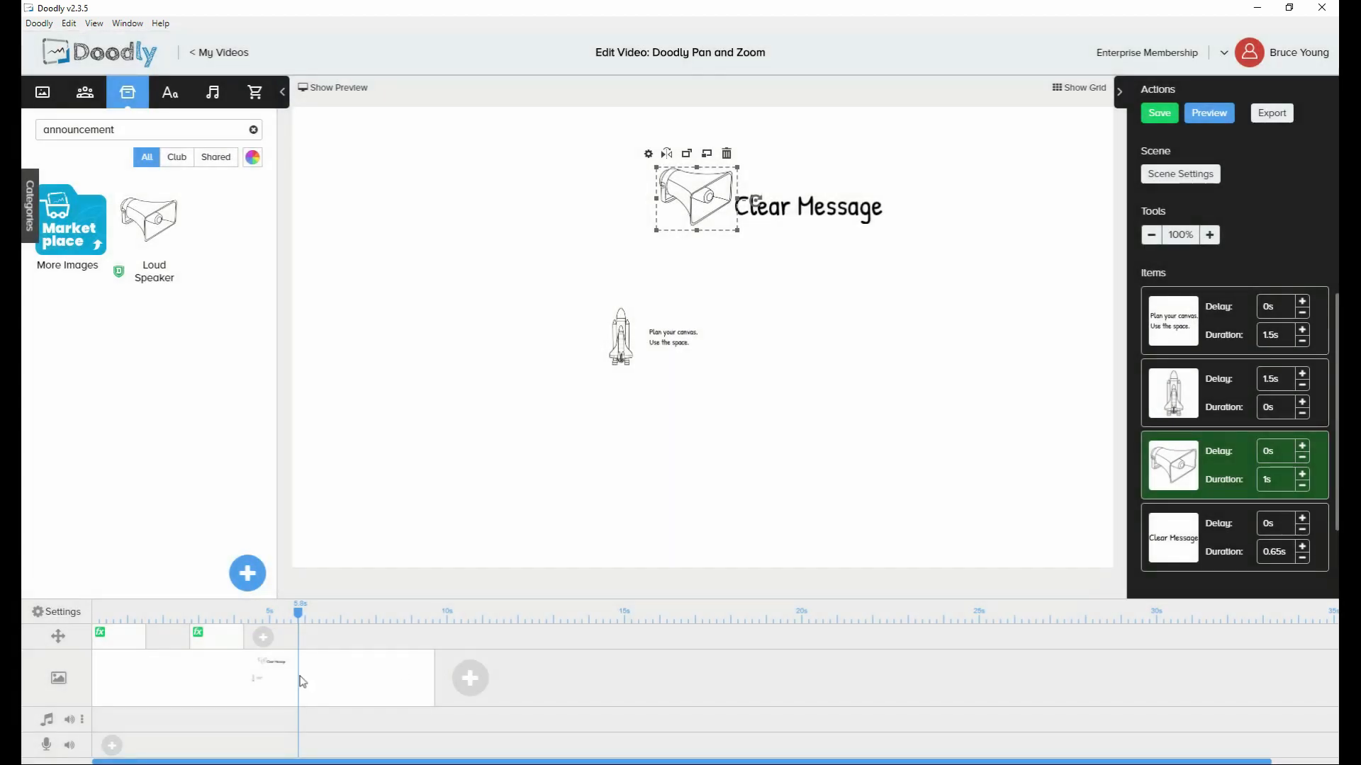
Shorten the second pan and zoom effect to just under 1 s, shift it slightly earlier, and preview the video
{"action": "left_click_drag", "start_coordinate": [211, 640], "coordinate": [191, 641]}
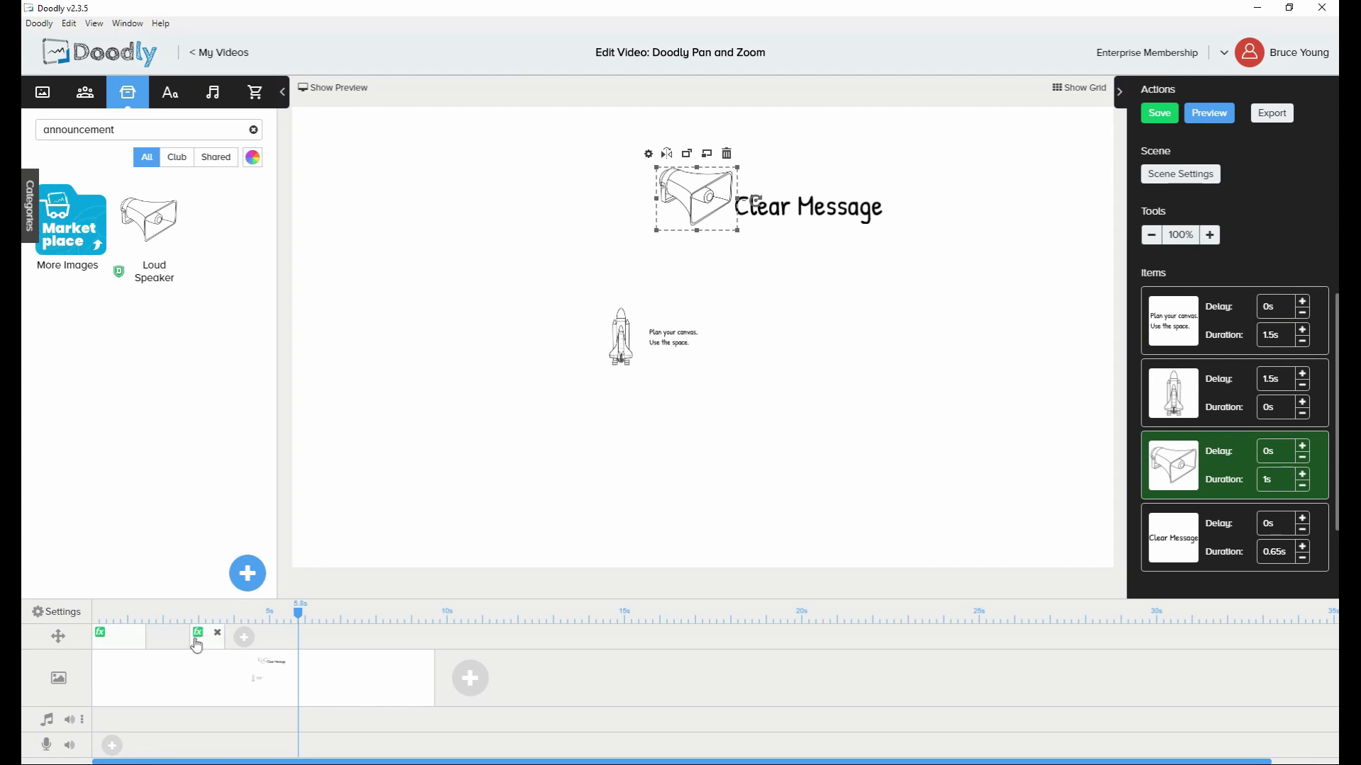
{"action": "left_click_drag", "start_coordinate": [207, 647], "coordinate": [197, 642]}
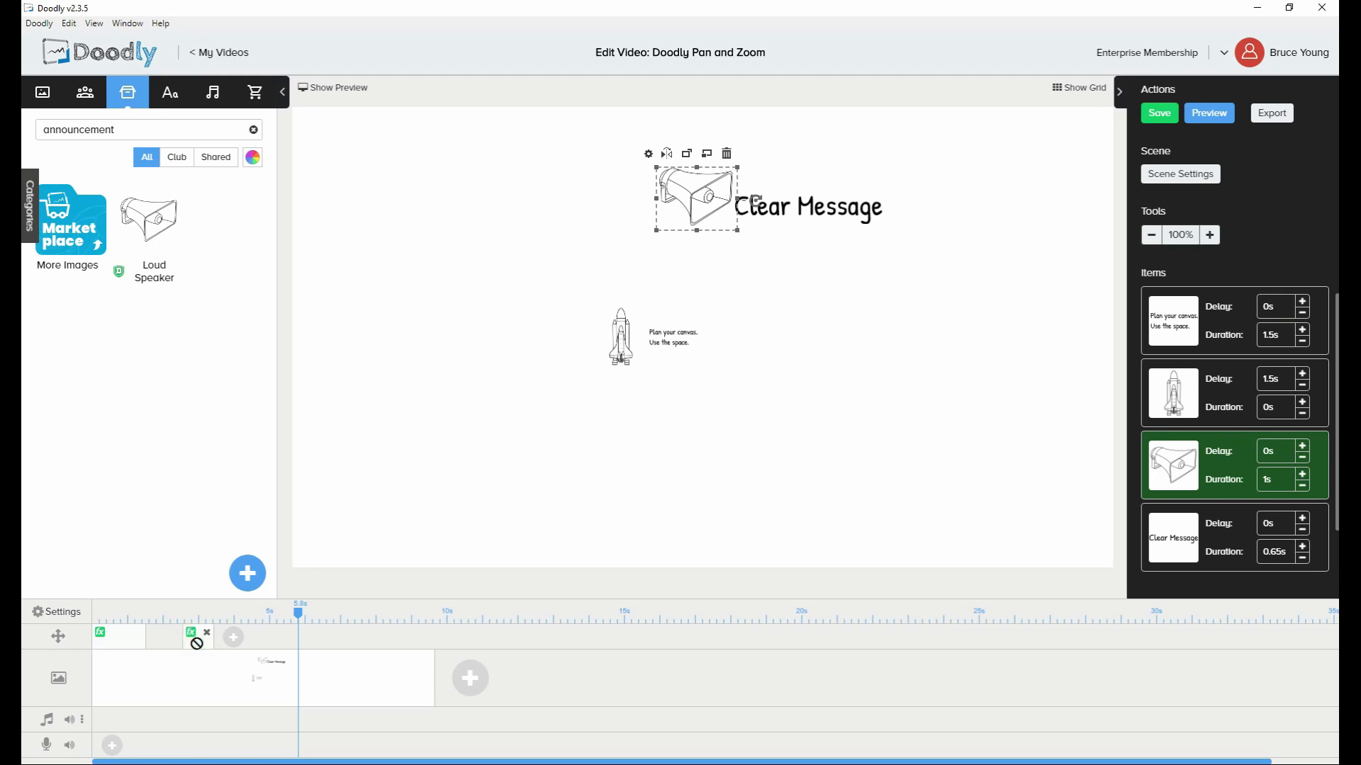
{"action": "left_click", "coordinate": [1208, 114]}
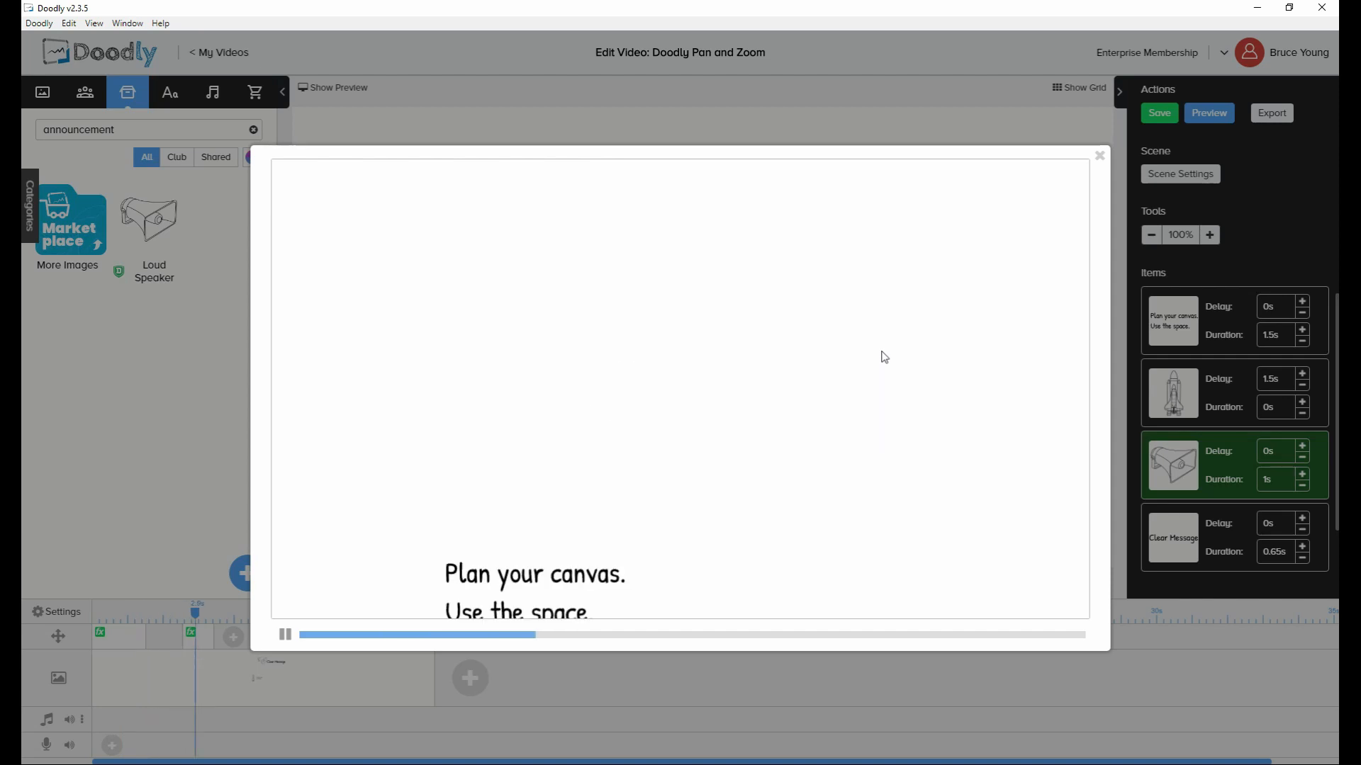
{"action": "left_click", "coordinate": [1100, 158]}
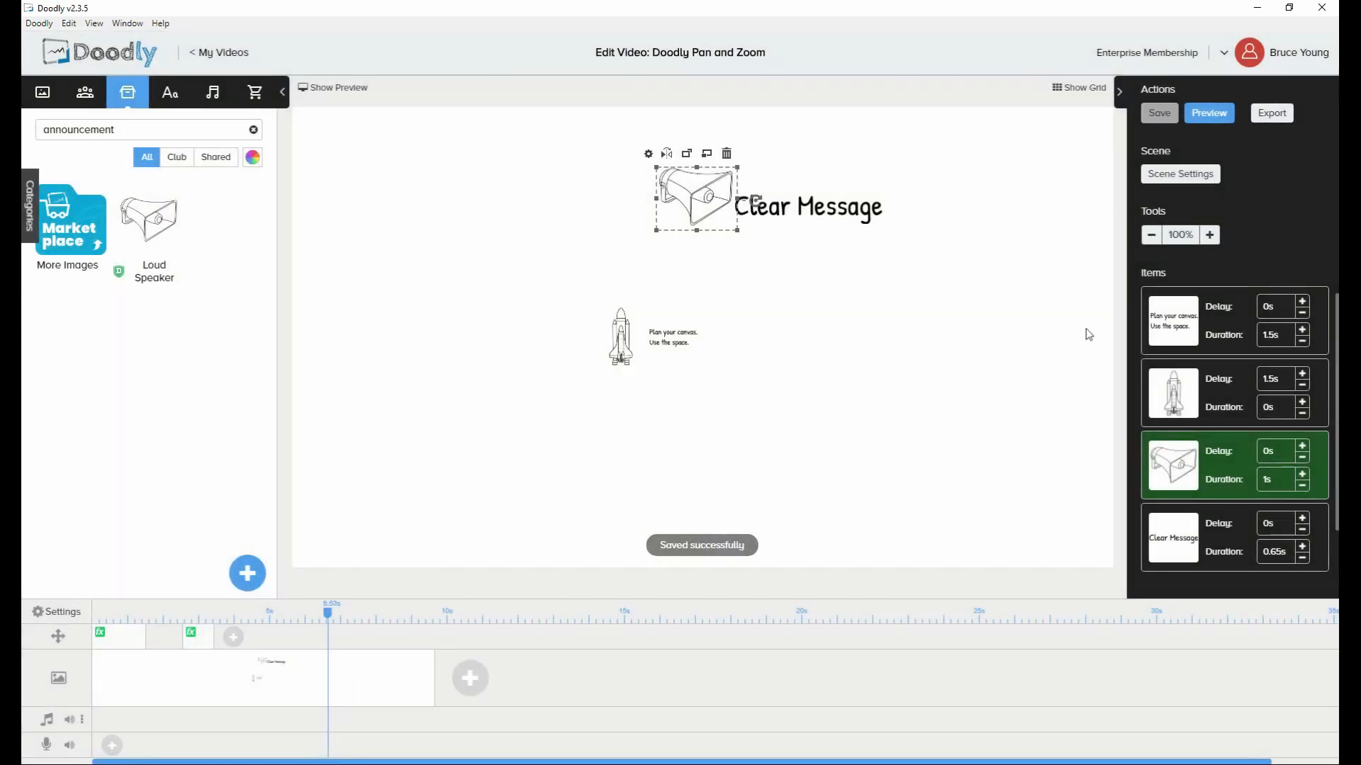
Set the loud speaker's delay to 2 s and move the second pan and zoom effect to just before 6 s
{"action": "left_click", "coordinate": [1283, 450]}
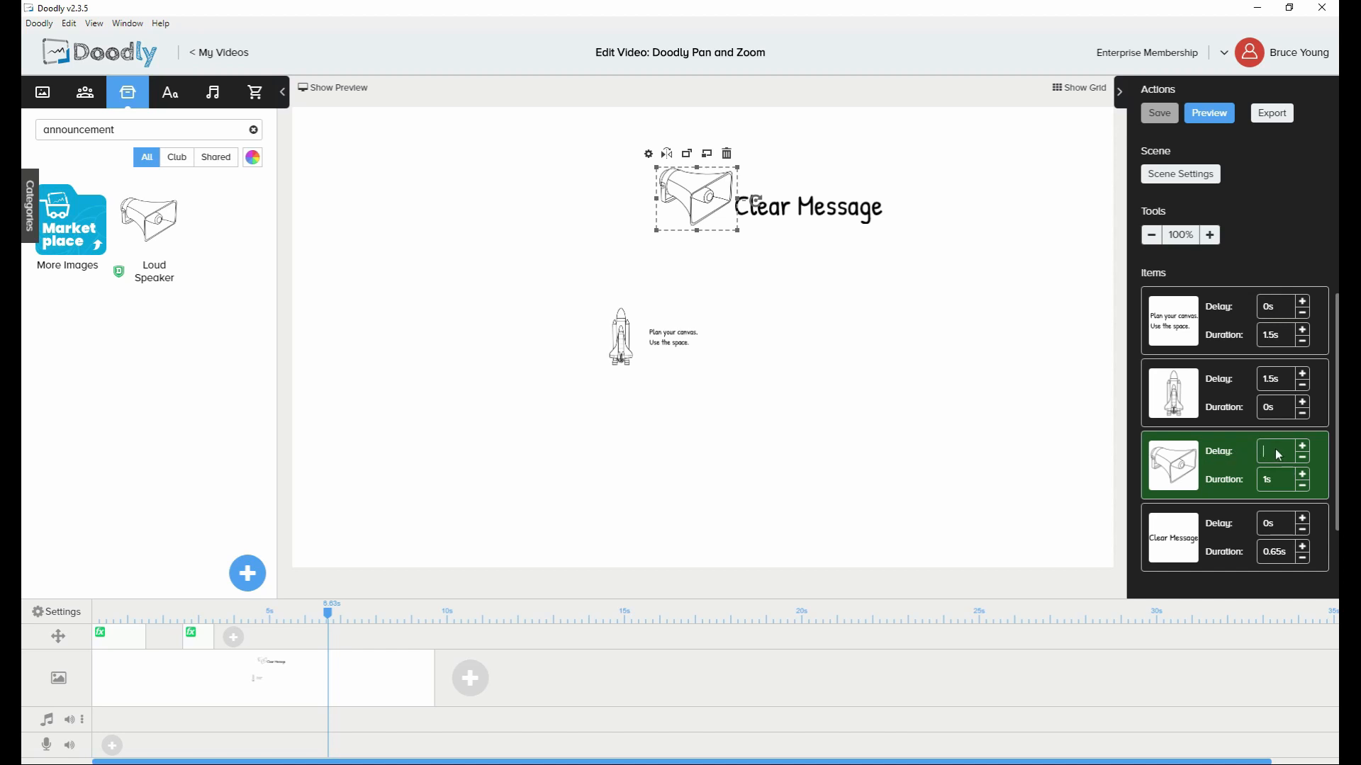
{"action": "key", "text": "Return"}
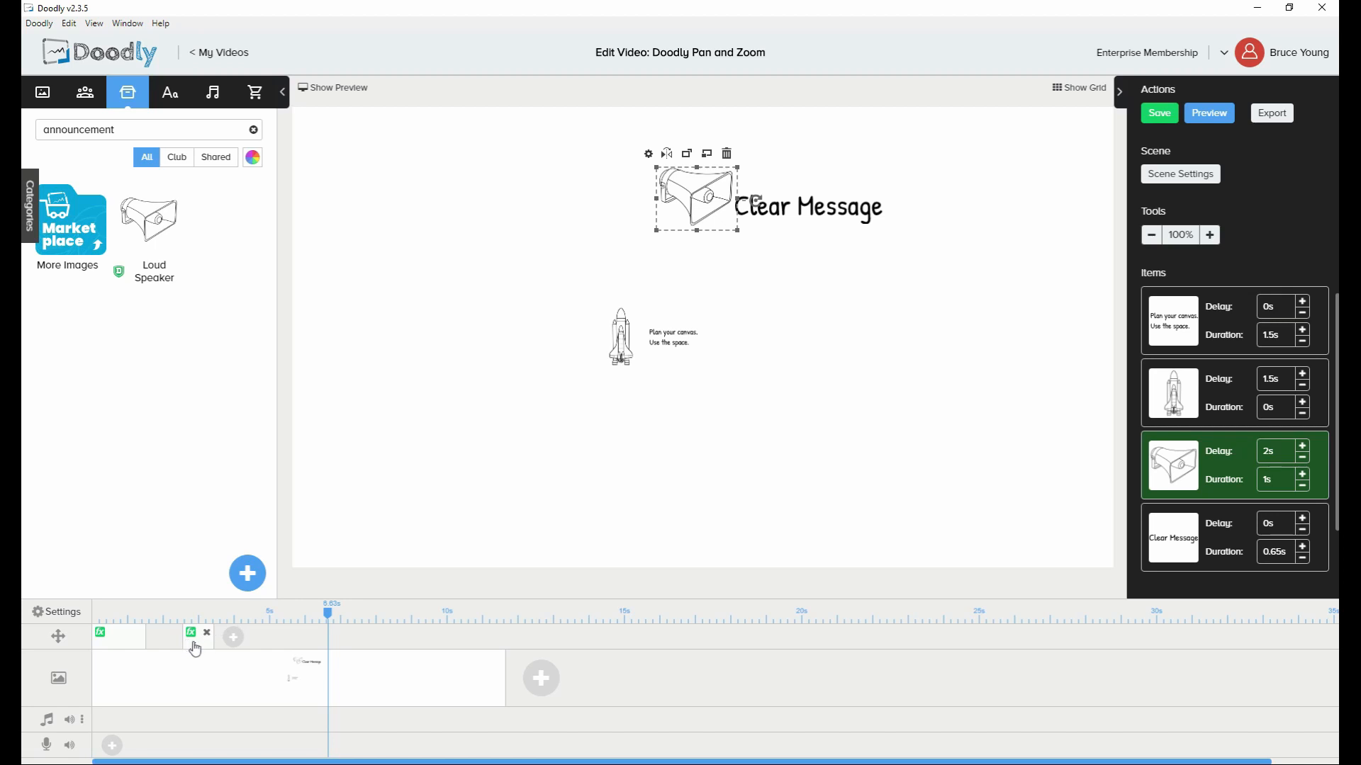
{"action": "left_click_drag", "start_coordinate": [195, 649], "coordinate": [304, 641]}
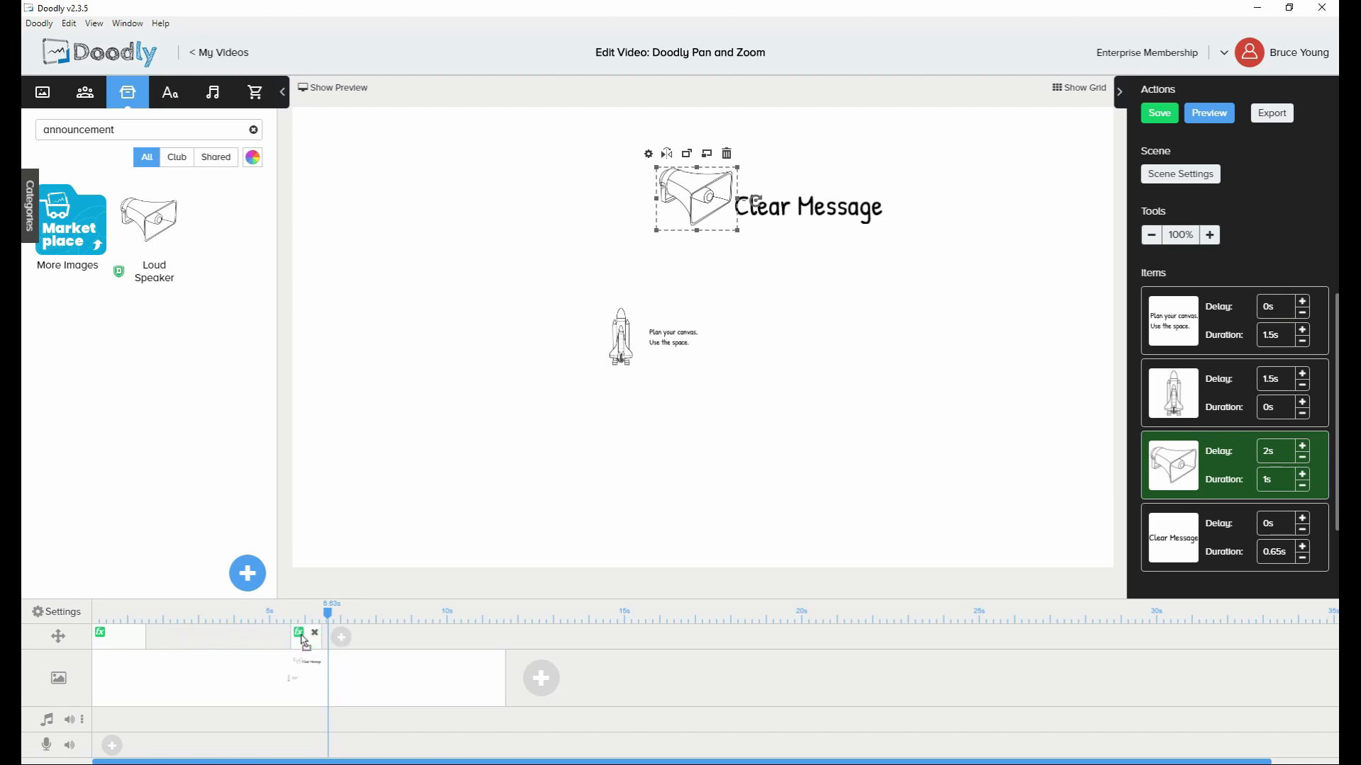
Check the second pan and zoom effect's frames, move the effect to start just after 5 s, and preview the video
{"action": "double_click", "coordinate": [304, 642]}
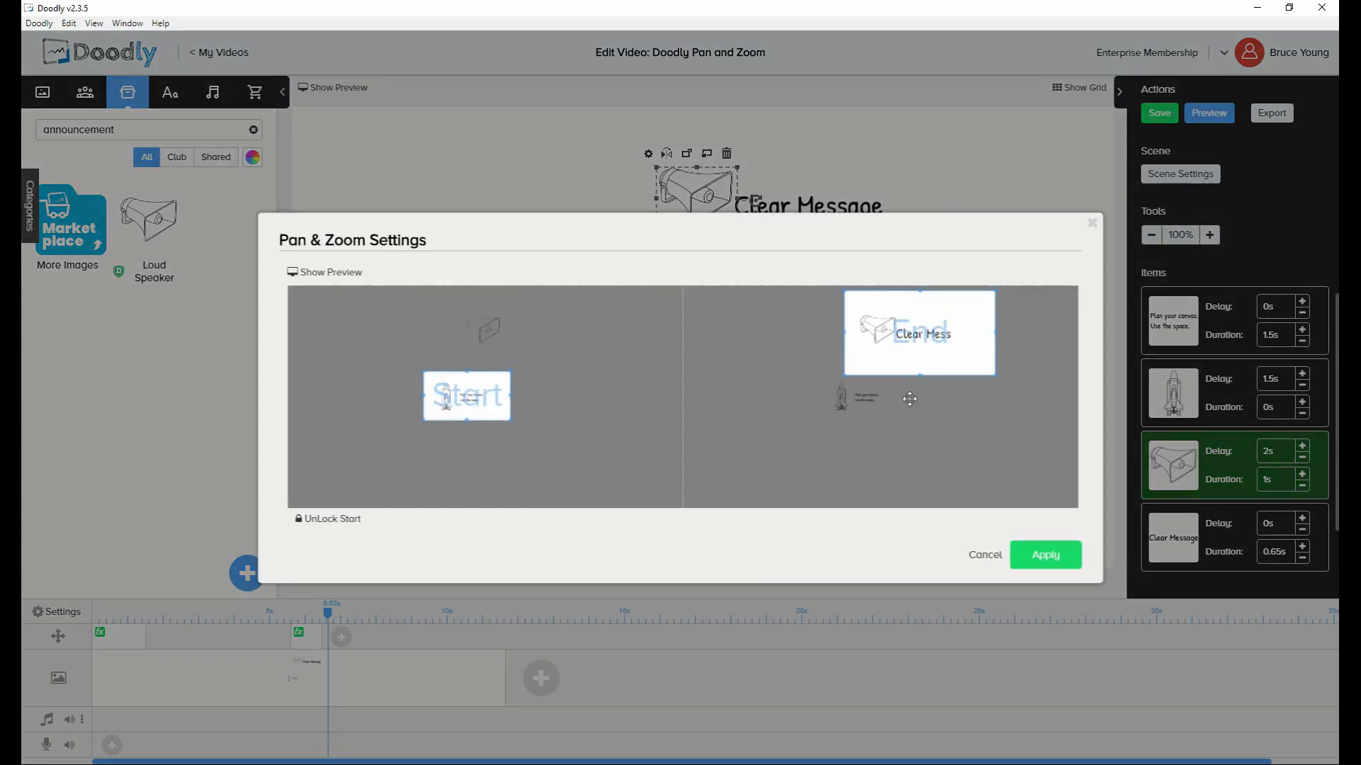
{"action": "left_click", "coordinate": [1092, 223]}
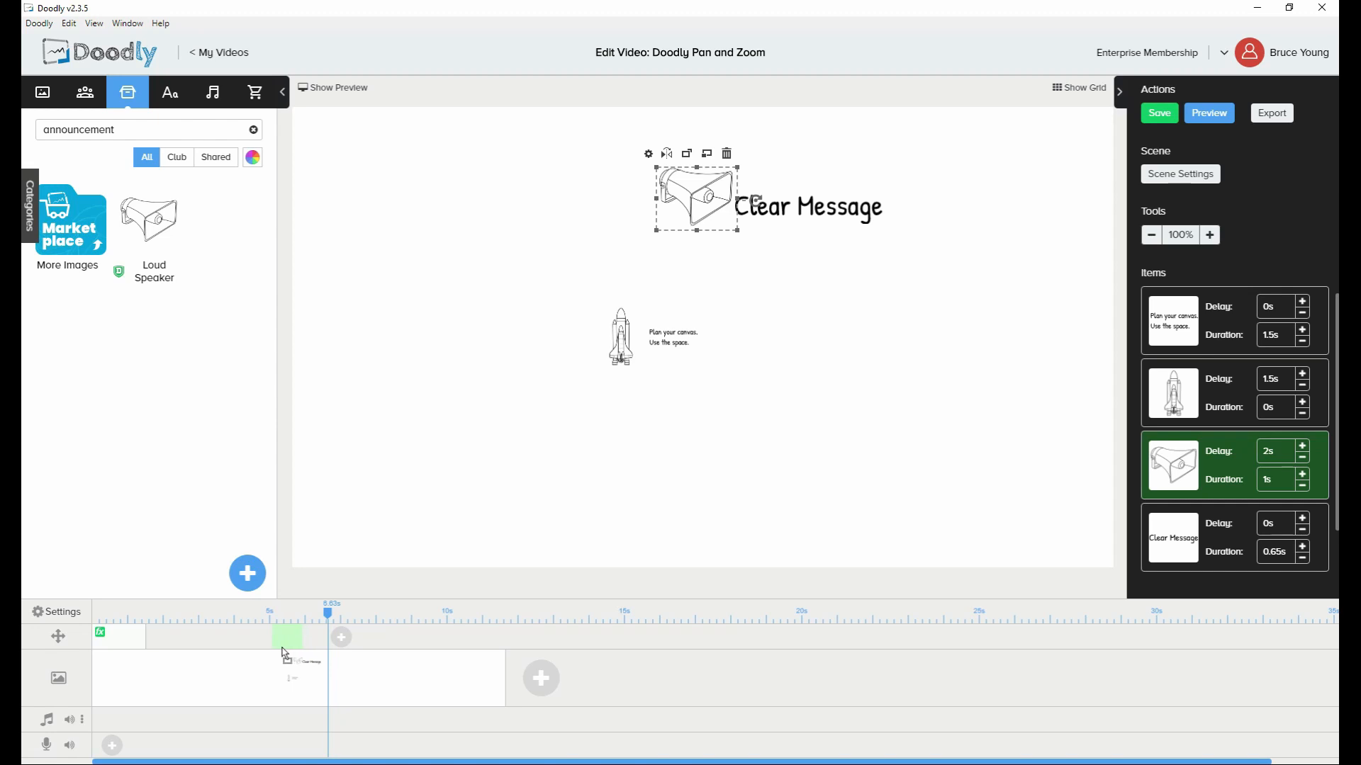
{"action": "left_click", "coordinate": [1207, 114]}
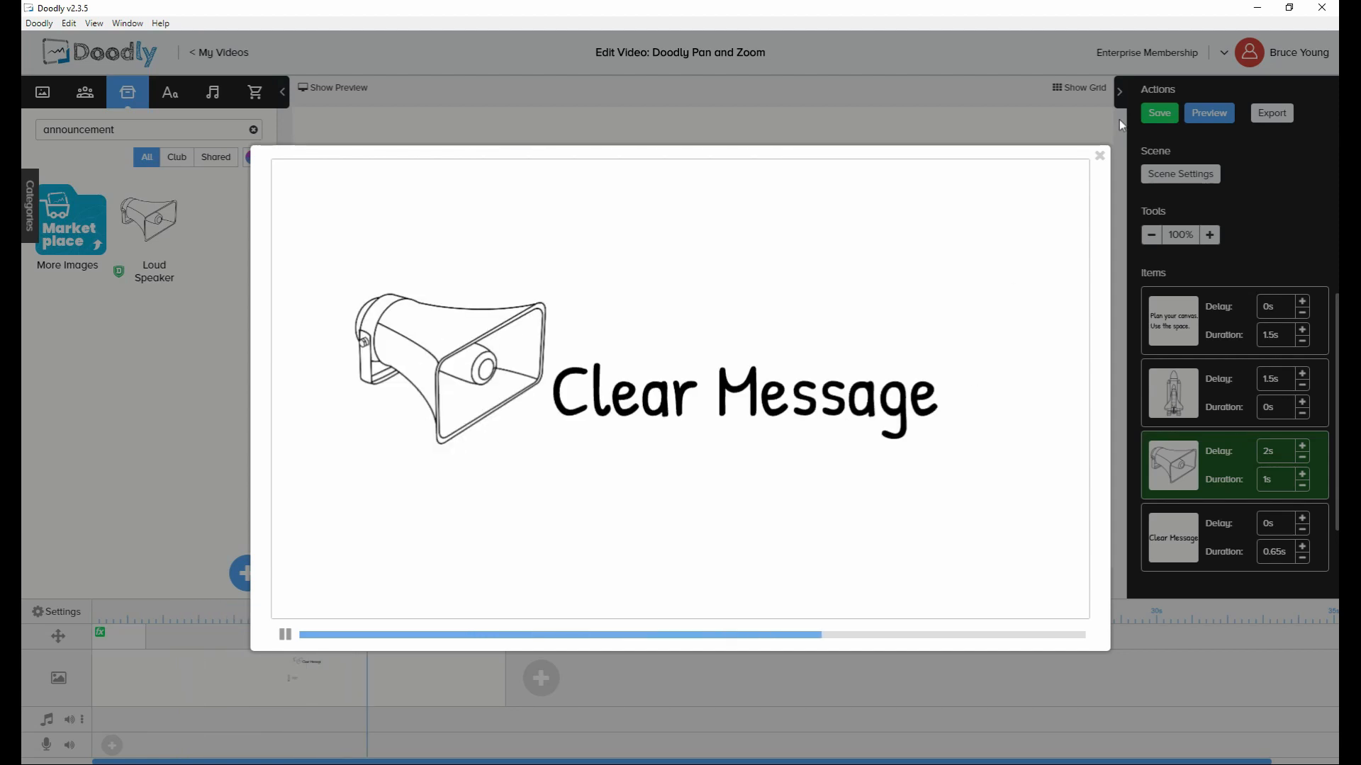
{"action": "left_click", "coordinate": [1097, 162]}
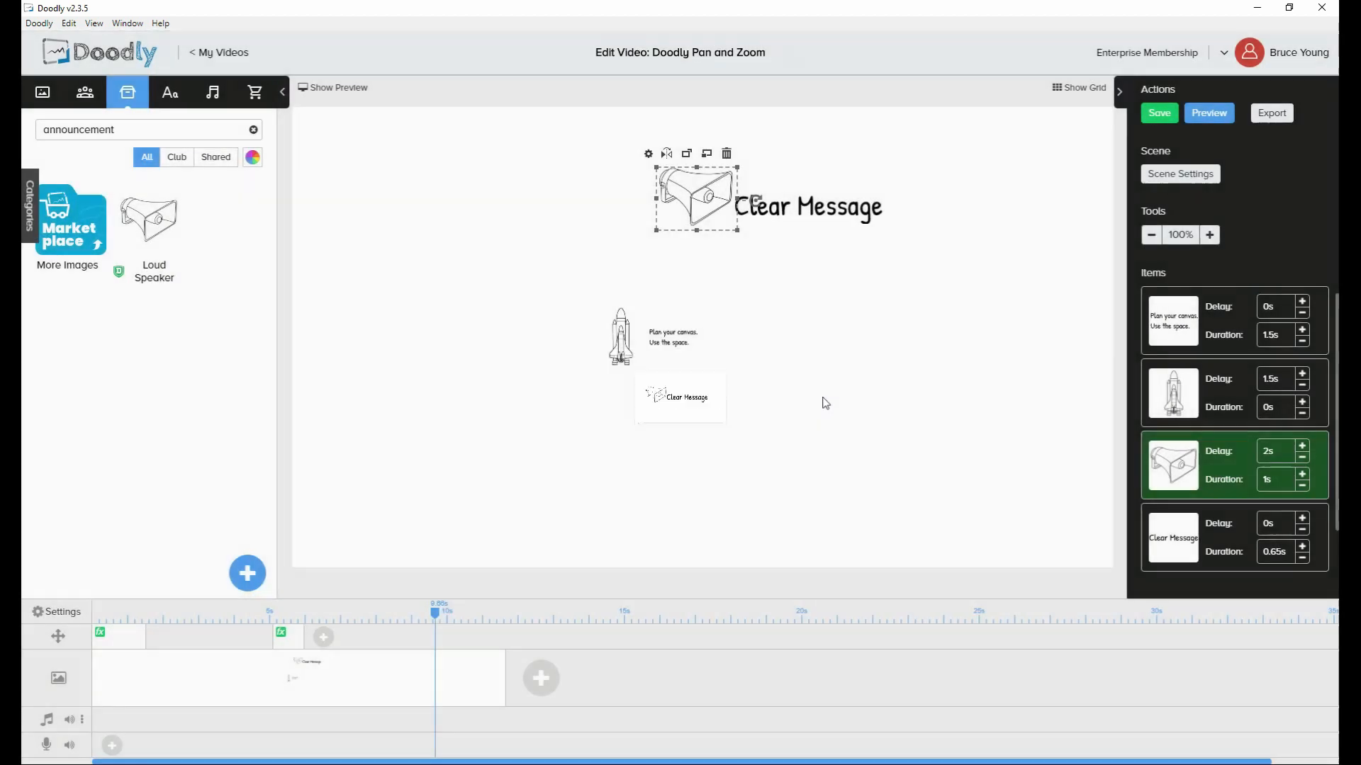
Check the wording of the Clear Message text without changing it and replay the video preview
{"action": "double_click", "coordinate": [820, 220]}
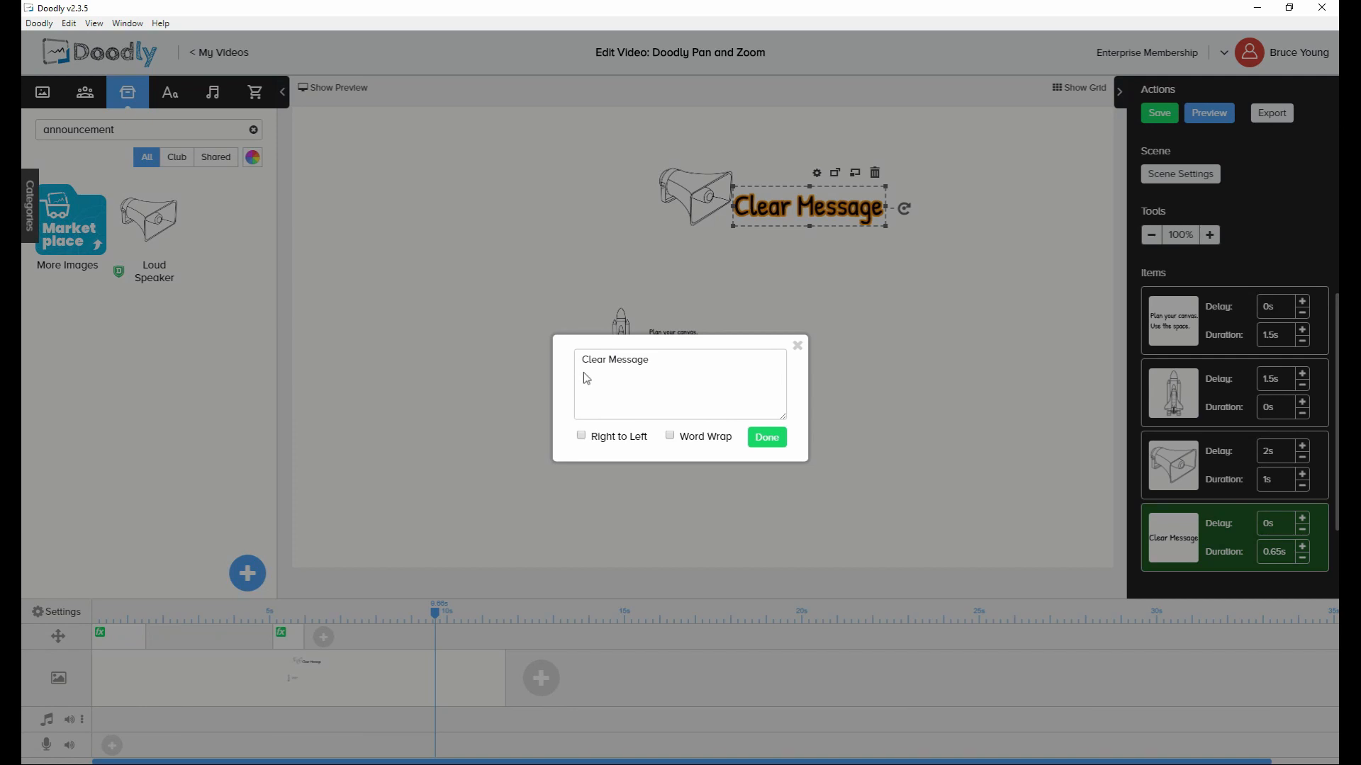
{"action": "left_click", "coordinate": [796, 347]}
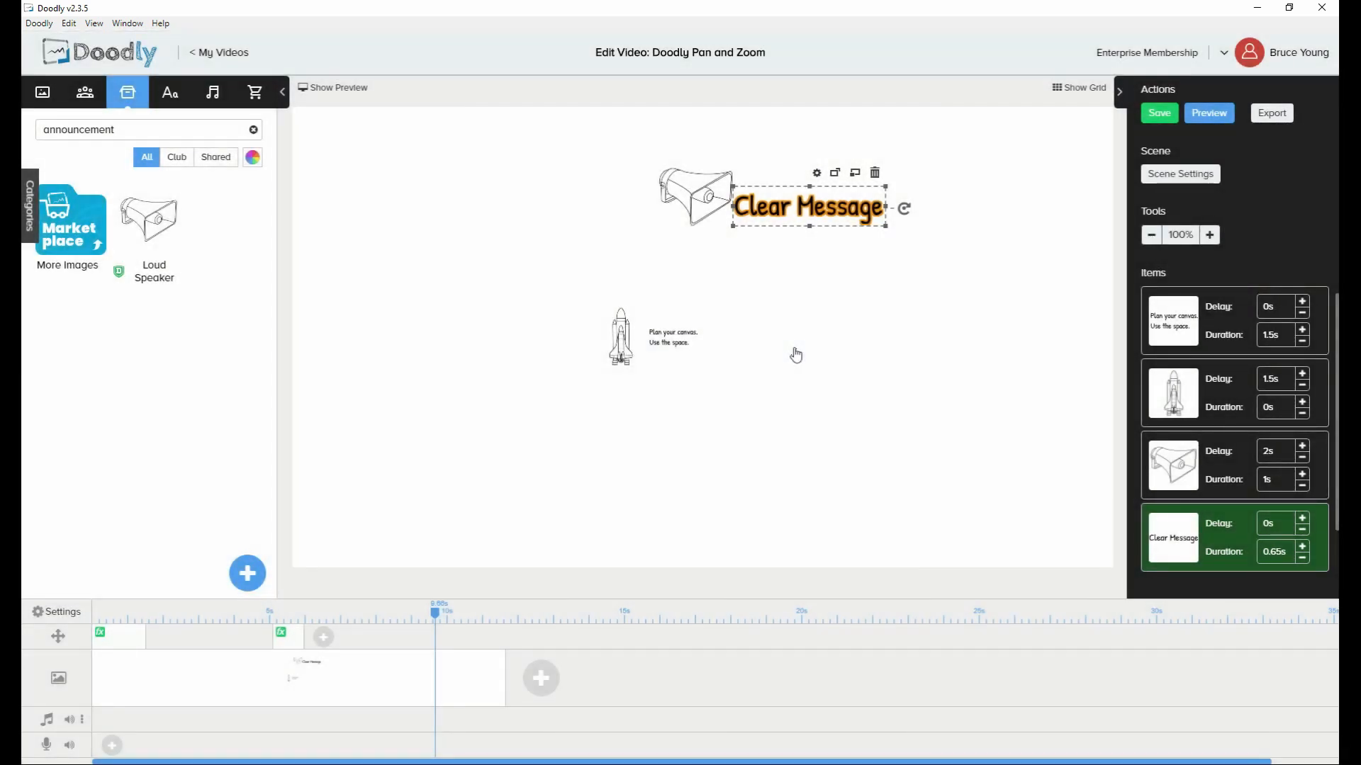
{"action": "left_click", "coordinate": [1213, 113]}
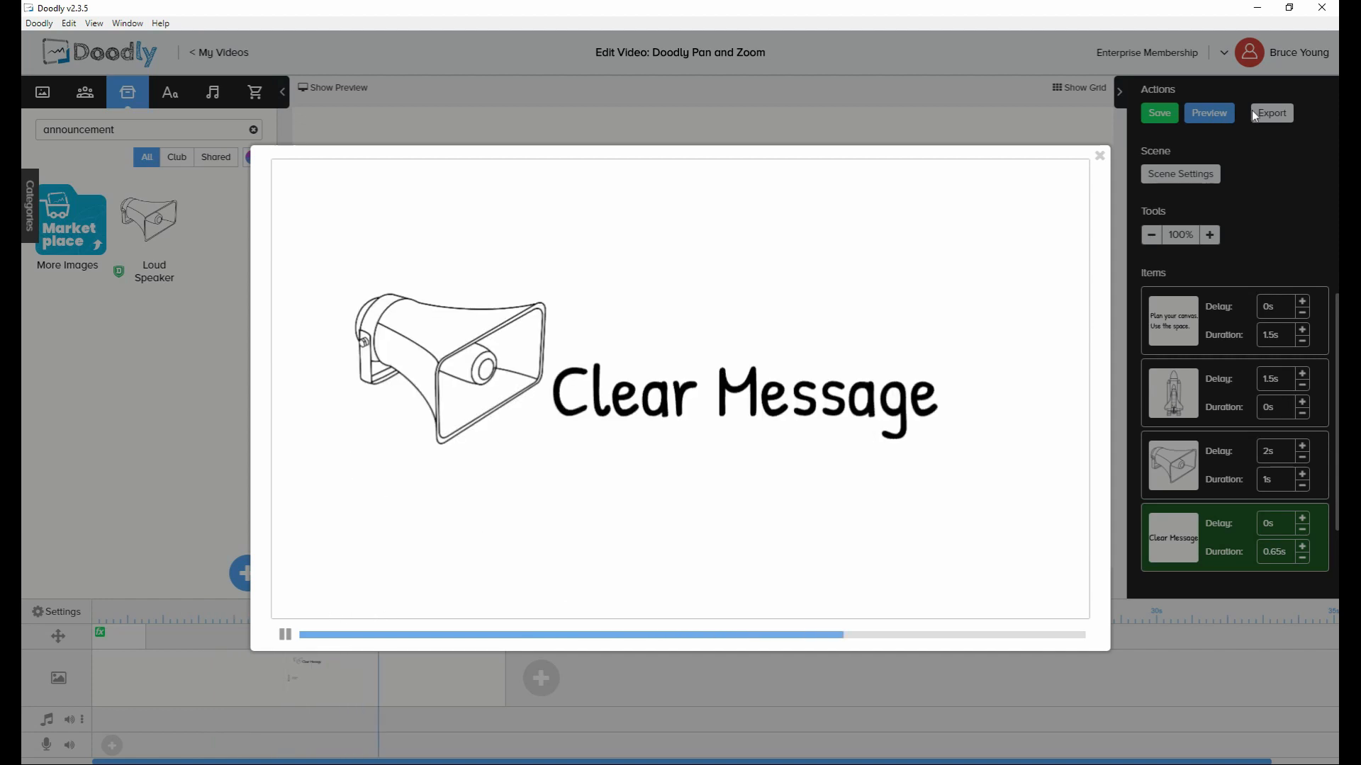
{"action": "left_click", "coordinate": [1099, 158]}
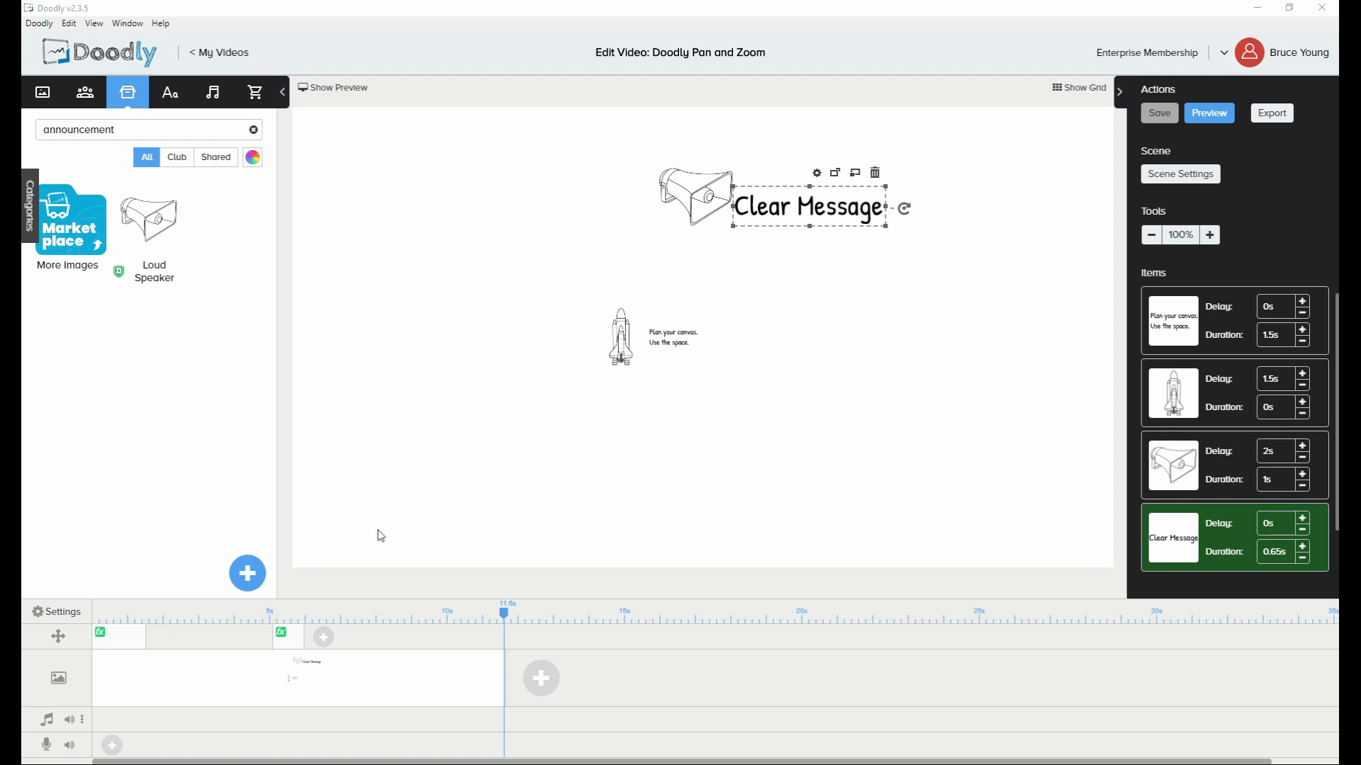
Add a word-wrapped Patrick Hand Regular text below Clear Message reading "What makes a clear message?"
{"action": "left_click", "coordinate": [170, 92]}
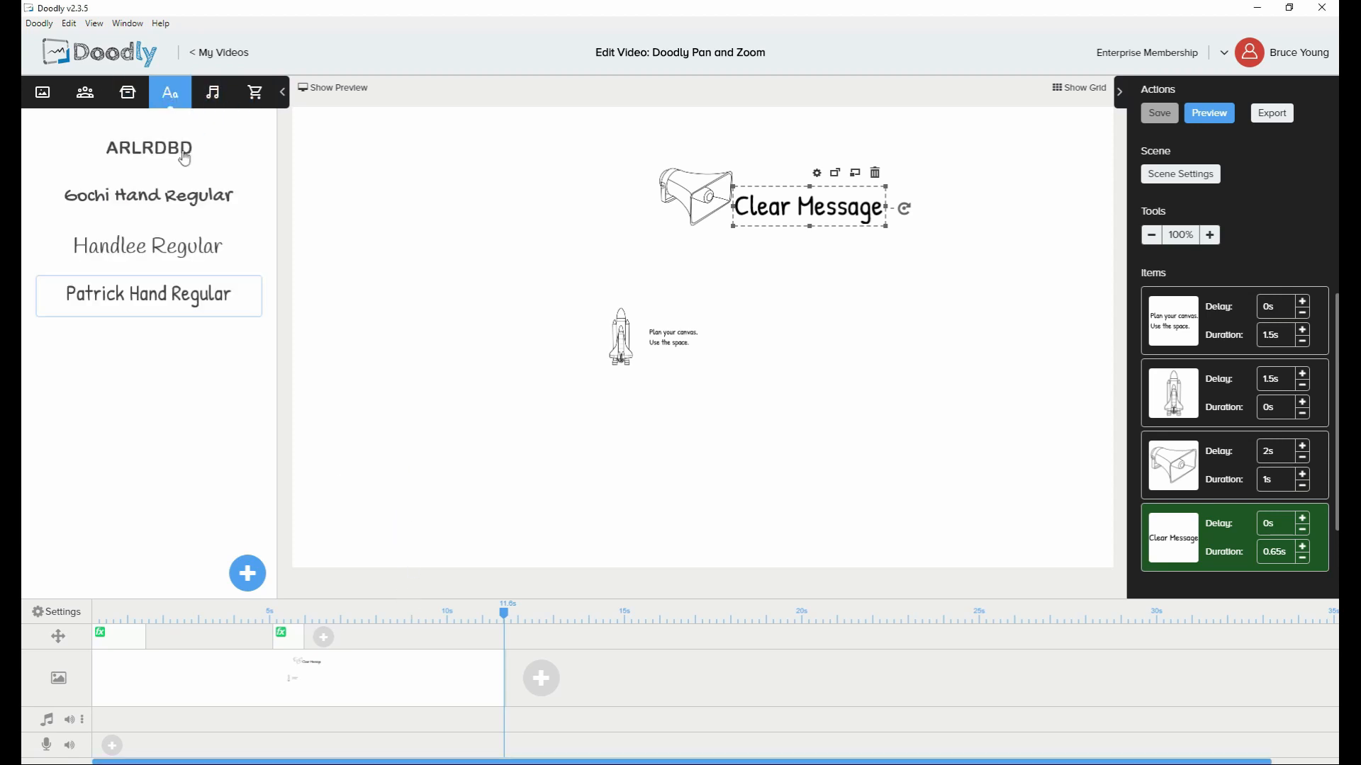
{"action": "left_click", "coordinate": [121, 302]}
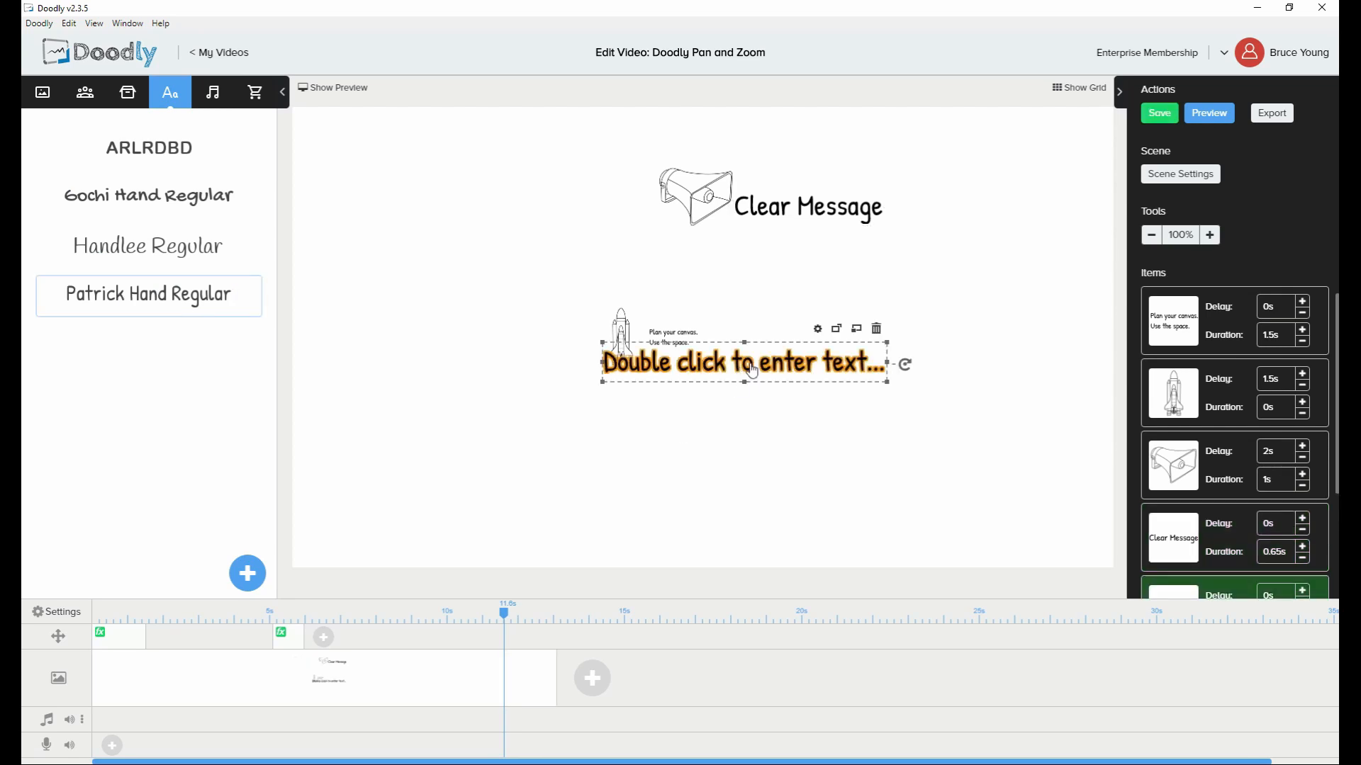
{"action": "left_click_drag", "start_coordinate": [742, 358], "coordinate": [910, 274]}
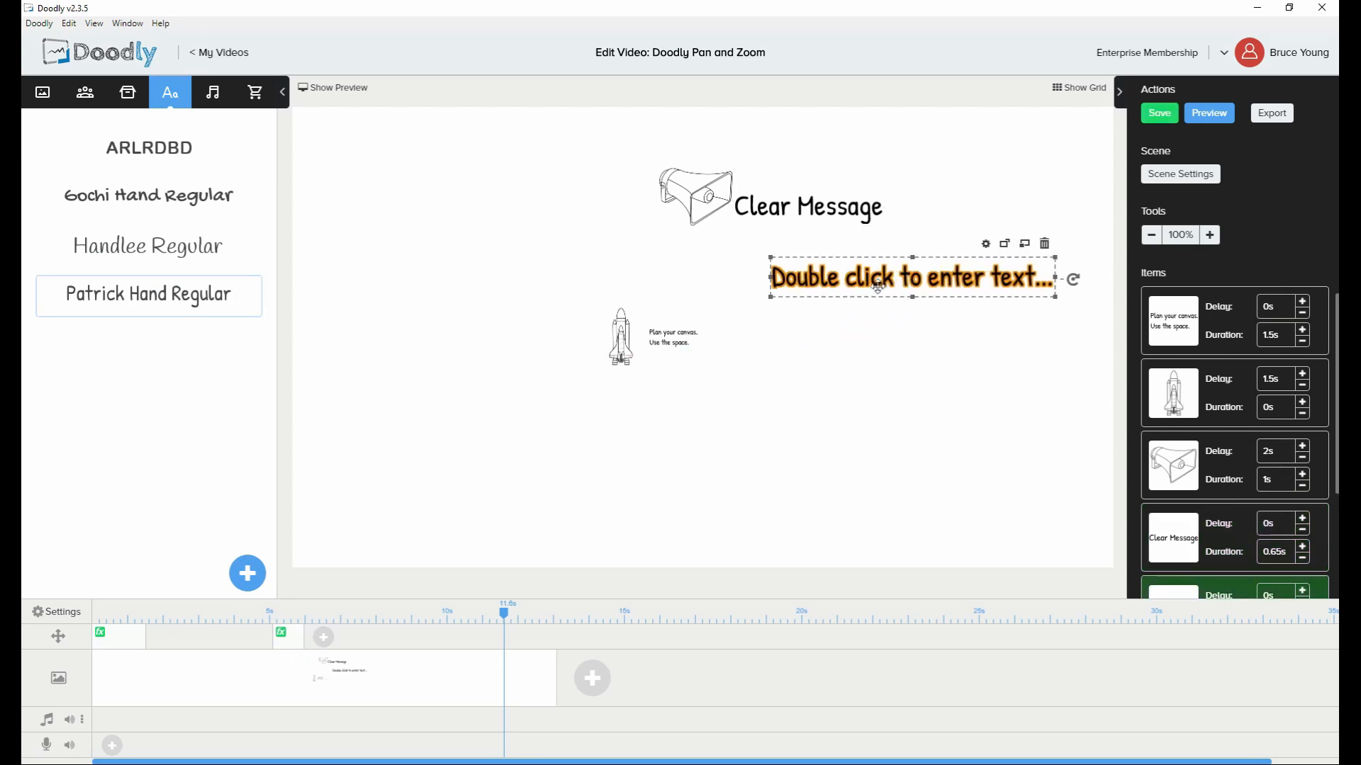
{"action": "double_click", "coordinate": [877, 283]}
{"action": "left_click_drag", "start_coordinate": [696, 363], "coordinate": [582, 360]}
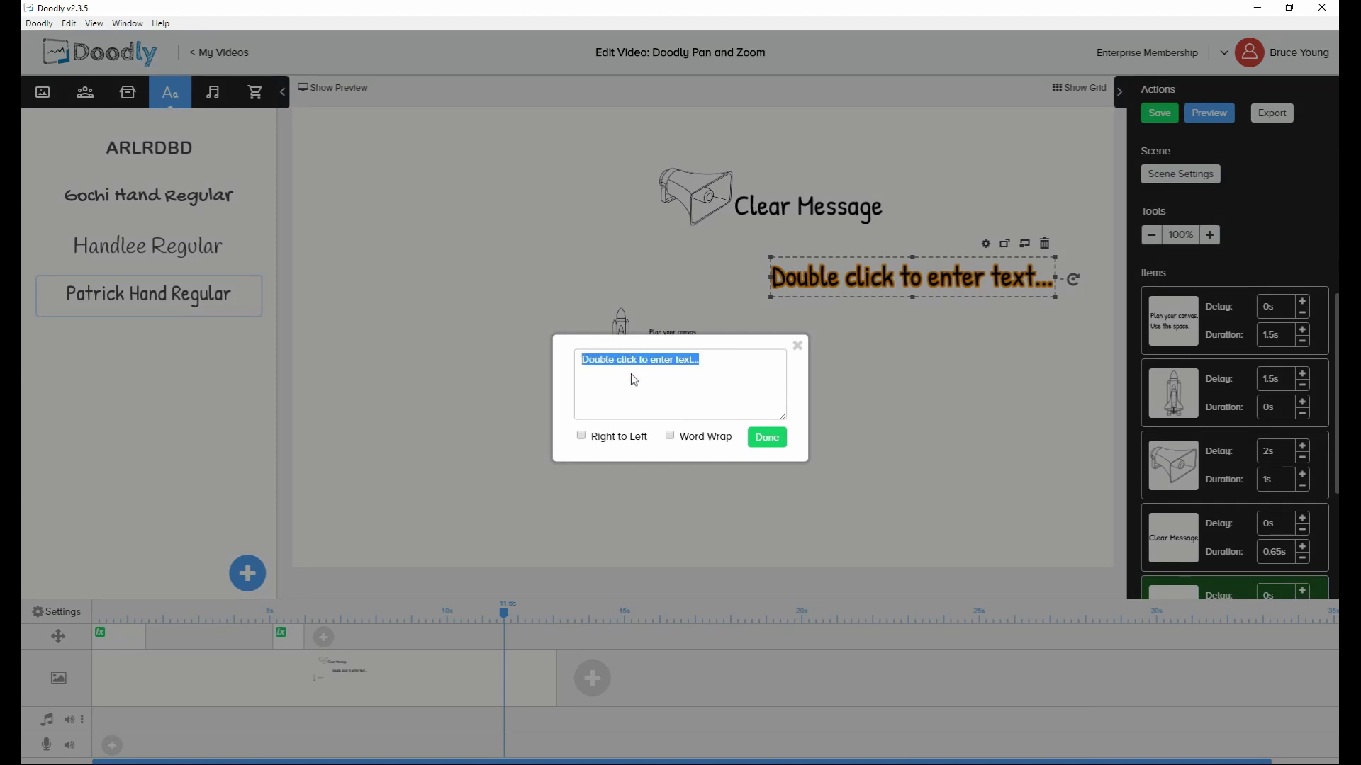
{"action": "type", "text": "What makes a"}
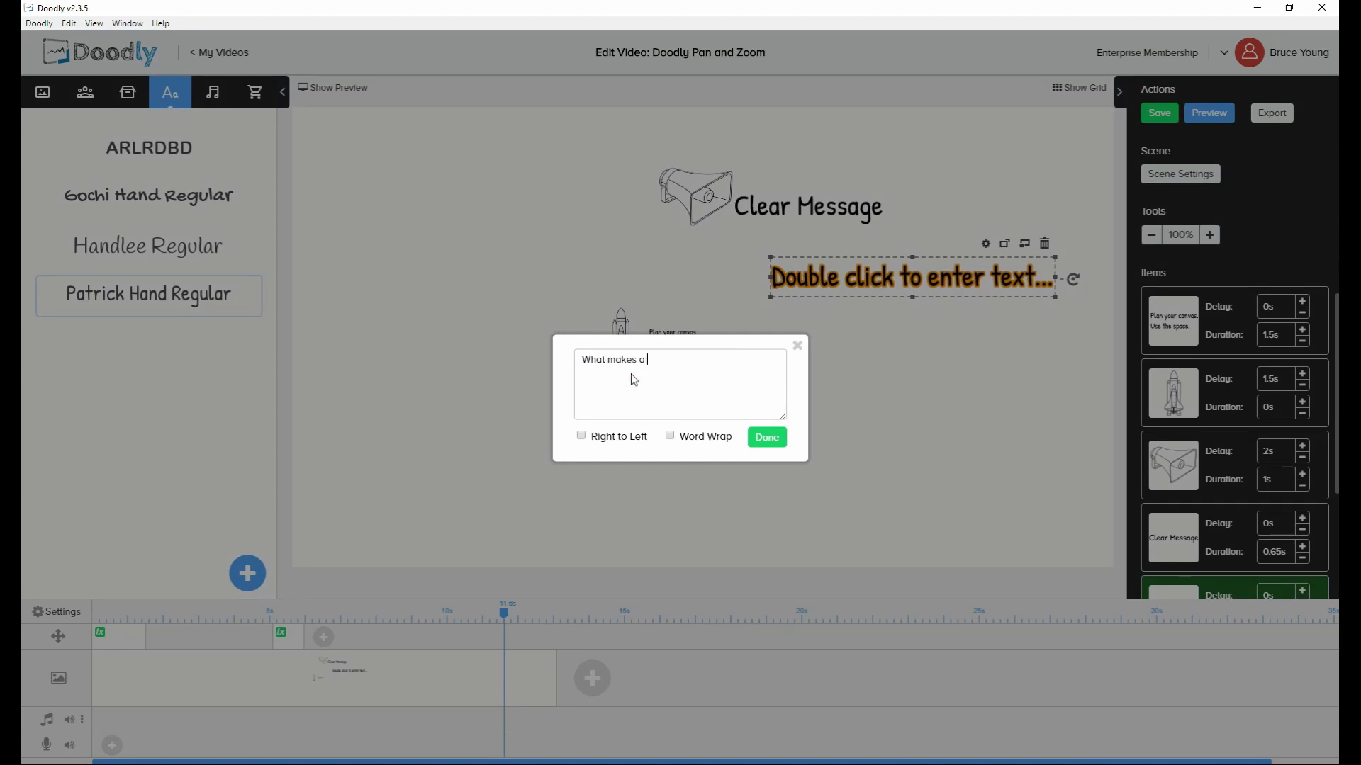
{"action": "type", "text": " clear "}
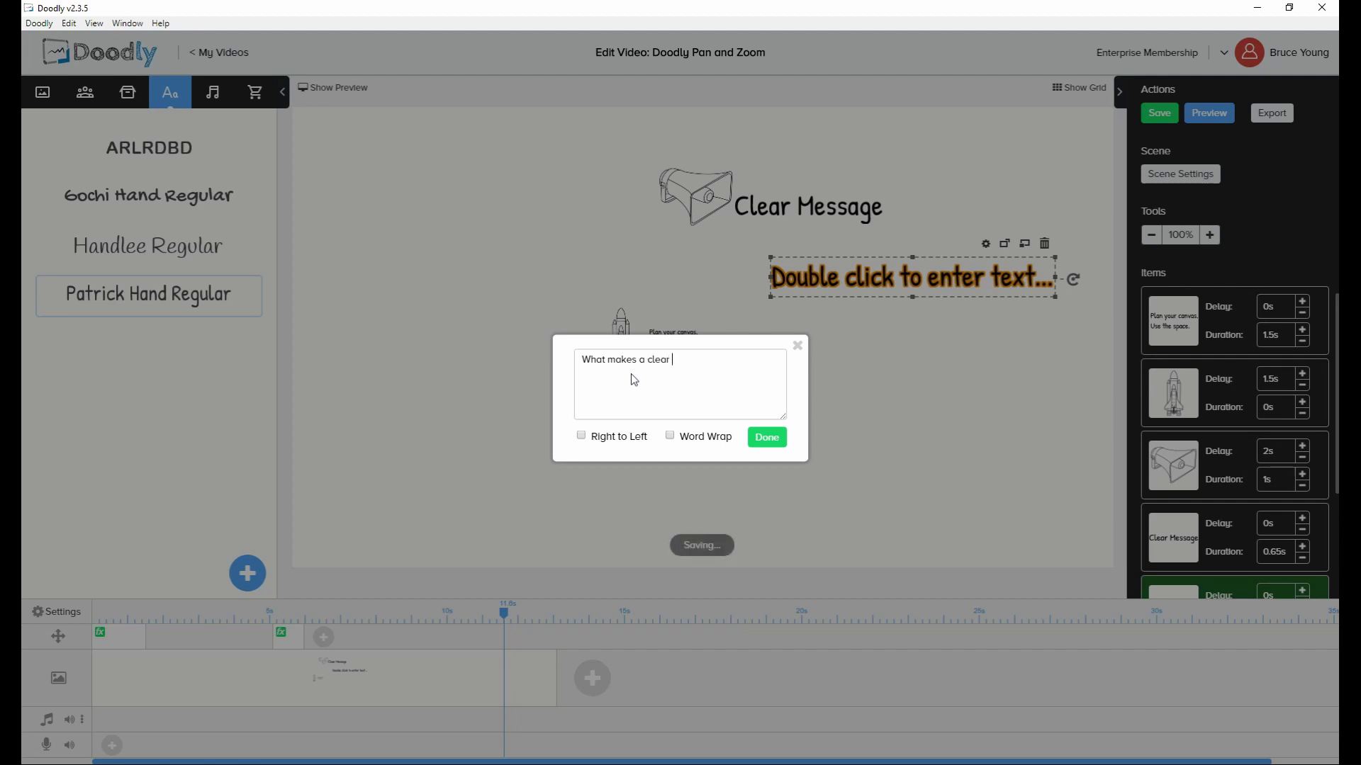
{"action": "type", "text": "message?"}
{"action": "left_click", "coordinate": [670, 436]}
{"action": "left_click", "coordinate": [771, 440]}
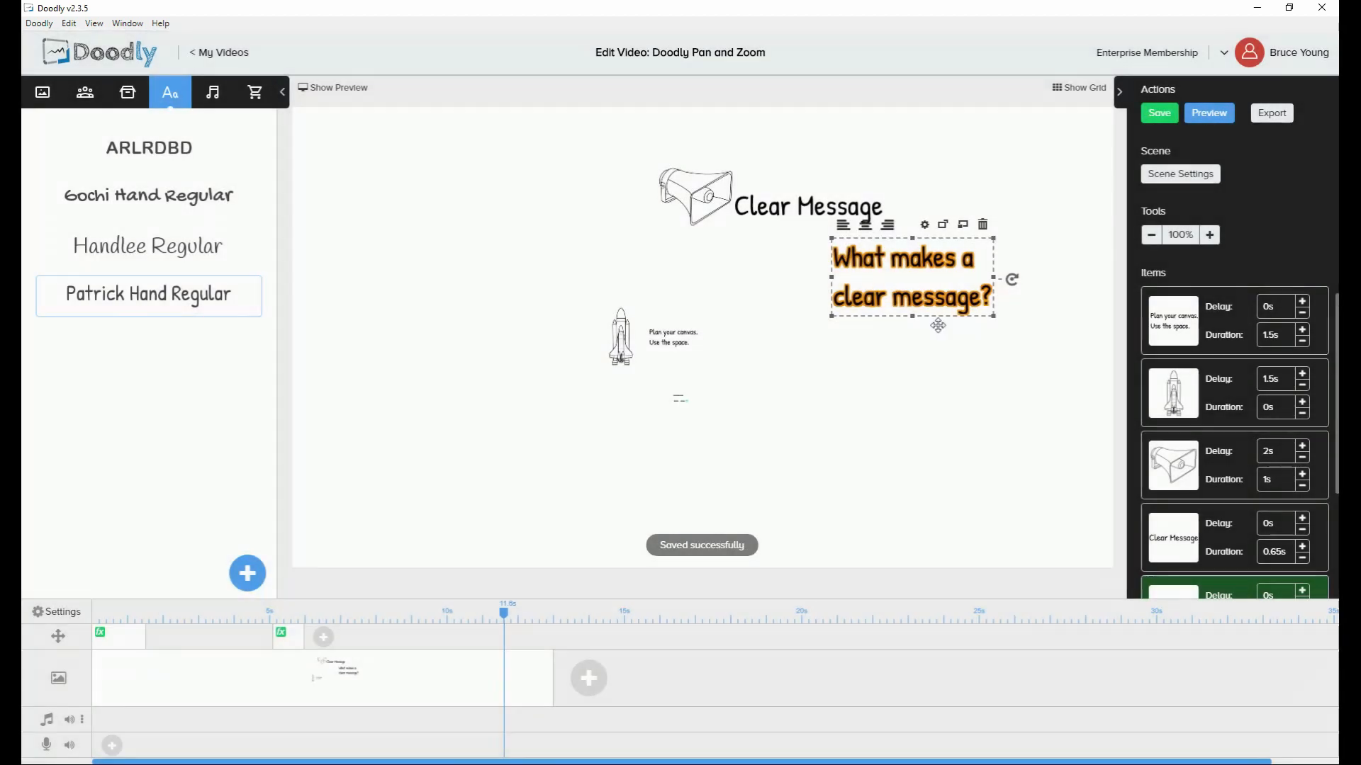
Shrink the "What makes a clear message?" text, widen it onto one line, and place it below and to the right of Clear Message
{"action": "left_click_drag", "start_coordinate": [904, 296], "coordinate": [895, 339]}
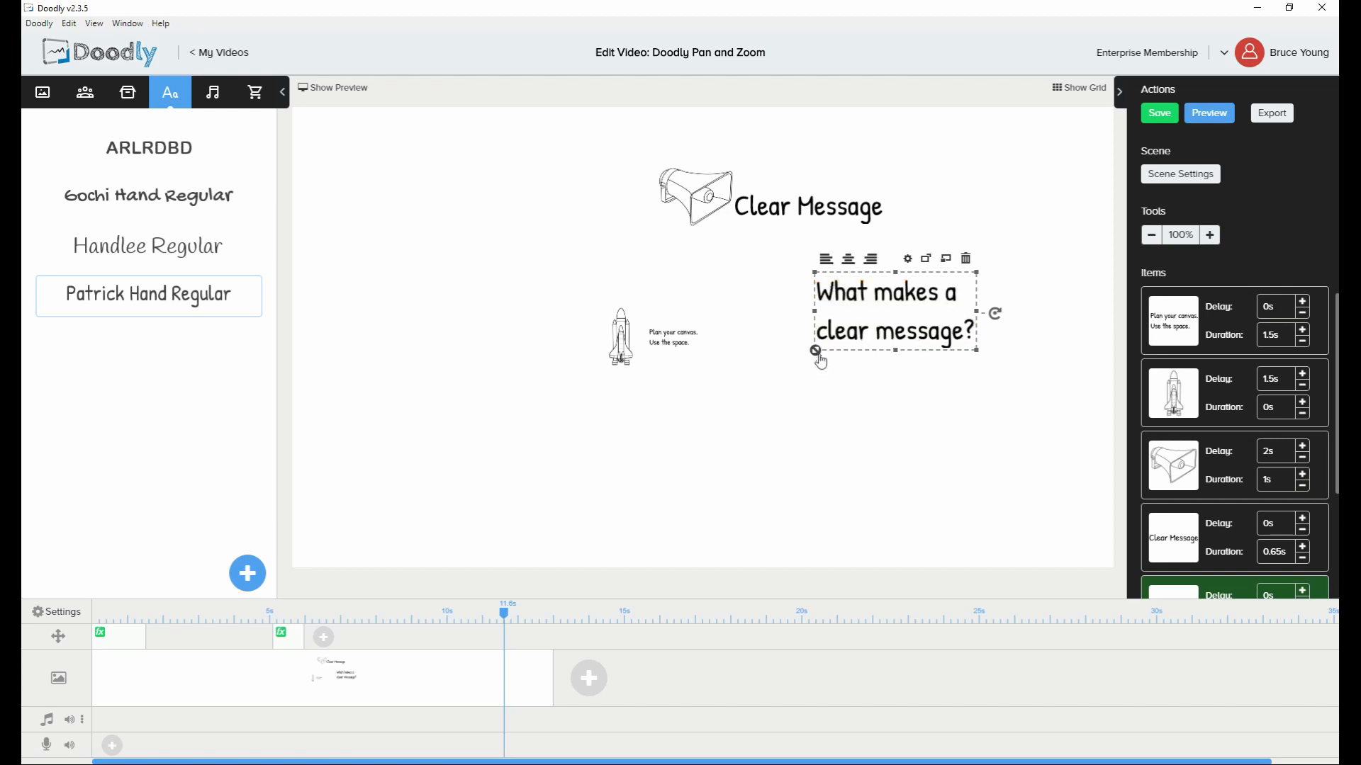
{"action": "left_click_drag", "start_coordinate": [817, 352], "coordinate": [917, 299]}
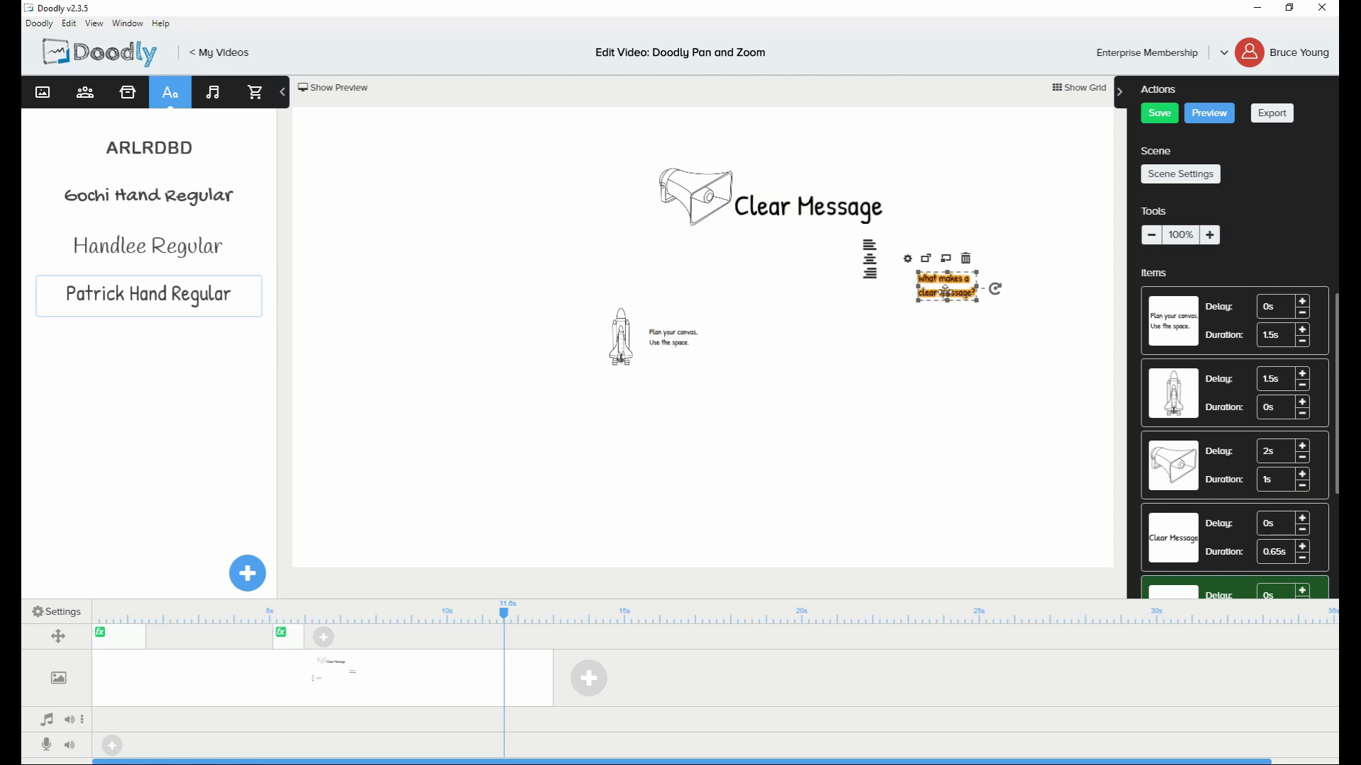
{"action": "left_click_drag", "start_coordinate": [945, 290], "coordinate": [1010, 297]}
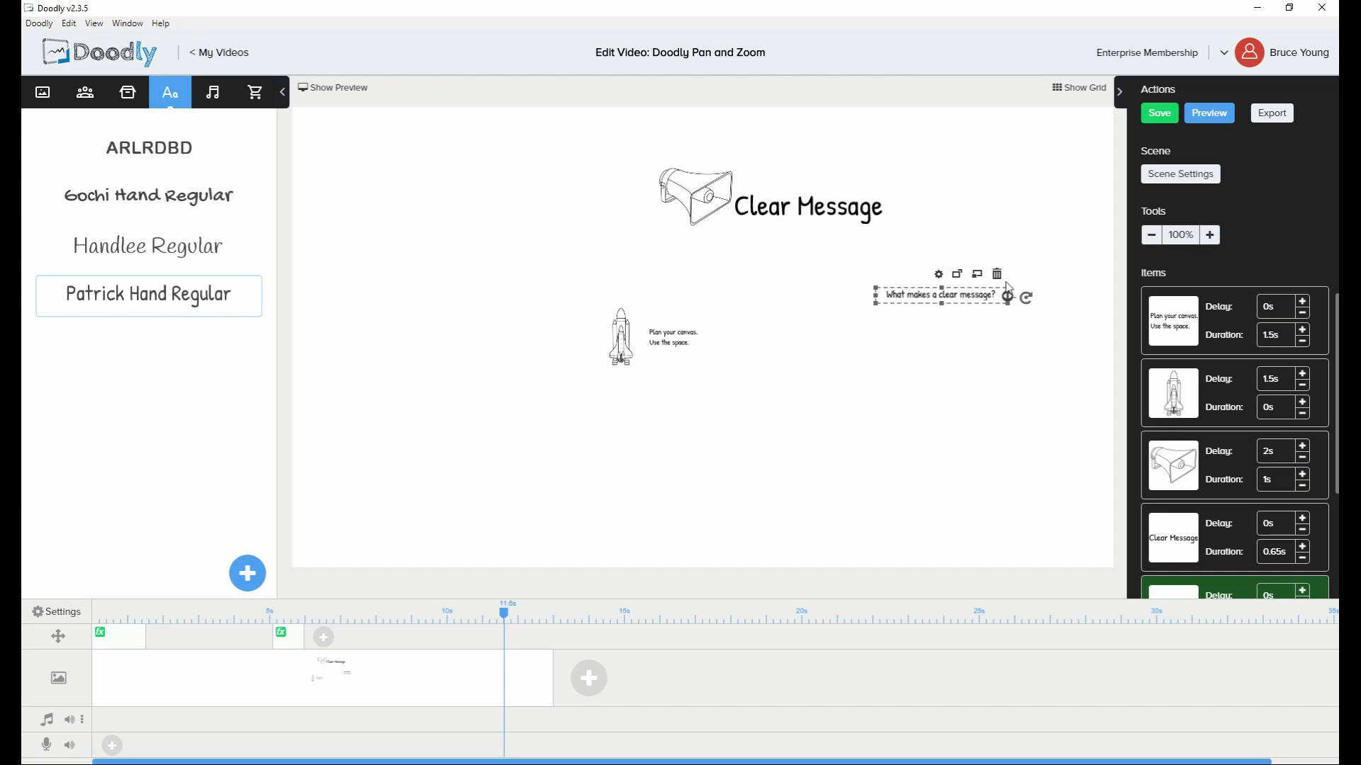
Add a second Patrick Hand Regular text below the question with the lines "To the point", "Easy to understand" and "Image to compliment the text"
{"action": "left_click", "coordinate": [173, 308]}
{"action": "left_click_drag", "start_coordinate": [740, 321], "coordinate": [971, 334]}
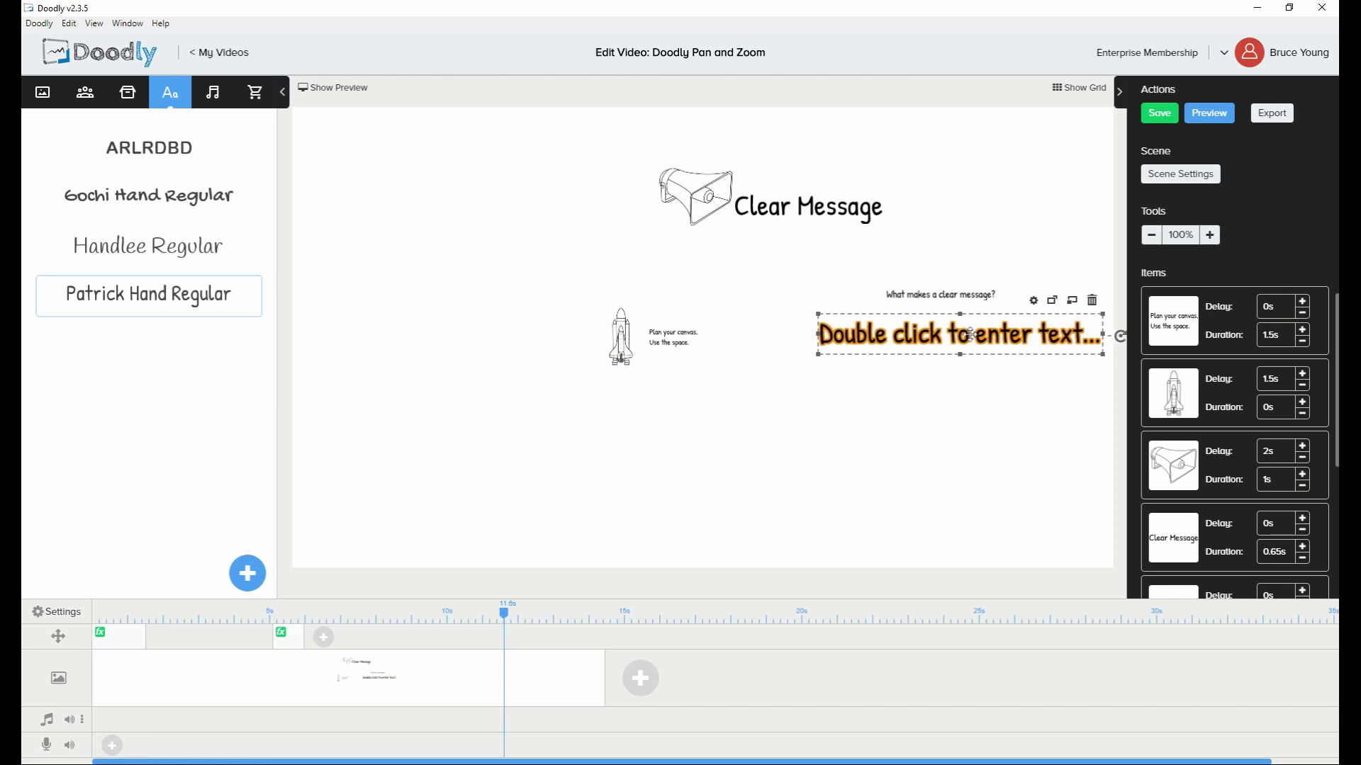
{"action": "double_click", "coordinate": [970, 334]}
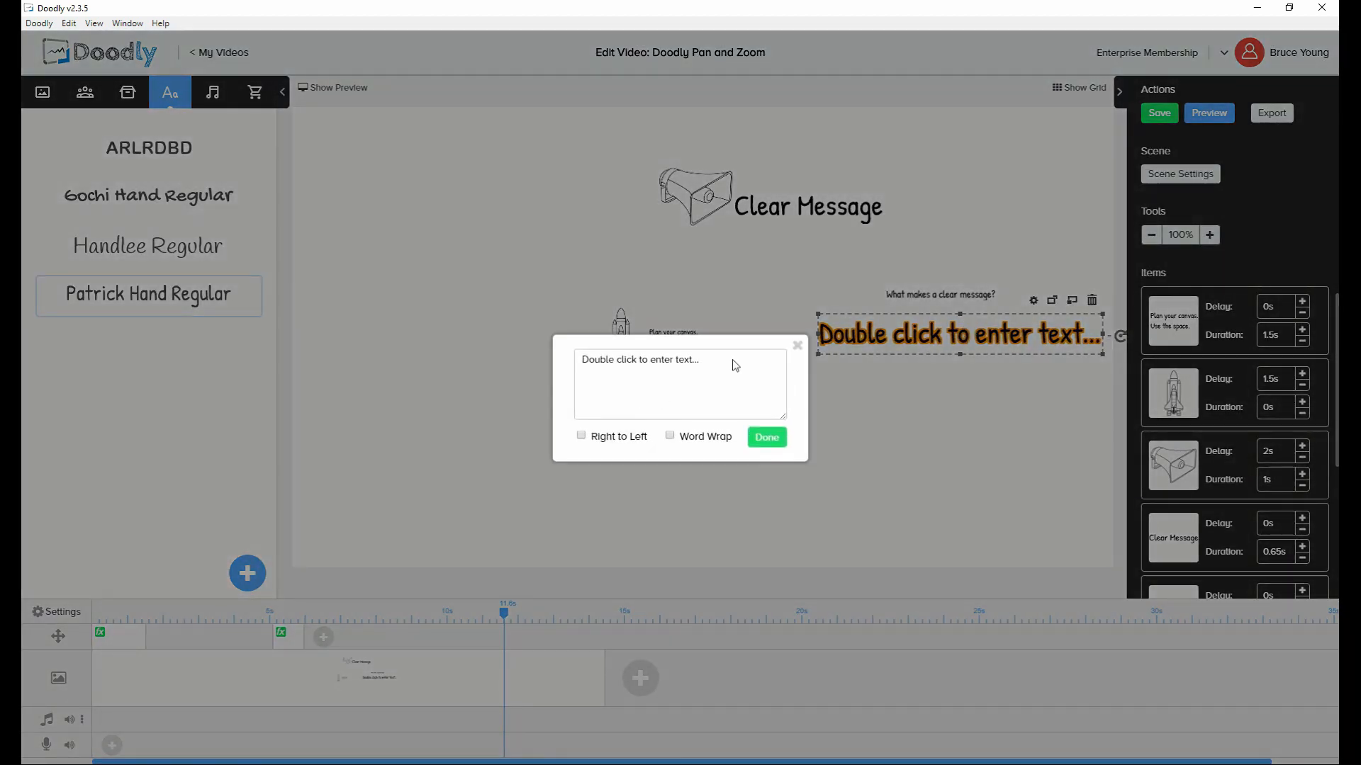
{"action": "left_click_drag", "start_coordinate": [734, 361], "coordinate": [621, 348]}
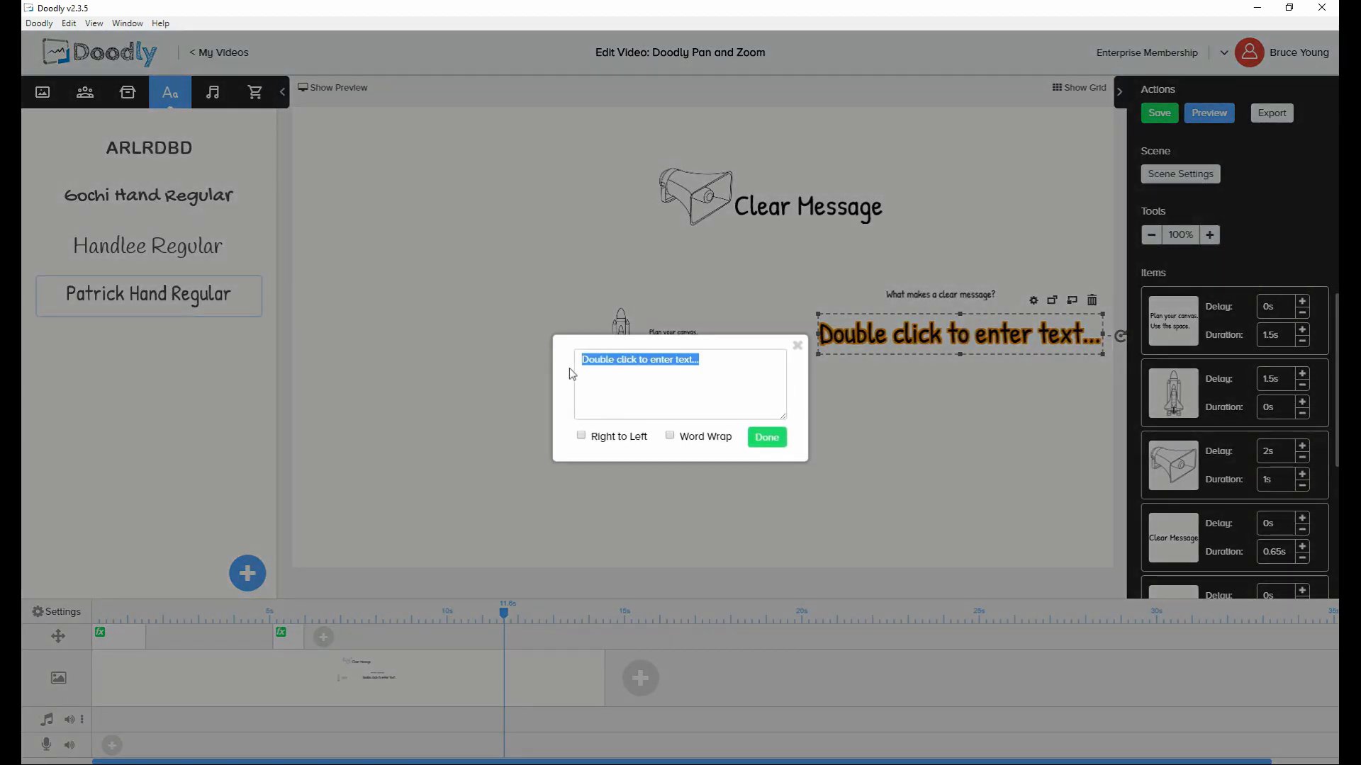
{"action": "type", "text": "To the pointt"}
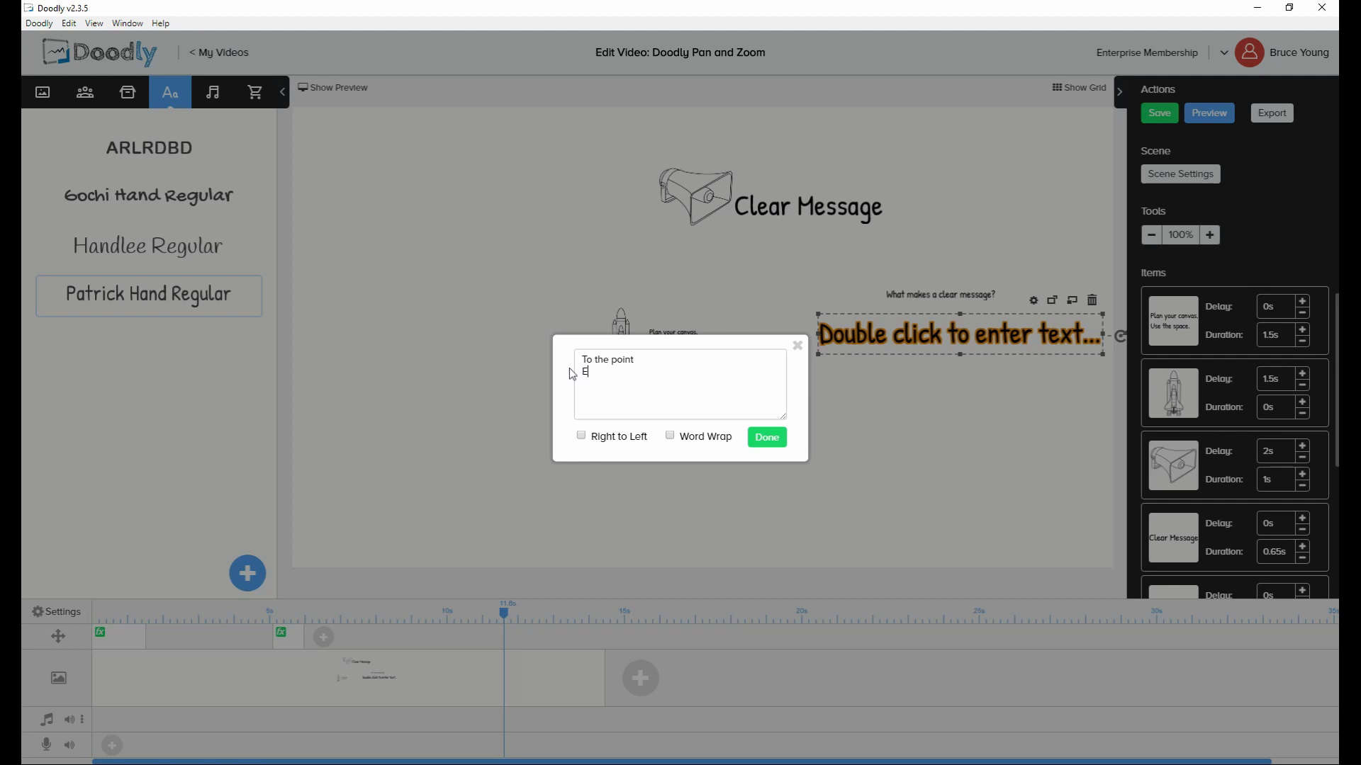
{"action": "type", "text": "to read"}
{"action": "key", "text": "BackSpace"}
{"action": "key", "text": "BackSpace"}
{"action": "key", "text": "BackSpace"}
{"action": "key", "text": "BackSpace"}
{"action": "type", "text": "understan"}
{"action": "type", "text": "d "}
{"action": "type", "text": "Image to complime"}
{"action": "type", "text": "nt the "}
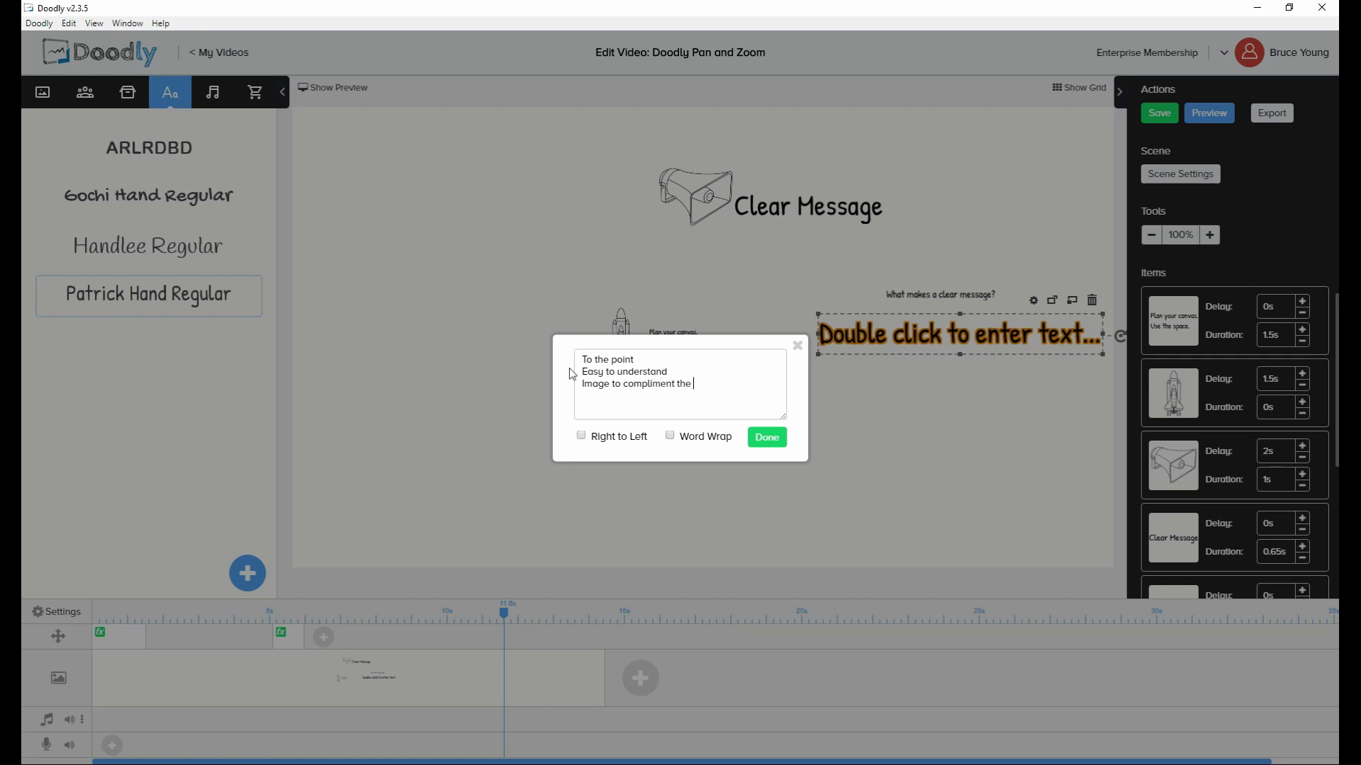
{"action": "type", "text": "text"}
{"action": "left_click", "coordinate": [773, 440]}
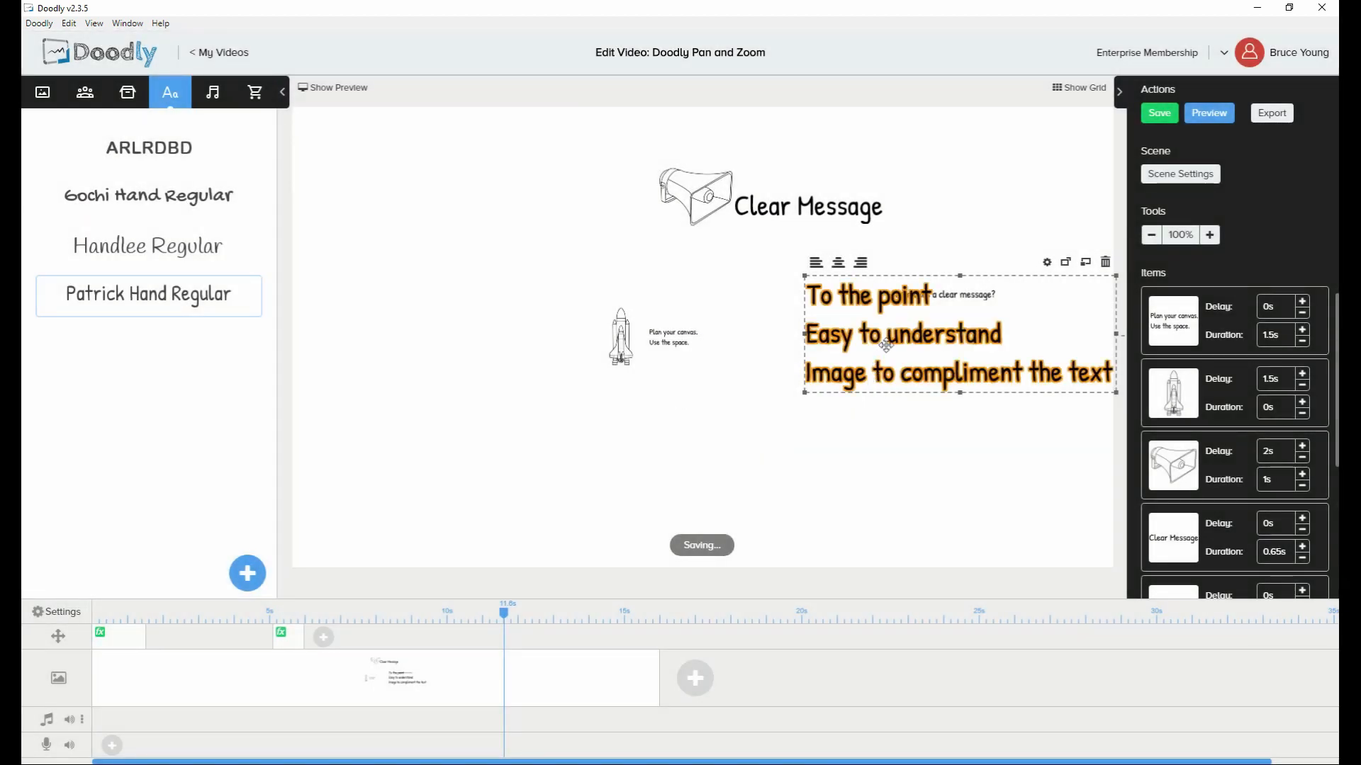
Shrink the three-line text to less than half its size and place it just beneath the question
{"action": "left_click_drag", "start_coordinate": [887, 341], "coordinate": [829, 390]}
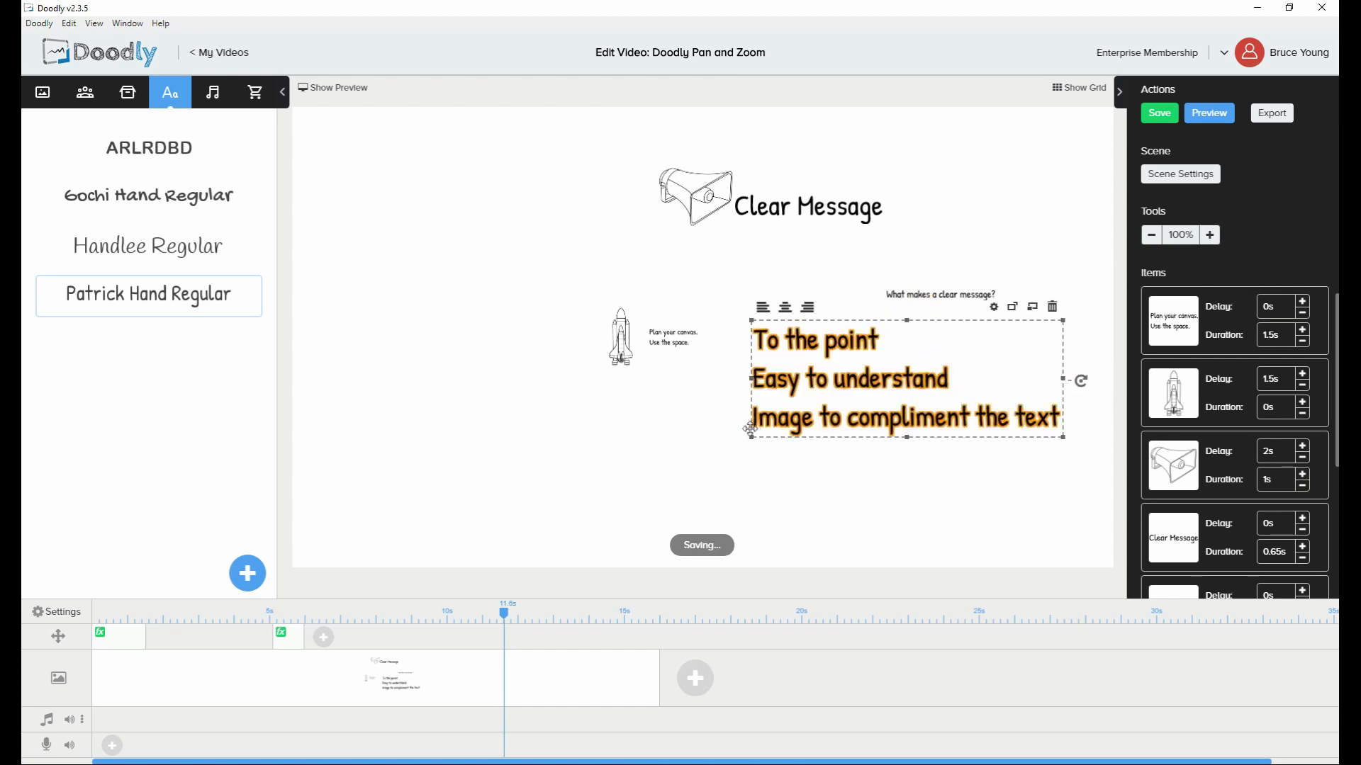
{"action": "left_click_drag", "start_coordinate": [753, 438], "coordinate": [935, 343]}
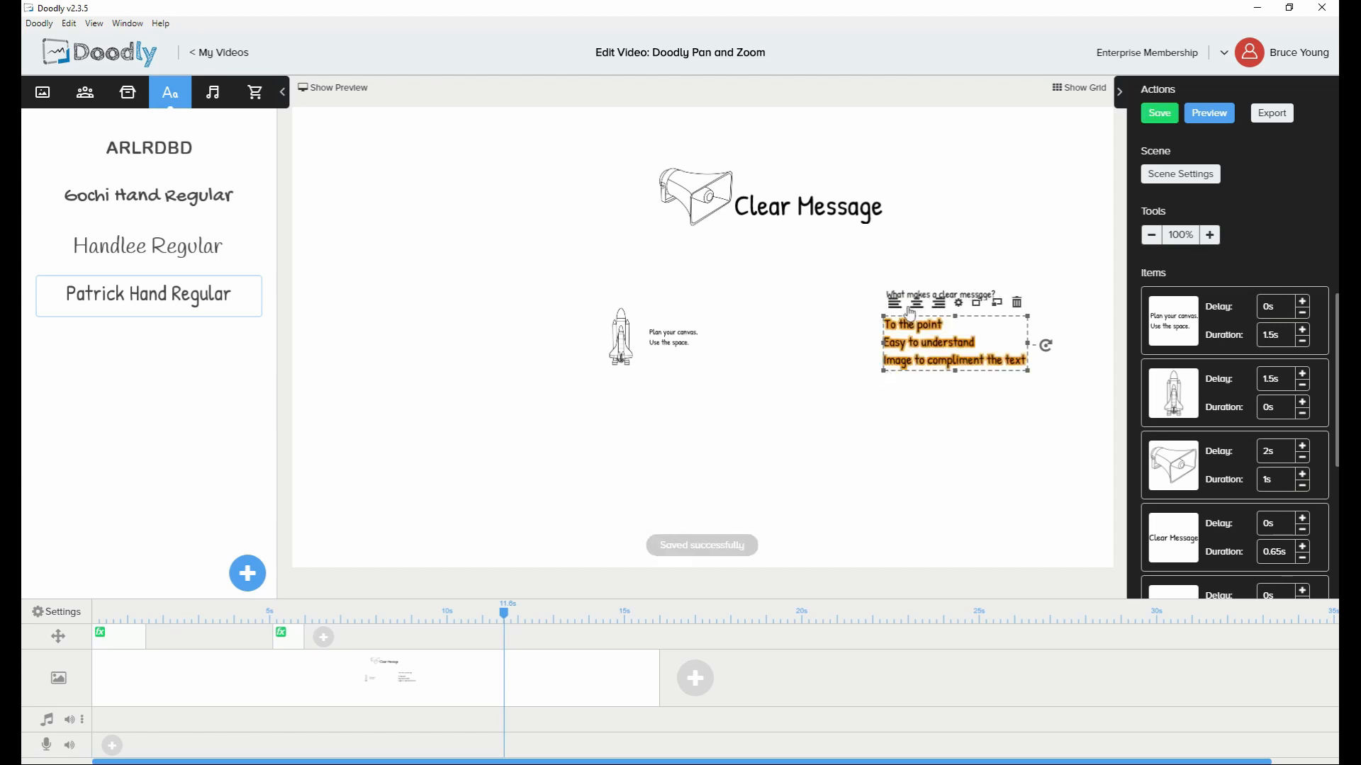
{"action": "left_click_drag", "start_coordinate": [949, 326], "coordinate": [958, 343]}
Enlarge the "What makes a clear message?" text slightly and move it left, beneath Clear Message
{"action": "left_click", "coordinate": [950, 300]}
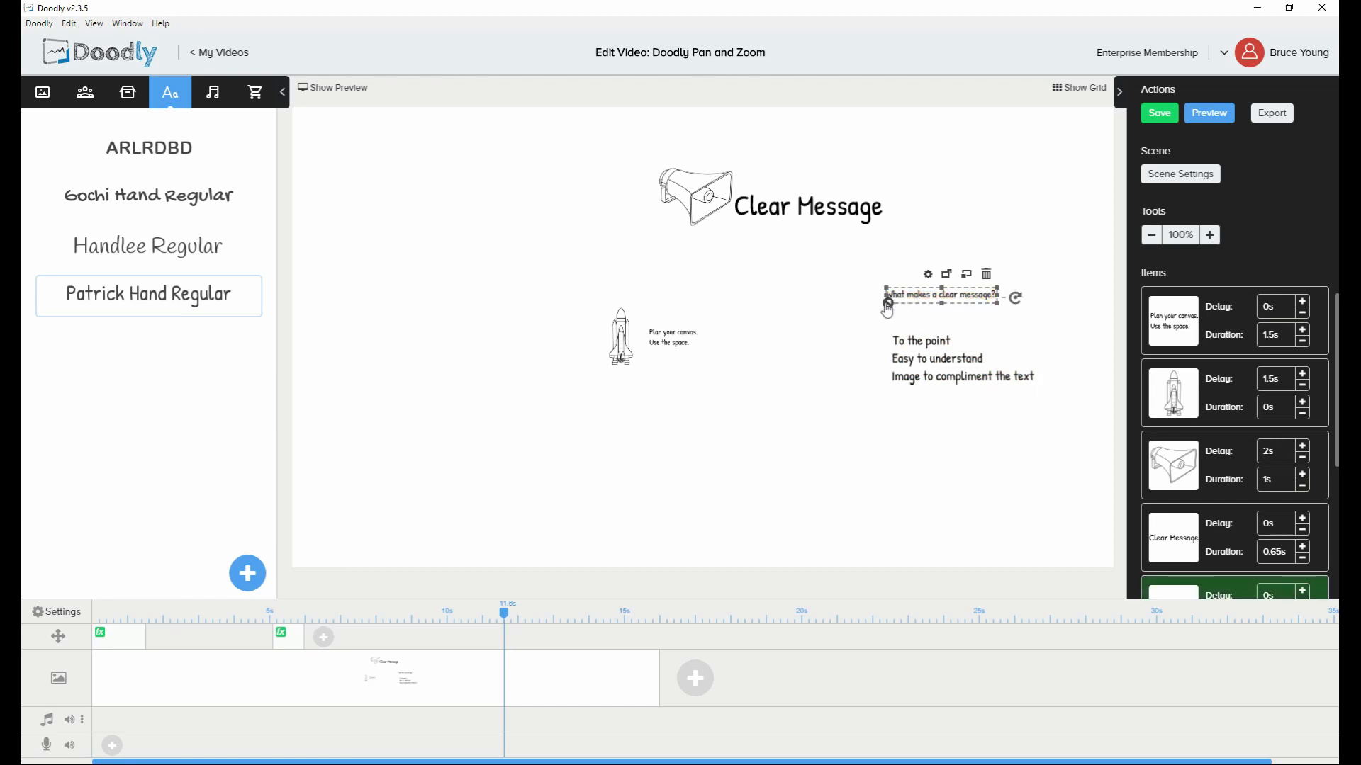
{"action": "left_click", "coordinate": [880, 313]}
{"action": "left_click", "coordinate": [906, 298]}
{"action": "left_click_drag", "start_coordinate": [888, 306], "coordinate": [827, 287]}
{"action": "double_click", "coordinate": [897, 293]}
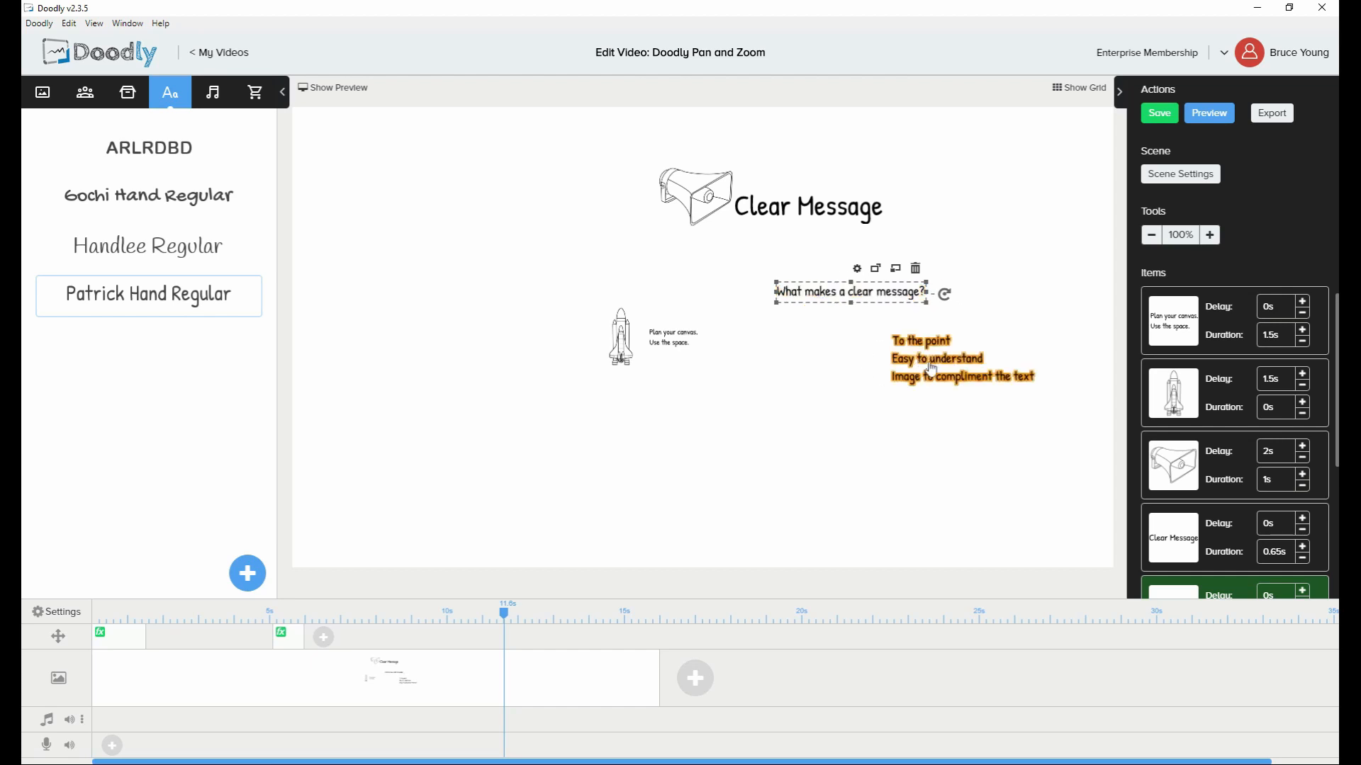
Move the three-line text close beneath the question, slightly indented from its left edge, leaving its asset settings at their current values
{"action": "left_click_drag", "start_coordinate": [932, 369], "coordinate": [820, 347]}
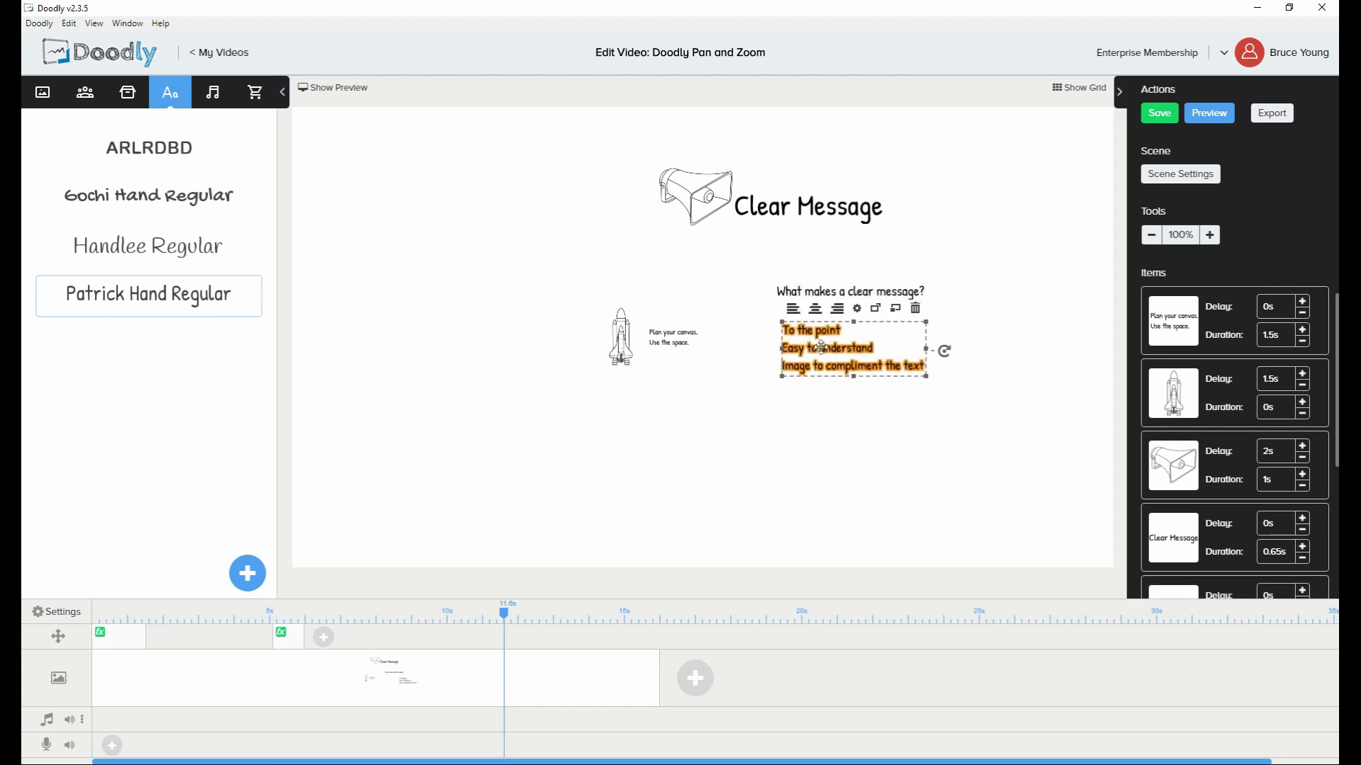
{"action": "left_click", "coordinate": [820, 291]}
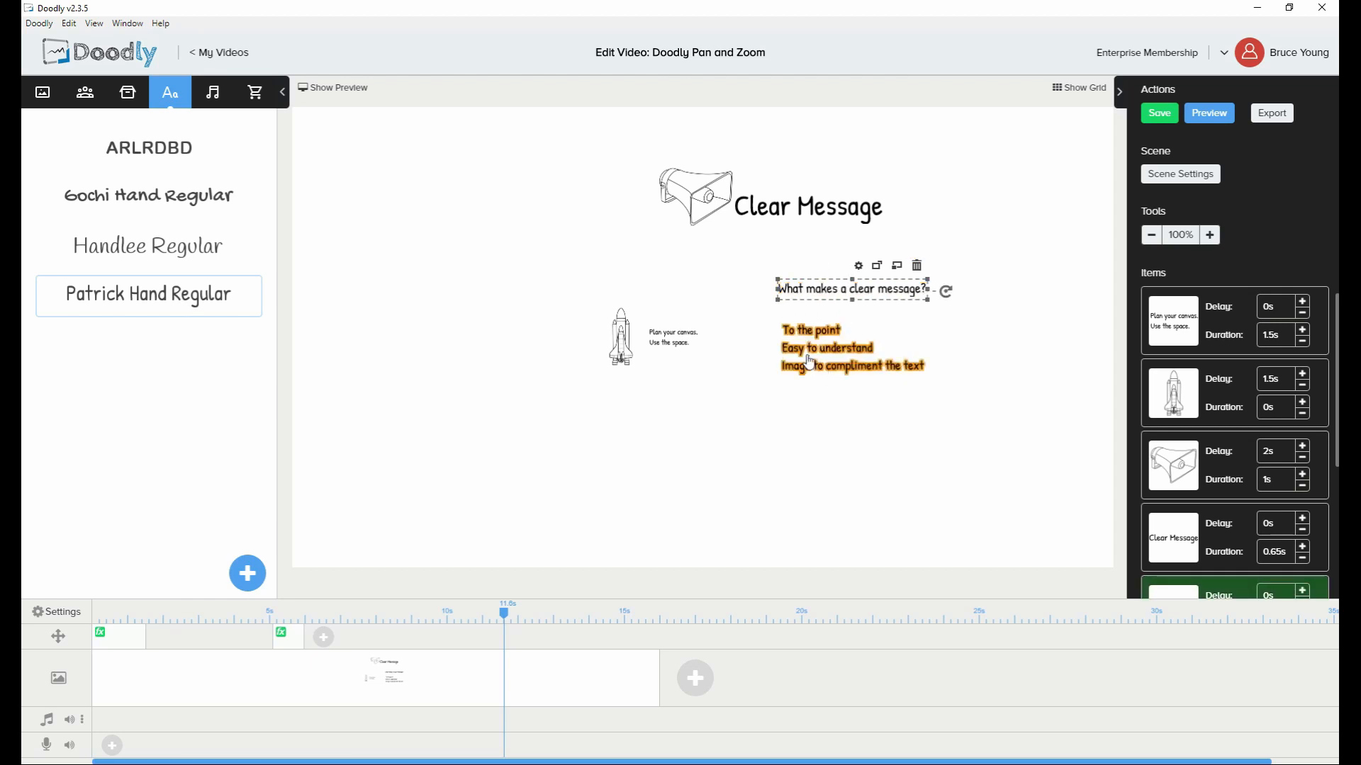
{"action": "left_click_drag", "start_coordinate": [811, 354], "coordinate": [842, 355]}
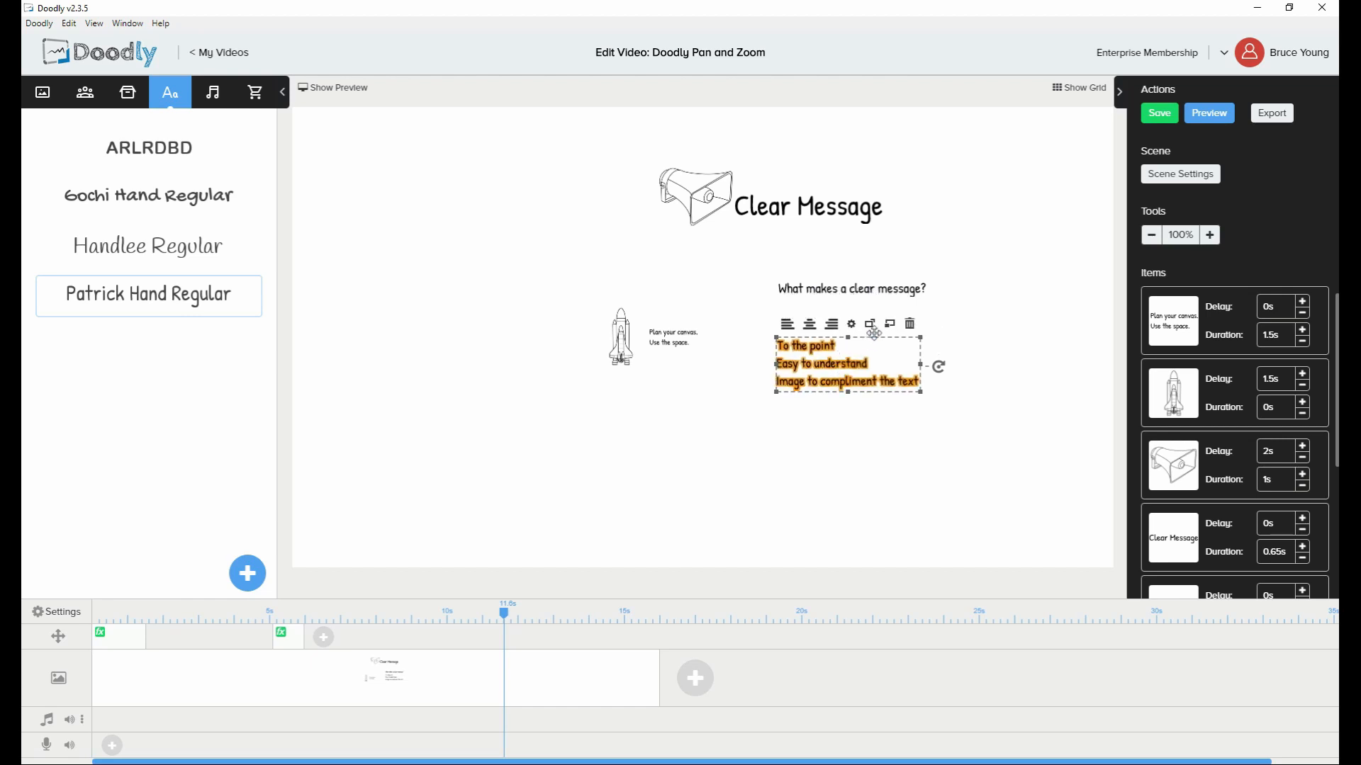
{"action": "left_click", "coordinate": [854, 323]}
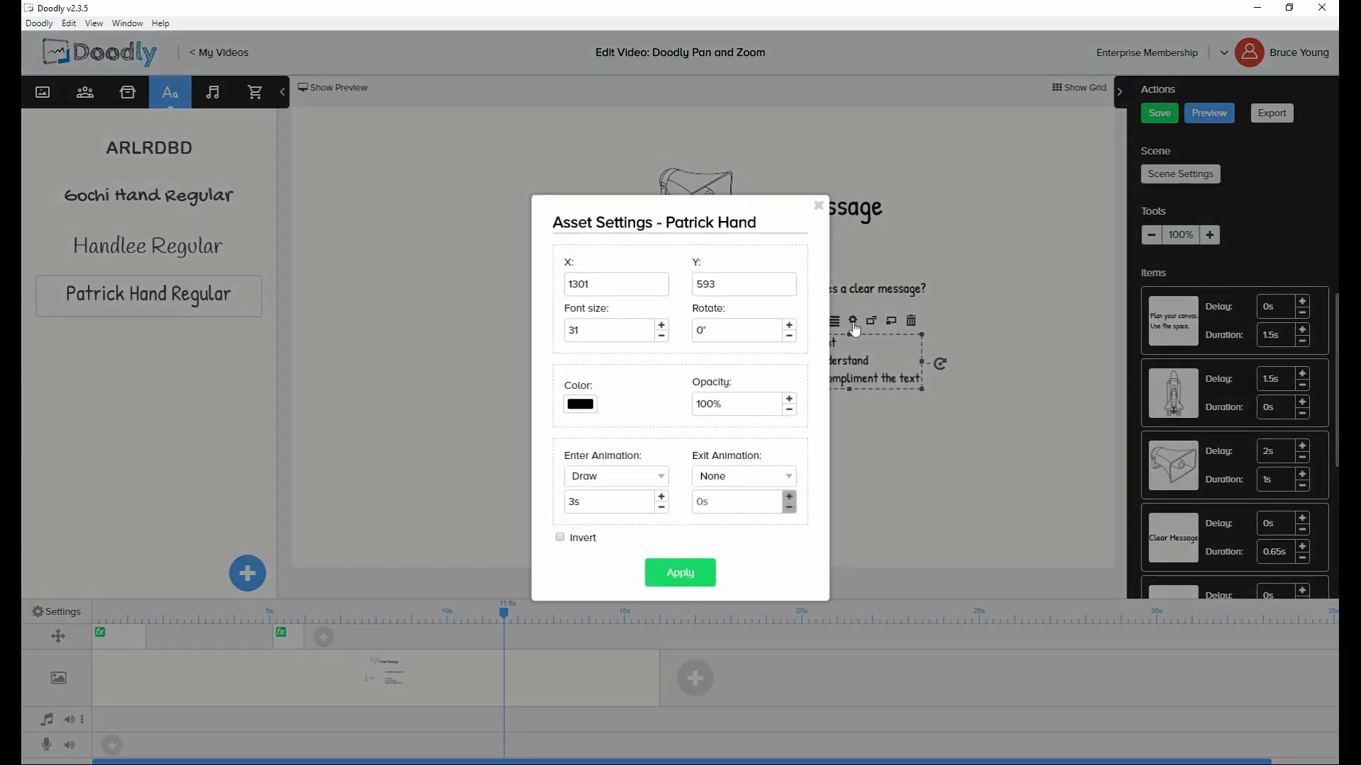
{"action": "left_click", "coordinate": [821, 207]}
{"action": "left_click_drag", "start_coordinate": [834, 367], "coordinate": [865, 336]}
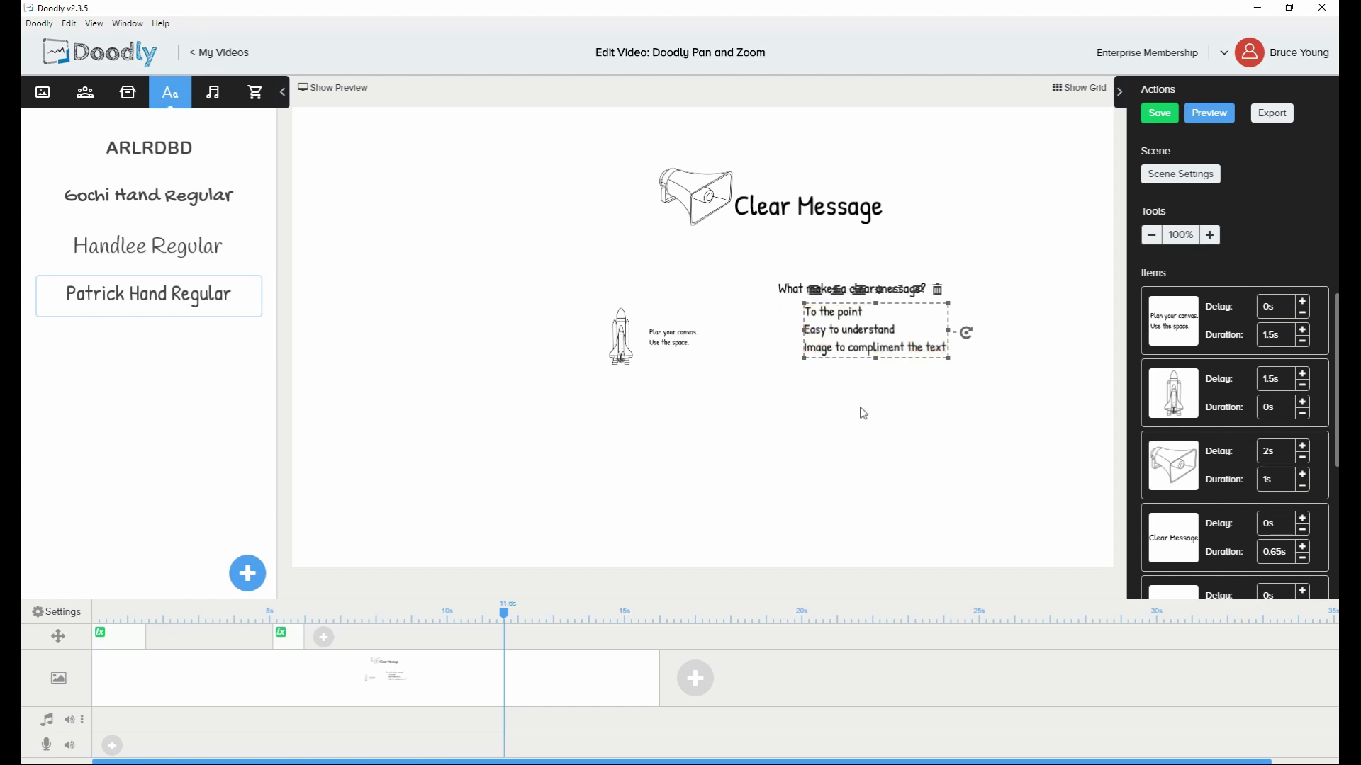
Search the props library for "notes"
{"action": "left_click", "coordinate": [122, 101]}
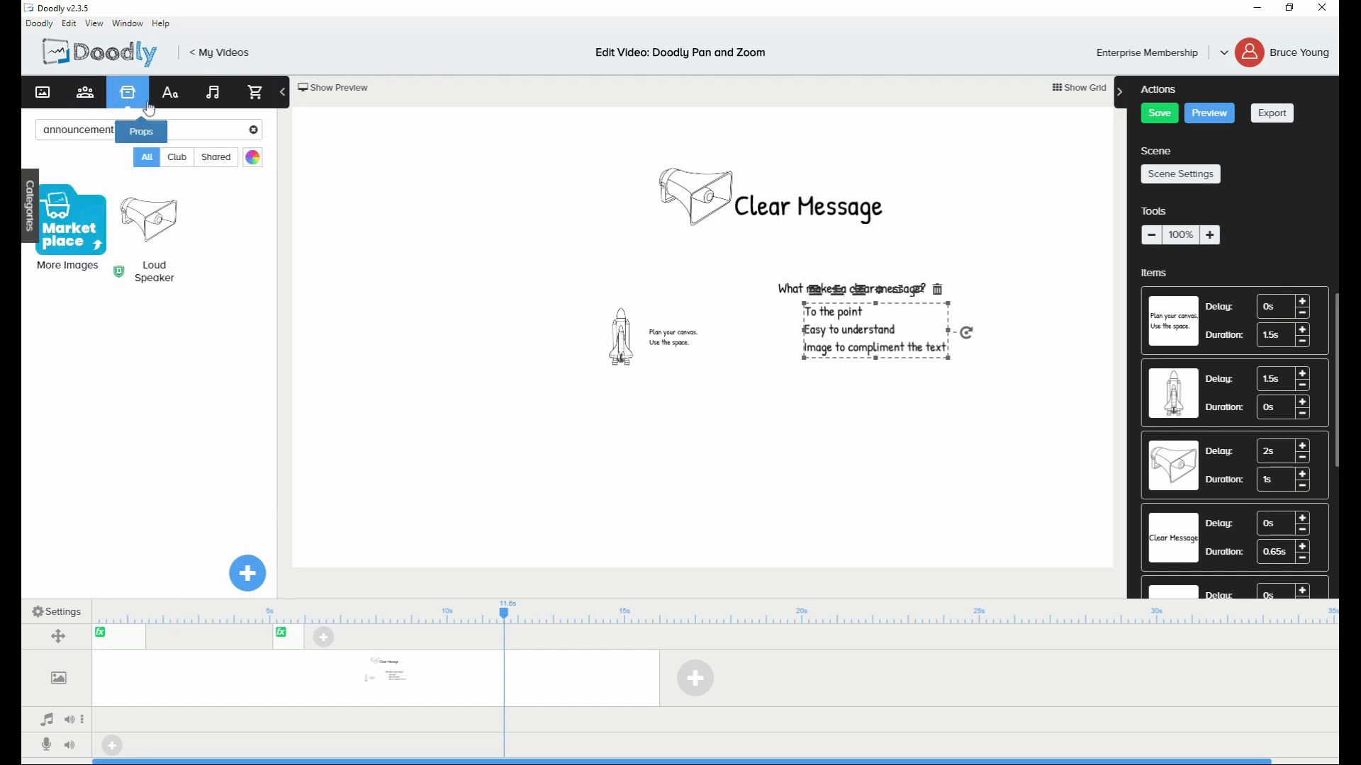
{"action": "left_click", "coordinate": [253, 131]}
{"action": "type", "text": "notes"}
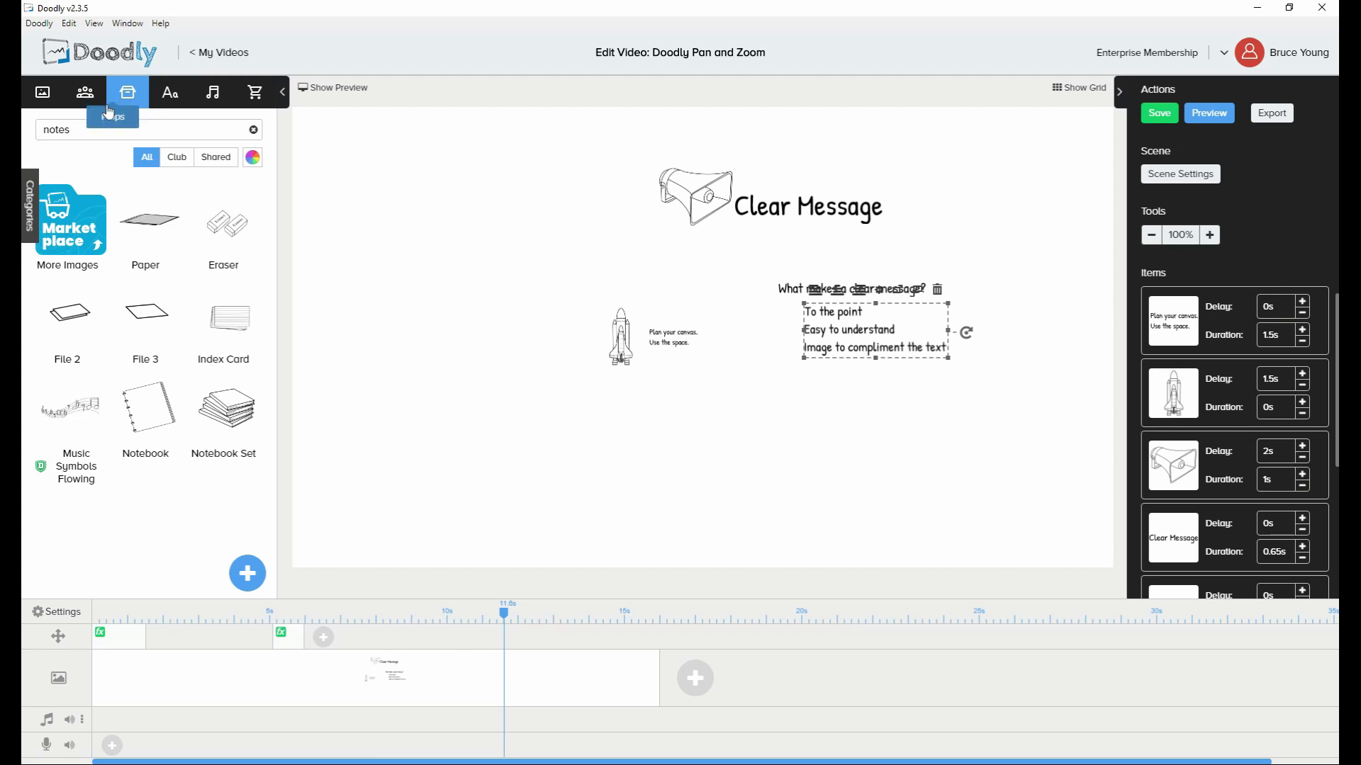
Search the characters library for "notes" and, as a second search, for "writing"
{"action": "left_click", "coordinate": [85, 92]}
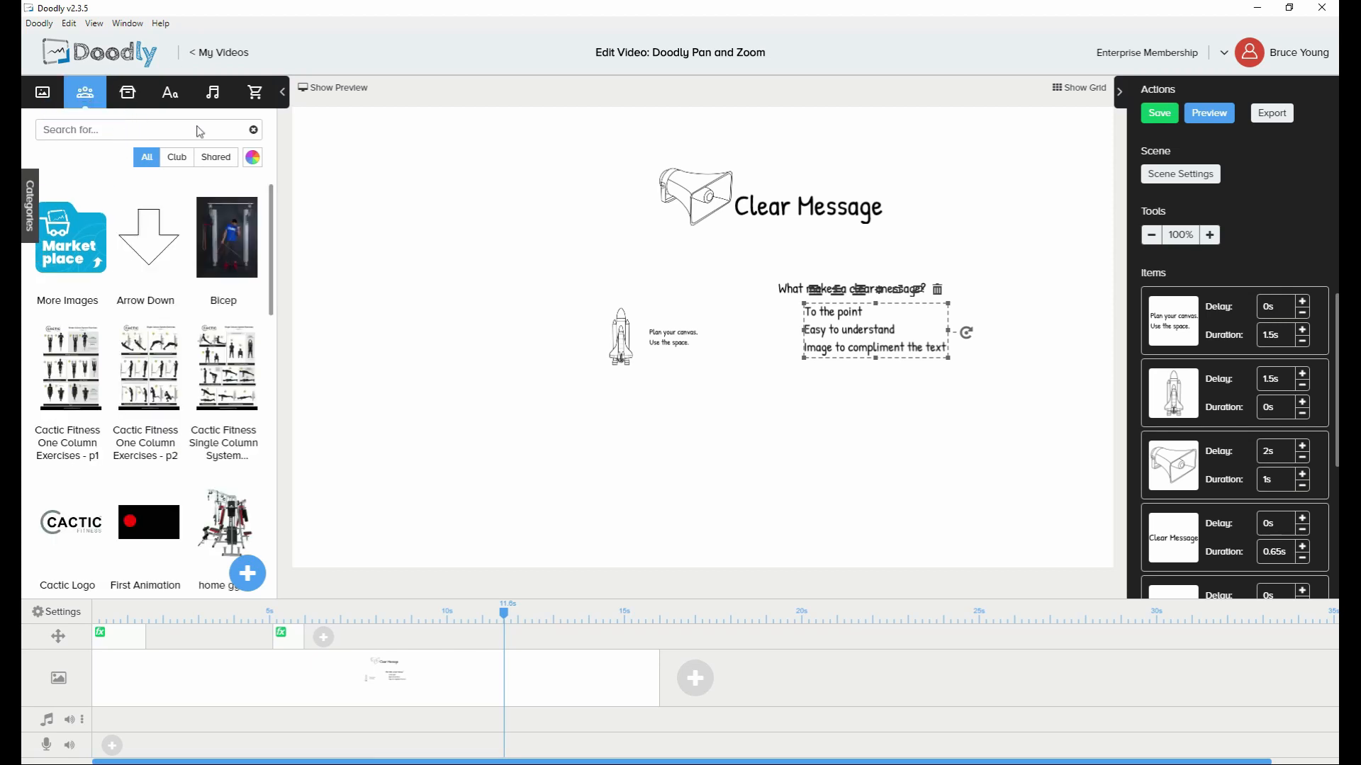
{"action": "left_click", "coordinate": [136, 135]}
{"action": "type", "text": "notes"}
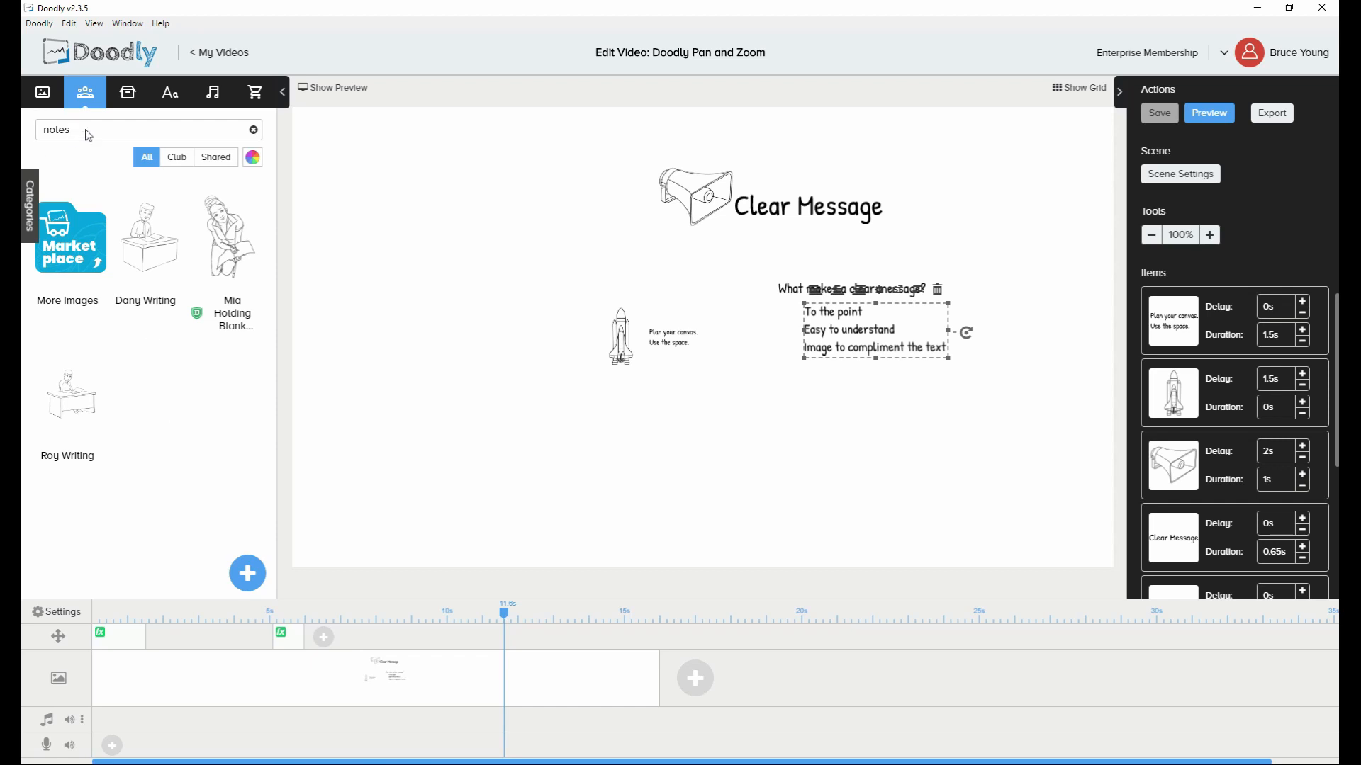
{"action": "double_click", "coordinate": [45, 135]}
{"action": "type", "text": "writing"}
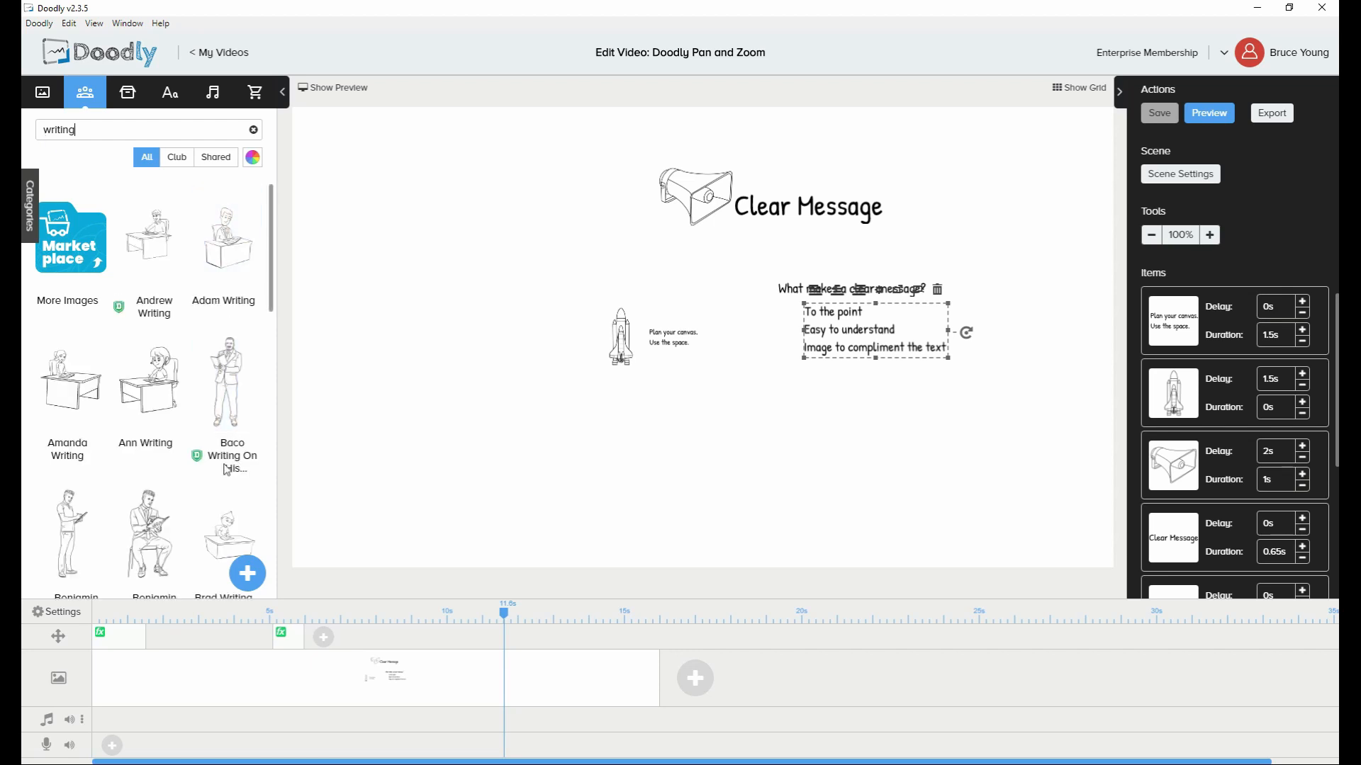
Add the Ryo Doctor character from the "writing" results to the canvas, near the message text
{"action": "scroll", "coordinate": [227, 470], "scroll_direction": "down", "scroll_amount": 10}
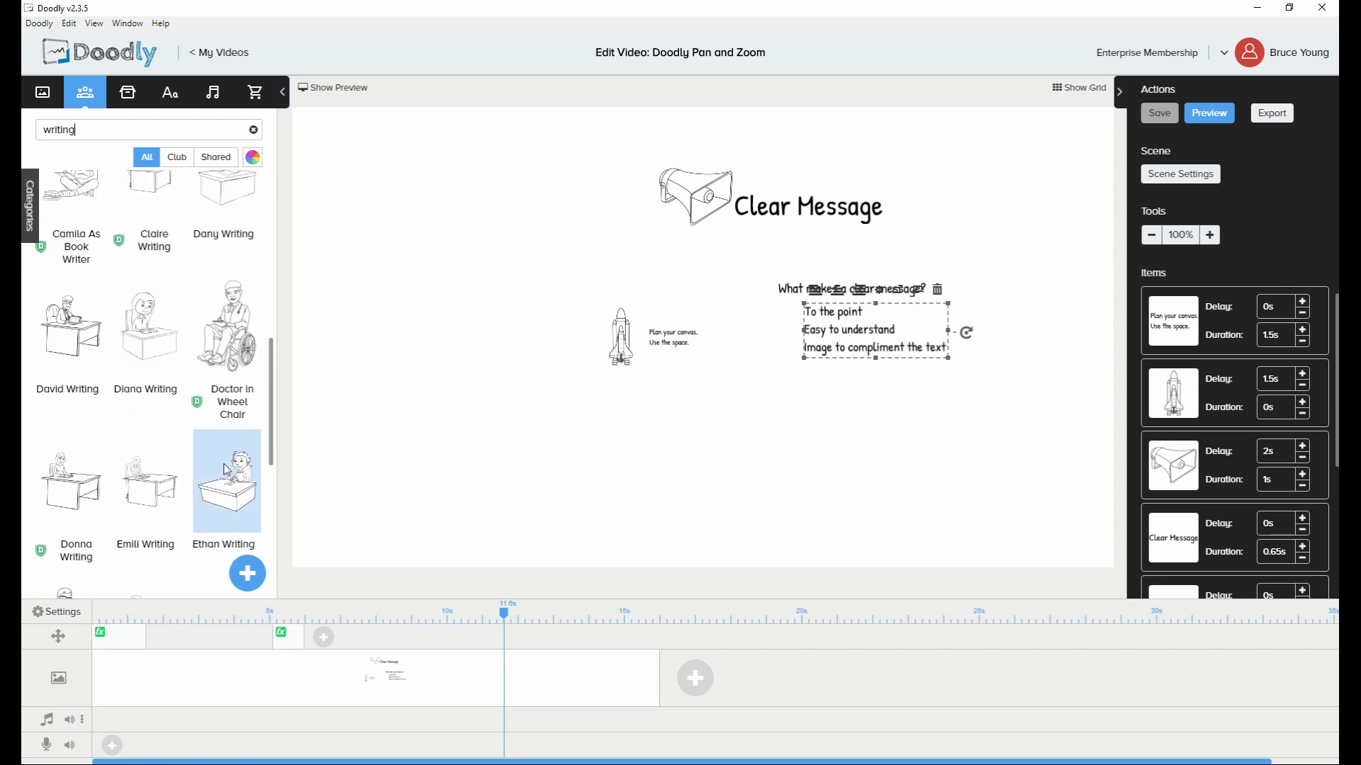
{"action": "scroll", "coordinate": [160, 472], "scroll_direction": "down", "scroll_amount": 9}
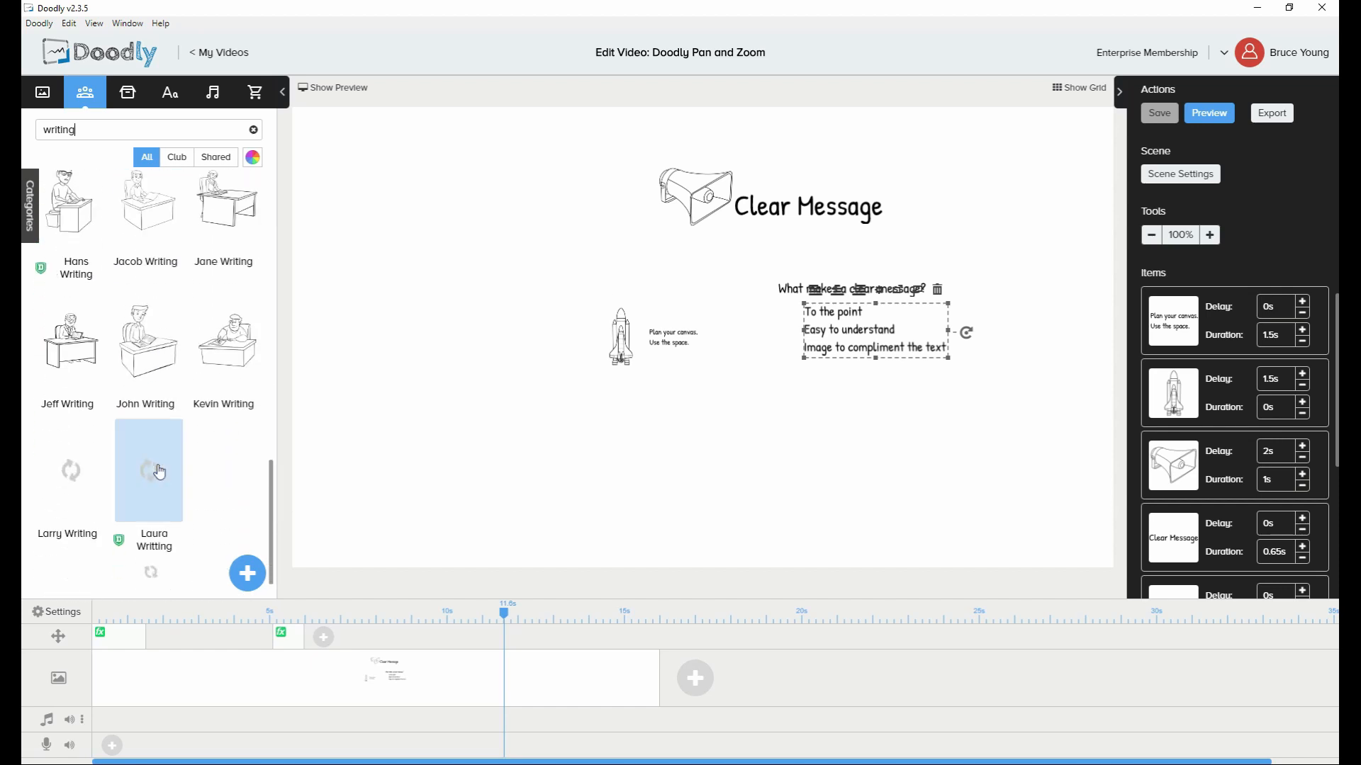
{"action": "scroll", "coordinate": [188, 469], "scroll_direction": "down", "scroll_amount": 6}
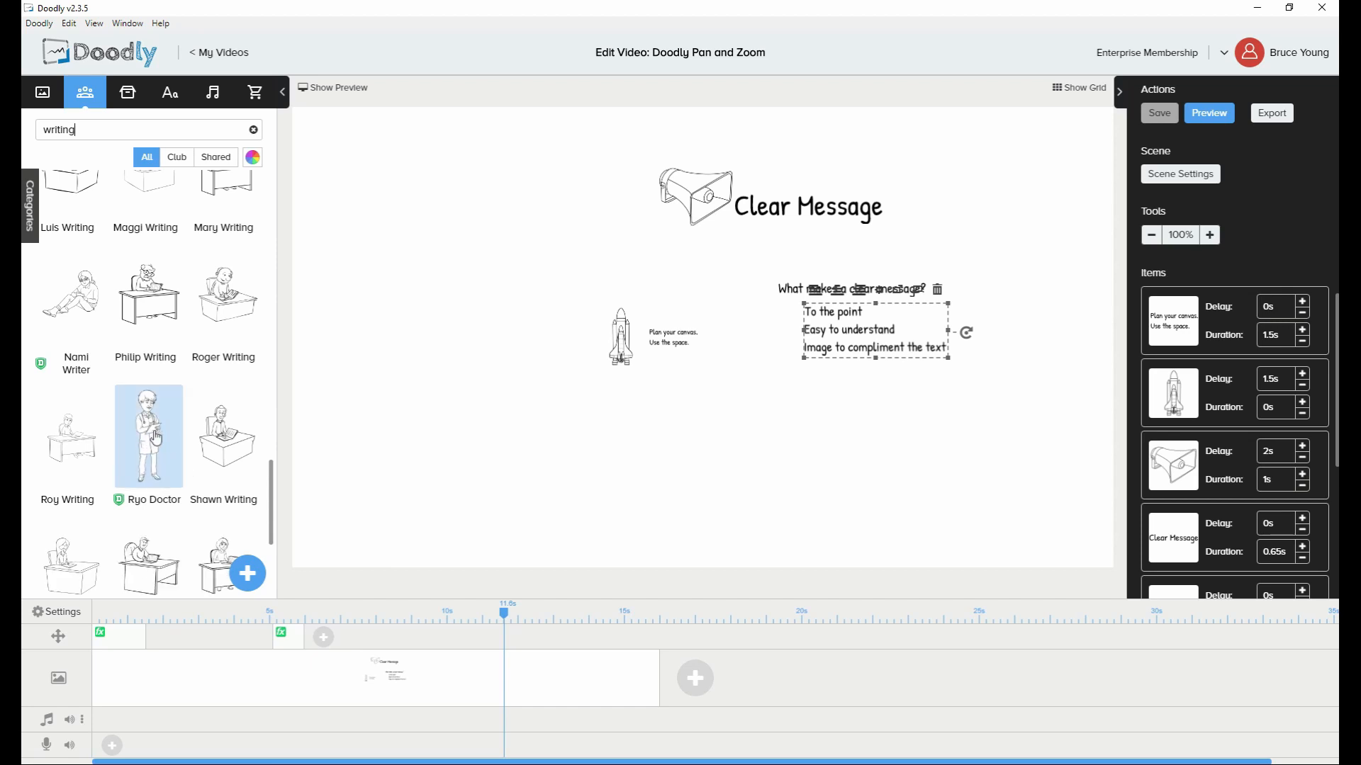
{"action": "left_click_drag", "start_coordinate": [156, 438], "coordinate": [771, 375]}
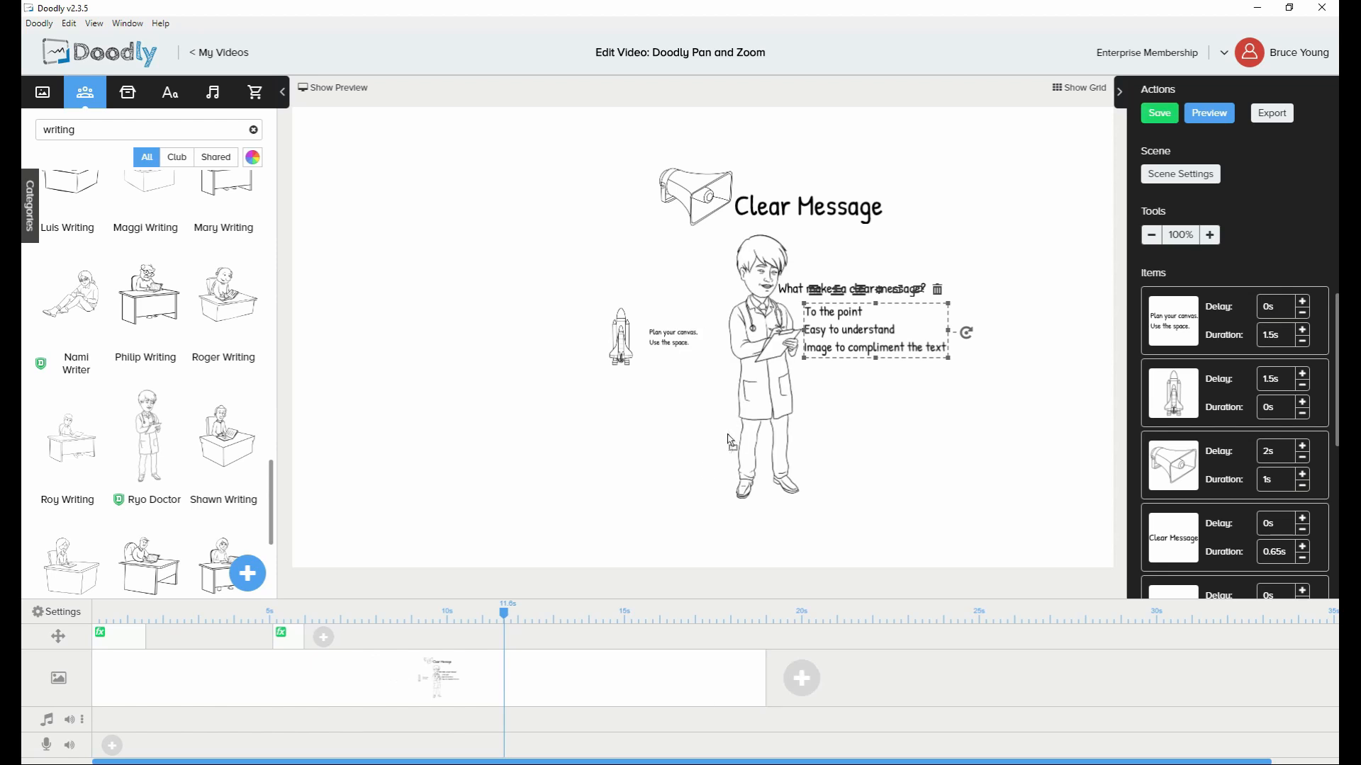
Shrink the doctor to less than half its size and place it just left of the question and three-line text
{"action": "left_click", "coordinate": [764, 283]}
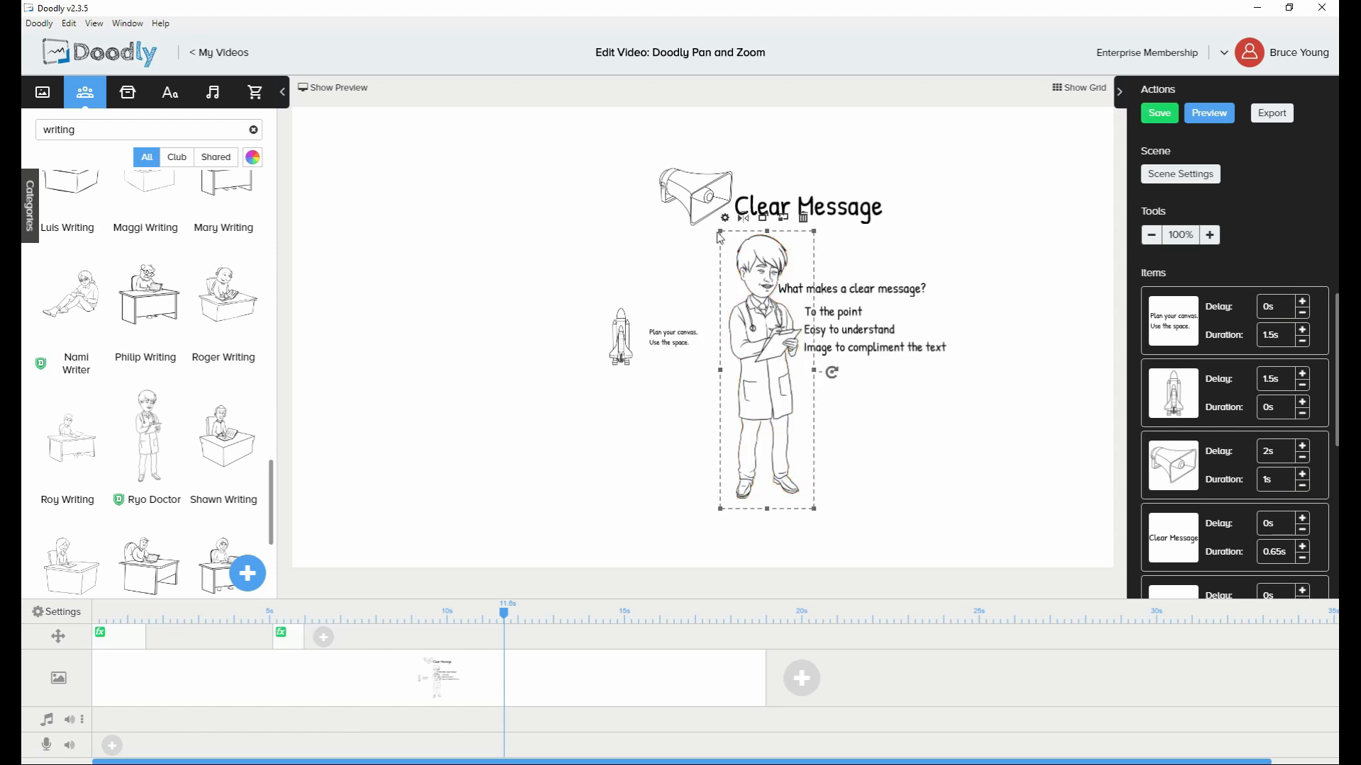
{"action": "left_click_drag", "start_coordinate": [720, 236], "coordinate": [779, 328]}
{"action": "left_click_drag", "start_coordinate": [797, 417], "coordinate": [779, 330]}
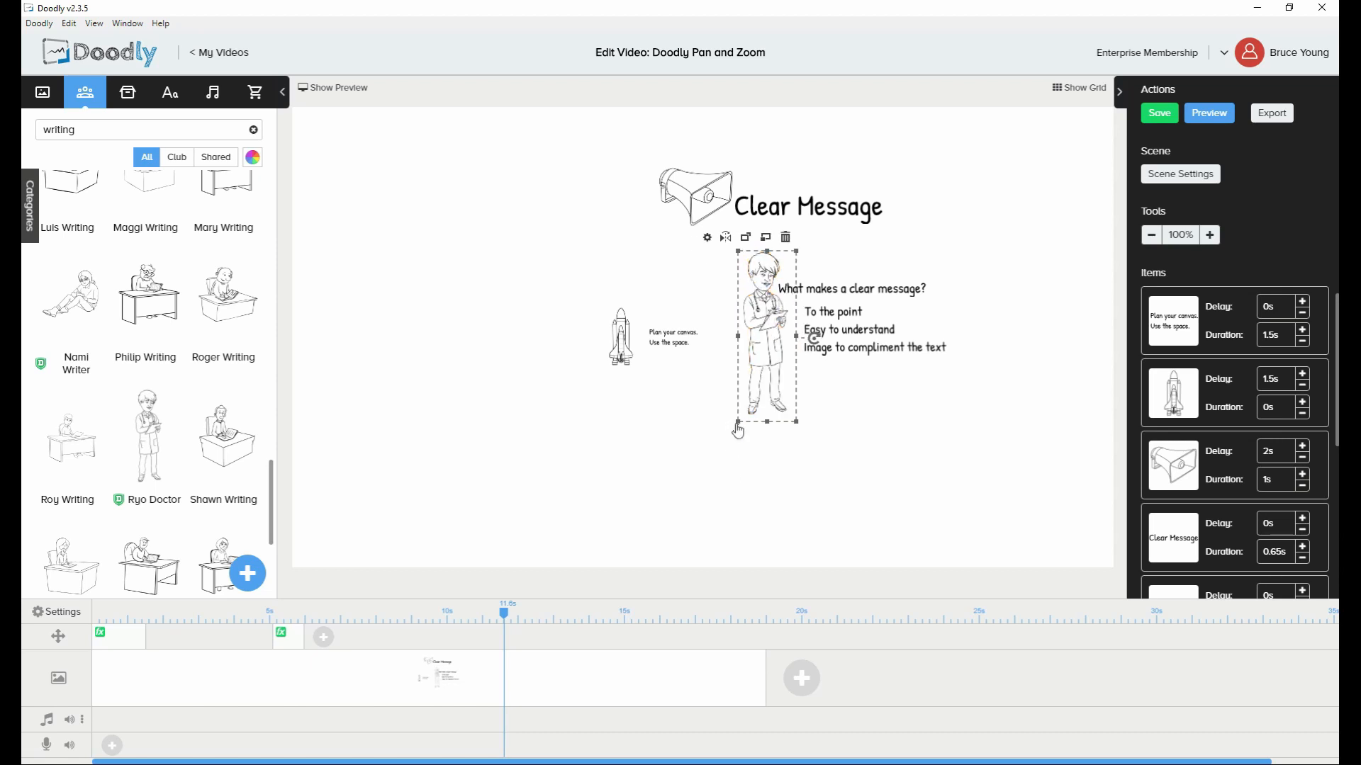
{"action": "left_click_drag", "start_coordinate": [739, 424], "coordinate": [755, 364]}
{"action": "left_click_drag", "start_coordinate": [783, 303], "coordinate": [760, 348]}
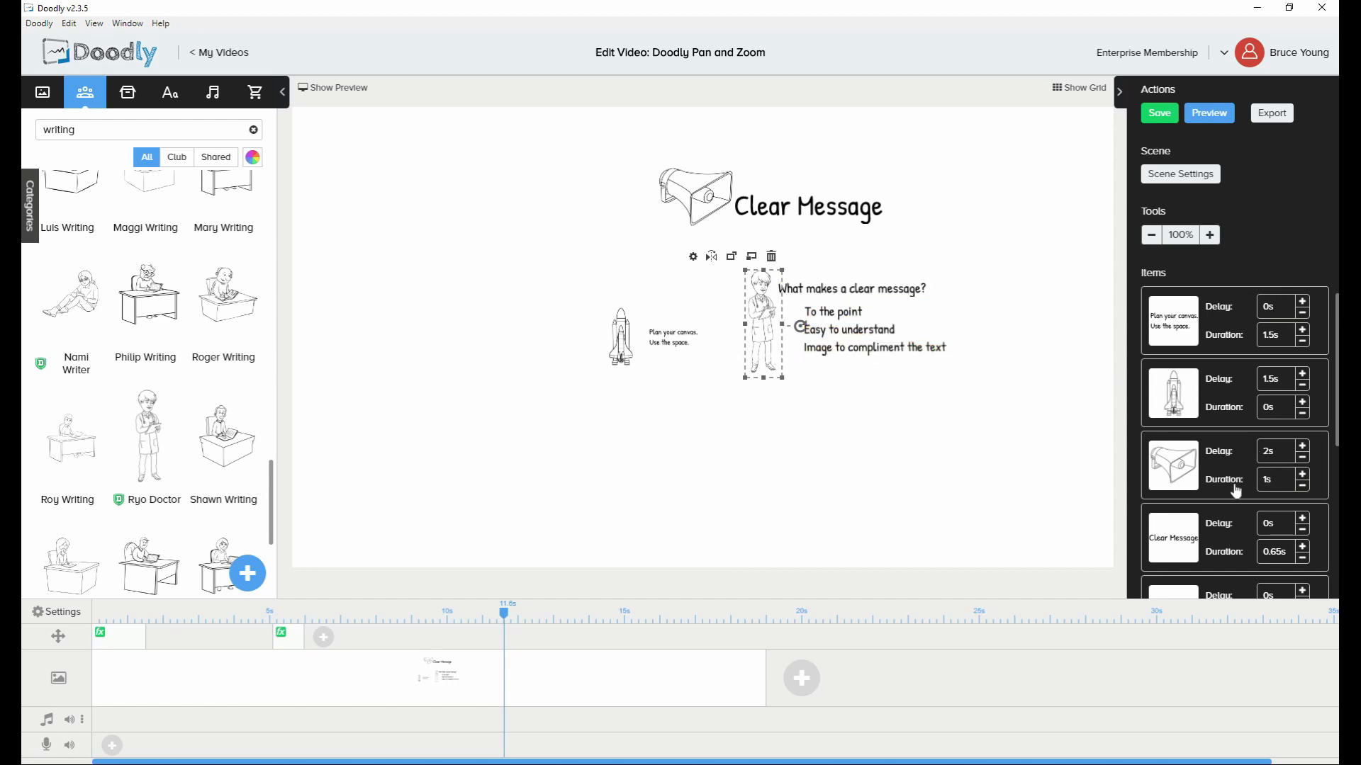
Check the durations of the latest items and preview the video up to the Clear Message section
{"action": "scroll", "coordinate": [1245, 496], "scroll_direction": "down", "scroll_amount": 5}
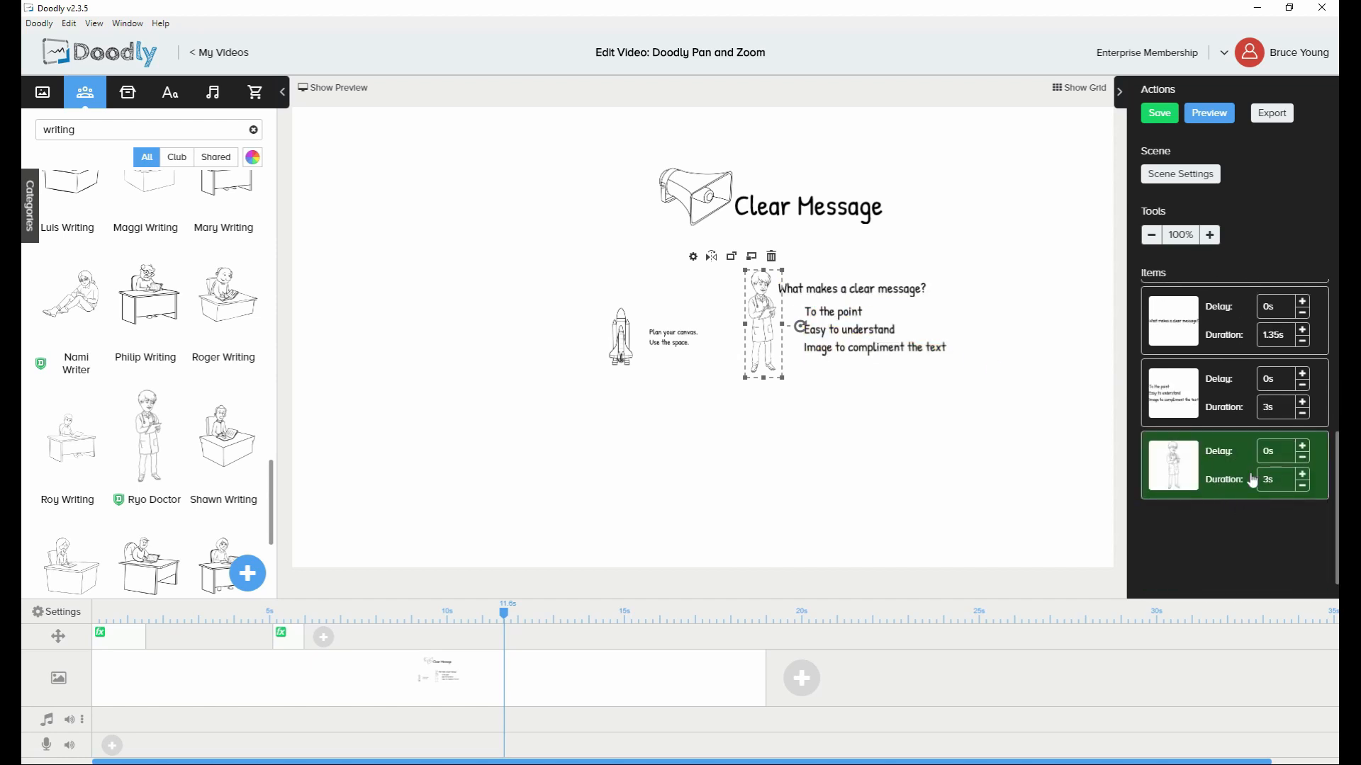
{"action": "scroll", "coordinate": [1243, 489], "scroll_direction": "up", "scroll_amount": 1}
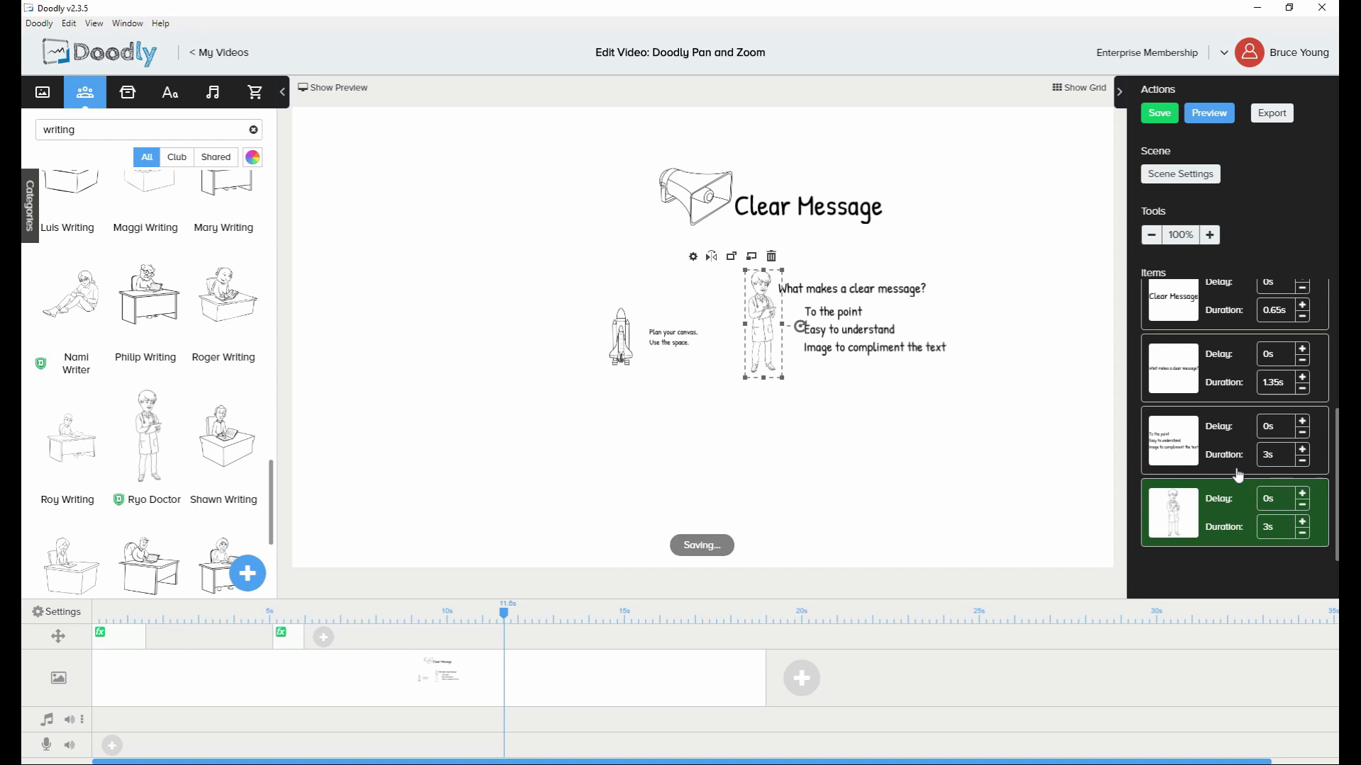
{"action": "left_click", "coordinate": [1273, 460]}
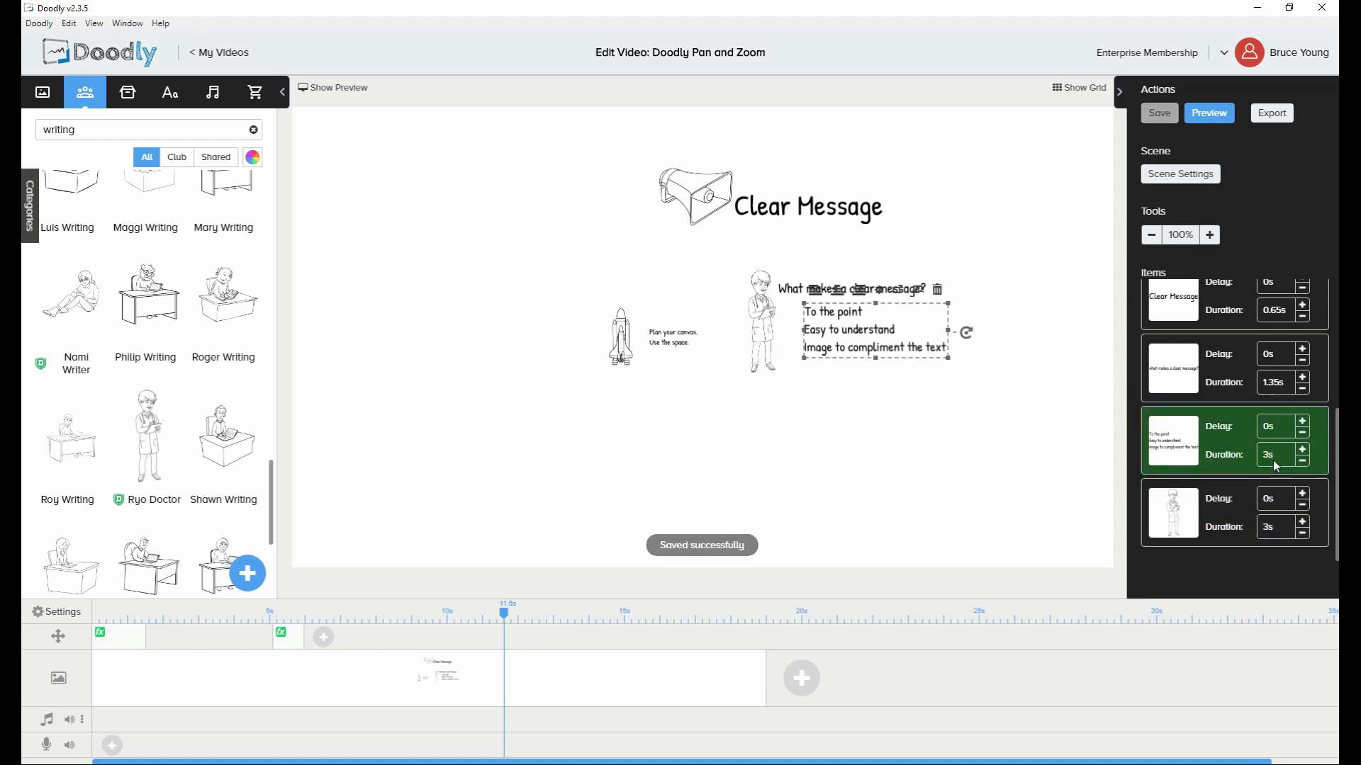
{"action": "scroll", "coordinate": [748, 629], "scroll_direction": "down", "scroll_amount": 1}
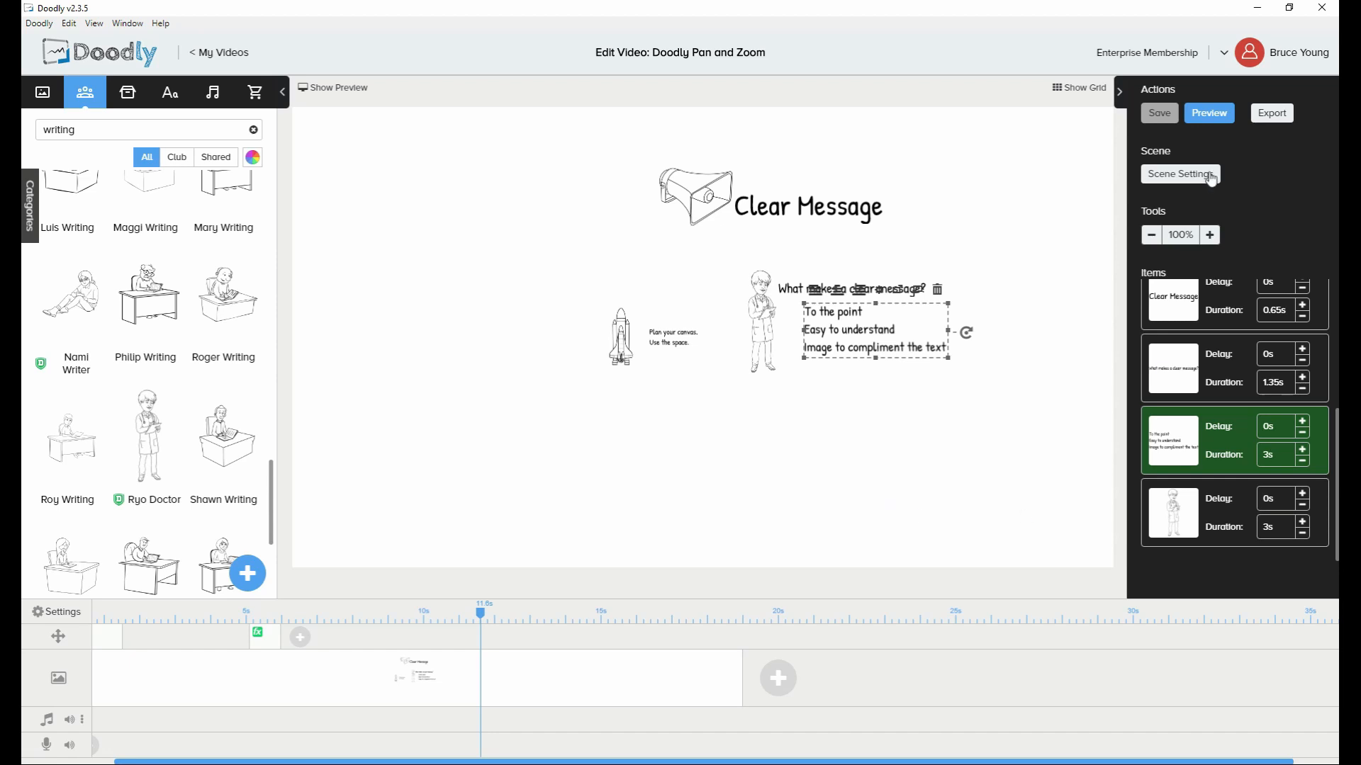
{"action": "left_click", "coordinate": [1219, 122]}
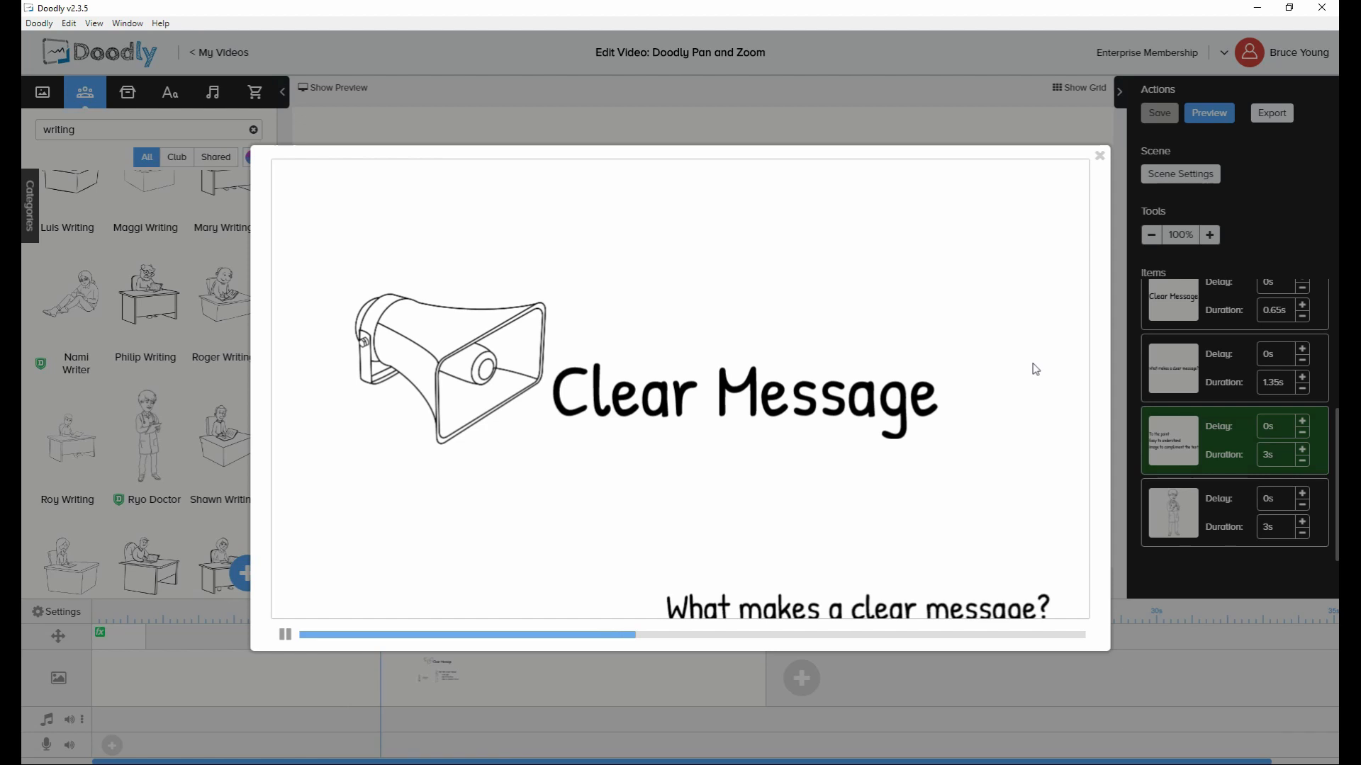
{"action": "left_click", "coordinate": [1099, 156]}
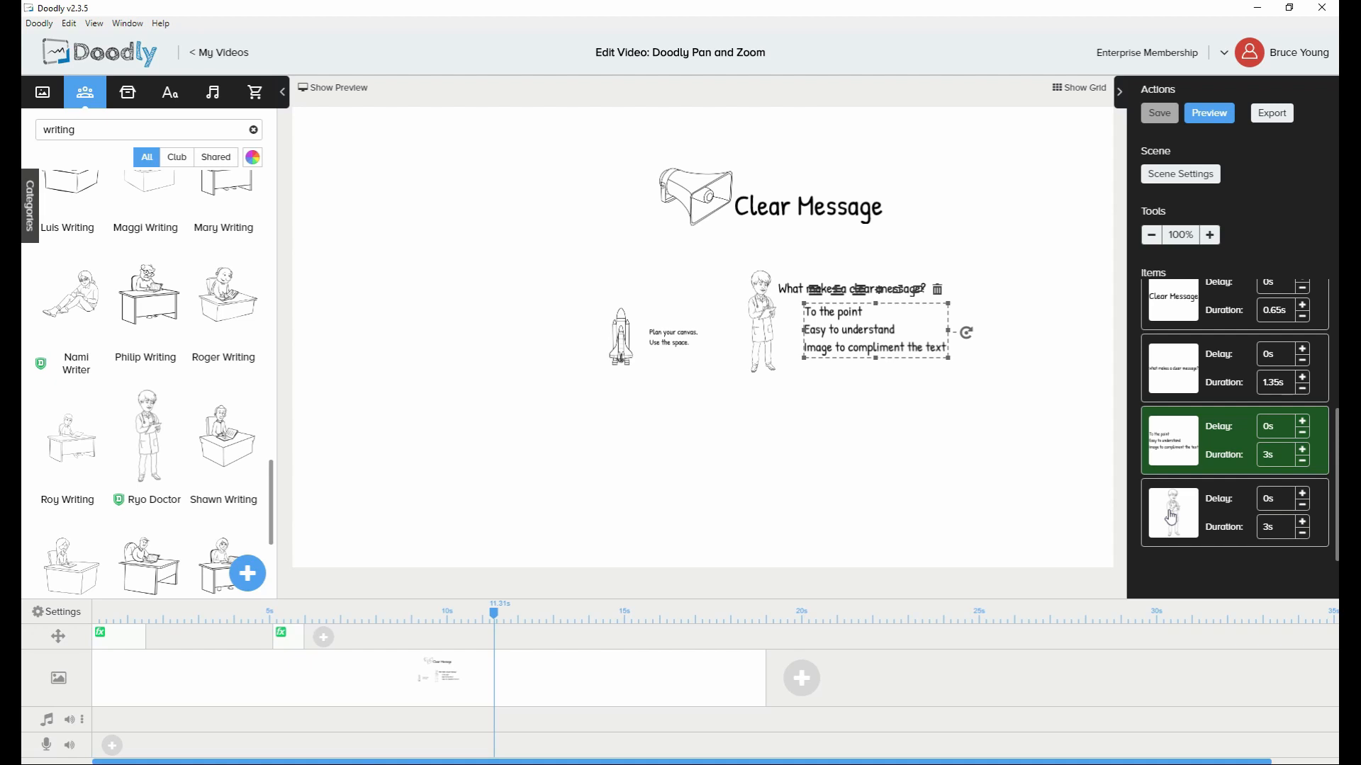
Add a pan and zoom at about 14 s whose end frame tightly encloses the doctor, the question and the three-line text
{"action": "left_click", "coordinate": [590, 639]}
{"action": "left_click", "coordinate": [627, 657]}
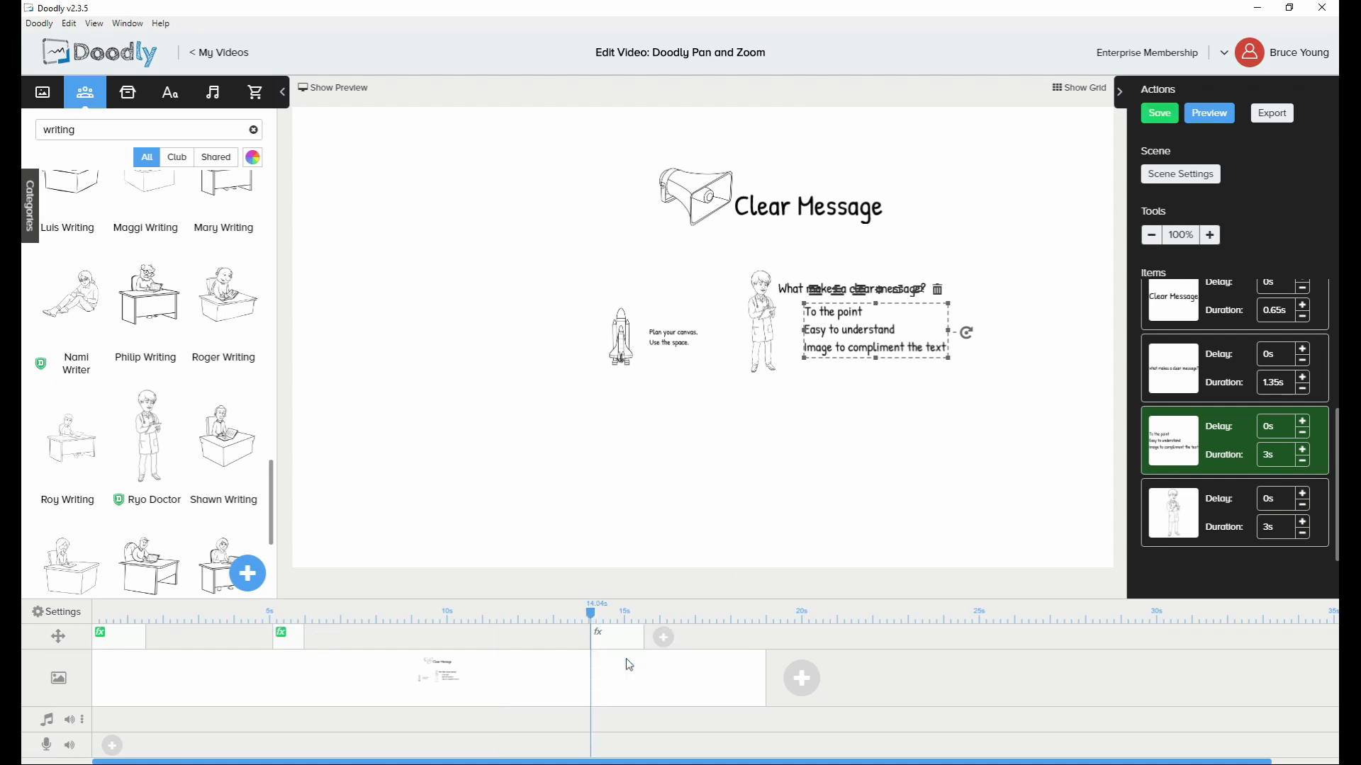
{"action": "left_click", "coordinate": [606, 641]}
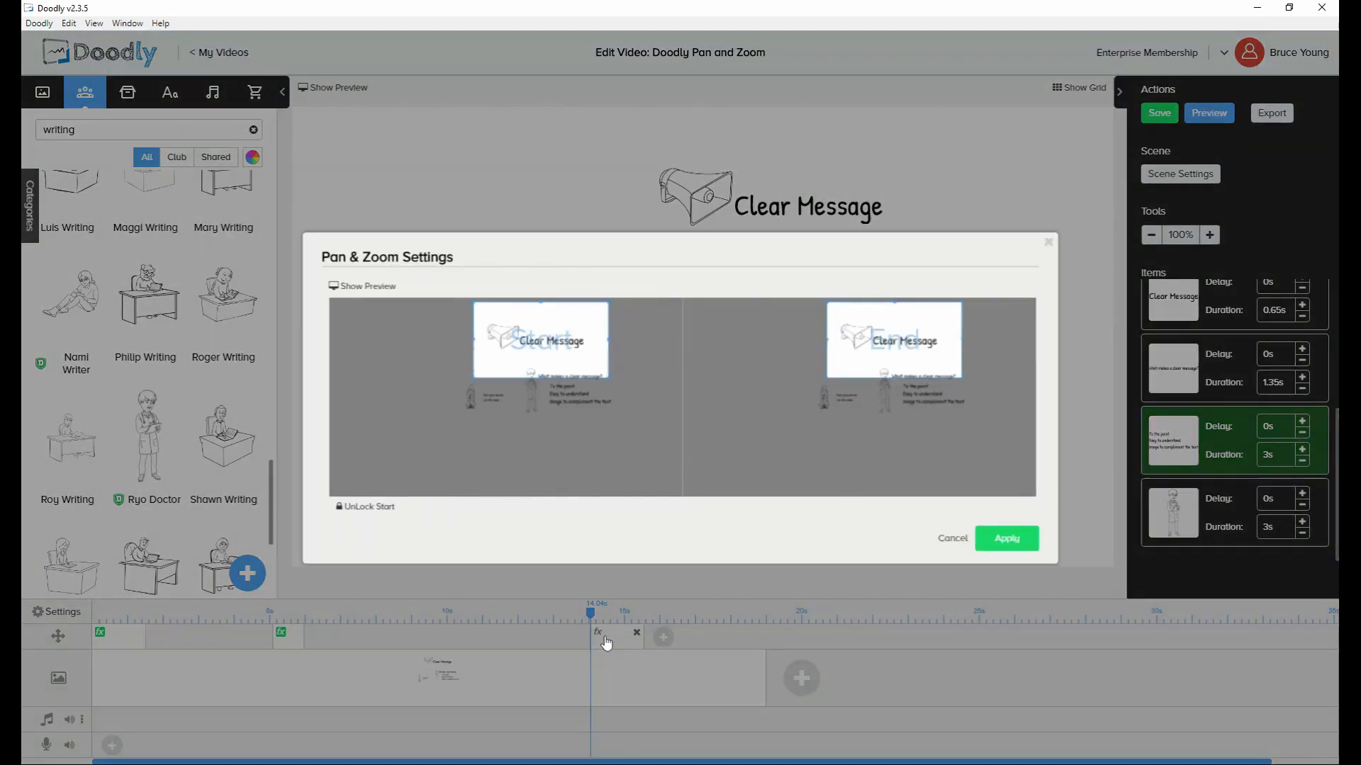
{"action": "left_click_drag", "start_coordinate": [934, 360], "coordinate": [964, 411]}
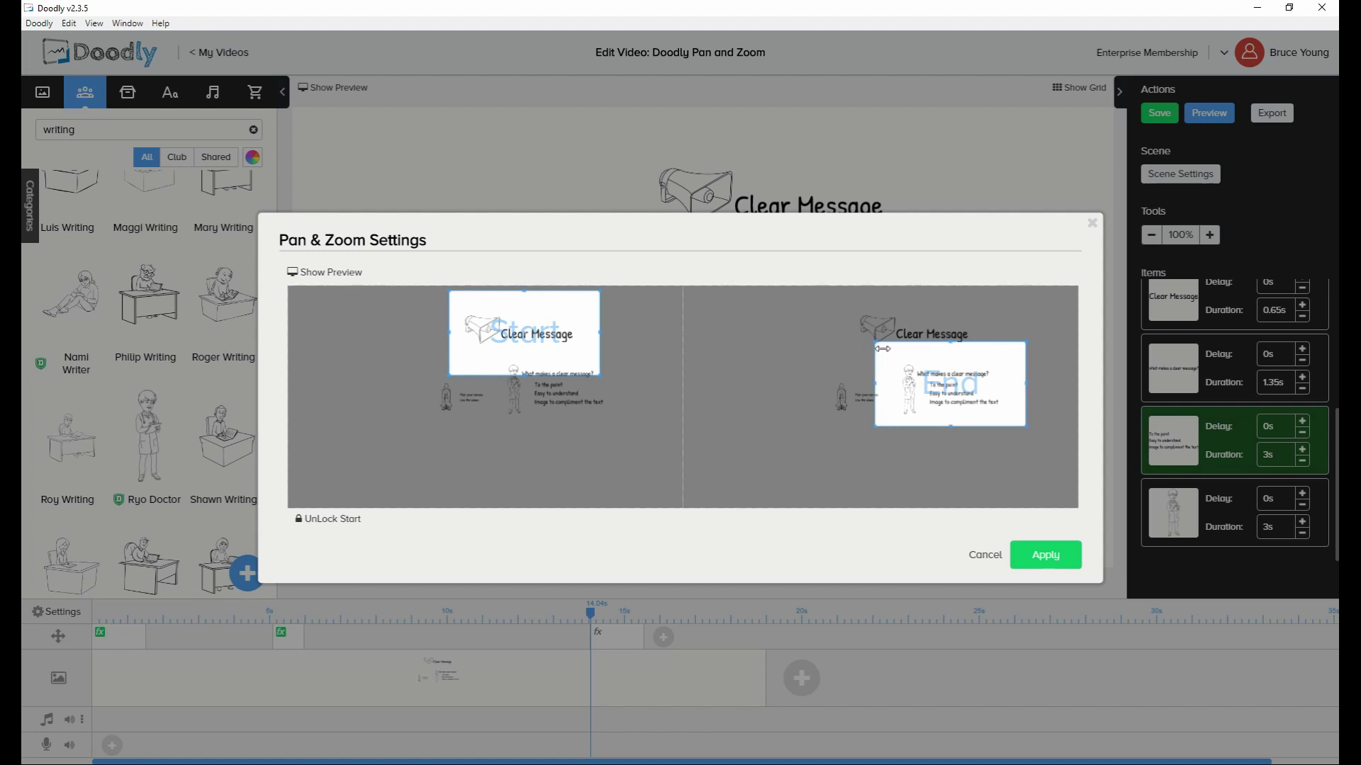
{"action": "left_click_drag", "start_coordinate": [882, 349], "coordinate": [899, 355]}
{"action": "left_click_drag", "start_coordinate": [972, 408], "coordinate": [967, 403]}
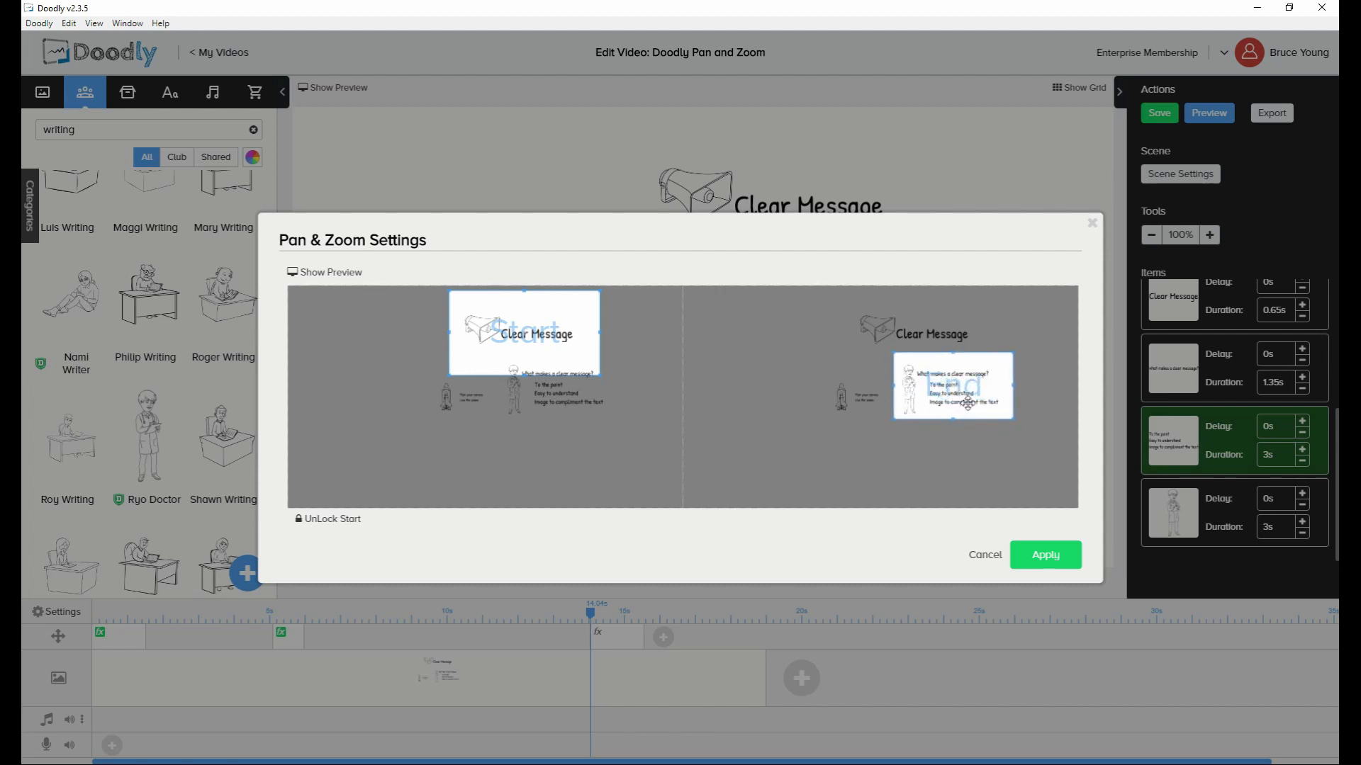
{"action": "left_click", "coordinate": [1044, 561]}
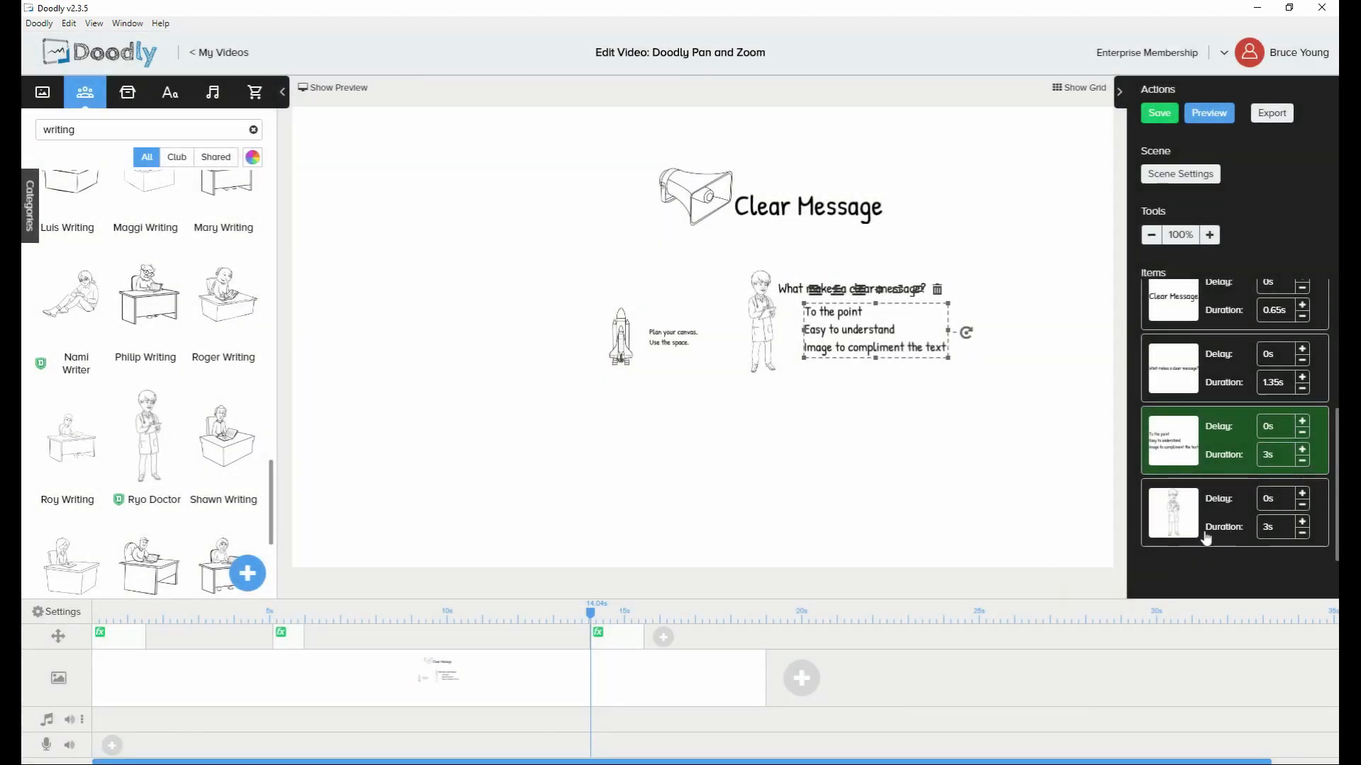
Move the doctor ahead of the question in the item order and shift the third pan and zoom earlier, to about 12.7 s
{"action": "left_click_drag", "start_coordinate": [1192, 535], "coordinate": [1169, 408]}
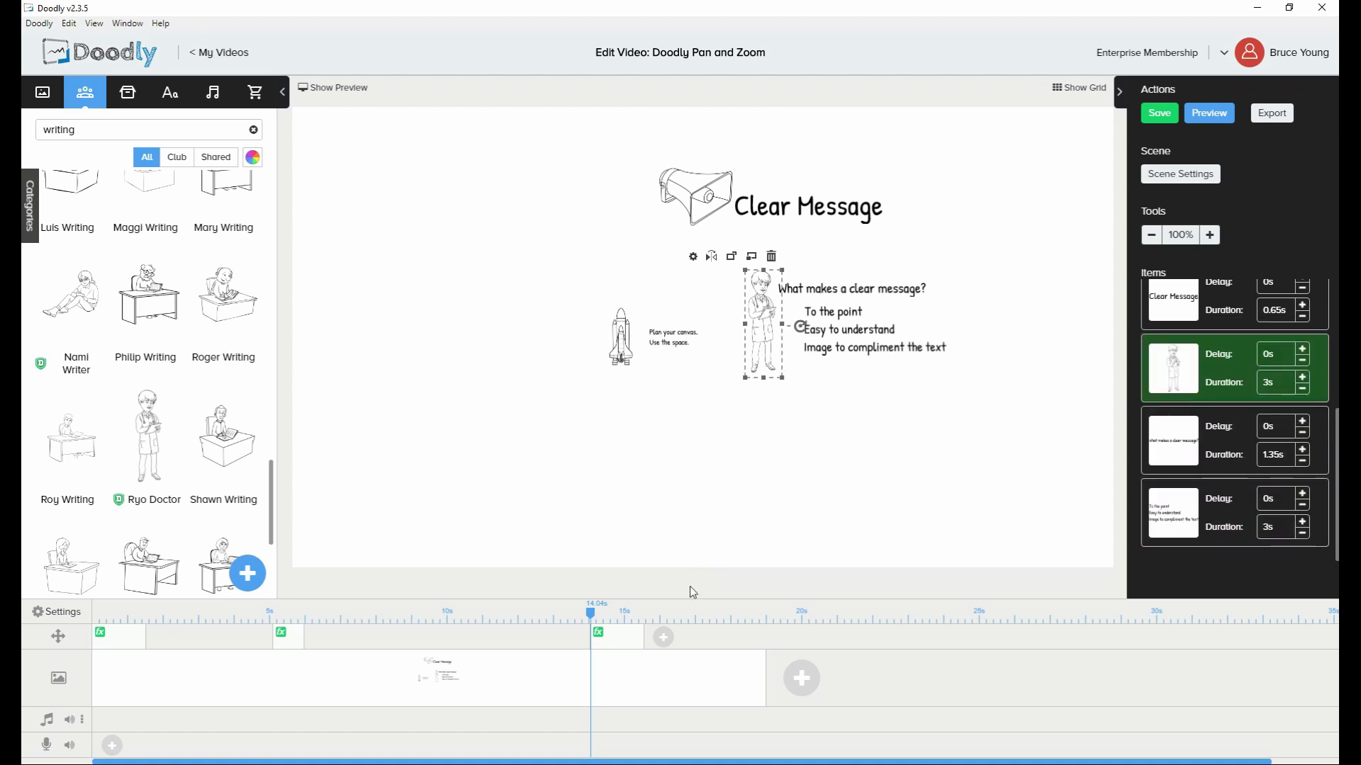
{"action": "left_click", "coordinate": [616, 649]}
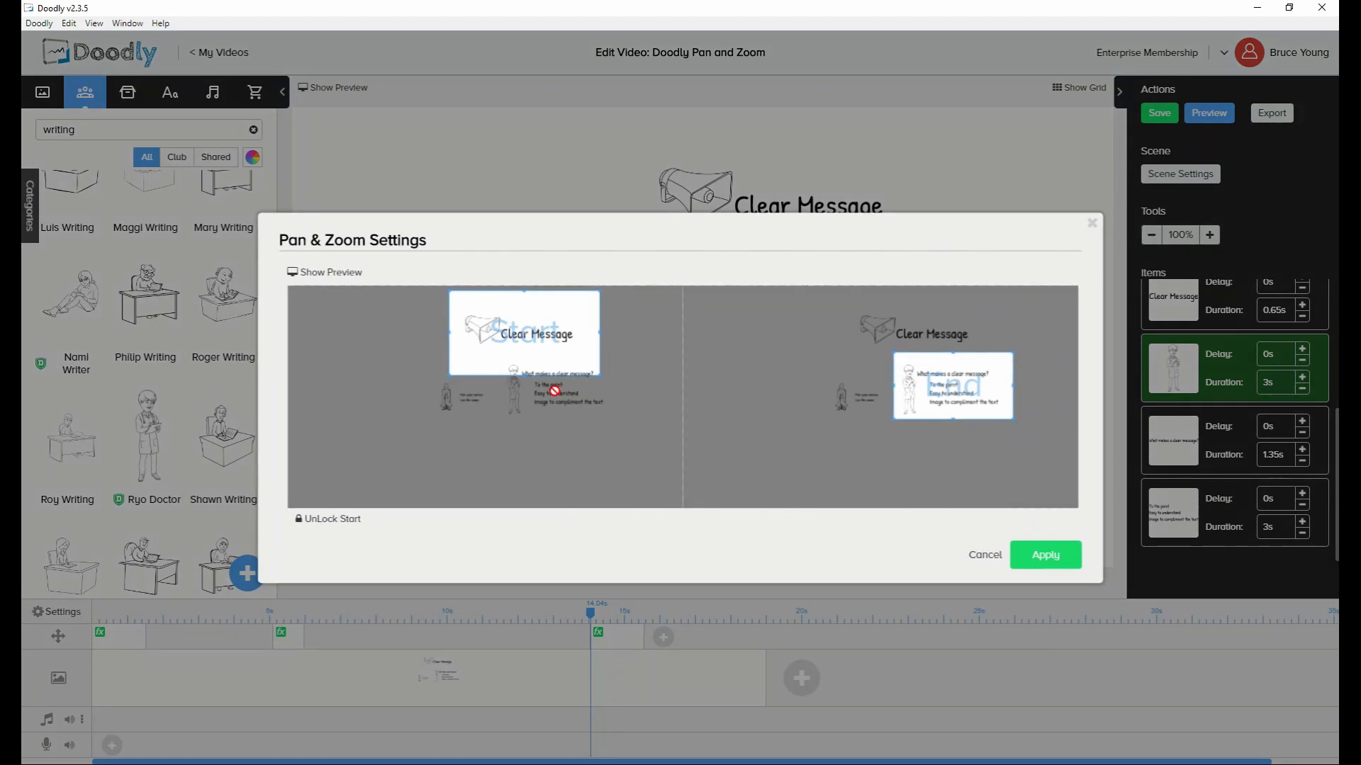
{"action": "left_click", "coordinate": [984, 555]}
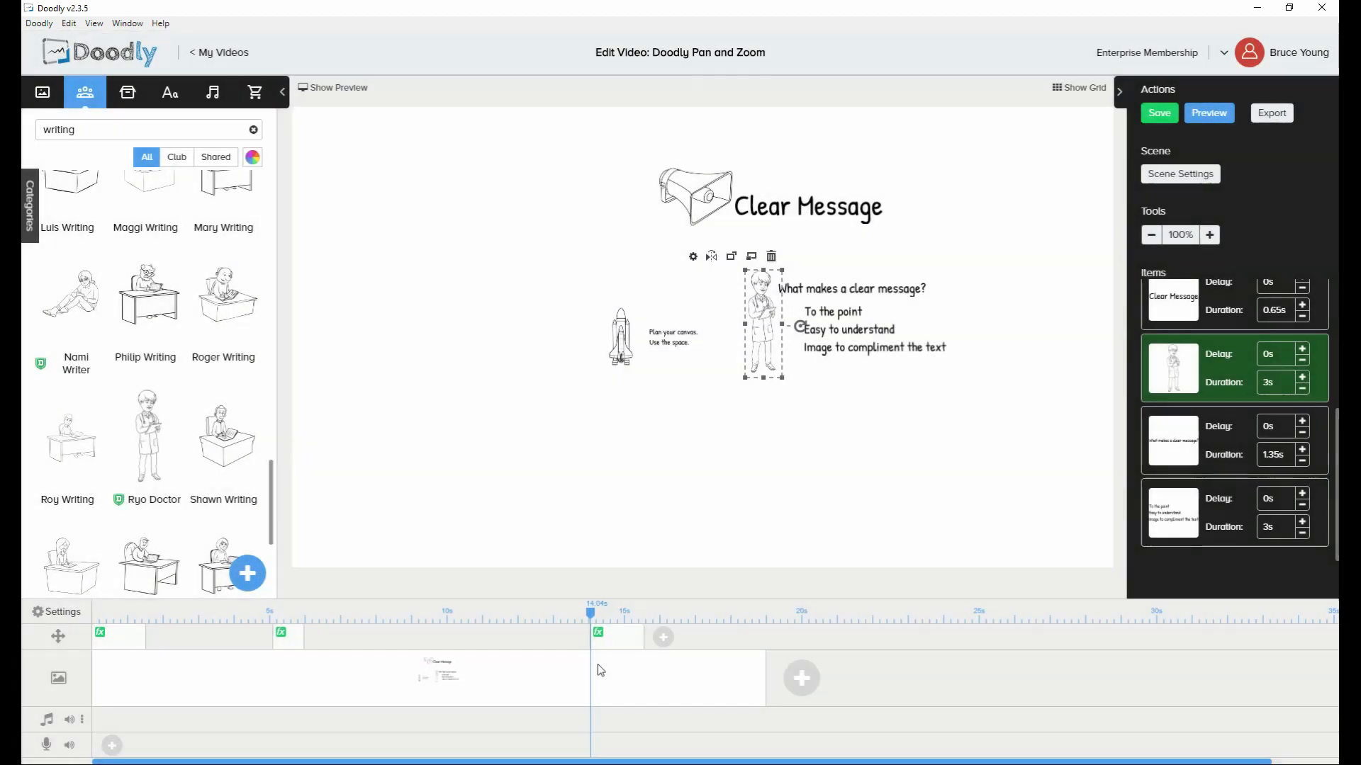
{"action": "left_click", "coordinate": [570, 637]}
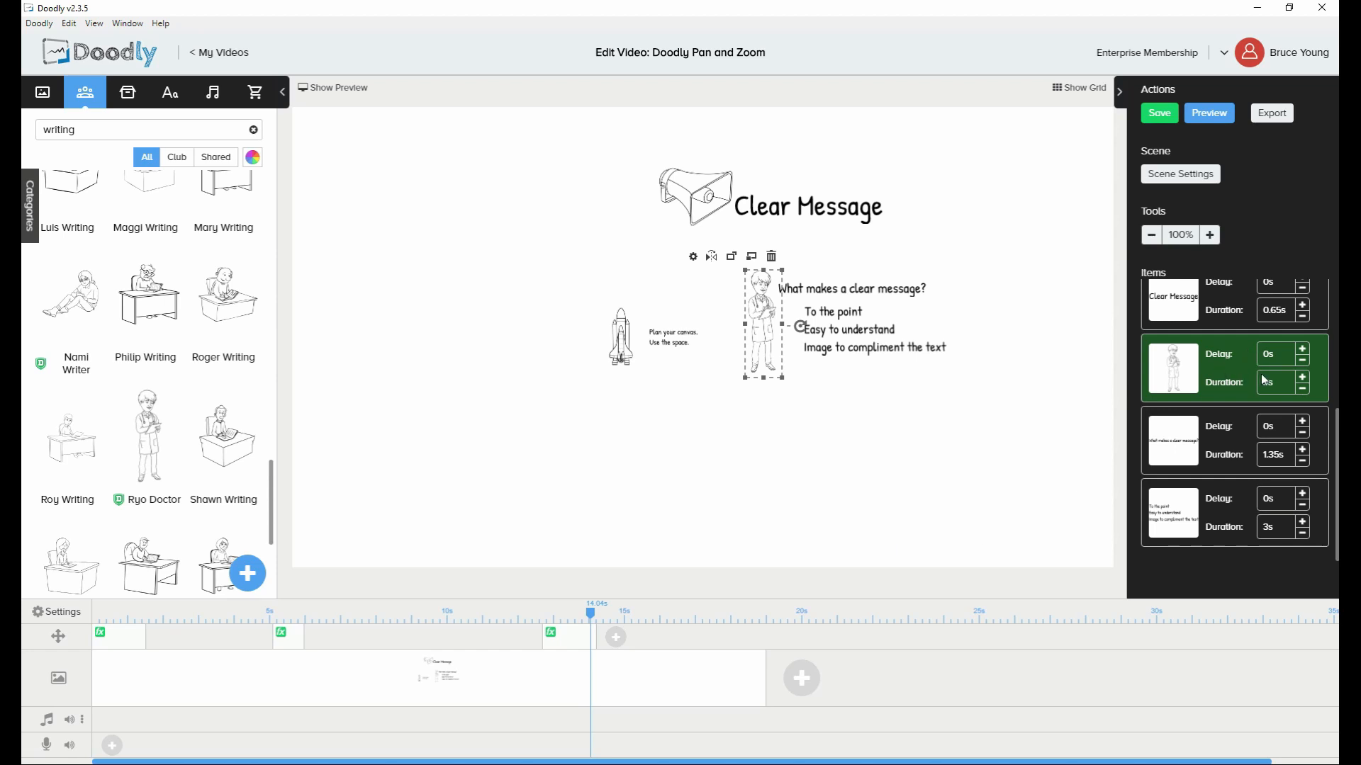
Set the doctor's delay to 2s, shift the third pan and zoom to about 11.8 s and check its frames
{"action": "scroll", "coordinate": [1265, 381], "scroll_direction": "up", "scroll_amount": 1}
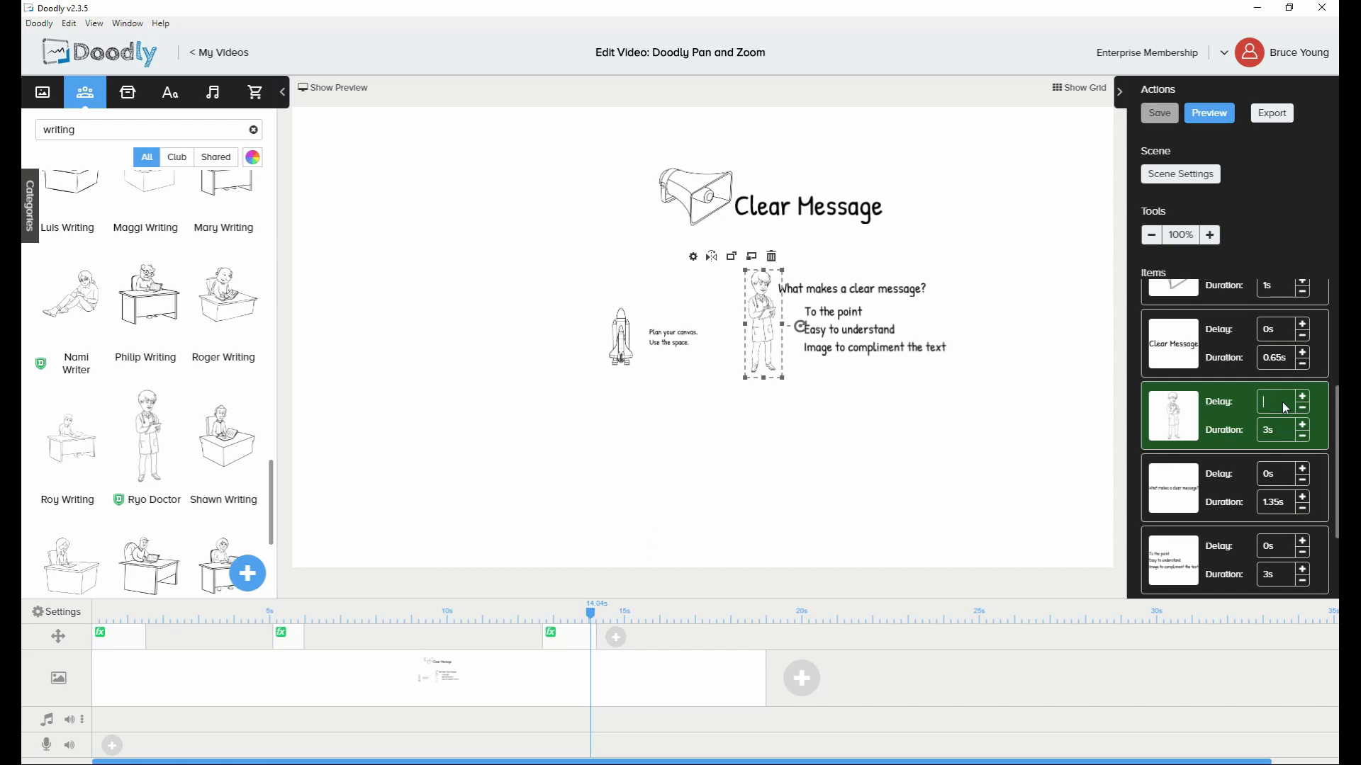
{"action": "key", "text": "Return"}
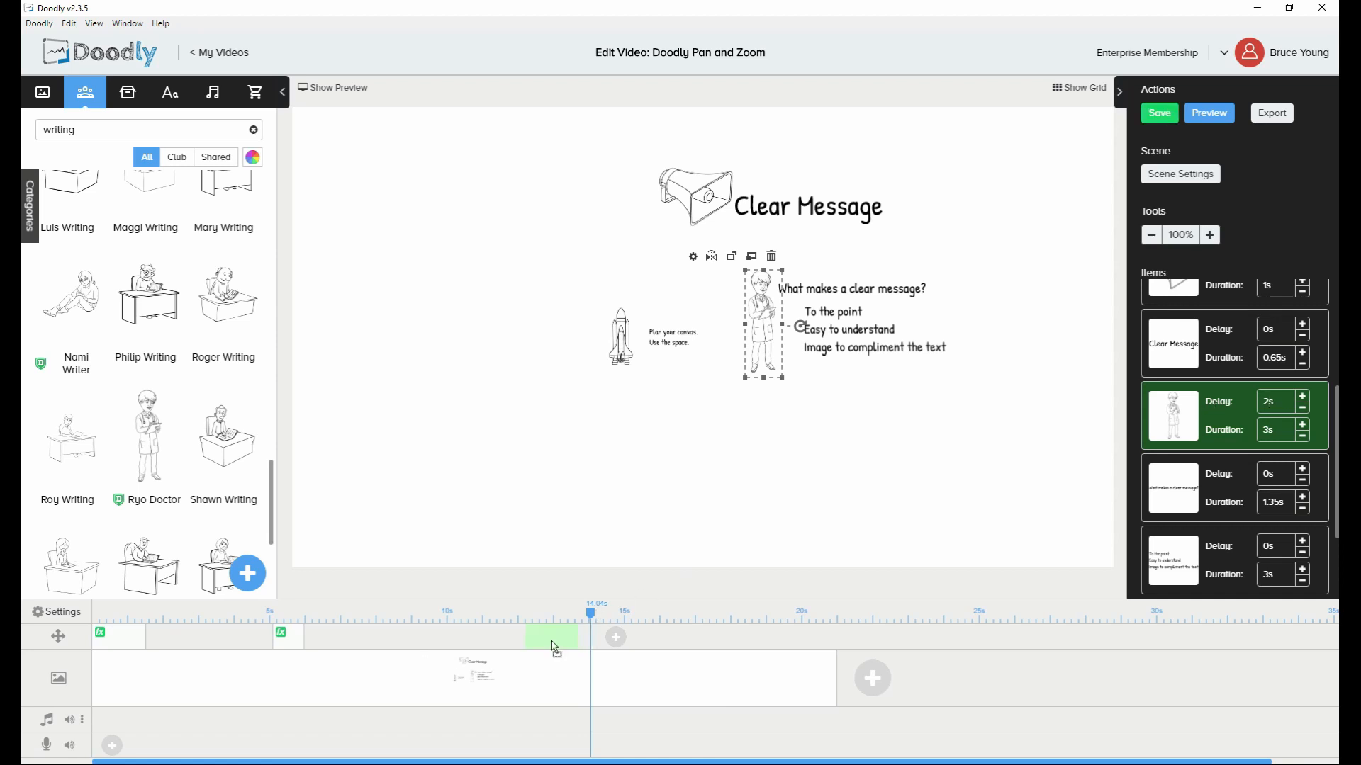
{"action": "left_click", "coordinate": [540, 644]}
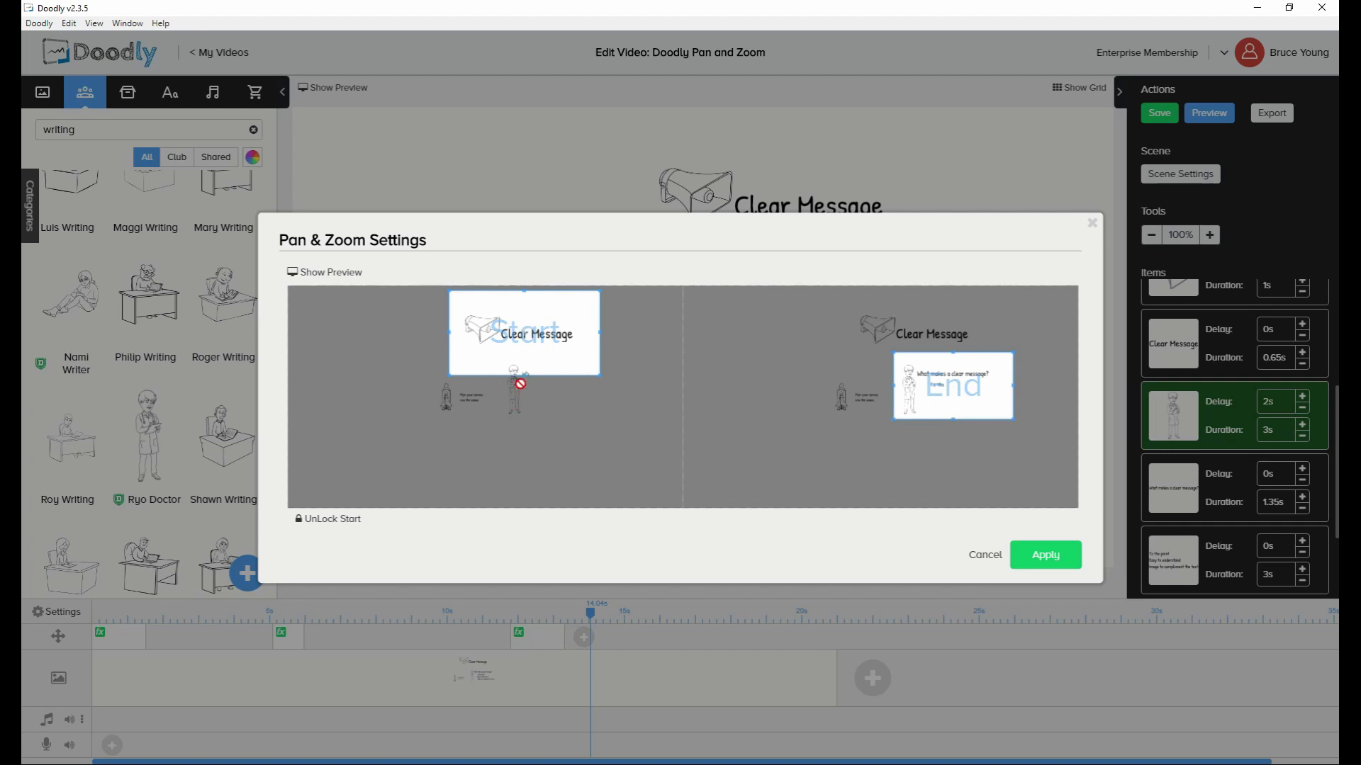
{"action": "left_click", "coordinate": [985, 555]}
Shorten the third pan and zoom to under a second, start it at about 11 s, and preview the video
{"action": "mouse_move", "coordinate": [520, 641]}
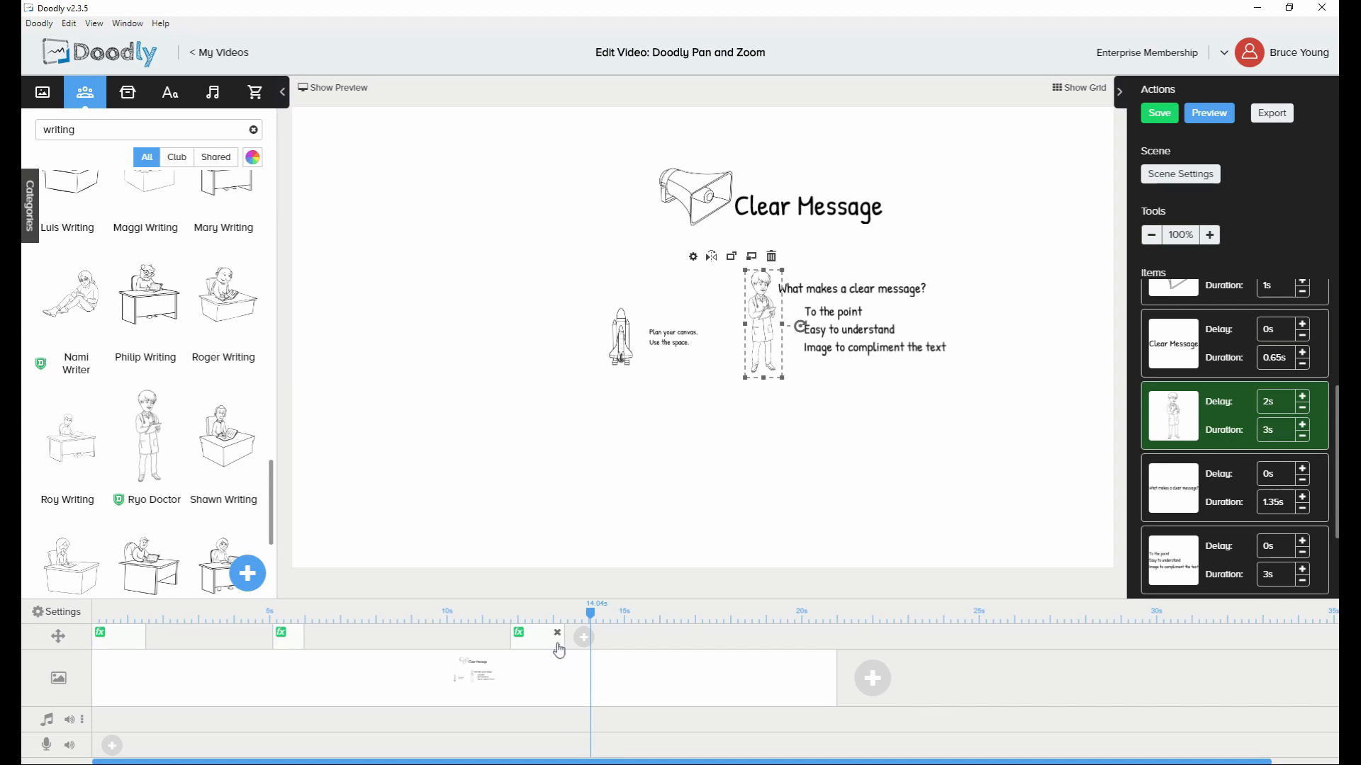
{"action": "left_click_drag", "start_coordinate": [526, 644], "coordinate": [515, 655]}
{"action": "left_click", "coordinate": [1209, 114]}
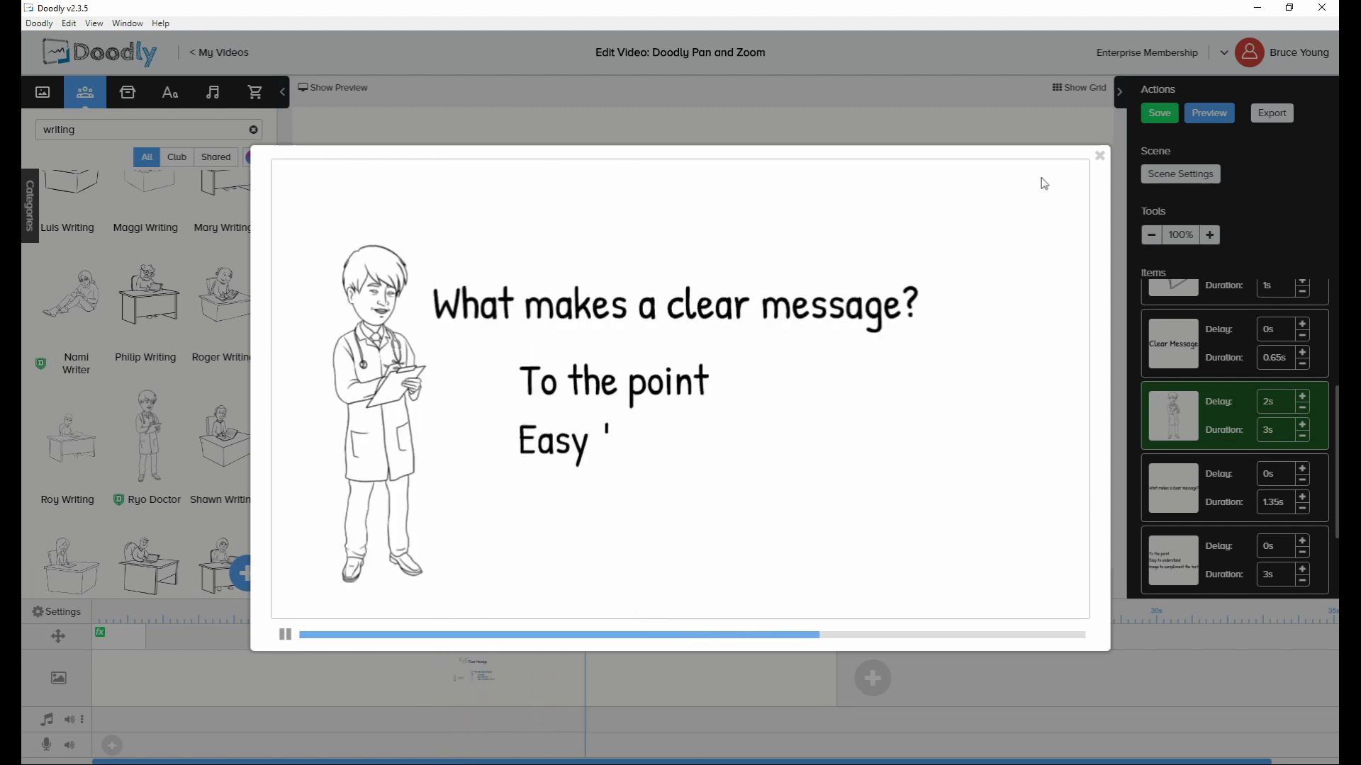
{"action": "left_click", "coordinate": [1100, 156]}
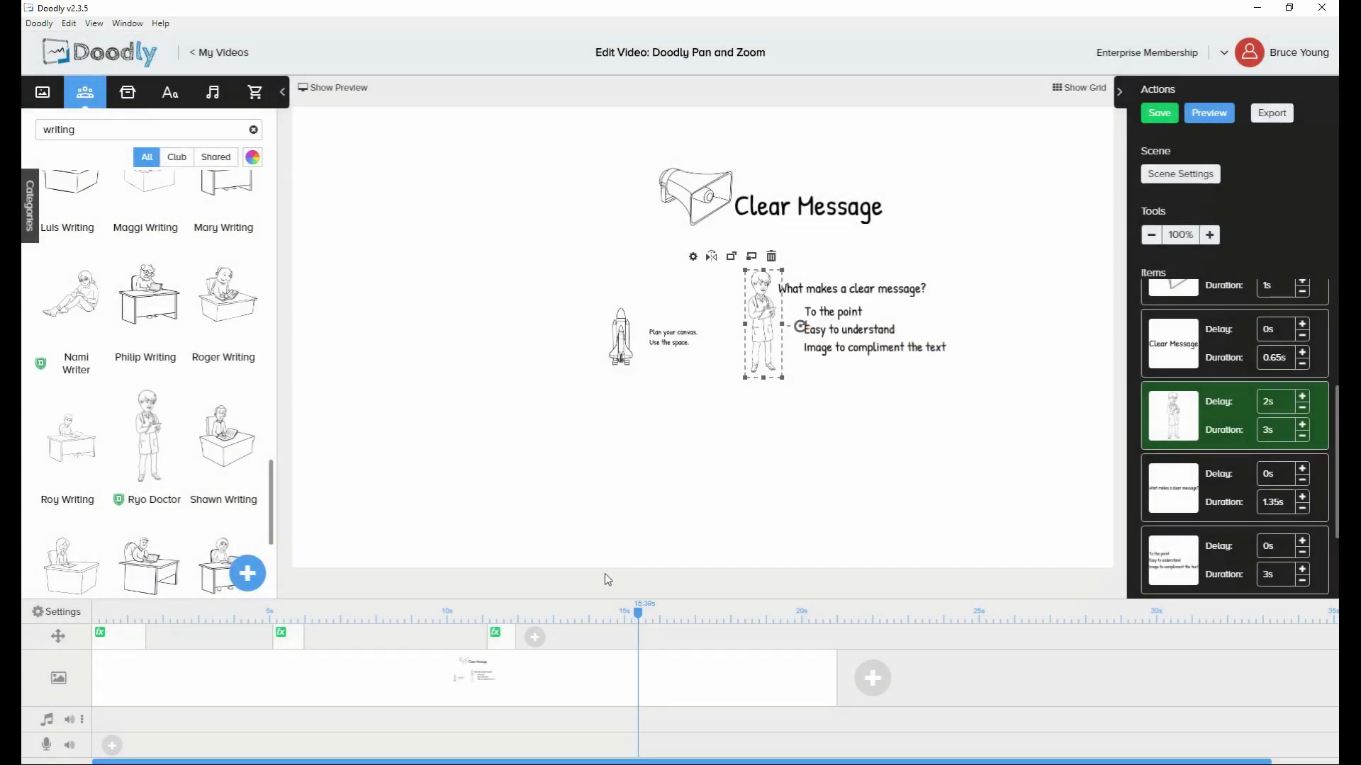
Move the third pan and zoom to start at about 10 s and preview the video again
{"action": "left_click_drag", "start_coordinate": [495, 642], "coordinate": [459, 643]}
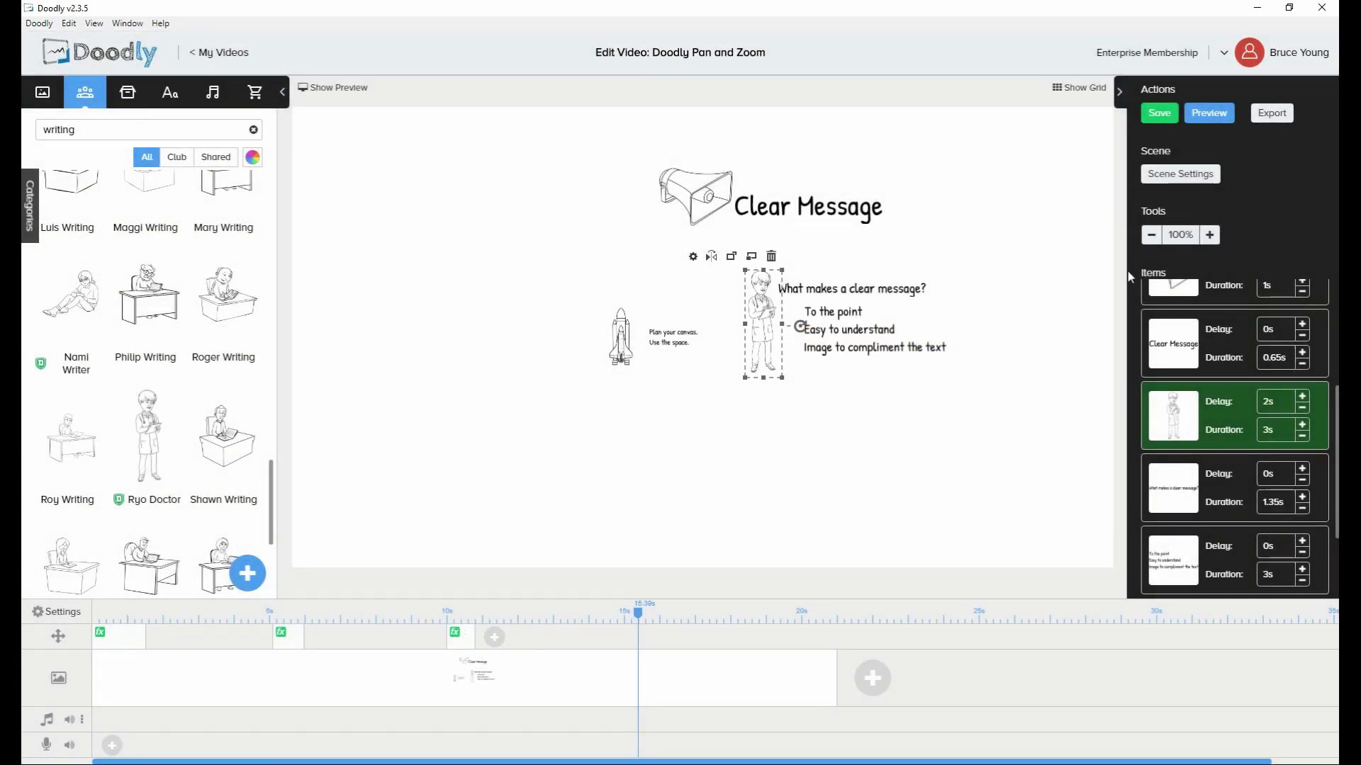
{"action": "left_click", "coordinate": [1216, 124]}
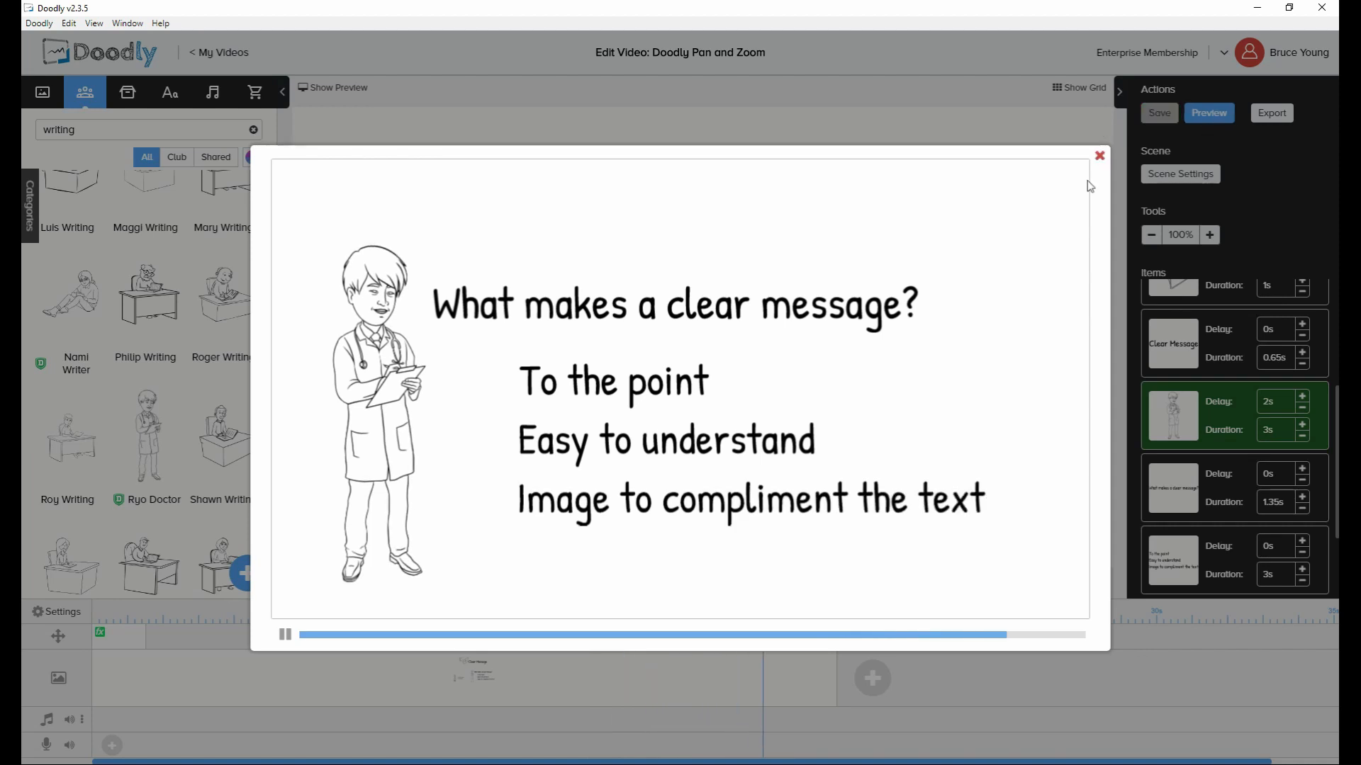
{"action": "left_click", "coordinate": [1099, 155]}
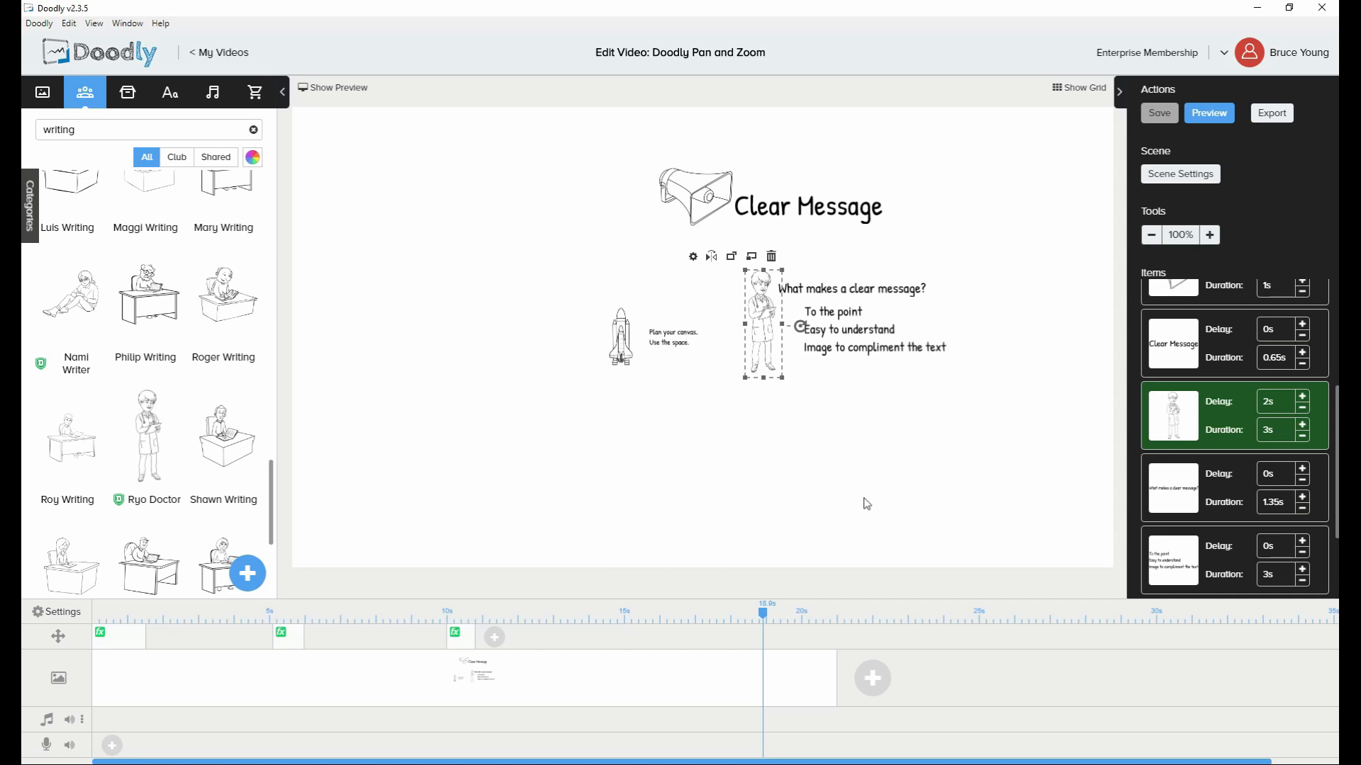
Move the doctor to the end of the item order, after the three-line text, with a delay of 0s
{"action": "scroll", "coordinate": [1196, 428], "scroll_direction": "down", "scroll_amount": 2}
{"action": "left_click_drag", "start_coordinate": [1167, 326], "coordinate": [1184, 556]}
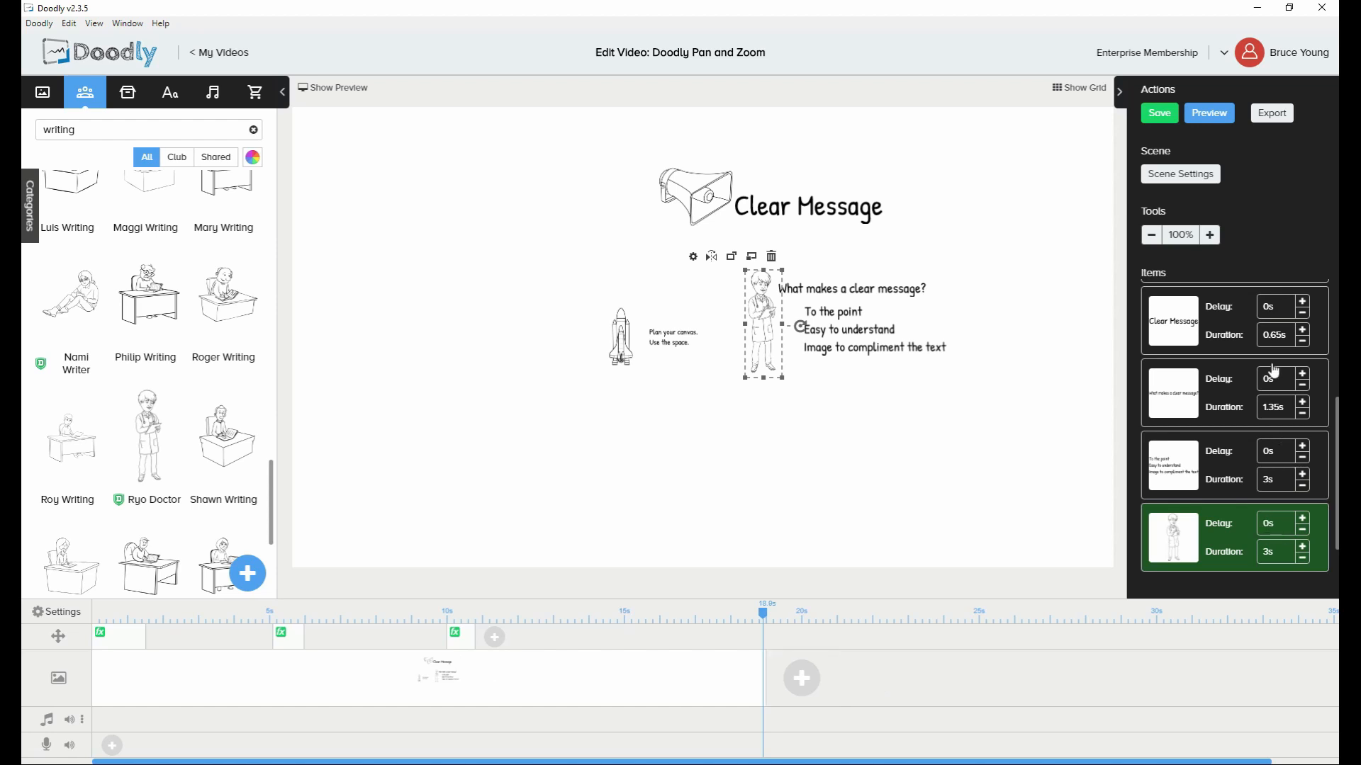
Set the delay of the "What makes a clear message?" text to 2s and preview the video
{"action": "left_click", "coordinate": [1288, 382]}
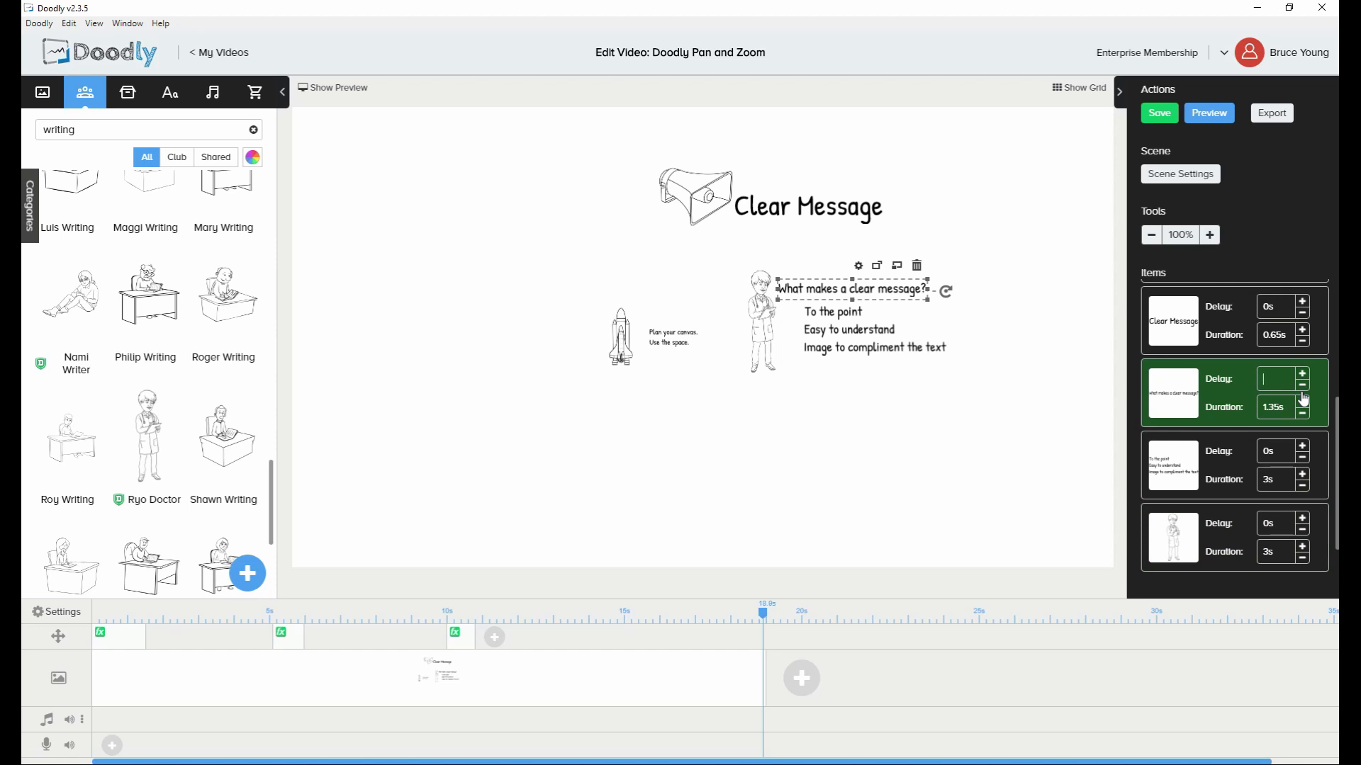
{"action": "key", "text": "Return"}
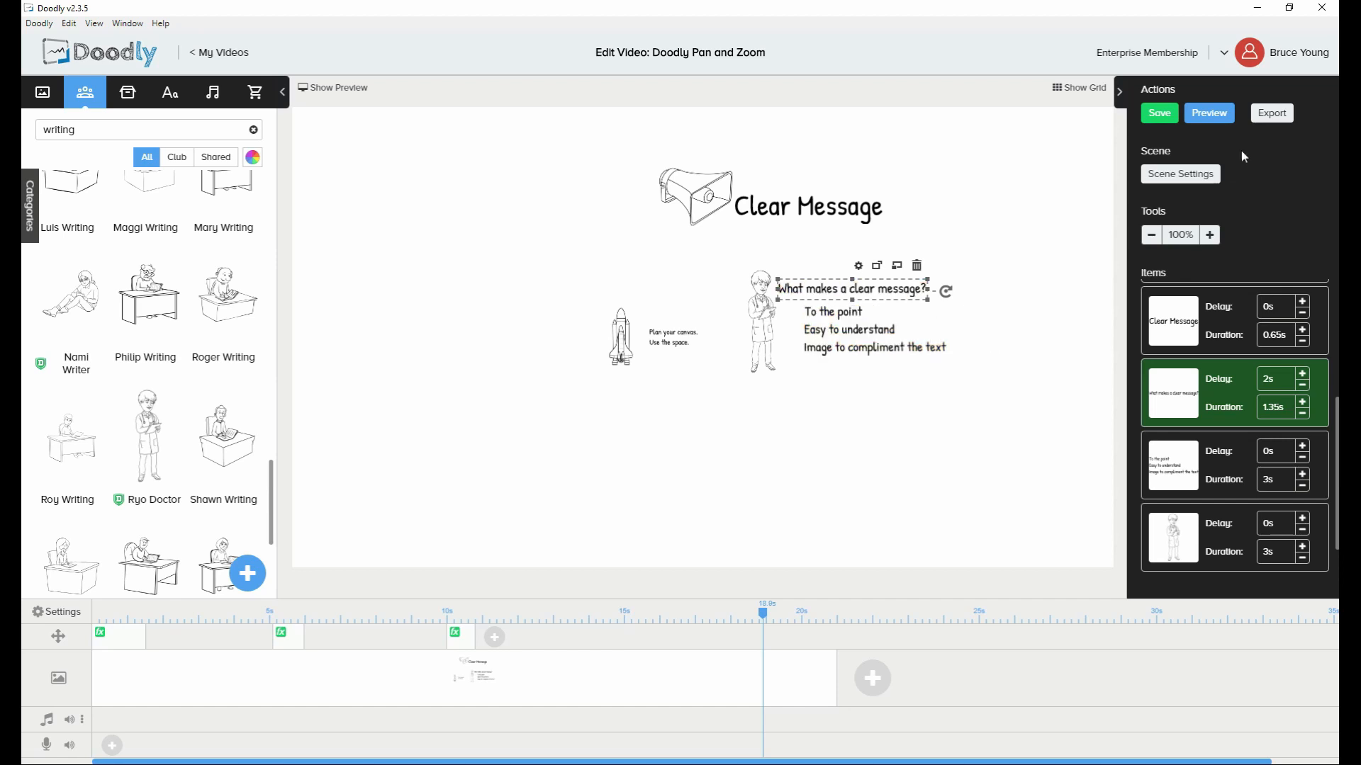
{"action": "left_click", "coordinate": [1208, 113]}
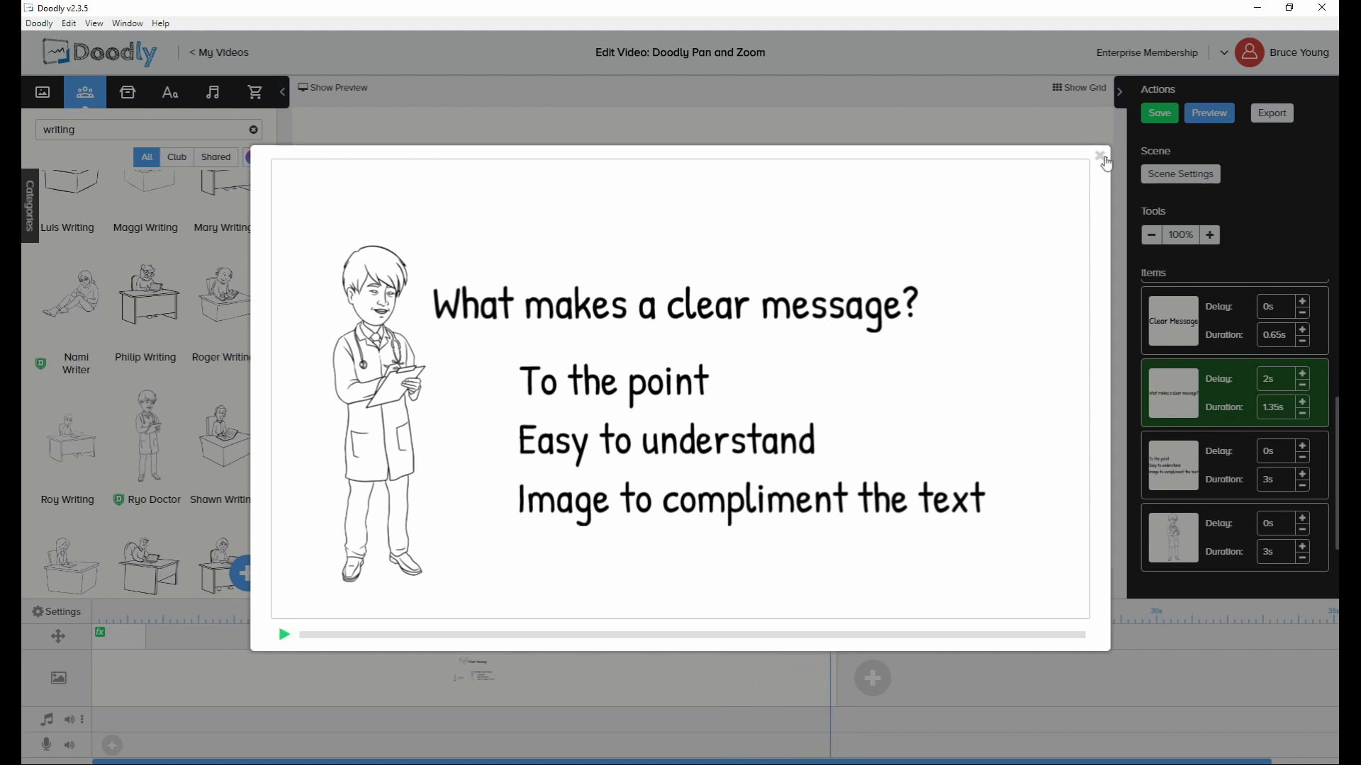
{"action": "left_click", "coordinate": [1100, 156]}
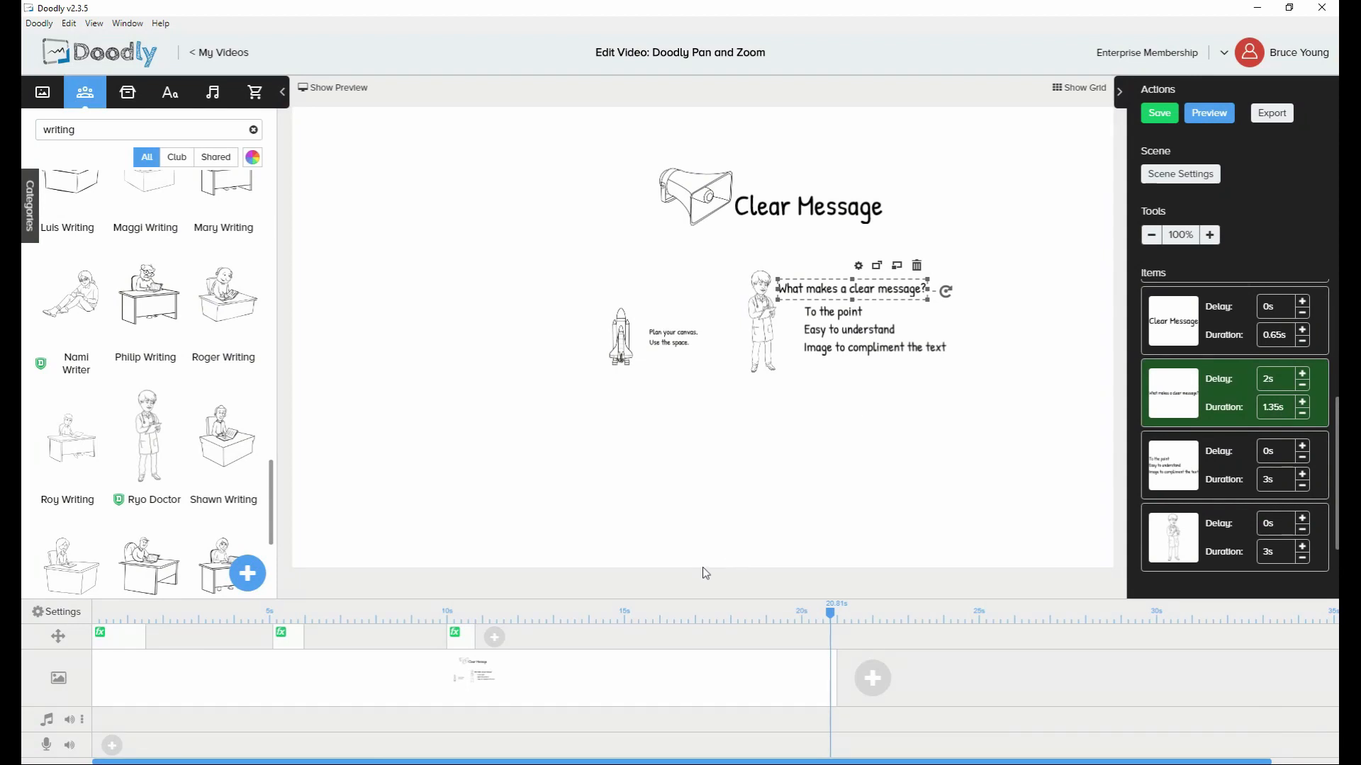
Move the third pan and zoom to start at about 9 s, checking its transition and applying its settings
{"action": "left_click", "coordinate": [448, 642]}
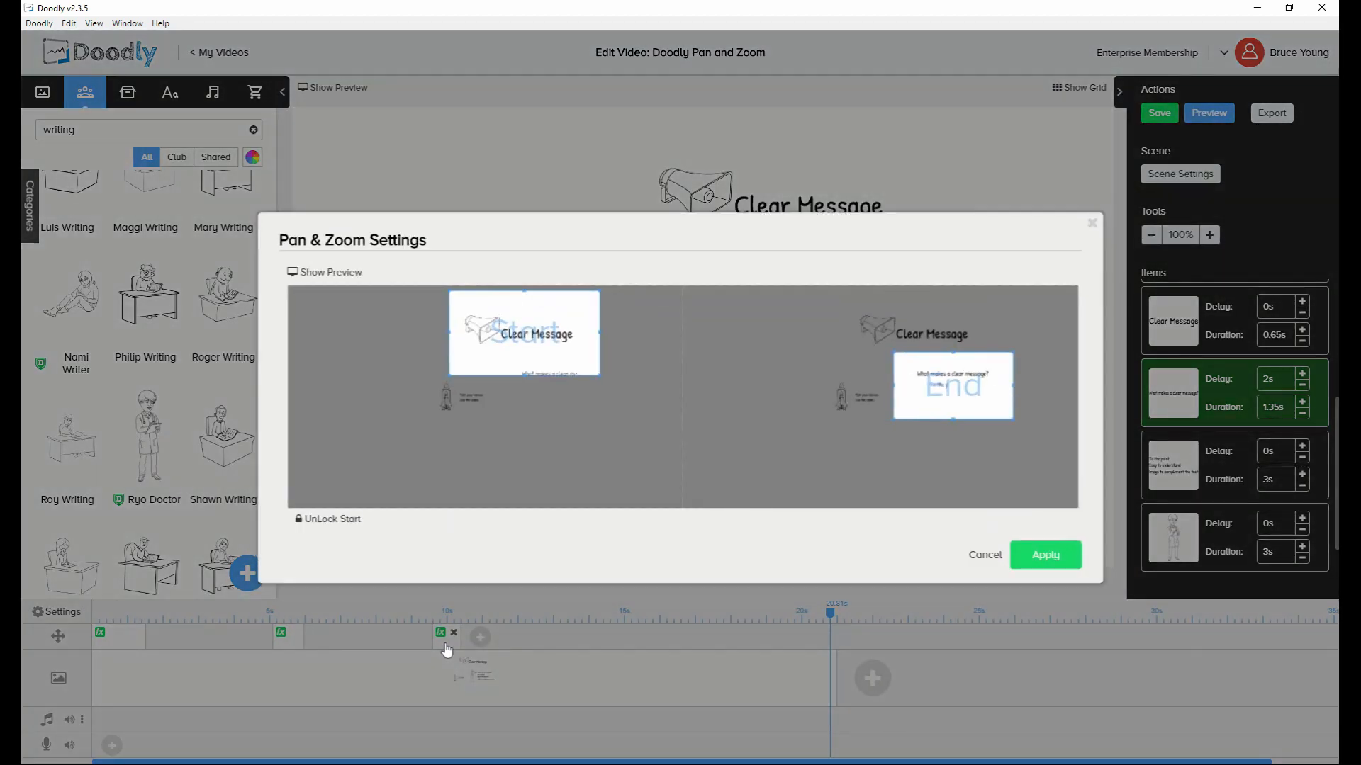
{"action": "left_click", "coordinate": [316, 272]}
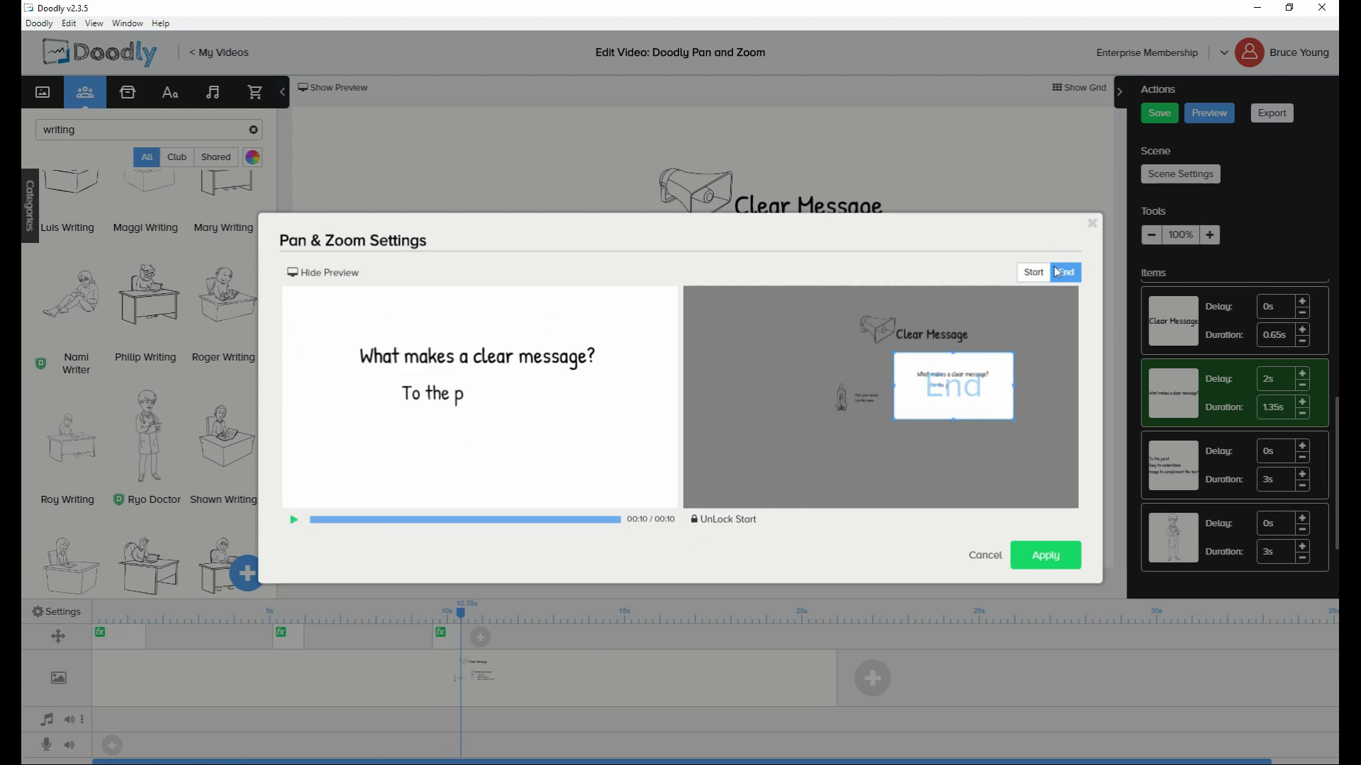
{"action": "left_click", "coordinate": [292, 523]}
{"action": "left_click", "coordinate": [1092, 226]}
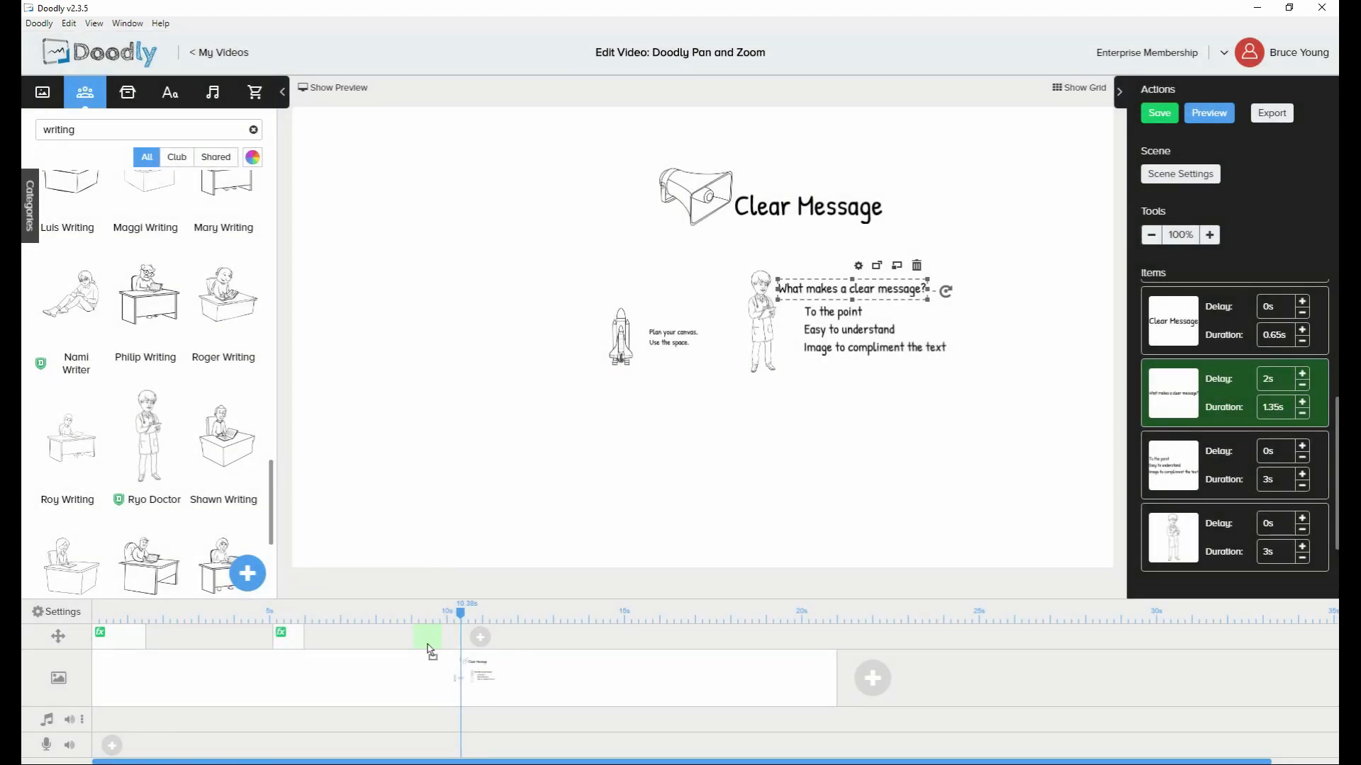
{"action": "left_click", "coordinate": [428, 645]}
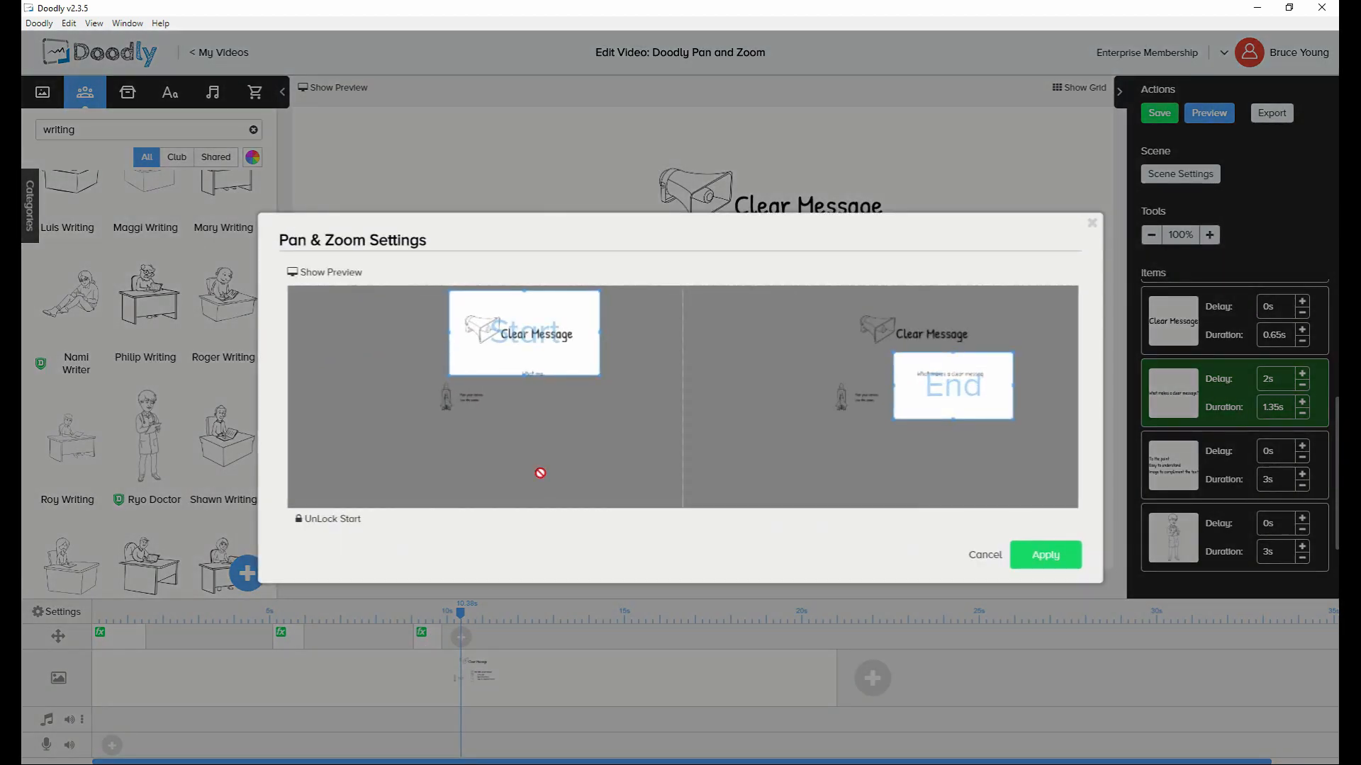
{"action": "left_click", "coordinate": [339, 282]}
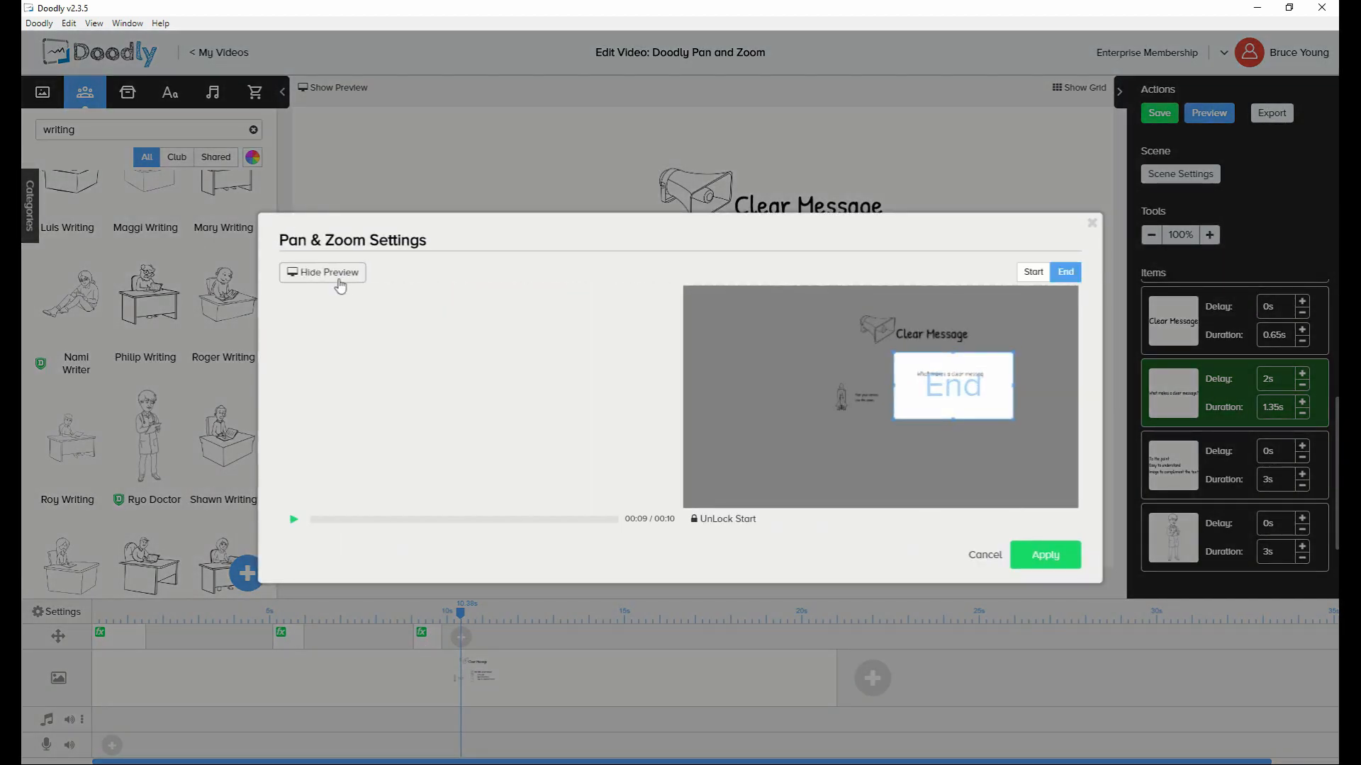
{"action": "left_click", "coordinate": [295, 521]}
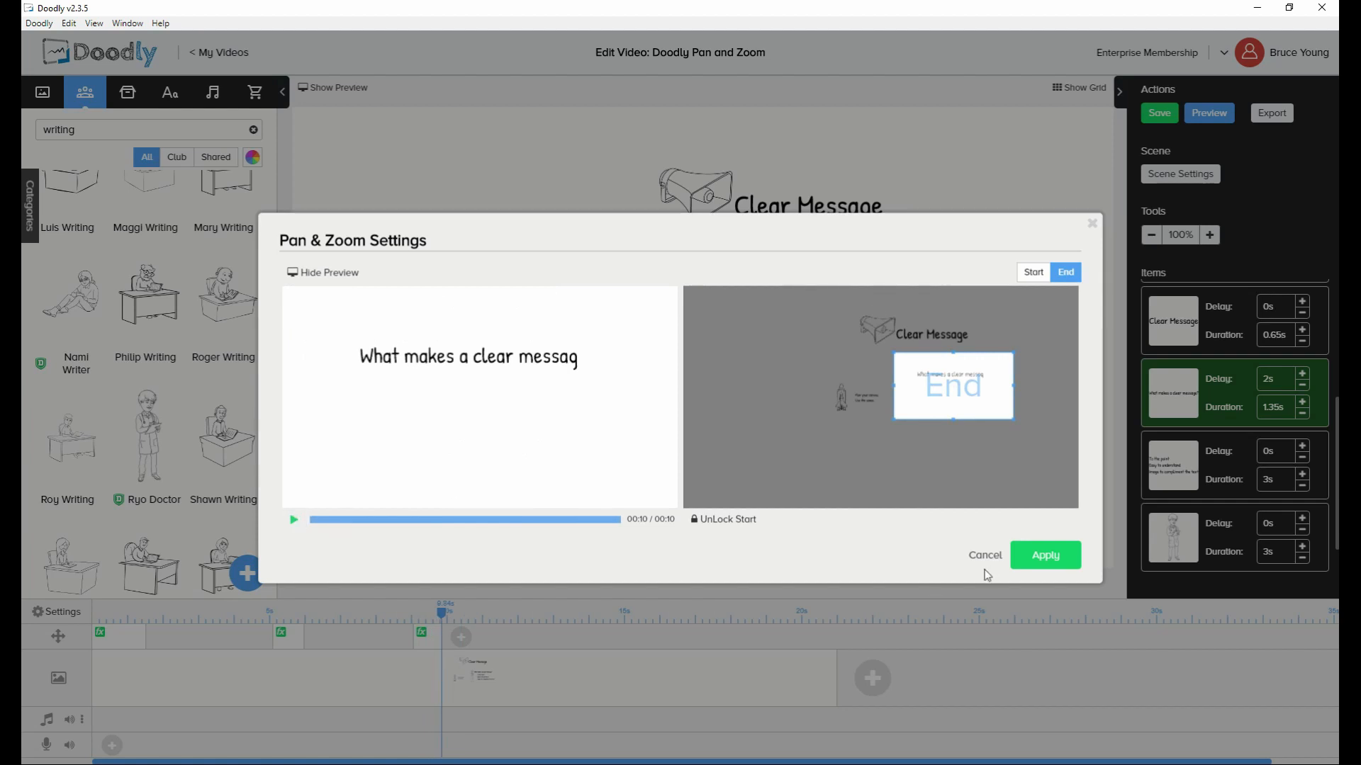
{"action": "left_click", "coordinate": [1036, 560]}
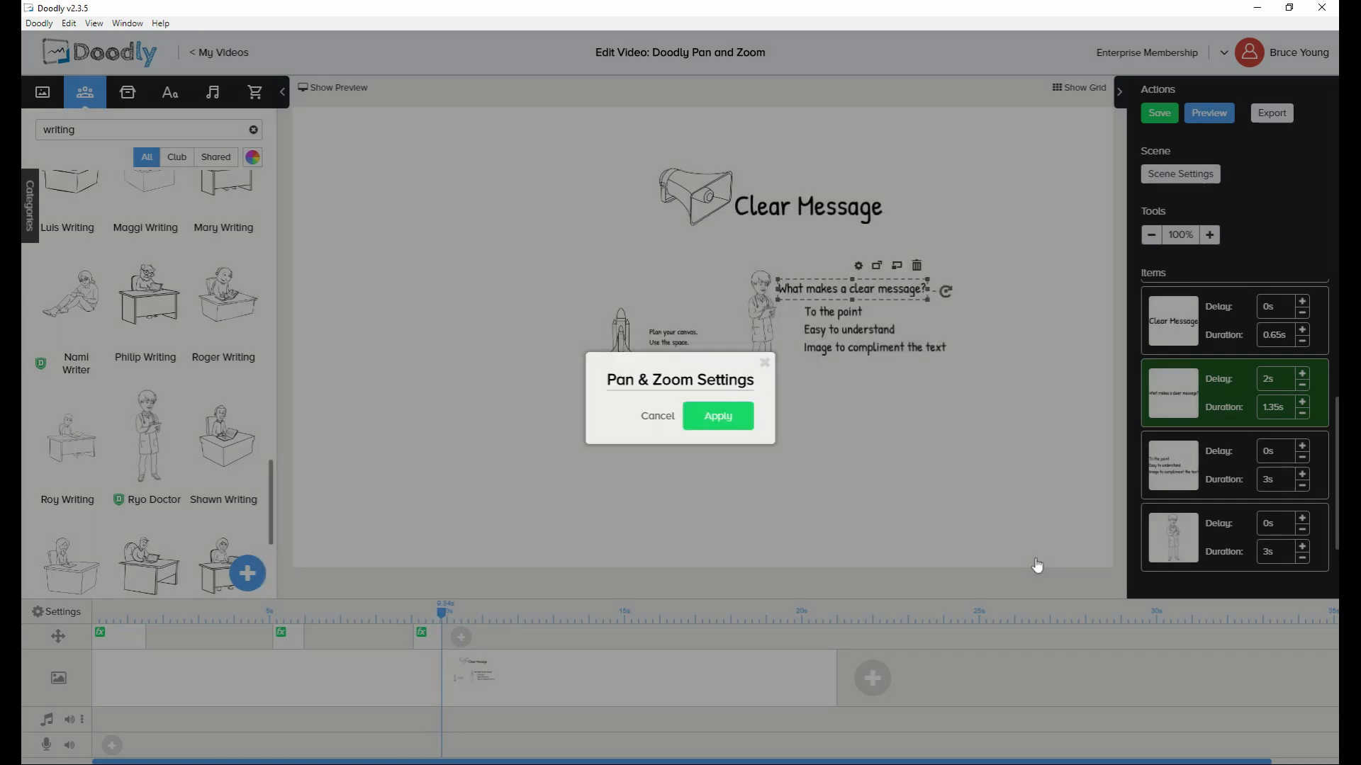
Preview the whole video with the retimed pan and zoom and save it
{"action": "left_click", "coordinate": [1205, 127]}
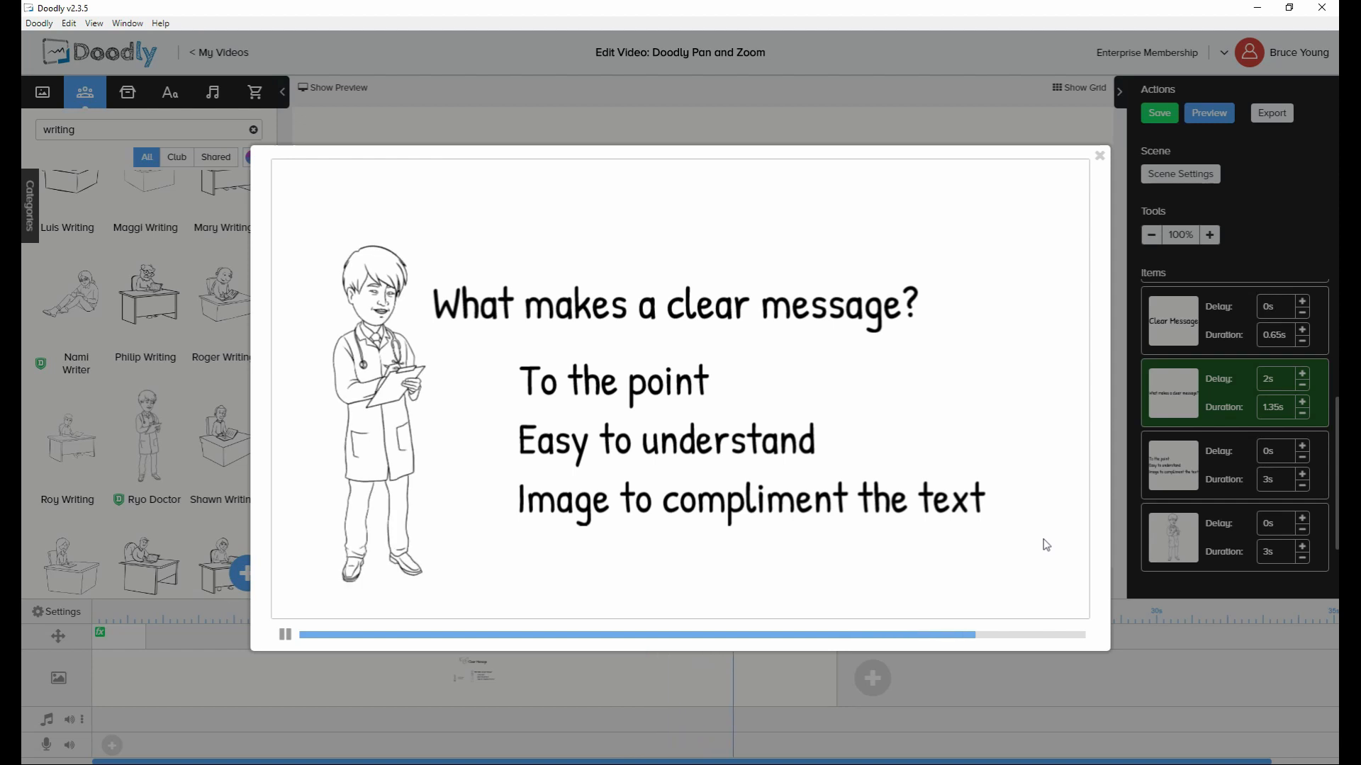
{"action": "left_click", "coordinate": [1099, 162]}
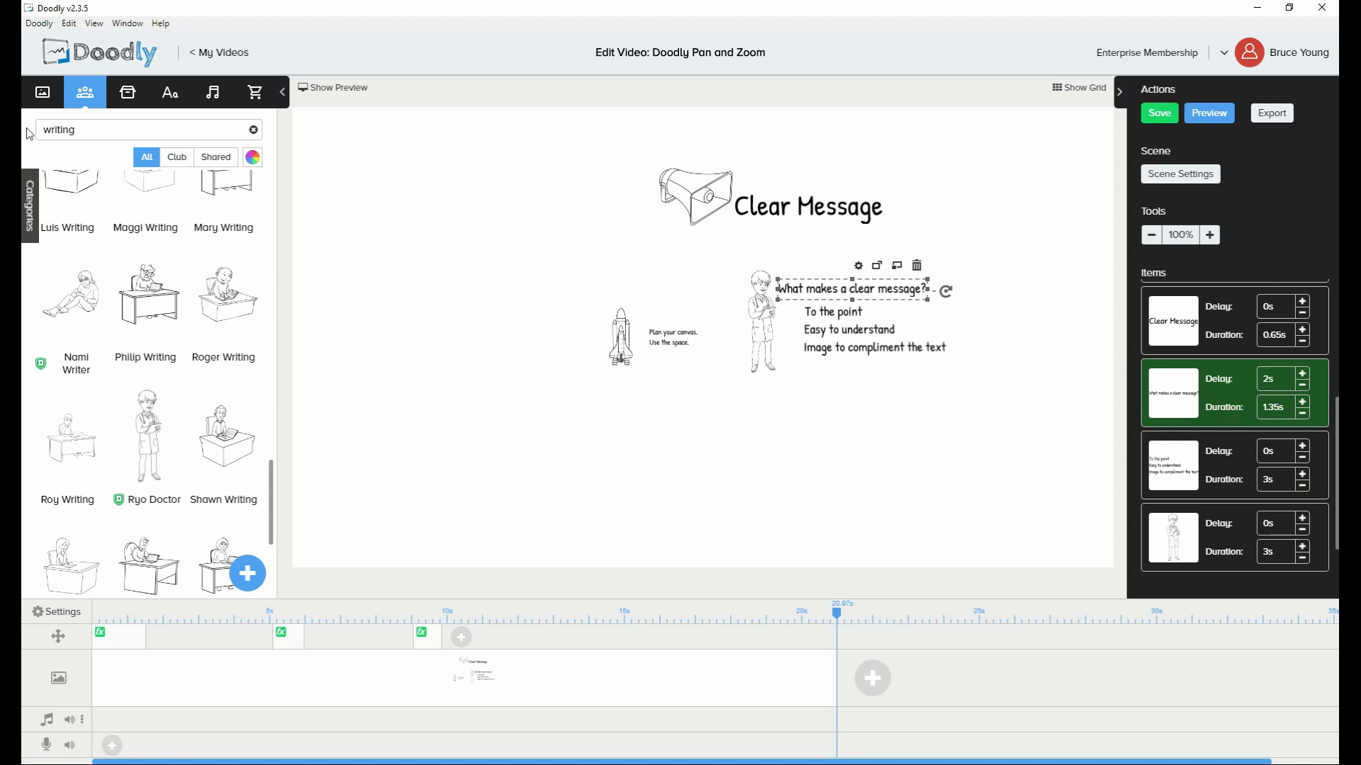
{"action": "key", "text": "ctrl+s"}
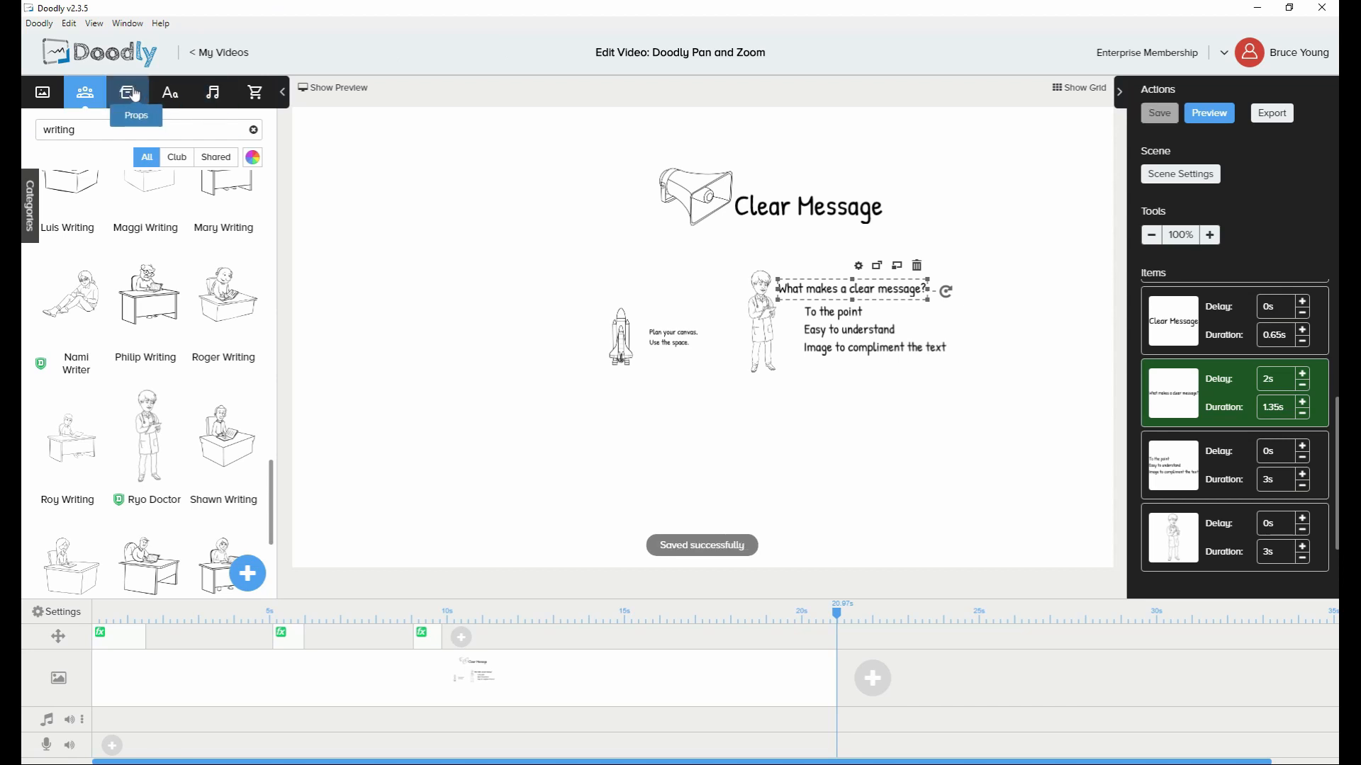
Search the props for "arrow" and add the Curved Arrow Right to the canvas
{"action": "left_click", "coordinate": [127, 92]}
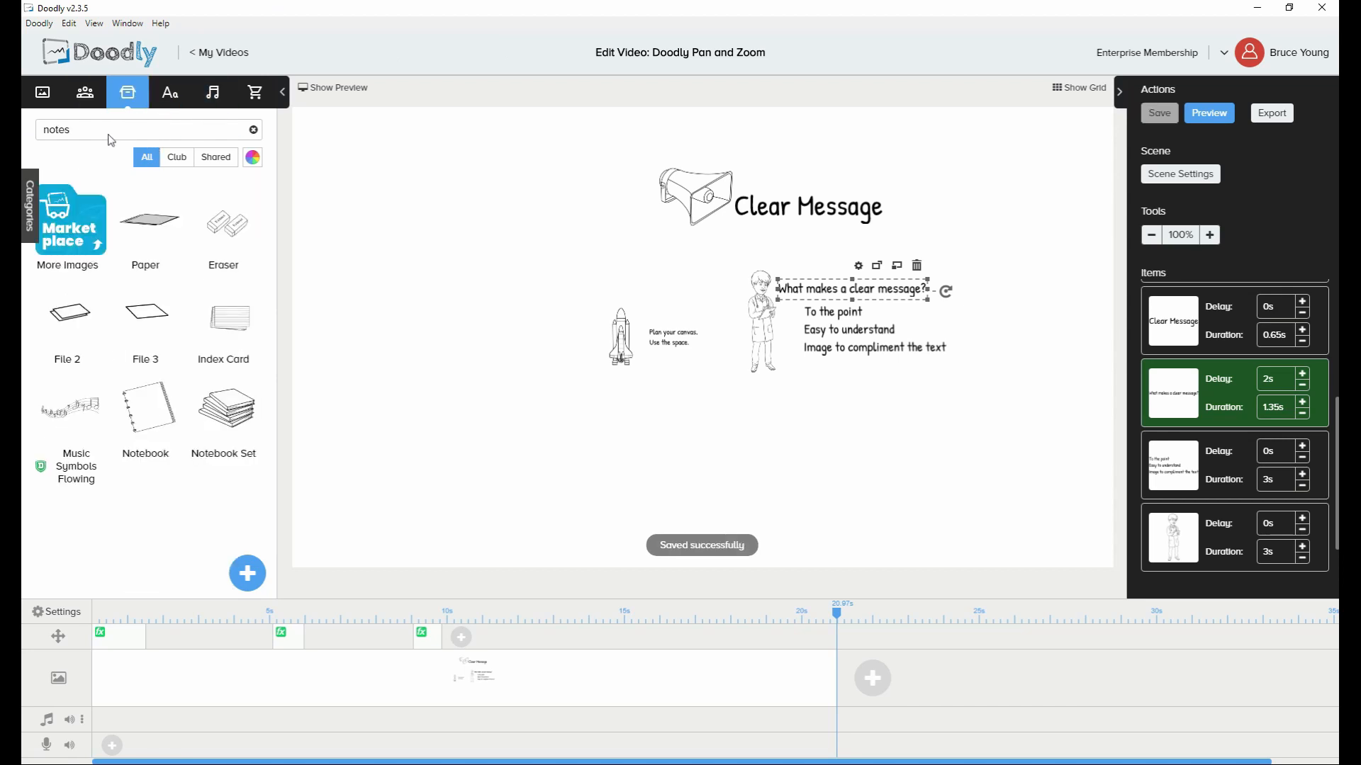
{"action": "left_click", "coordinate": [253, 130]}
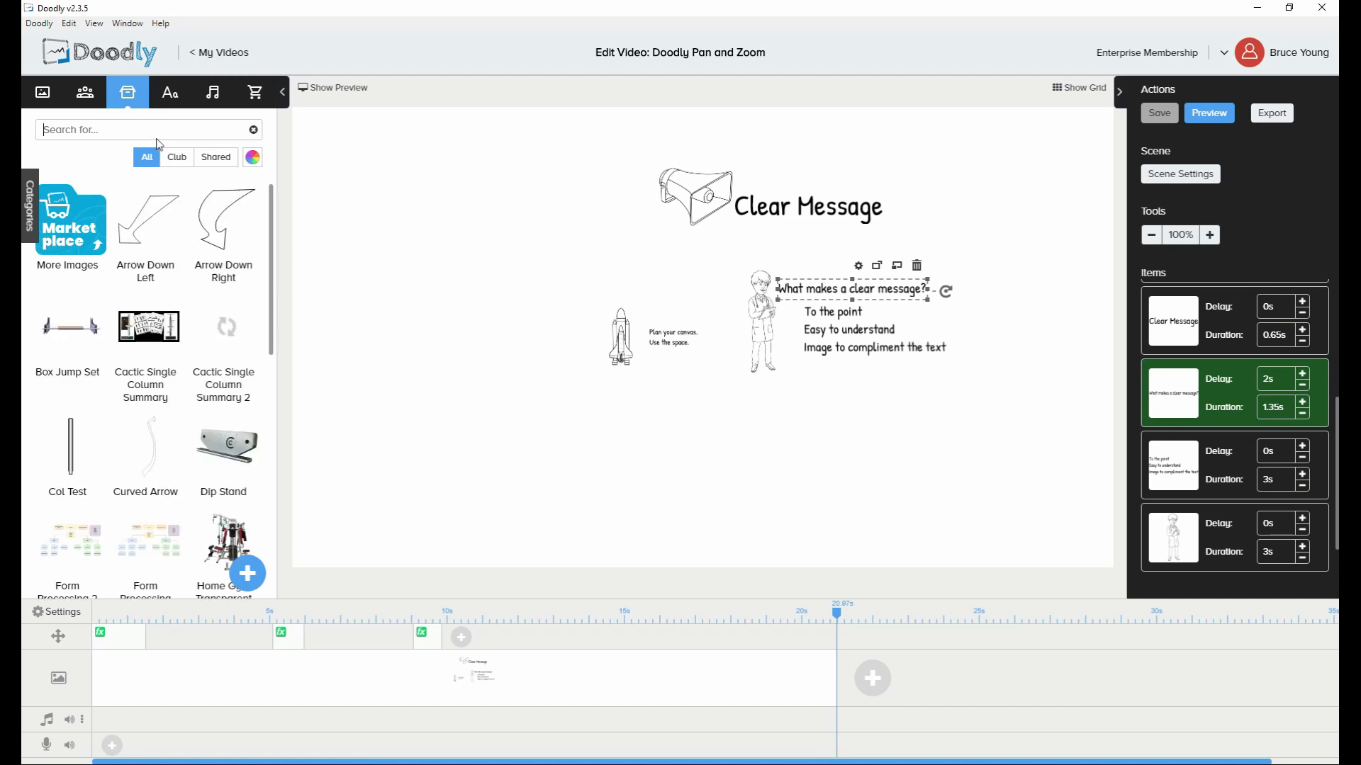
{"action": "type", "text": "arrow"}
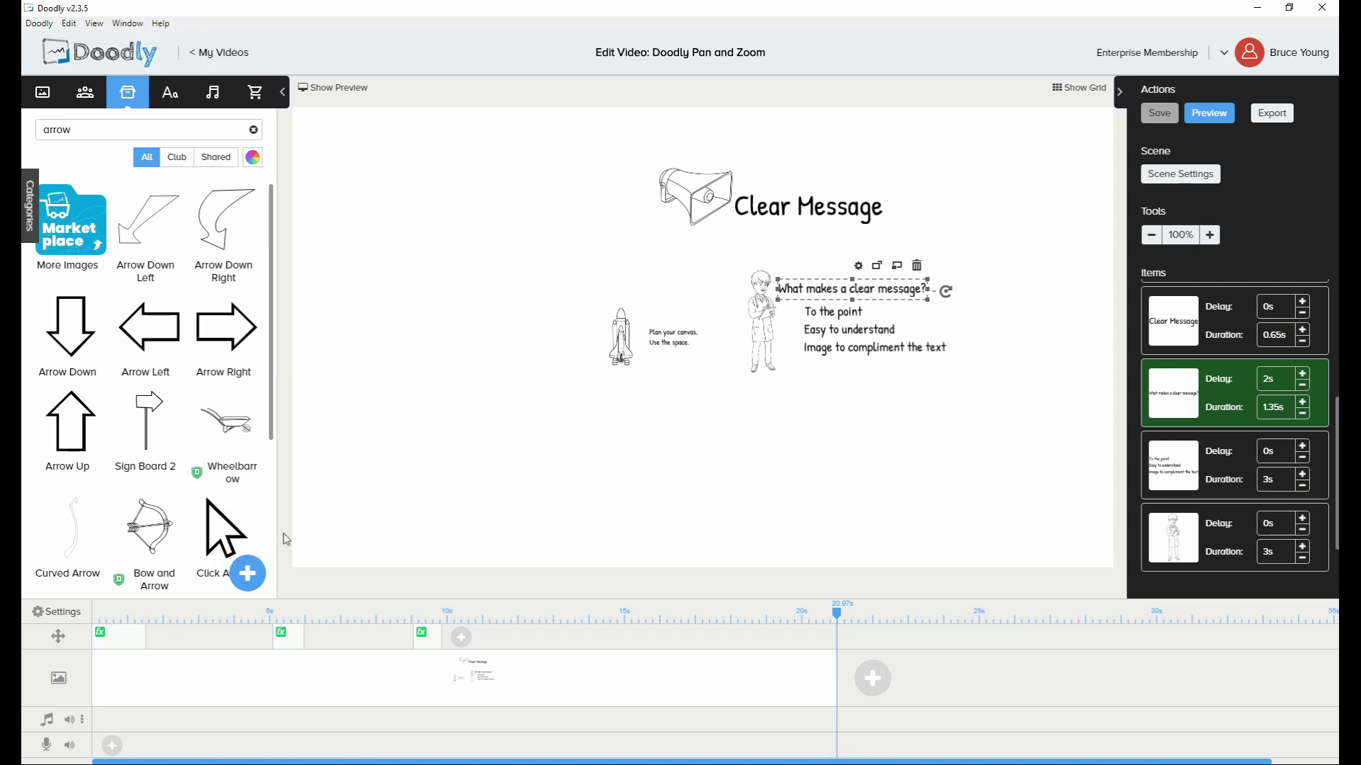
{"action": "scroll", "coordinate": [276, 540], "scroll_direction": "down", "scroll_amount": 3}
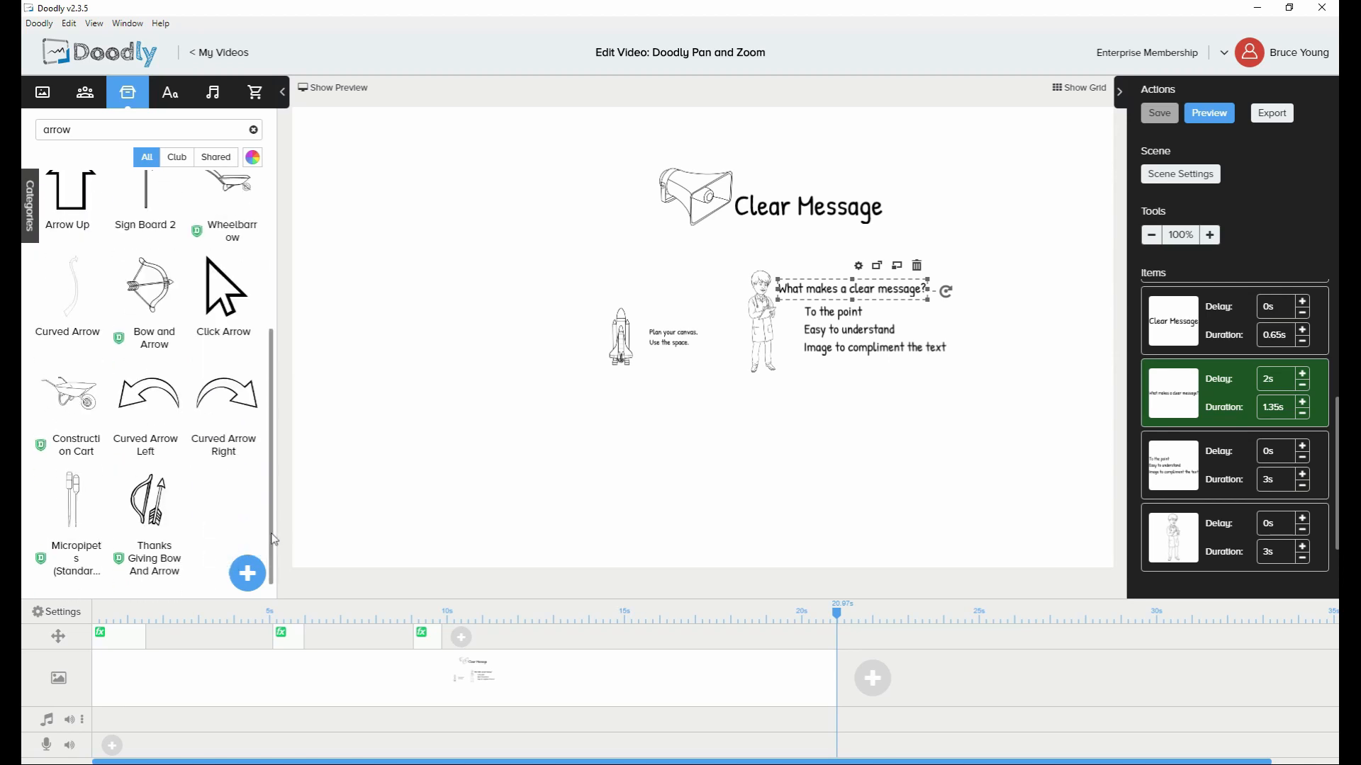
{"action": "scroll", "coordinate": [272, 530], "scroll_direction": "up", "scroll_amount": 3}
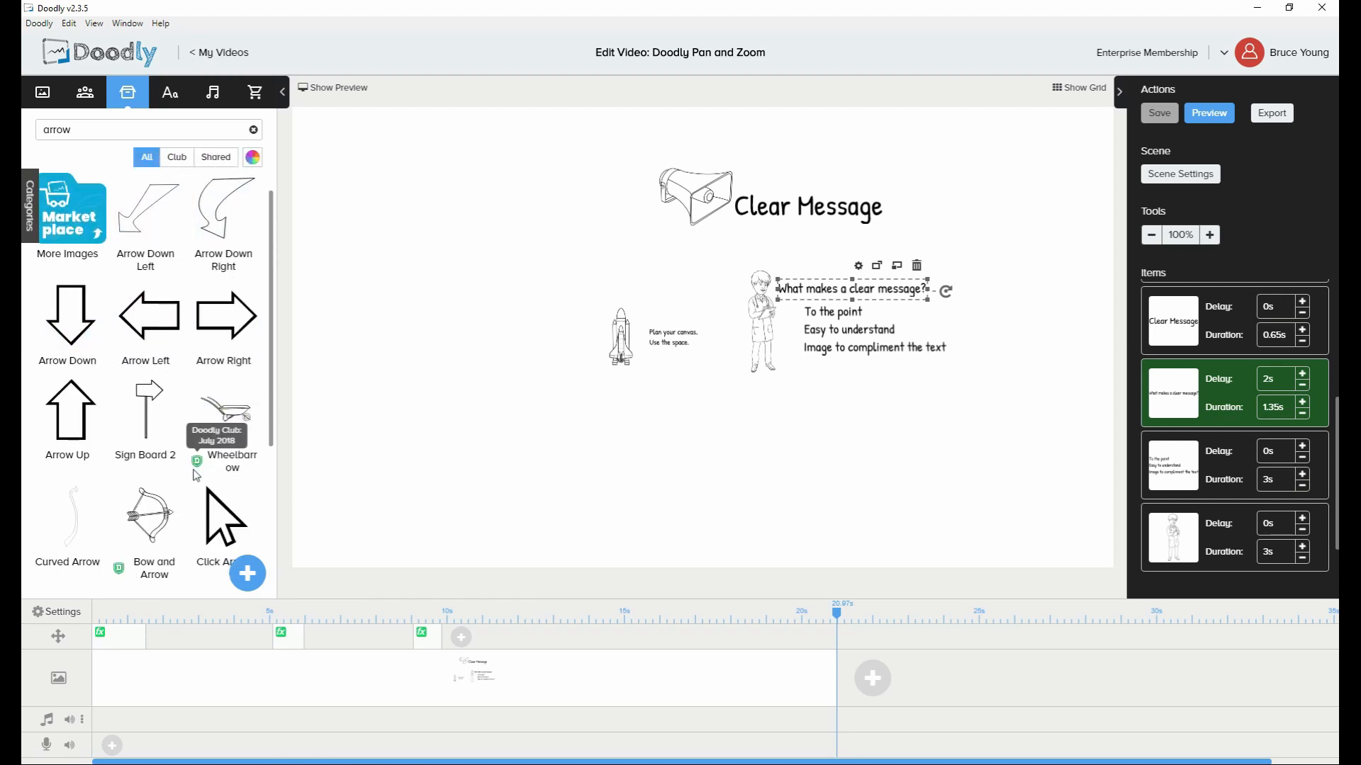
{"action": "scroll", "coordinate": [197, 476], "scroll_direction": "down", "scroll_amount": 2}
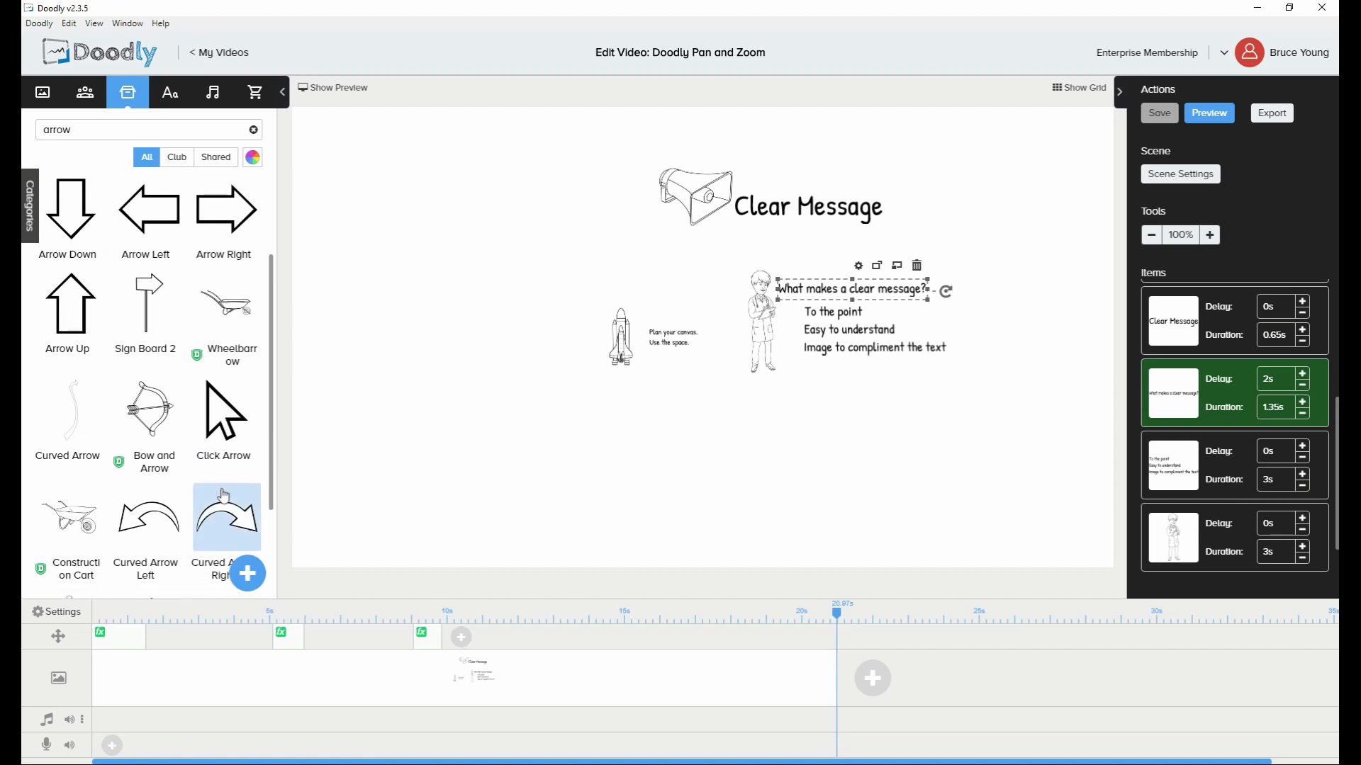
{"action": "left_click_drag", "start_coordinate": [236, 516], "coordinate": [867, 411]}
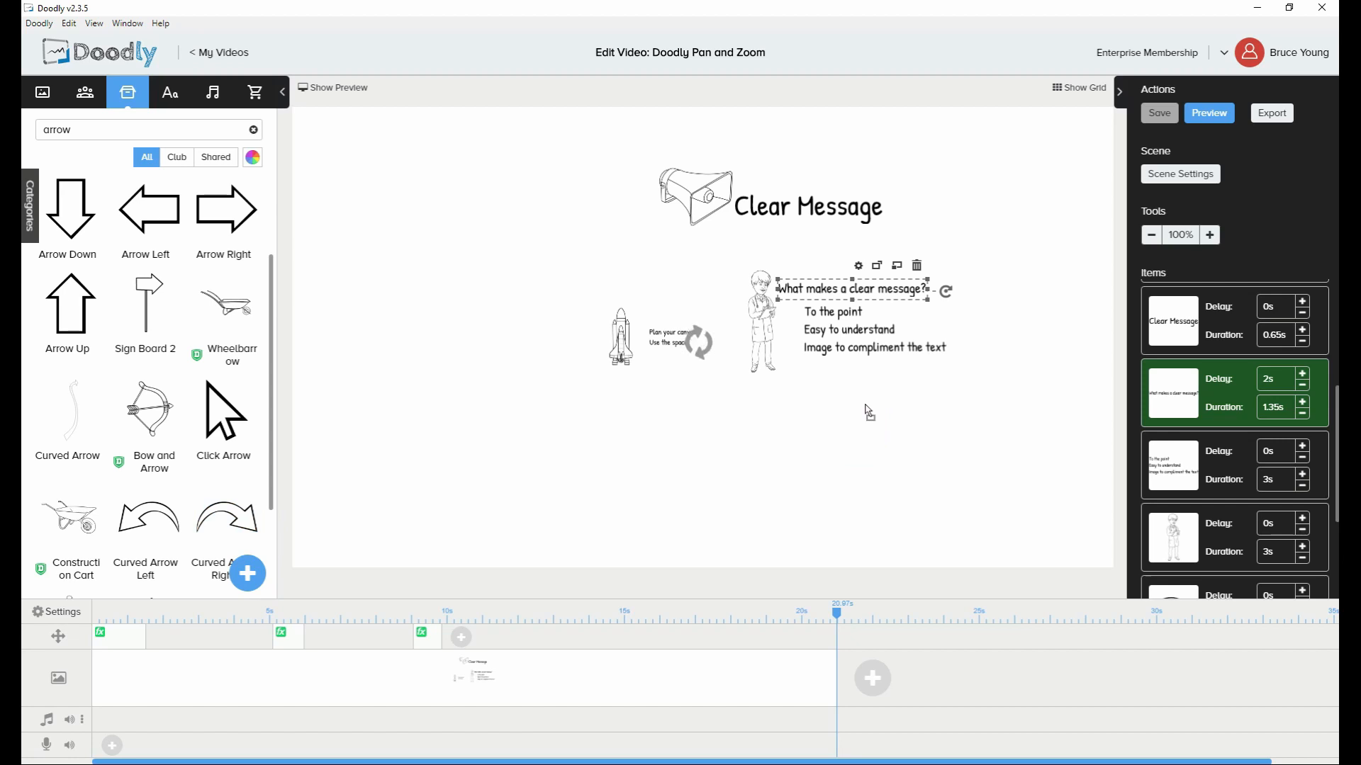
{"action": "left_click", "coordinate": [914, 405]}
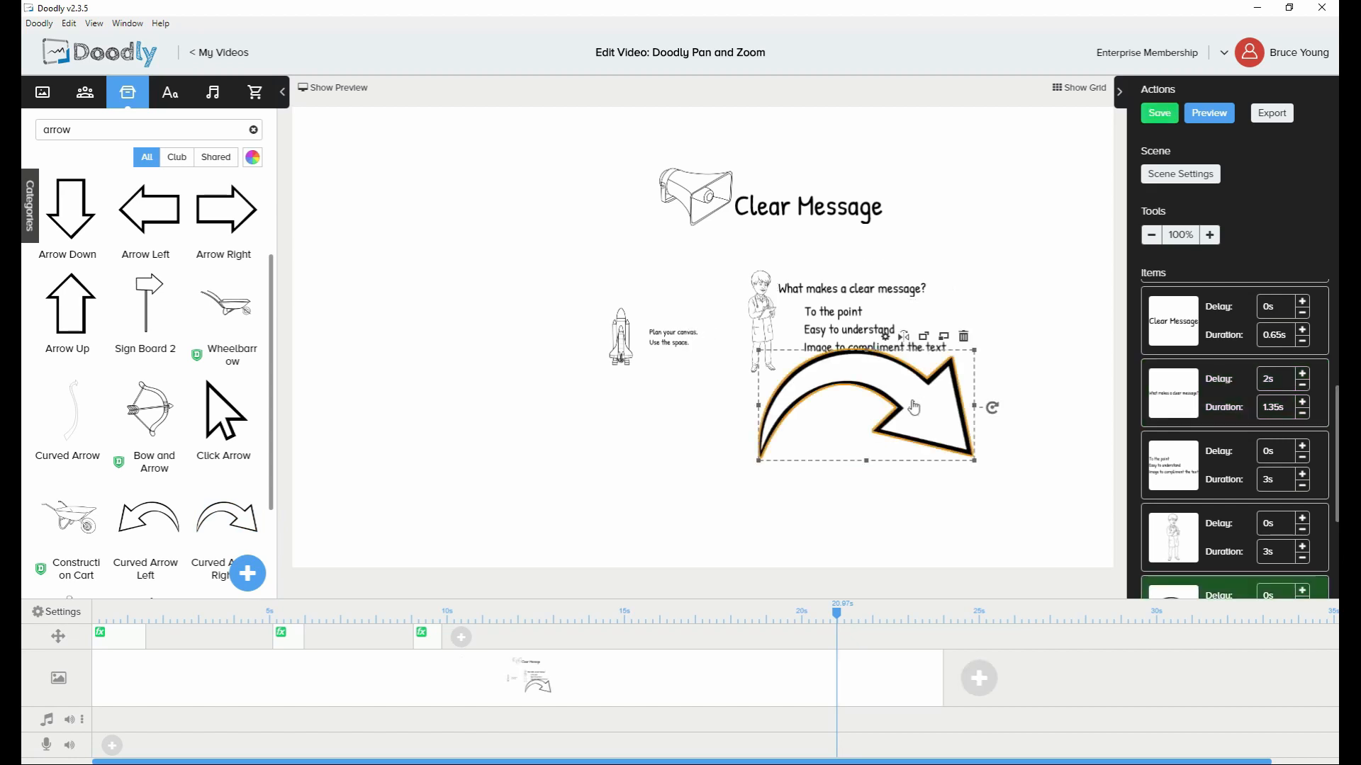
Rotate the curved arrow to point downward, shrink it and place it just right of the "Clear Message" text
{"action": "left_click_drag", "start_coordinate": [897, 407], "coordinate": [815, 489]}
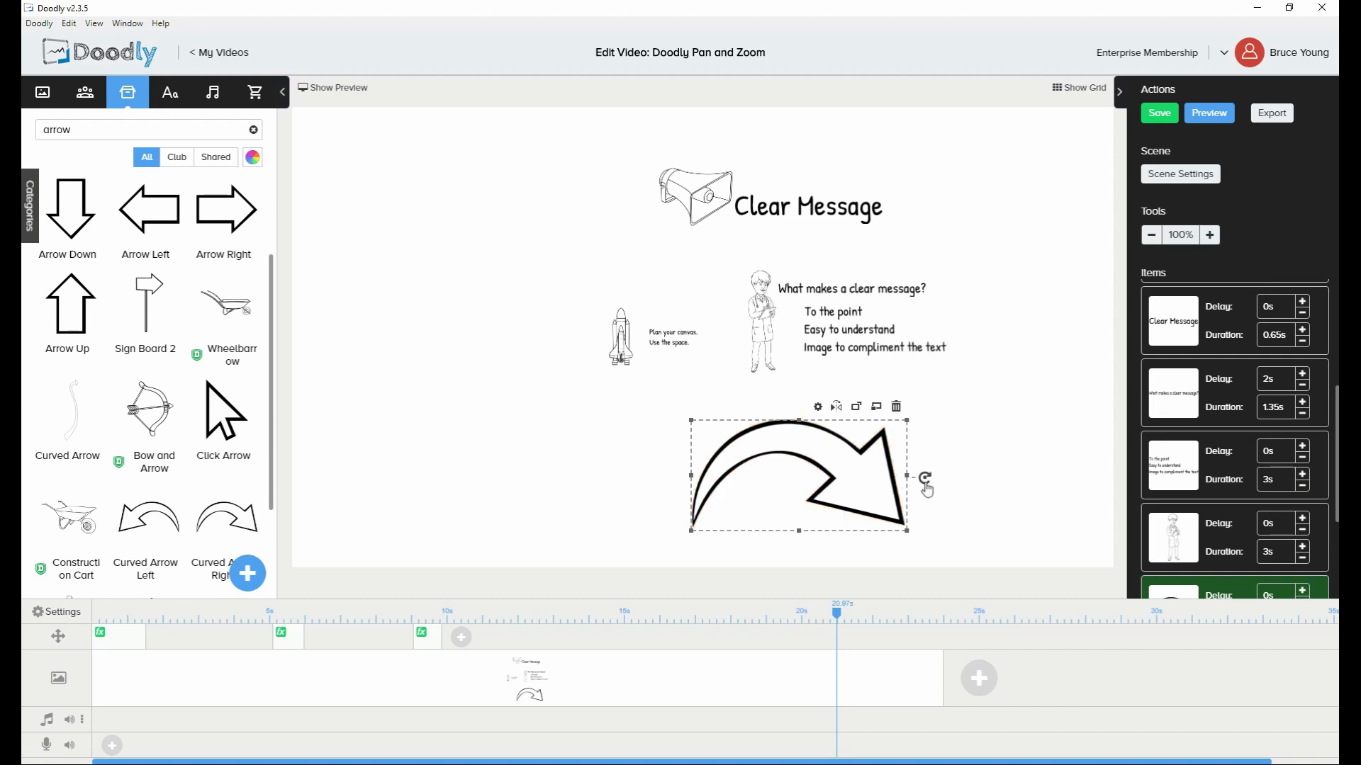
{"action": "left_click_drag", "start_coordinate": [925, 477], "coordinate": [870, 554]}
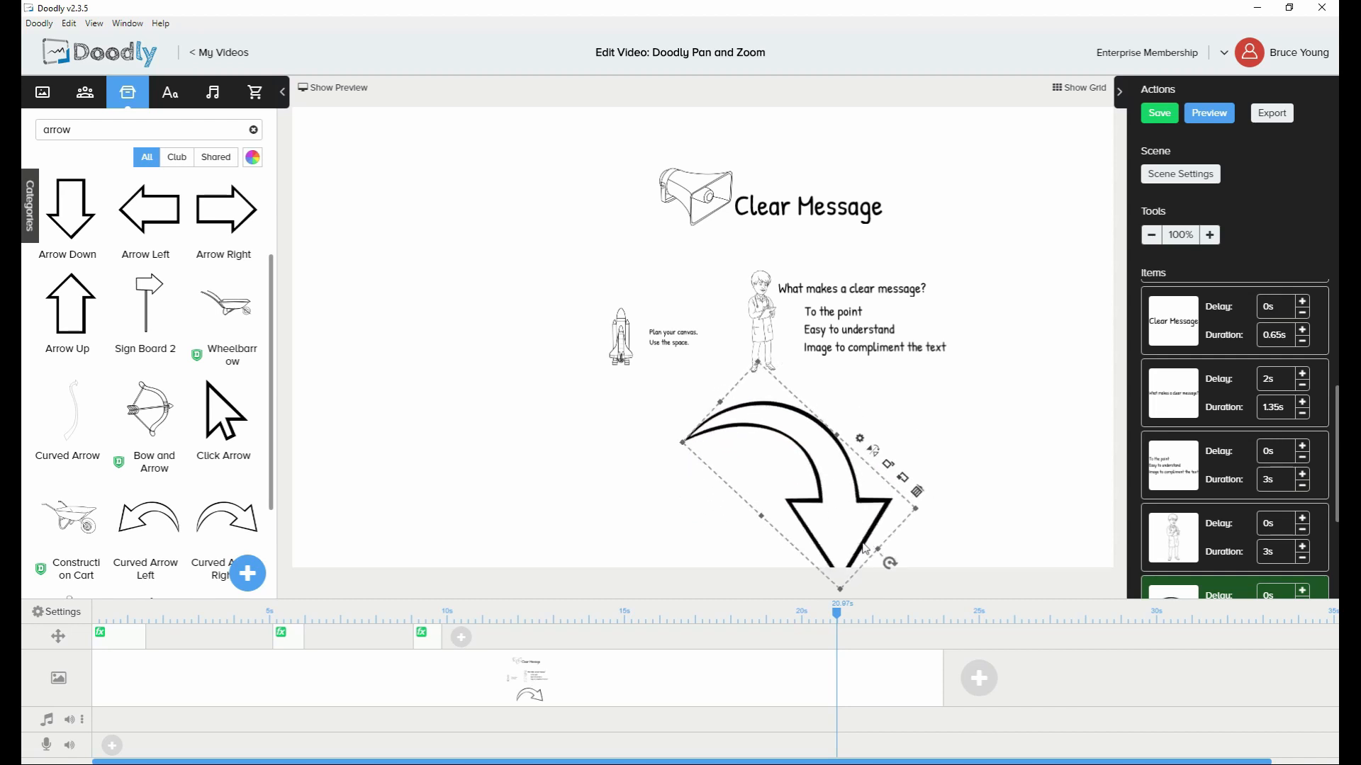
{"action": "left_click_drag", "start_coordinate": [831, 472], "coordinate": [991, 215]}
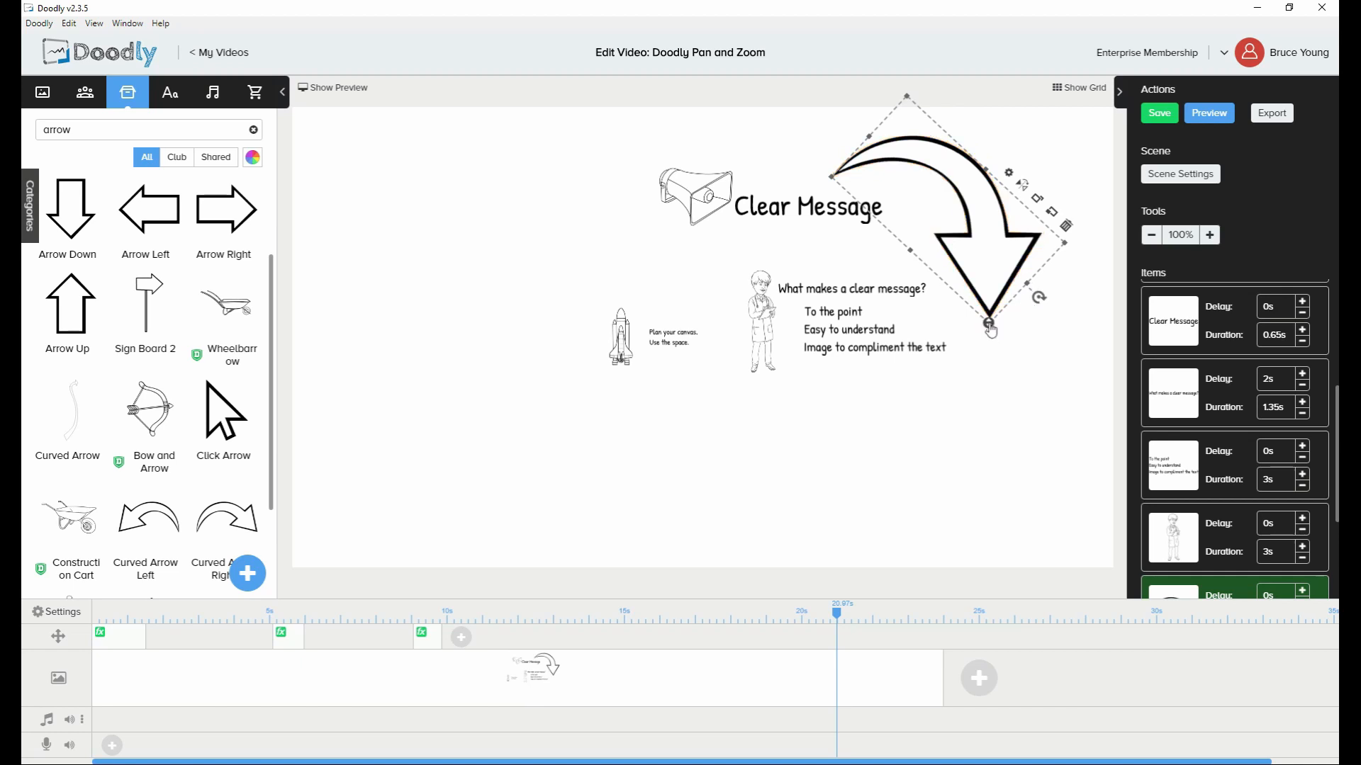
{"action": "left_click_drag", "start_coordinate": [986, 322], "coordinate": [890, 282]}
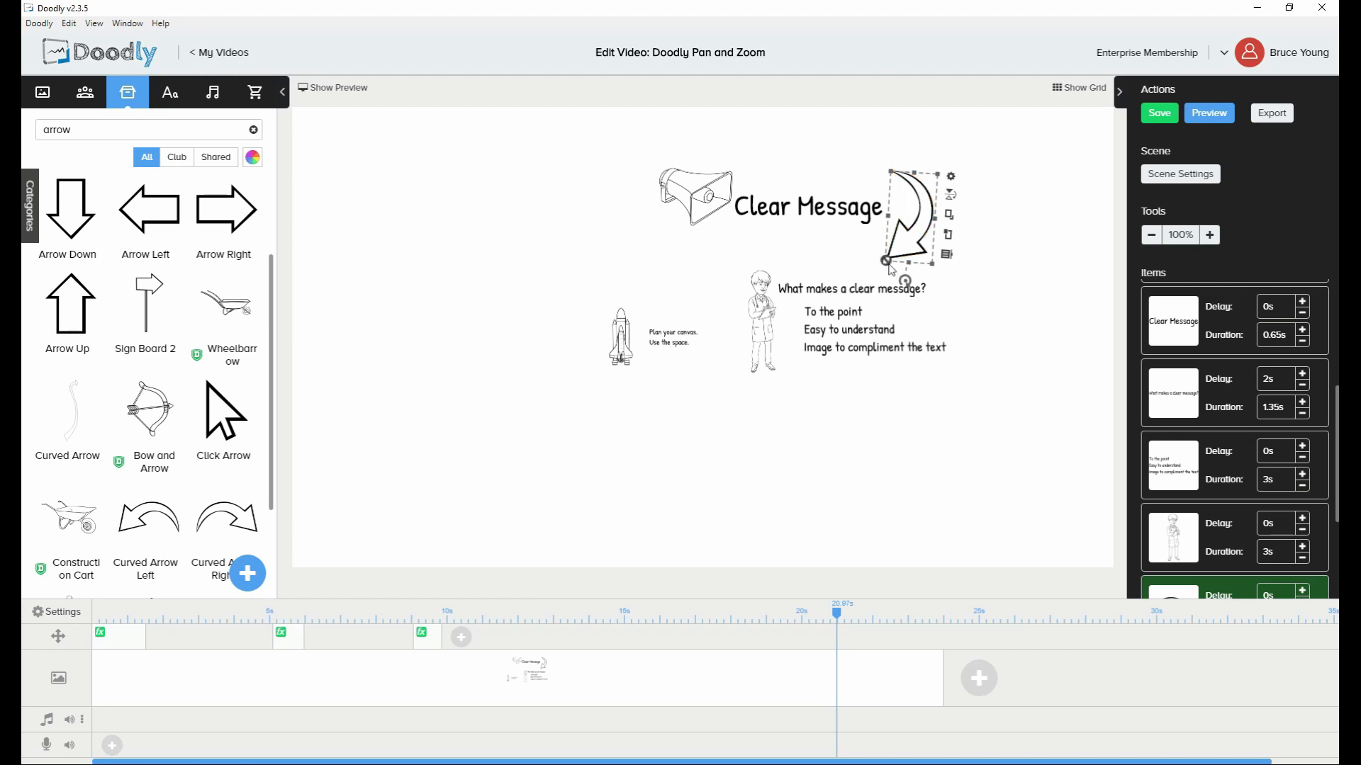
{"action": "left_click_drag", "start_coordinate": [888, 264], "coordinate": [914, 221]}
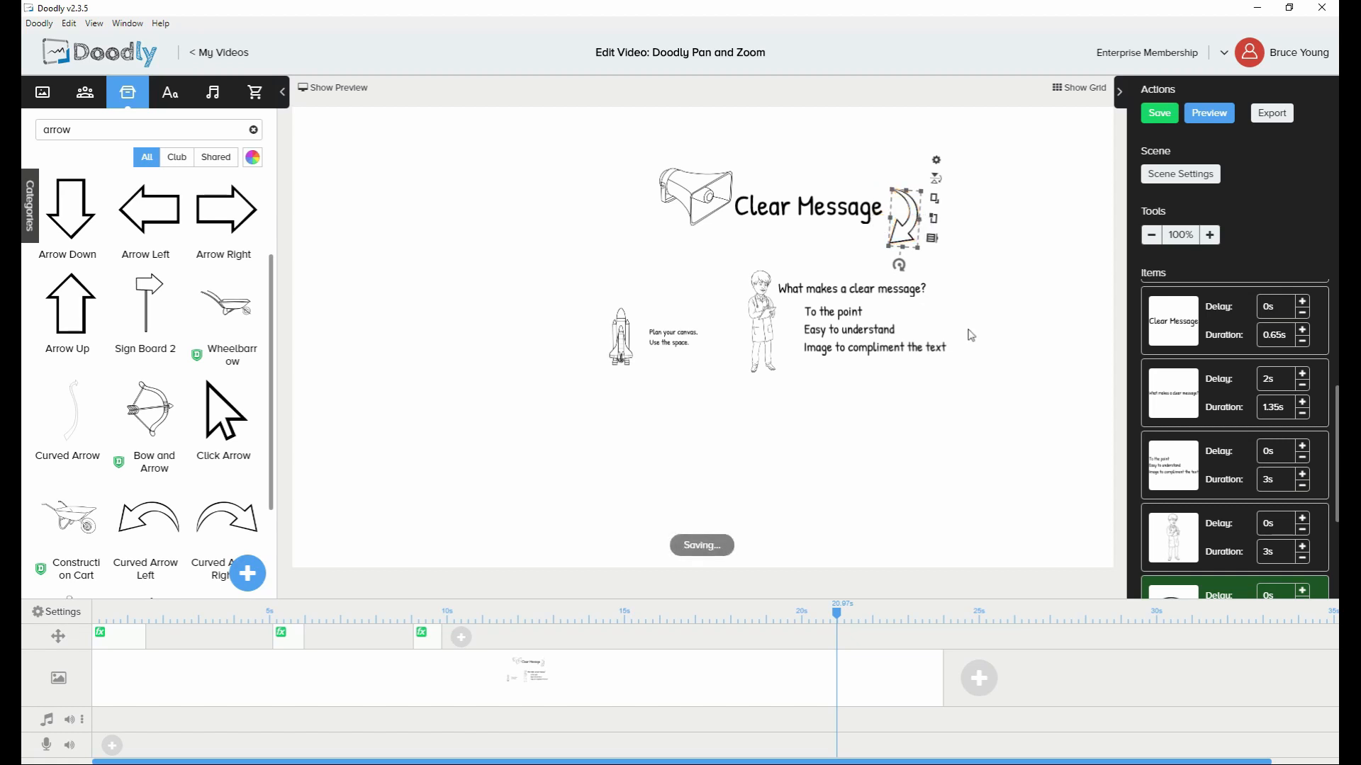
Move the curved arrow directly after "Clear Message" in the item order and set its duration to 1s
{"action": "scroll", "coordinate": [1214, 503], "scroll_direction": "down", "scroll_amount": 1}
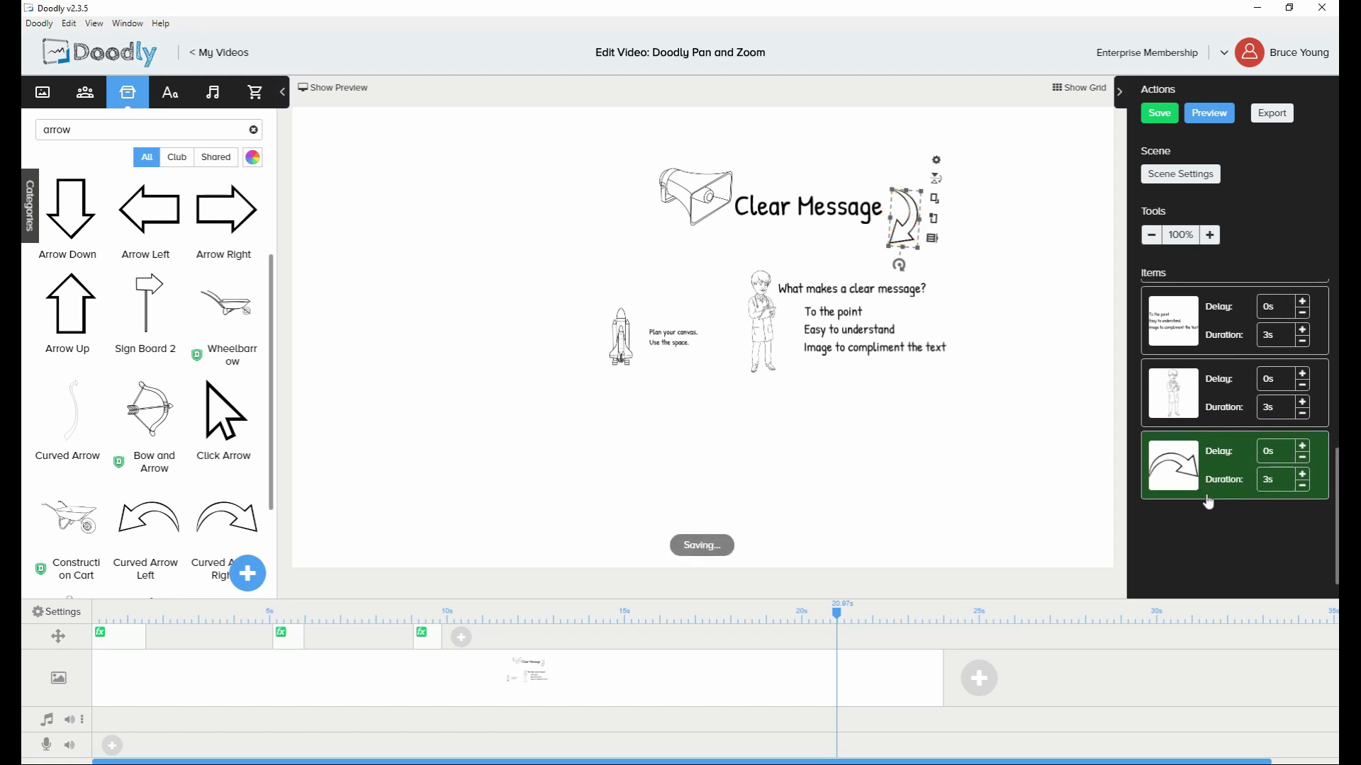
{"action": "left_click_drag", "start_coordinate": [1193, 544], "coordinate": [1197, 333]}
{"action": "scroll", "coordinate": [1234, 457], "scroll_direction": "up", "scroll_amount": 2}
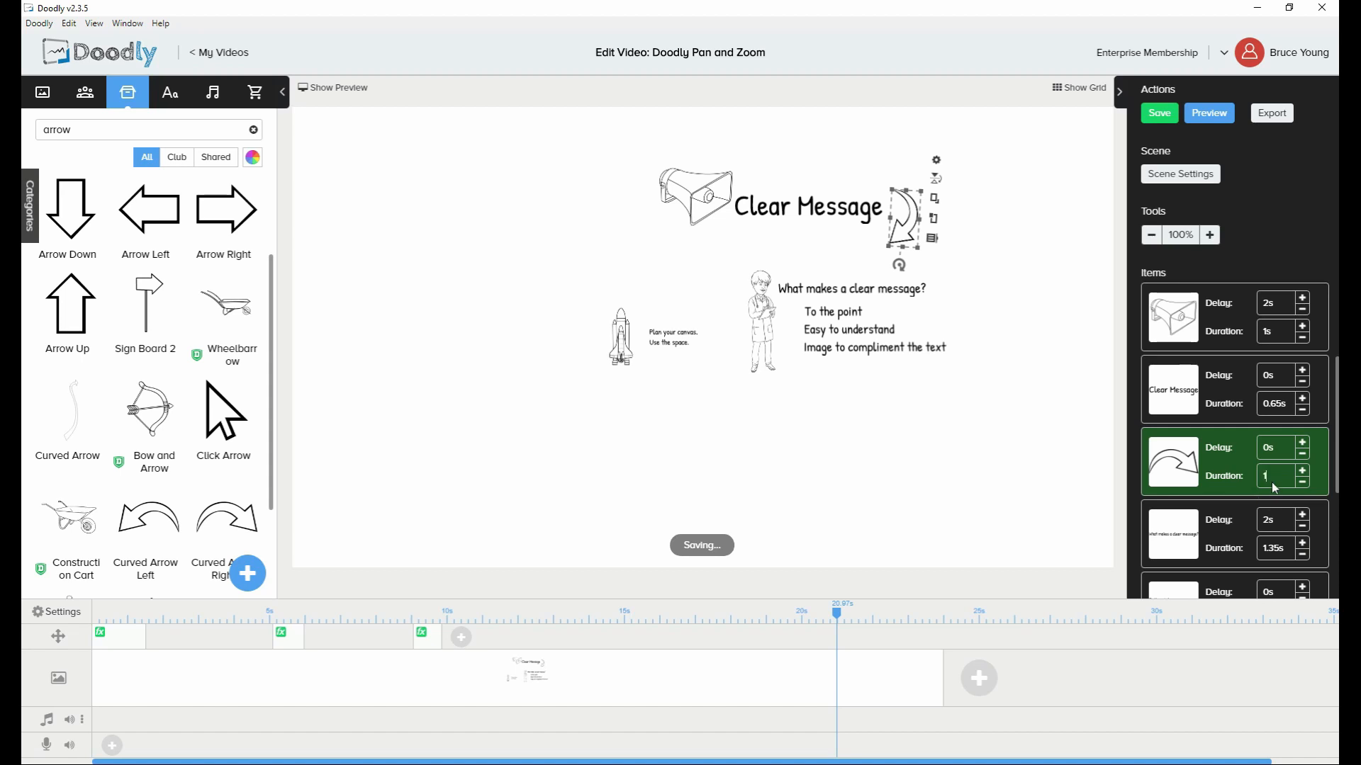
{"action": "key", "text": "Return"}
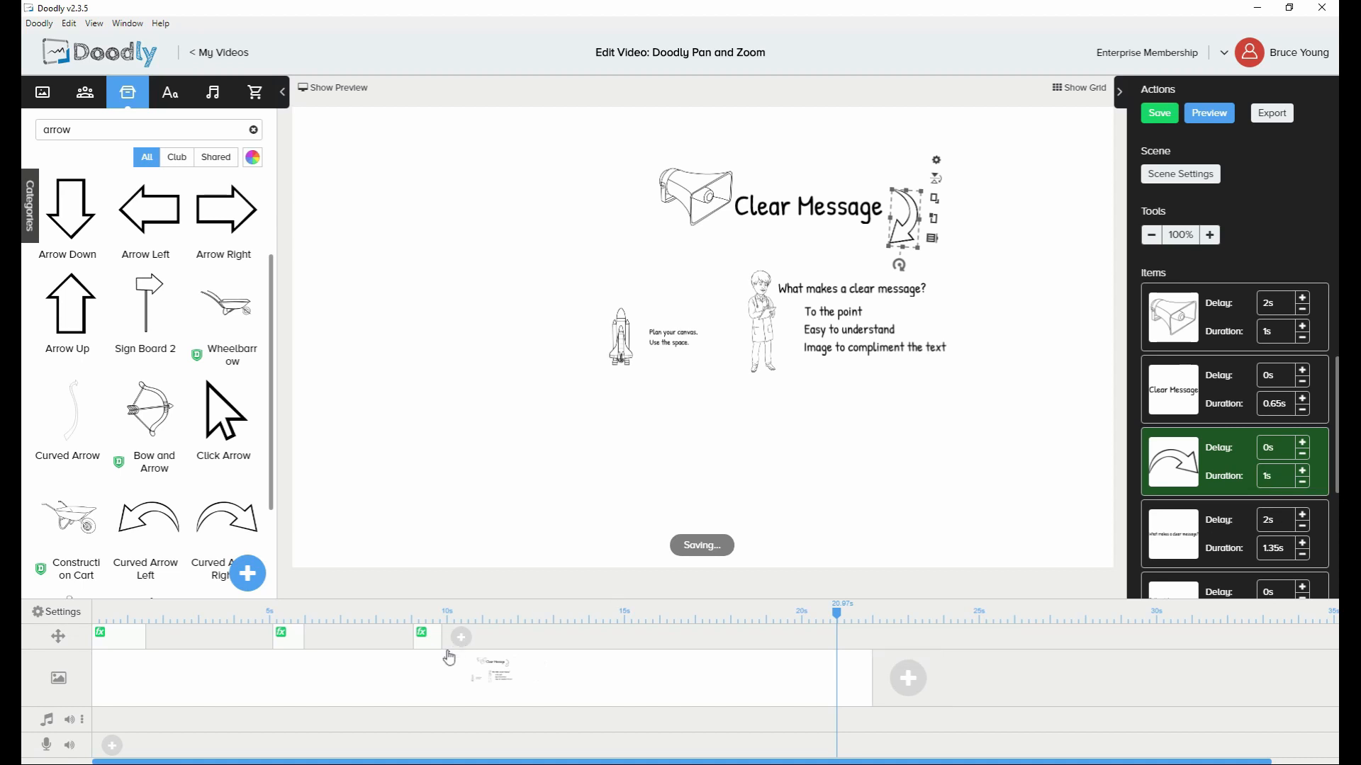
Move the third pan and zoom effect to about 11 s on the timeline and check its start and end frames
{"action": "mouse_move", "coordinate": [428, 651]}
{"action": "left_click", "coordinate": [434, 633]}
{"action": "left_click", "coordinate": [466, 640]}
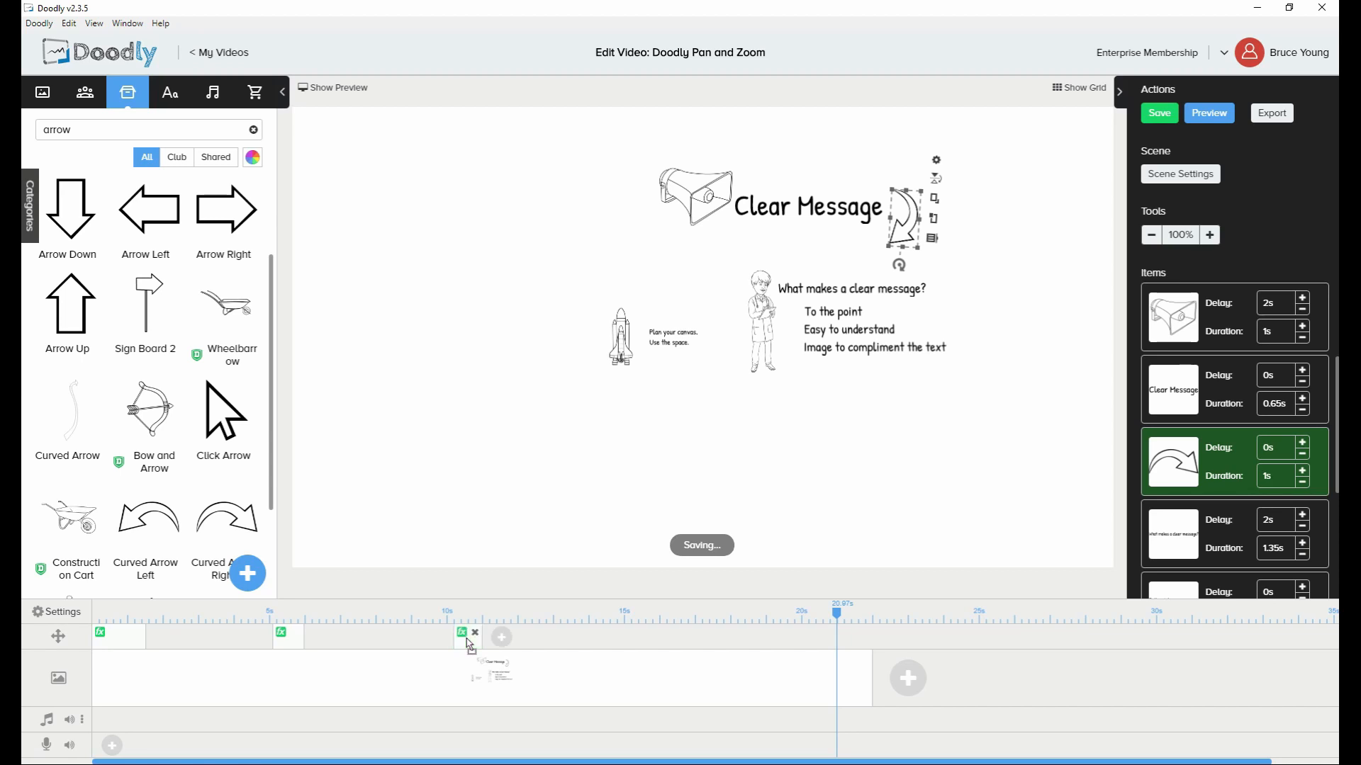
{"action": "left_click", "coordinate": [473, 634]}
{"action": "left_click", "coordinate": [496, 639]}
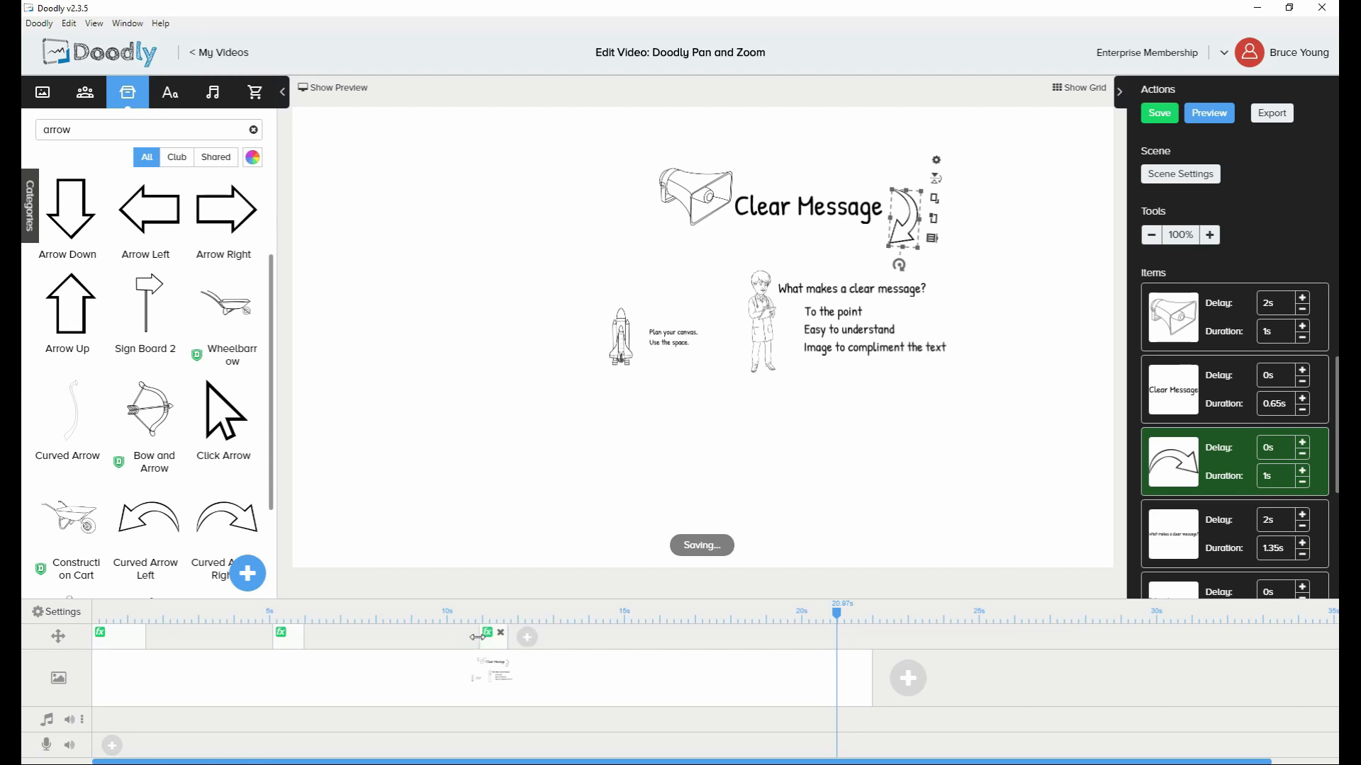
{"action": "left_click", "coordinate": [491, 642]}
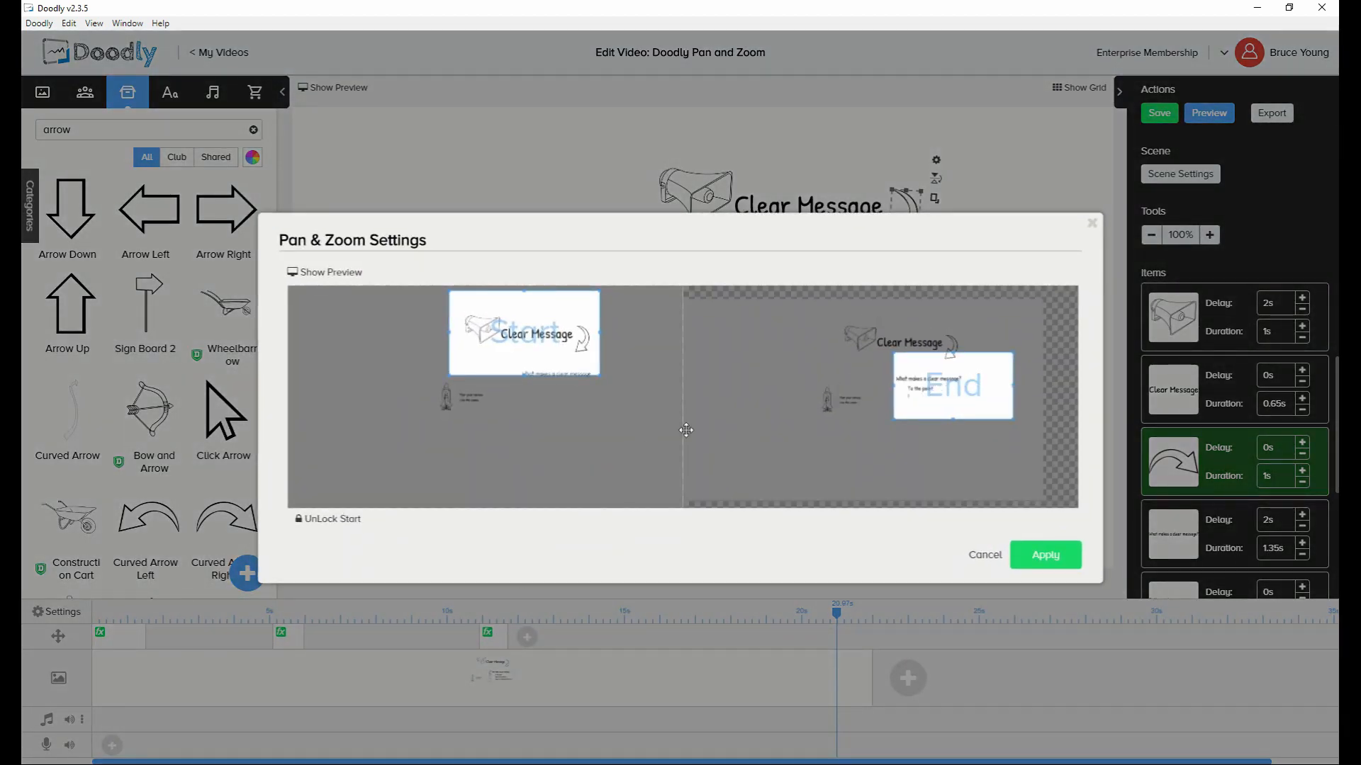
{"action": "left_click", "coordinate": [989, 556]}
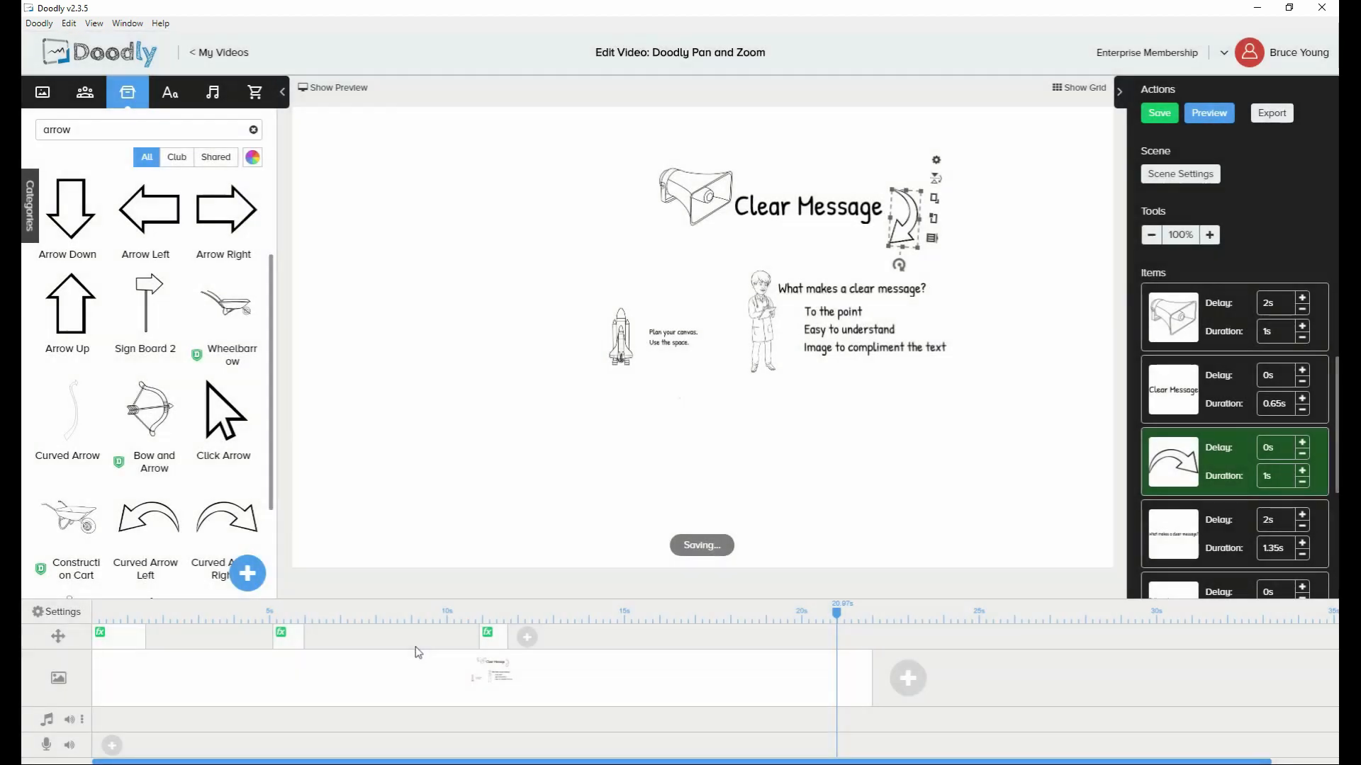
{"action": "left_click", "coordinate": [488, 645]}
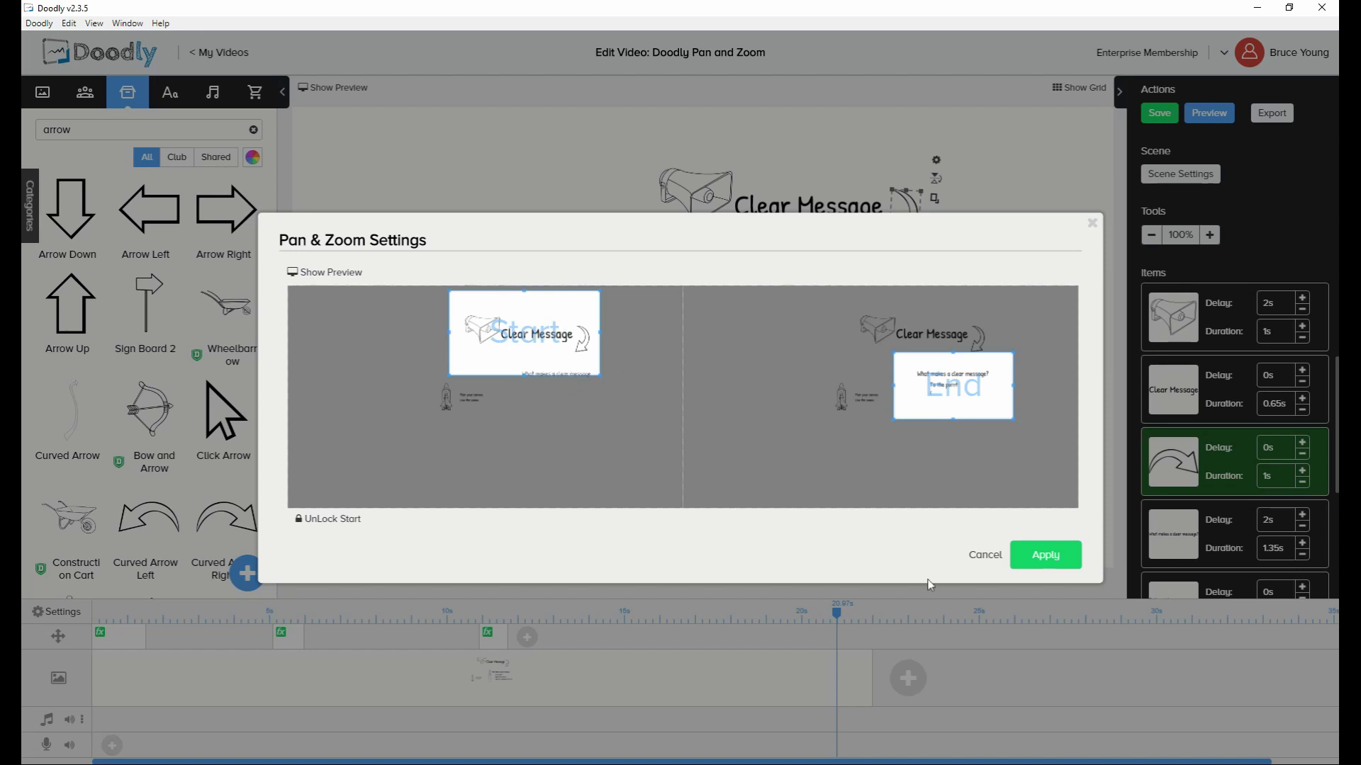
{"action": "left_click", "coordinate": [983, 556]}
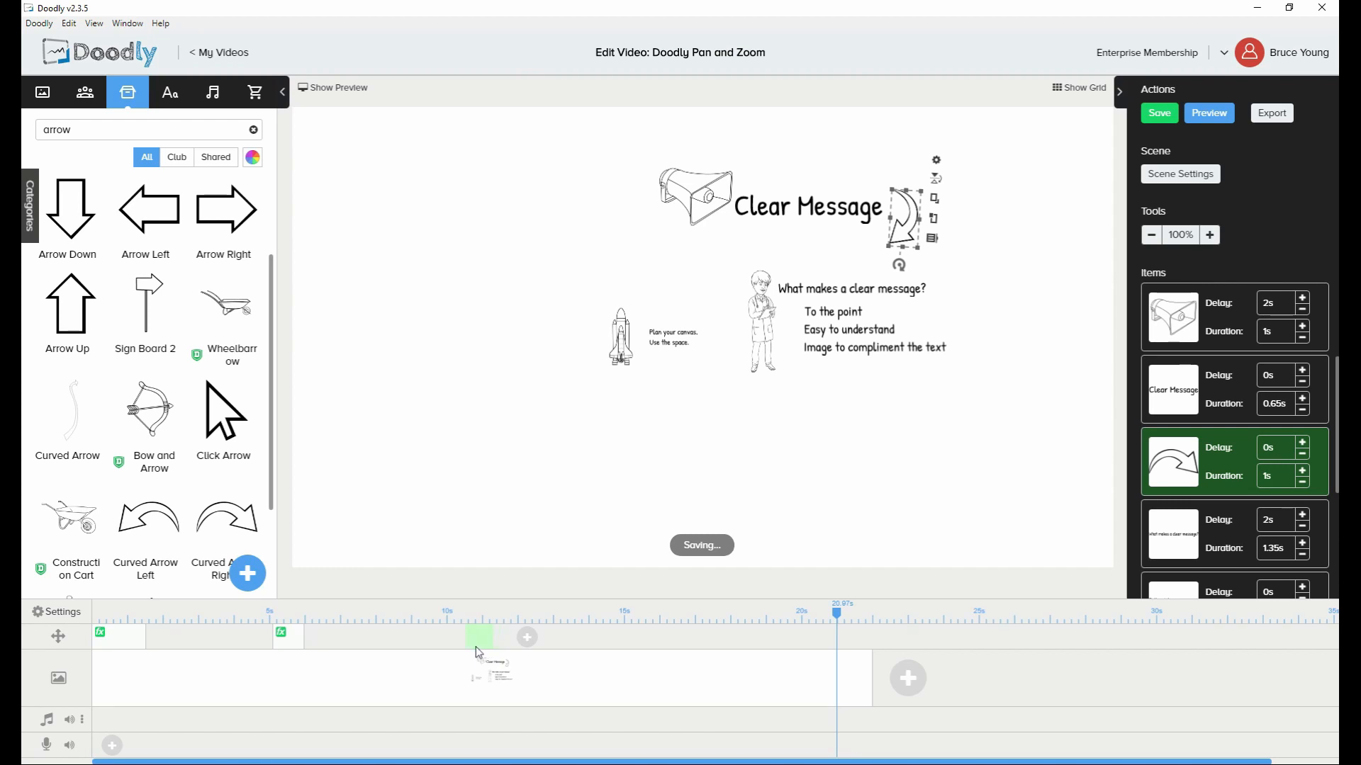
Move the third pan and zoom effect to about 10.5 s and play its preview
{"action": "left_click", "coordinate": [475, 644]}
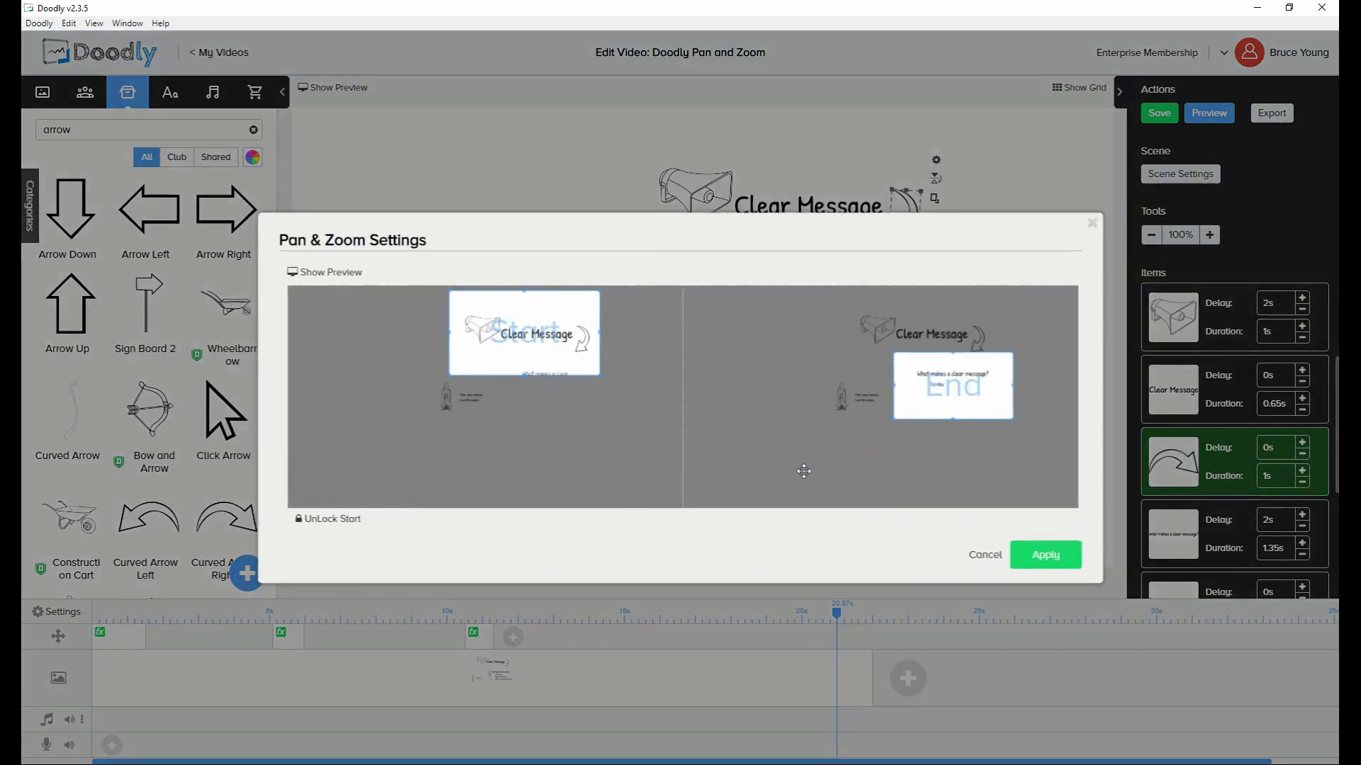
{"action": "left_click", "coordinate": [330, 272]}
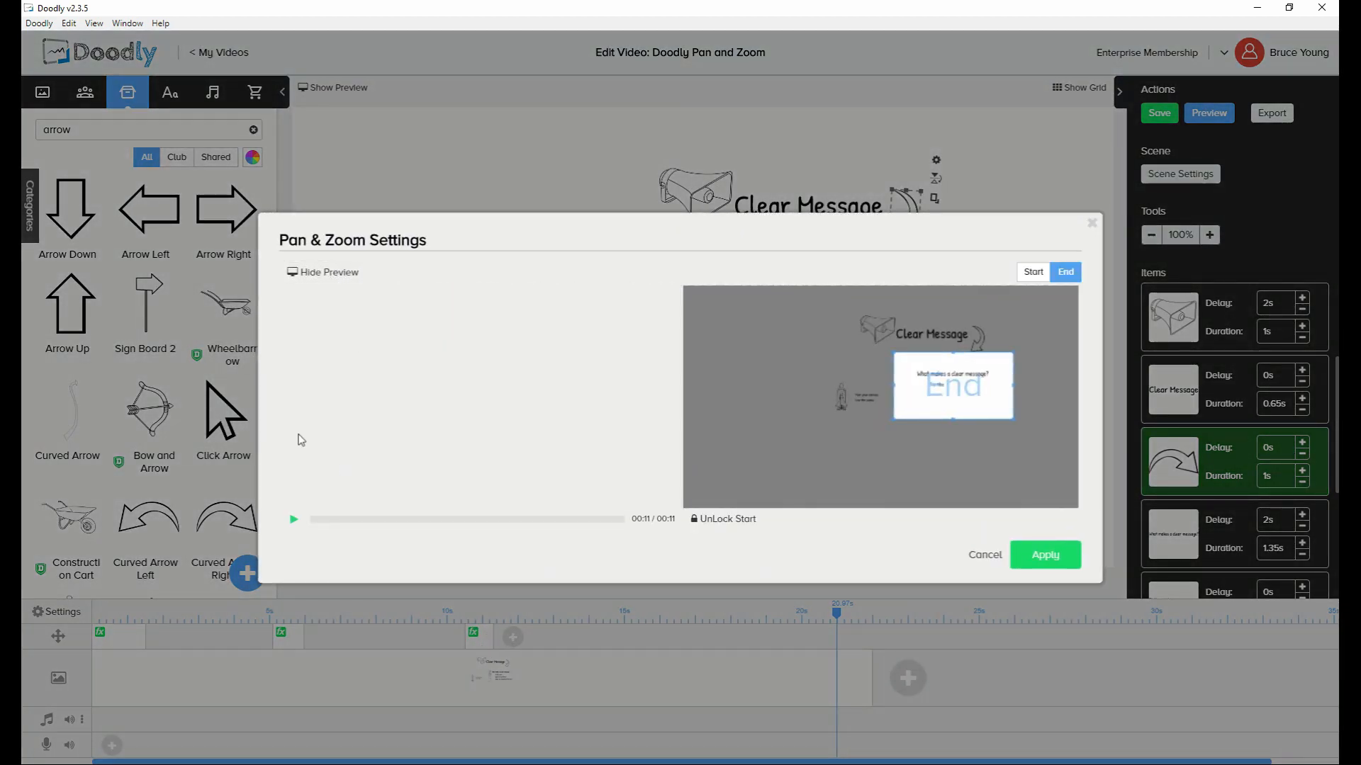
{"action": "left_click", "coordinate": [292, 521]}
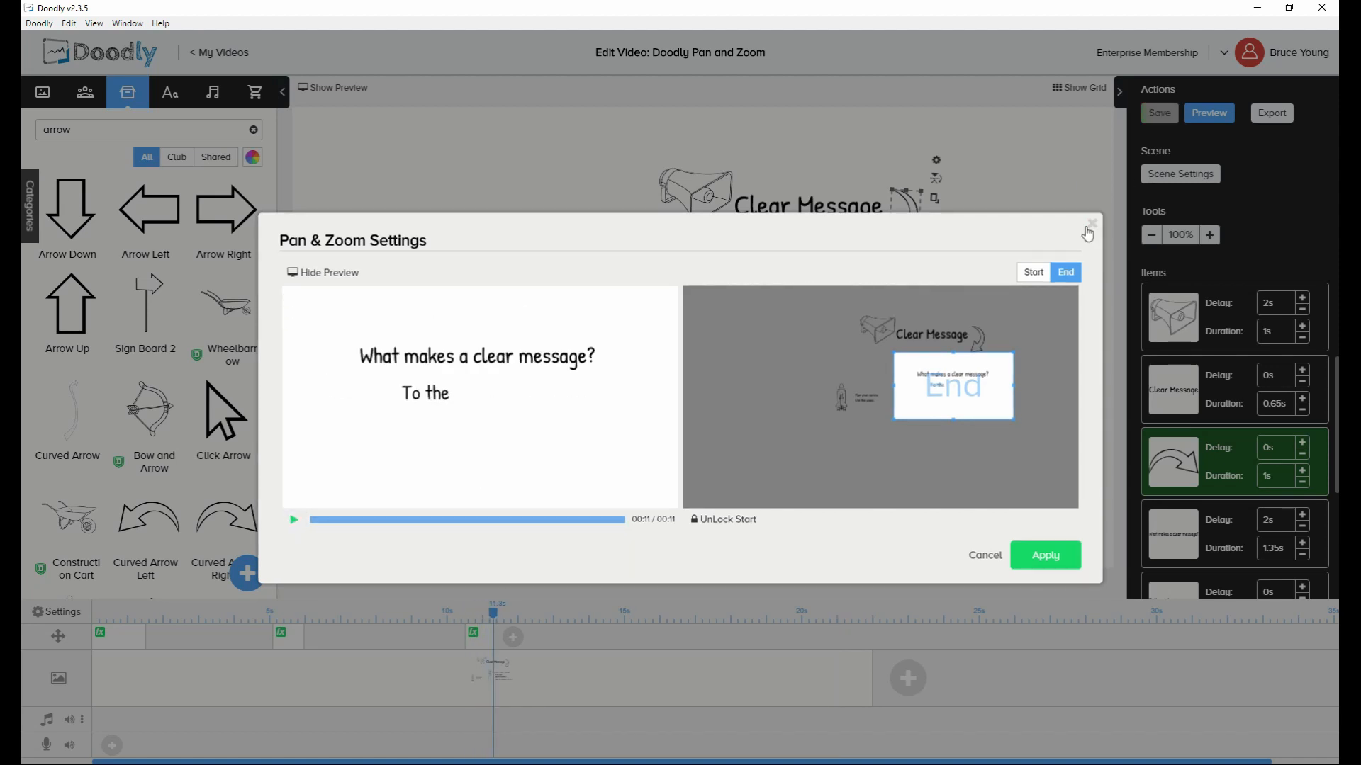
{"action": "left_click", "coordinate": [1092, 224]}
Move the third pan and zoom effect to about 10 s and check what its frames show
{"action": "left_click_drag", "start_coordinate": [475, 632], "coordinate": [430, 687]}
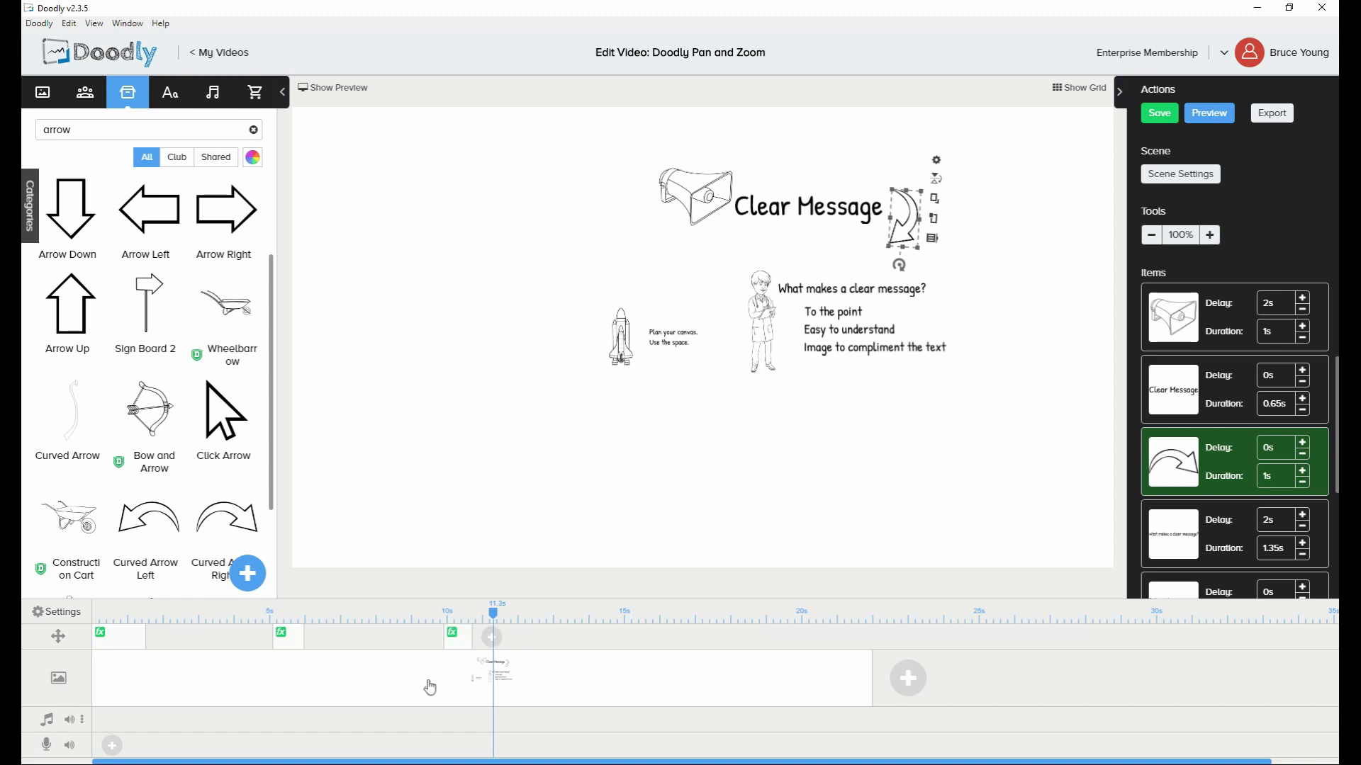
{"action": "left_click", "coordinate": [460, 649]}
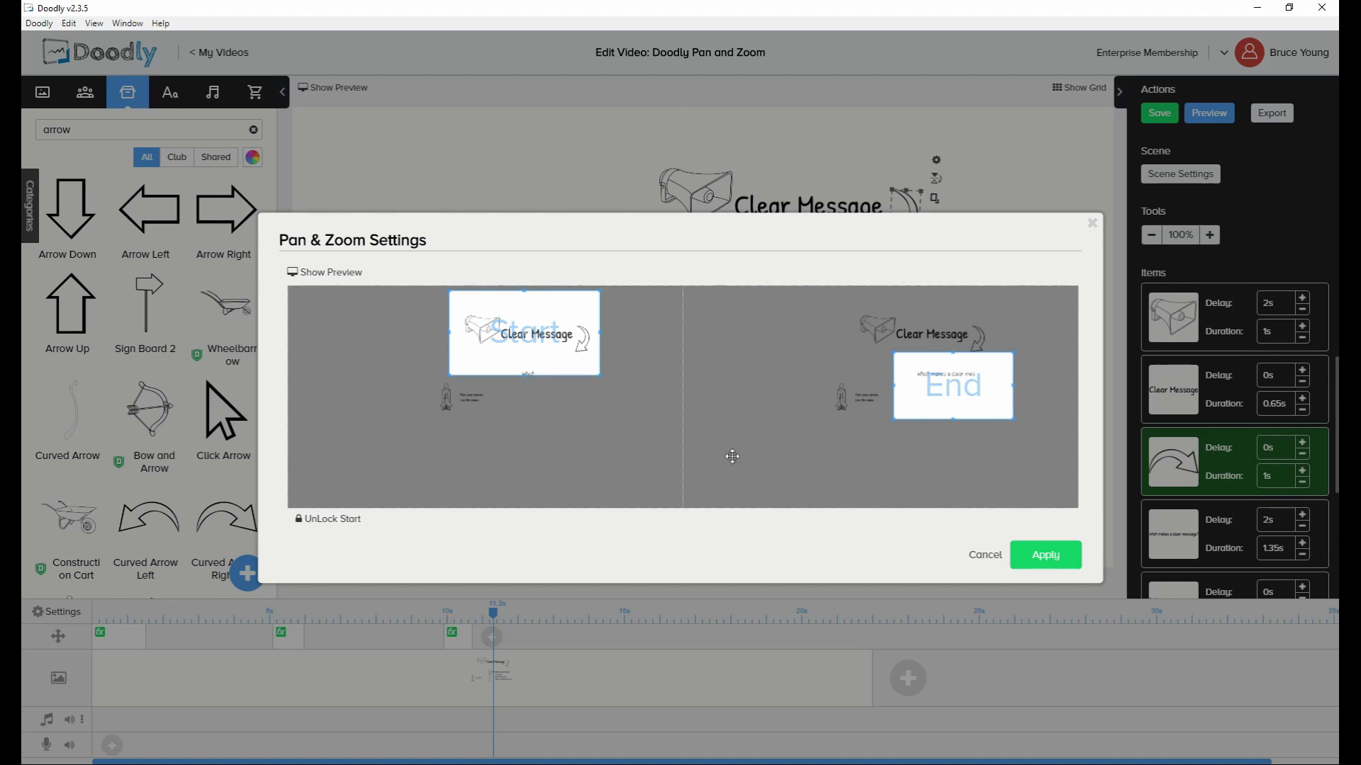
{"action": "left_click", "coordinate": [974, 556]}
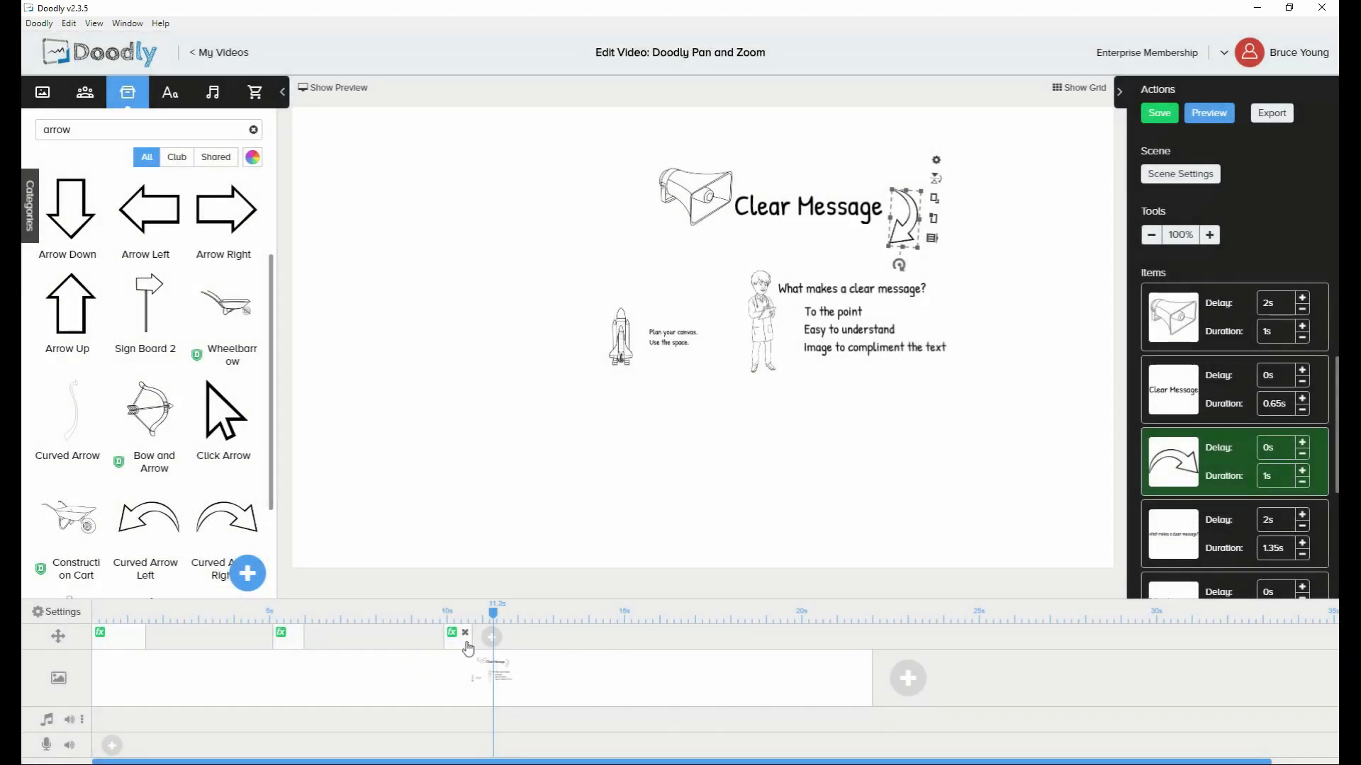
Move the third pan and zoom effect to about 9.3 s, preview and apply it, and play the whole video
{"action": "left_click_drag", "start_coordinate": [461, 643], "coordinate": [439, 642]}
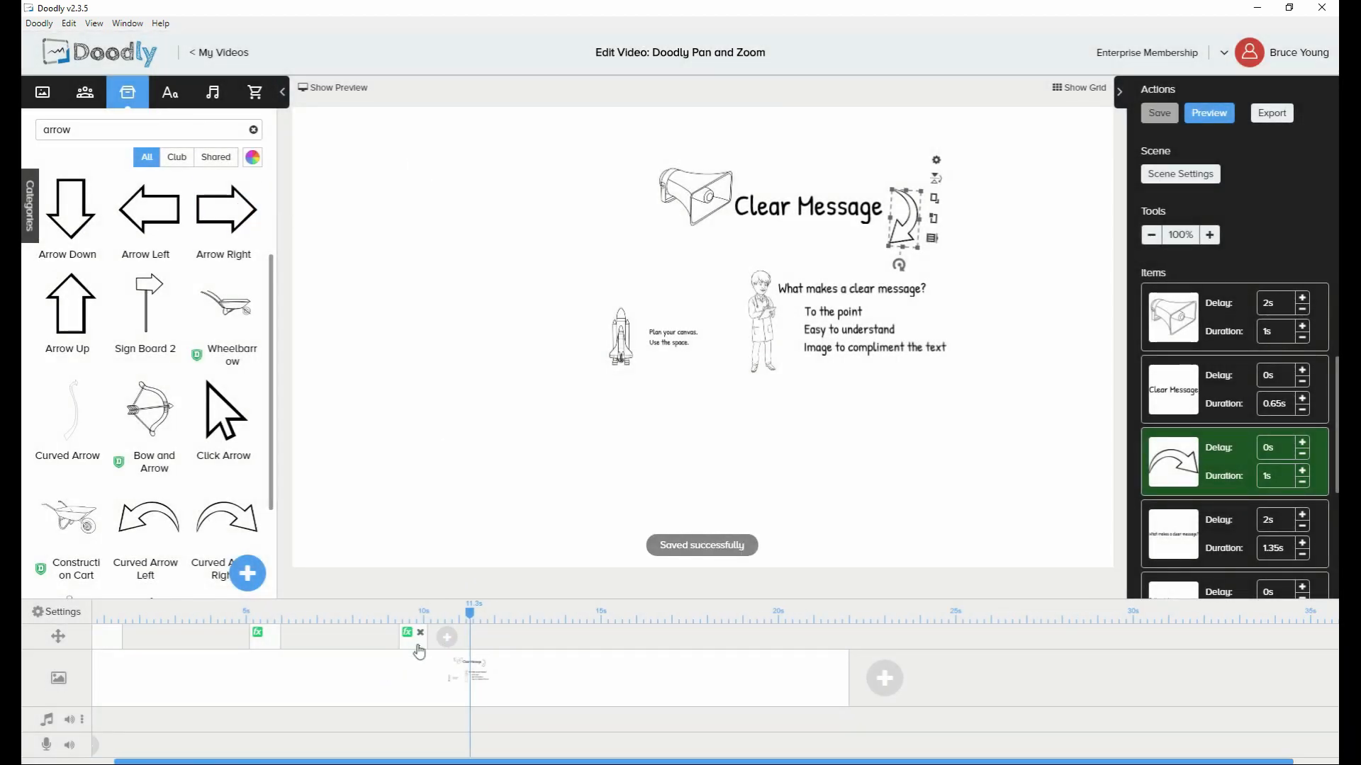
{"action": "left_click", "coordinate": [417, 646]}
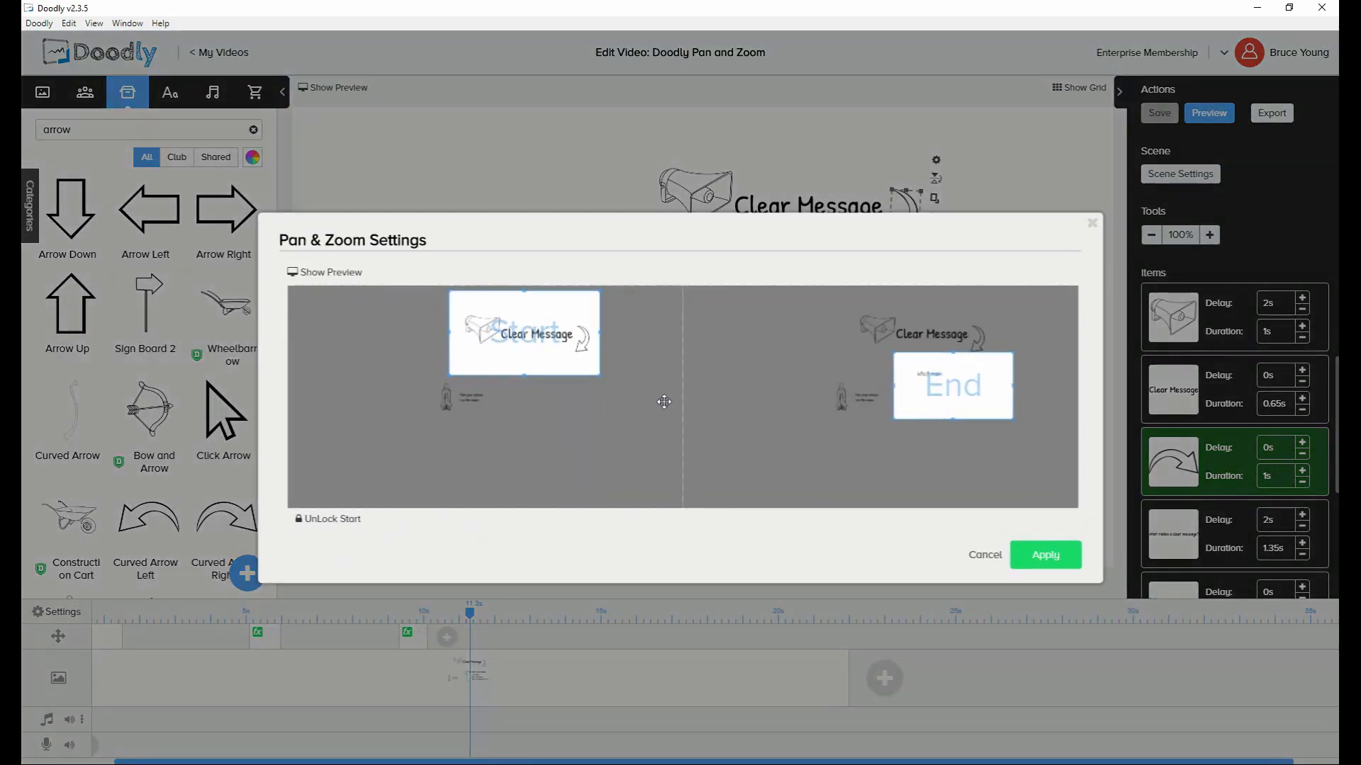
{"action": "left_click", "coordinate": [326, 273]}
{"action": "left_click", "coordinate": [294, 519]}
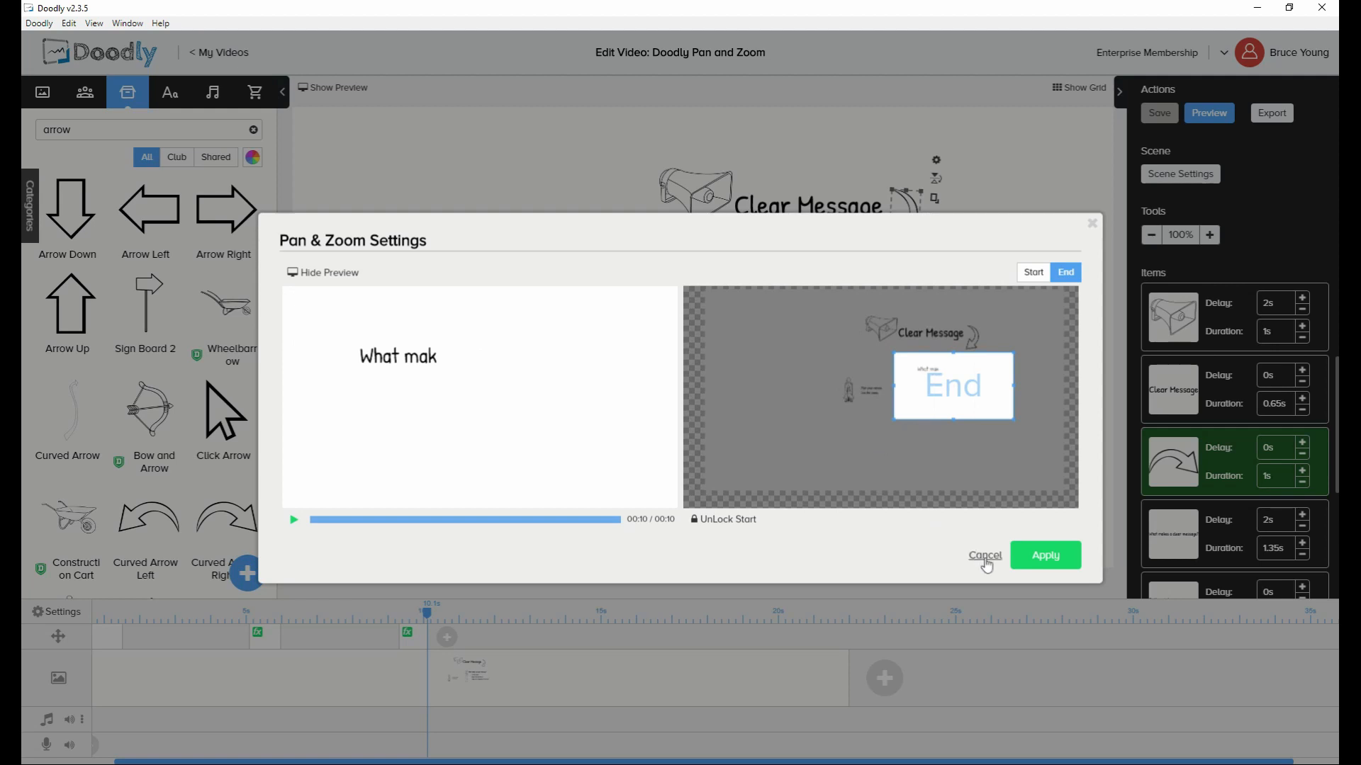
{"action": "left_click", "coordinate": [1027, 557]}
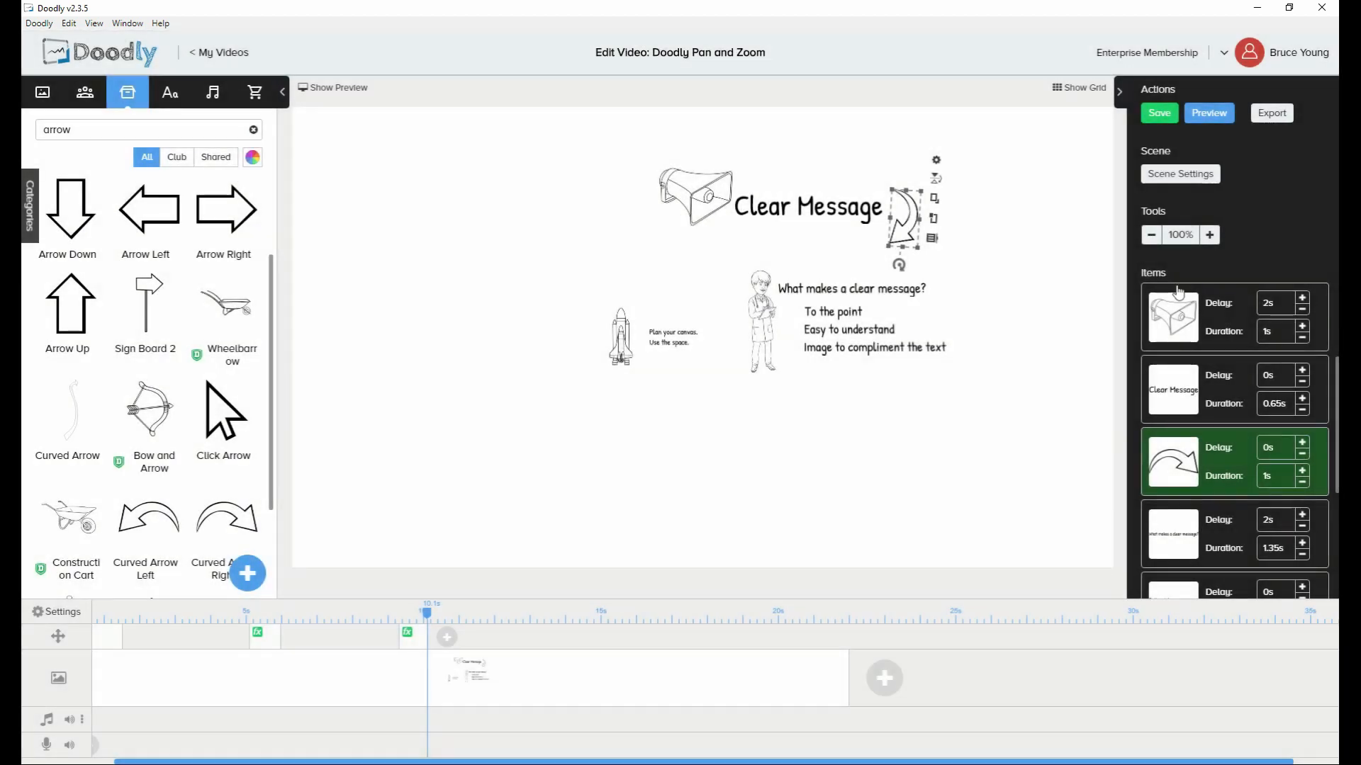
{"action": "left_click", "coordinate": [1217, 116]}
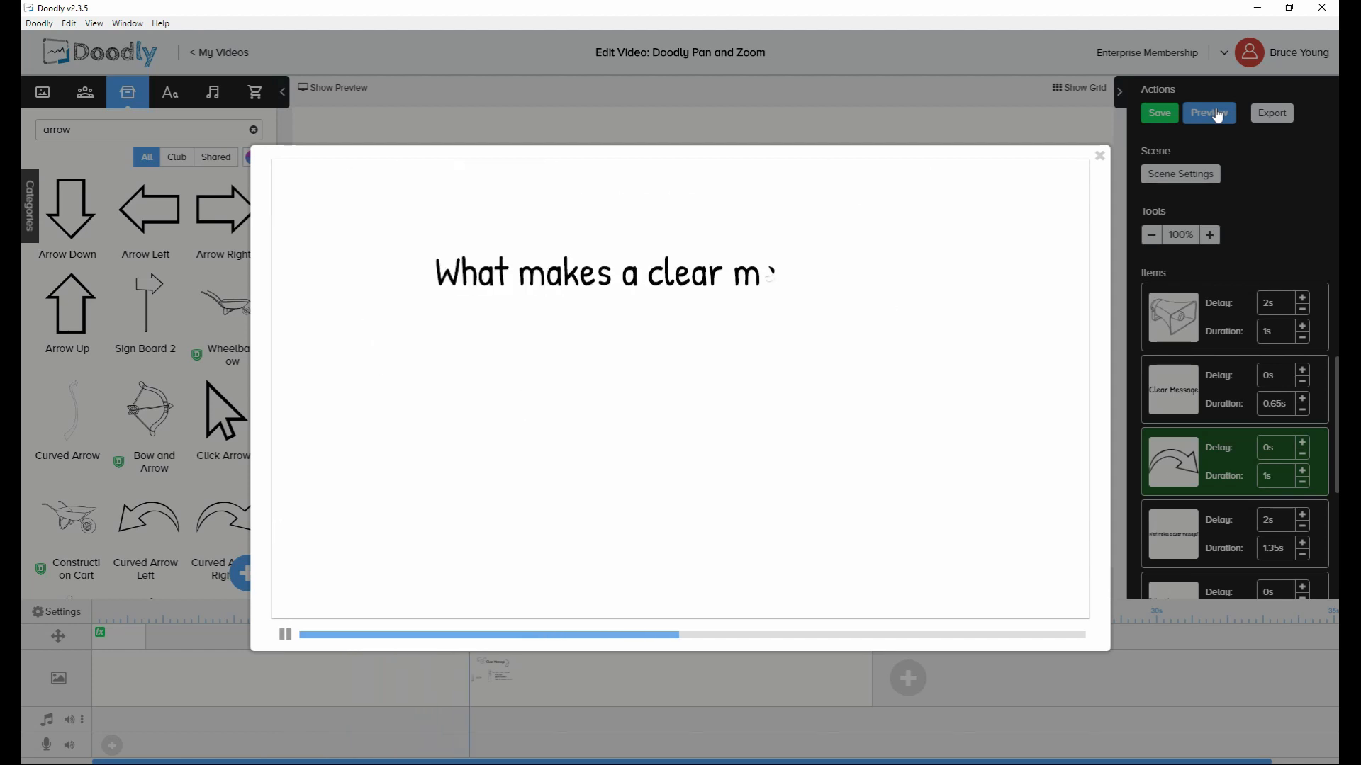
{"action": "left_click", "coordinate": [1099, 156]}
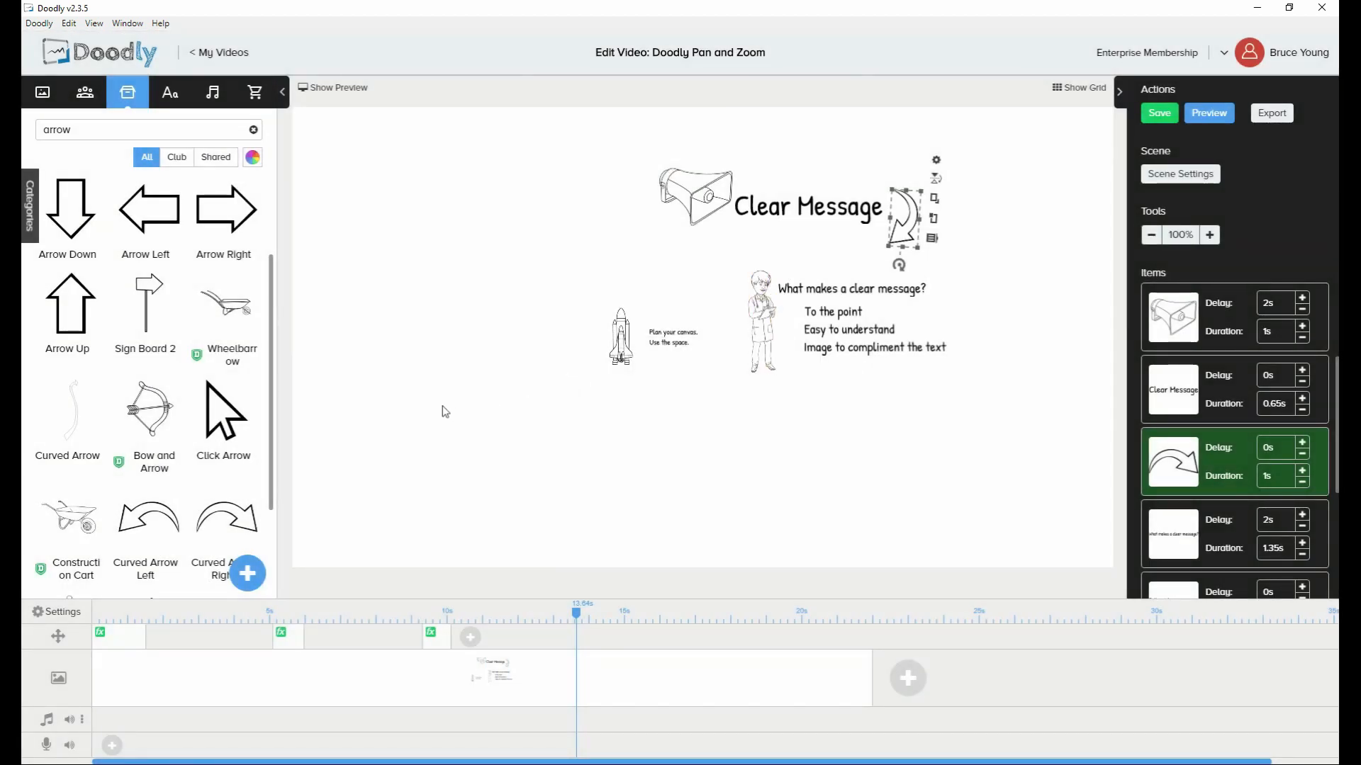
Add a second Curved Arrow Right to the canvas, flip it, rotate it toward vertical and shrink it beside the megaphone
{"action": "double_click", "coordinate": [246, 521]}
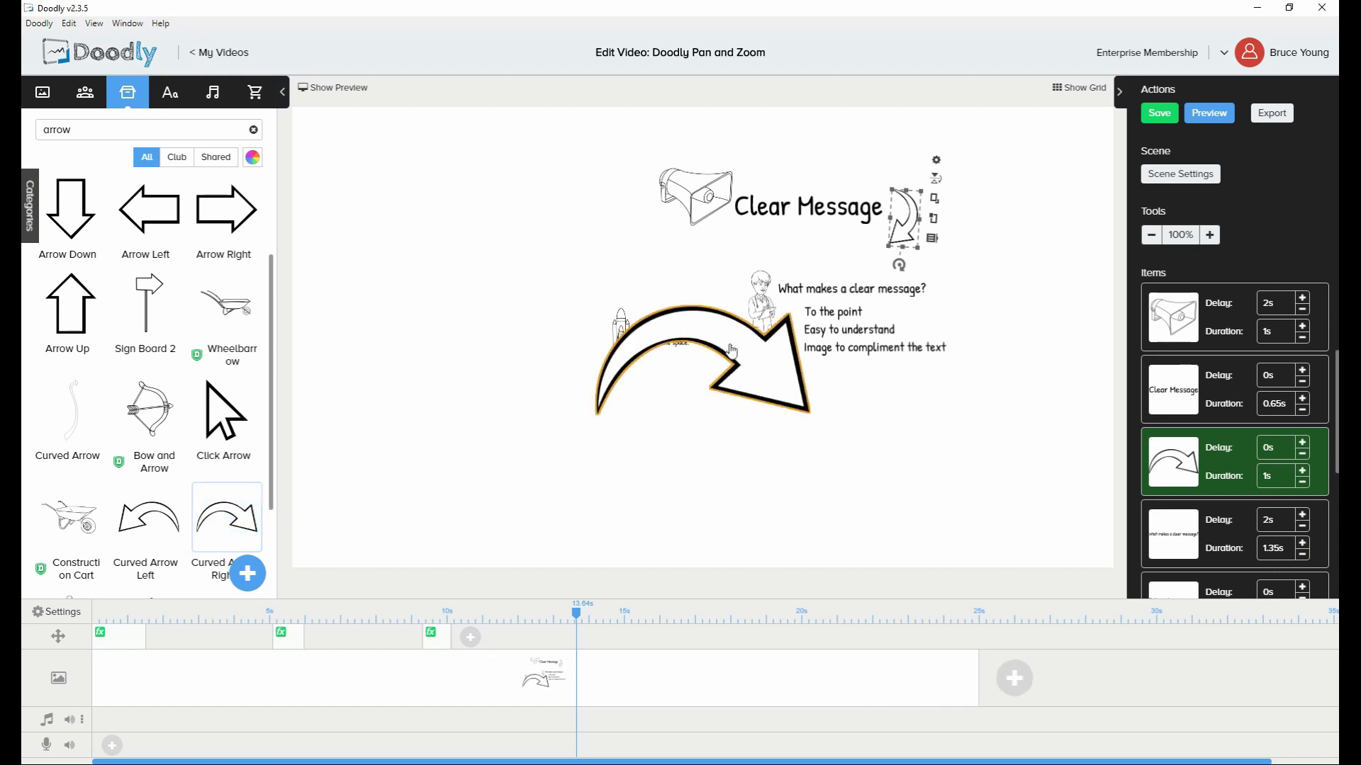
{"action": "left_click_drag", "start_coordinate": [729, 344], "coordinate": [598, 255]}
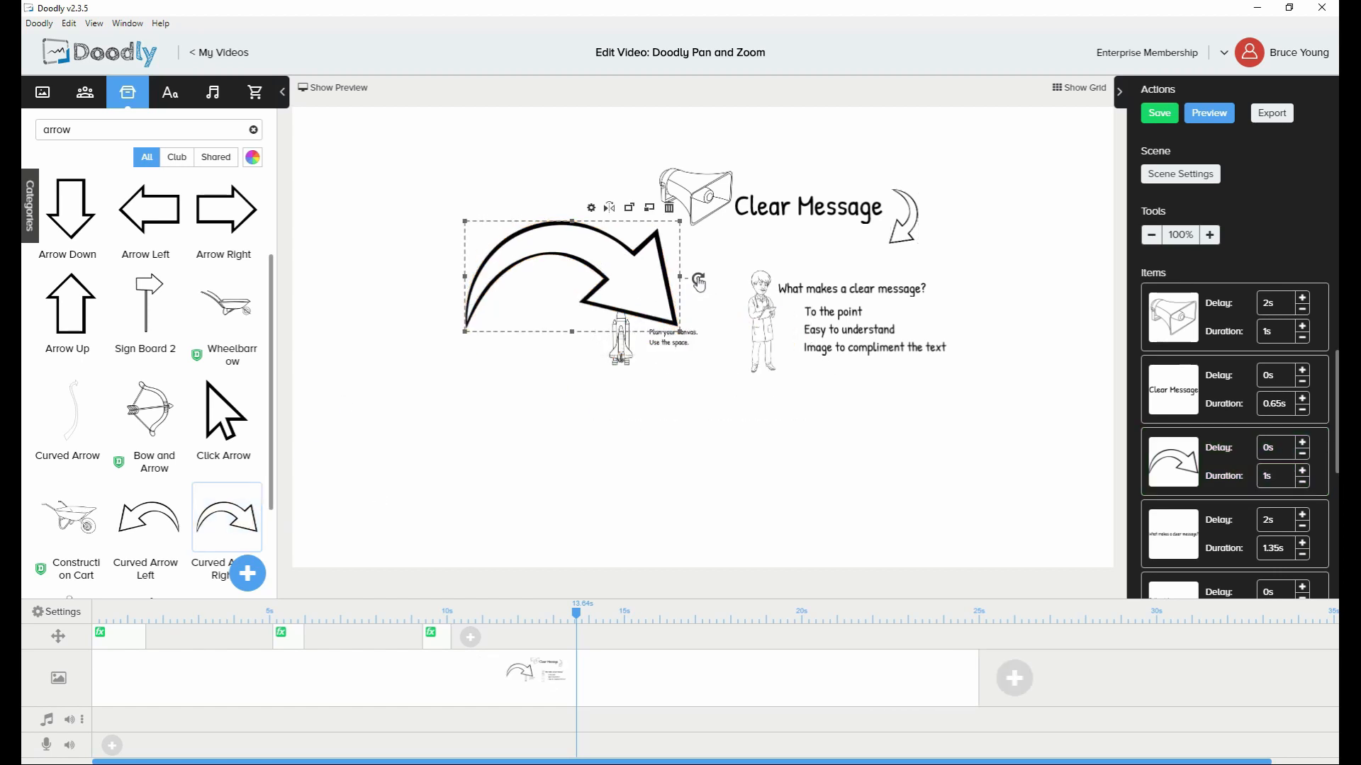
{"action": "left_click_drag", "start_coordinate": [698, 276], "coordinate": [664, 281]}
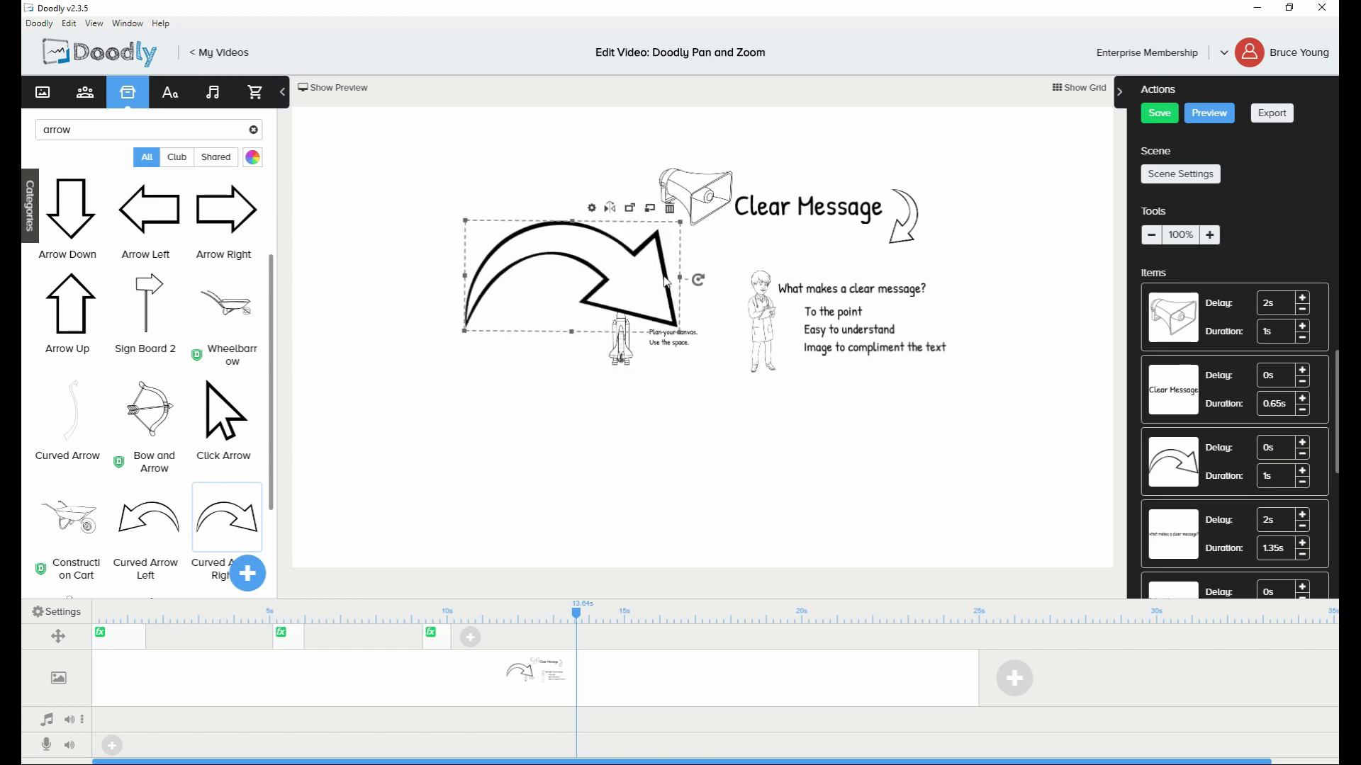
{"action": "left_click", "coordinate": [609, 207]}
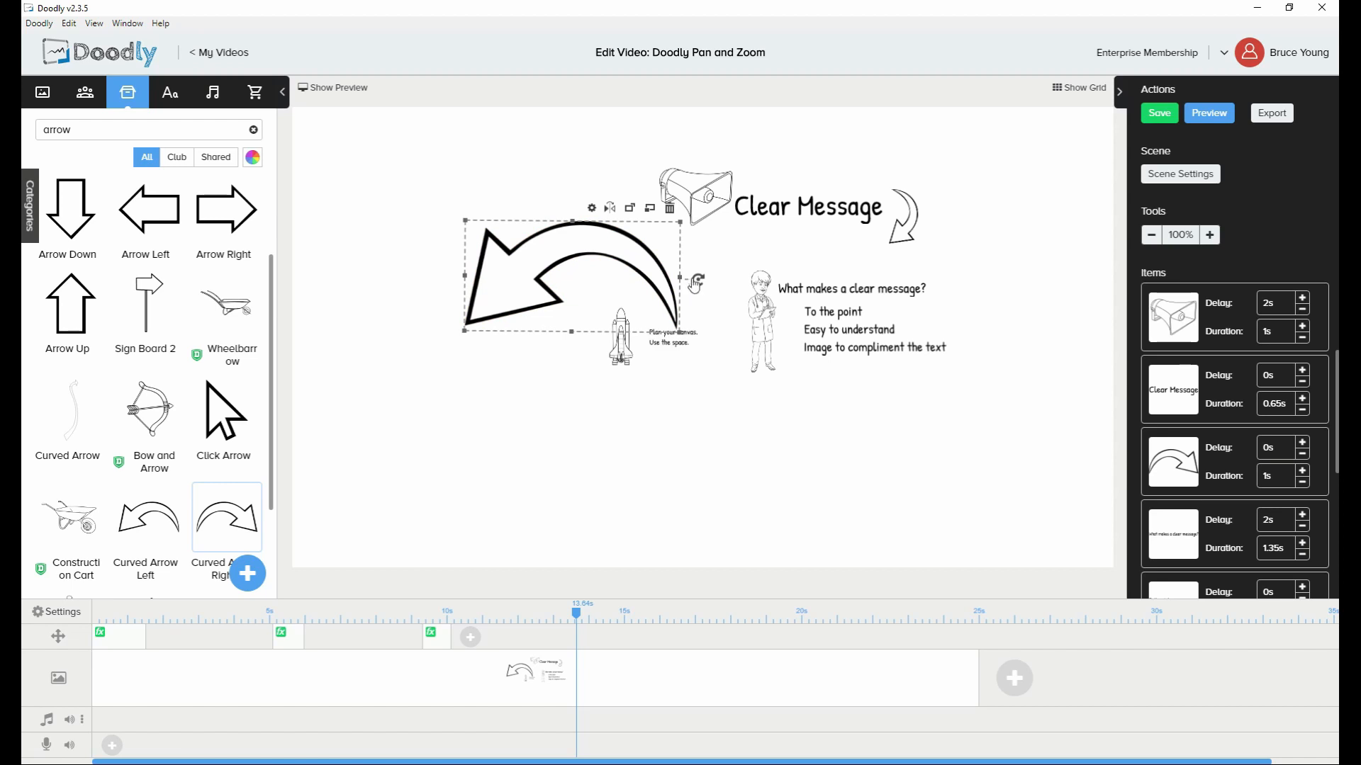
{"action": "left_click_drag", "start_coordinate": [699, 280], "coordinate": [617, 347]}
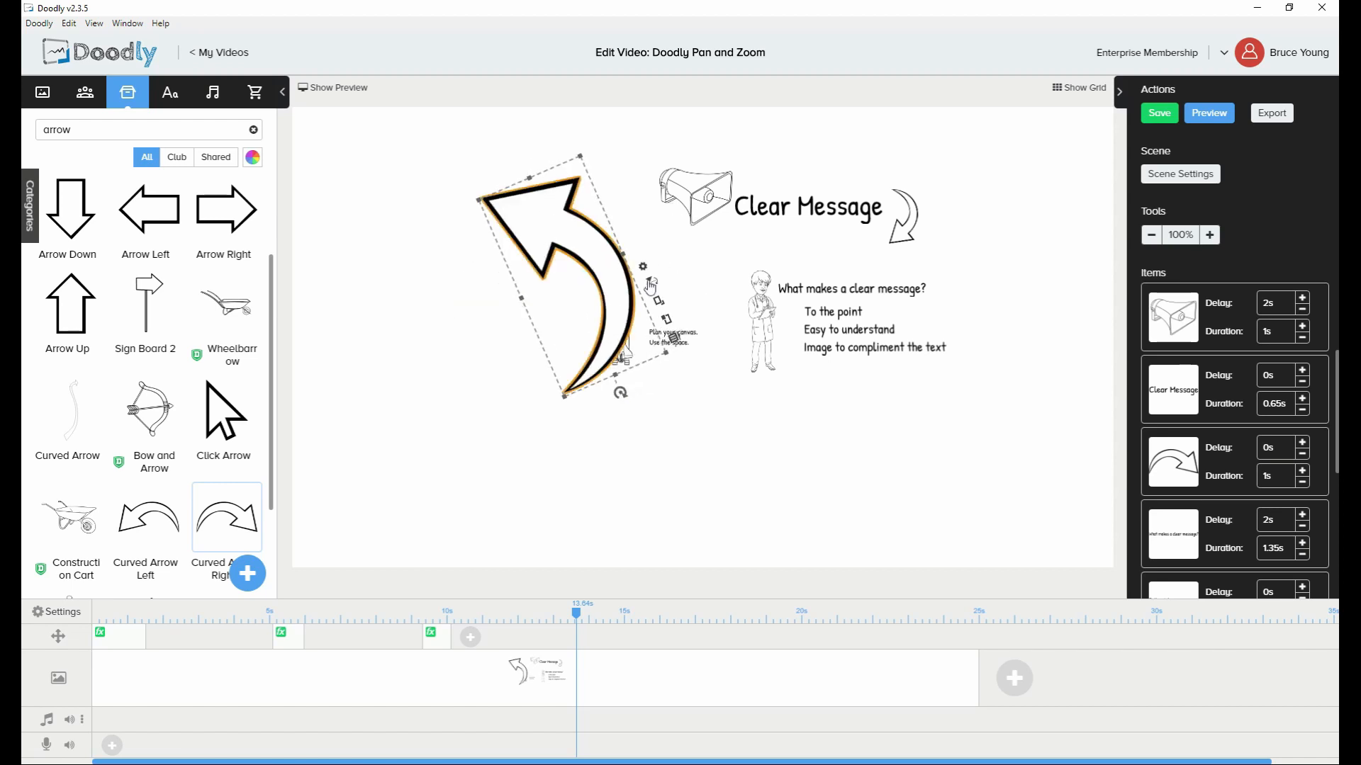
{"action": "left_click_drag", "start_coordinate": [479, 199], "coordinate": [636, 219]}
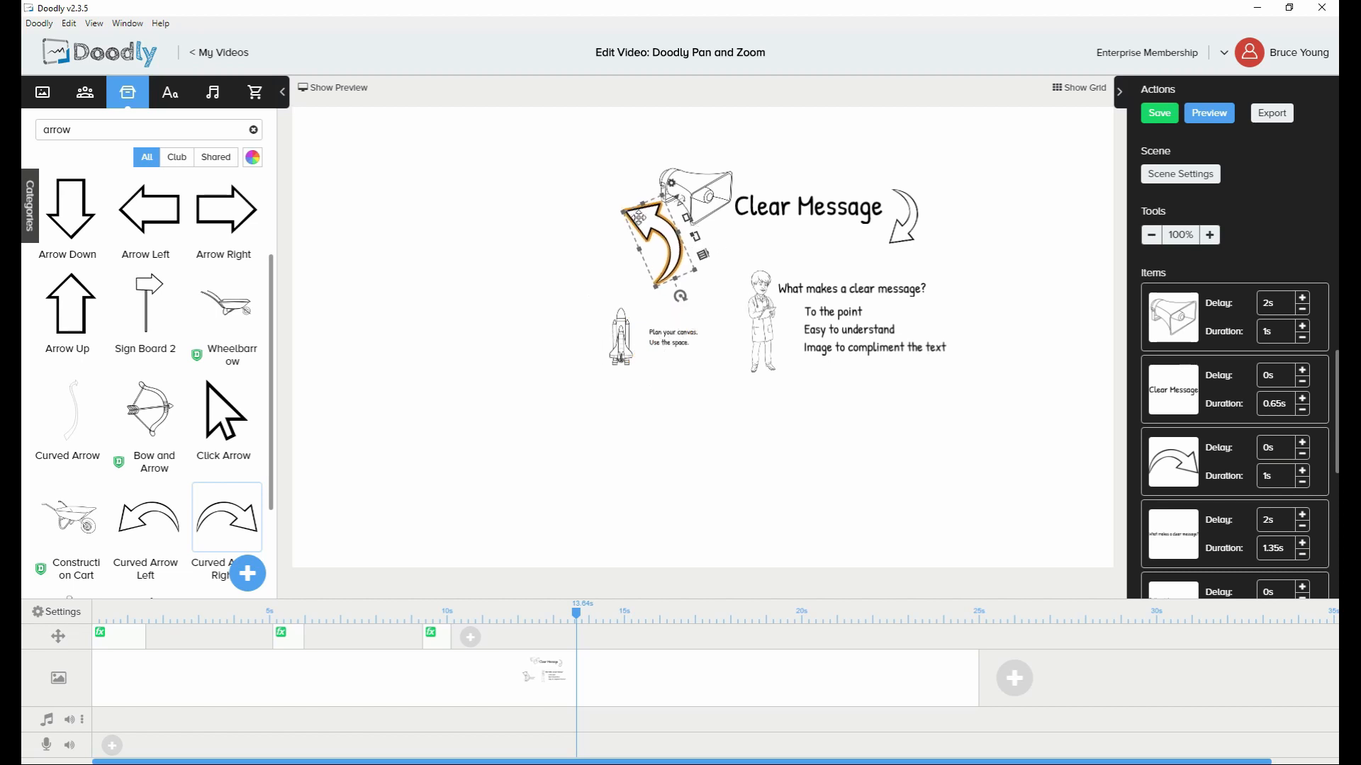
Flip and rotate the new arrow to point up toward the megaphone, placing it slightly smaller just above the "Plan your canvas" text
{"action": "left_click", "coordinate": [680, 202]}
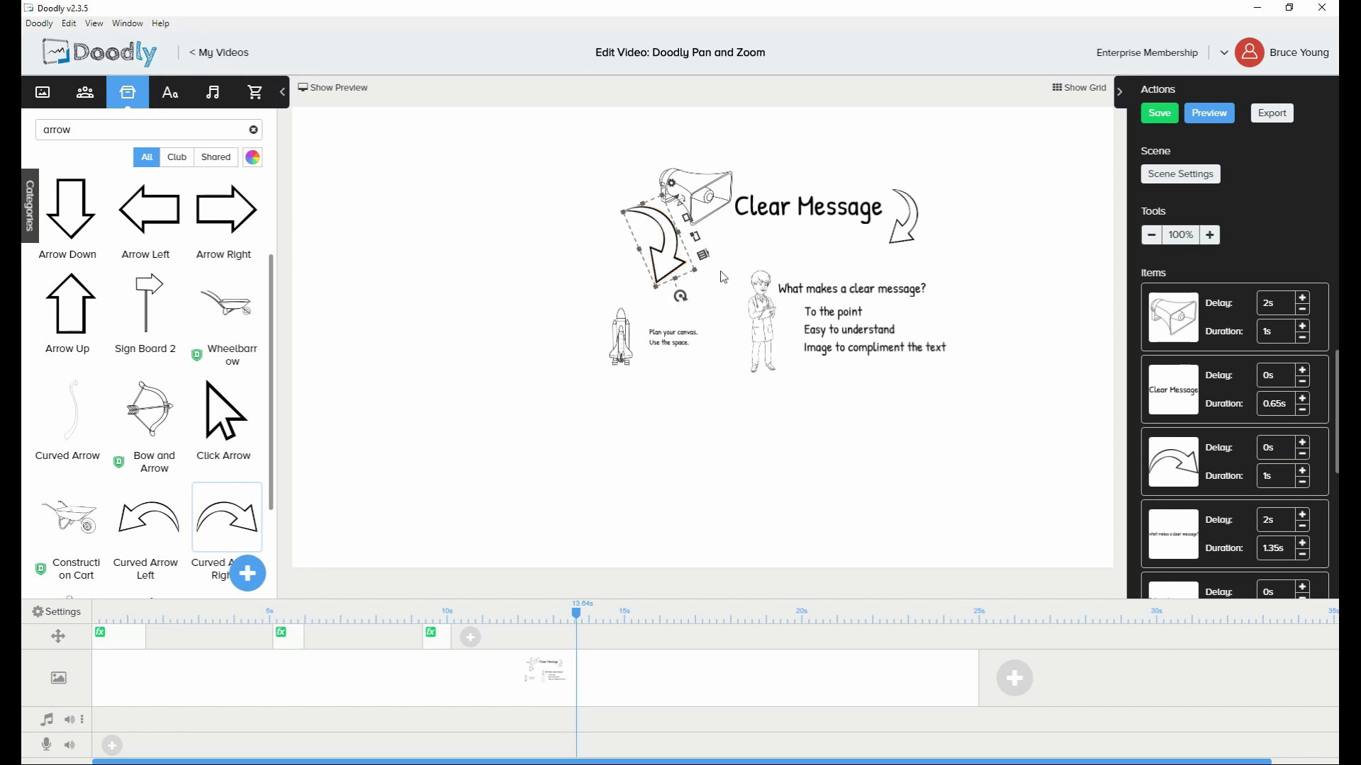
{"action": "left_click_drag", "start_coordinate": [680, 296], "coordinate": [635, 116]}
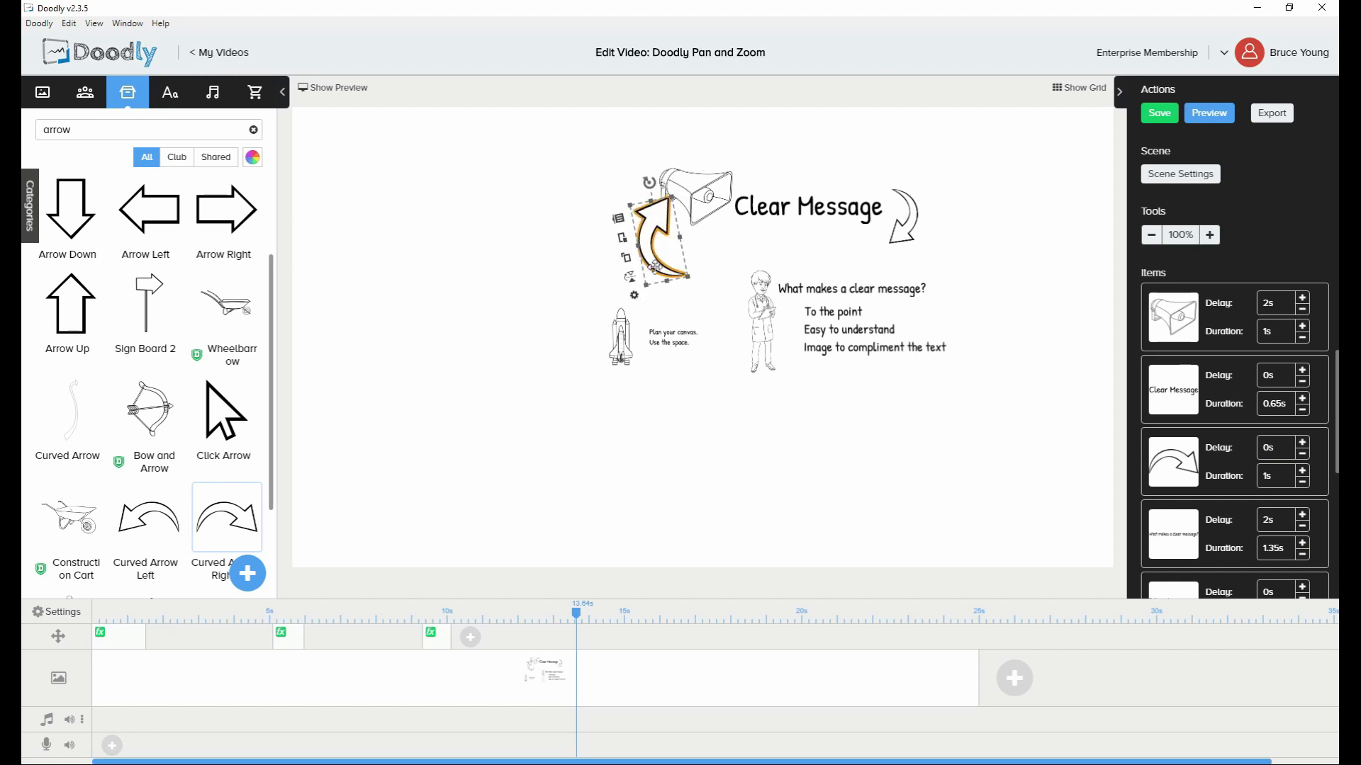
{"action": "left_click_drag", "start_coordinate": [655, 266], "coordinate": [650, 304]}
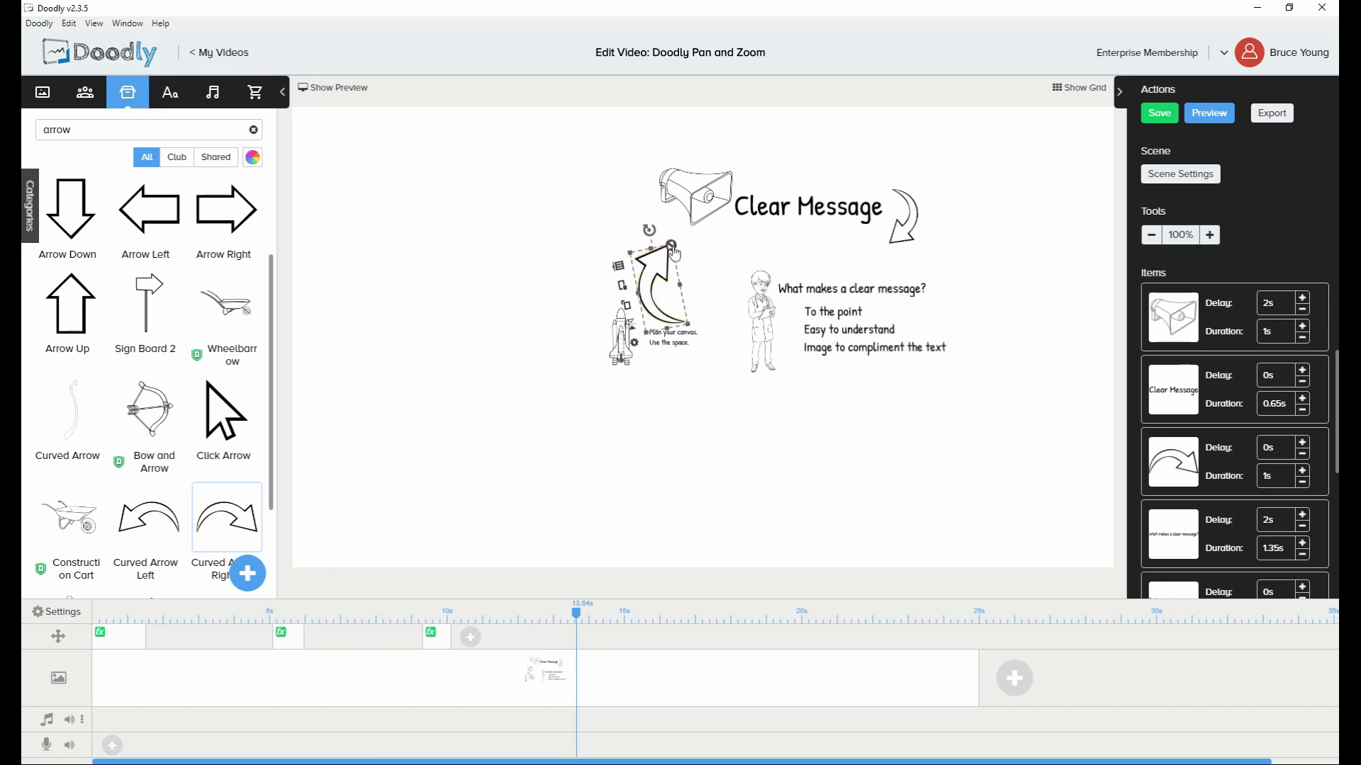
{"action": "left_click_drag", "start_coordinate": [674, 253], "coordinate": [667, 261]}
Move the new curved arrow directly after the rocket in the item order and set its duration to 1s
{"action": "scroll", "coordinate": [1269, 529], "scroll_direction": "down", "scroll_amount": 5}
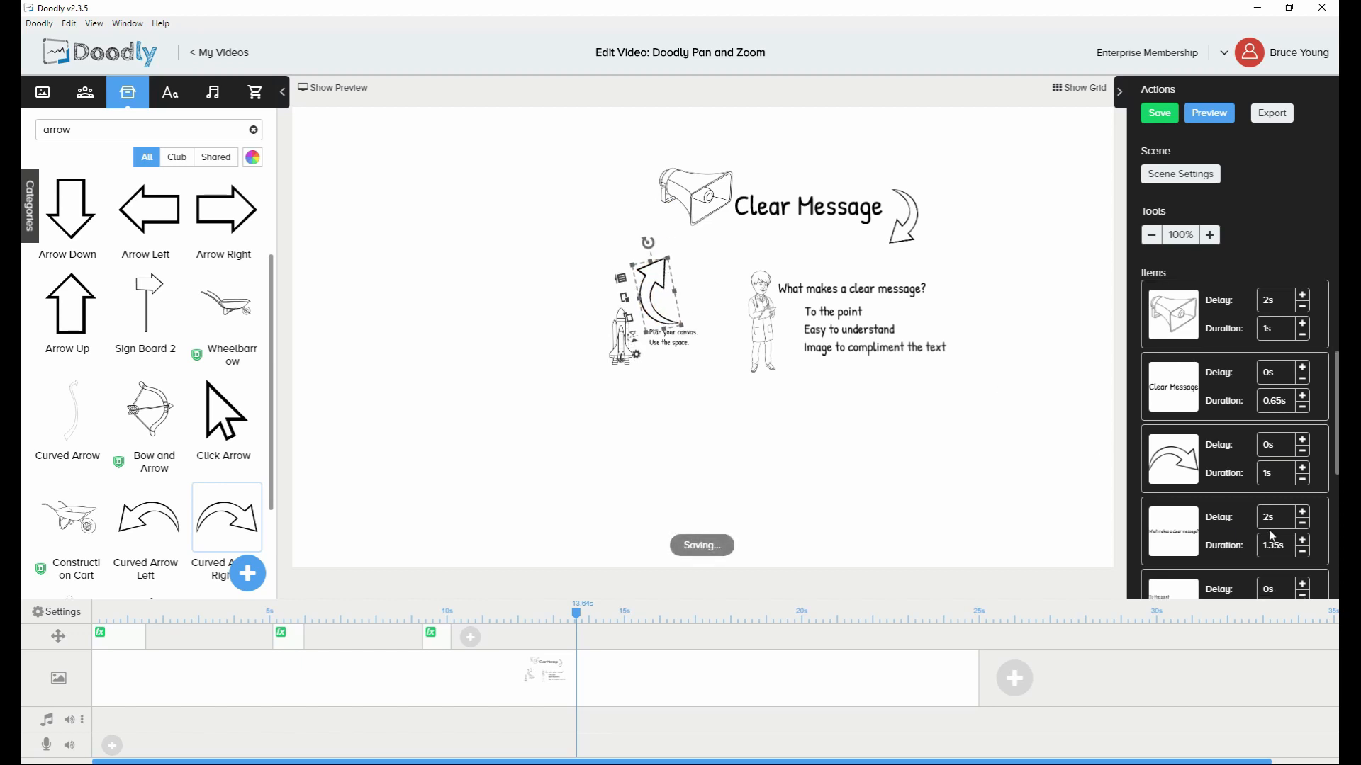
{"action": "left_click_drag", "start_coordinate": [1170, 468], "coordinate": [1203, 482]}
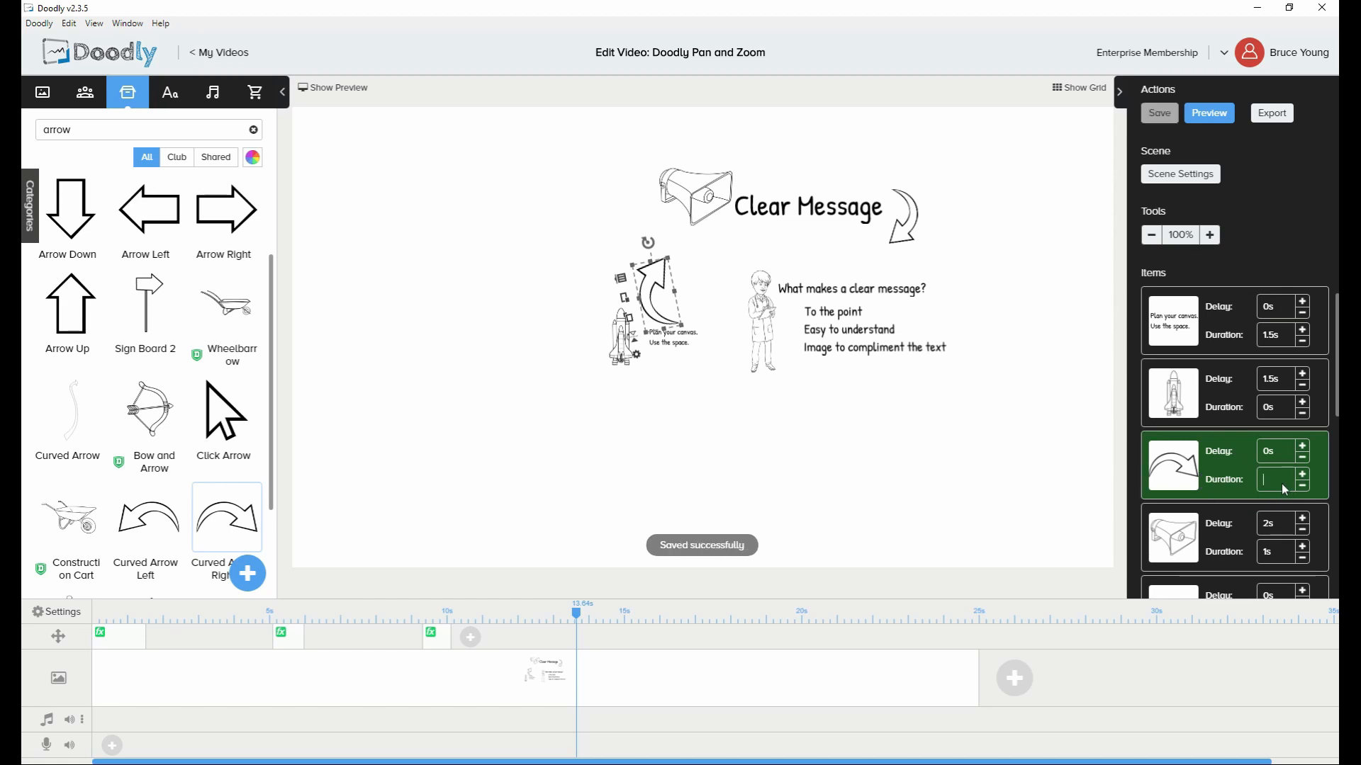
{"action": "key", "text": "Return"}
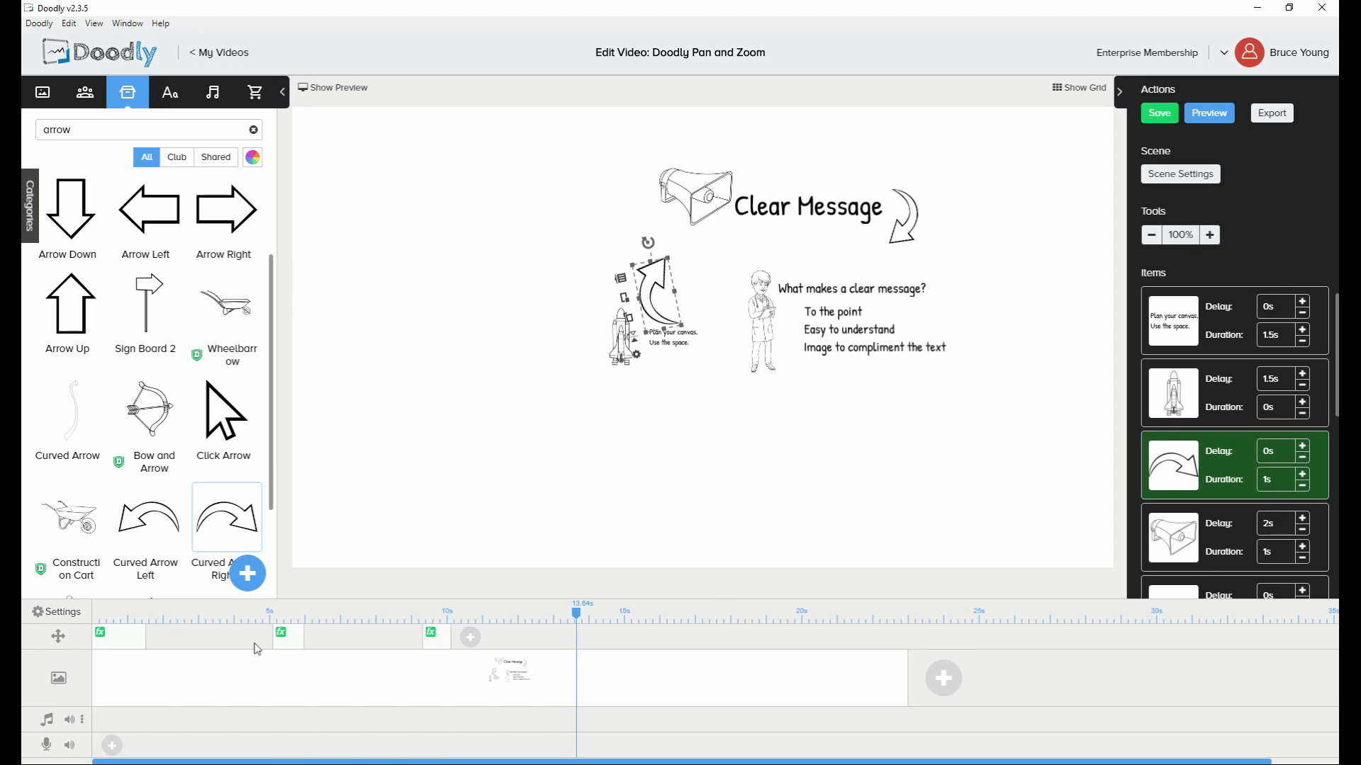
Shift the second pan and zoom effect to about 6.2 s and the third to about 10.6 s on the timeline
{"action": "mouse_move", "coordinate": [282, 647]}
{"action": "mouse_move", "coordinate": [284, 648]}
{"action": "left_mouse_down"}
{"action": "mouse_move", "coordinate": [338, 647]}
{"action": "mouse_move", "coordinate": [324, 648]}
{"action": "left_mouse_up"}
{"action": "left_click_drag", "start_coordinate": [445, 650], "coordinate": [490, 650]}
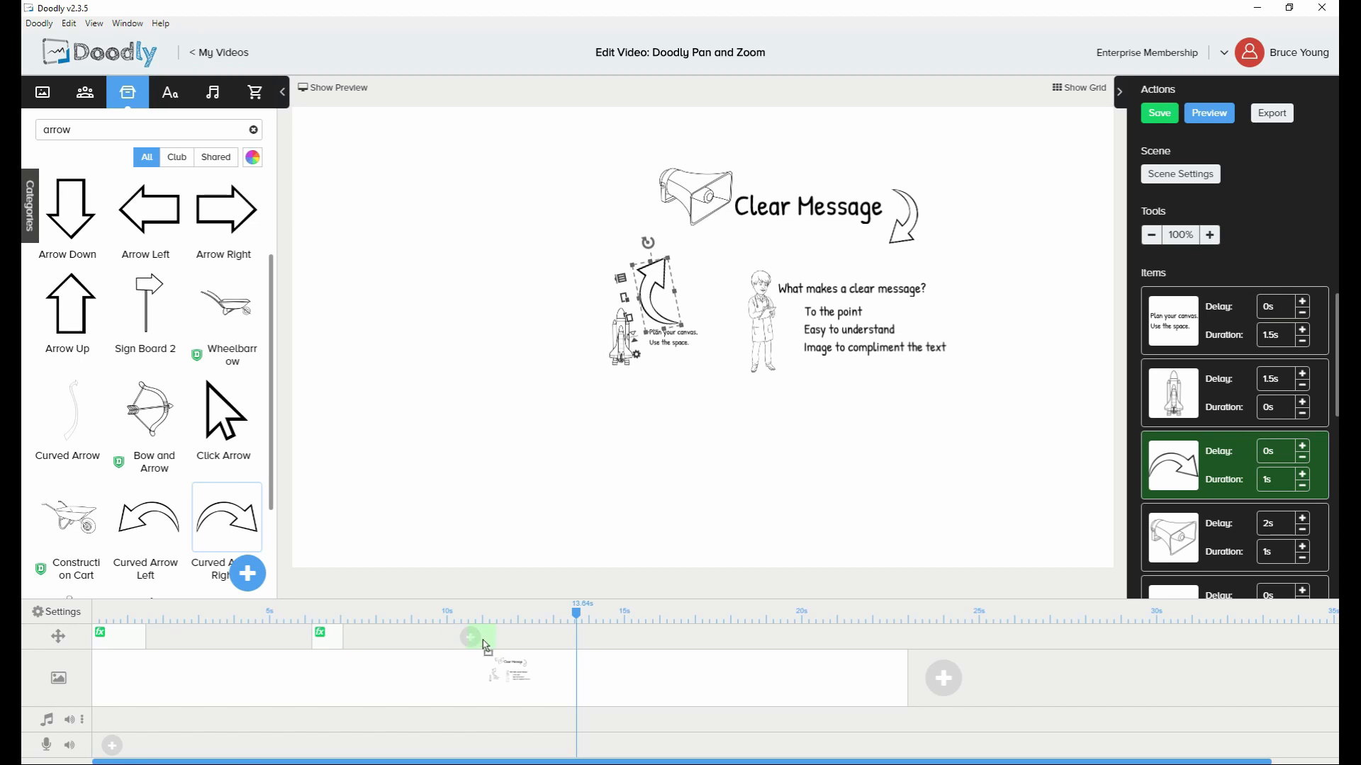
Check the second pan and zoom's frames, then enlarge the first one's End frame upward to take in the new arrow and apply it
{"action": "left_click", "coordinate": [328, 650]}
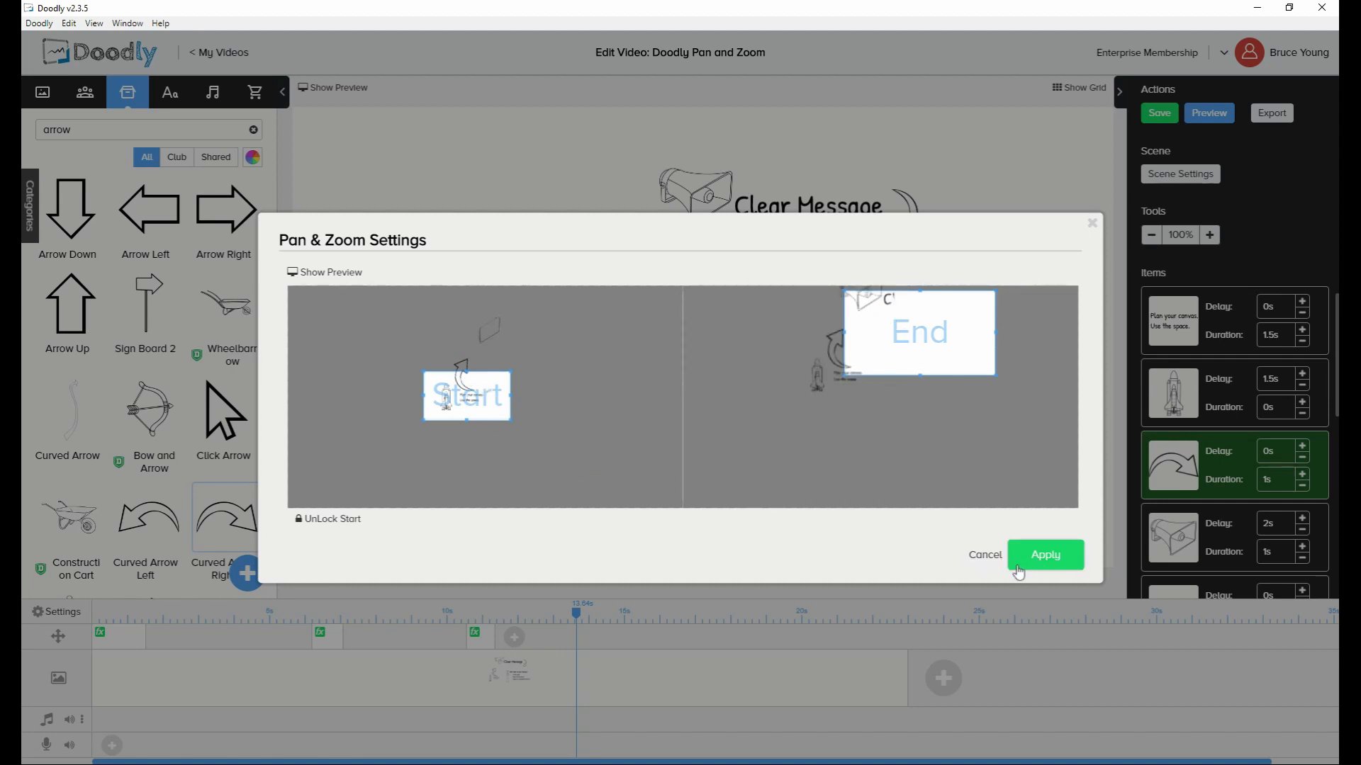
{"action": "left_click", "coordinate": [986, 556]}
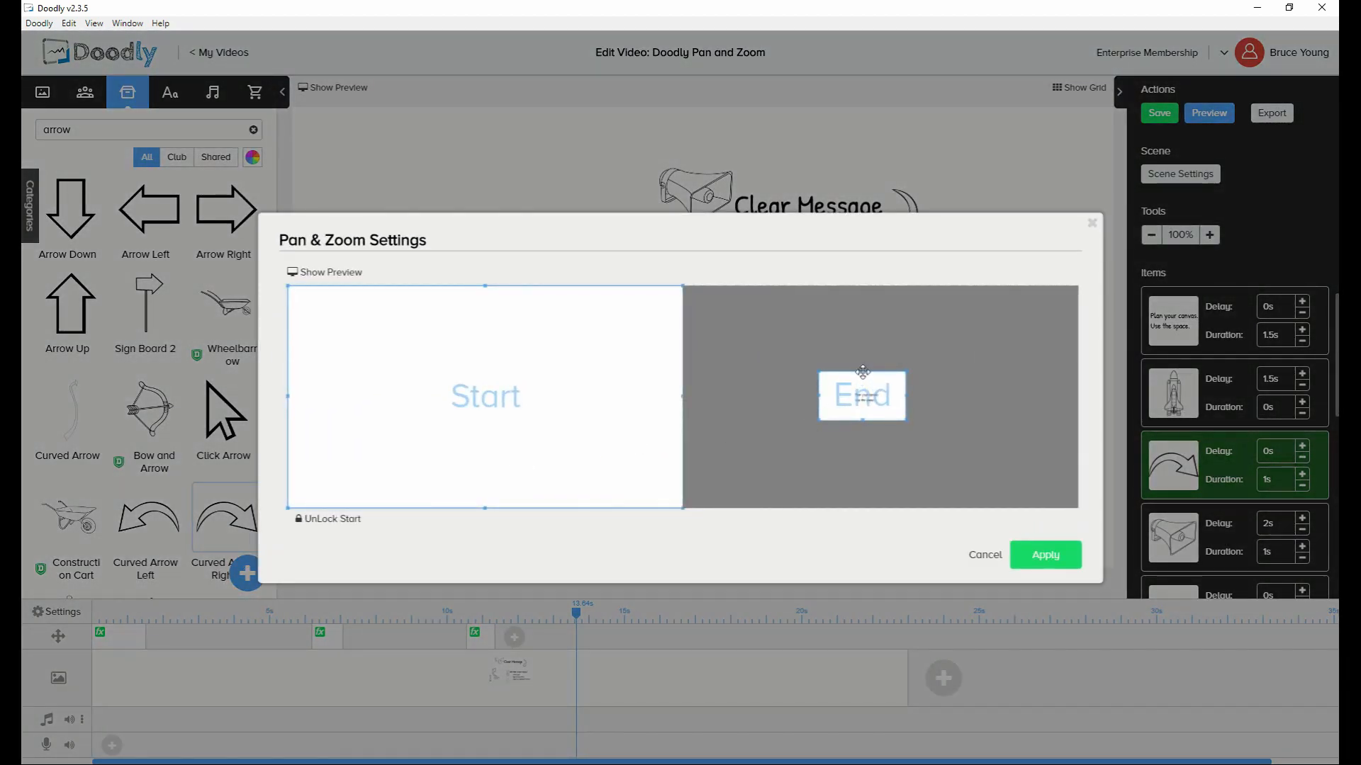
{"action": "left_click_drag", "start_coordinate": [862, 369], "coordinate": [861, 348]}
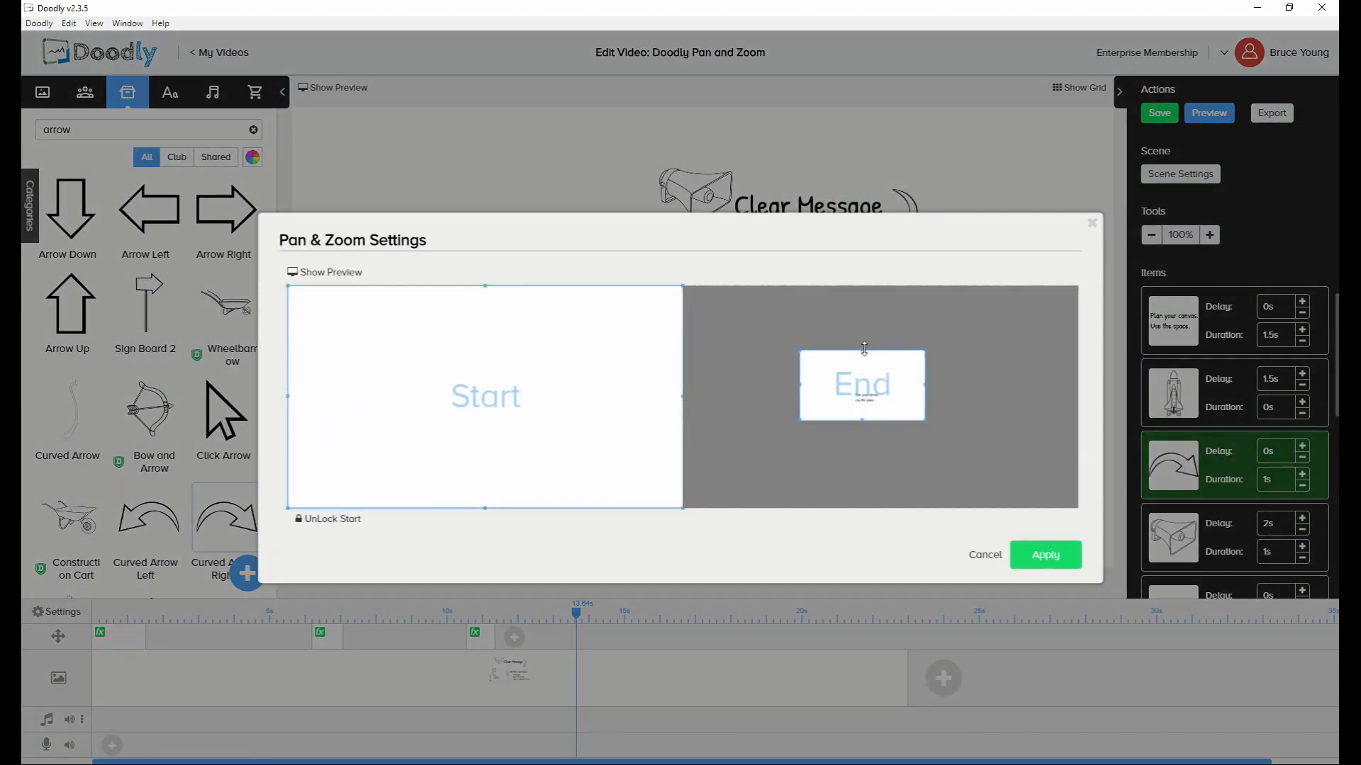
{"action": "left_click", "coordinate": [1052, 569]}
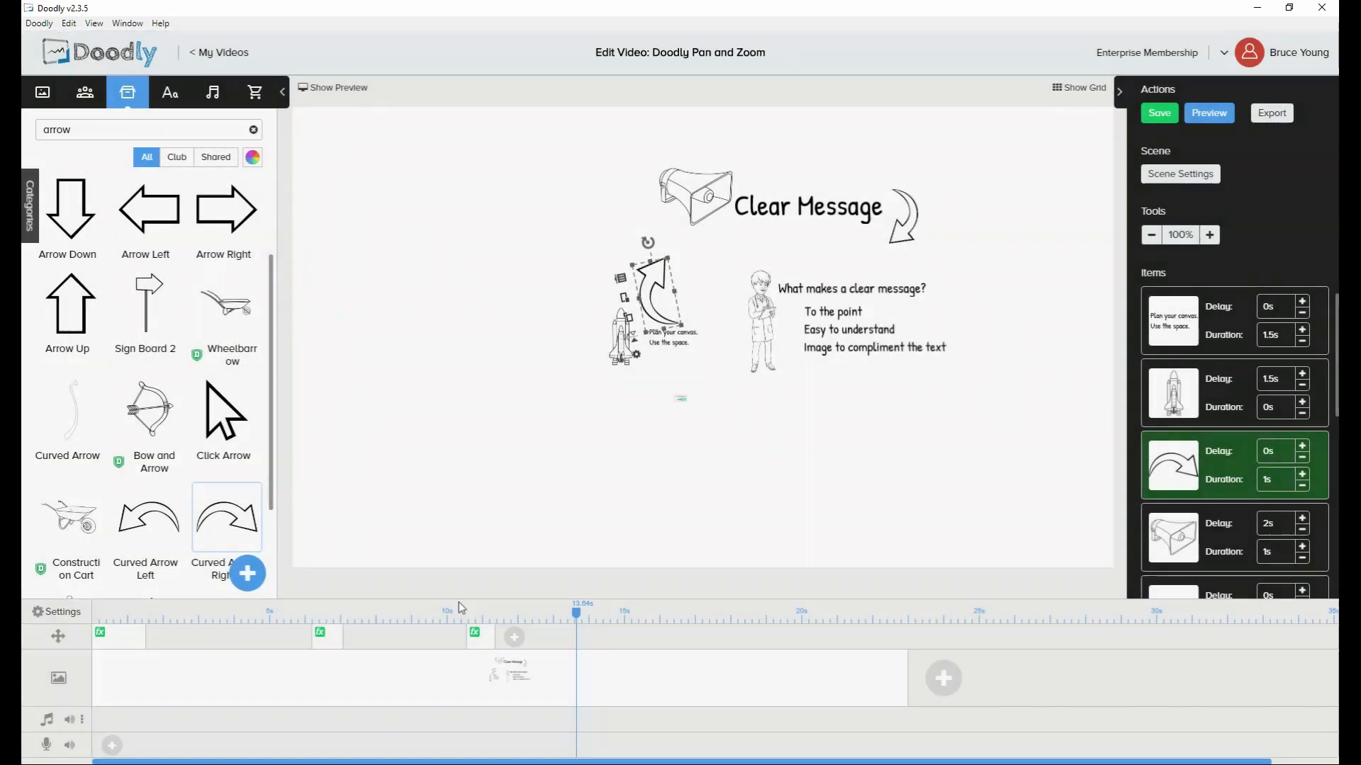
Check the second pan and zoom's Start and End frames, then shift the effect earlier to about 5.8 s on the timeline
{"action": "left_click", "coordinate": [326, 648]}
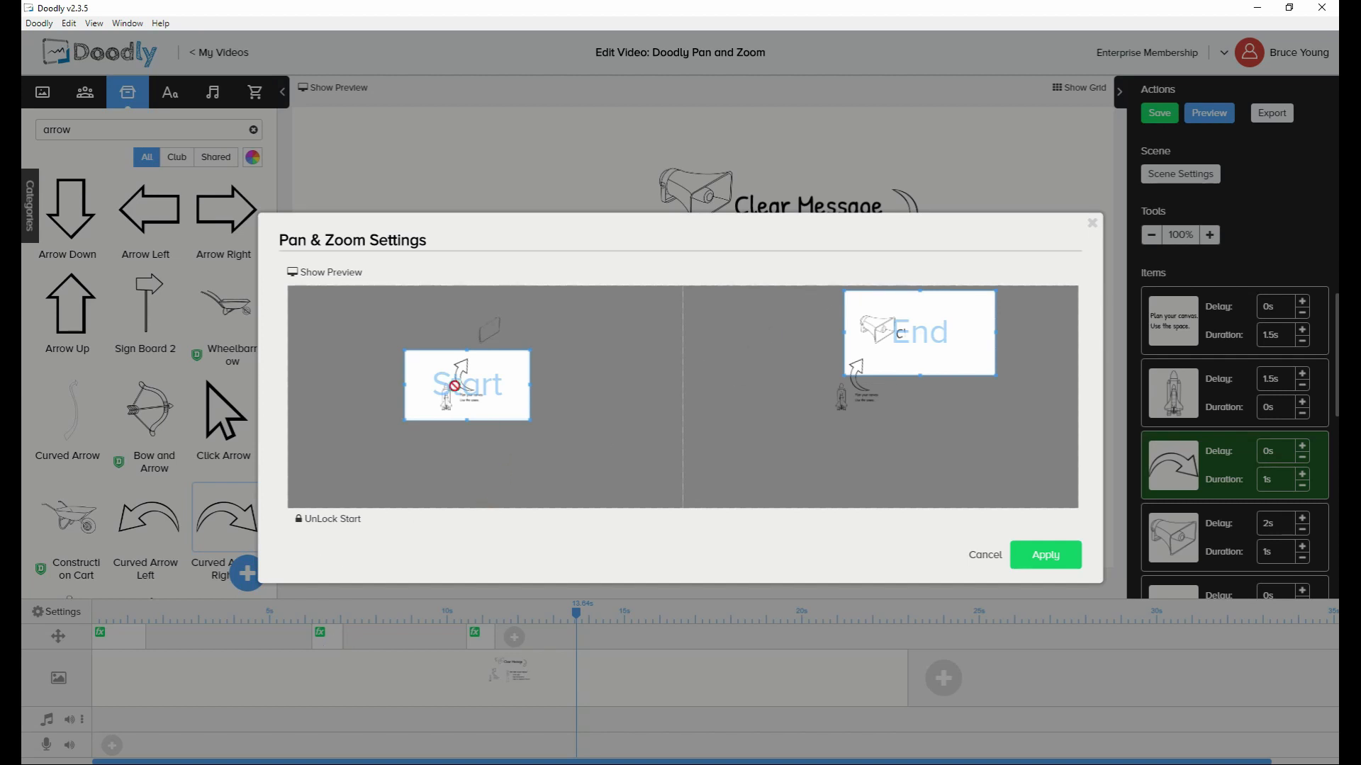
{"action": "left_click", "coordinate": [985, 556]}
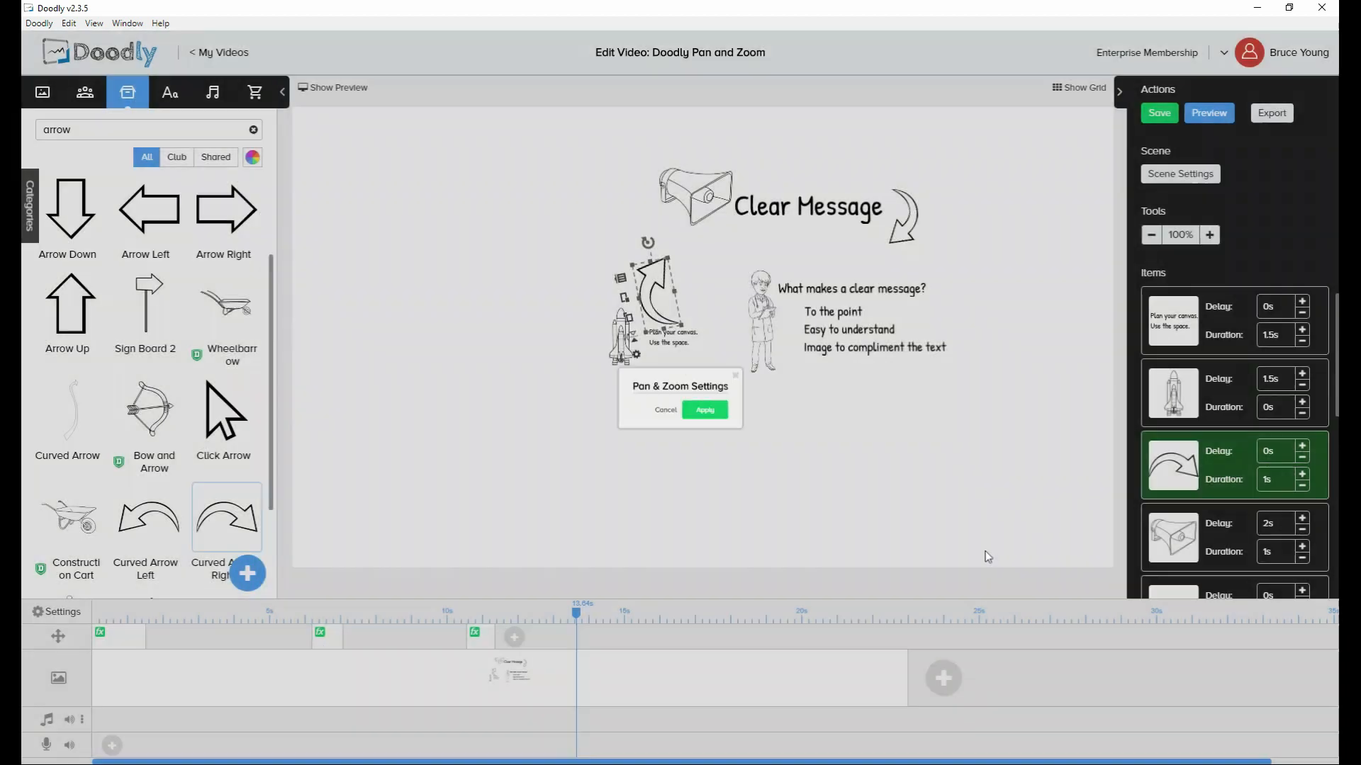
{"action": "left_click_drag", "start_coordinate": [329, 645], "coordinate": [326, 648]}
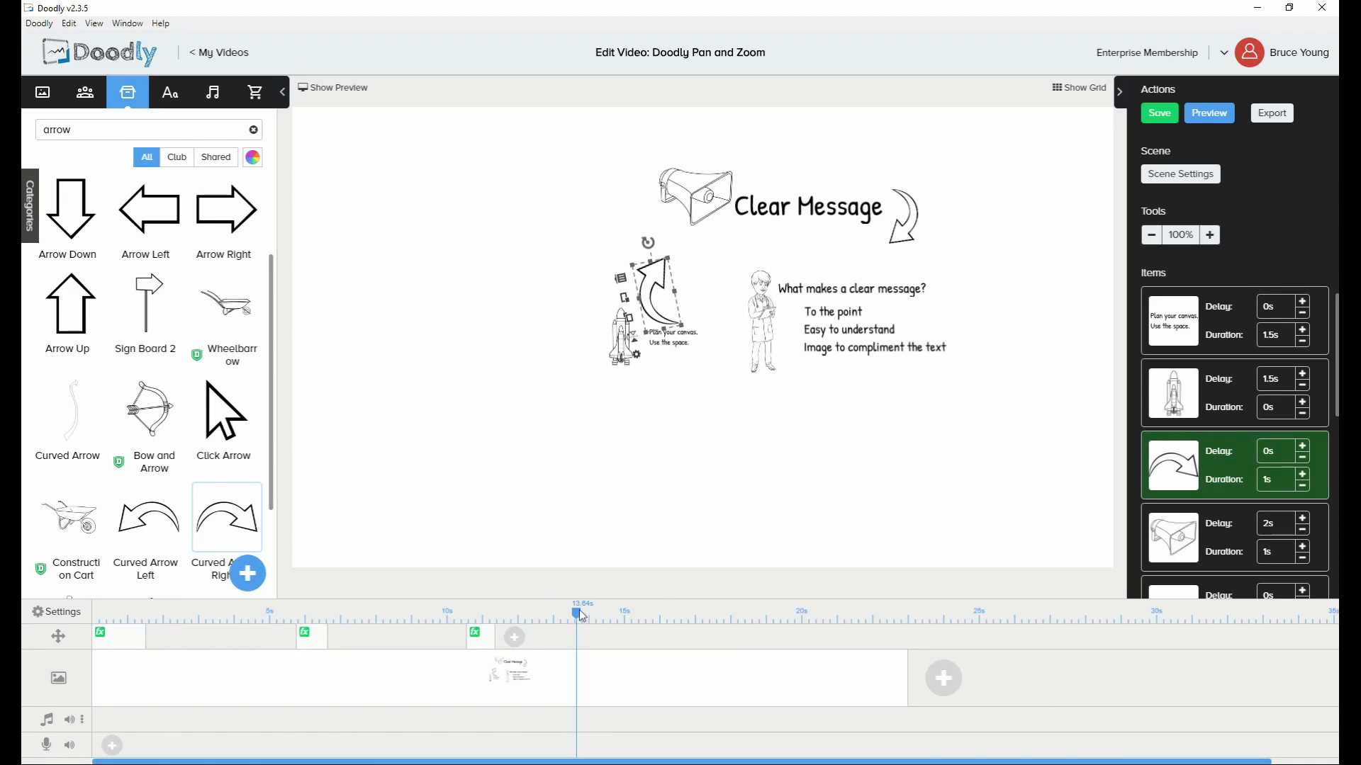
Check the third pan and zoom's frames, move the effect to start at 10.32 s, and preview the whole video
{"action": "left_click_drag", "start_coordinate": [567, 612], "coordinate": [460, 617]}
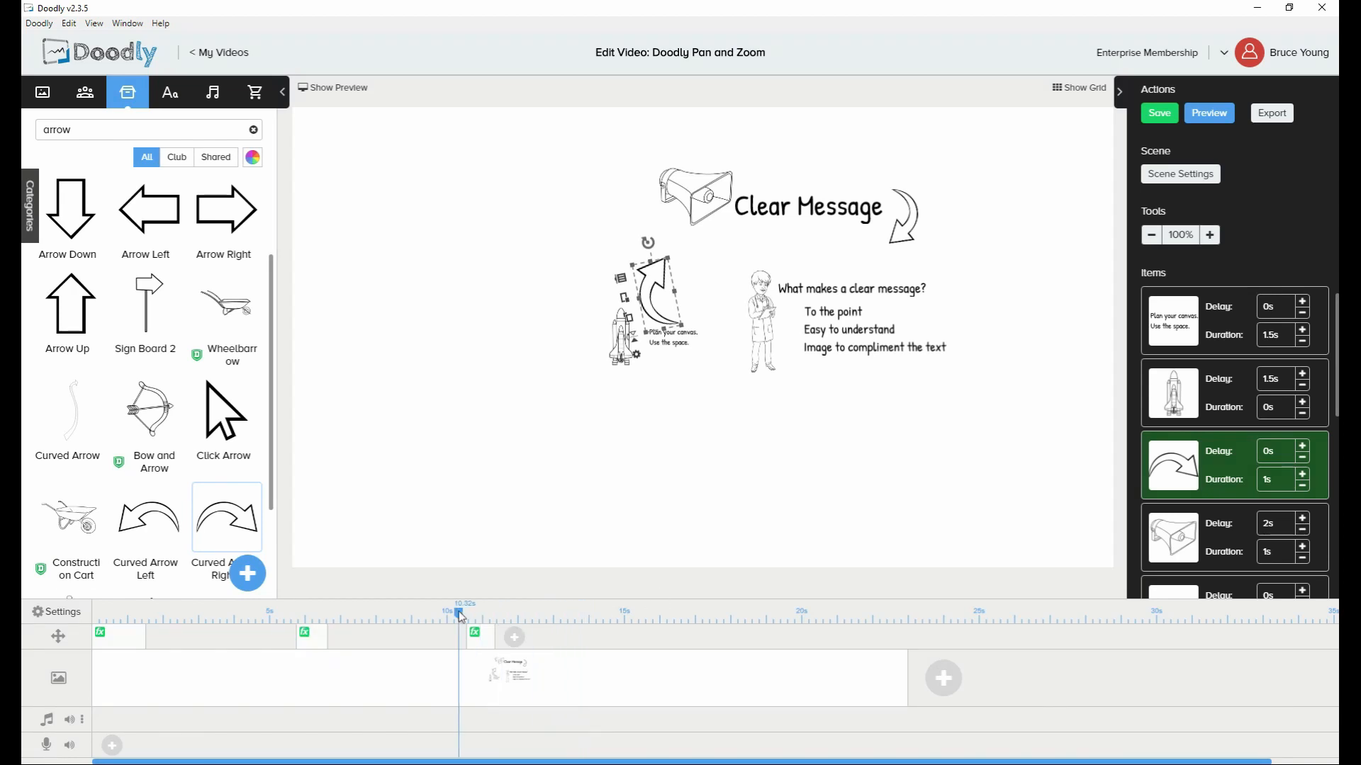
{"action": "left_click", "coordinate": [476, 646]}
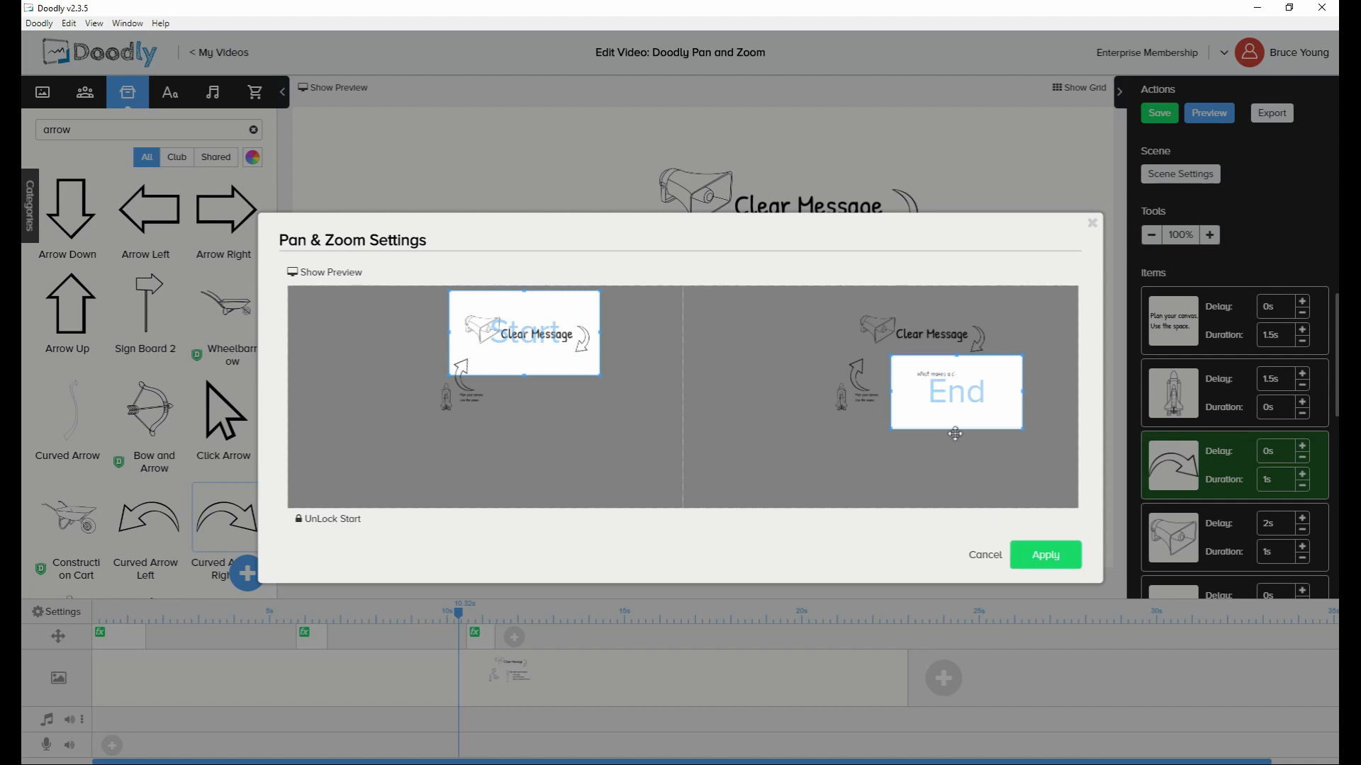
{"action": "left_click", "coordinate": [983, 556]}
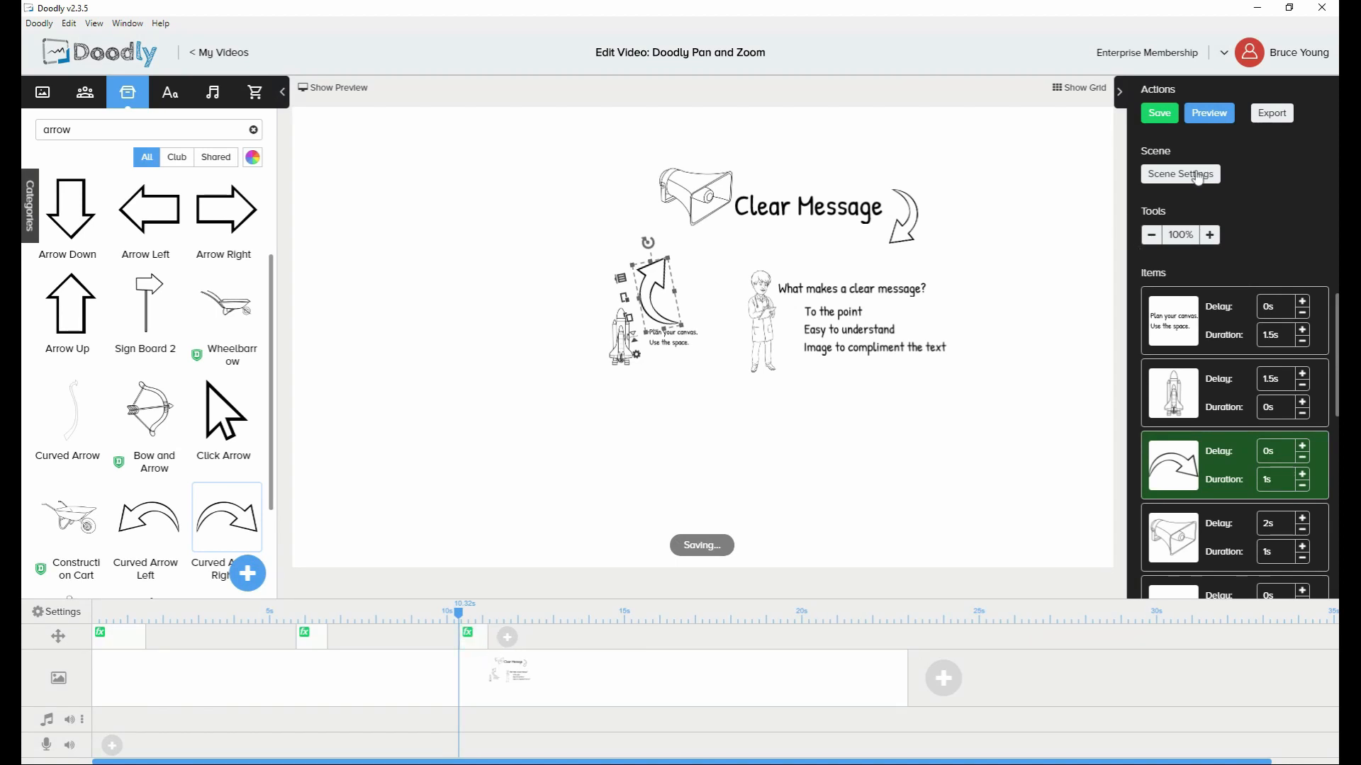
{"action": "left_click", "coordinate": [1209, 119]}
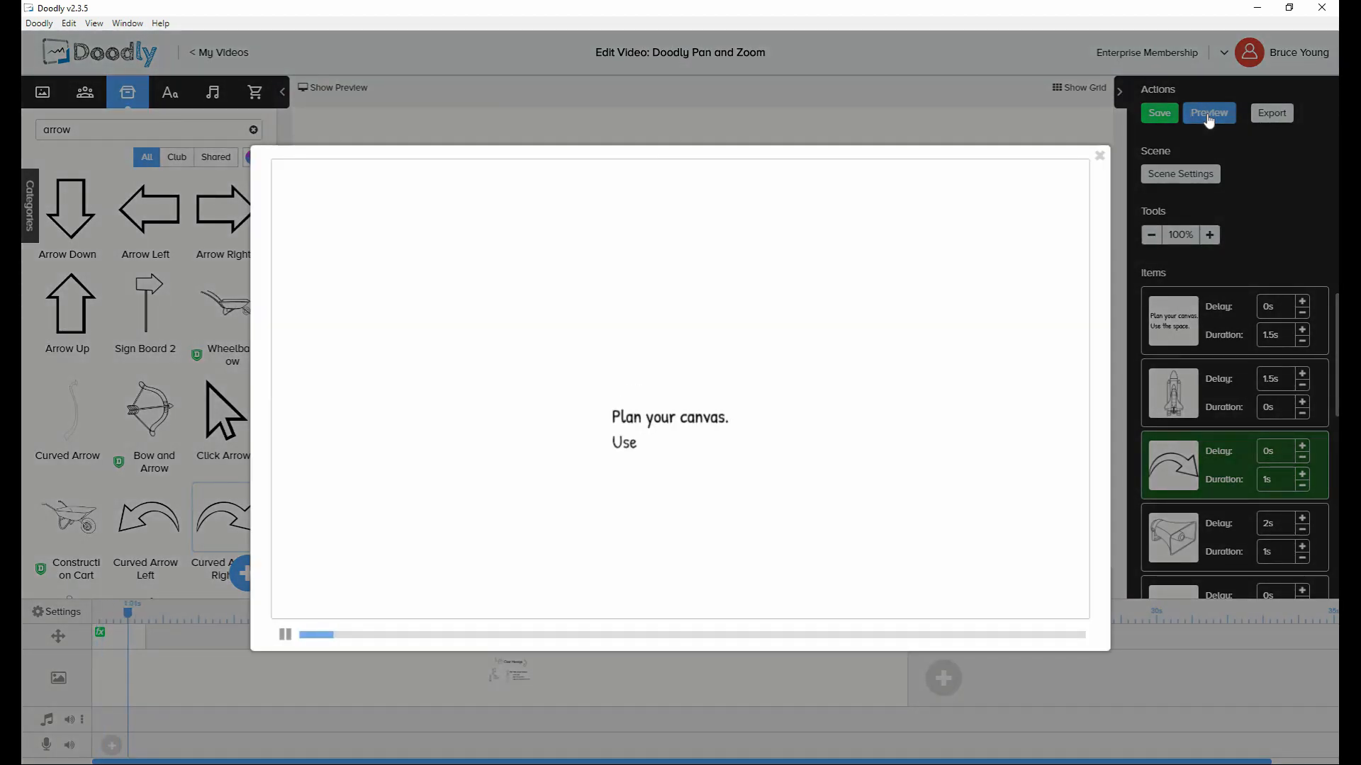
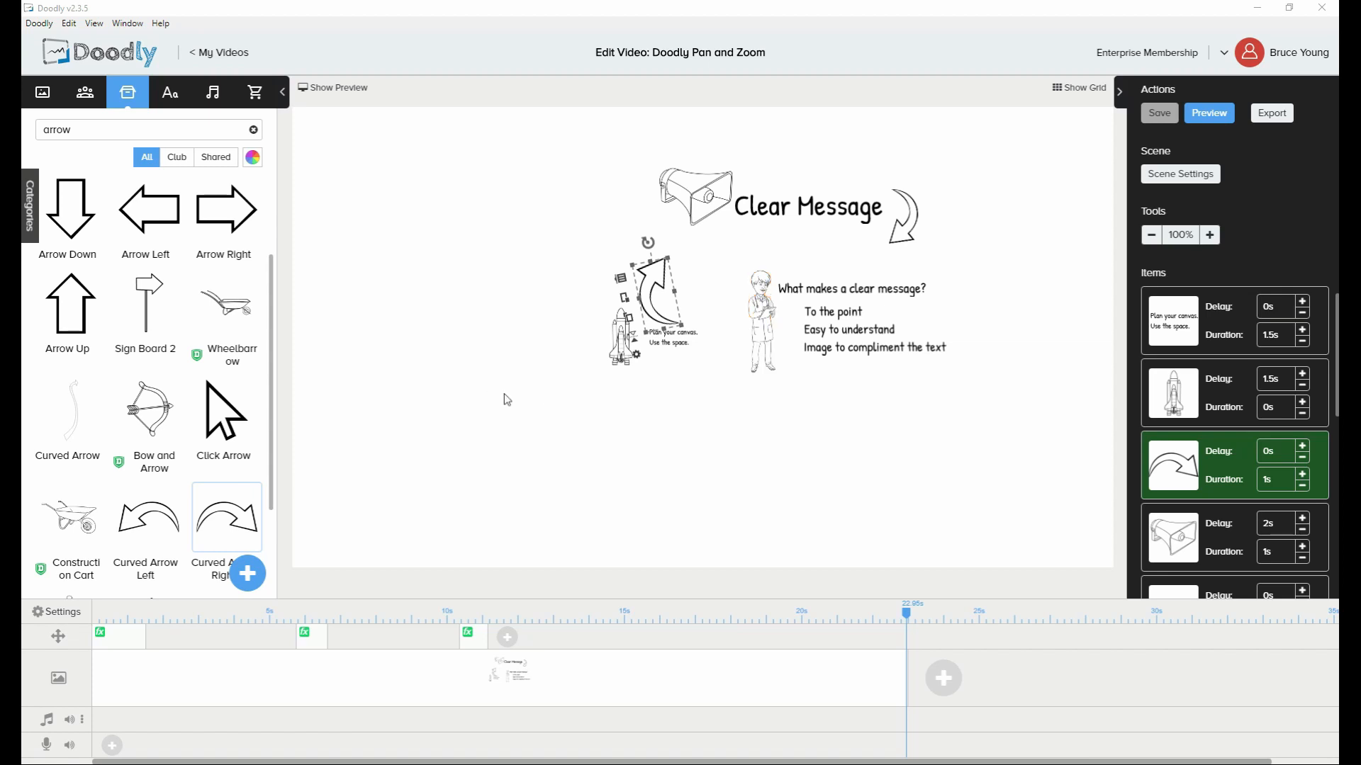
Add the Curved Arrow Left prop to the canvas and move it into the empty area below the standing character
{"action": "left_click", "coordinate": [135, 526]}
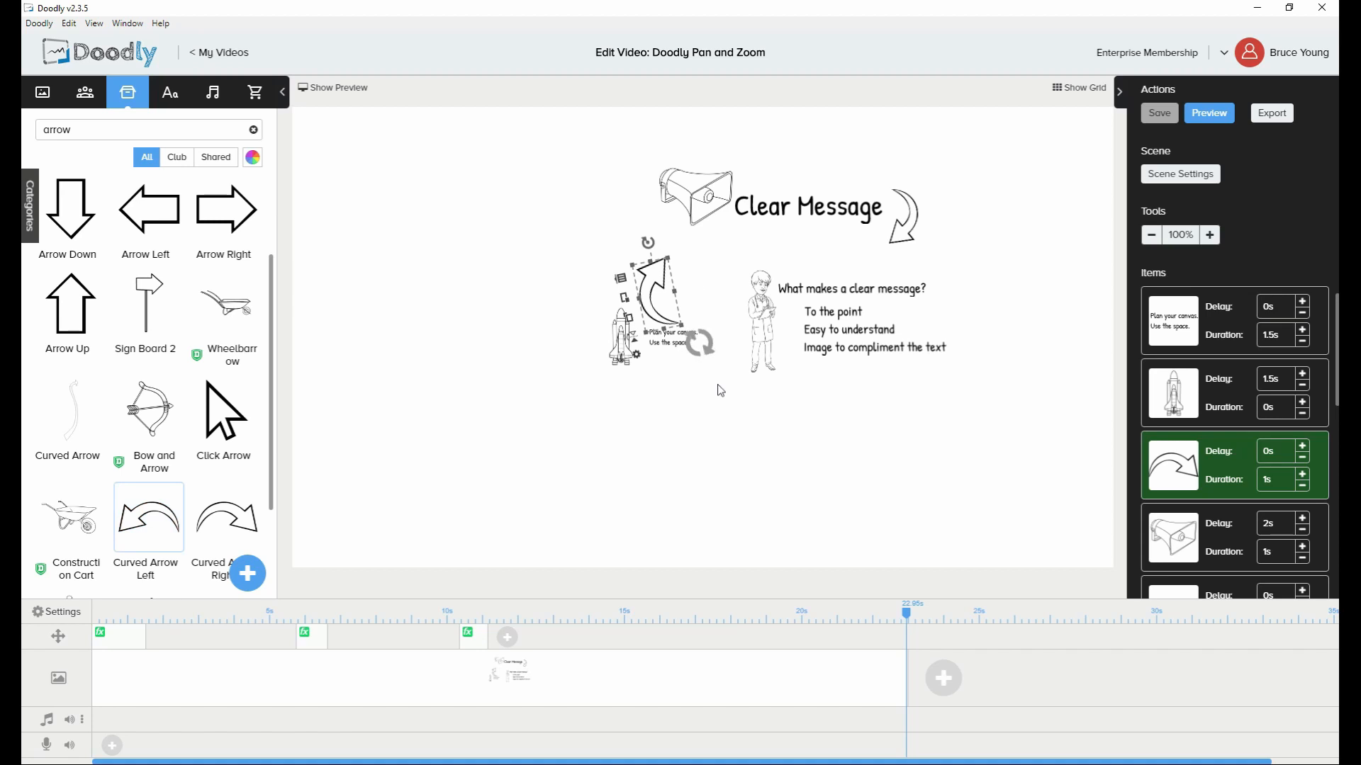
{"action": "left_click_drag", "start_coordinate": [720, 300], "coordinate": [744, 418]}
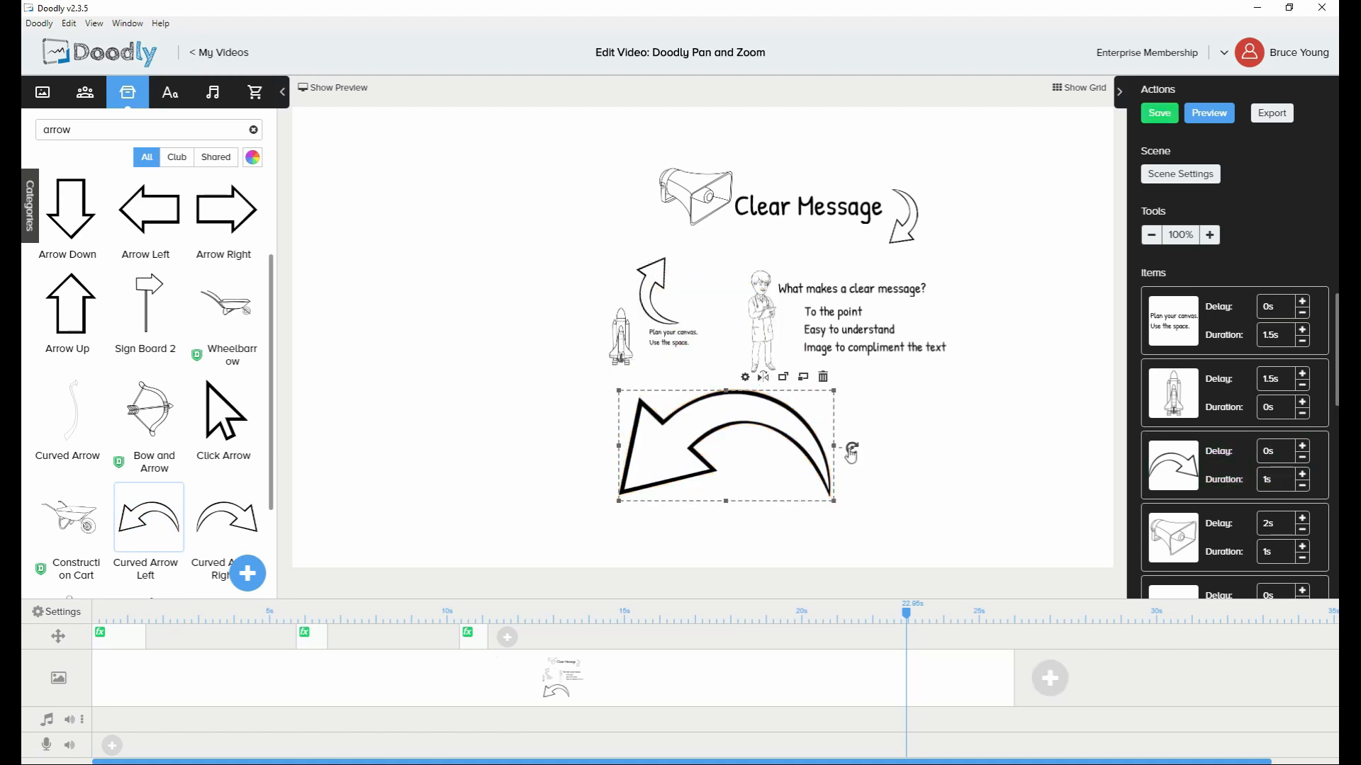
Rotate the large curved left arrow to point right, shrink it, and place it between the standing man and the bullet text
{"action": "left_click_drag", "start_coordinate": [732, 361], "coordinate": [658, 385]}
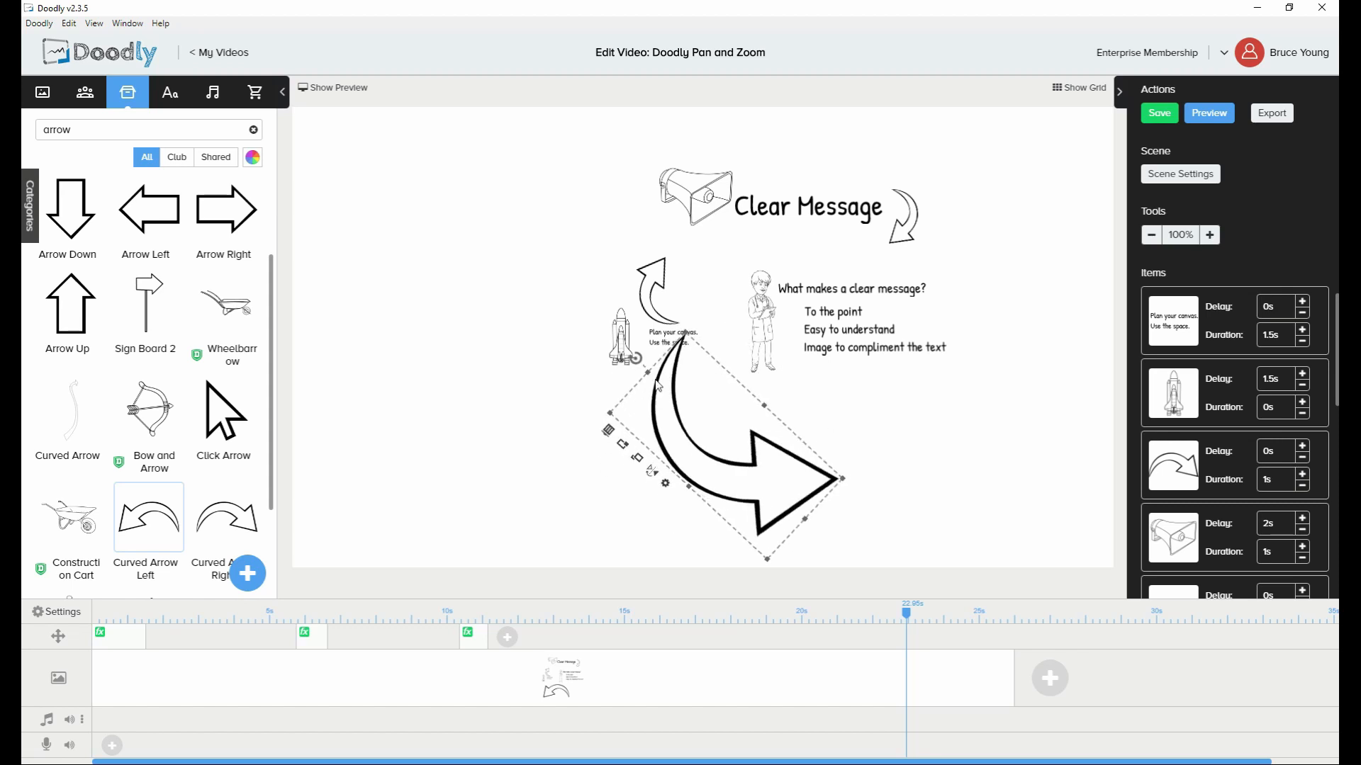
{"action": "left_click_drag", "start_coordinate": [749, 466], "coordinate": [850, 453]}
{"action": "left_click_drag", "start_coordinate": [868, 546], "coordinate": [808, 396]}
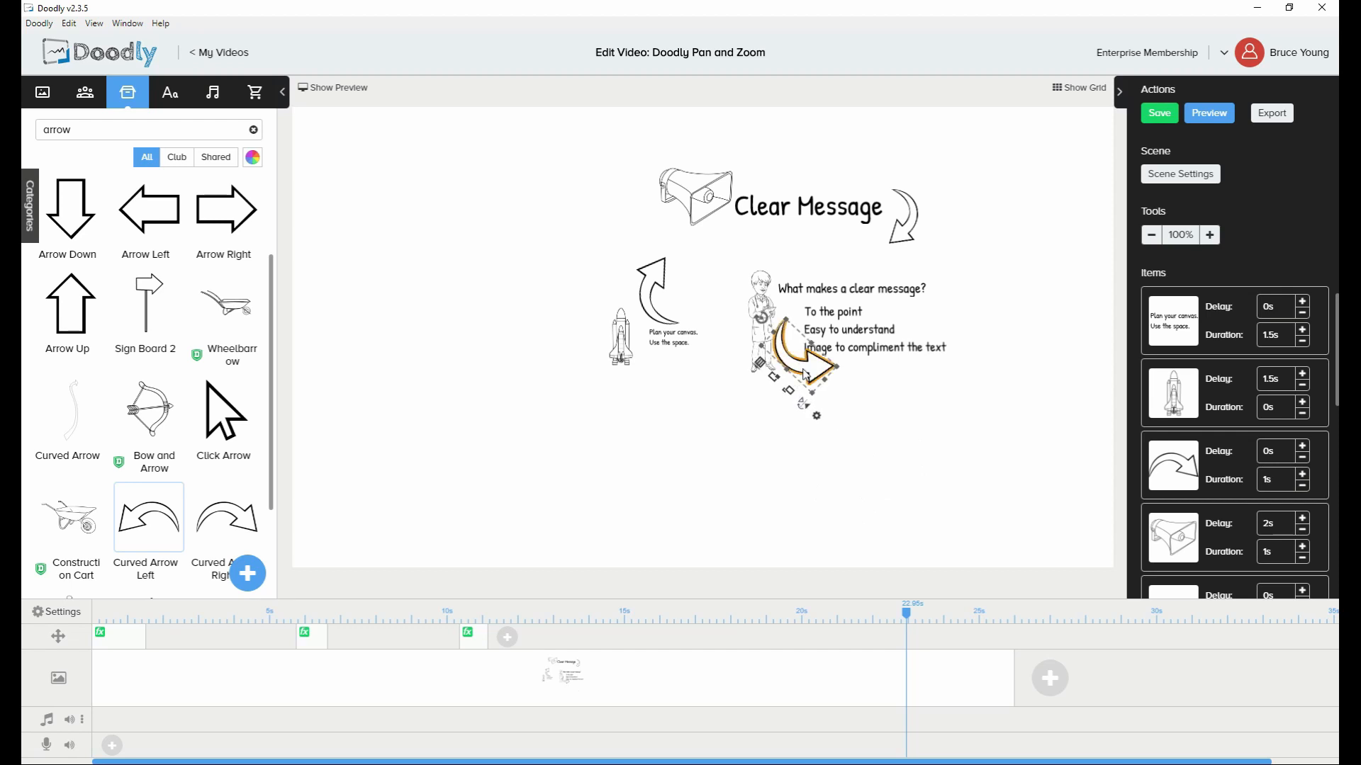
{"action": "left_click_drag", "start_coordinate": [806, 347], "coordinate": [814, 402]}
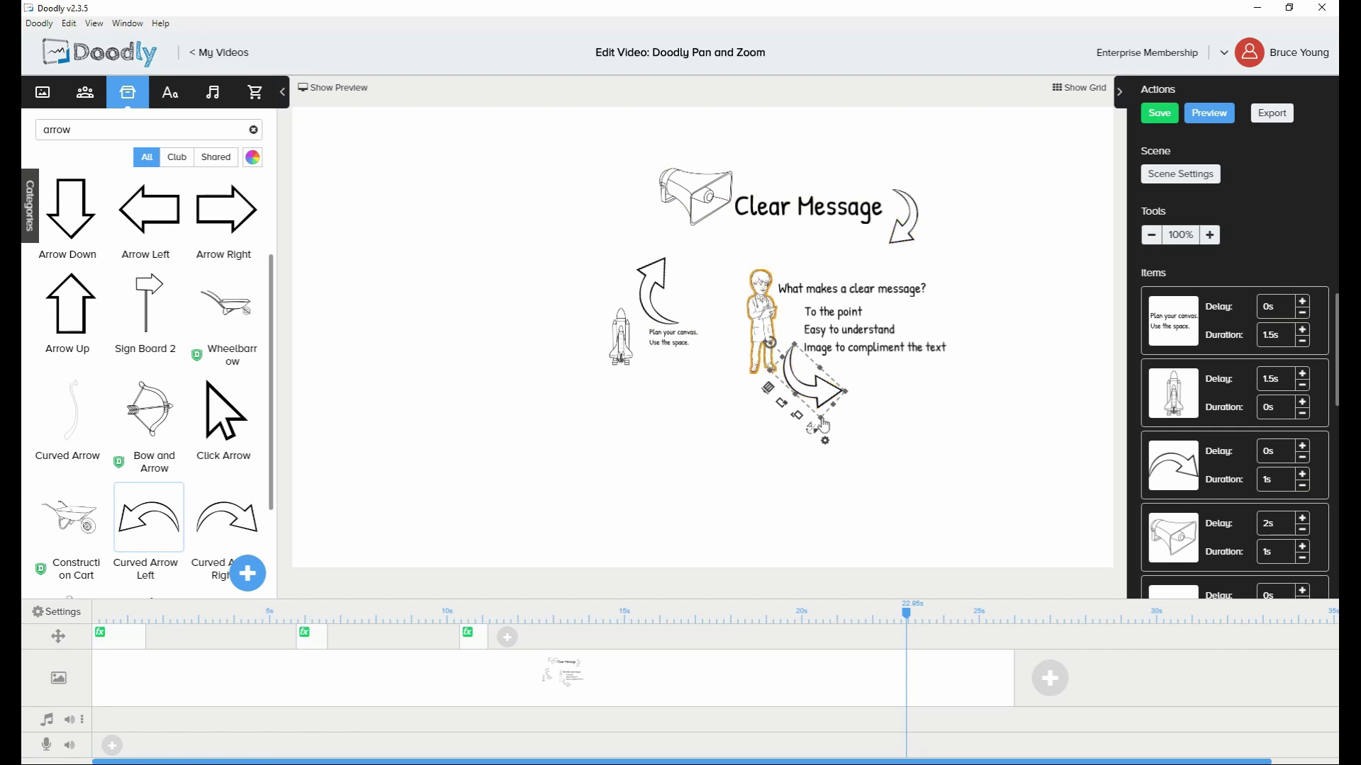
{"action": "left_click_drag", "start_coordinate": [808, 390], "coordinate": [789, 372]}
Preview the video to check how the curved arrow looks beside the man and the bullet text
{"action": "scroll", "coordinate": [1258, 405], "scroll_direction": "down", "scroll_amount": 5}
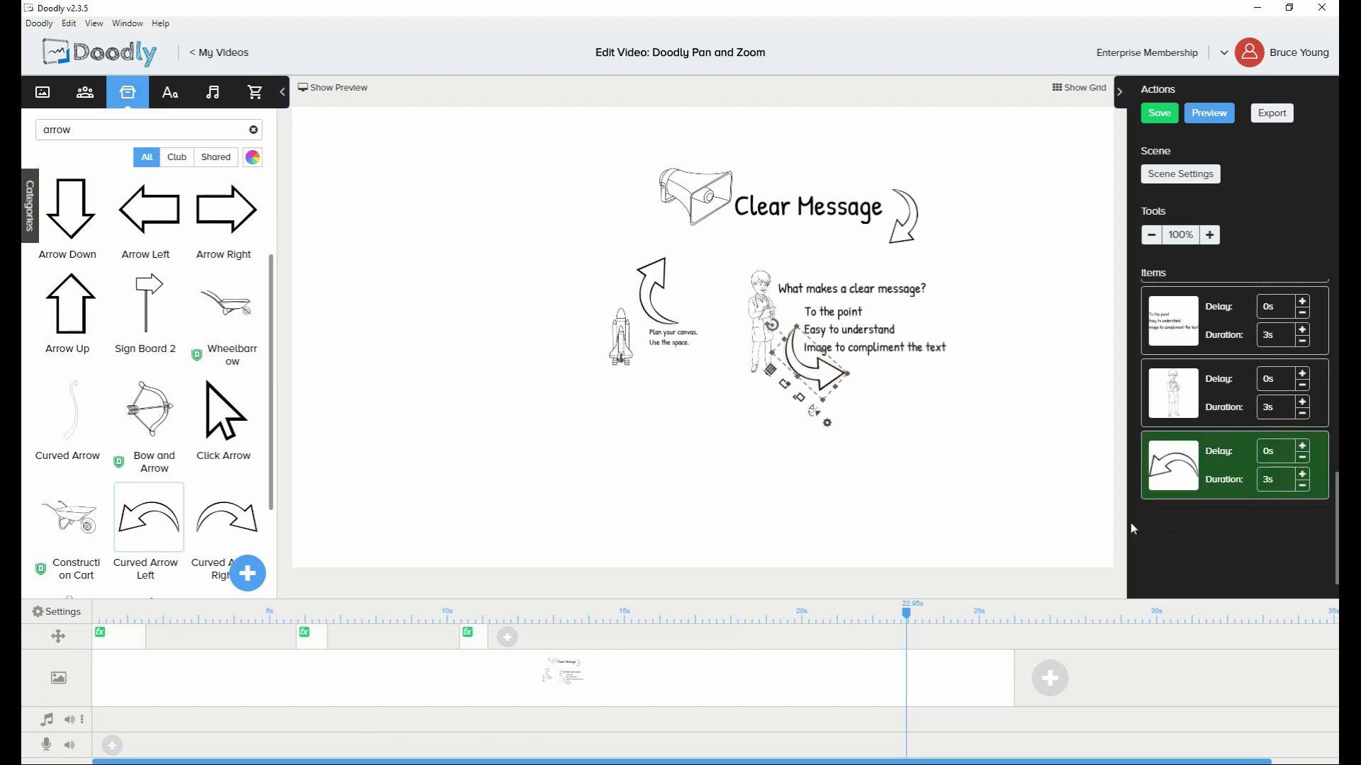
{"action": "left_click", "coordinate": [1215, 115]}
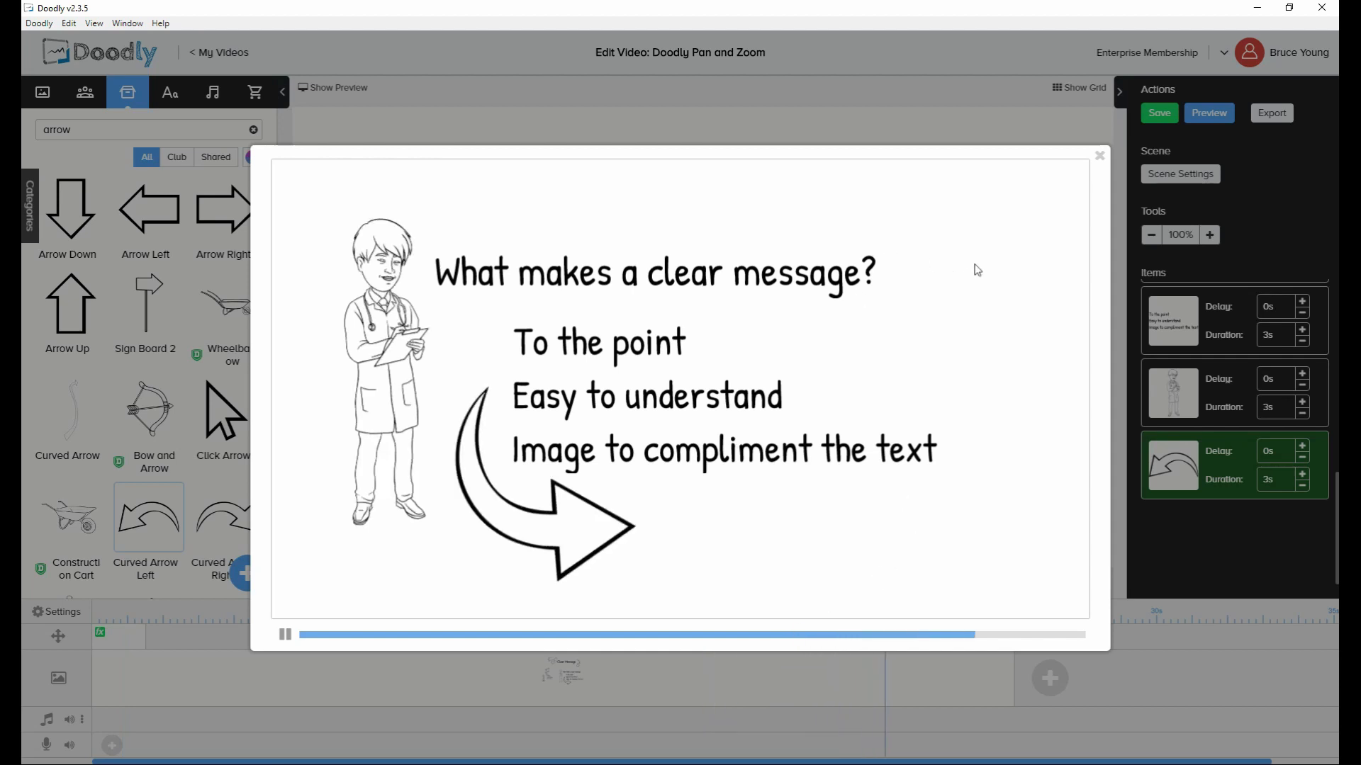
{"action": "left_click", "coordinate": [1099, 156]}
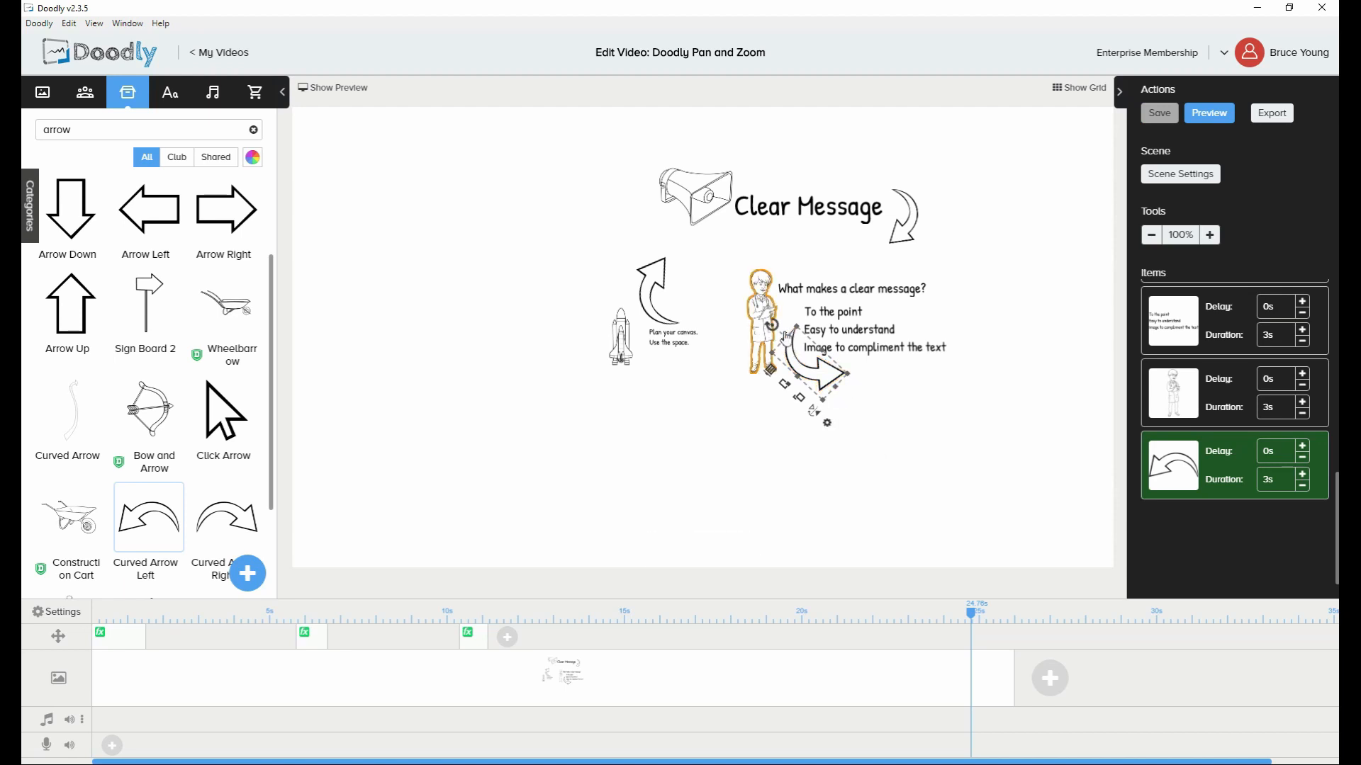
Adjust the curved arrow's size and angle, try flipping it, and move it below the bullet text
{"action": "left_click_drag", "start_coordinate": [773, 328], "coordinate": [777, 319]}
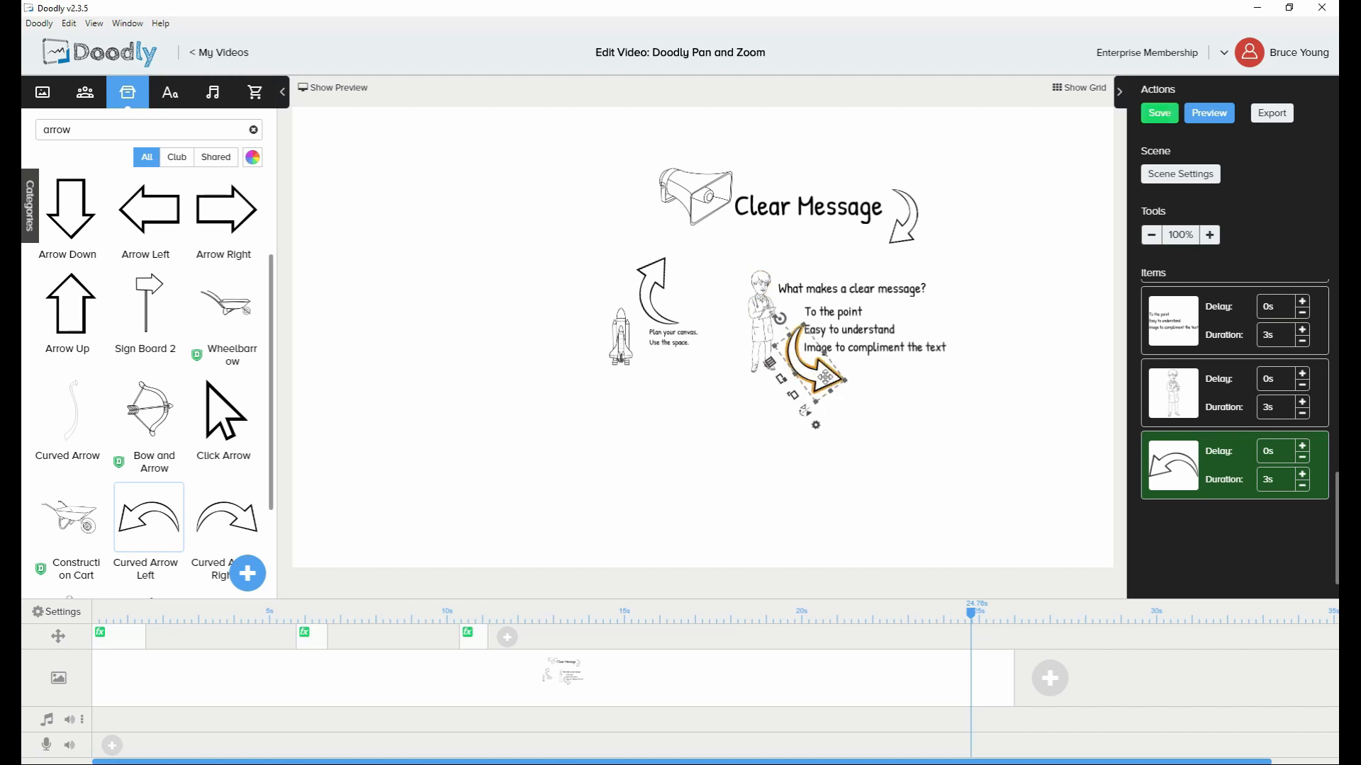
{"action": "left_click_drag", "start_coordinate": [824, 378], "coordinate": [814, 388]}
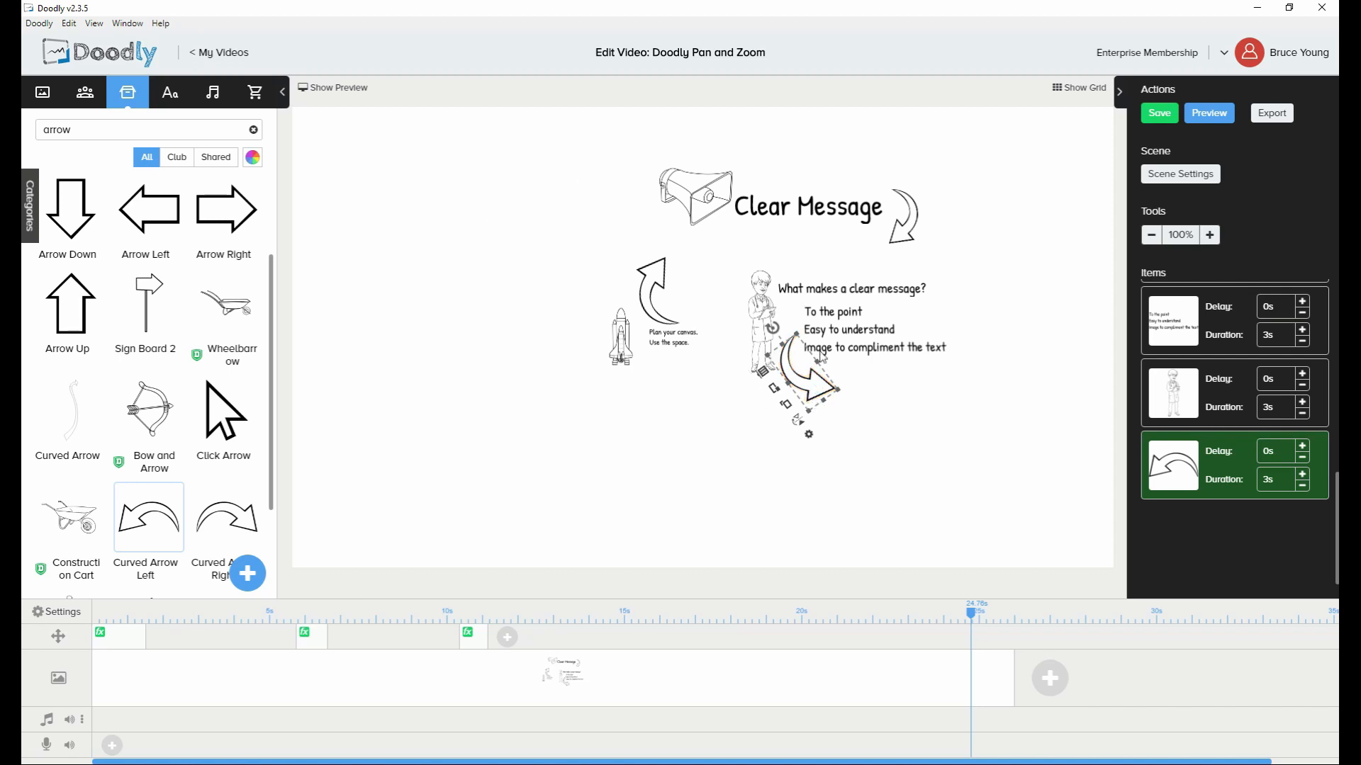
{"action": "left_click", "coordinate": [798, 420]}
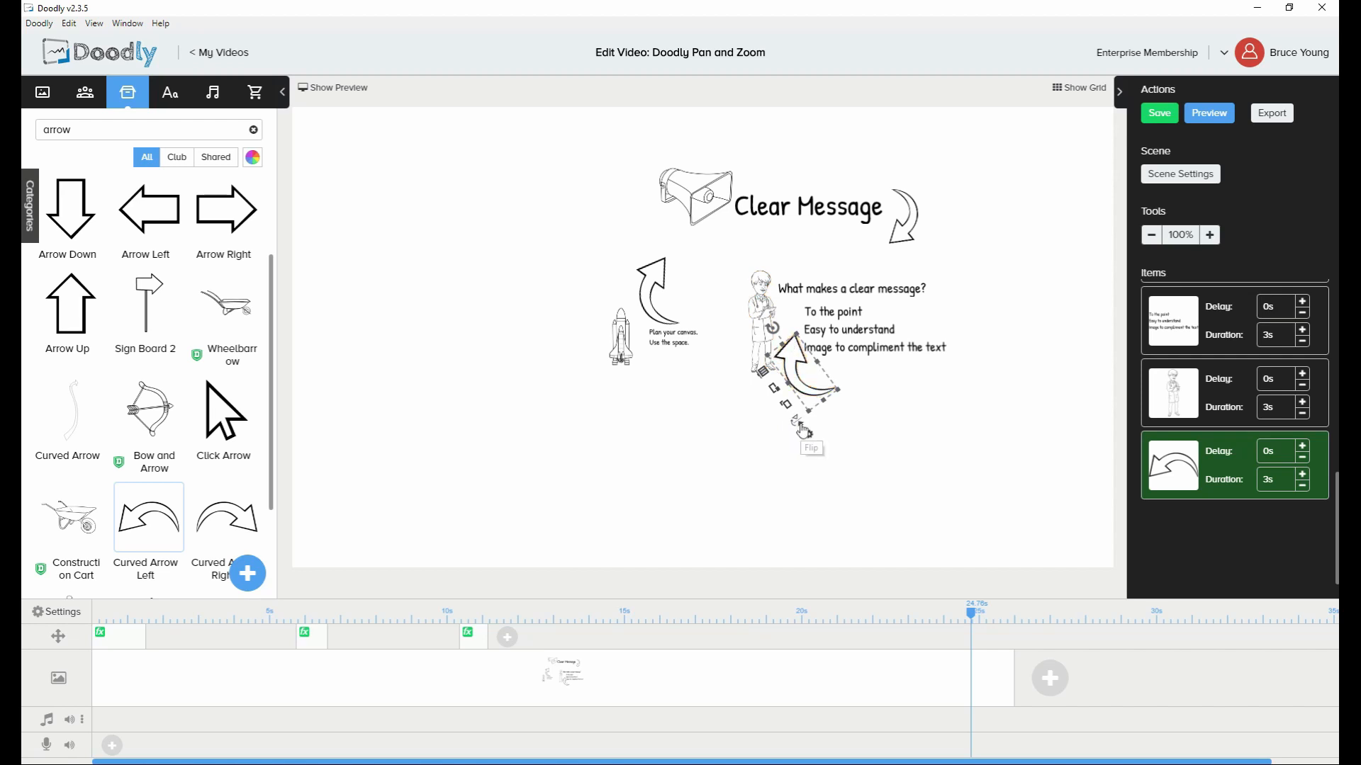
{"action": "left_click", "coordinate": [800, 425]}
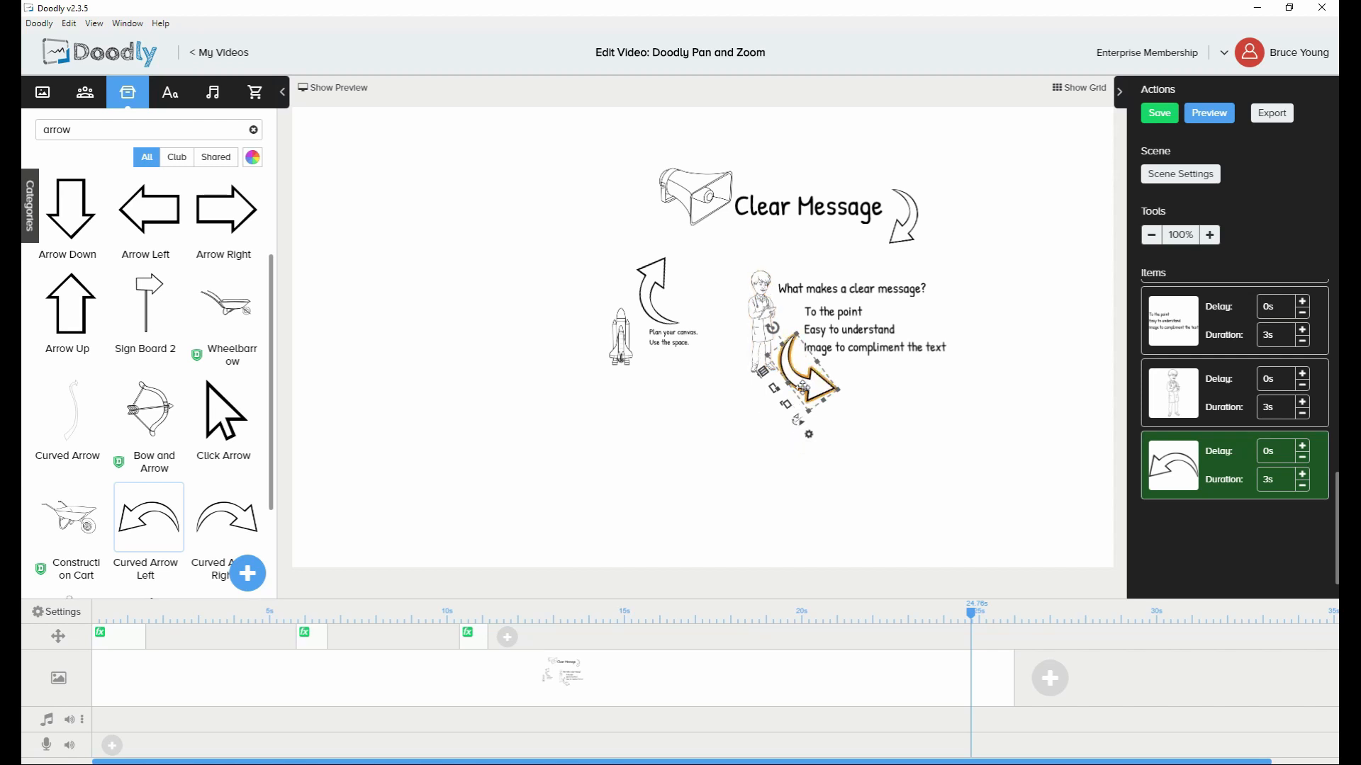
{"action": "left_click_drag", "start_coordinate": [803, 386], "coordinate": [873, 391]}
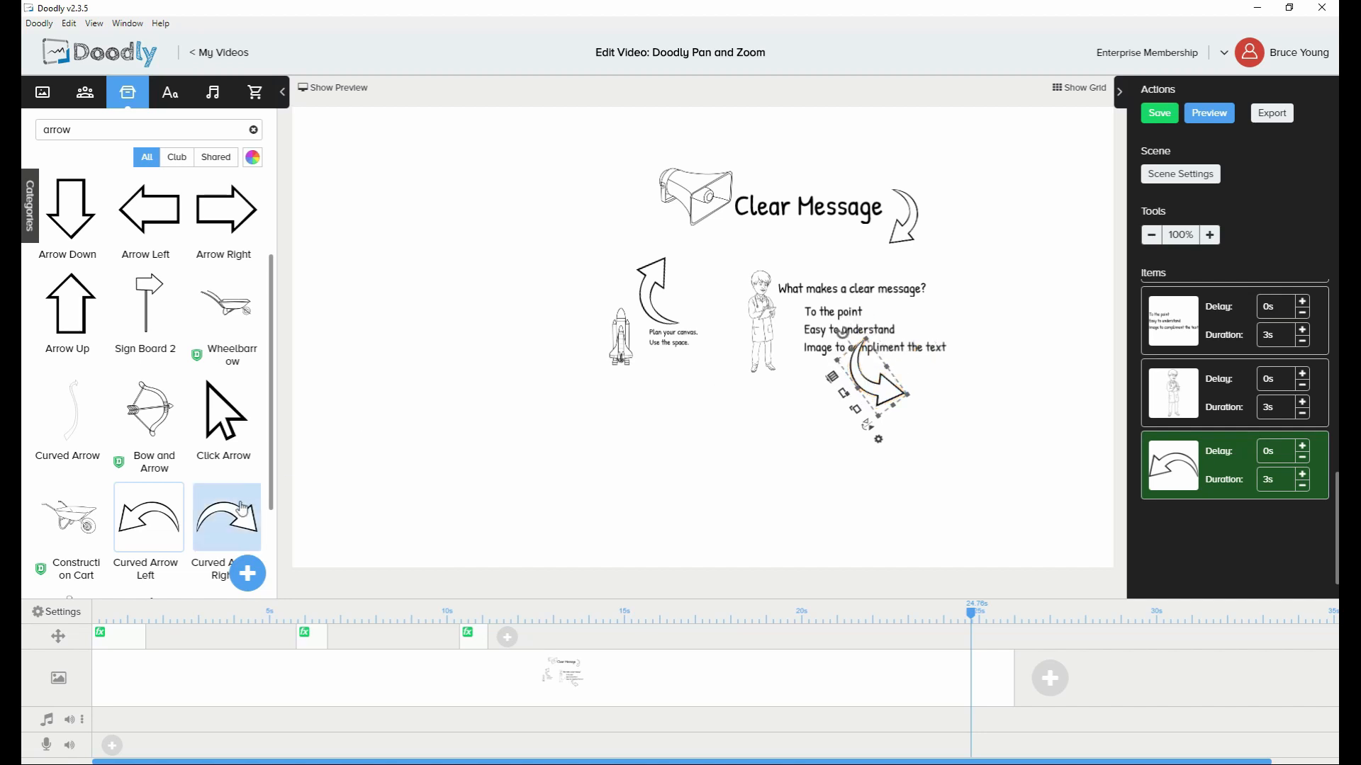
Add the Curved Arrow Right asset, move the old arrow aside, and rotate, shrink and place the new arrow below the man
{"action": "left_click", "coordinate": [227, 517]}
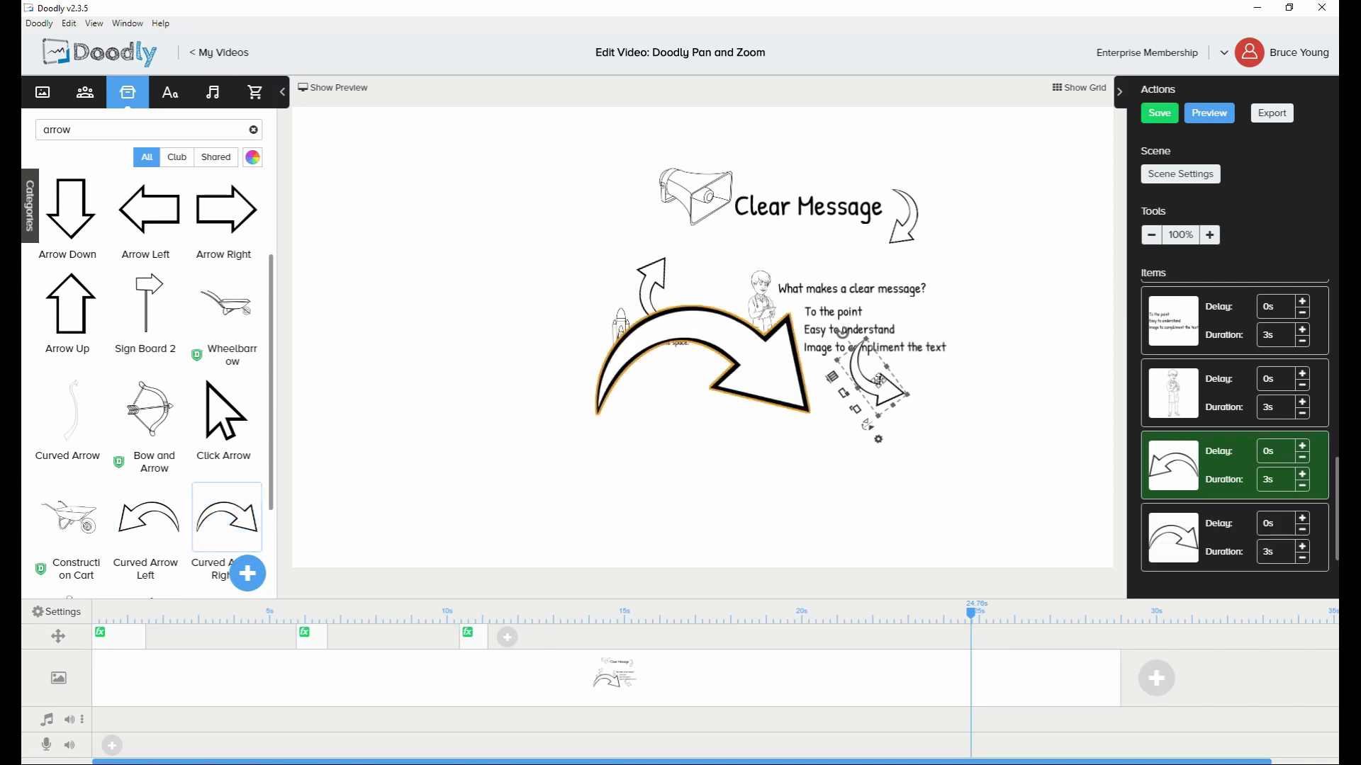
{"action": "left_click_drag", "start_coordinate": [879, 382], "coordinate": [577, 358]}
{"action": "left_click", "coordinate": [700, 360]}
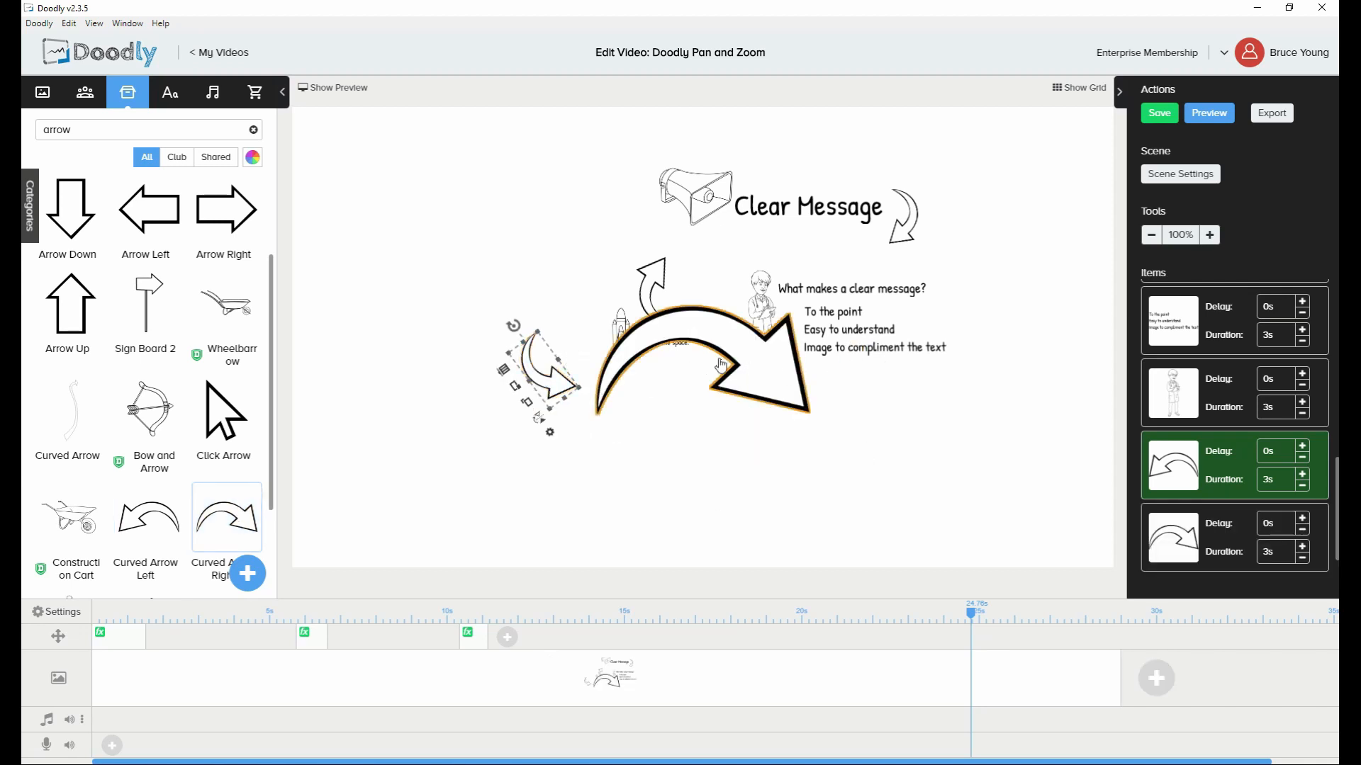
{"action": "left_click_drag", "start_coordinate": [759, 340], "coordinate": [807, 501]}
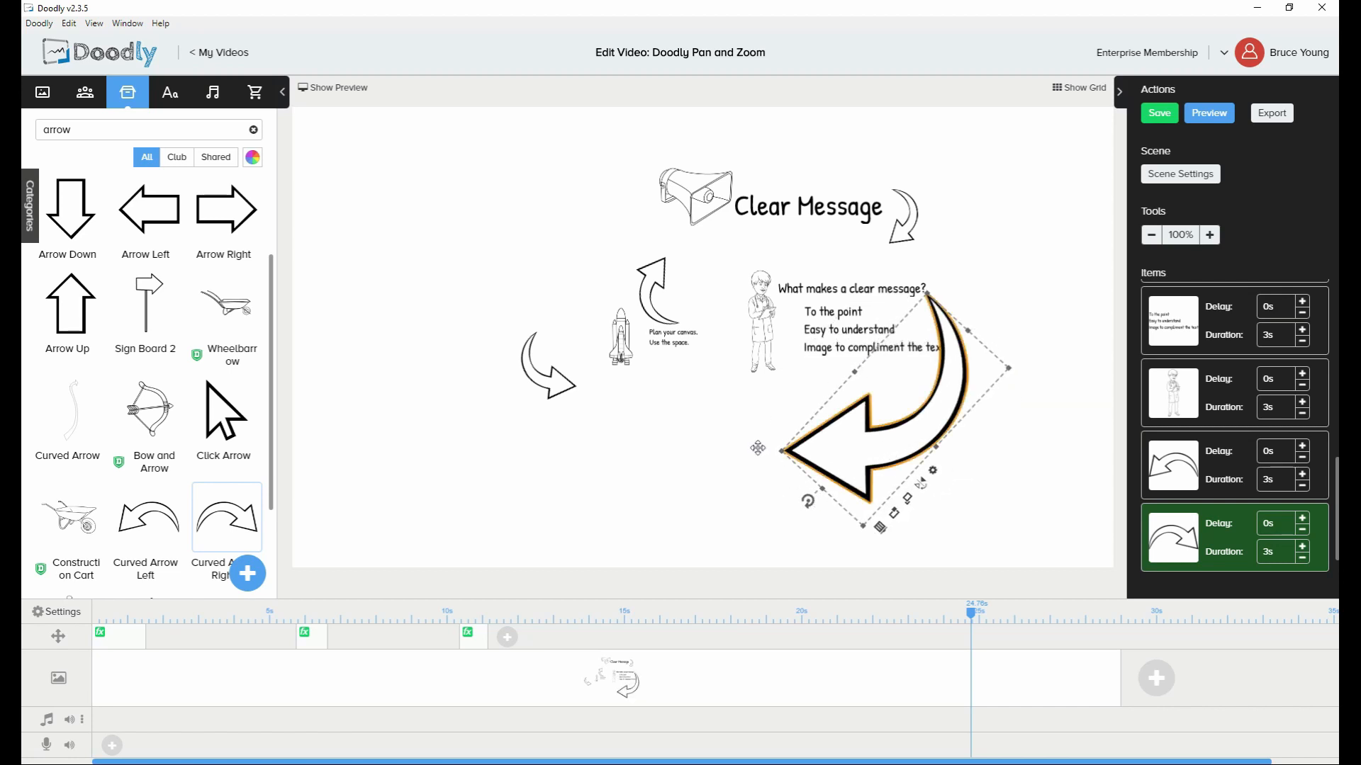
{"action": "left_click_drag", "start_coordinate": [757, 448], "coordinate": [778, 381]}
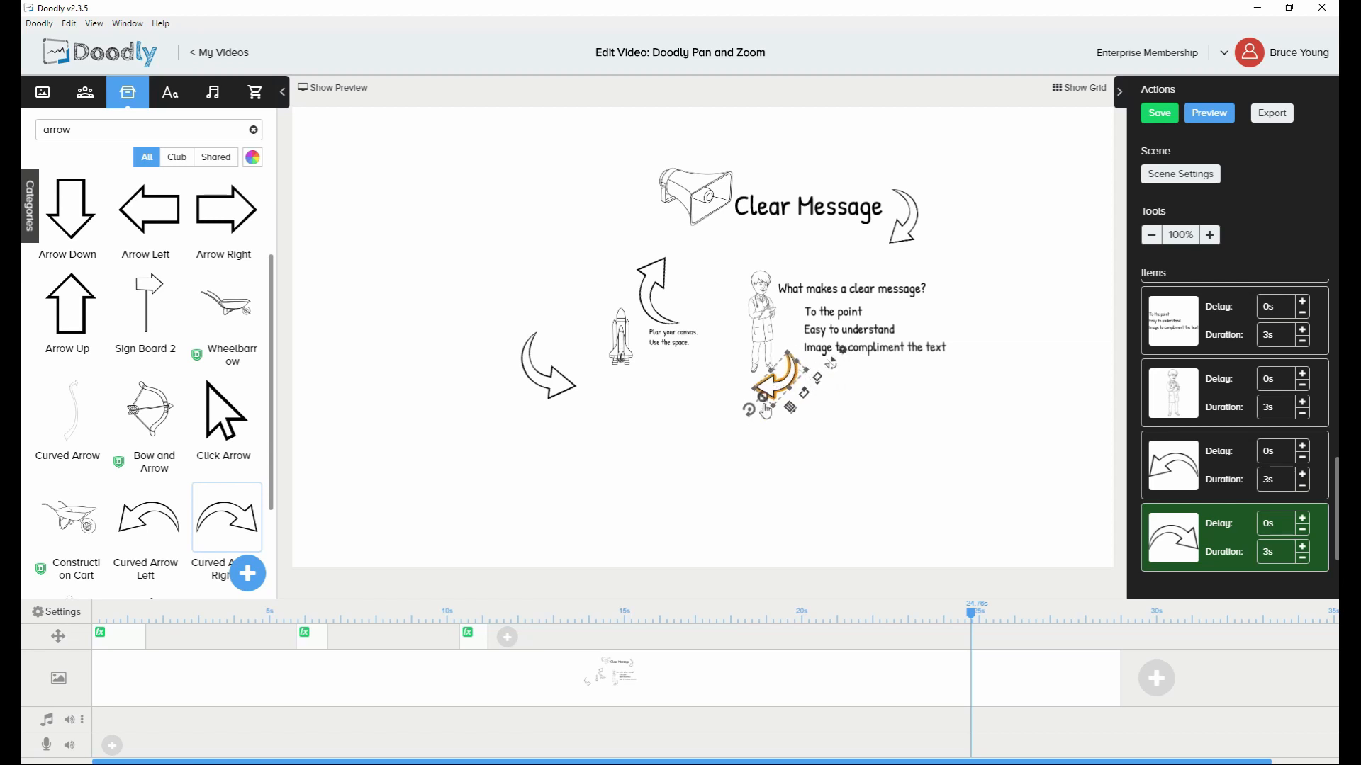
{"action": "left_click_drag", "start_coordinate": [767, 412], "coordinate": [782, 385]}
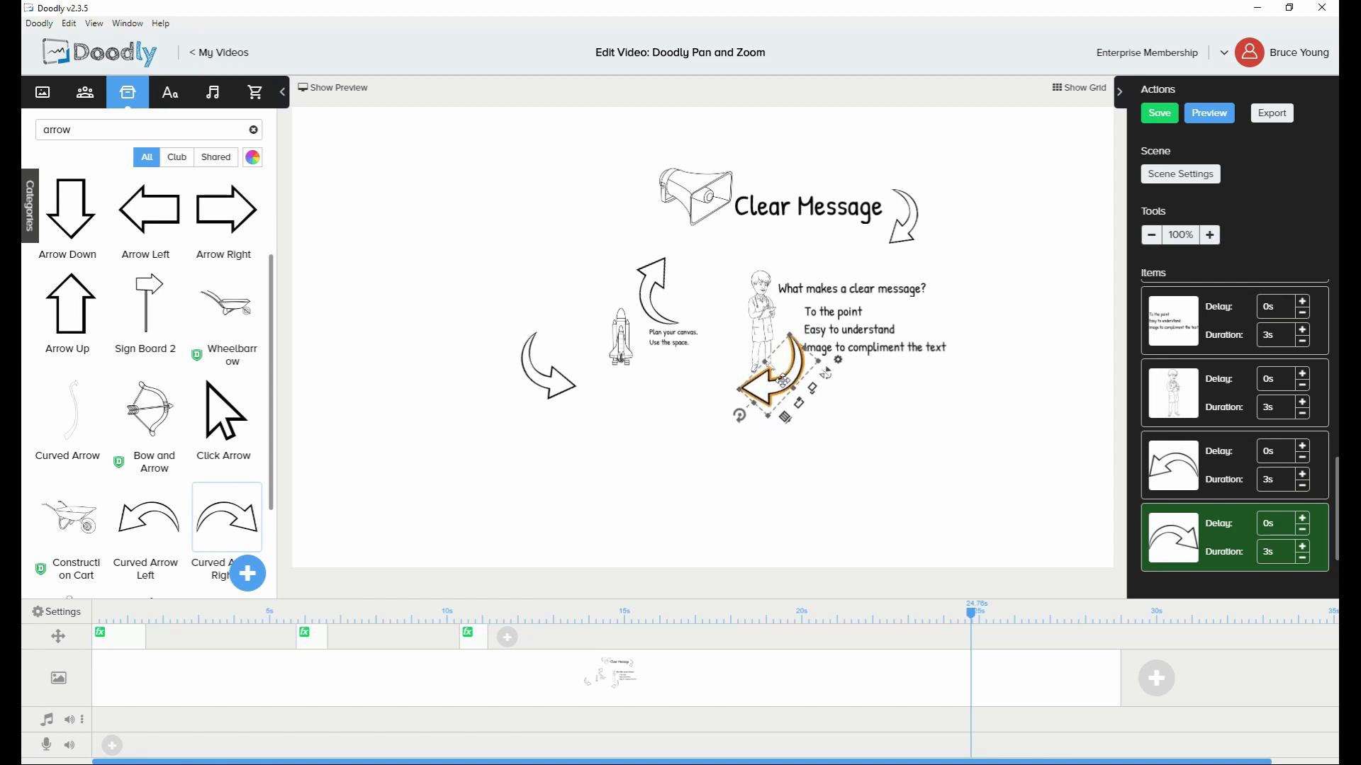
Delete the old curved left arrow from the scene
{"action": "left_click", "coordinate": [570, 386]}
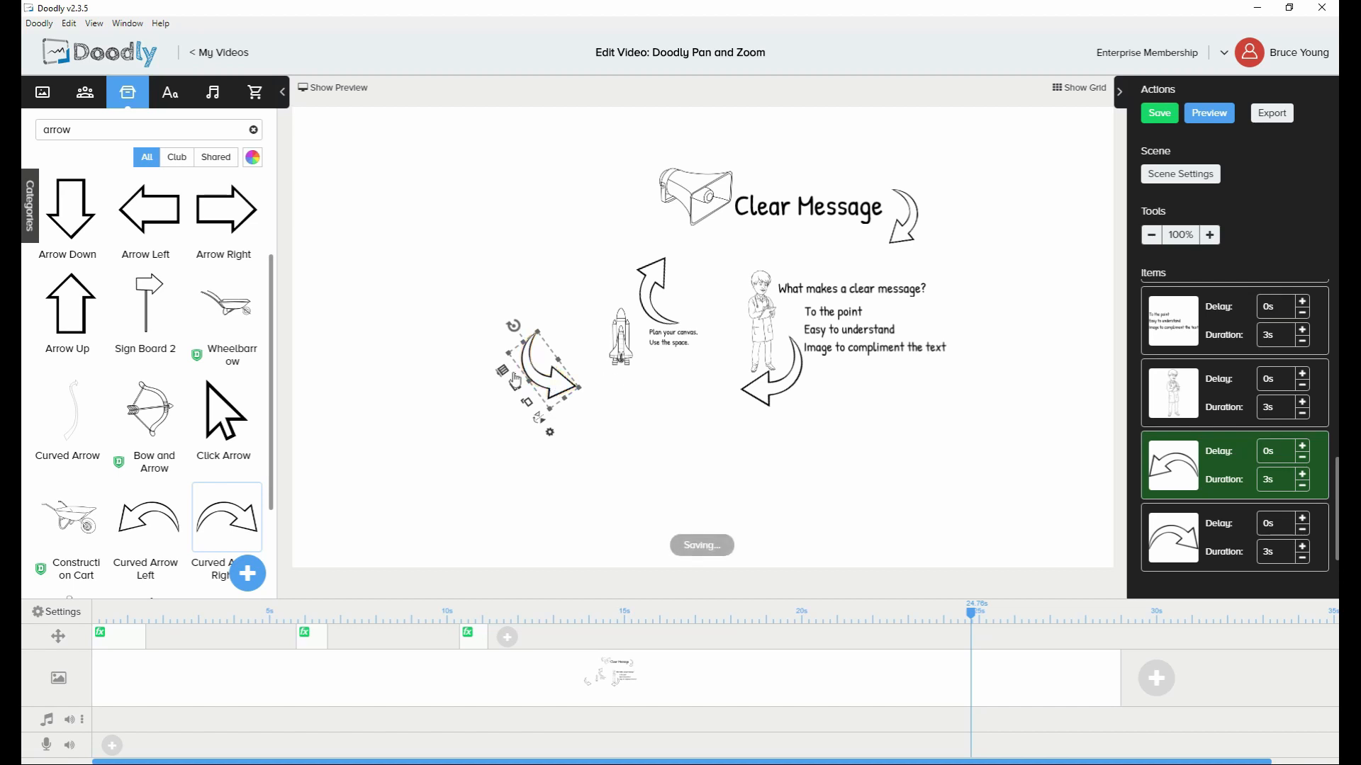
{"action": "key", "text": "Delete"}
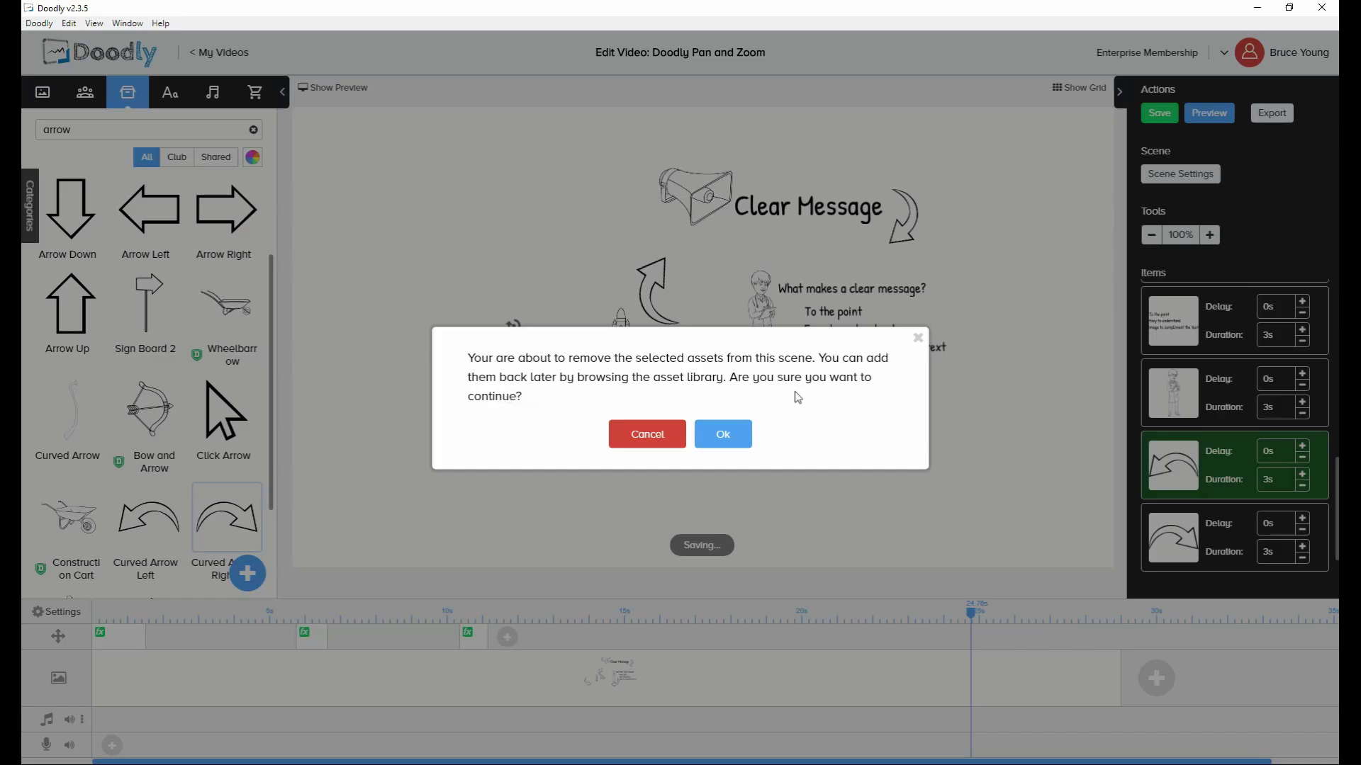
{"action": "left_click", "coordinate": [716, 435]}
Flip and rotate the remaining curved arrow to point right, and place it between the man and the last bullet line
{"action": "left_click", "coordinate": [736, 406]}
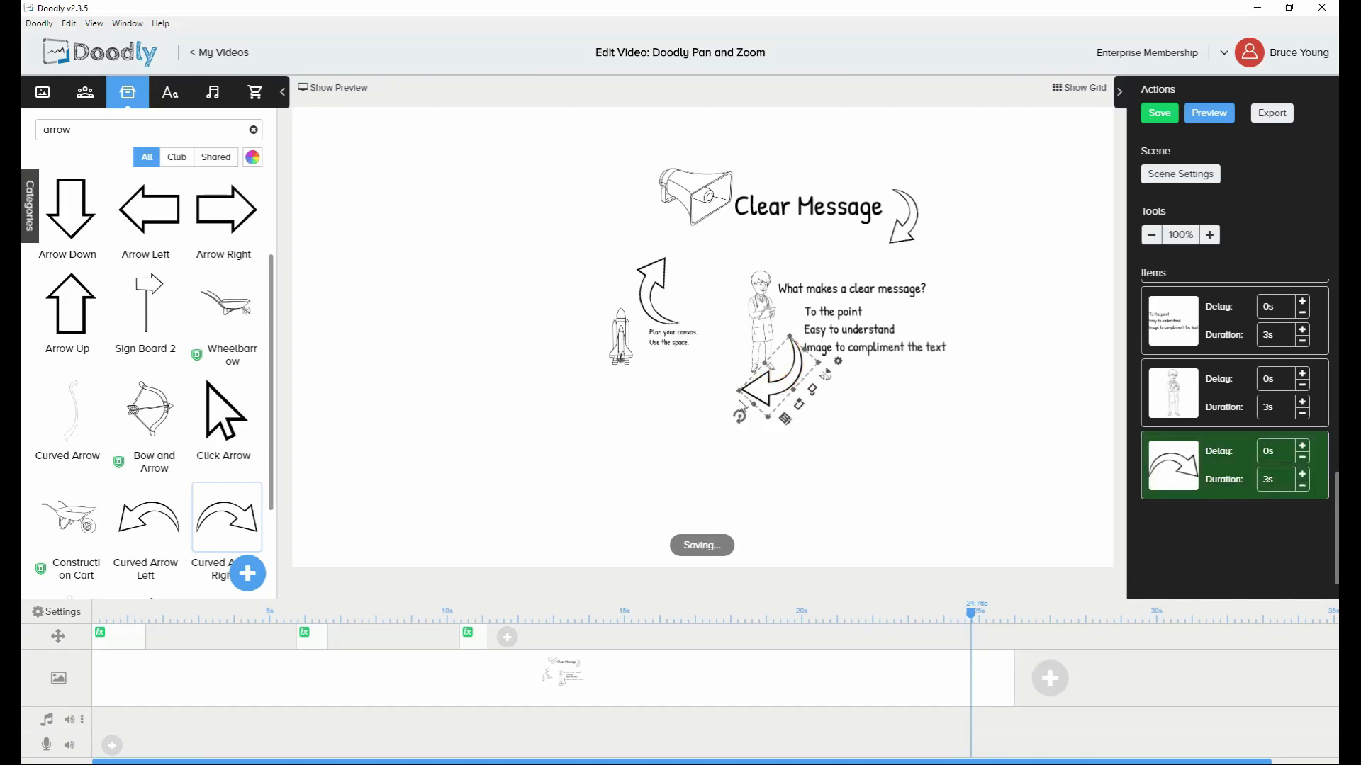
{"action": "left_click_drag", "start_coordinate": [741, 394], "coordinate": [925, 379]}
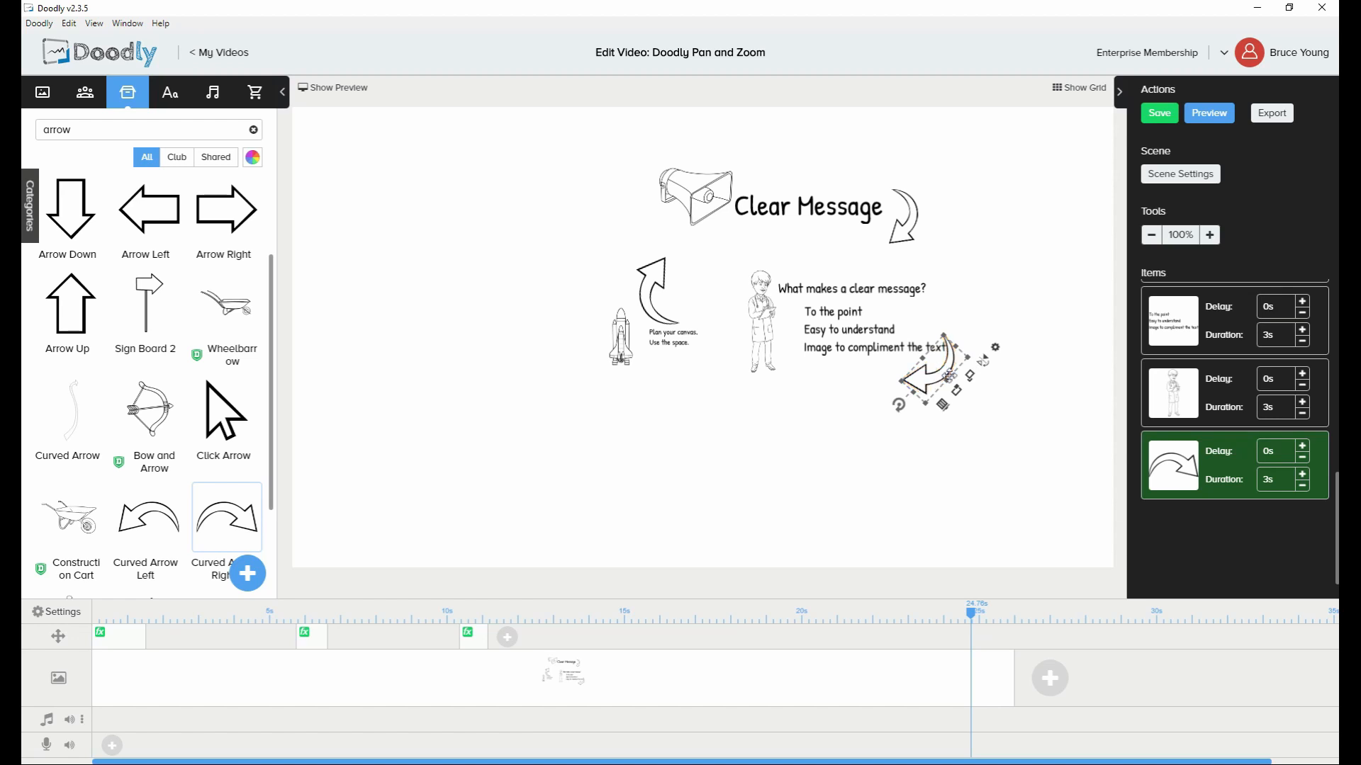
{"action": "left_click_drag", "start_coordinate": [928, 377], "coordinate": [815, 402]}
{"action": "left_click", "coordinate": [859, 392]}
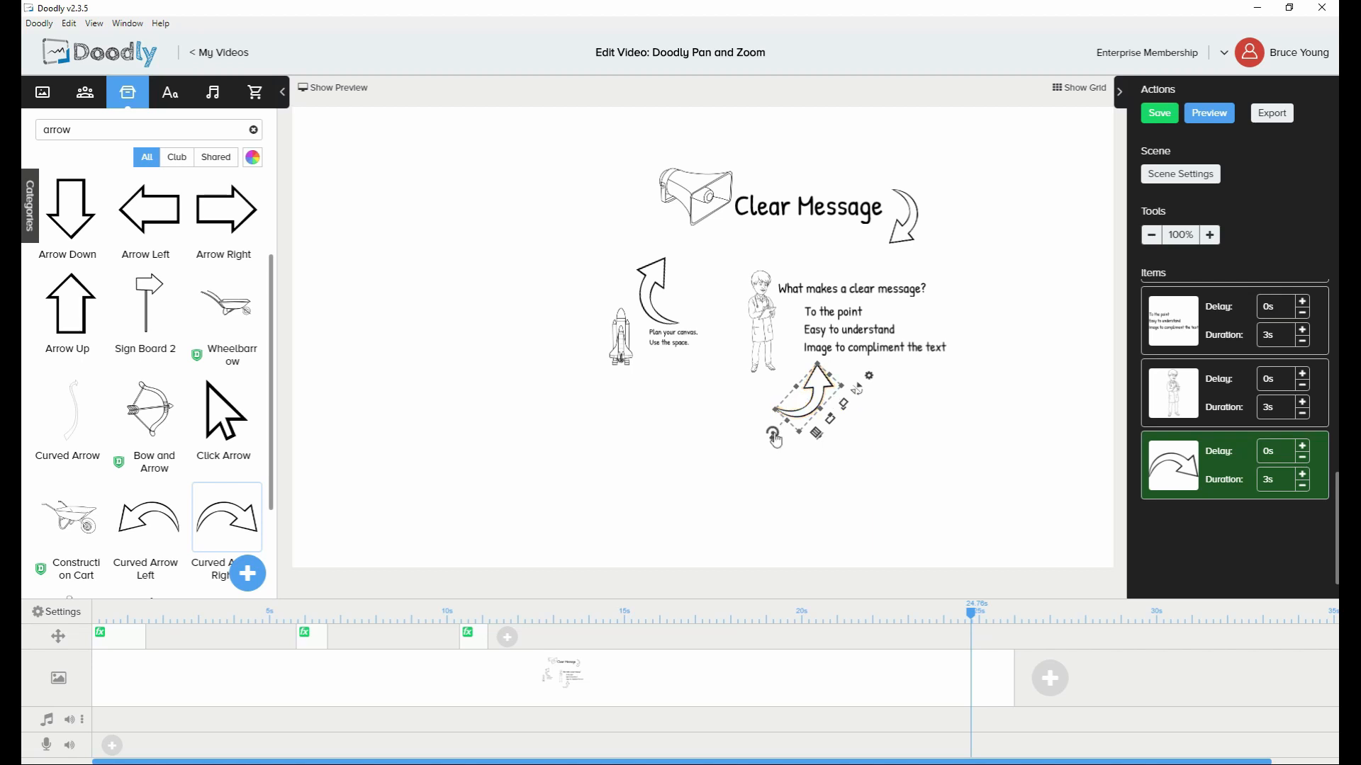
{"action": "left_click_drag", "start_coordinate": [772, 433], "coordinate": [726, 349]}
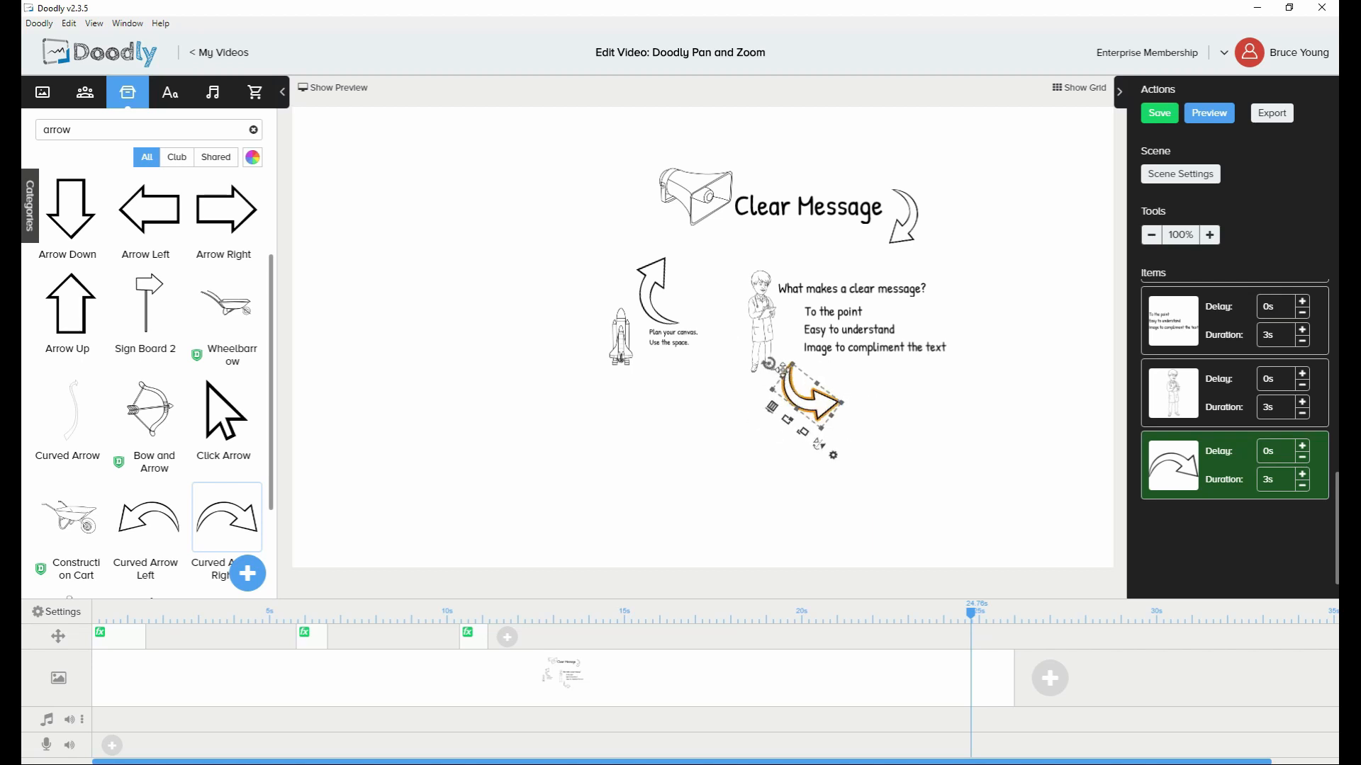
{"action": "left_click_drag", "start_coordinate": [798, 401], "coordinate": [774, 329]}
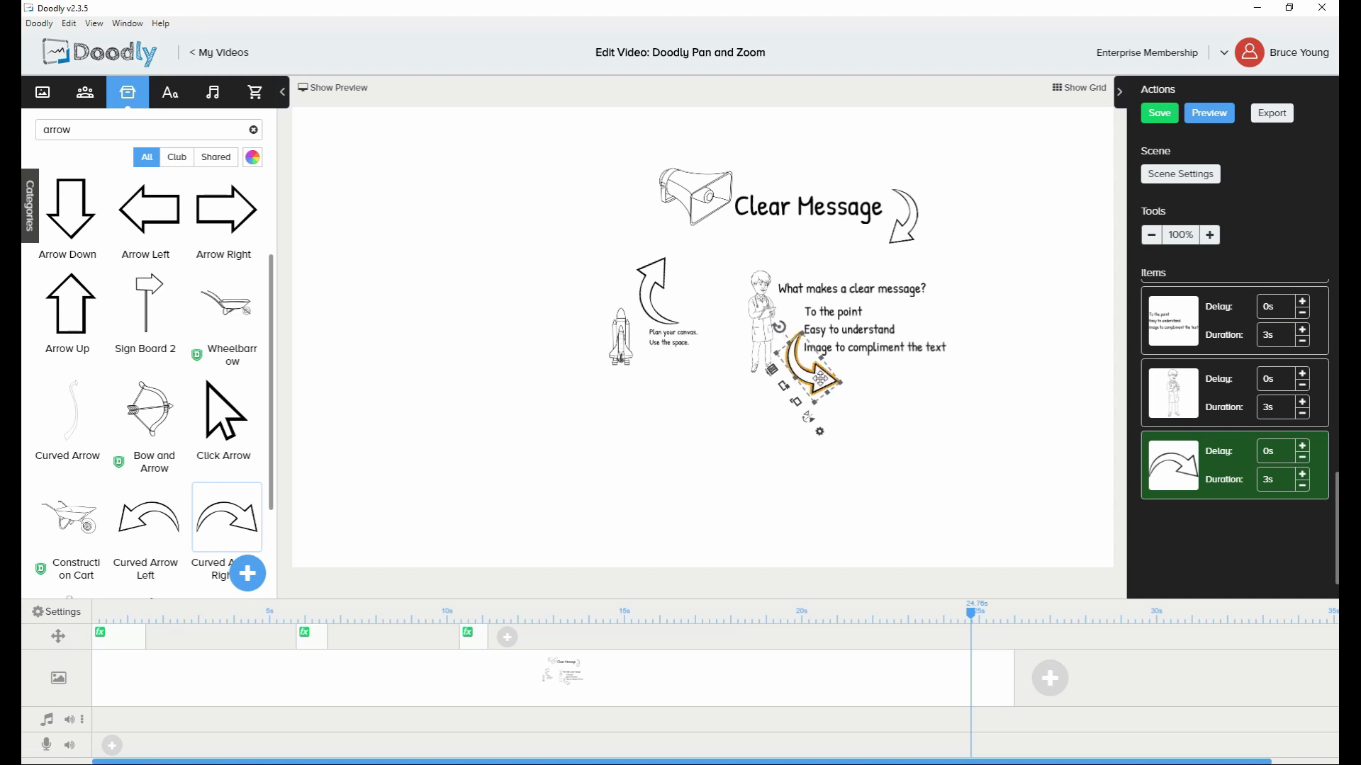
{"action": "left_click_drag", "start_coordinate": [819, 374], "coordinate": [815, 374]}
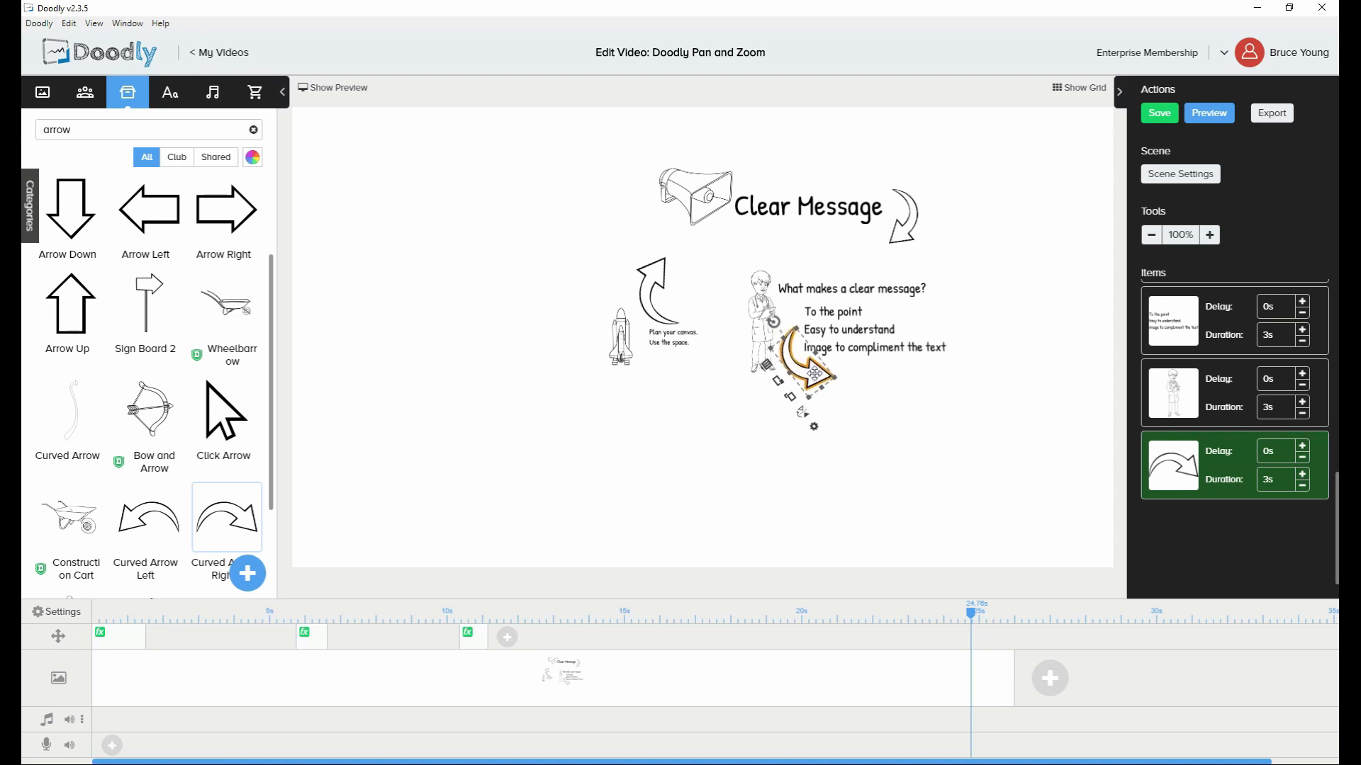
{"action": "left_click", "coordinate": [848, 413]}
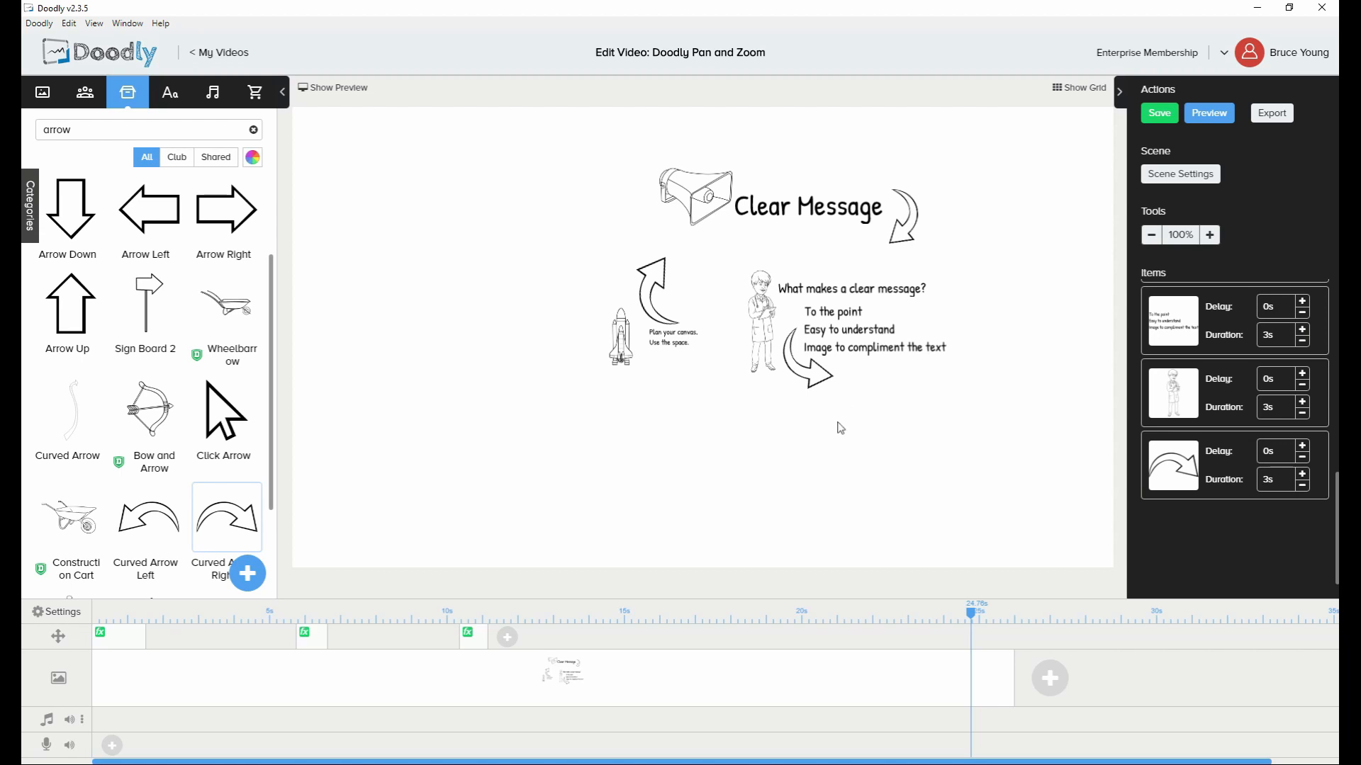
Add a Patrick Hand Regular text to the scene and place it below the curved arrow
{"action": "left_click", "coordinate": [165, 101]}
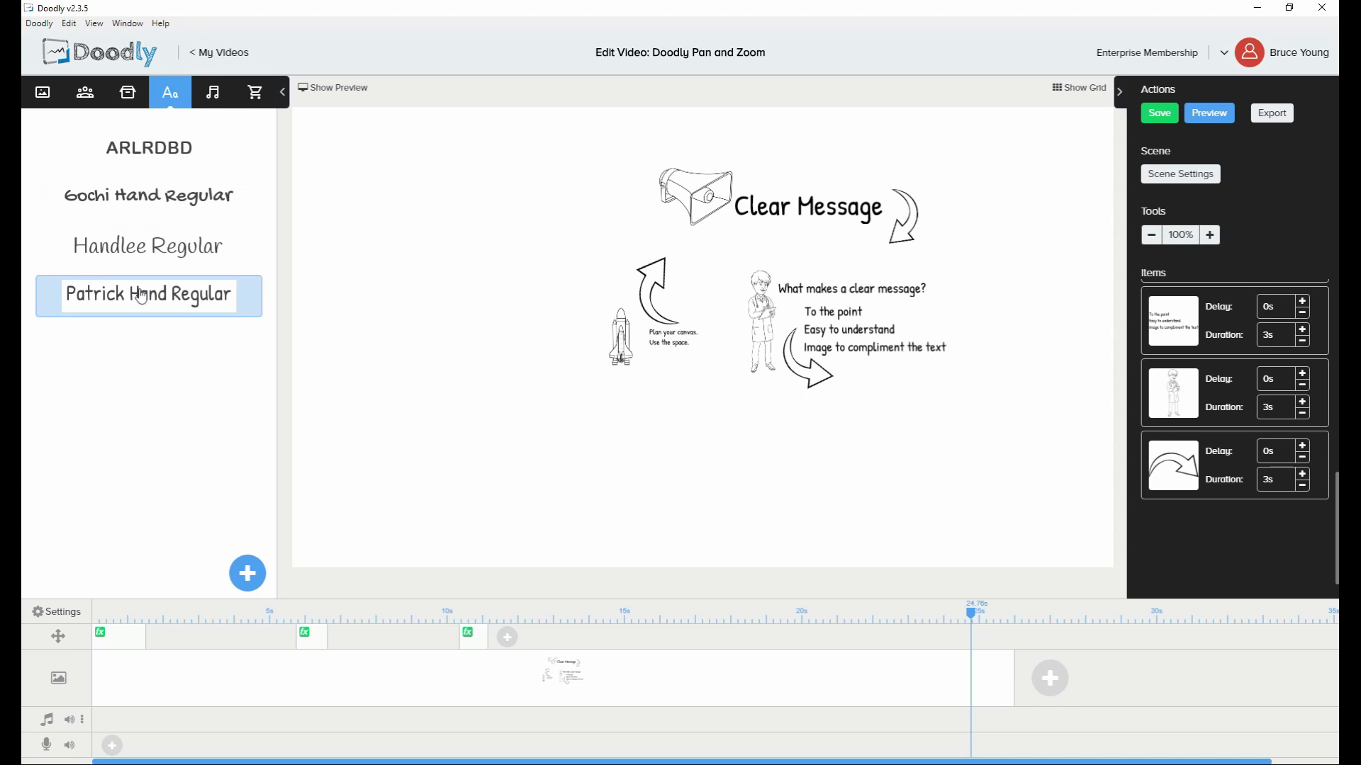
{"action": "left_click_drag", "start_coordinate": [142, 296], "coordinate": [577, 360]}
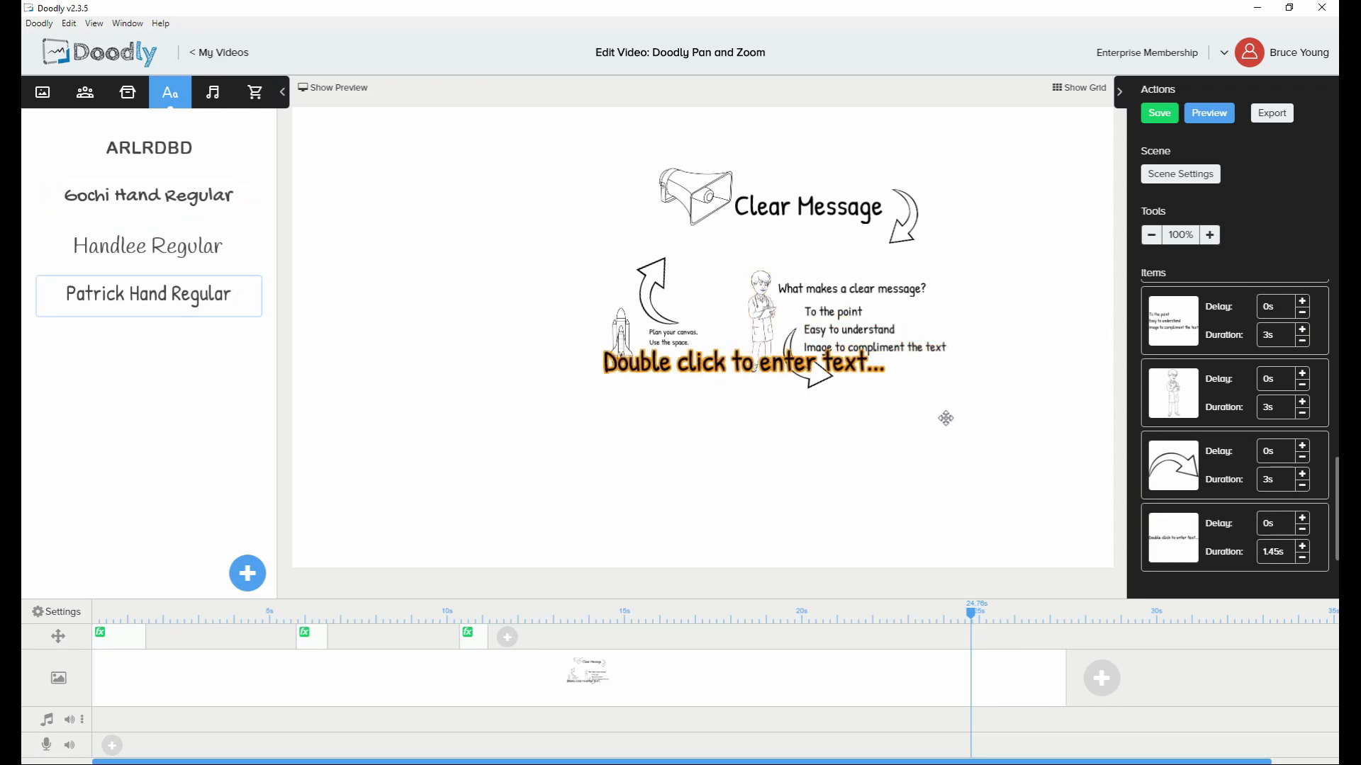
{"action": "left_click_drag", "start_coordinate": [945, 418], "coordinate": [870, 437]}
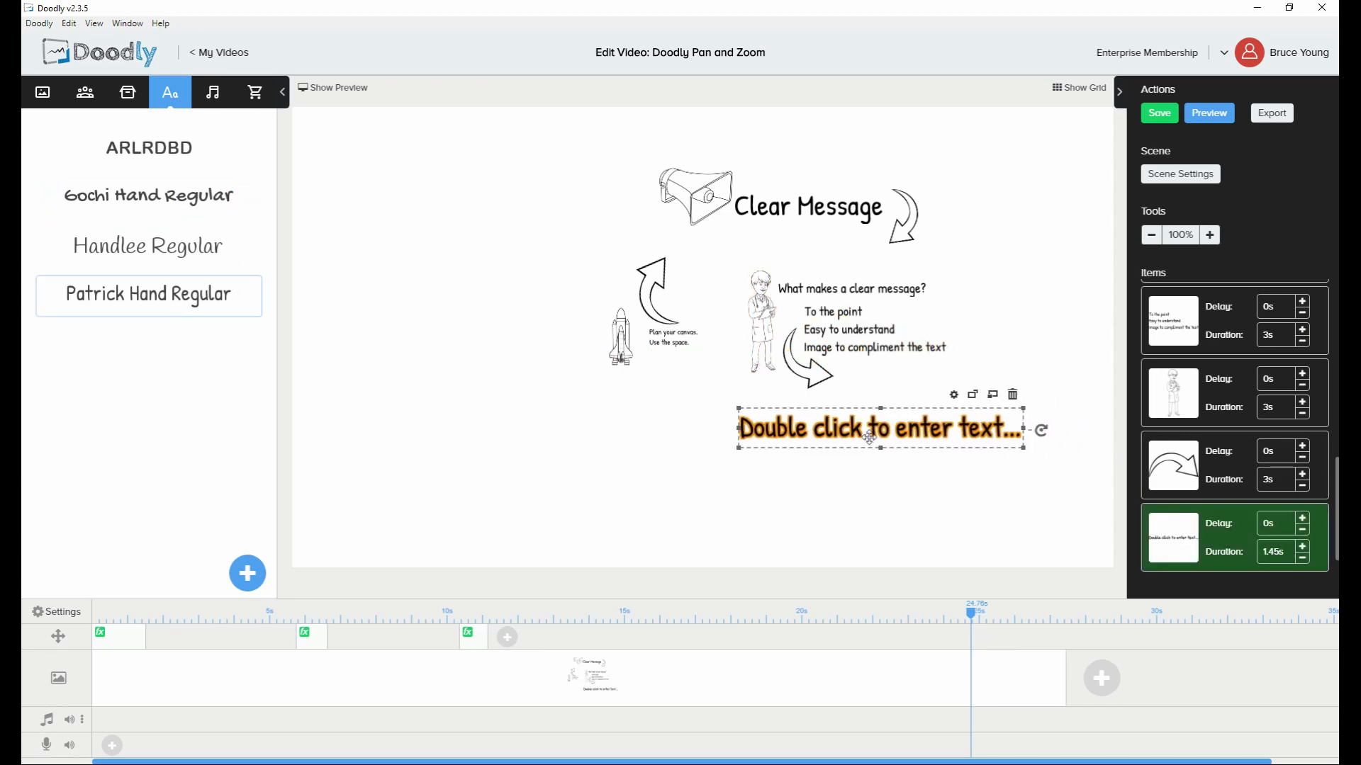
Replace the new text item's placeholder wording with "Timing"
{"action": "double_click", "coordinate": [869, 437]}
{"action": "left_click_drag", "start_coordinate": [700, 362], "coordinate": [594, 365]}
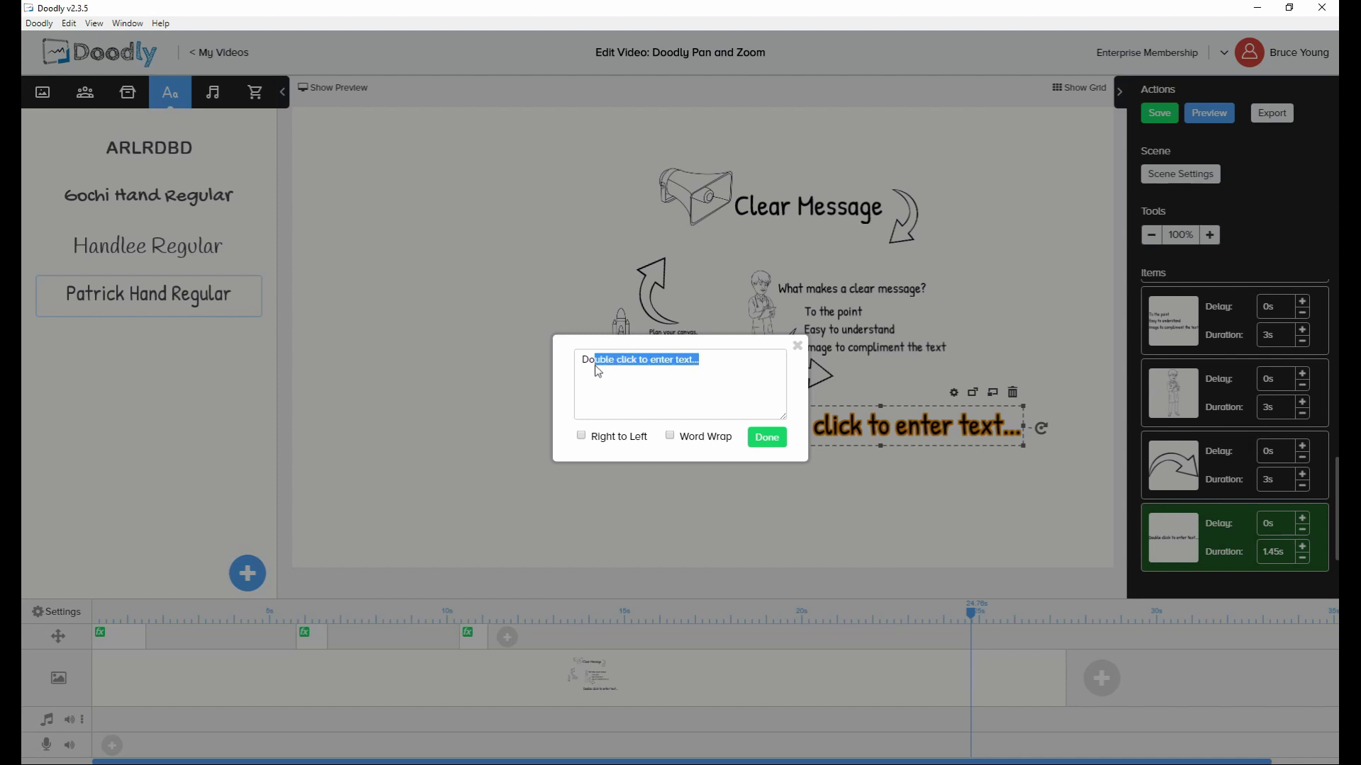
{"action": "left_click", "coordinate": [611, 363]}
{"action": "triple_click", "coordinate": [621, 360]}
{"action": "type", "text": "Timing"}
{"action": "left_click", "coordinate": [768, 438]}
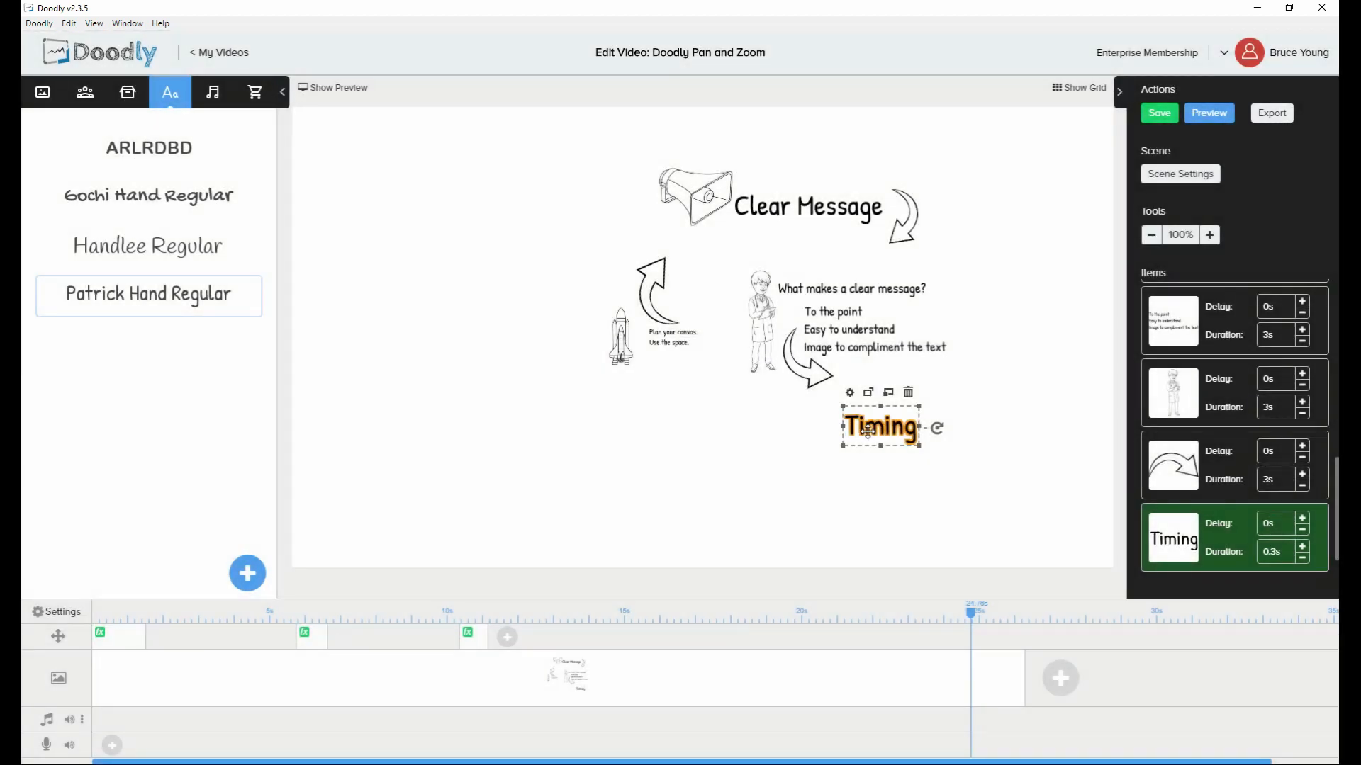
Position the Timing text to the right of the curved arrow's head and set its delay to 1 s
{"action": "left_click_drag", "start_coordinate": [868, 432], "coordinate": [920, 391]}
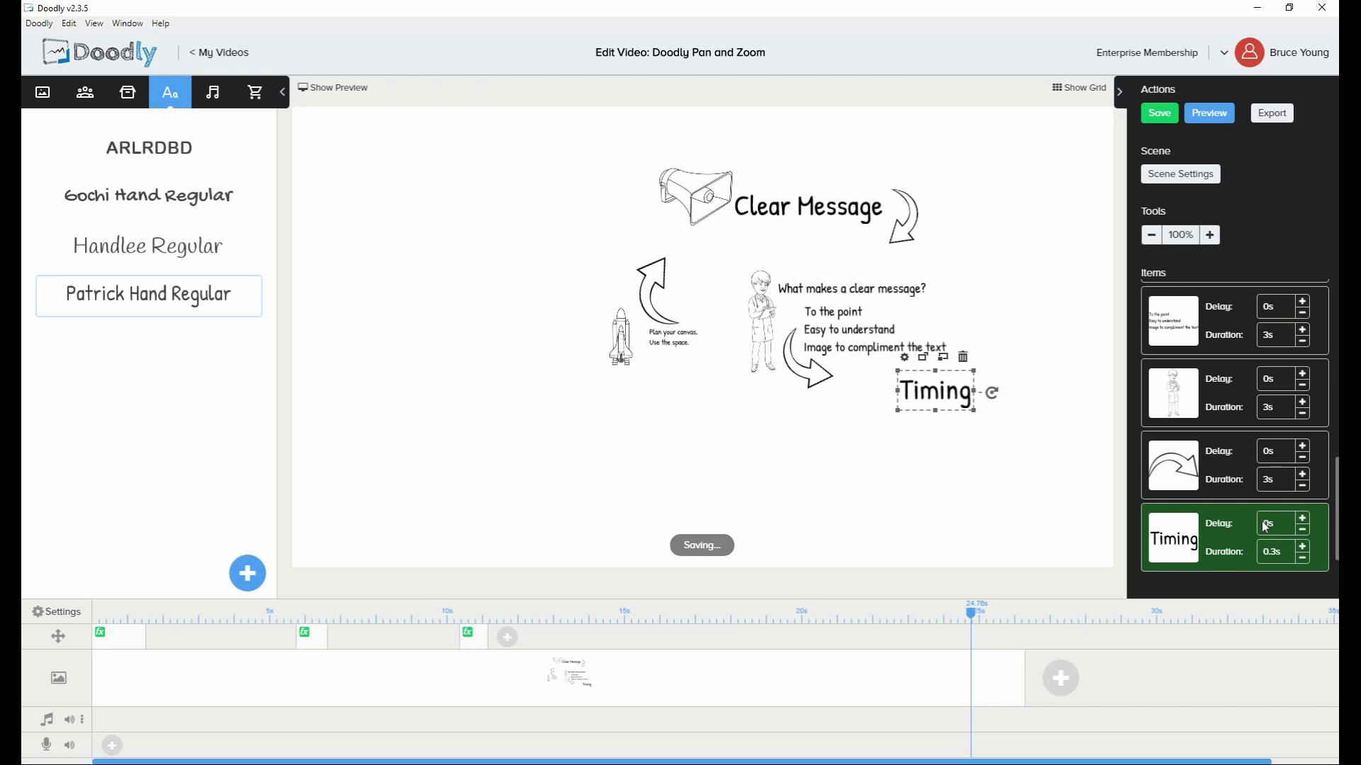
{"action": "type", "text": "0s"}
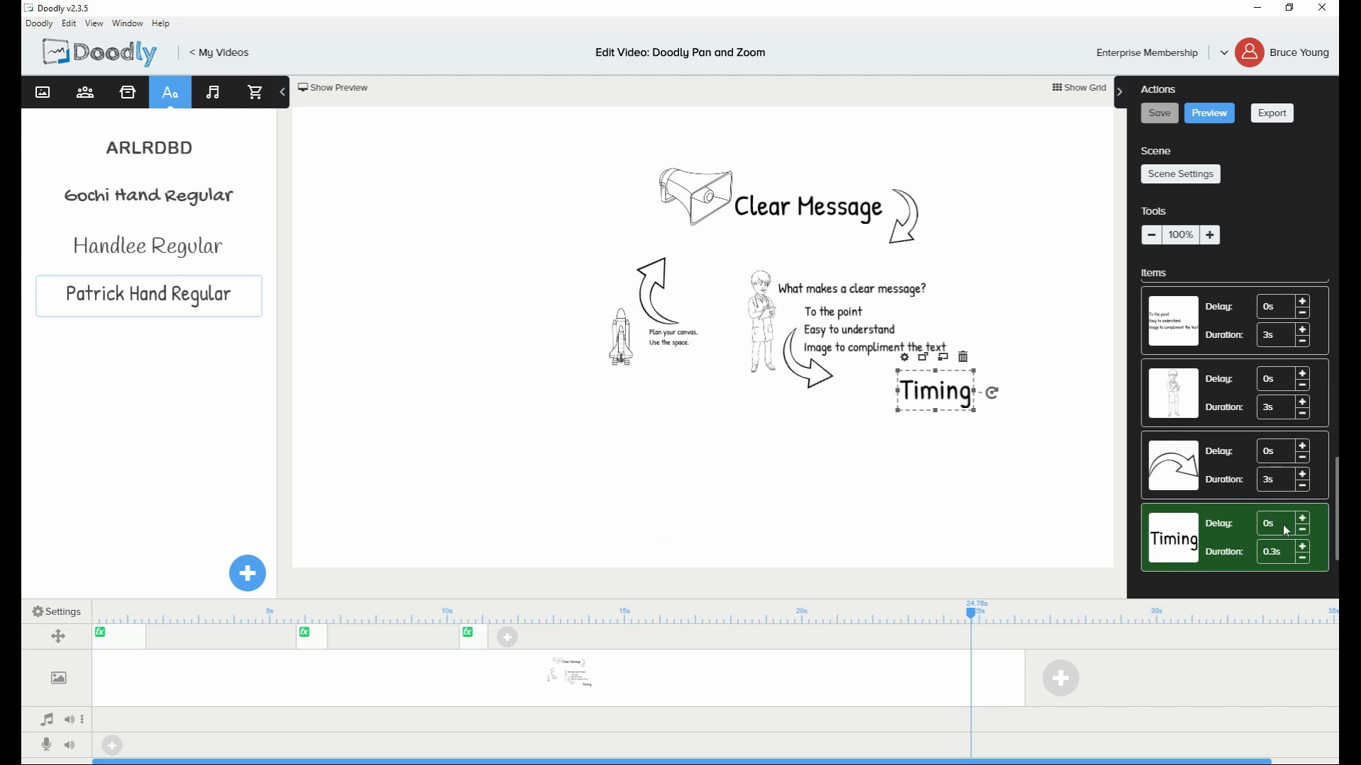
{"action": "scroll", "coordinate": [1274, 522], "scroll_direction": "down", "scroll_amount": 1}
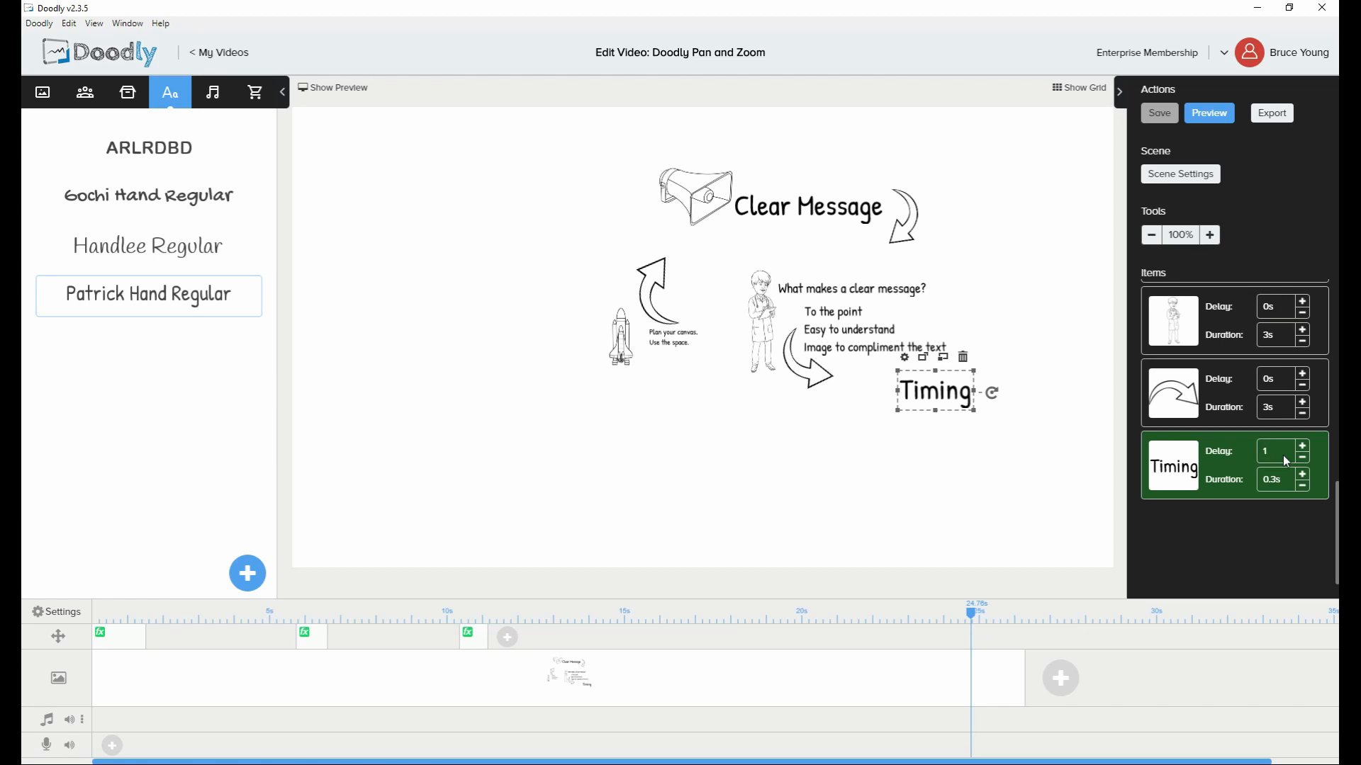
{"action": "key", "text": "Return"}
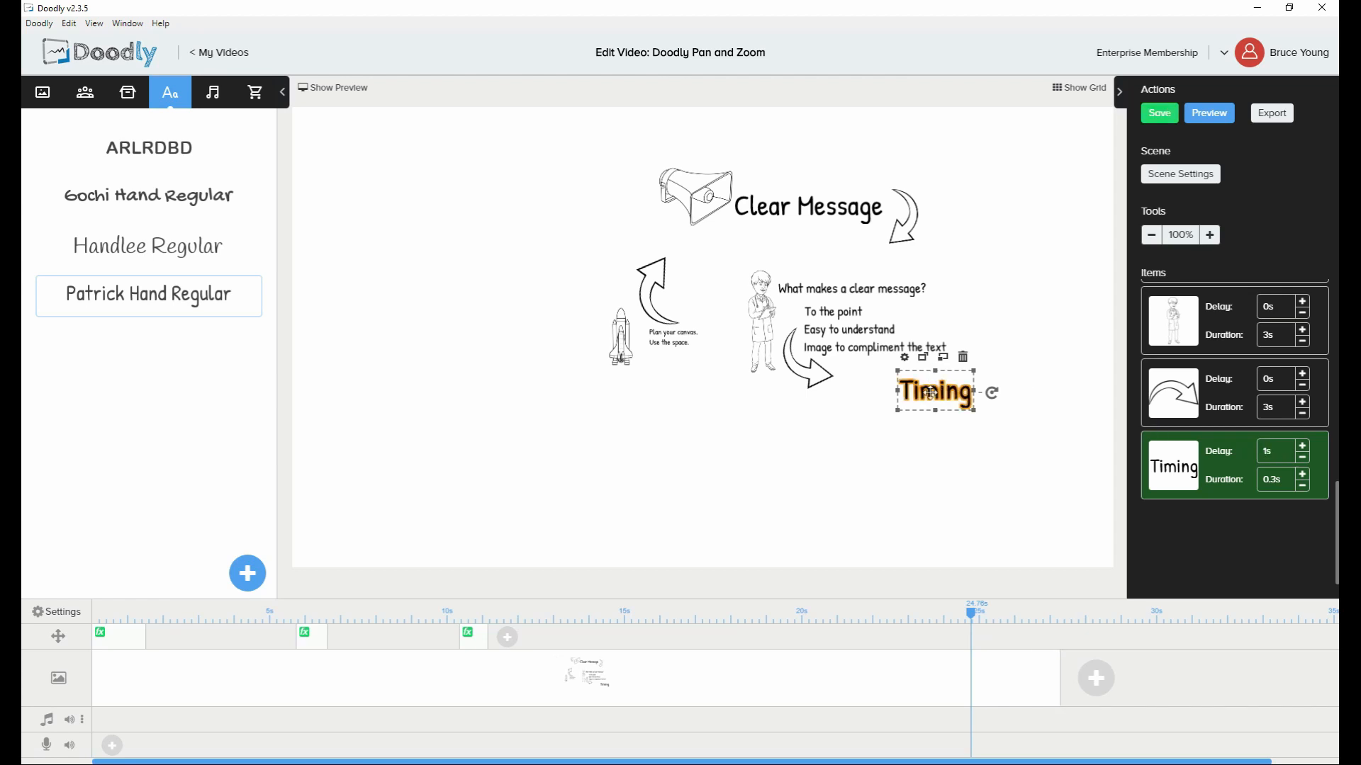
{"action": "mouse_move", "coordinate": [930, 392]}
{"action": "left_mouse_down"}
{"action": "mouse_move", "coordinate": [914, 383]}
{"action": "mouse_move", "coordinate": [950, 413]}
{"action": "mouse_move", "coordinate": [938, 406]}
{"action": "left_mouse_up"}
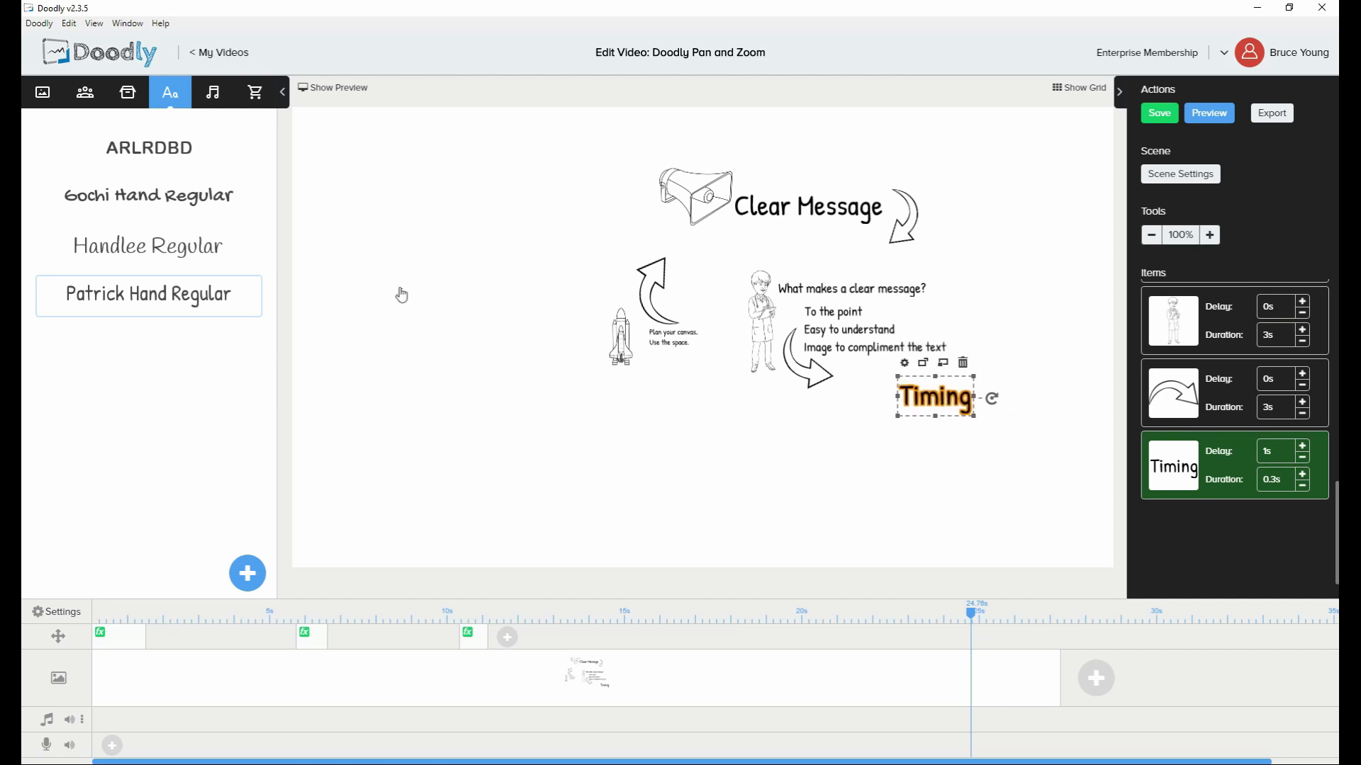
Add another Patrick Hand Regular text to the scene and place it below the Timing heading
{"action": "left_click", "coordinate": [224, 301]}
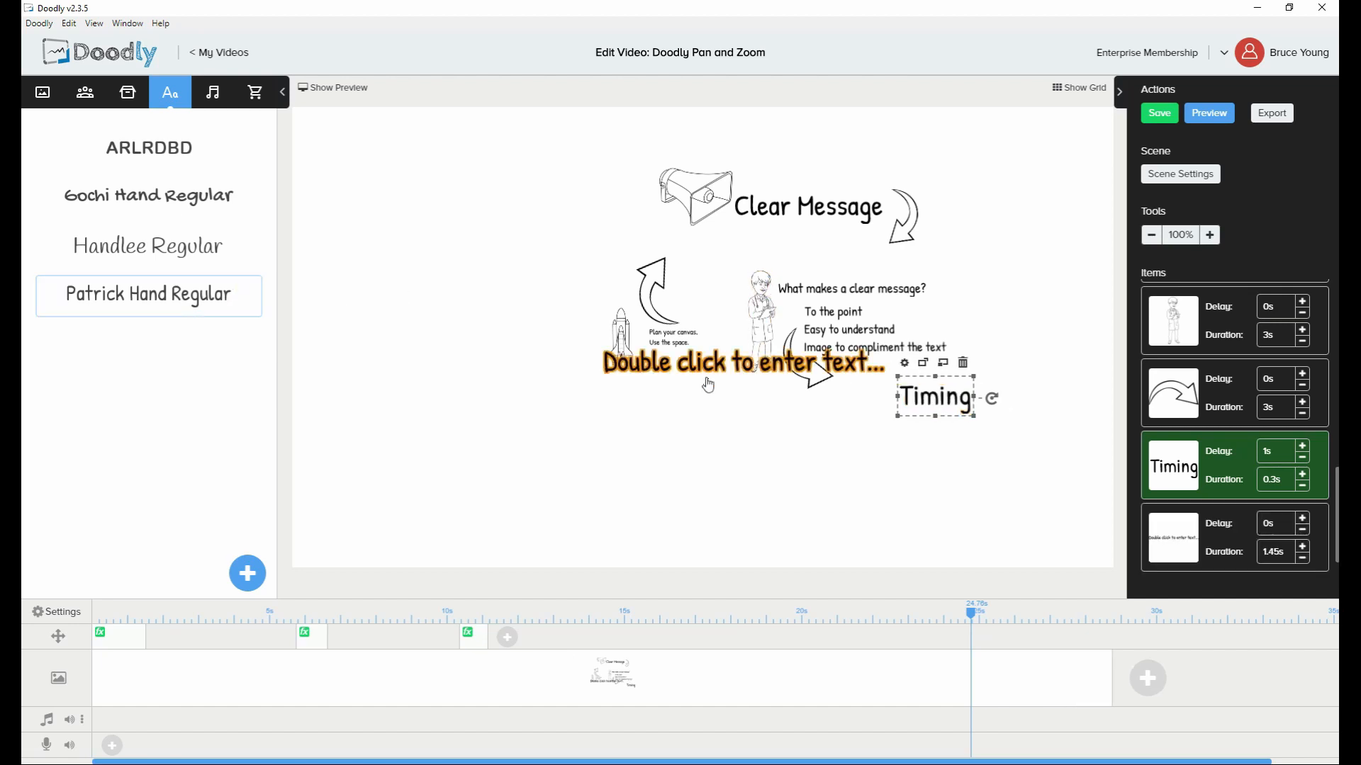
{"action": "left_click_drag", "start_coordinate": [666, 362], "coordinate": [848, 445]}
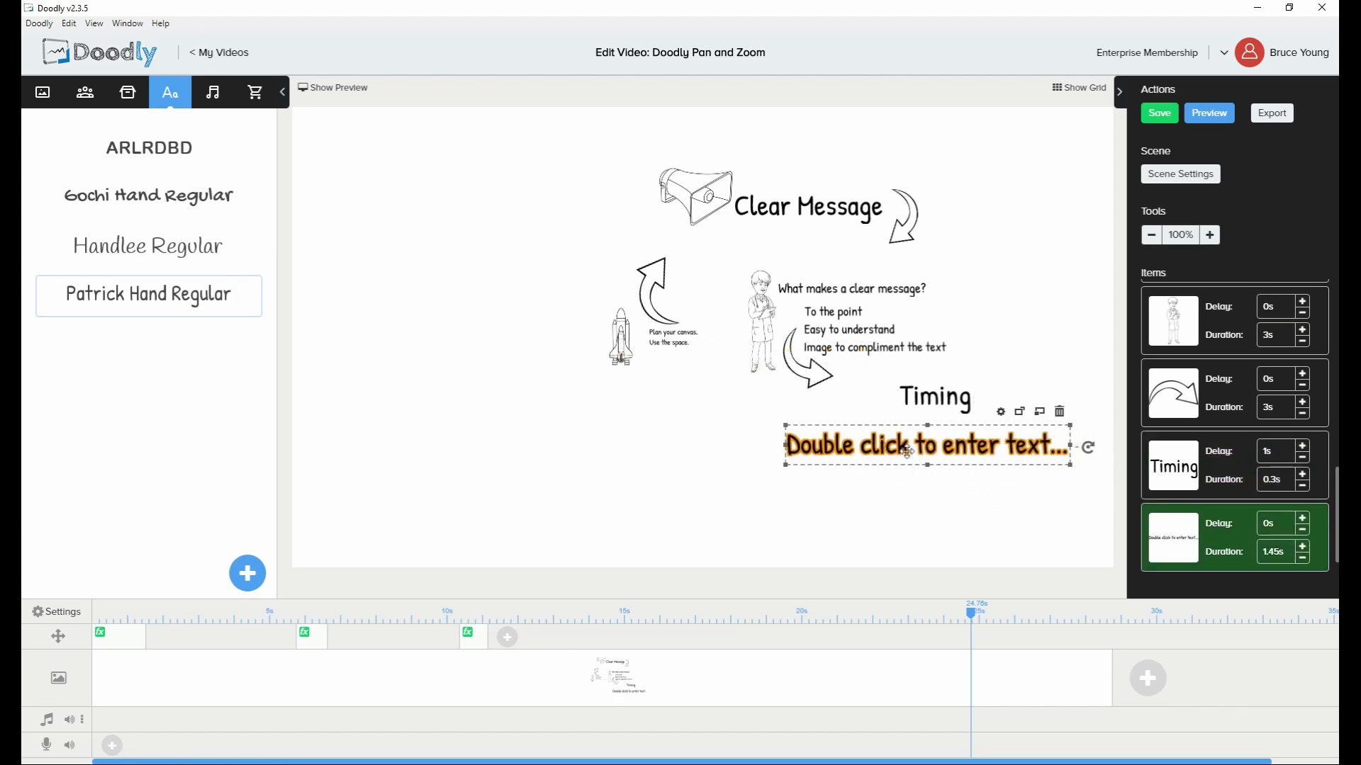
Replace the placeholder with word-wrapped lines "Give the viewer enough time to read", "Add images to buy time", "Delay the first item of each scene - transition"
{"action": "double_click", "coordinate": [907, 450]}
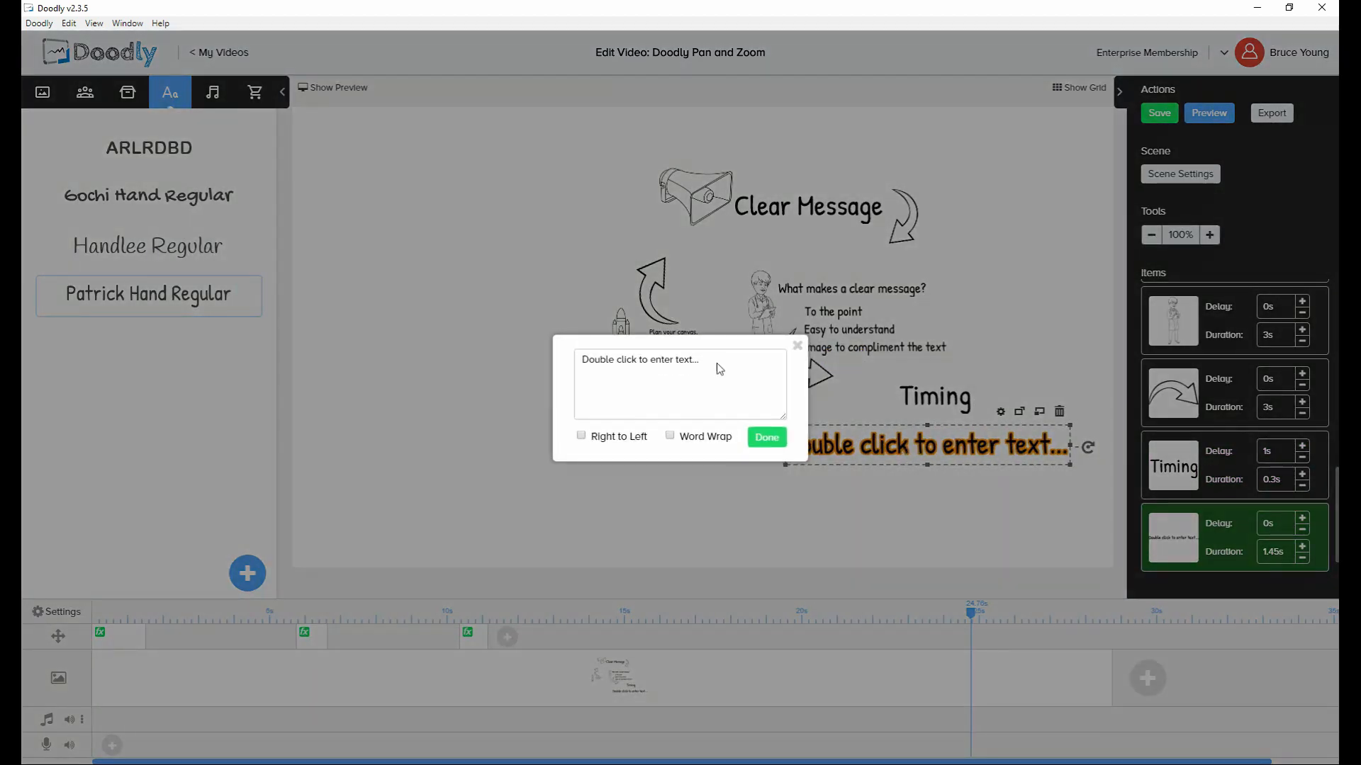
{"action": "left_click_drag", "start_coordinate": [726, 367], "coordinate": [555, 345]}
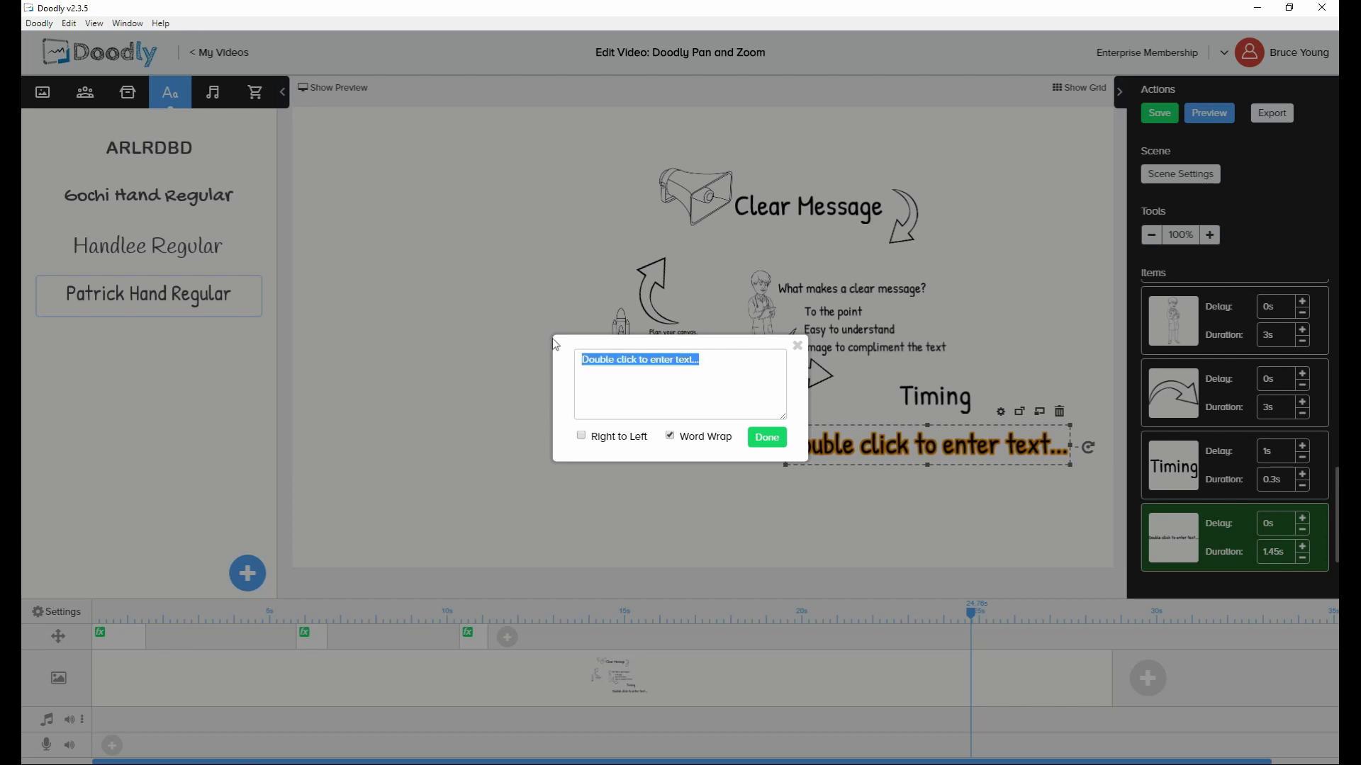
{"action": "type", "text": "G"}
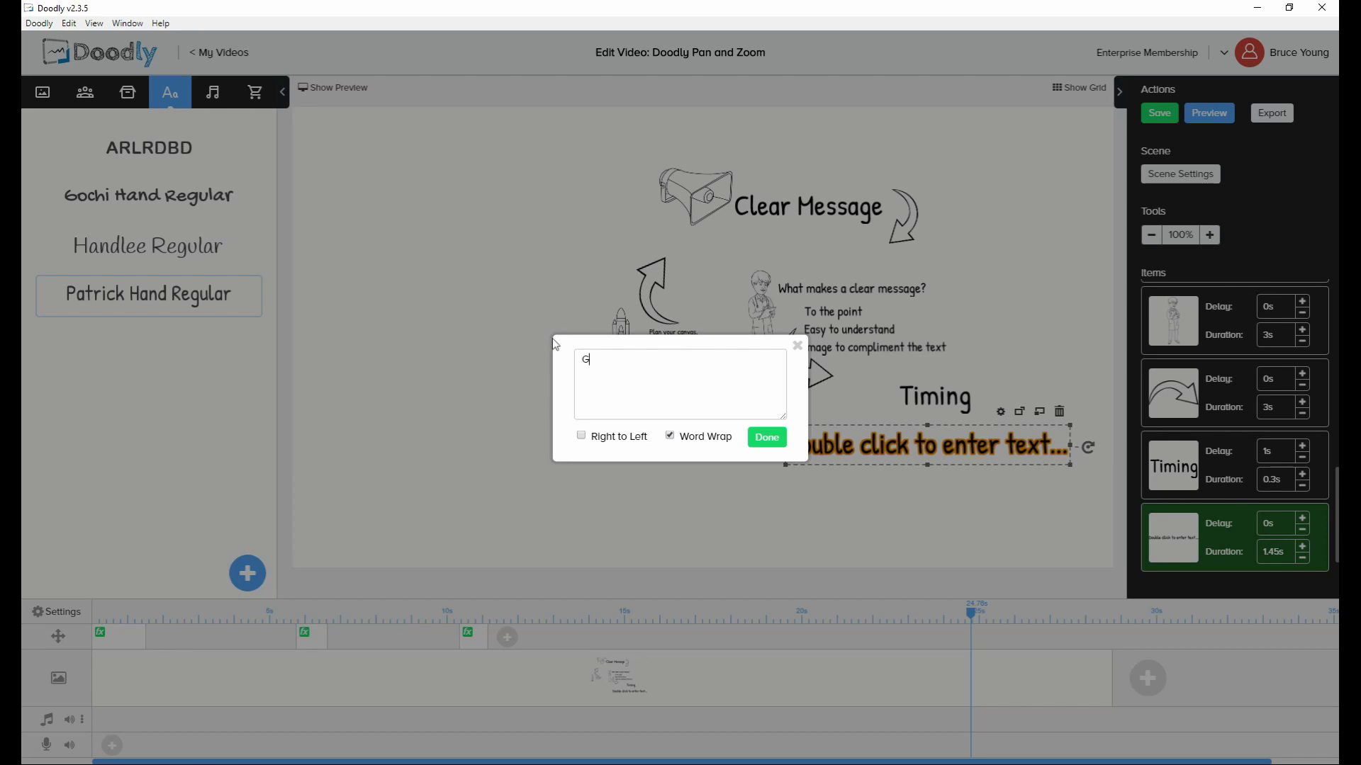
{"action": "type", "text": "ive the viewer enough time to rea"}
{"action": "type", "text": "dd images to buy time"}
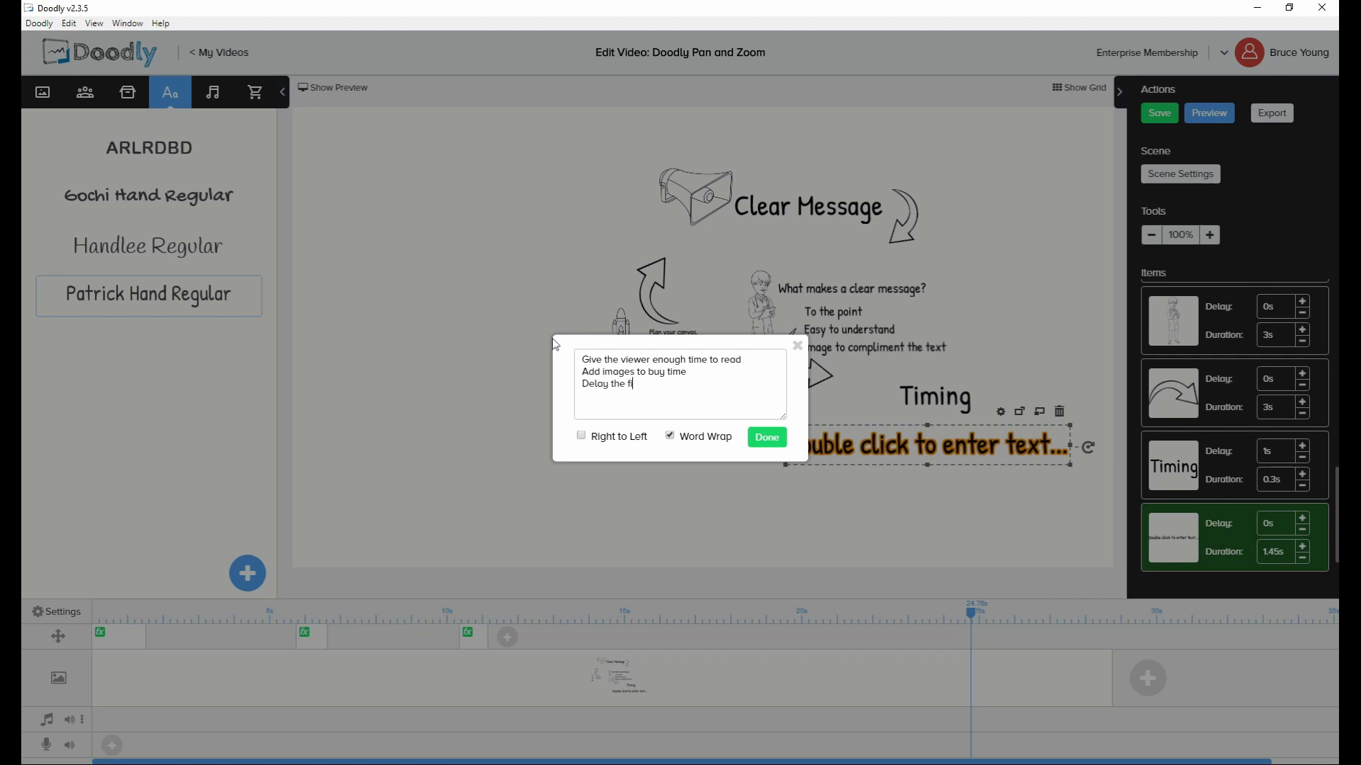
{"action": "type", "text": "item"}
{"action": "type", "text": "of each scene - transition"}
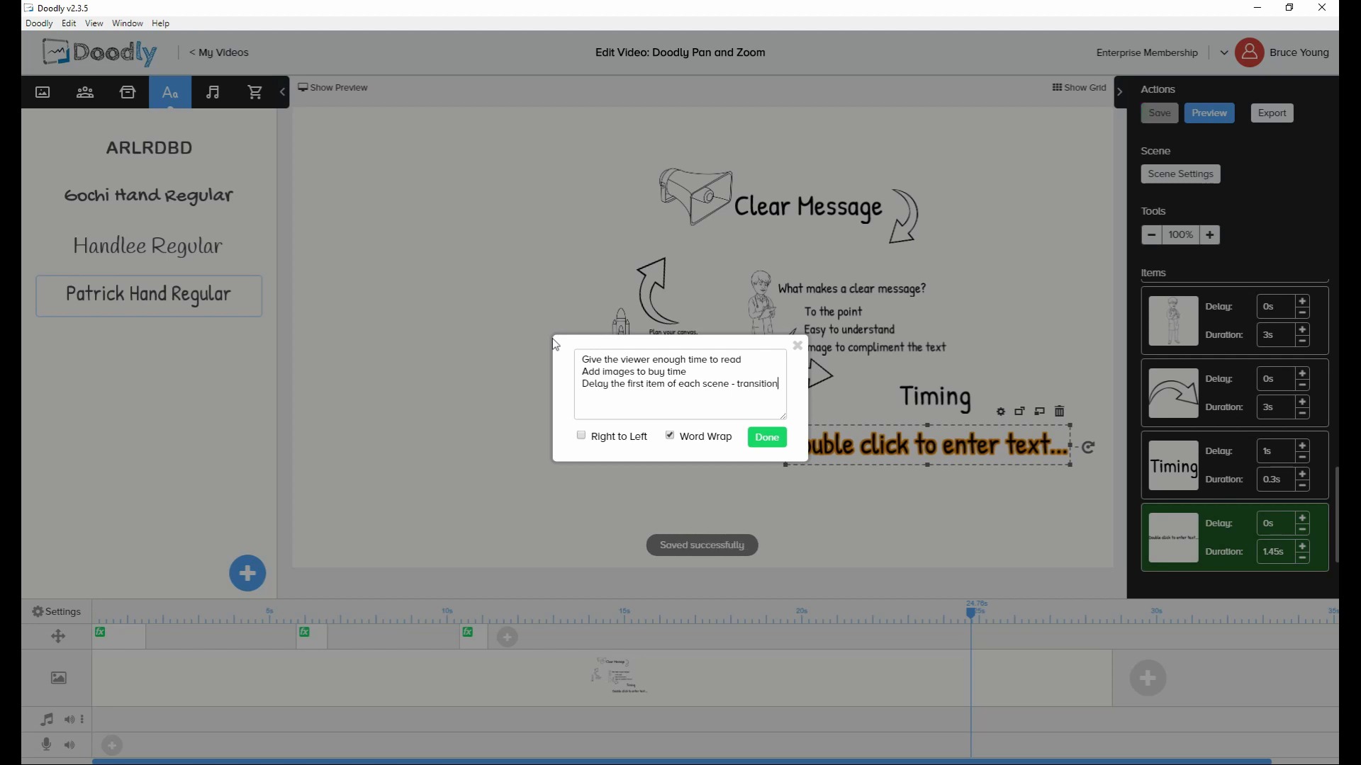
{"action": "left_click", "coordinate": [767, 437]}
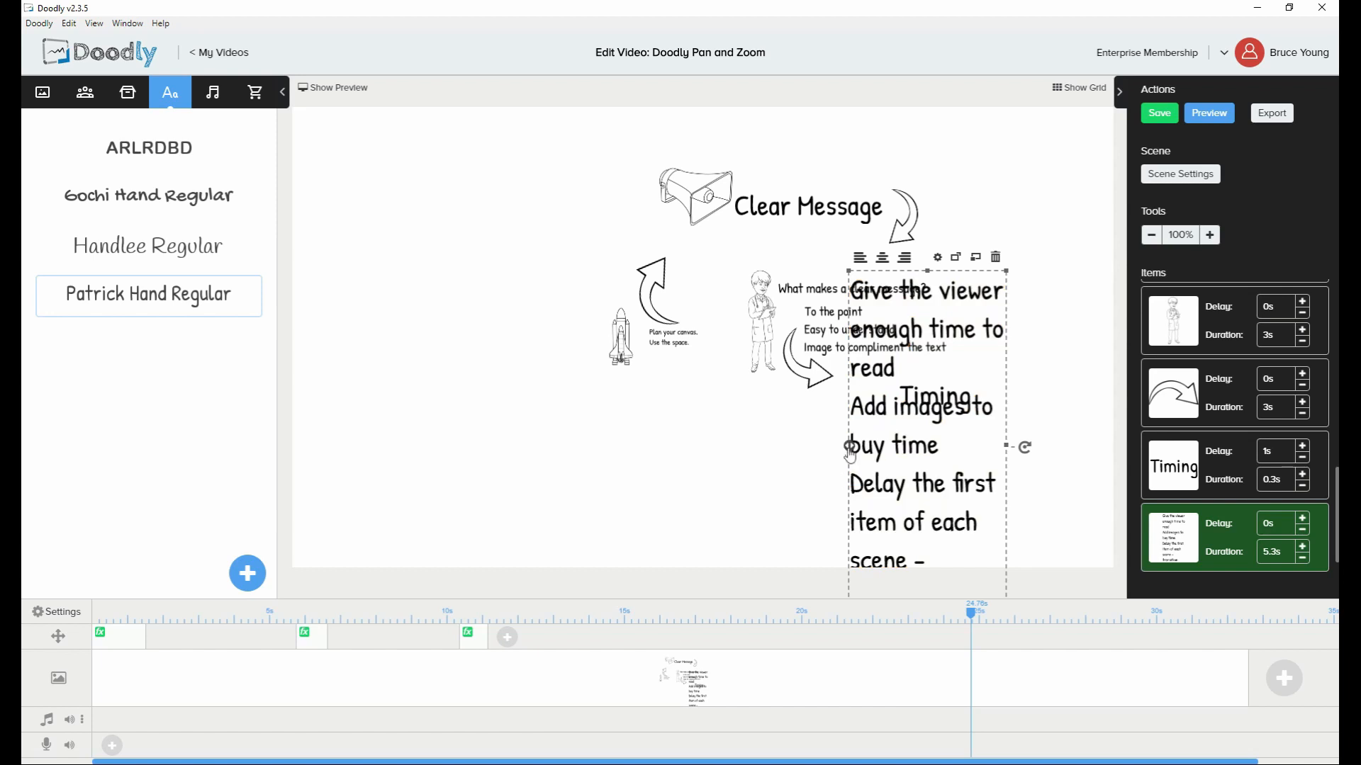
Widen the new text box so each sentence fits on one line, and scale it down to fit beneath the Timing heading
{"action": "left_click_drag", "start_coordinate": [850, 447], "coordinate": [527, 445]}
{"action": "left_click_drag", "start_coordinate": [530, 392], "coordinate": [958, 441]}
{"action": "double_click", "coordinate": [895, 482]}
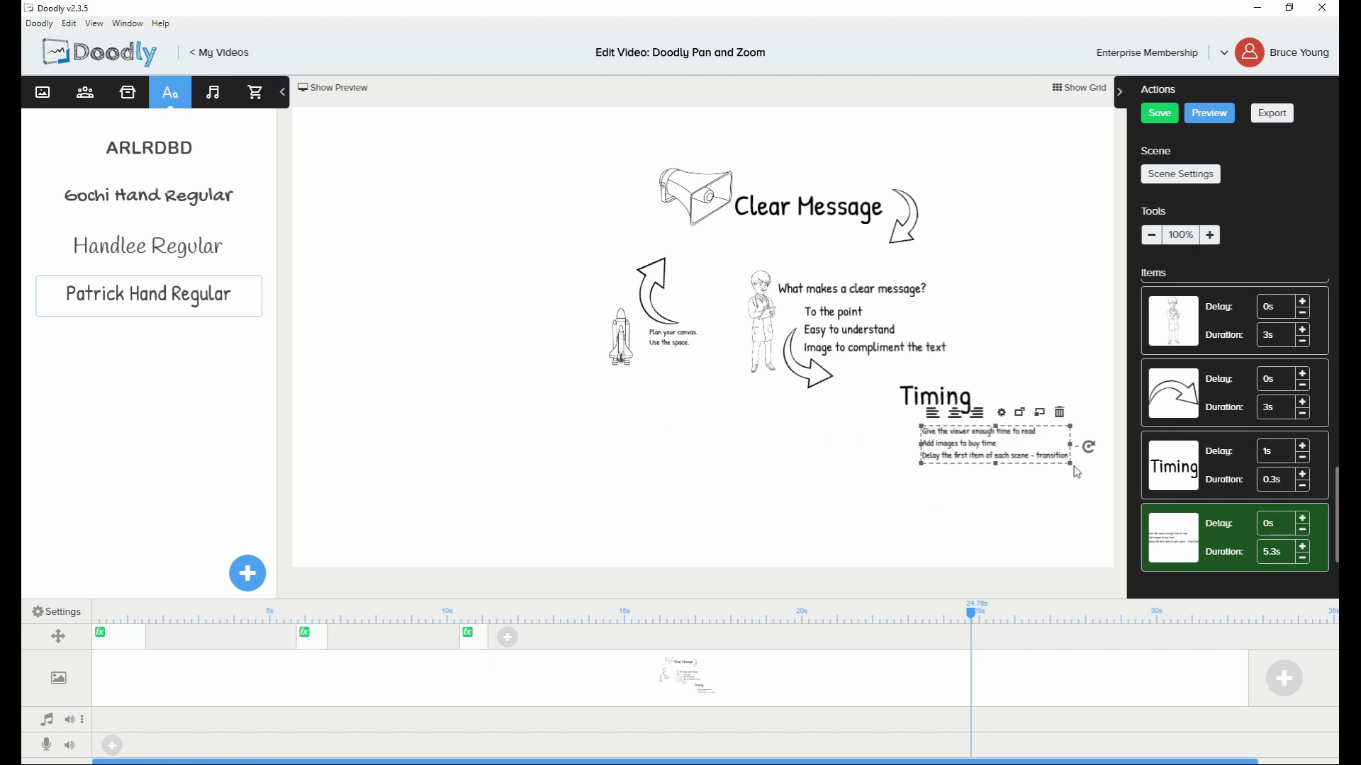
{"action": "left_click_drag", "start_coordinate": [1071, 467], "coordinate": [1104, 518]}
{"action": "double_click", "coordinate": [998, 447]}
{"action": "mouse_move", "coordinate": [998, 446]}
{"action": "left_mouse_down"}
{"action": "mouse_move", "coordinate": [966, 450]}
{"action": "mouse_move", "coordinate": [977, 450]}
{"action": "left_mouse_up"}
Move the Timing heading closer to the curved arrow's head, align the three lines beneath it, and enlarge them slightly
{"action": "left_click", "coordinate": [941, 397]}
{"action": "left_click_drag", "start_coordinate": [941, 397], "coordinate": [896, 403]}
{"action": "left_click", "coordinate": [932, 464]}
{"action": "left_click_drag", "start_coordinate": [932, 464], "coordinate": [892, 459]}
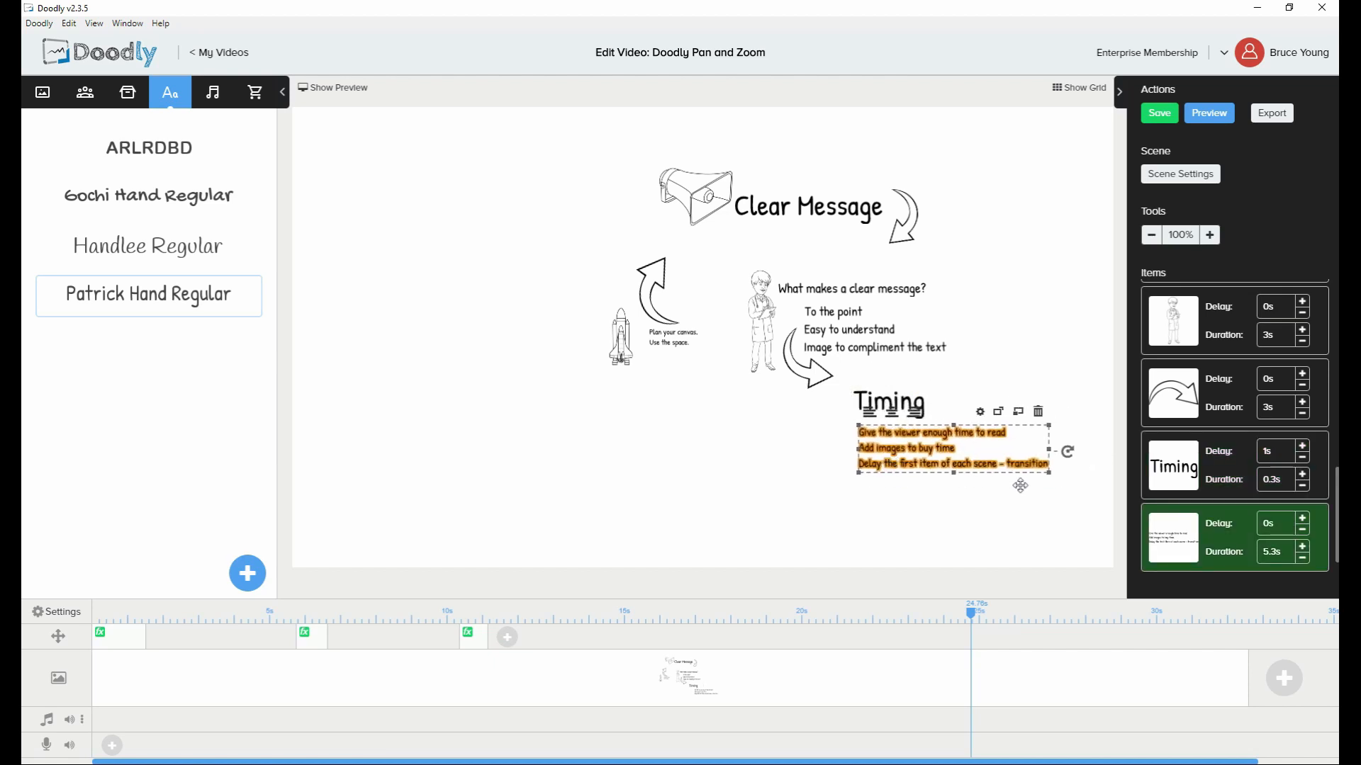
{"action": "left_click_drag", "start_coordinate": [1047, 473], "coordinate": [1090, 482]}
Find an hourglass prop by searching for "time", add it, and shrink it to fit to the left of the three Timing lines
{"action": "left_click", "coordinate": [128, 92]}
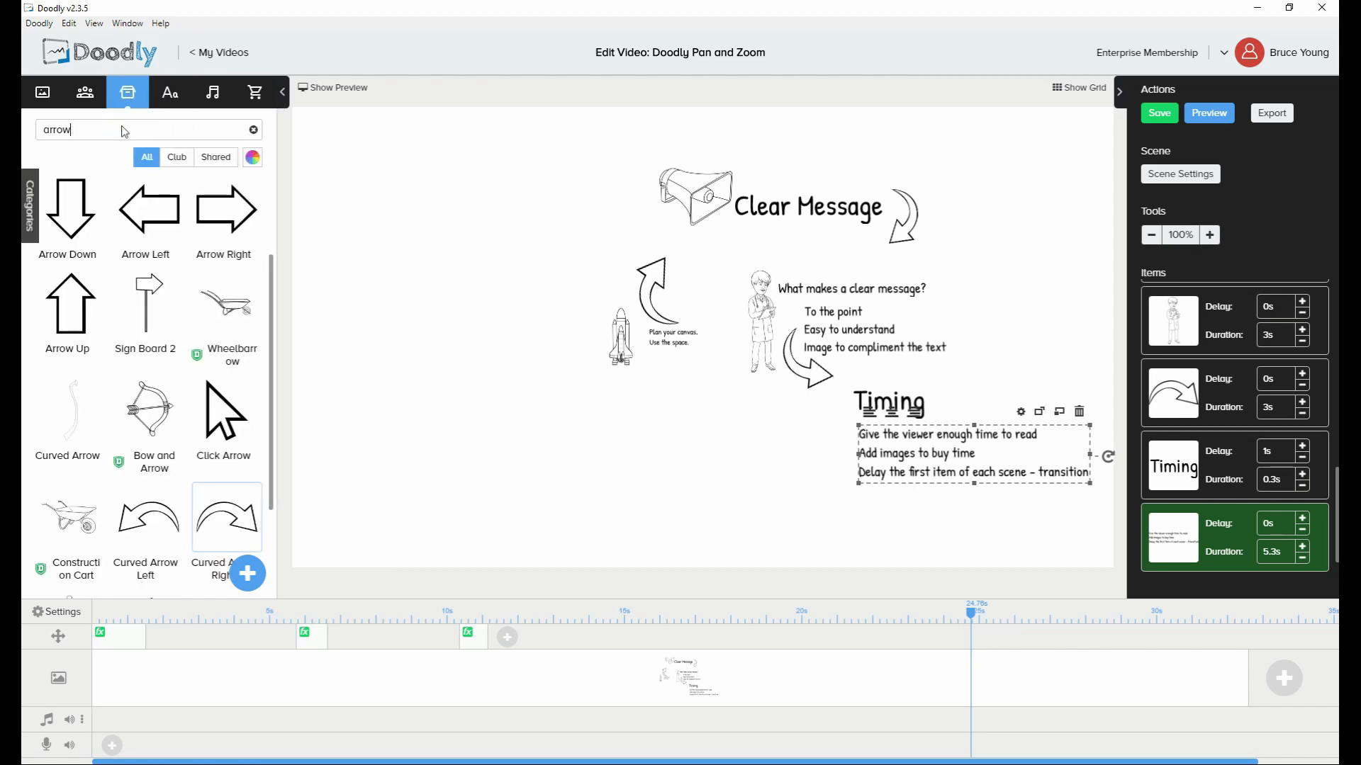
{"action": "left_click", "coordinate": [253, 130]}
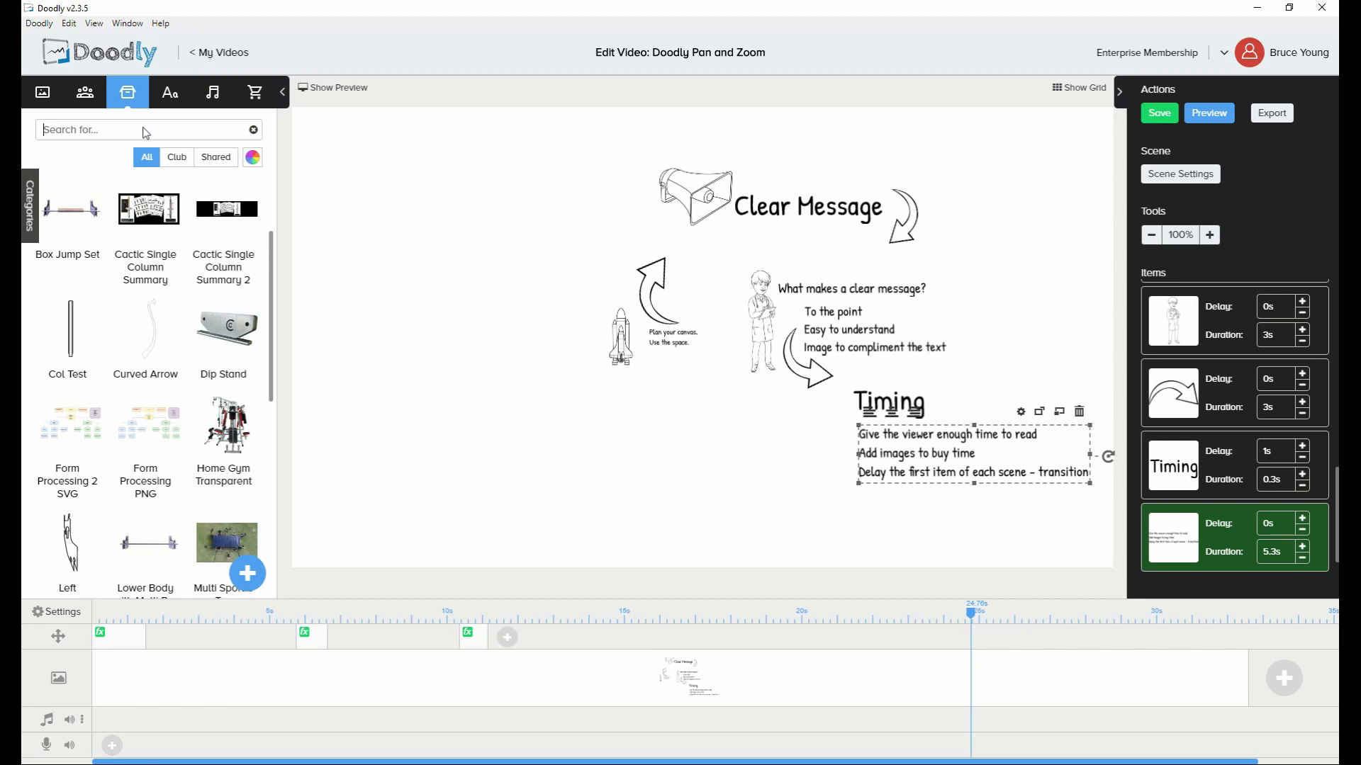
{"action": "type", "text": "timing"}
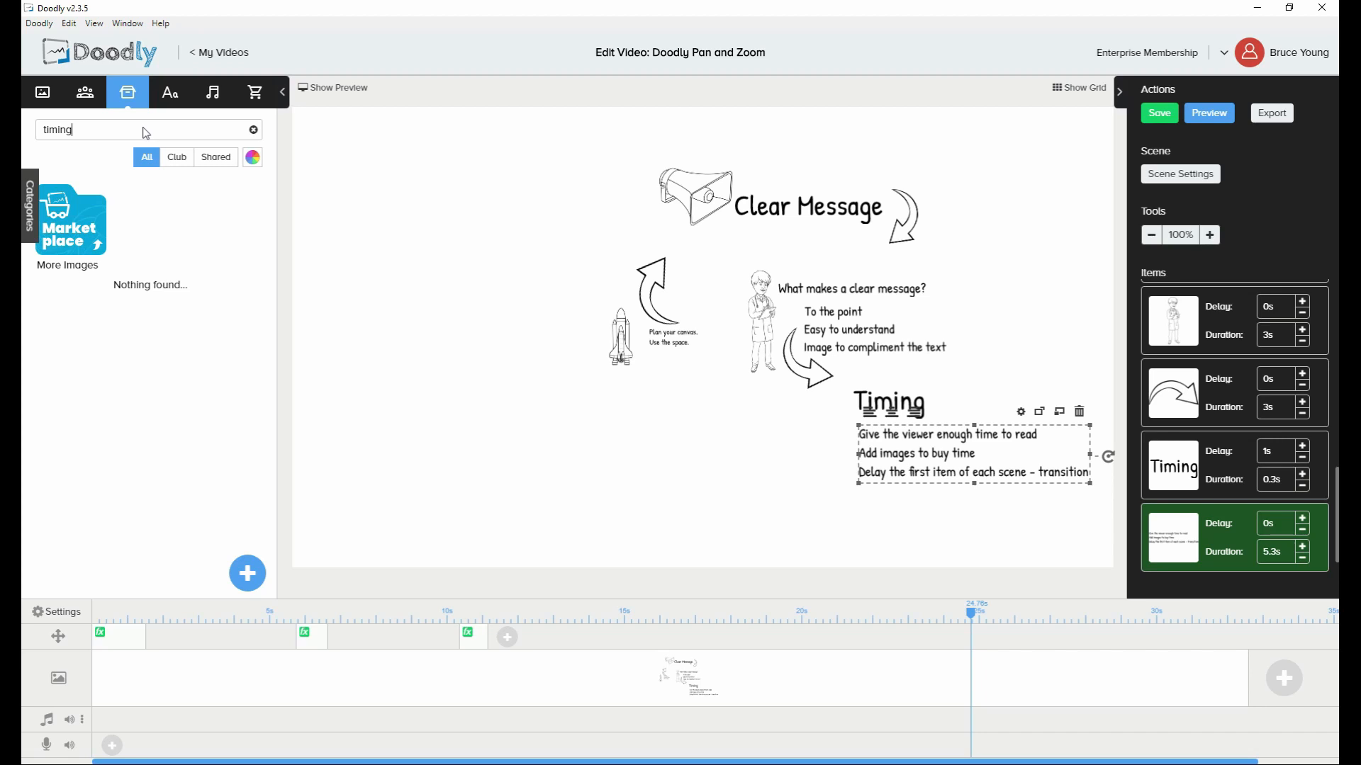
{"action": "key", "text": "BackSpace"}
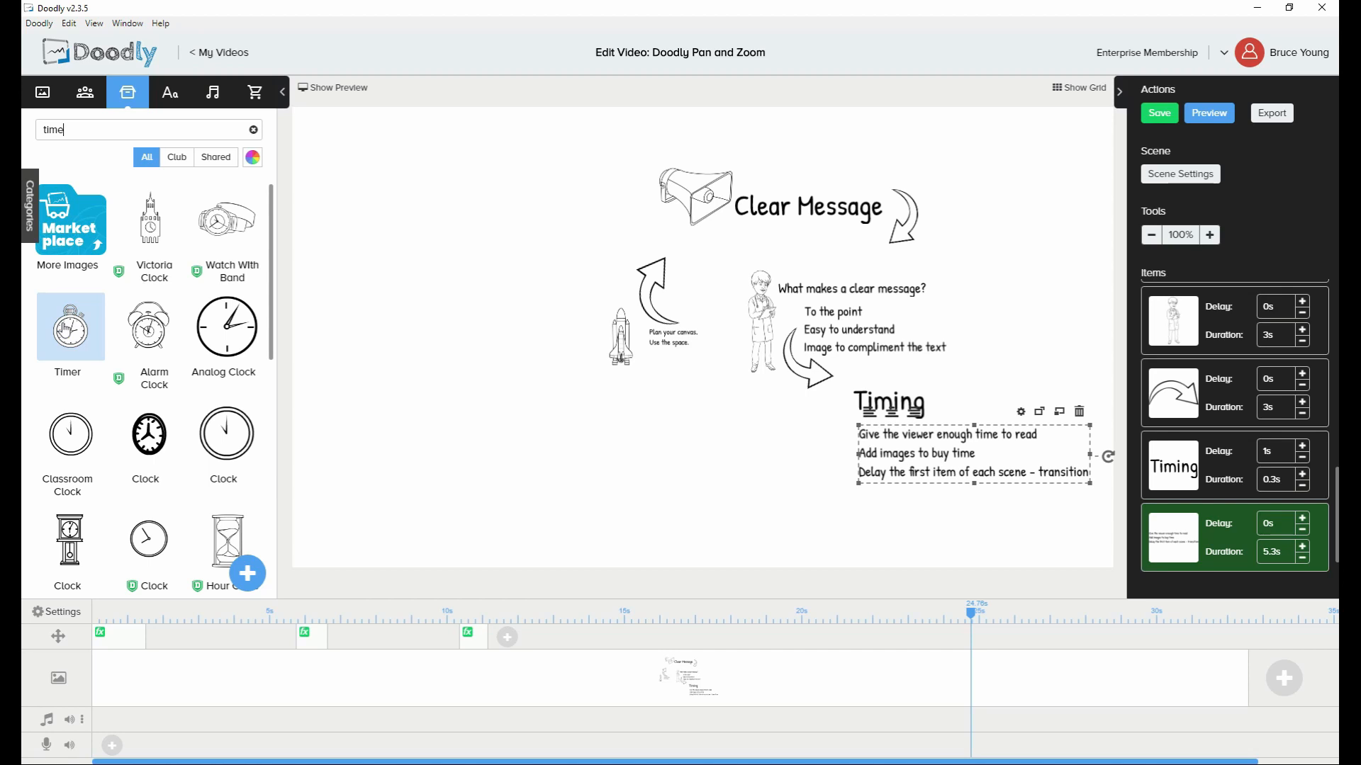
{"action": "left_click", "coordinate": [227, 539]}
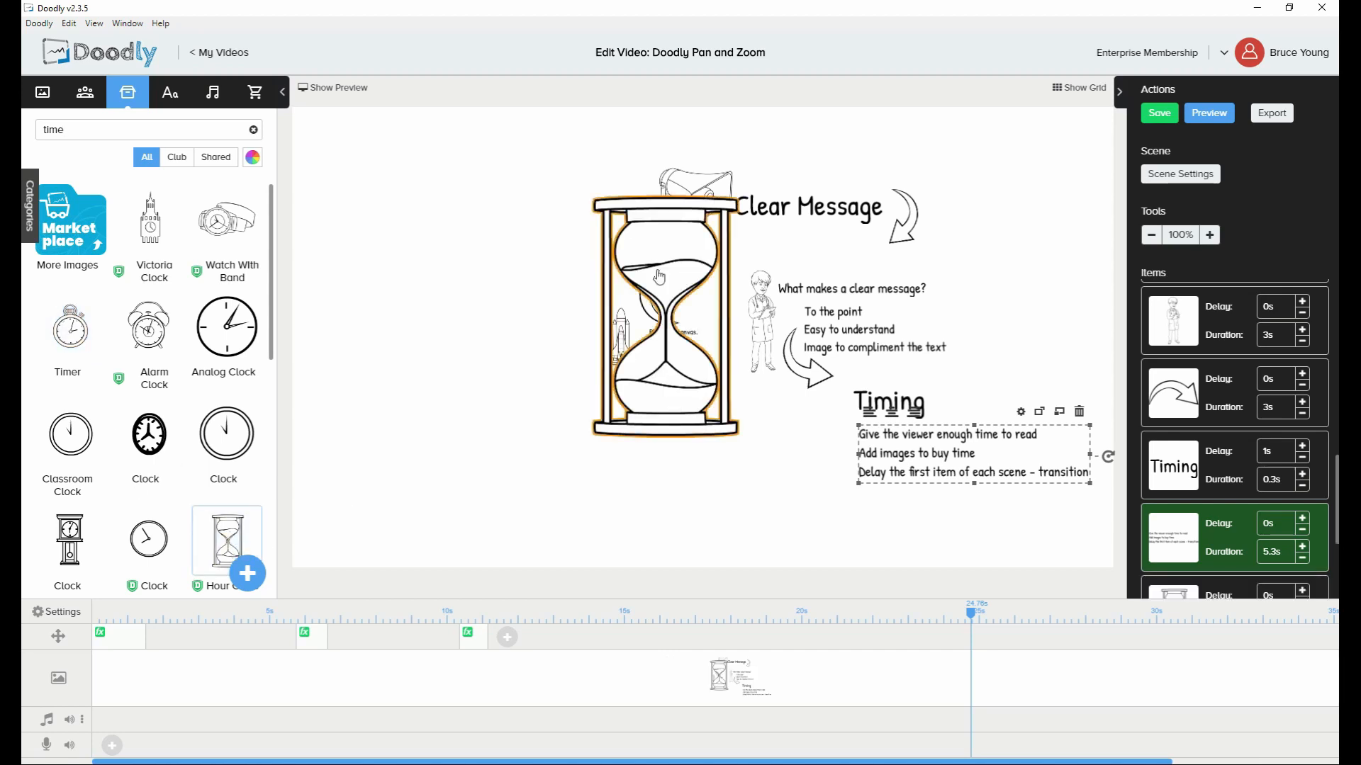
{"action": "left_click_drag", "start_coordinate": [629, 211], "coordinate": [772, 298]}
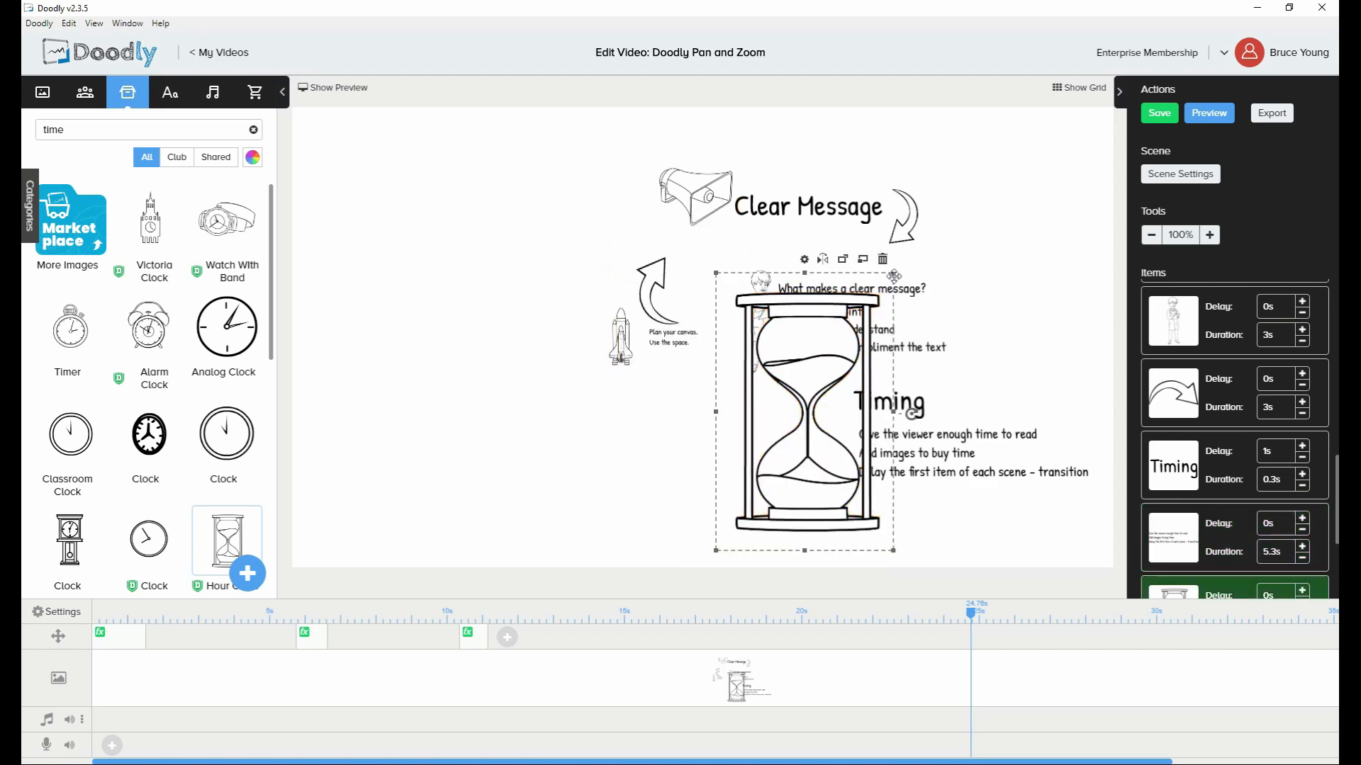
{"action": "left_click_drag", "start_coordinate": [894, 275], "coordinate": [827, 456]}
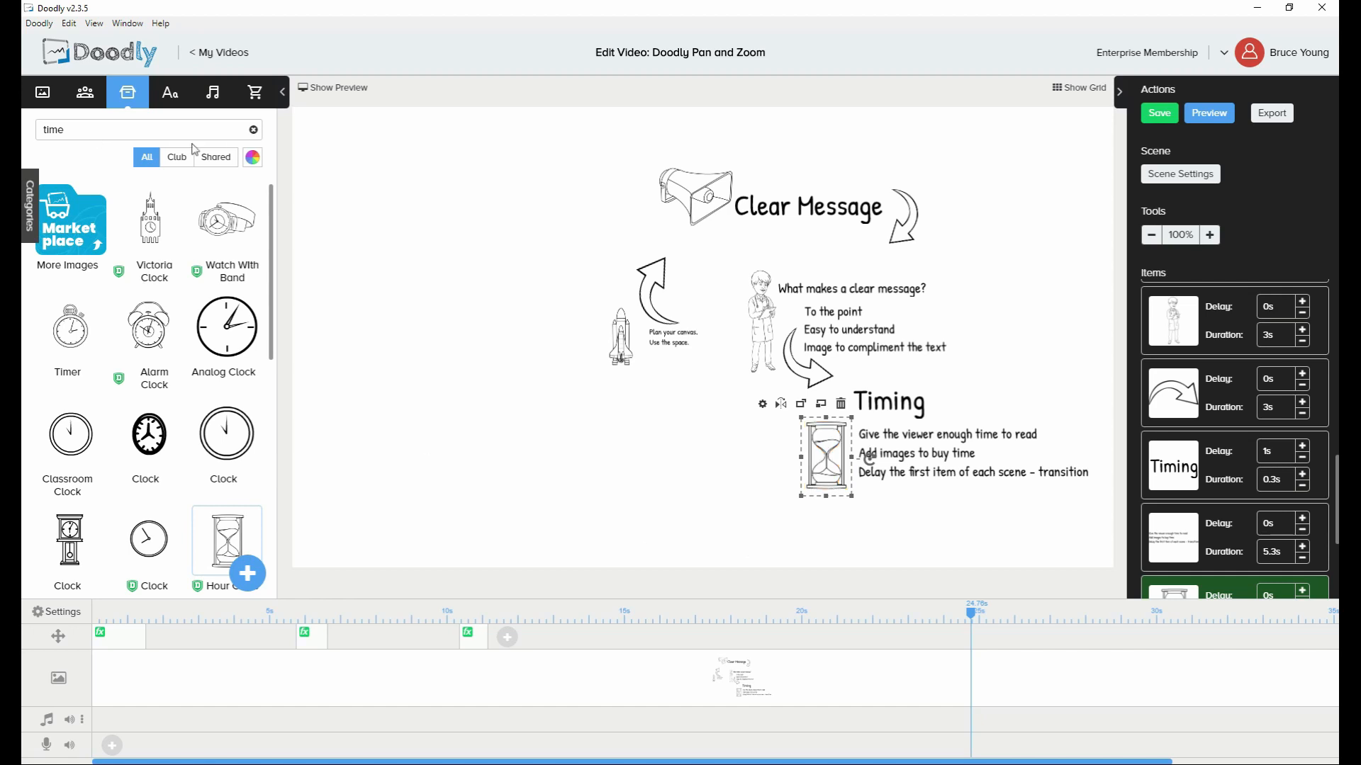
Search the props library for "arrow" and look through the available arrow shapes
{"action": "left_click", "coordinate": [254, 130]}
{"action": "type", "text": "arrow"}
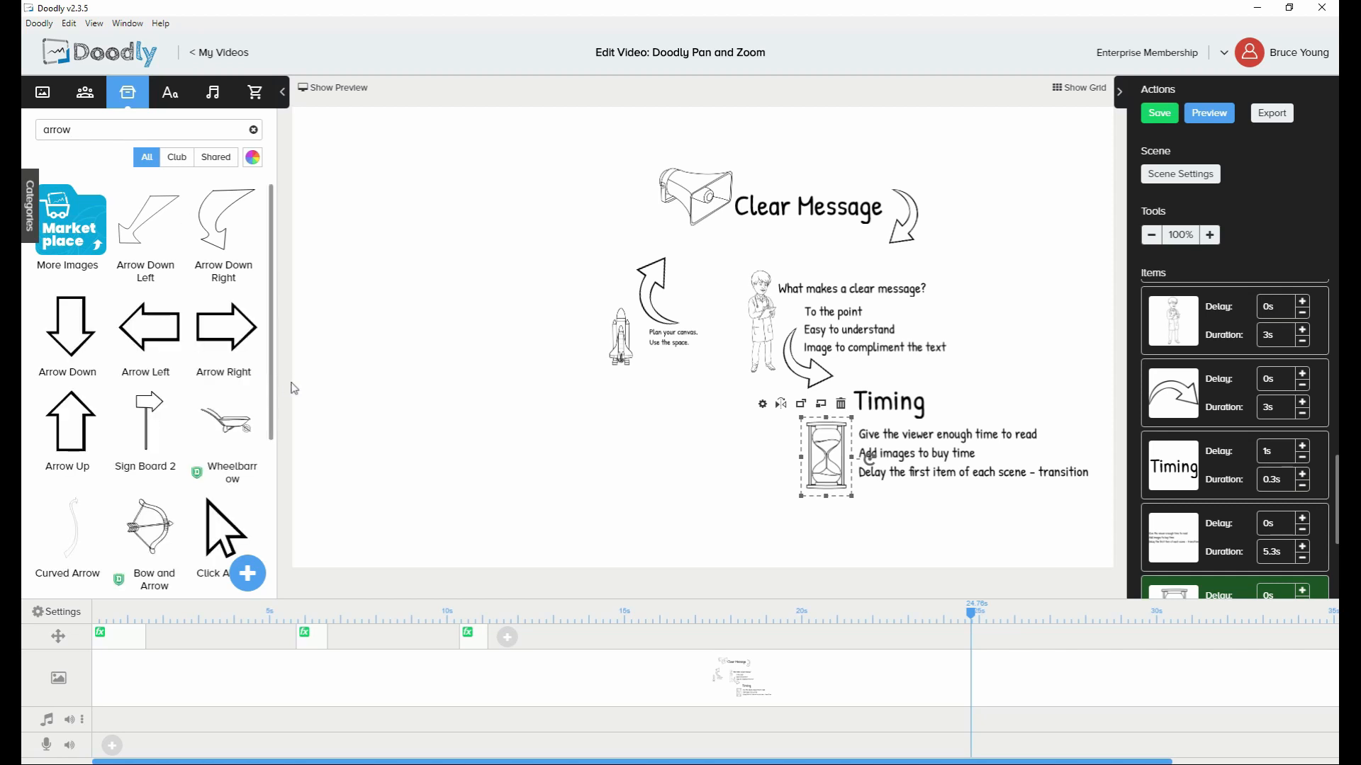
{"action": "scroll", "coordinate": [196, 413], "scroll_direction": "down", "scroll_amount": 1}
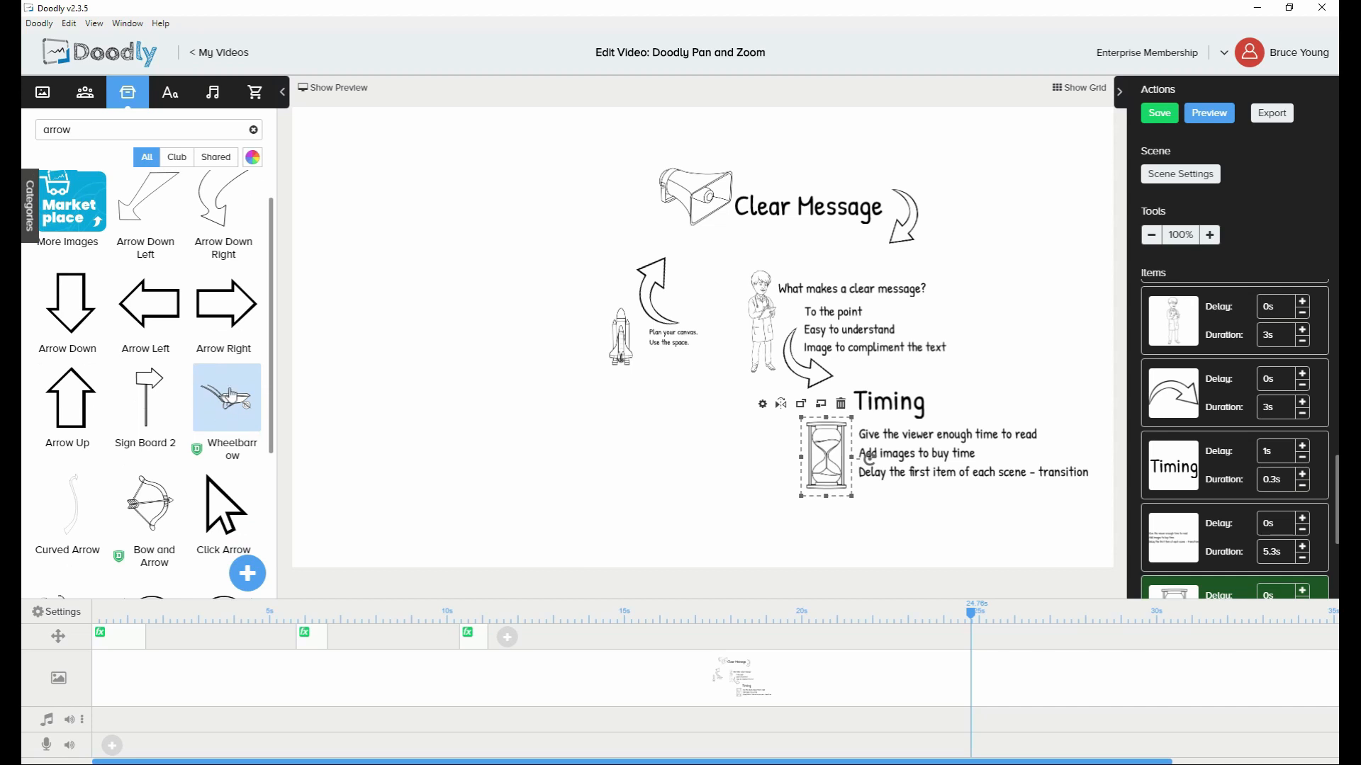
{"action": "scroll", "coordinate": [230, 394], "scroll_direction": "down", "scroll_amount": 3}
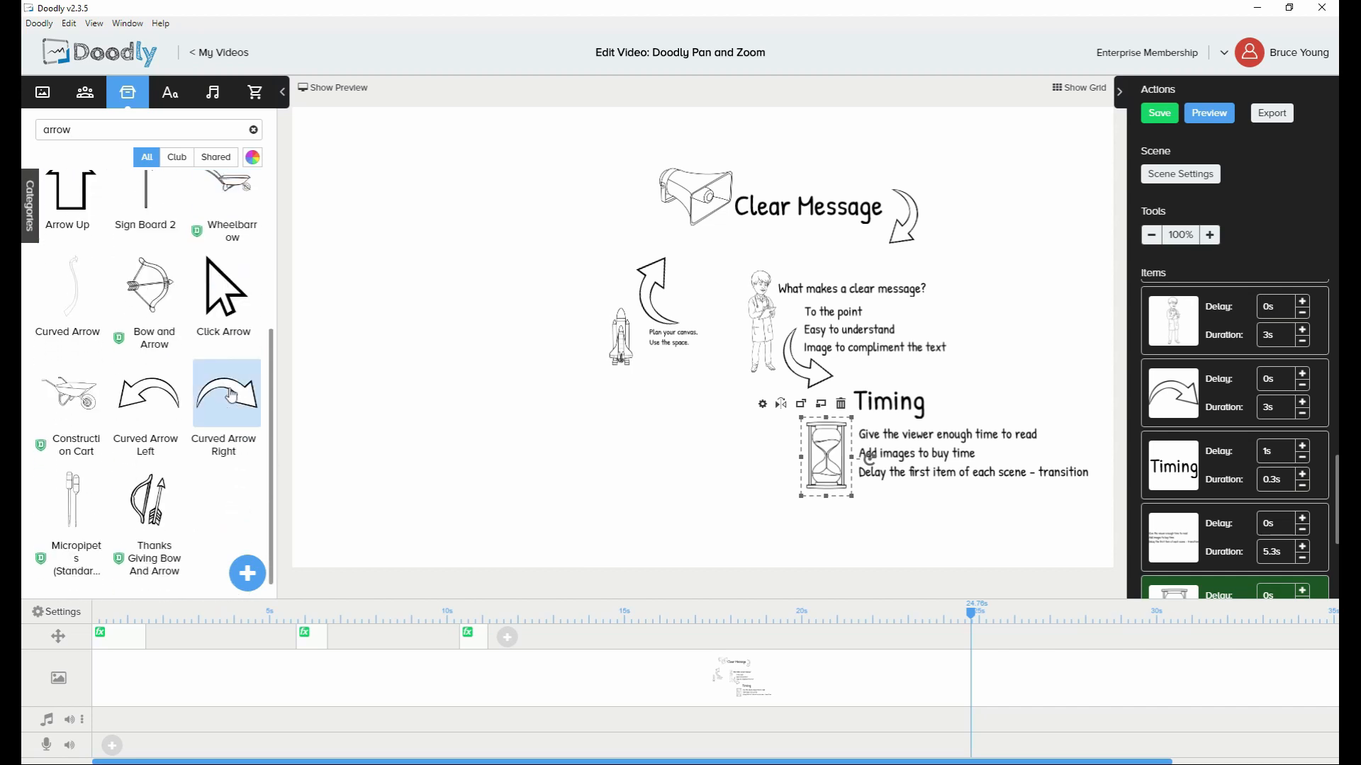
{"action": "scroll", "coordinate": [230, 394], "scroll_direction": "up", "scroll_amount": 4}
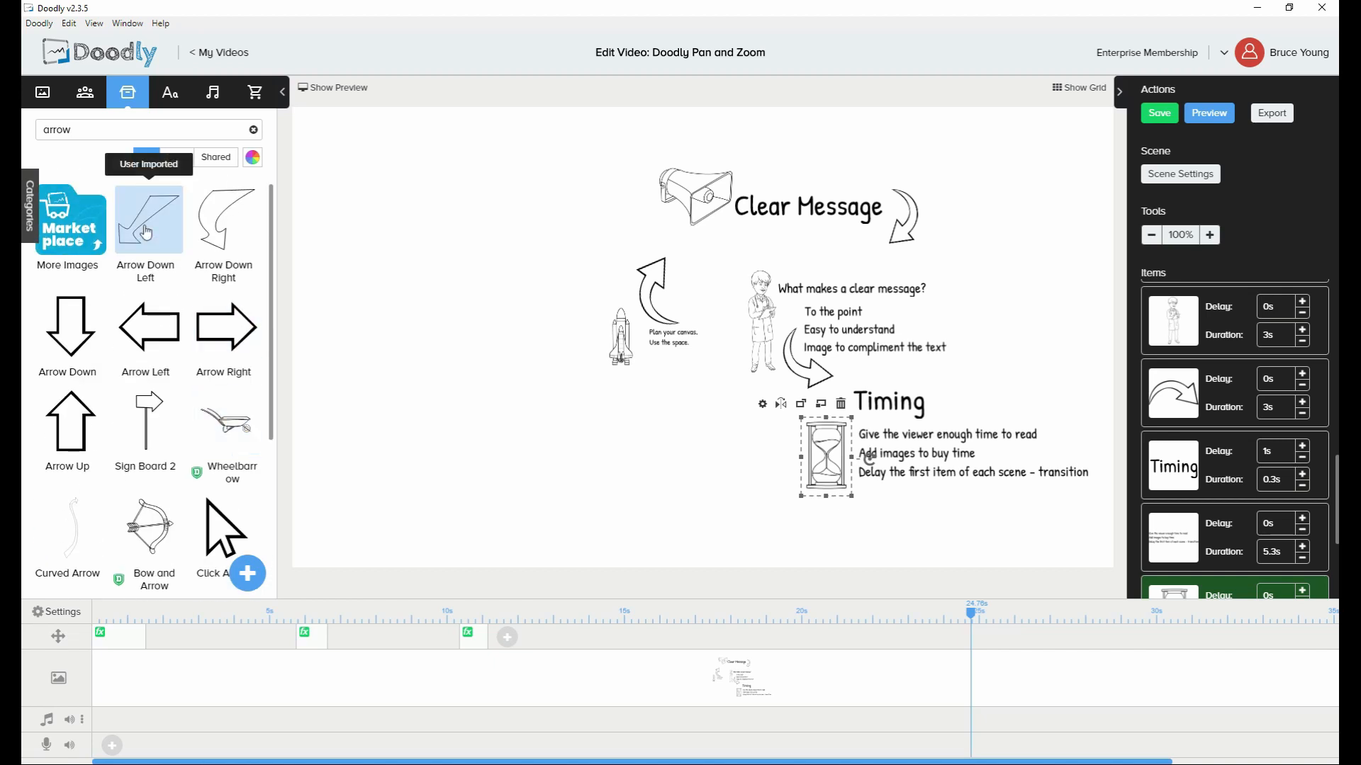
{"action": "left_click_drag", "start_coordinate": [146, 232], "coordinate": [673, 506]}
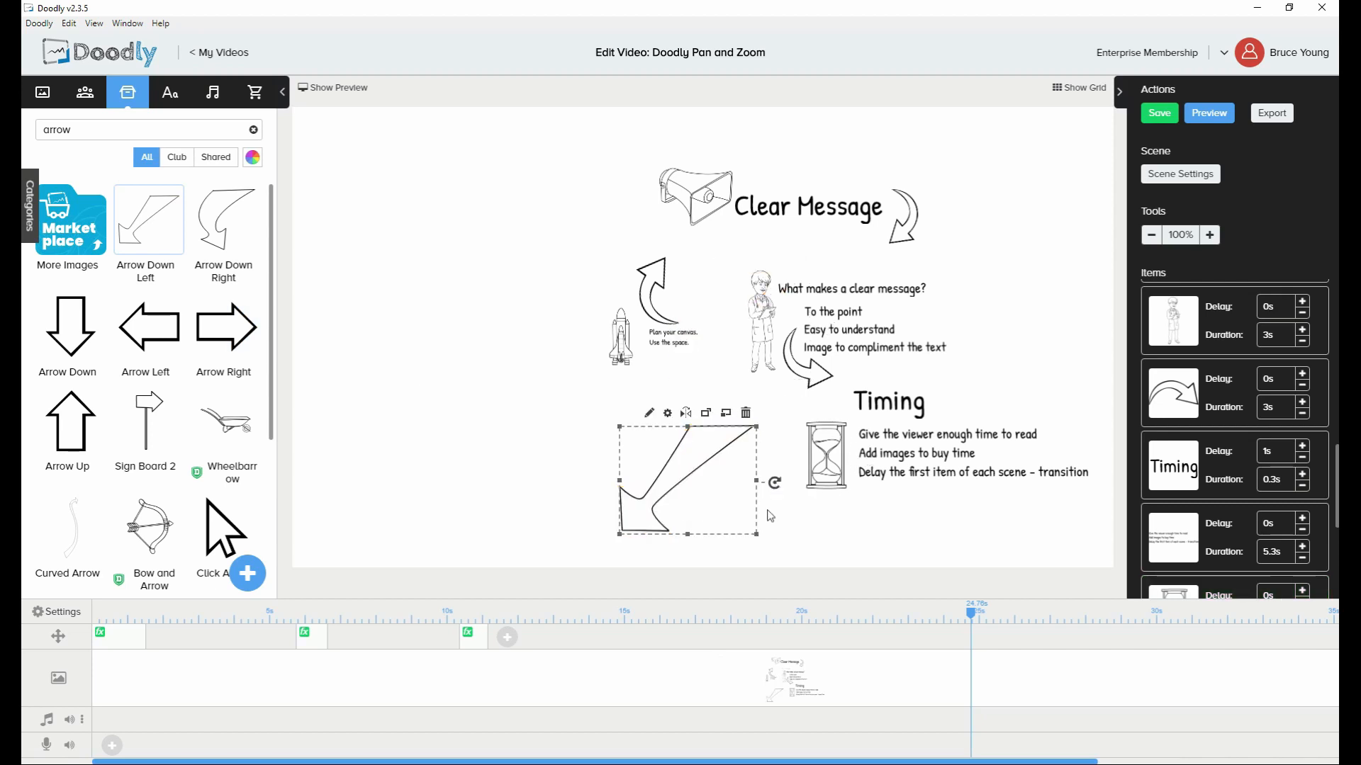
{"action": "left_click_drag", "start_coordinate": [775, 483], "coordinate": [750, 563]}
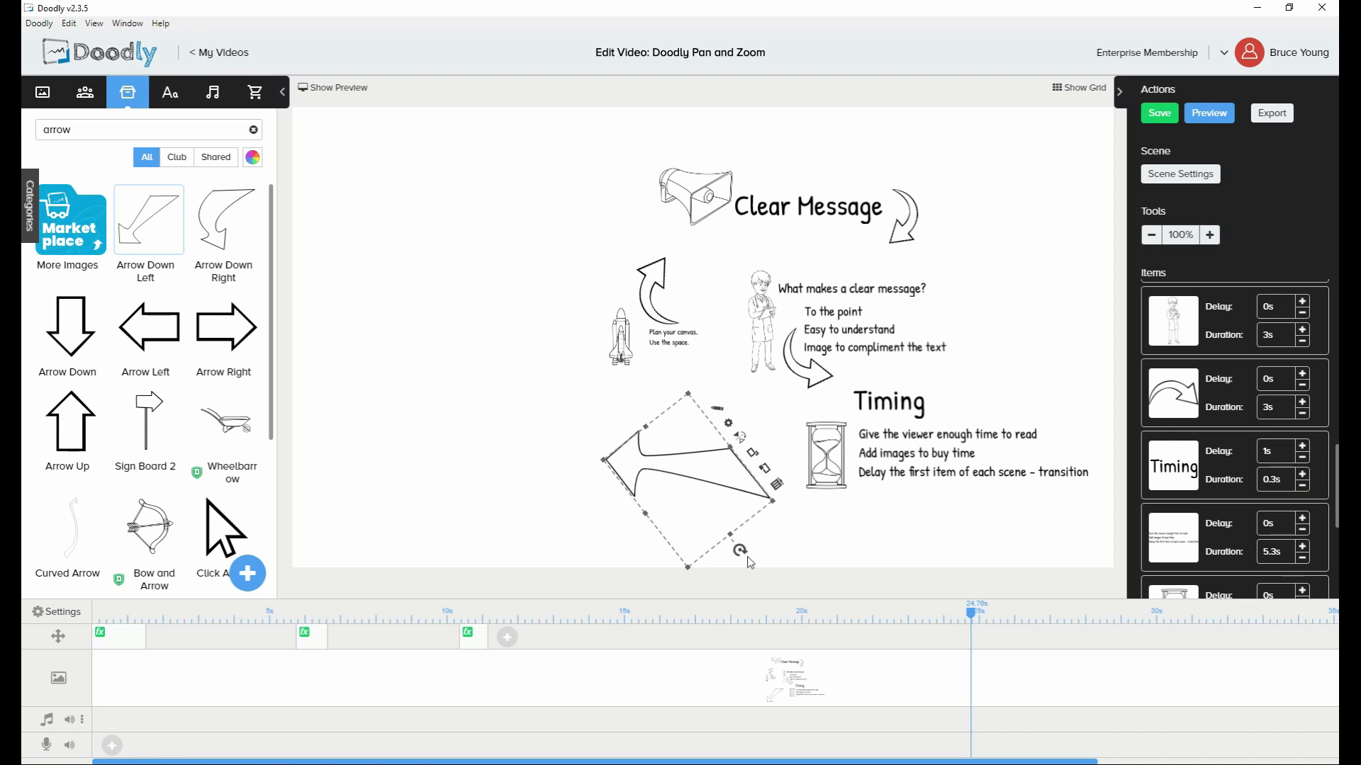
{"action": "left_click_drag", "start_coordinate": [712, 479], "coordinate": [855, 530]}
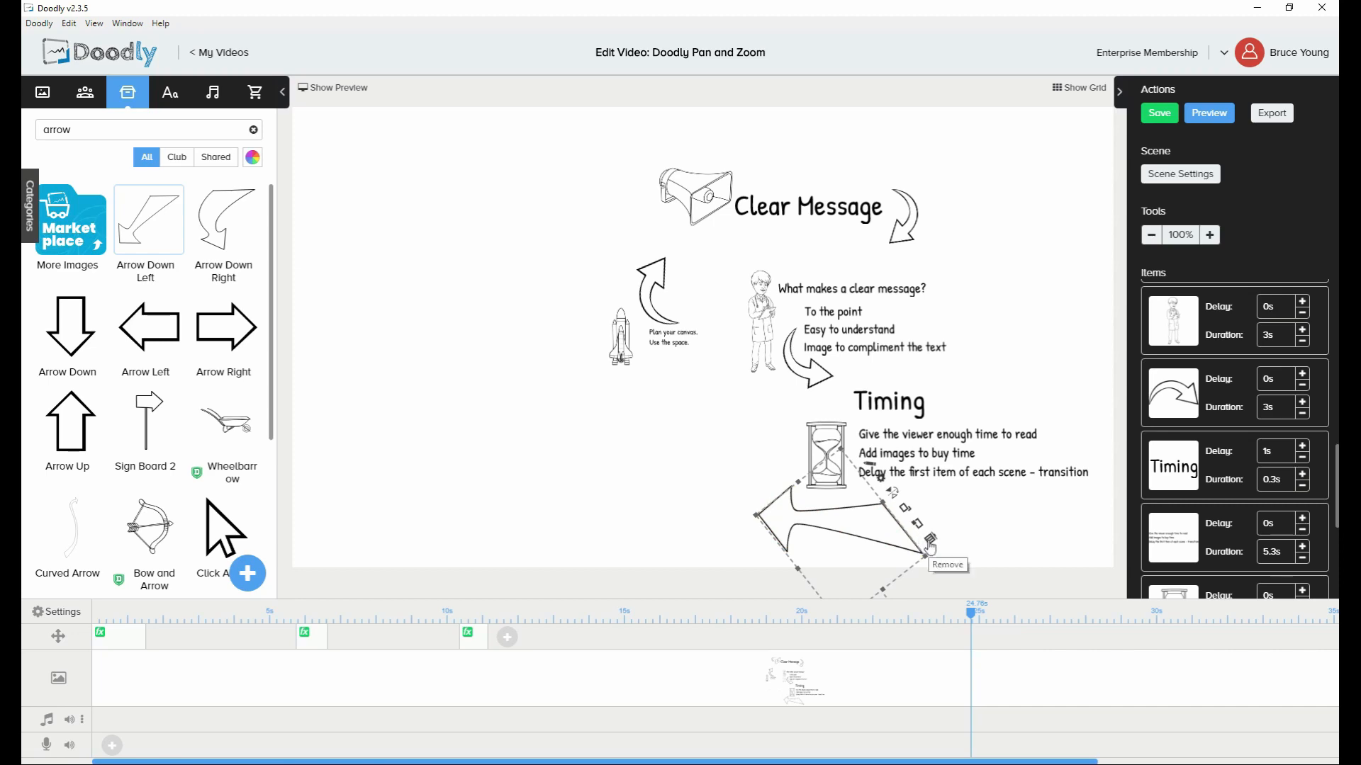
{"action": "left_click", "coordinate": [930, 543]}
{"action": "left_click", "coordinate": [726, 435]}
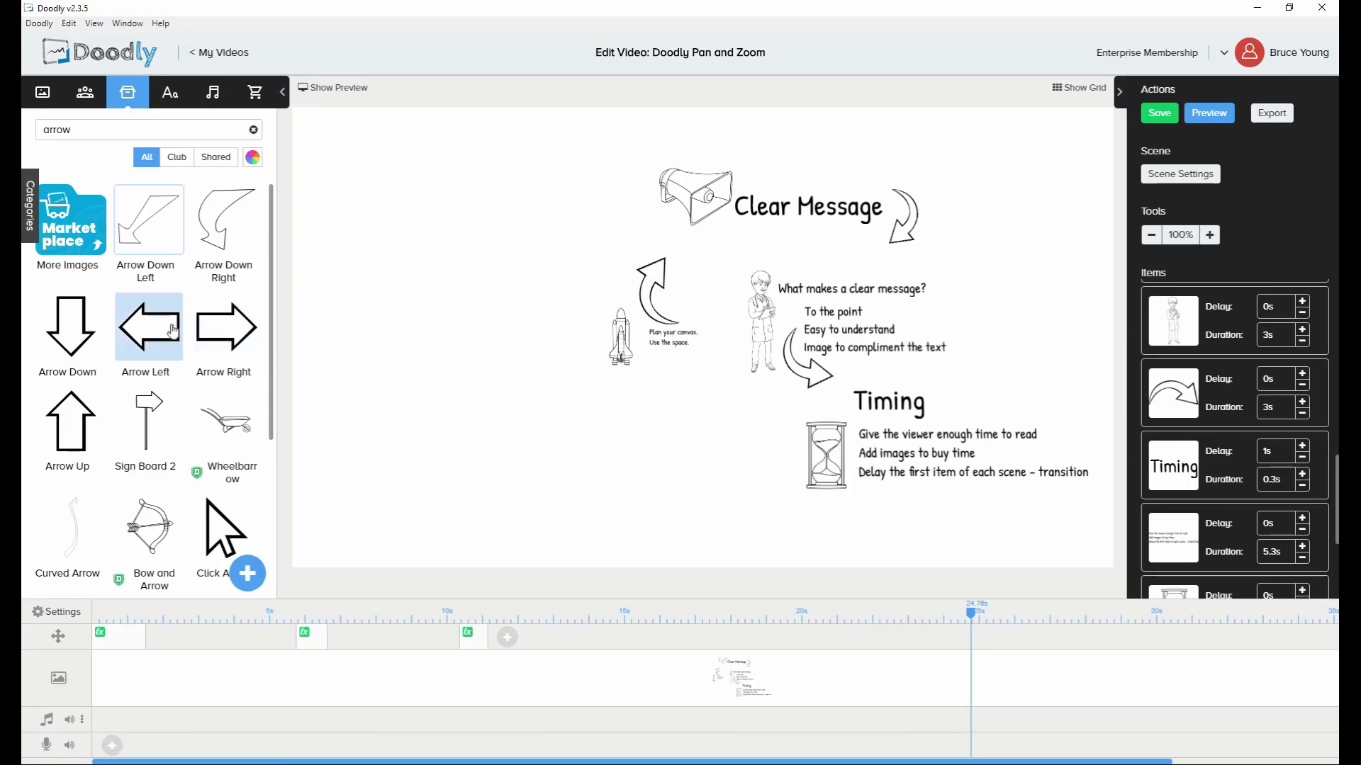
Add a Curved Arrow Right prop, rotate it to point up and left, and shrink it to fit just below the hourglass
{"action": "scroll", "coordinate": [204, 375], "scroll_direction": "down", "scroll_amount": 3}
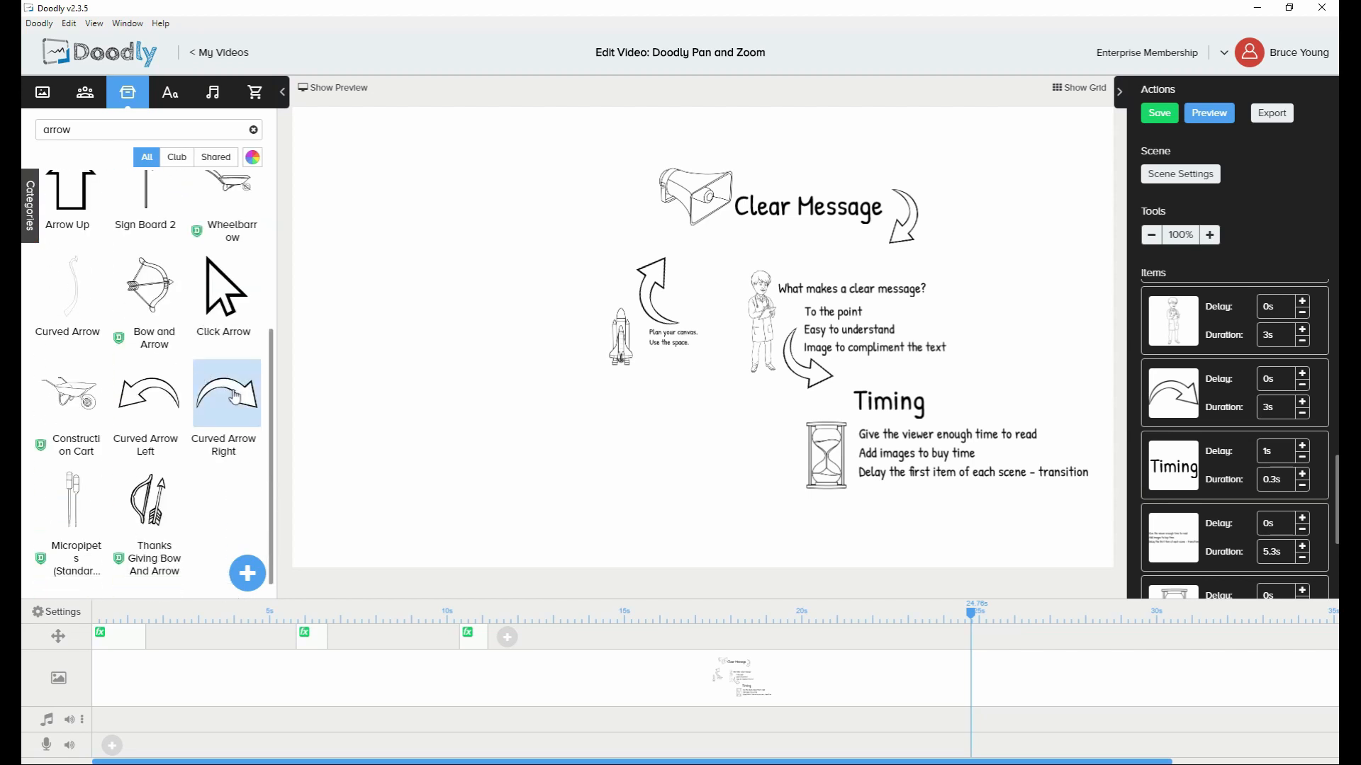
{"action": "left_click_drag", "start_coordinate": [235, 395], "coordinate": [670, 493]}
{"action": "left_click", "coordinate": [623, 456]}
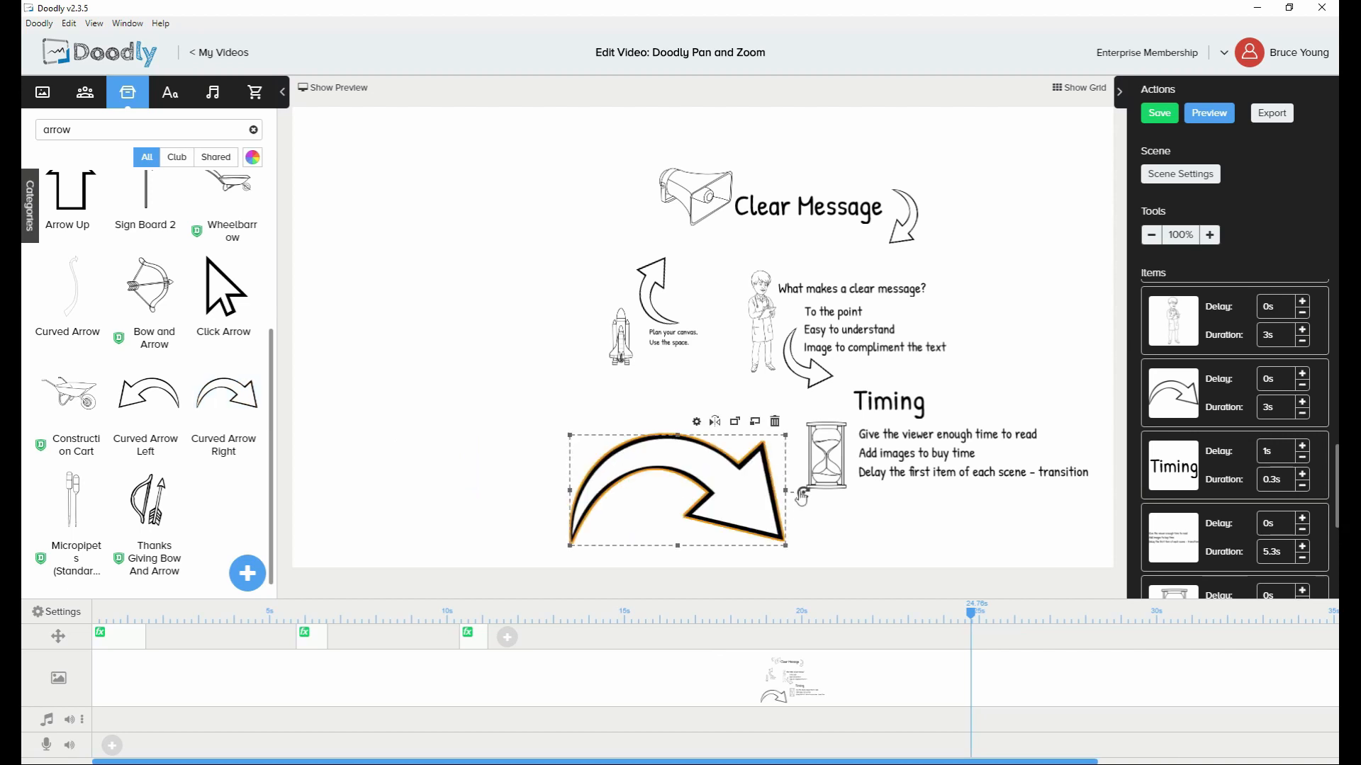
{"action": "left_click_drag", "start_coordinate": [801, 496], "coordinate": [428, 547]}
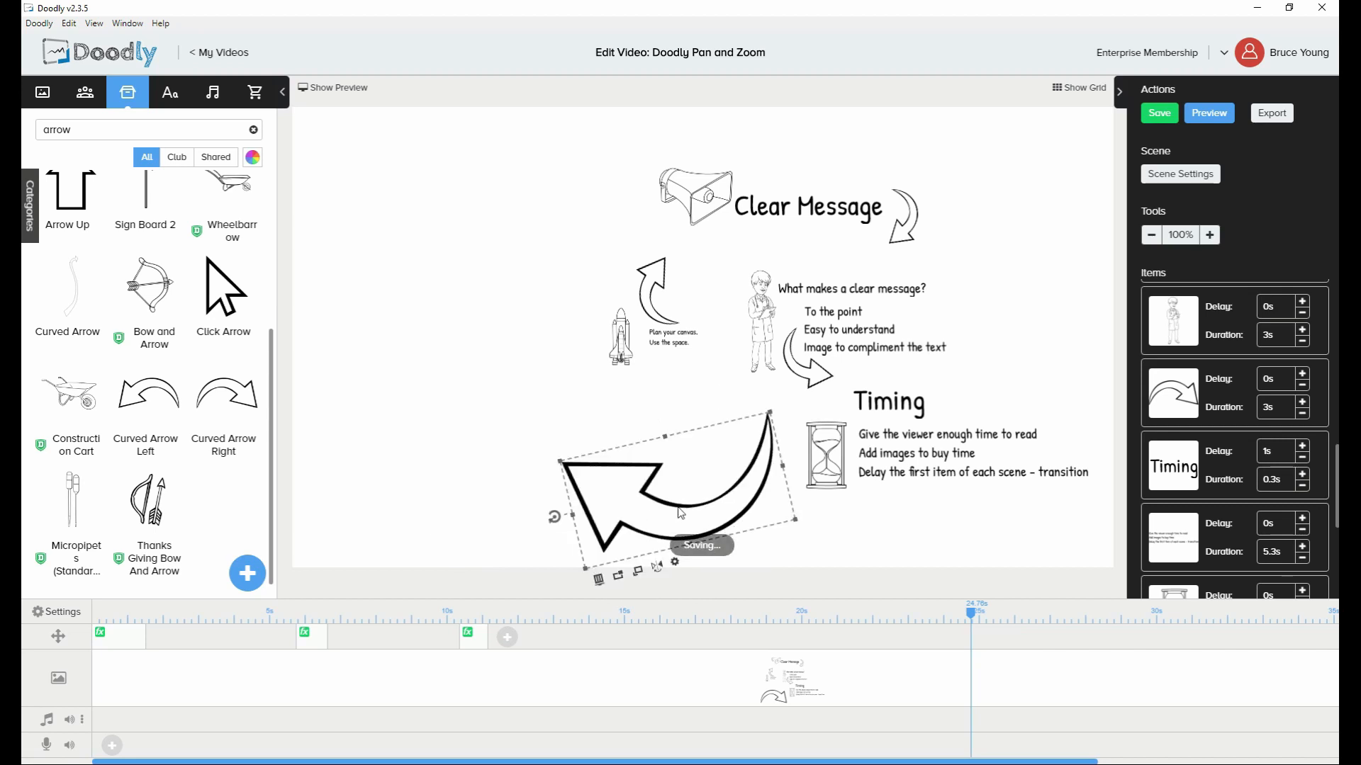
{"action": "left_click_drag", "start_coordinate": [679, 512], "coordinate": [830, 552]}
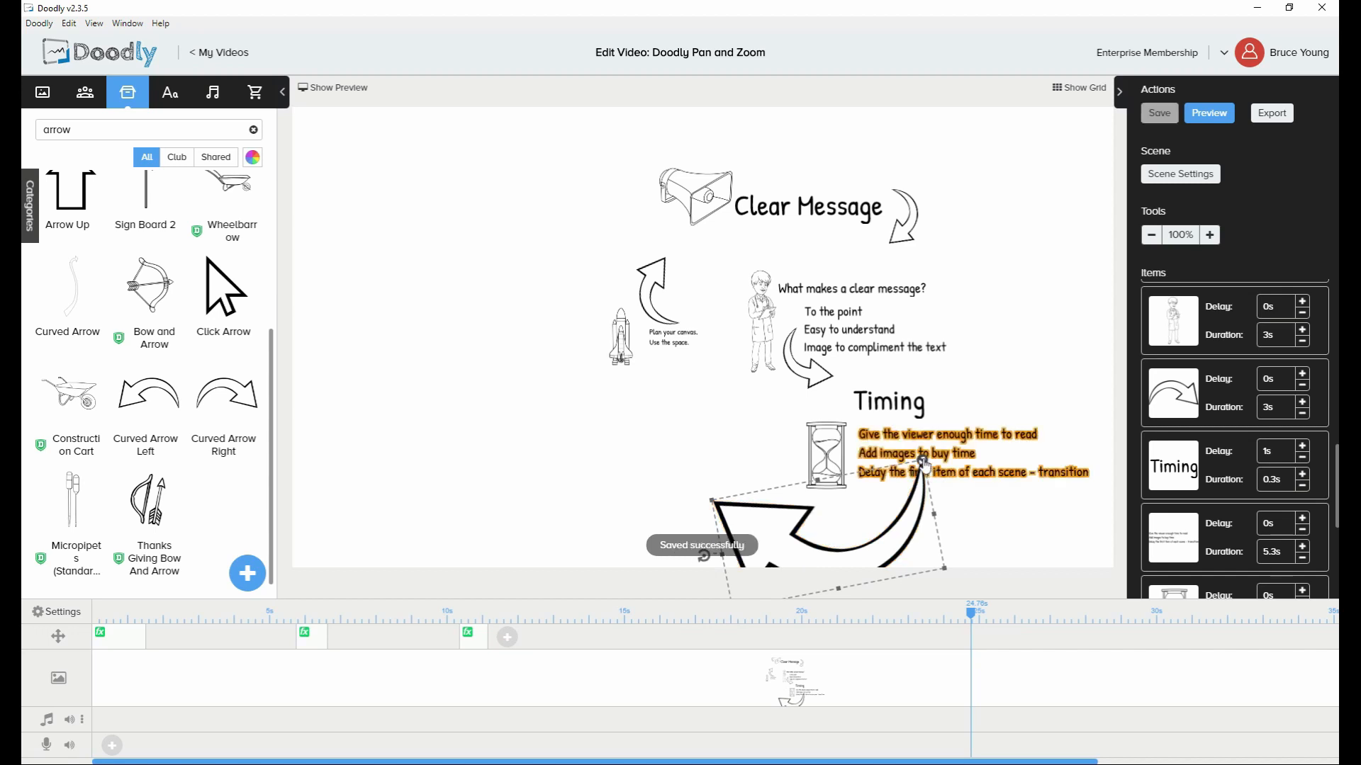
{"action": "left_click_drag", "start_coordinate": [927, 471], "coordinate": [734, 516]}
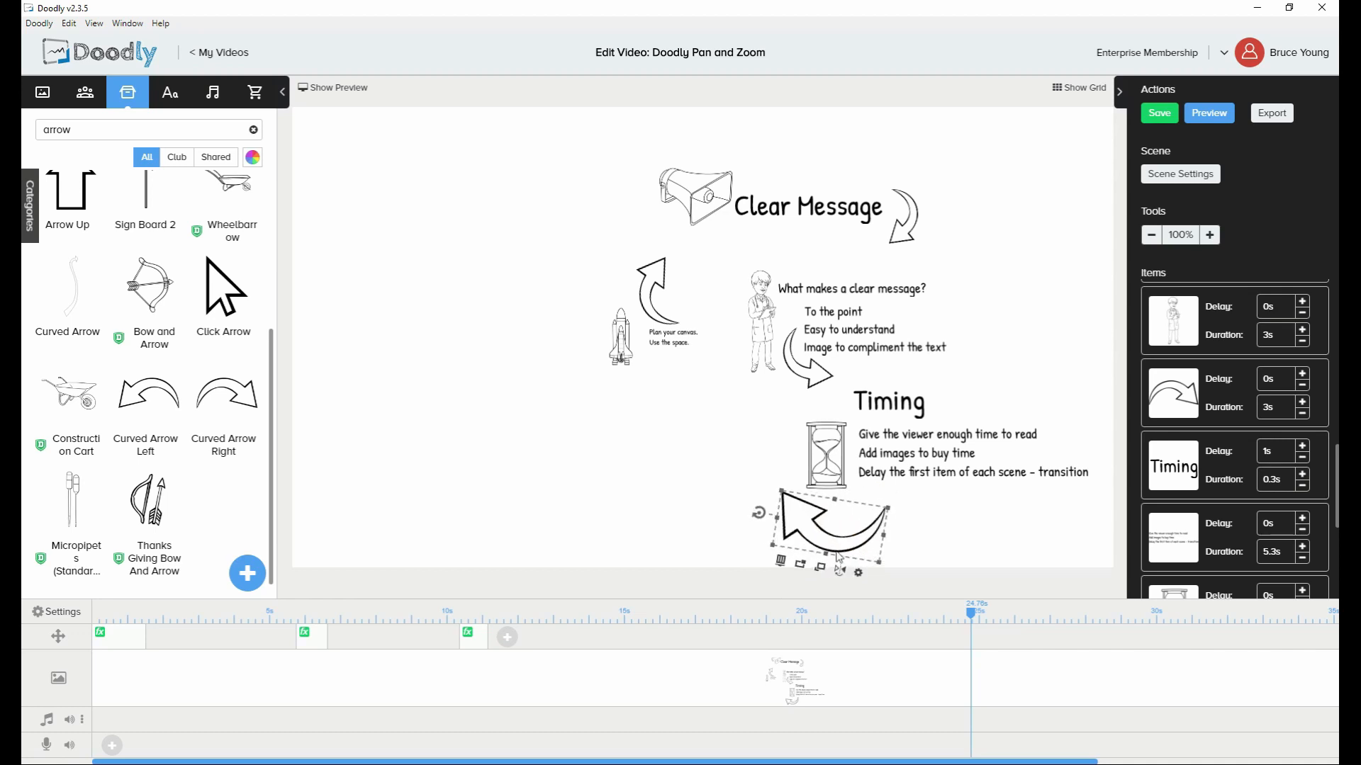
{"action": "left_click_drag", "start_coordinate": [832, 538], "coordinate": [805, 524]}
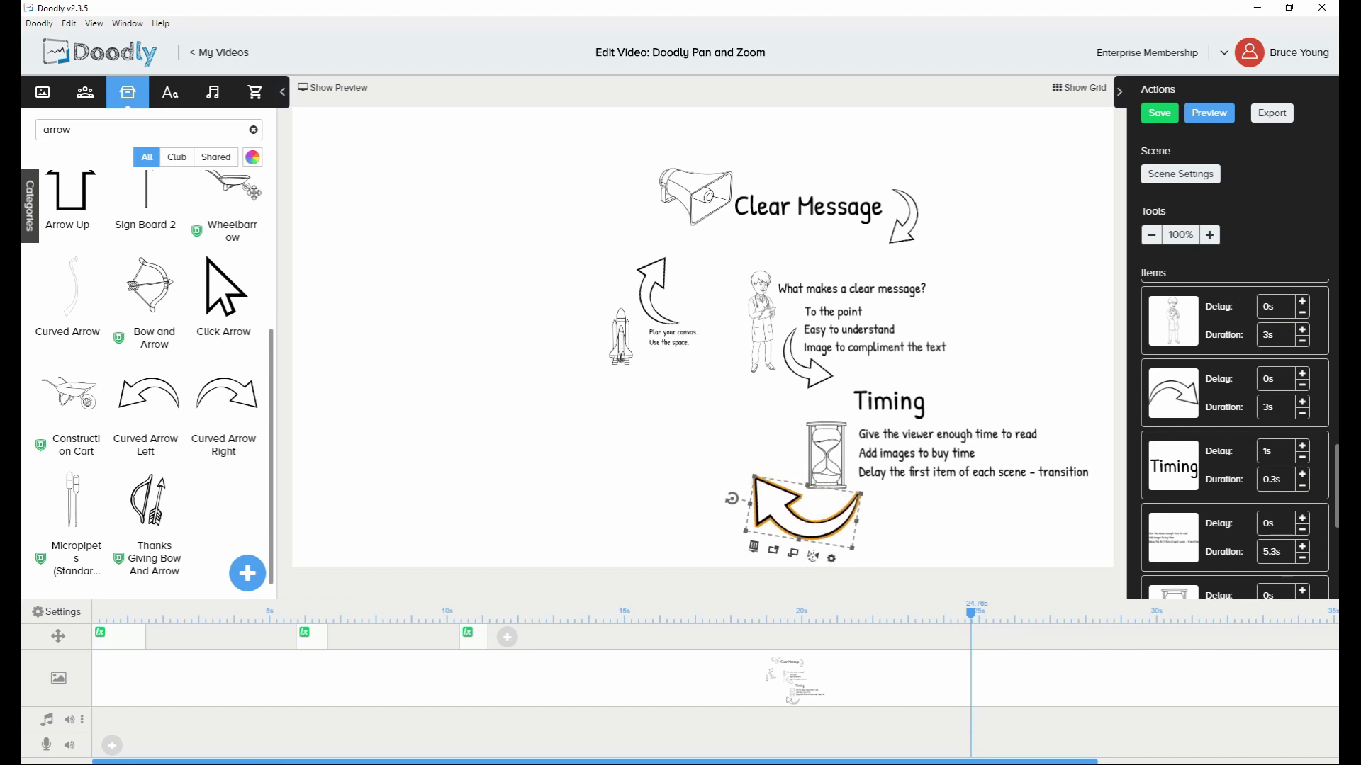
Search the character library for "time" in place of the previous search term
{"action": "left_click", "coordinate": [85, 93]}
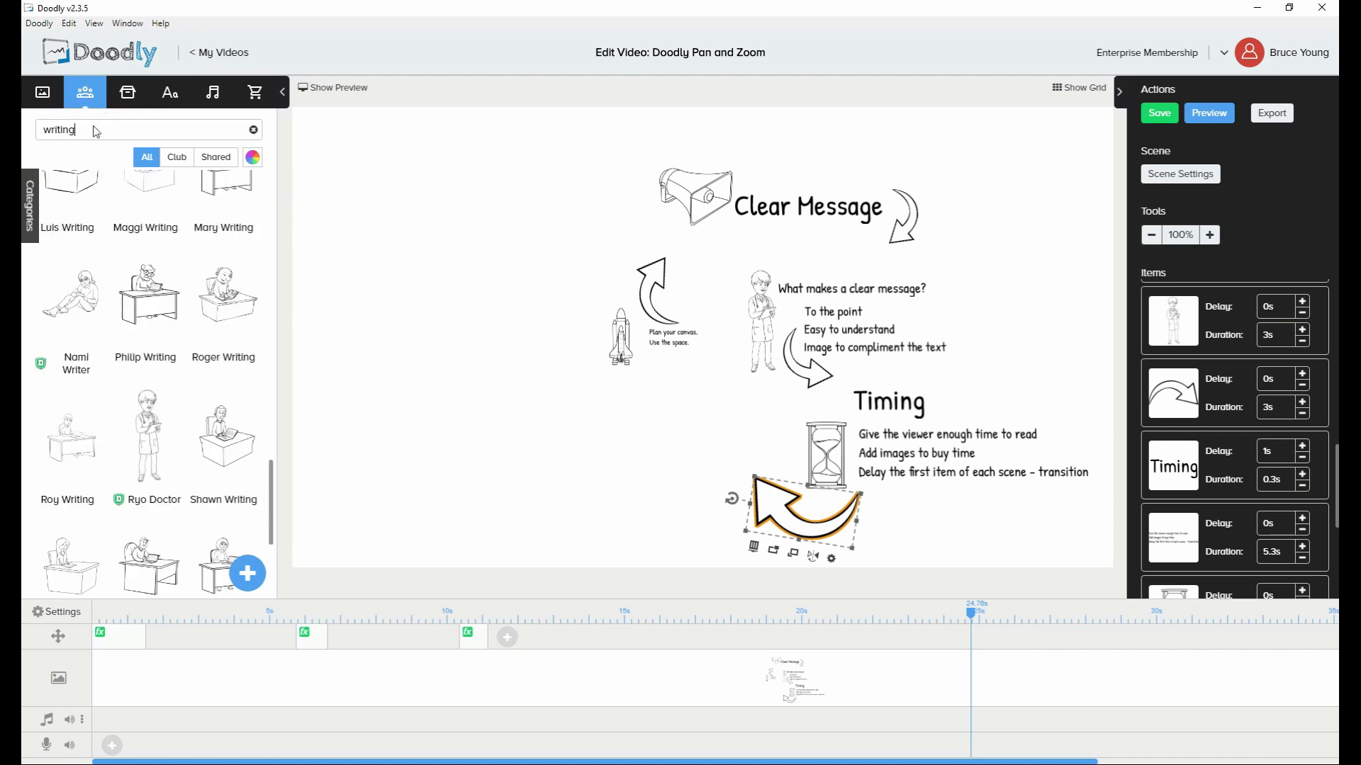
{"action": "left_click", "coordinate": [253, 129]}
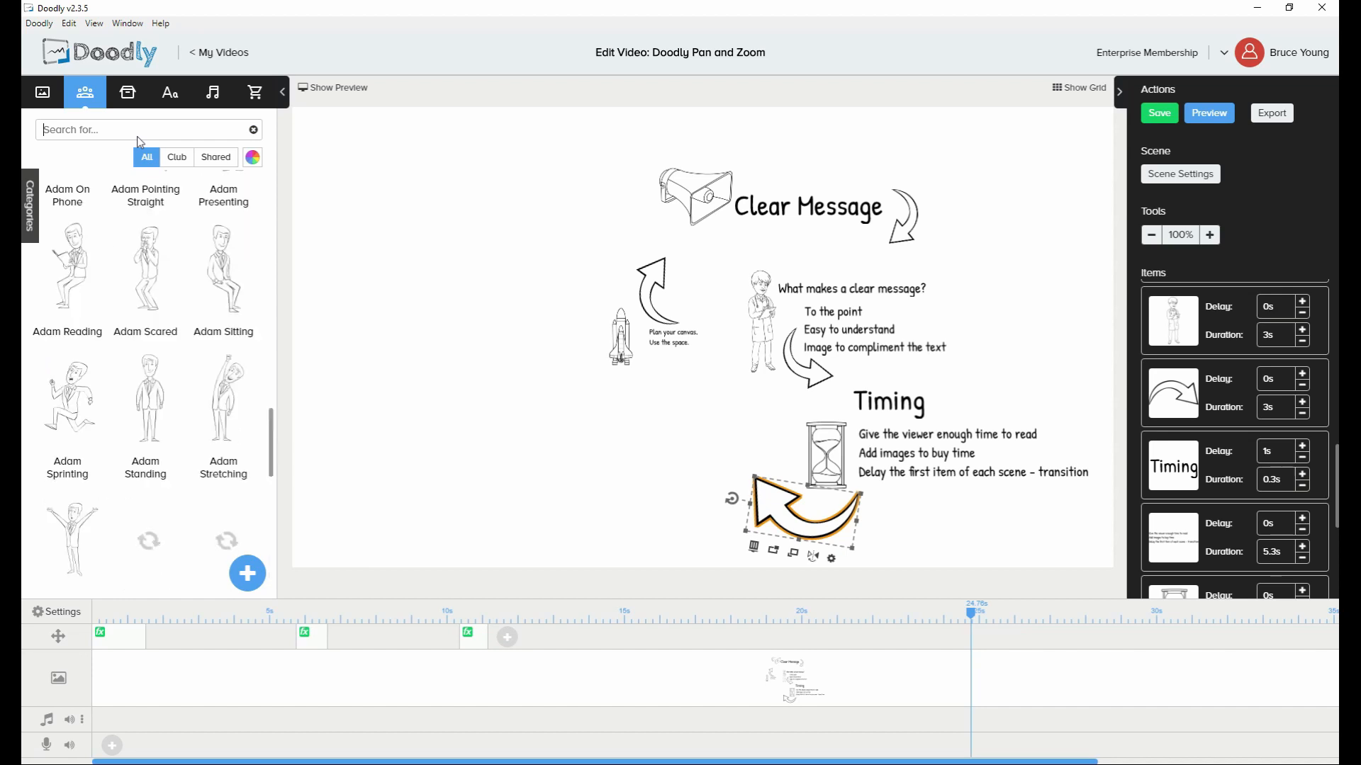
{"action": "type", "text": "time"}
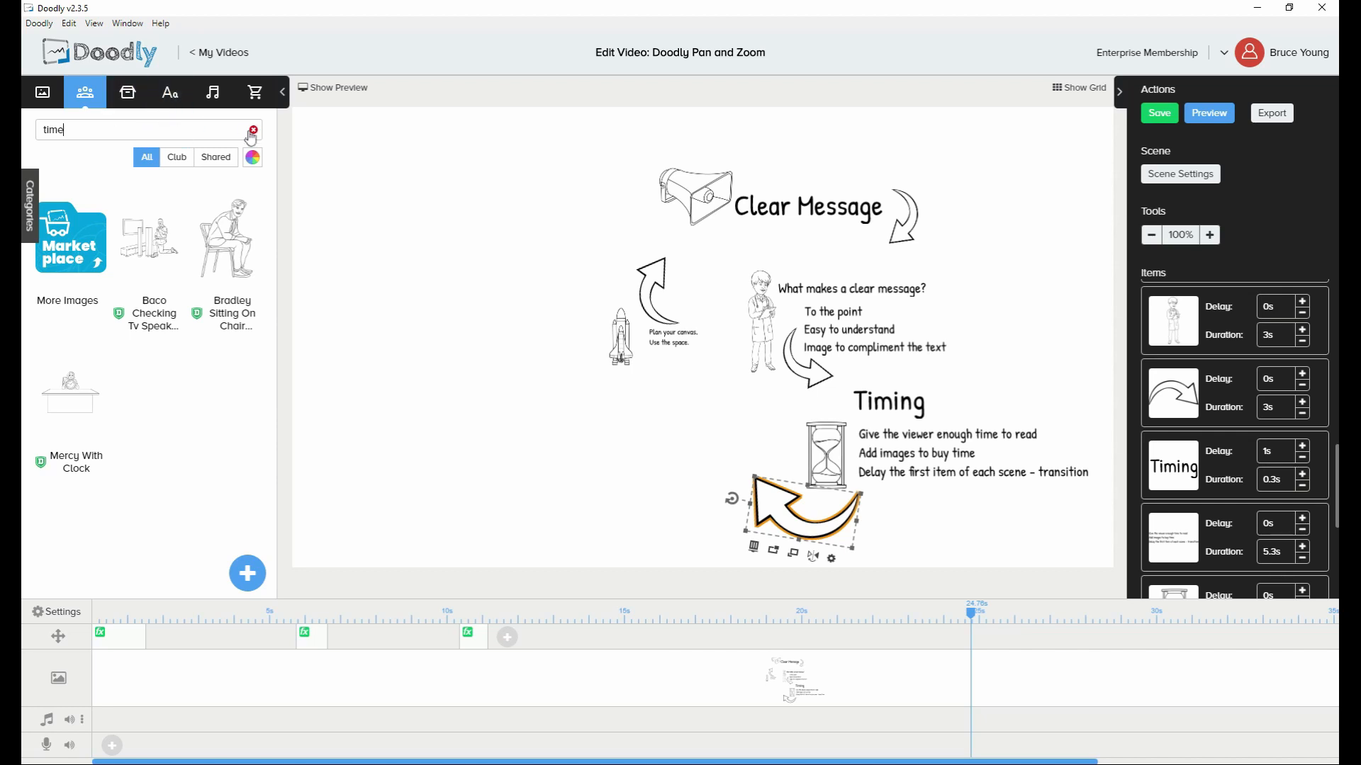
{"action": "key", "text": "BackSpace"}
Add a panning and zooming effect near the 18-second mark, shift it slightly earlier, and inspect its start and end frames
{"action": "left_click", "coordinate": [737, 638]}
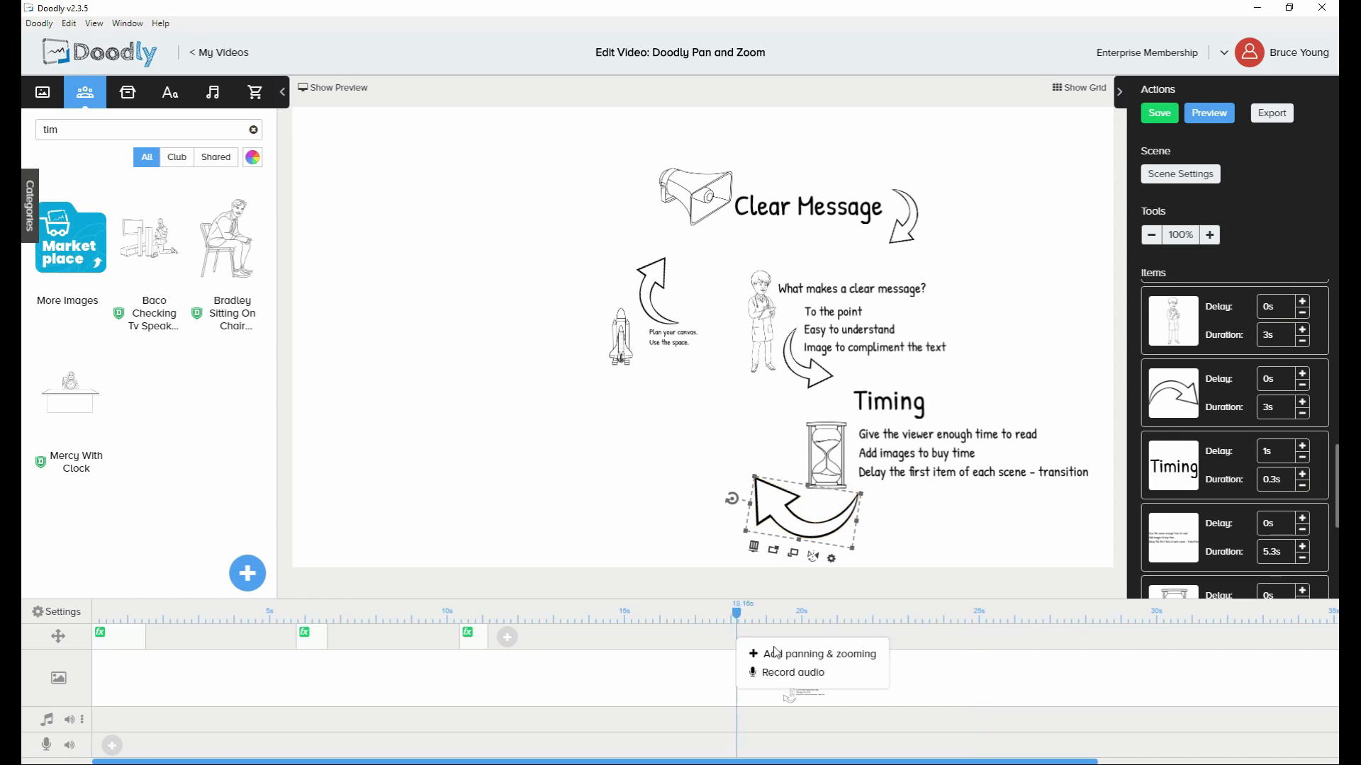
{"action": "left_click", "coordinate": [786, 661]}
{"action": "left_click_drag", "start_coordinate": [760, 651], "coordinate": [709, 651]}
{"action": "double_click", "coordinate": [709, 651]}
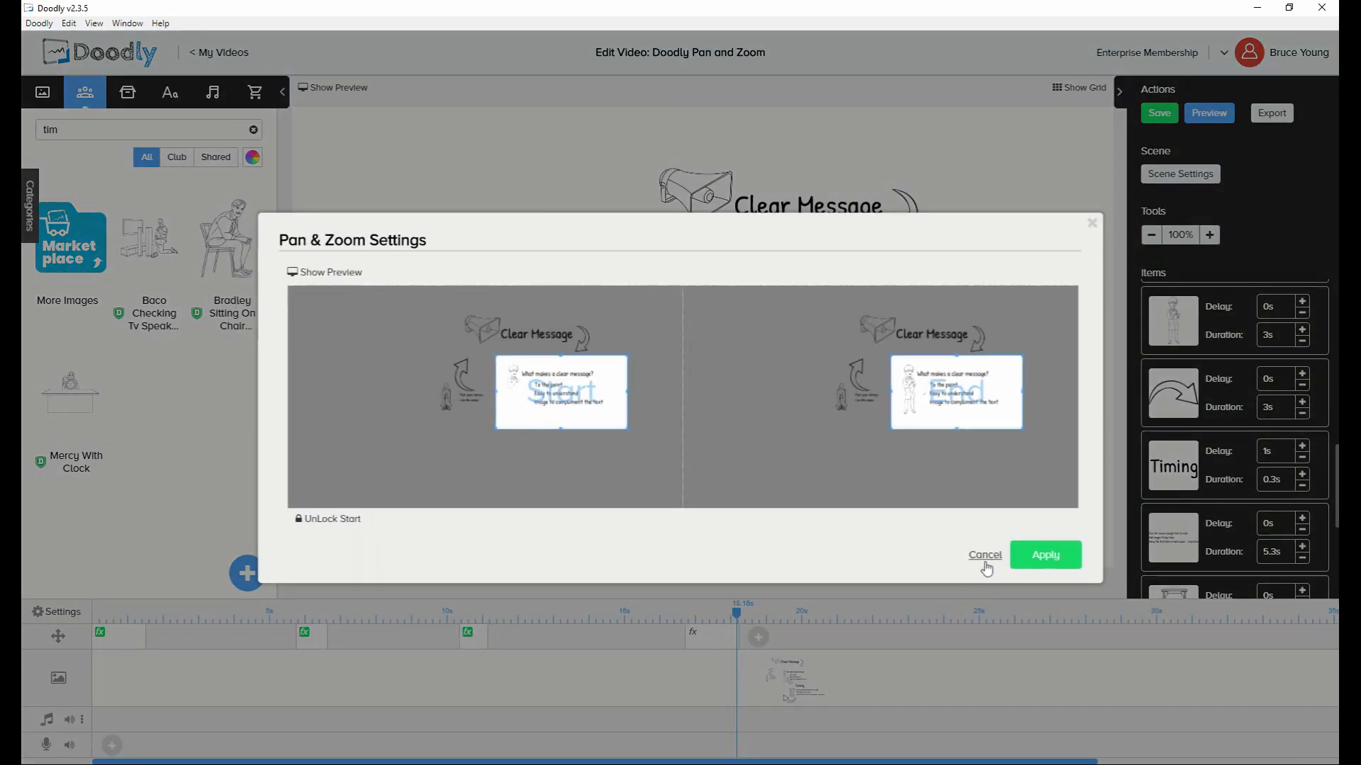
{"action": "left_click", "coordinate": [985, 555]}
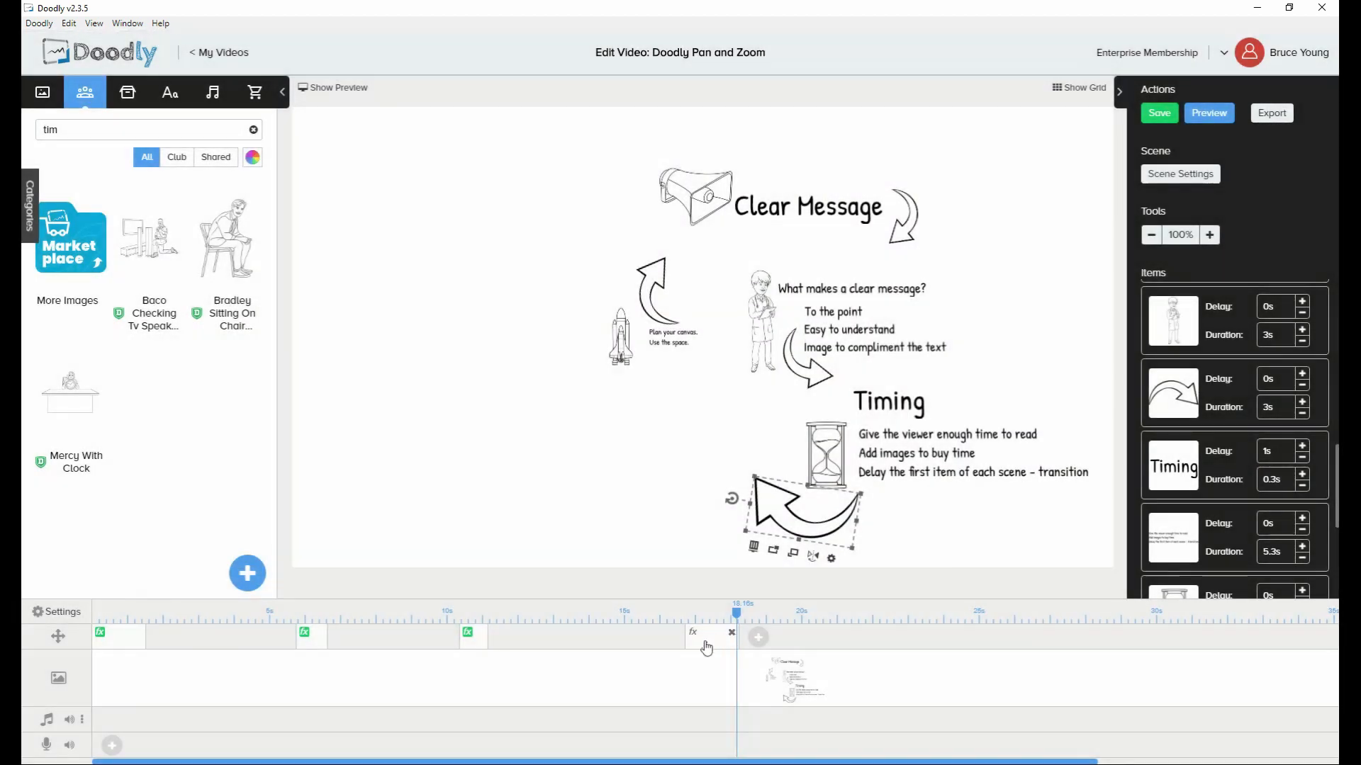
Reposition the new pan-and-zoom effect to begin just before the 20-second mark, checking its frames against when the Timing heading is drawn
{"action": "left_click", "coordinate": [826, 647]}
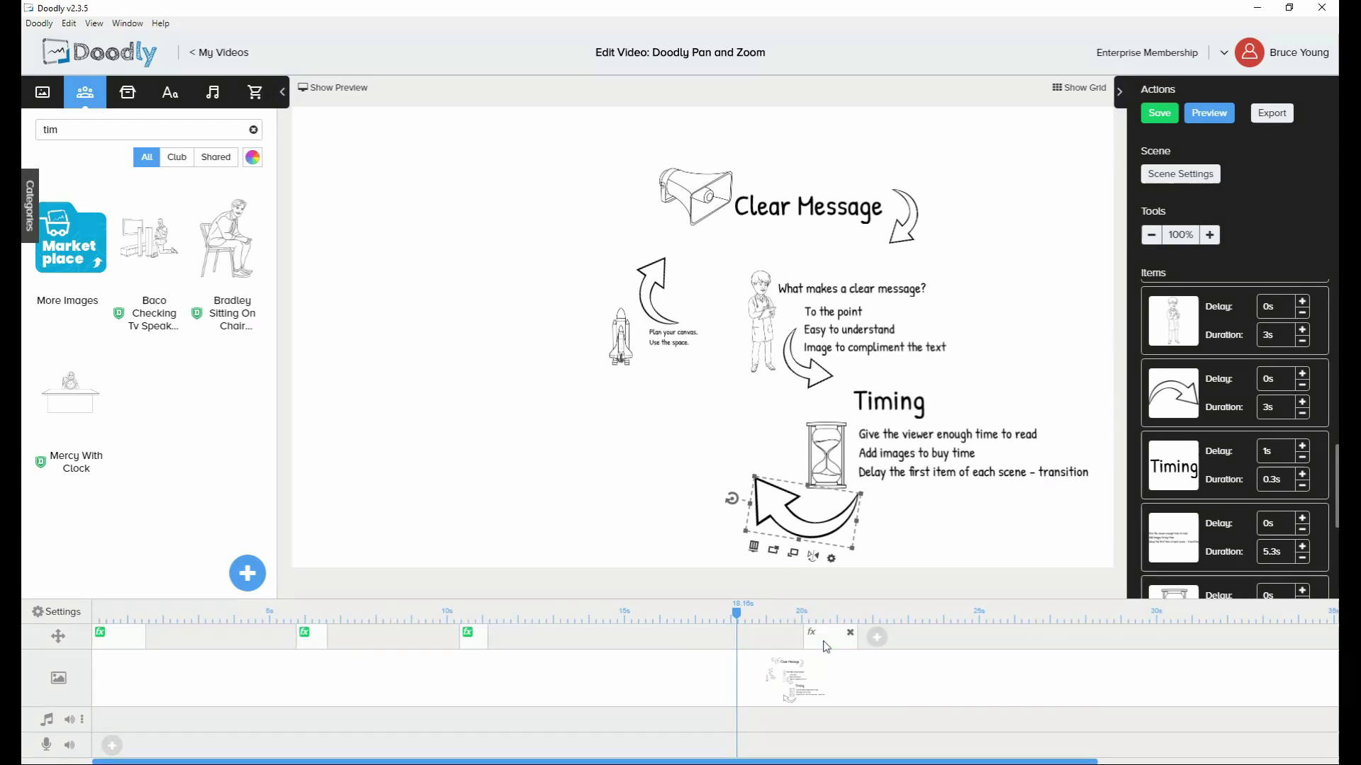
{"action": "double_click", "coordinate": [822, 640]}
{"action": "left_click", "coordinate": [987, 556]}
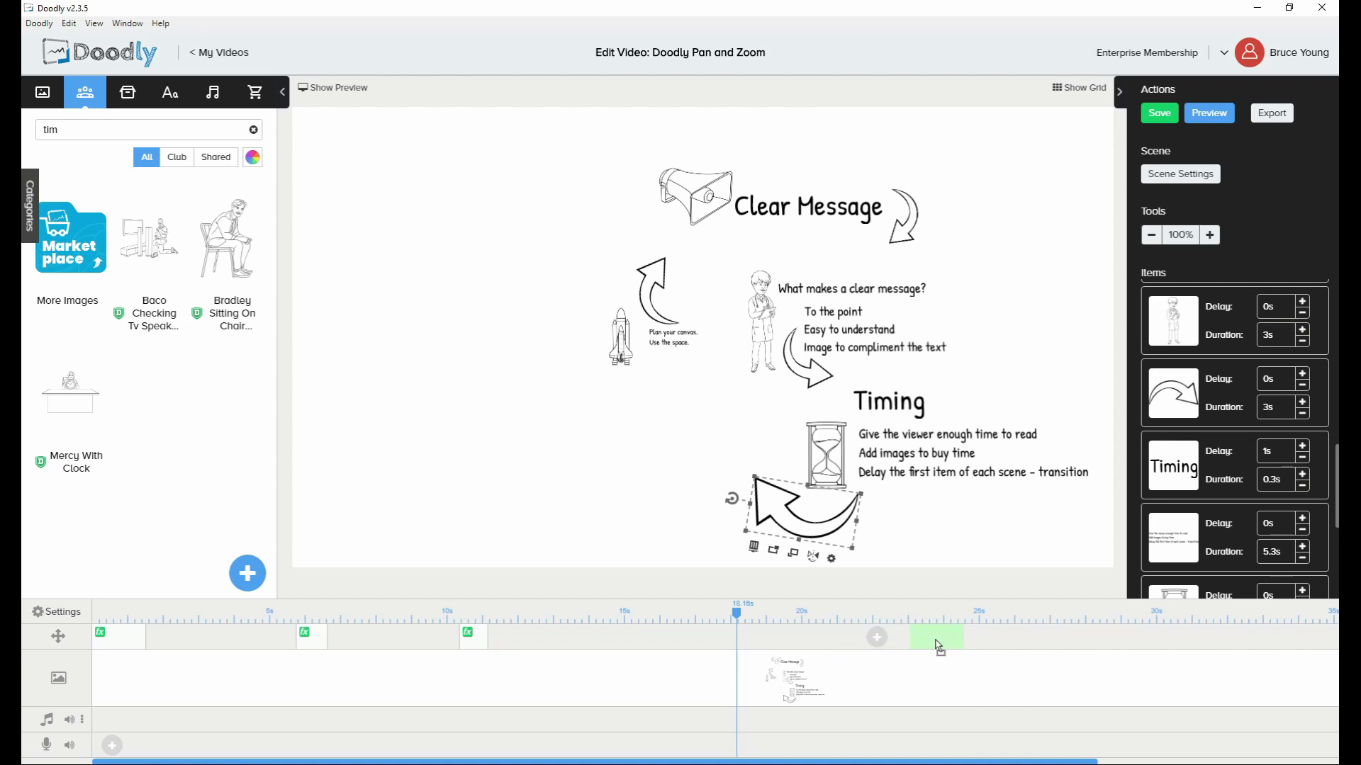
{"action": "left_click", "coordinate": [934, 639]}
{"action": "double_click", "coordinate": [934, 639]}
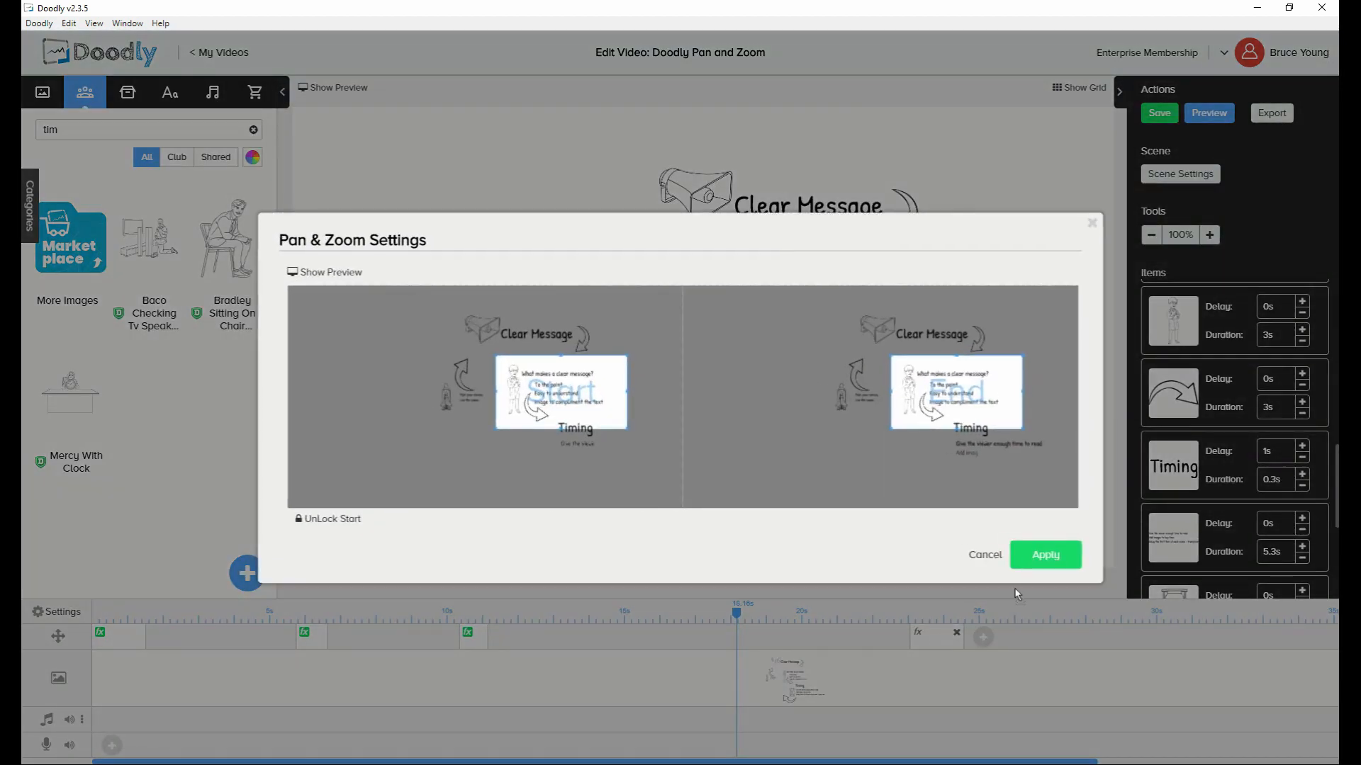
{"action": "left_click", "coordinate": [987, 556]}
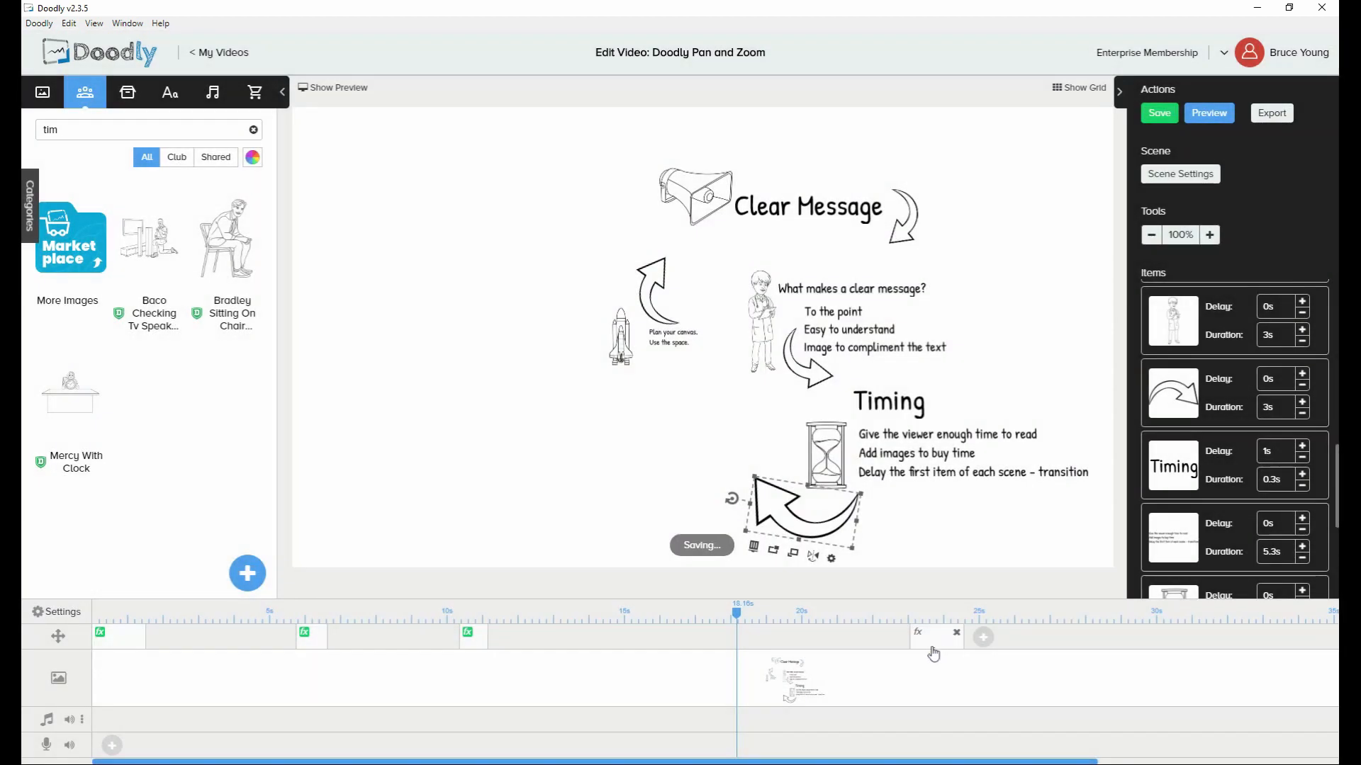
{"action": "left_click", "coordinate": [882, 641]}
{"action": "double_click", "coordinate": [892, 647]}
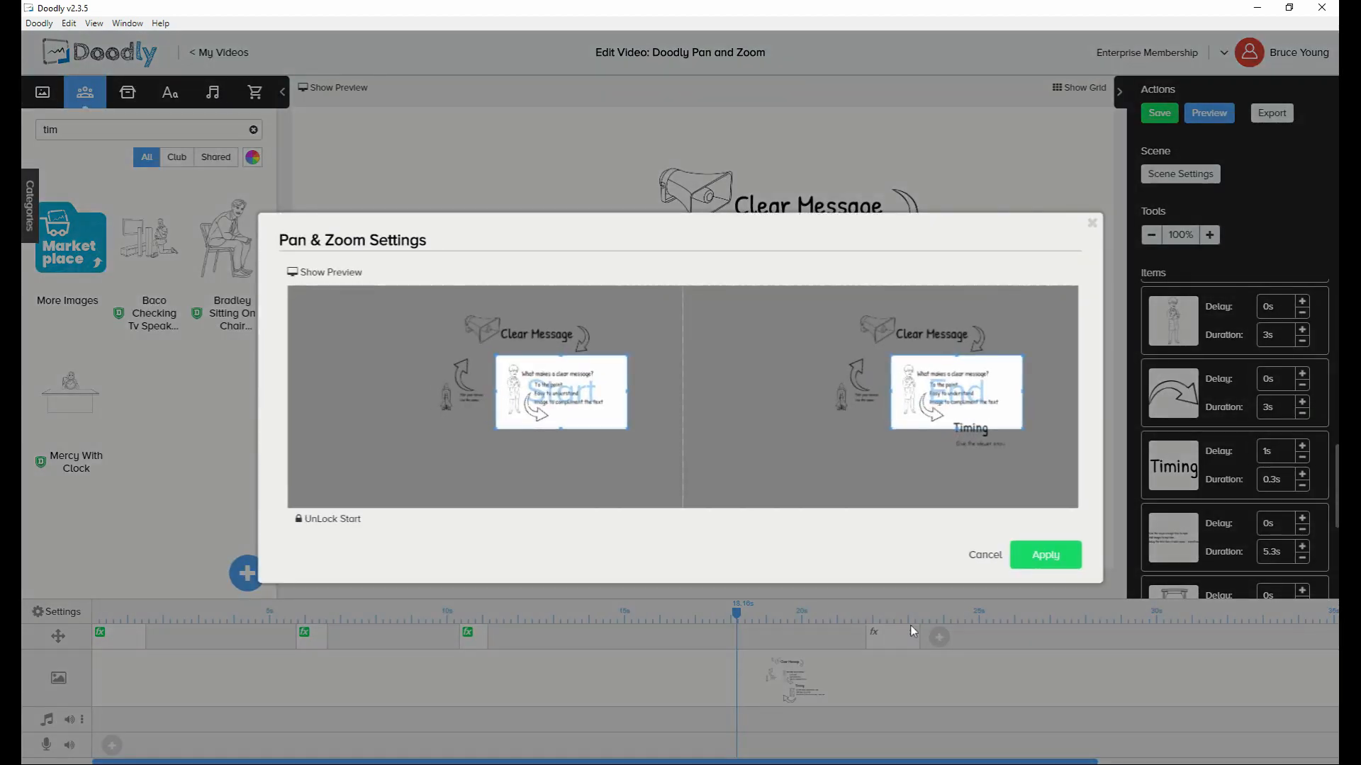
{"action": "left_click", "coordinate": [981, 556]}
{"action": "left_click_drag", "start_coordinate": [882, 645], "coordinate": [862, 645]}
{"action": "double_click", "coordinate": [864, 650]}
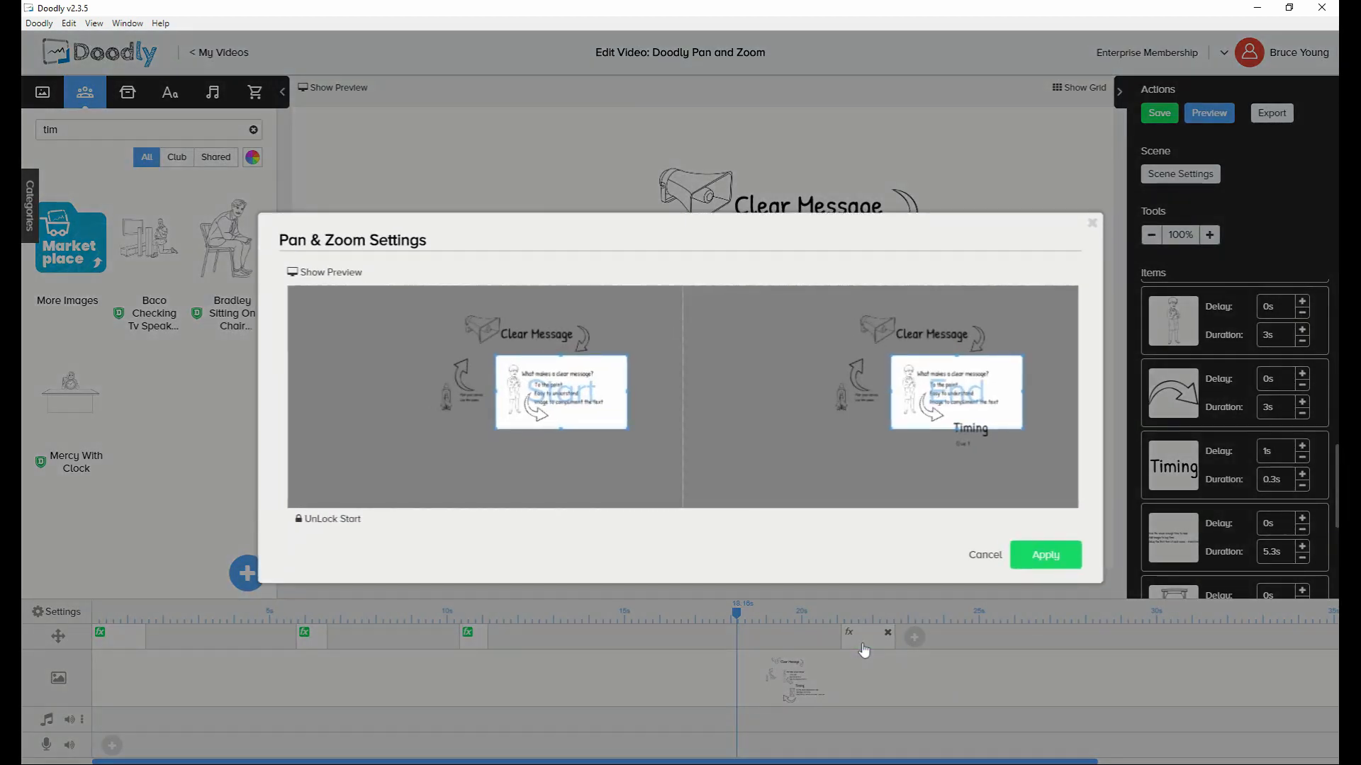
{"action": "left_click", "coordinate": [980, 556]}
{"action": "left_click_drag", "start_coordinate": [881, 642], "coordinate": [817, 650]}
{"action": "double_click", "coordinate": [816, 650]}
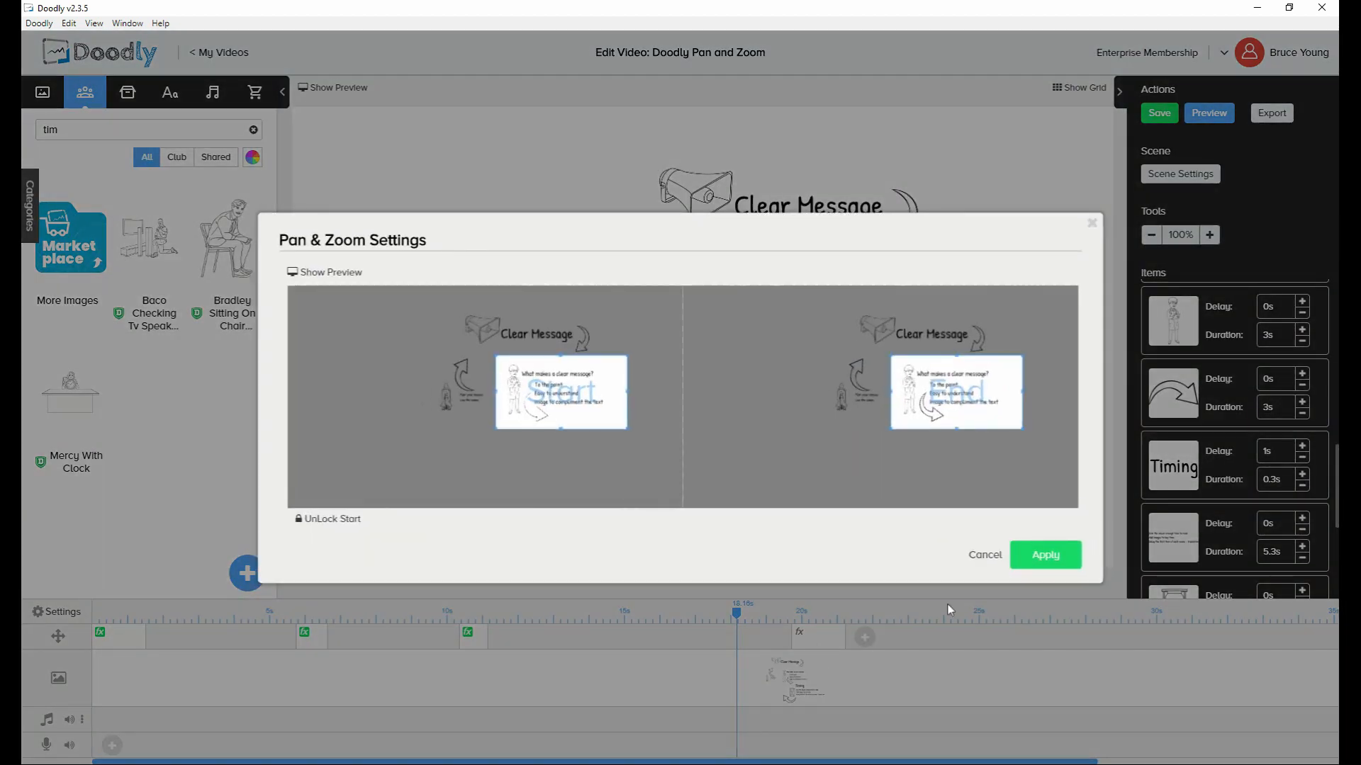
{"action": "left_click", "coordinate": [984, 556]}
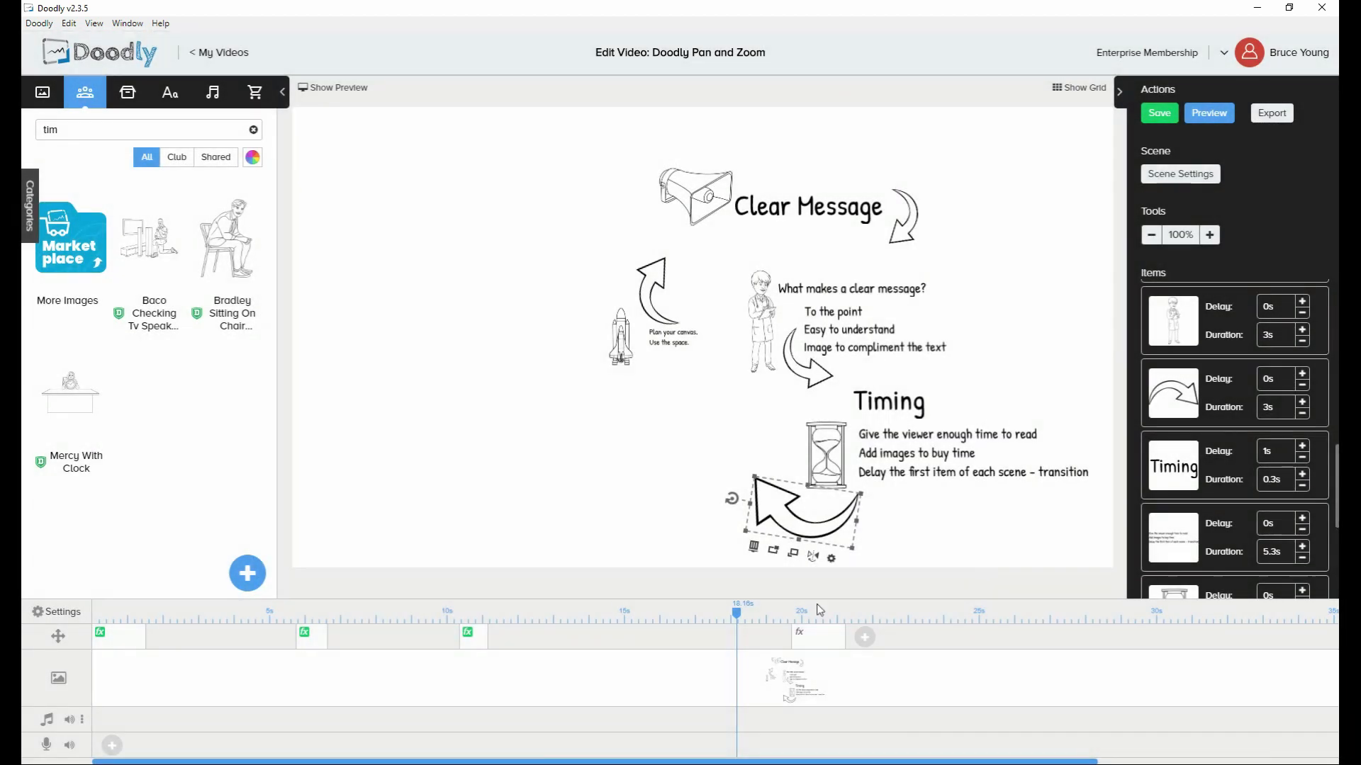
Move the effect's End frame to the canvas's bottom-right corner, enlarge it to cover the Timing section, and apply the settings
{"action": "double_click", "coordinate": [822, 648]}
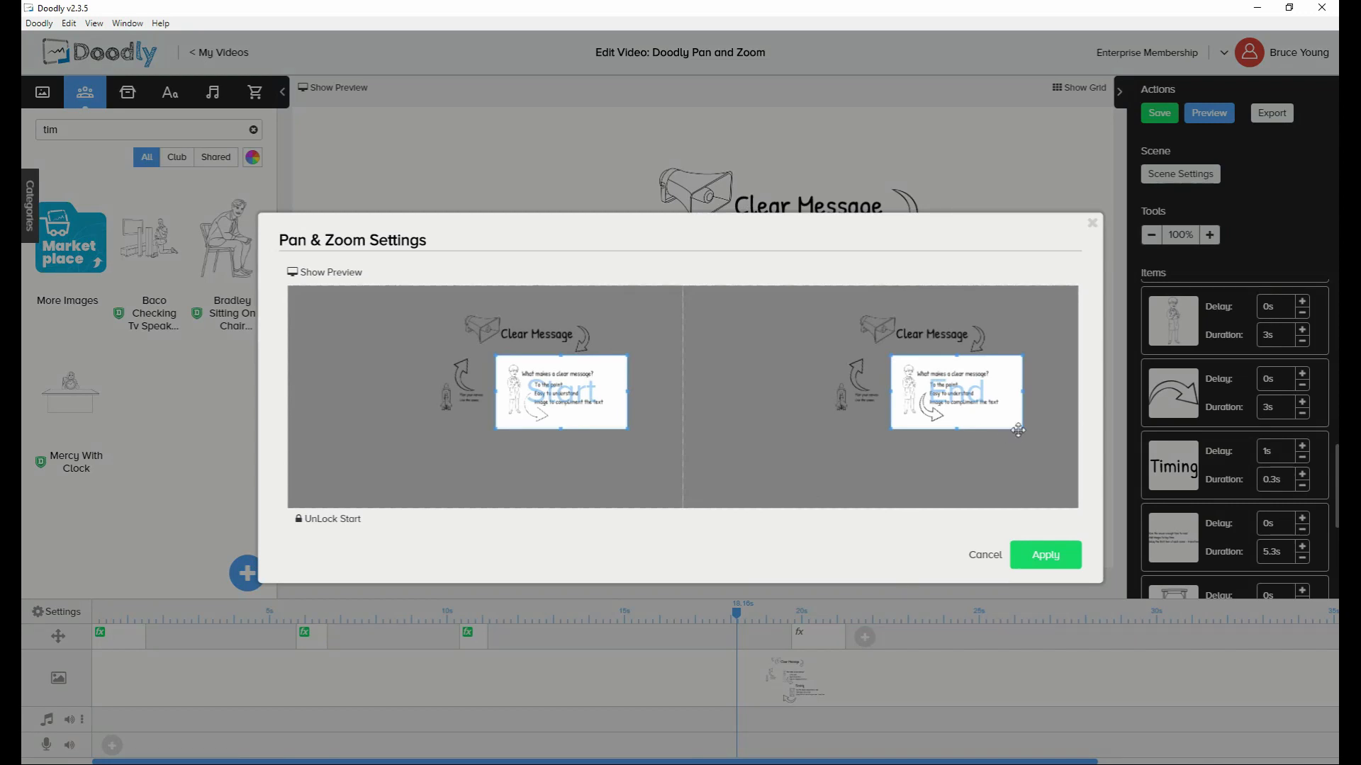
{"action": "left_click_drag", "start_coordinate": [978, 409], "coordinate": [1046, 499]}
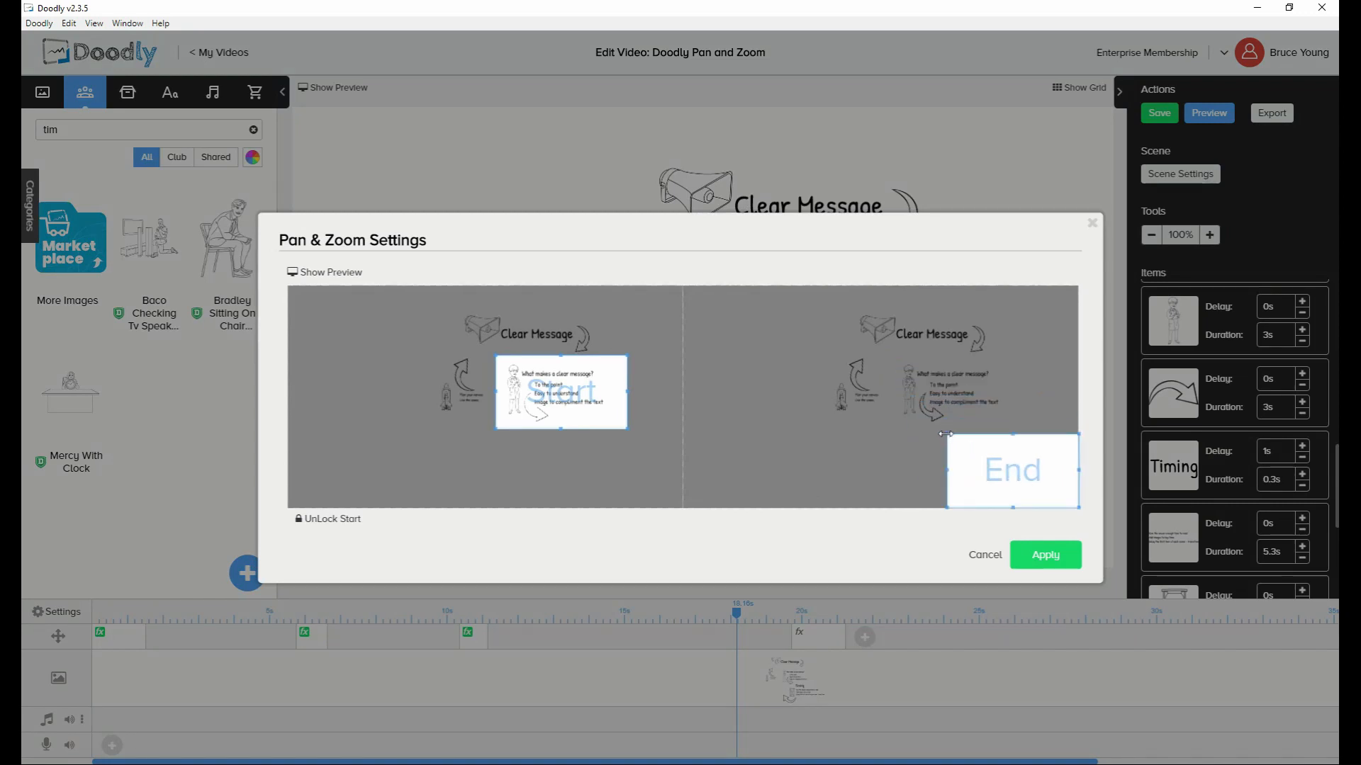
{"action": "left_click_drag", "start_coordinate": [946, 433], "coordinate": [912, 414]}
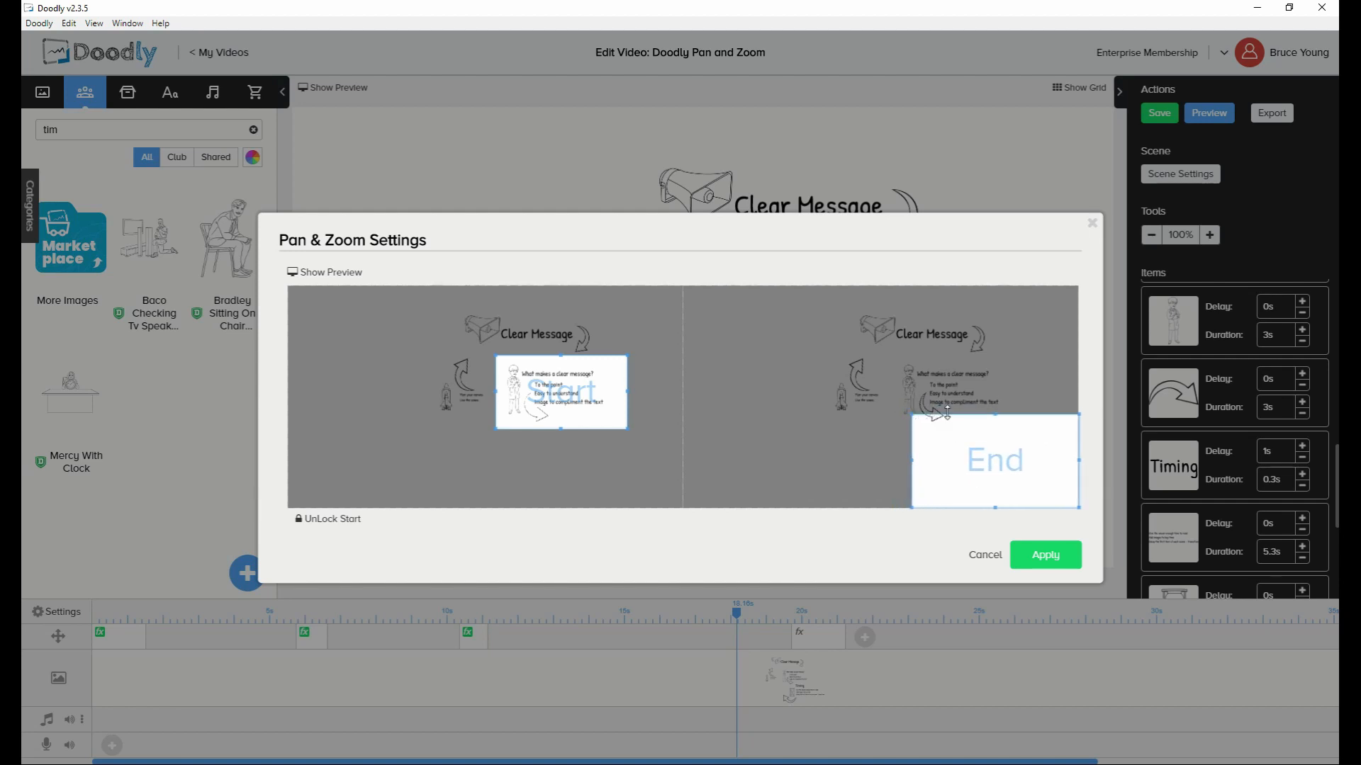
{"action": "left_click", "coordinate": [1045, 556]}
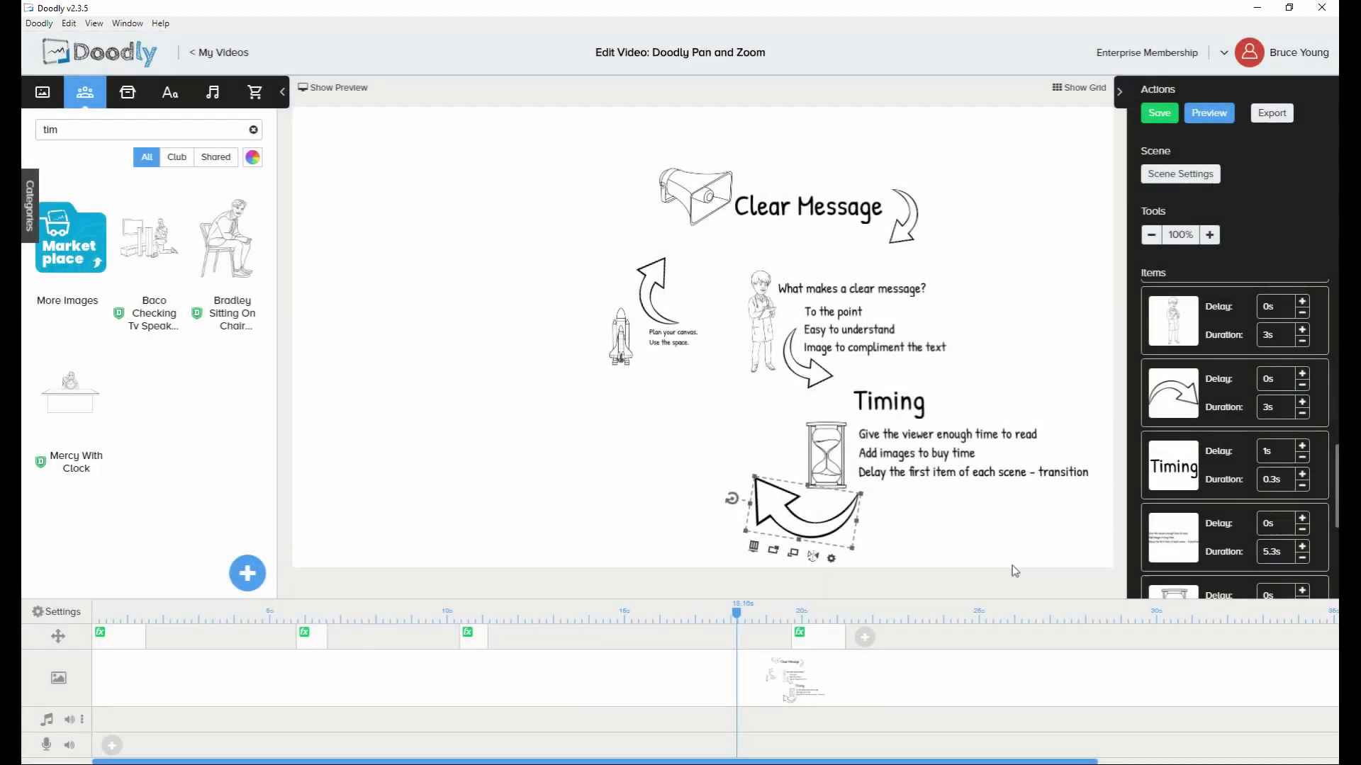
Preview the video, skipping ahead to check the pan to the Timing section and how the curved arrow fits the frame
{"action": "left_click", "coordinate": [1224, 122]}
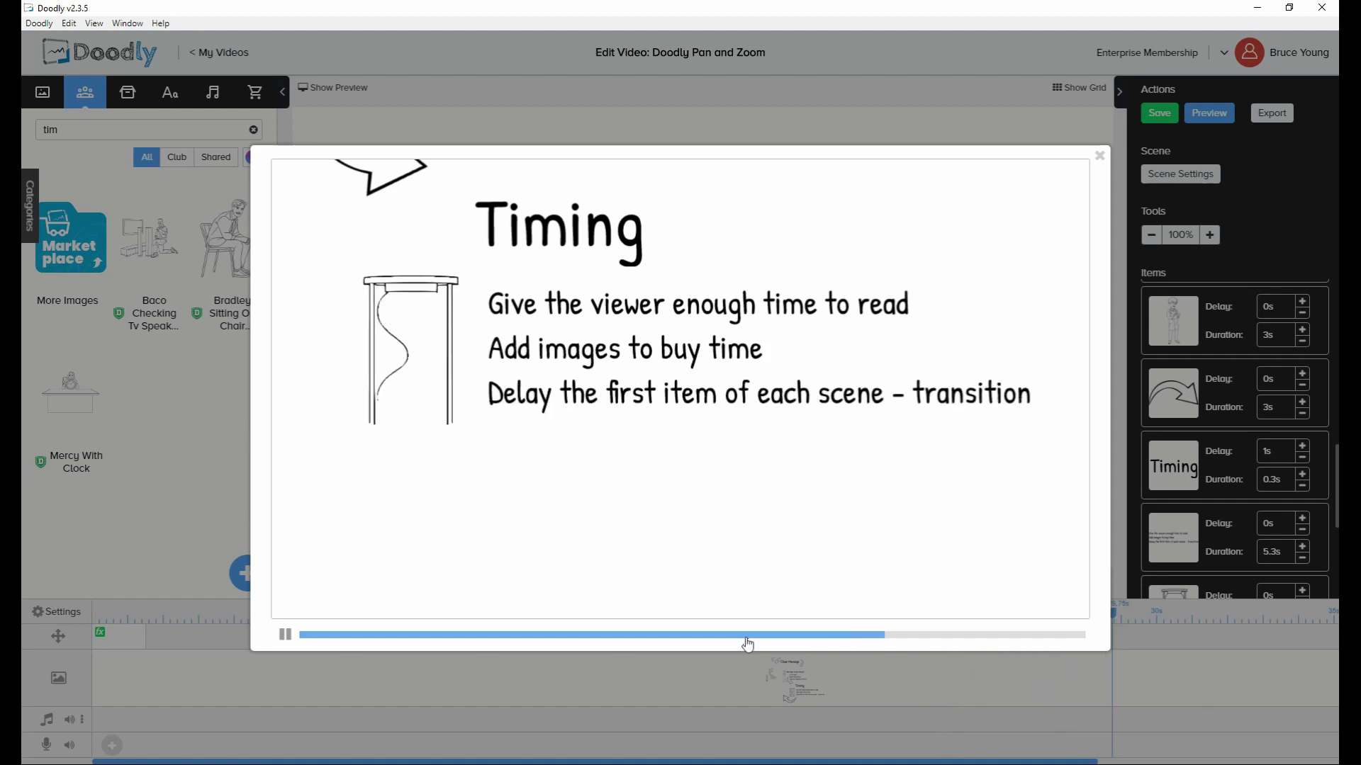
{"action": "left_click", "coordinate": [700, 640]}
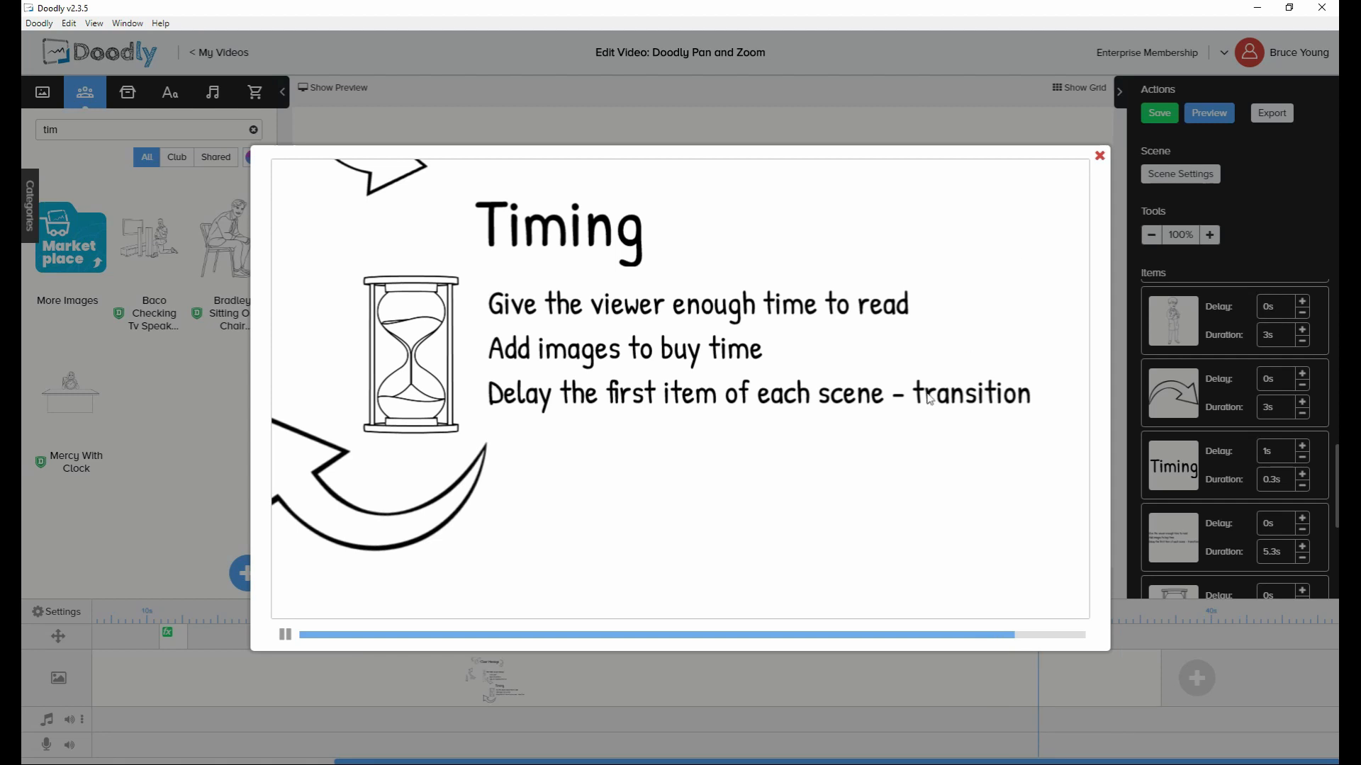
{"action": "left_click", "coordinate": [1099, 155]}
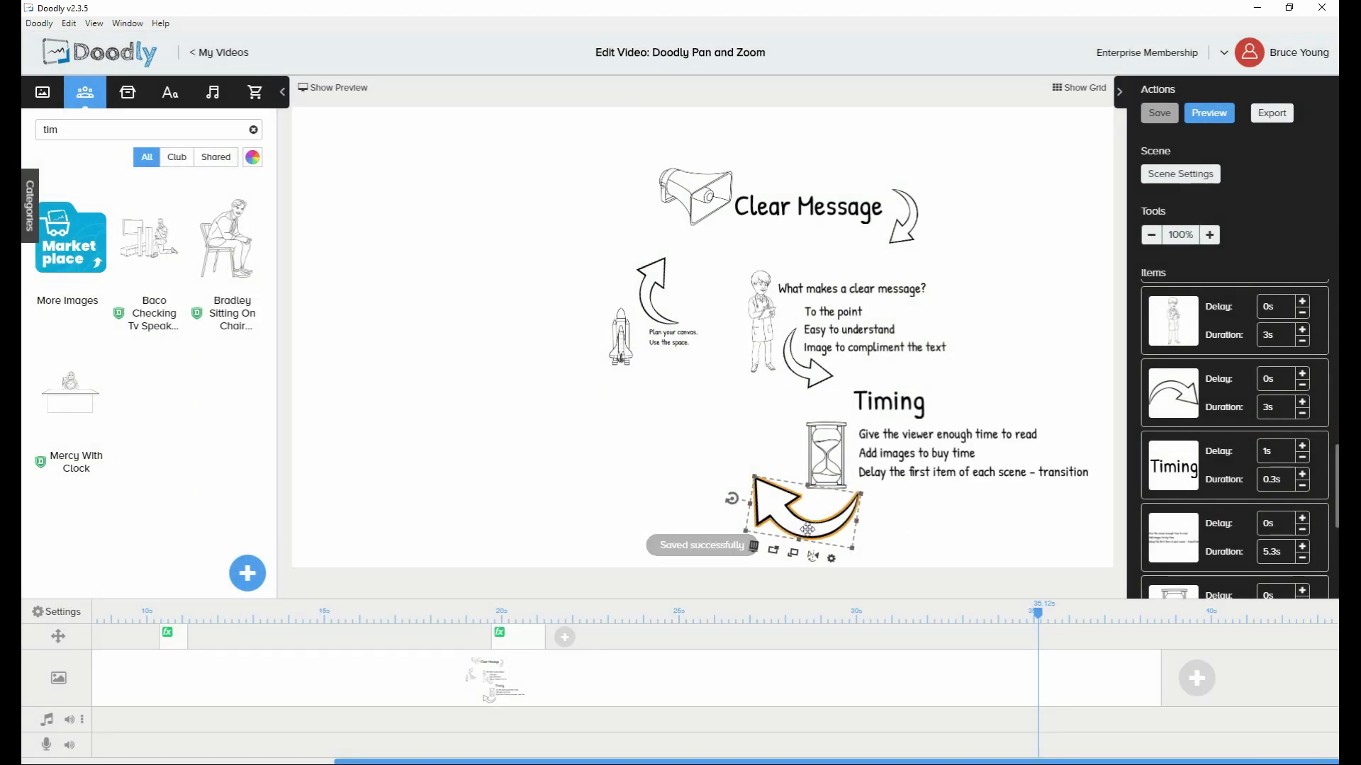
Try to fit the curved arrow below the Timing lines by moving it right, rotating it to point down-left, and shrinking it
{"action": "left_click_drag", "start_coordinate": [806, 523], "coordinate": [866, 524]}
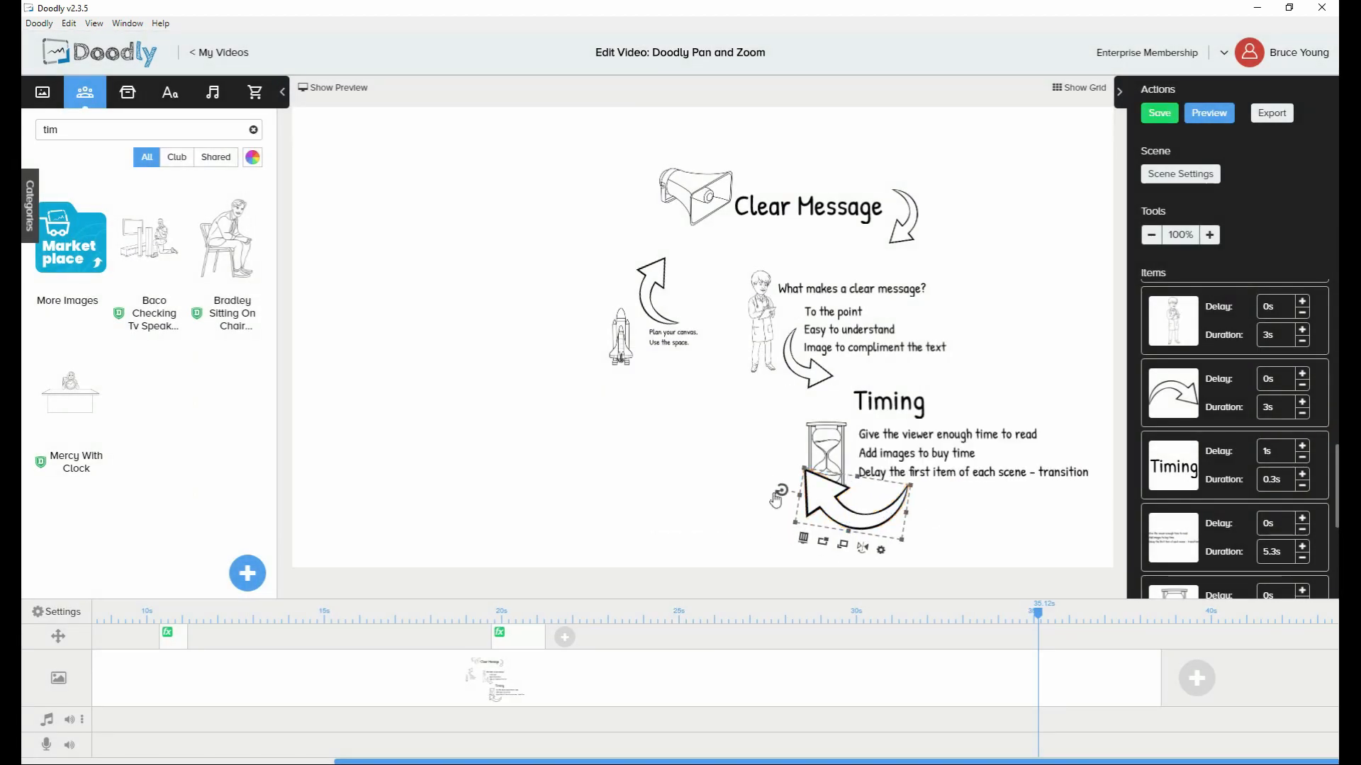
{"action": "left_click_drag", "start_coordinate": [781, 489], "coordinate": [734, 560]}
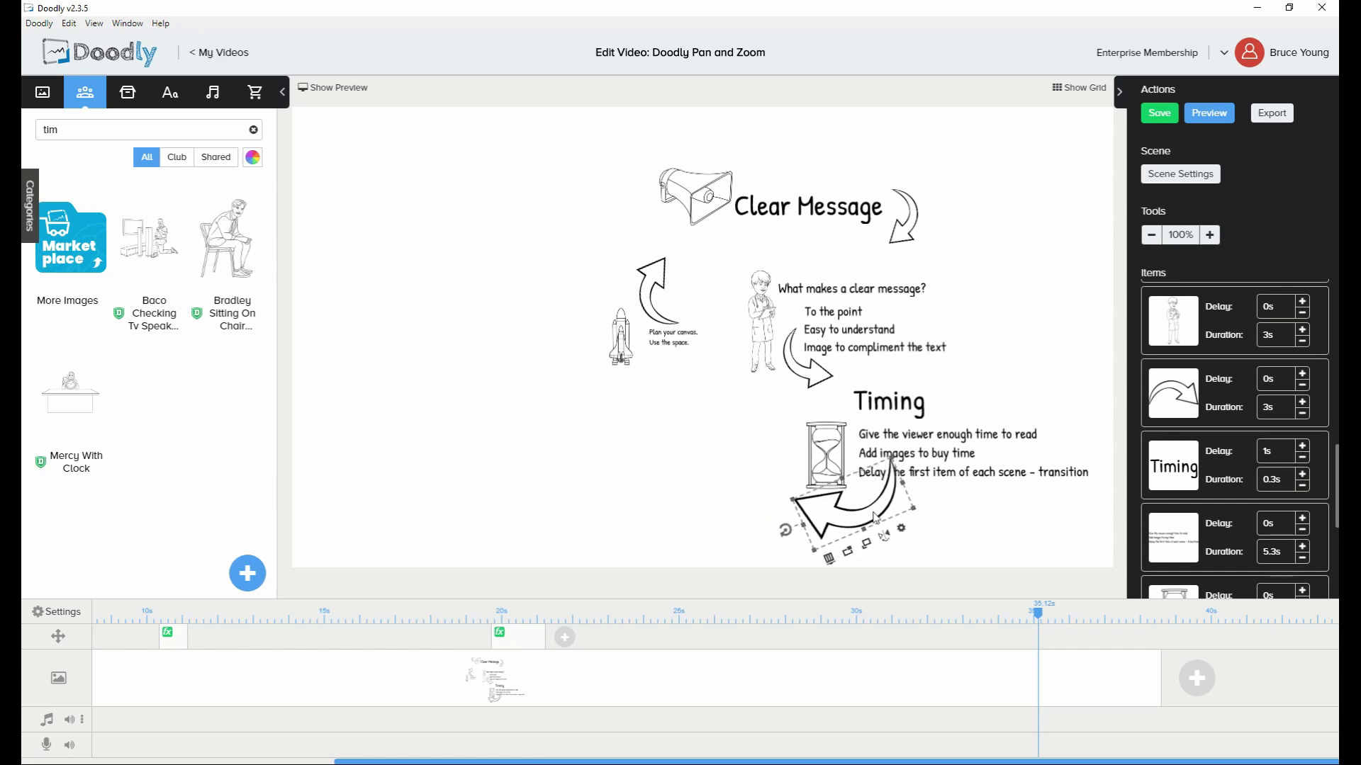
{"action": "left_click_drag", "start_coordinate": [873, 509], "coordinate": [907, 532]}
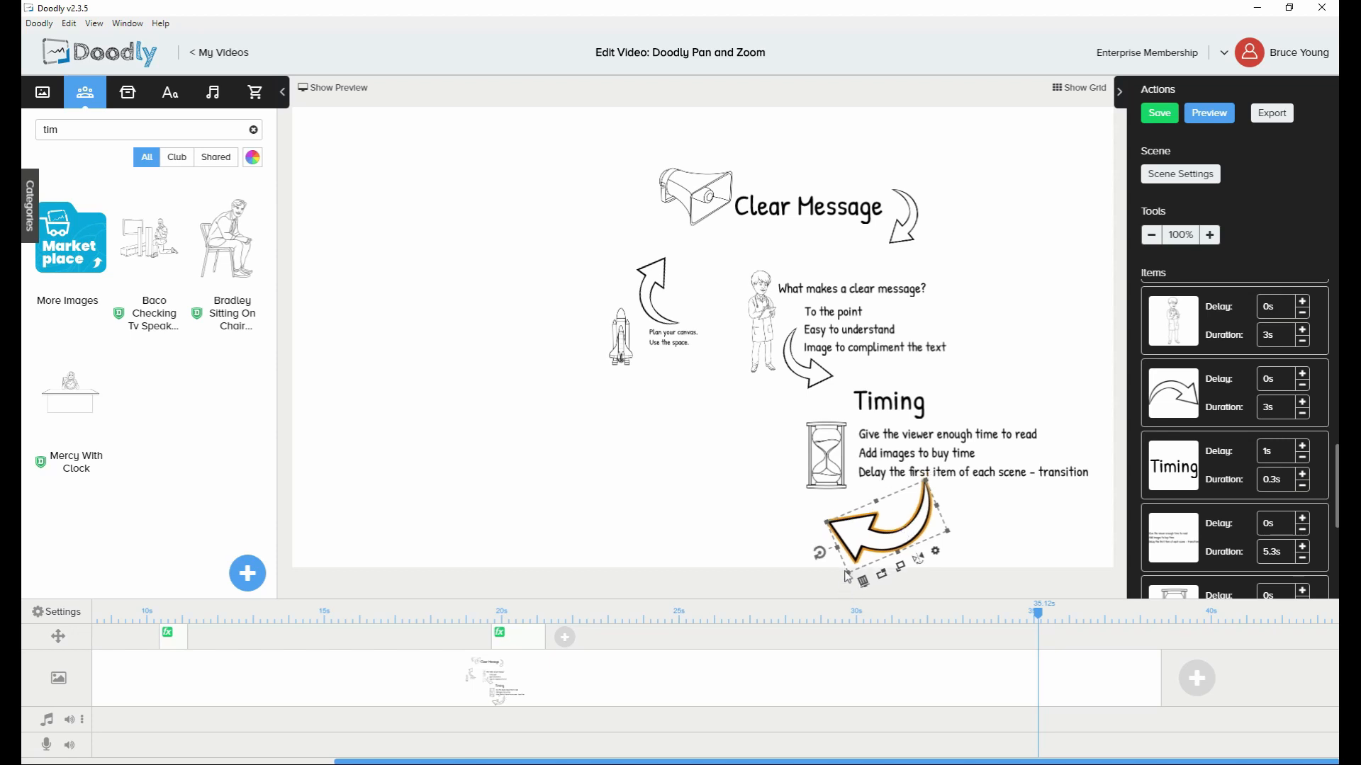
{"action": "left_click_drag", "start_coordinate": [850, 575], "coordinate": [806, 571]}
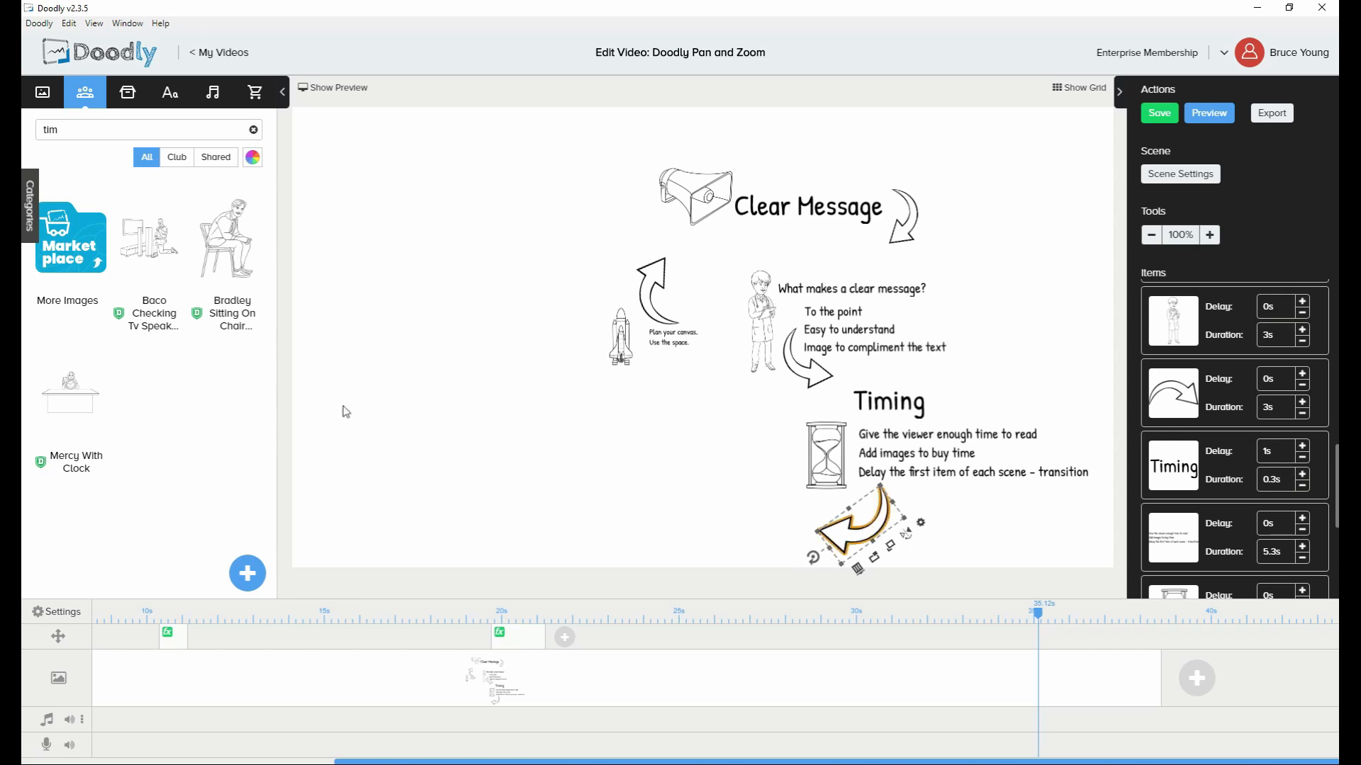
Replace the curved arrow below the hourglass with a small Arrow Left prop centred under the Timing lines
{"action": "left_click", "coordinate": [128, 92]}
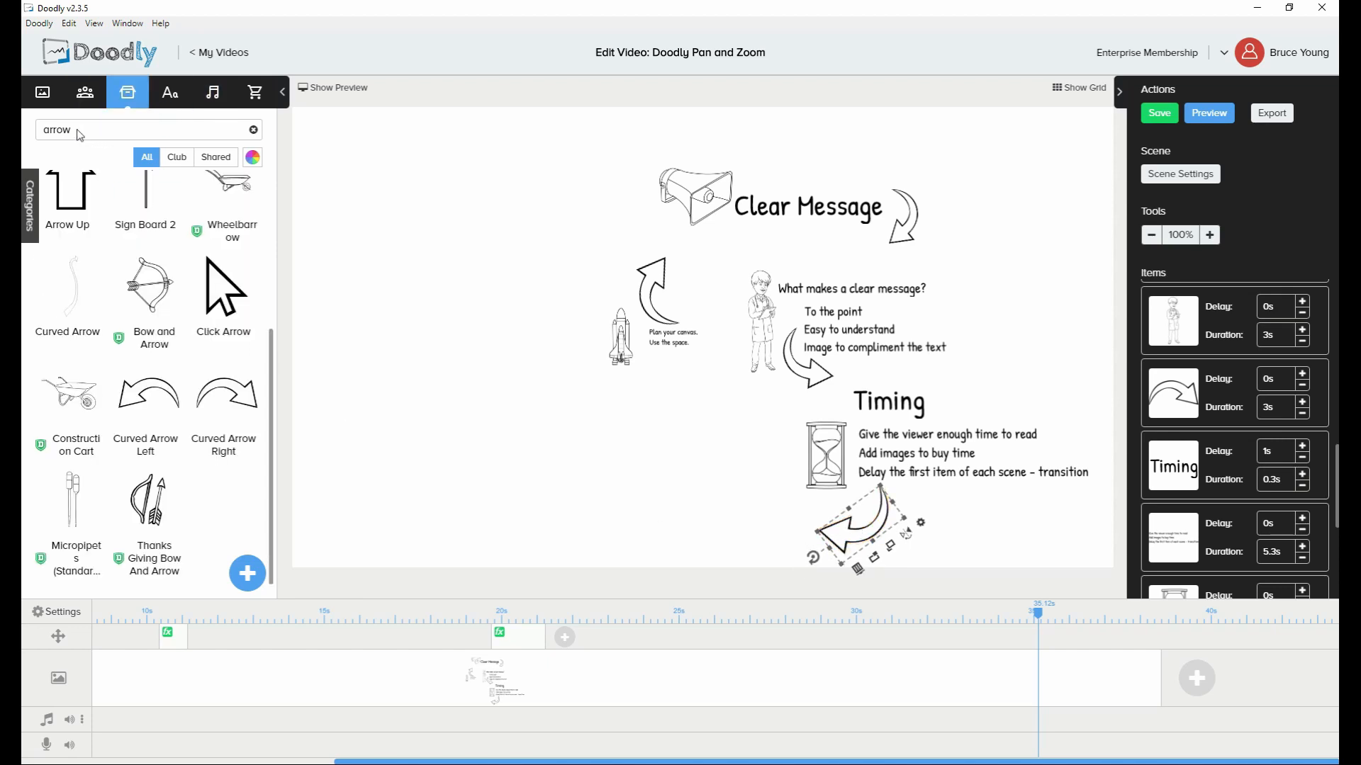
{"action": "scroll", "coordinate": [220, 453], "scroll_direction": "up", "scroll_amount": 3}
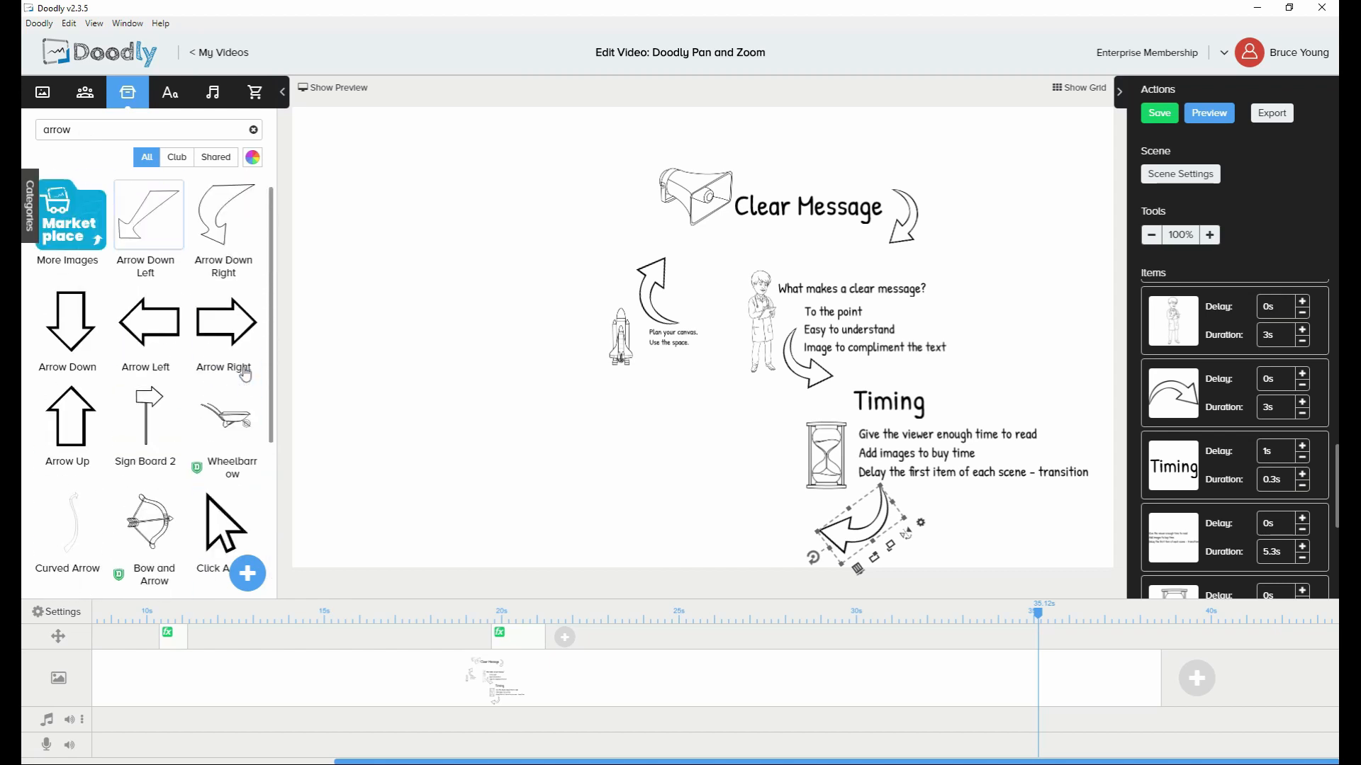
{"action": "left_click_drag", "start_coordinate": [163, 308], "coordinate": [700, 346]}
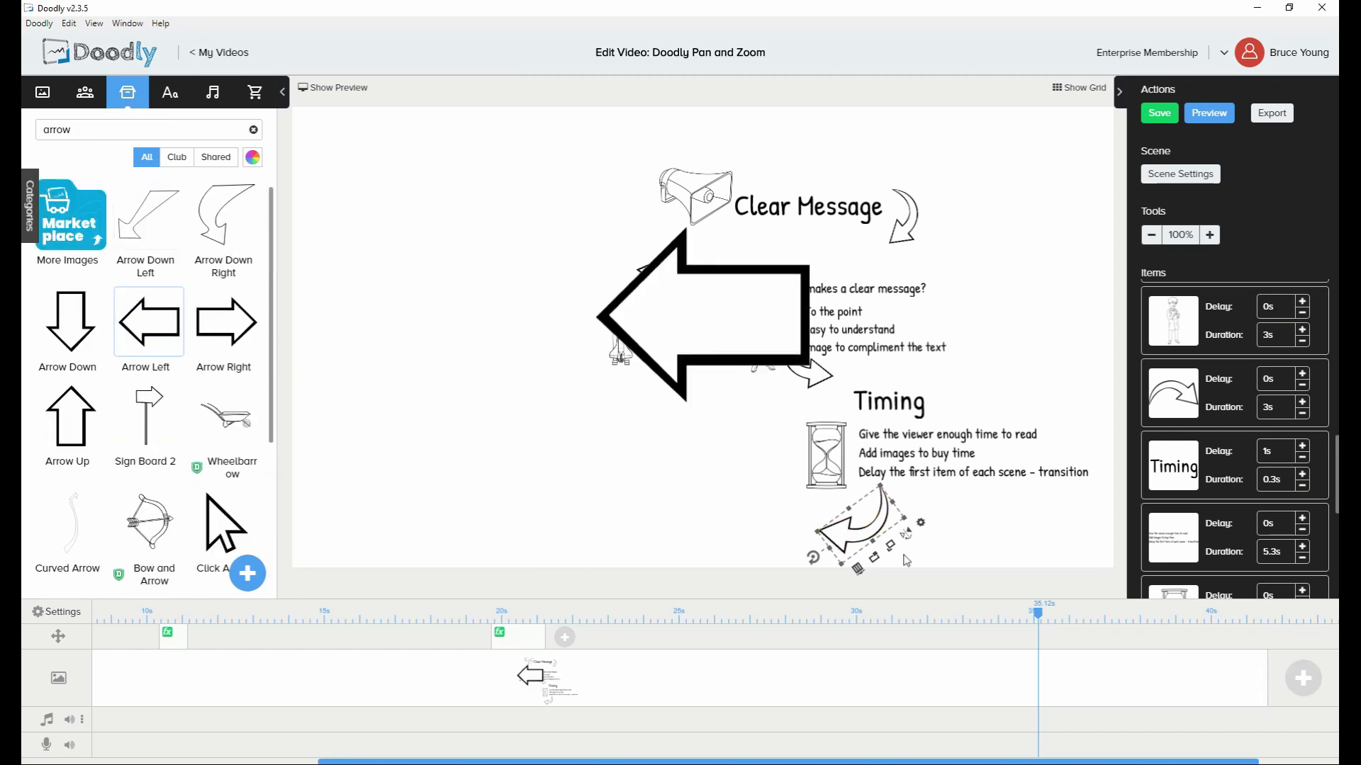
{"action": "left_click", "coordinate": [857, 569]}
{"action": "left_click", "coordinate": [737, 440]}
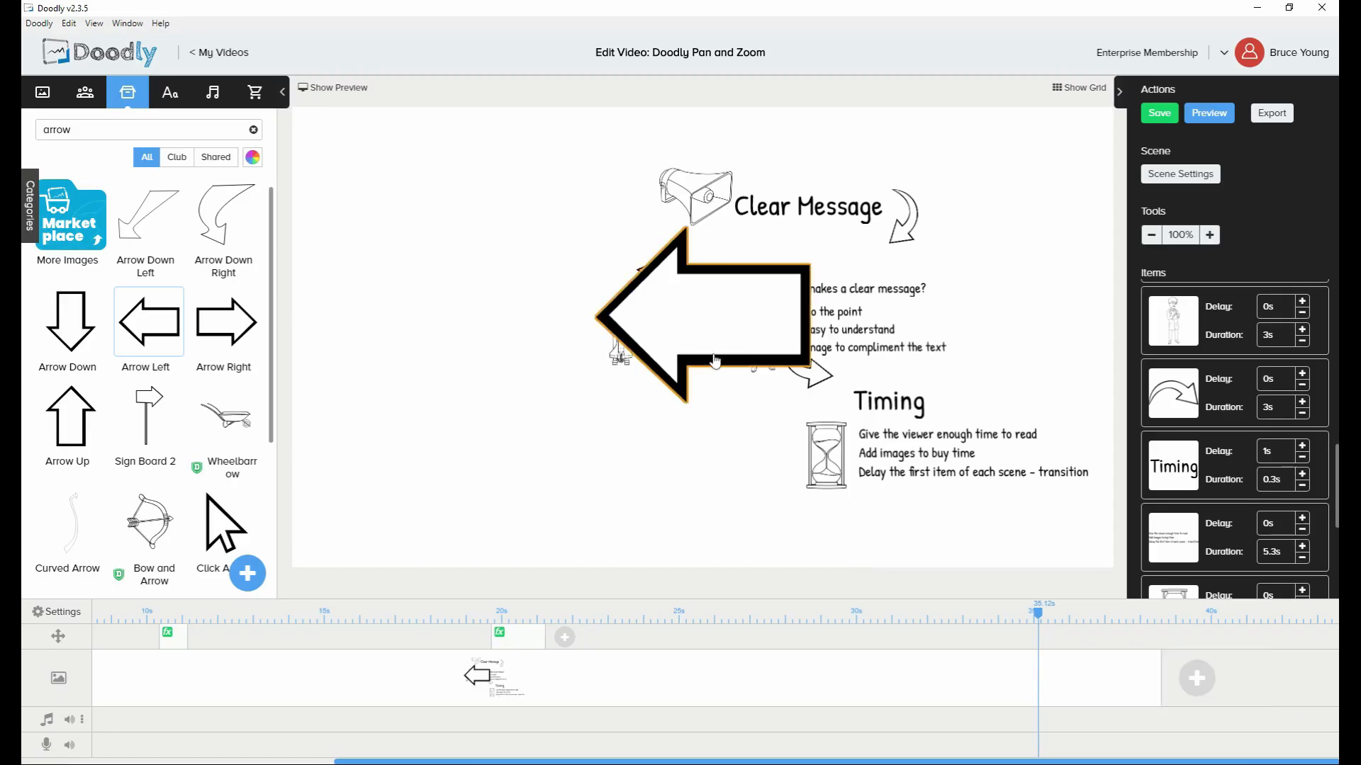
{"action": "left_click_drag", "start_coordinate": [655, 271], "coordinate": [935, 523]}
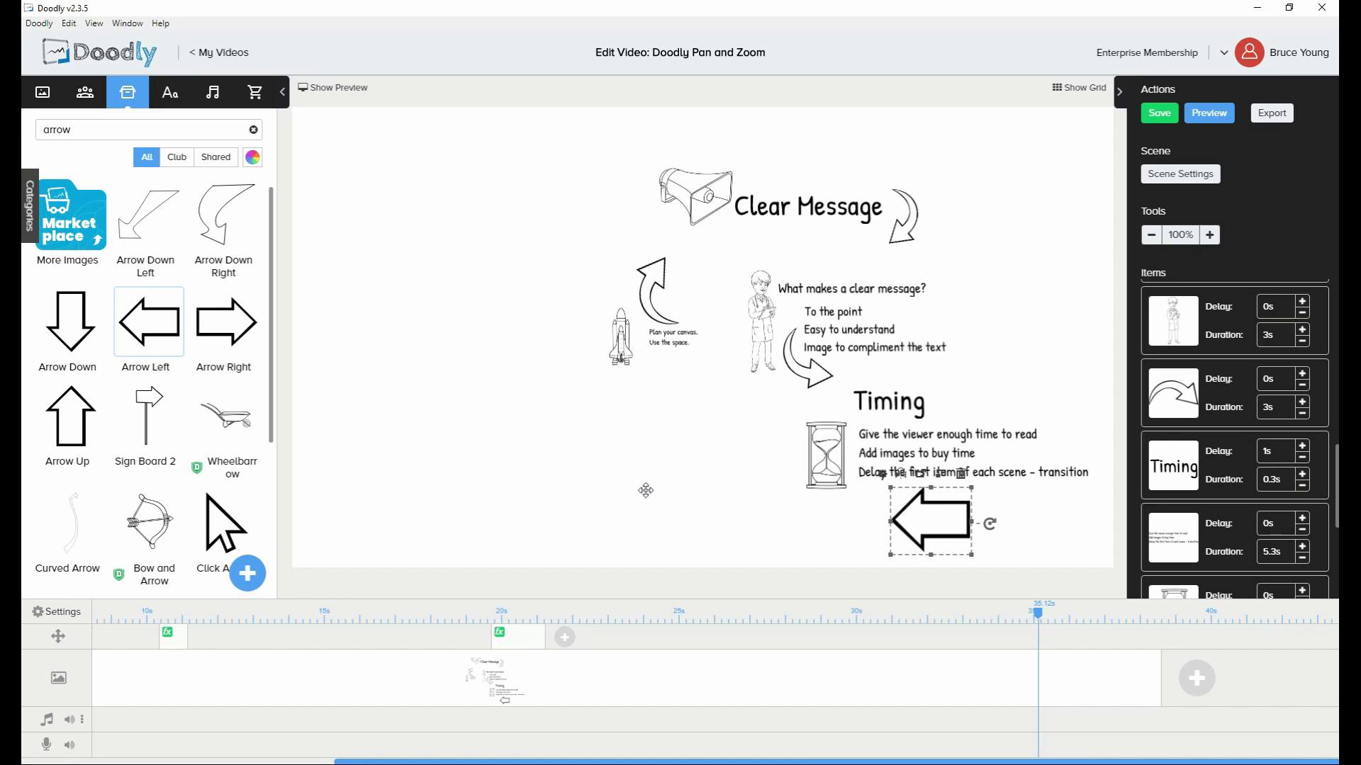
Preview the video again, skipping ahead to check that the straight arrow fits within the Timing frame
{"action": "left_click", "coordinate": [1212, 121]}
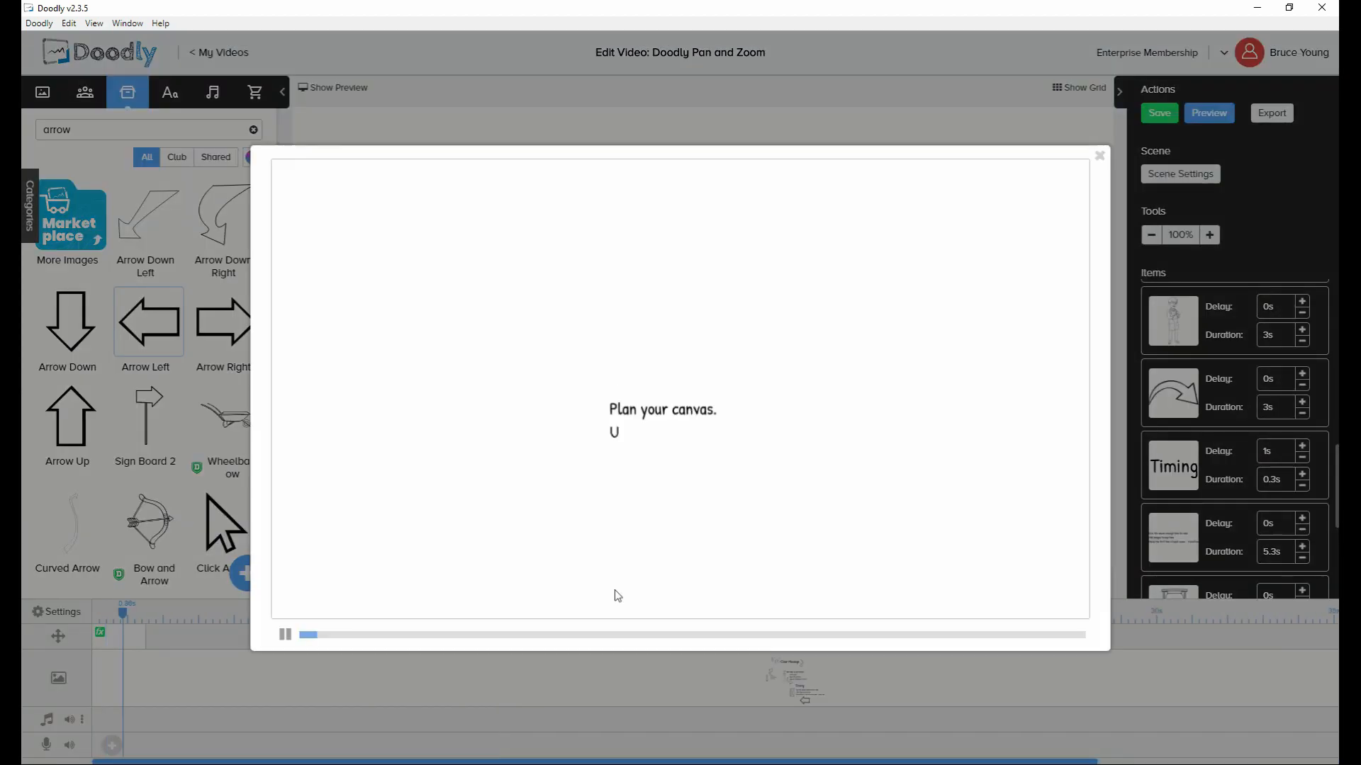
{"action": "left_click", "coordinate": [653, 637]}
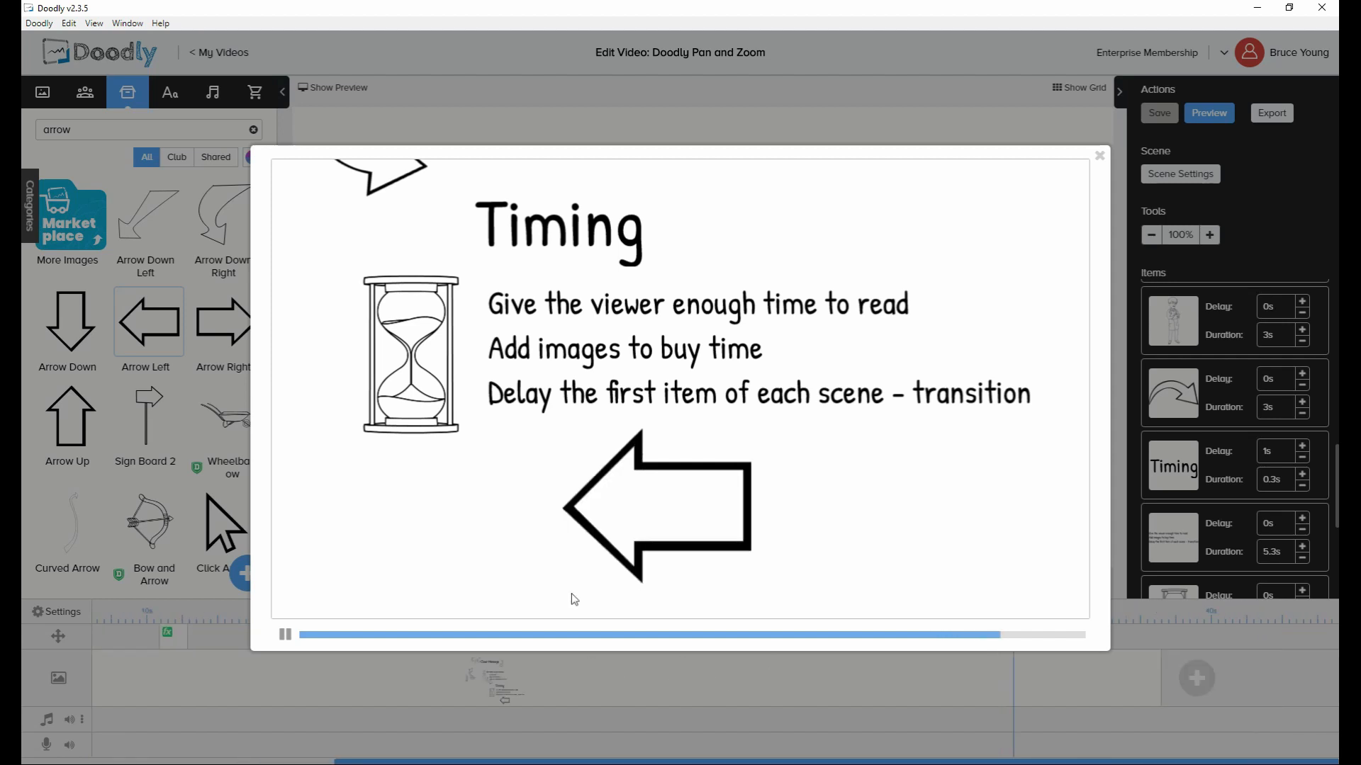
{"action": "left_click", "coordinate": [1099, 156]}
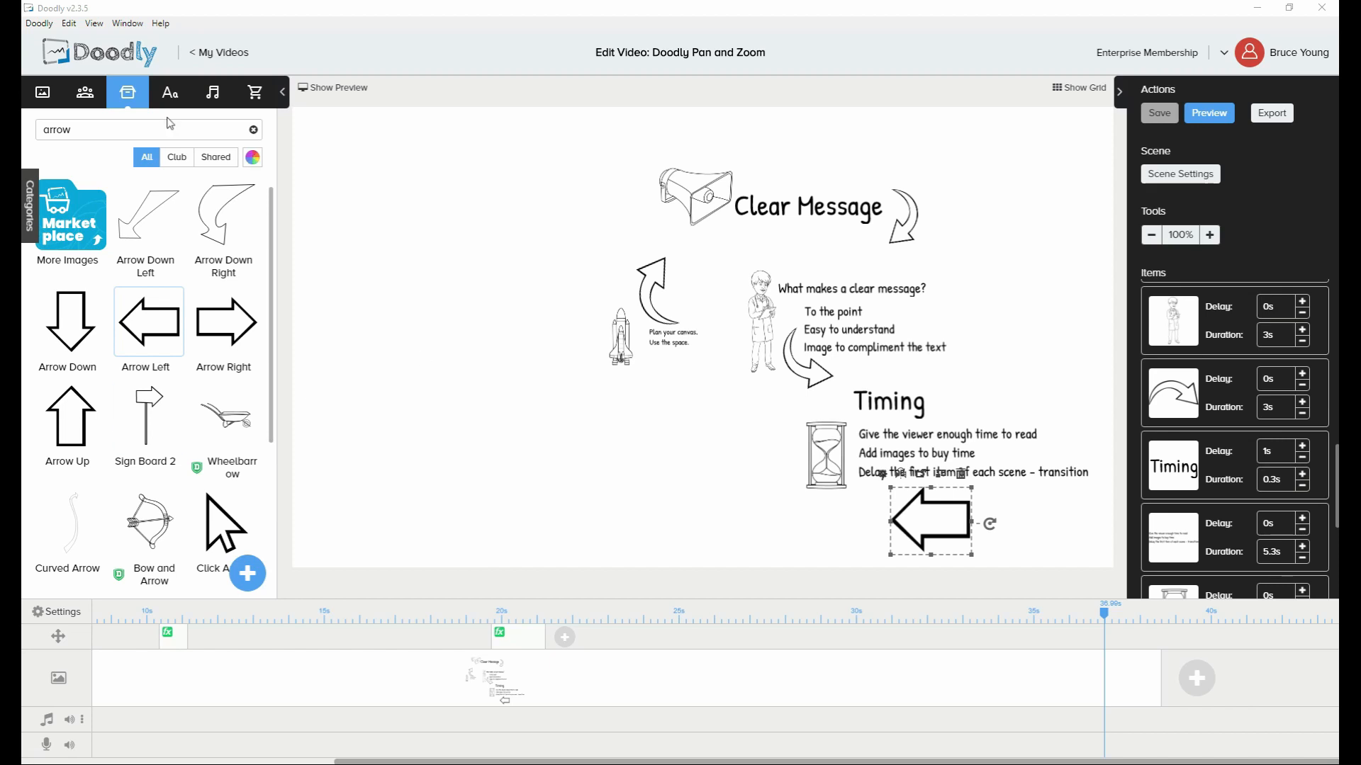
Add the text "Call to action" in Patrick Hand Regular to the empty area left of the hourglass
{"action": "left_click", "coordinate": [170, 92]}
{"action": "left_click", "coordinate": [158, 295]}
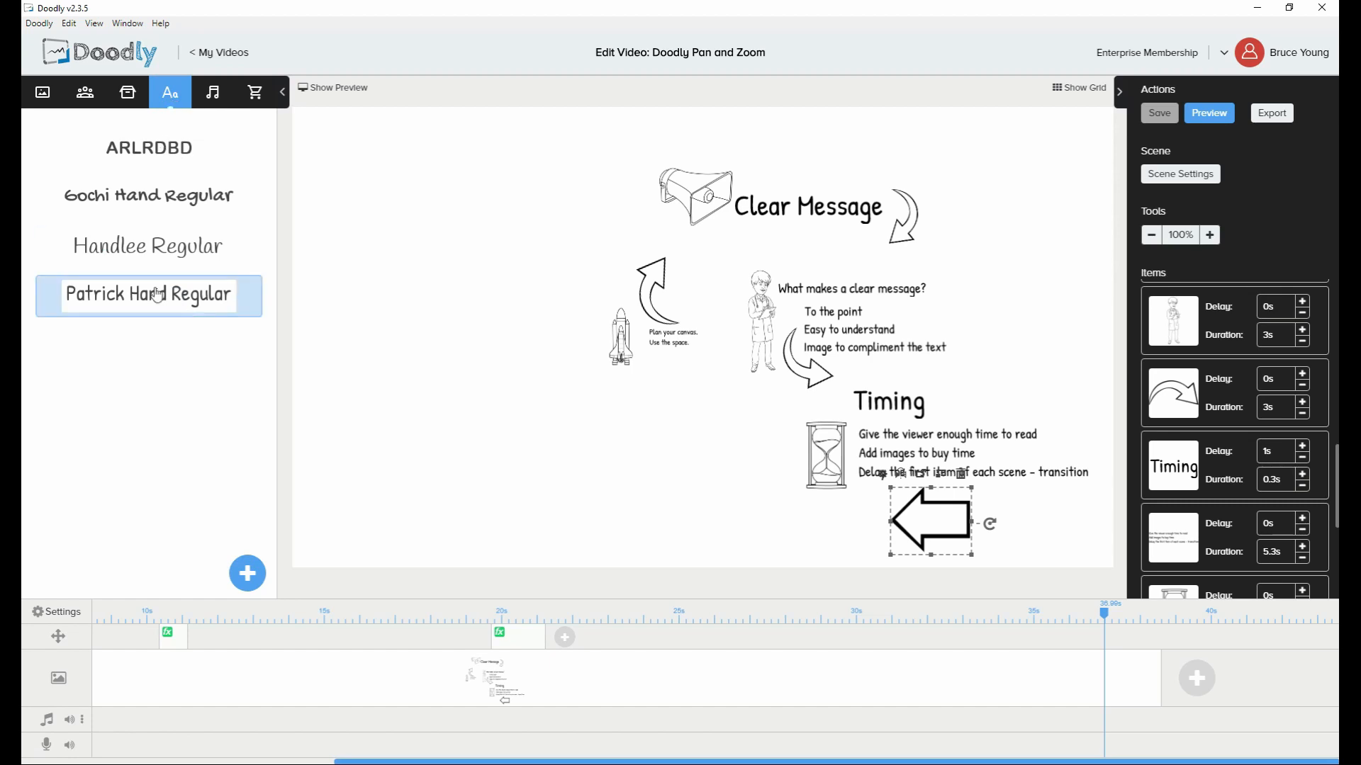
{"action": "left_click_drag", "start_coordinate": [739, 322], "coordinate": [647, 480]}
{"action": "double_click", "coordinate": [647, 479]}
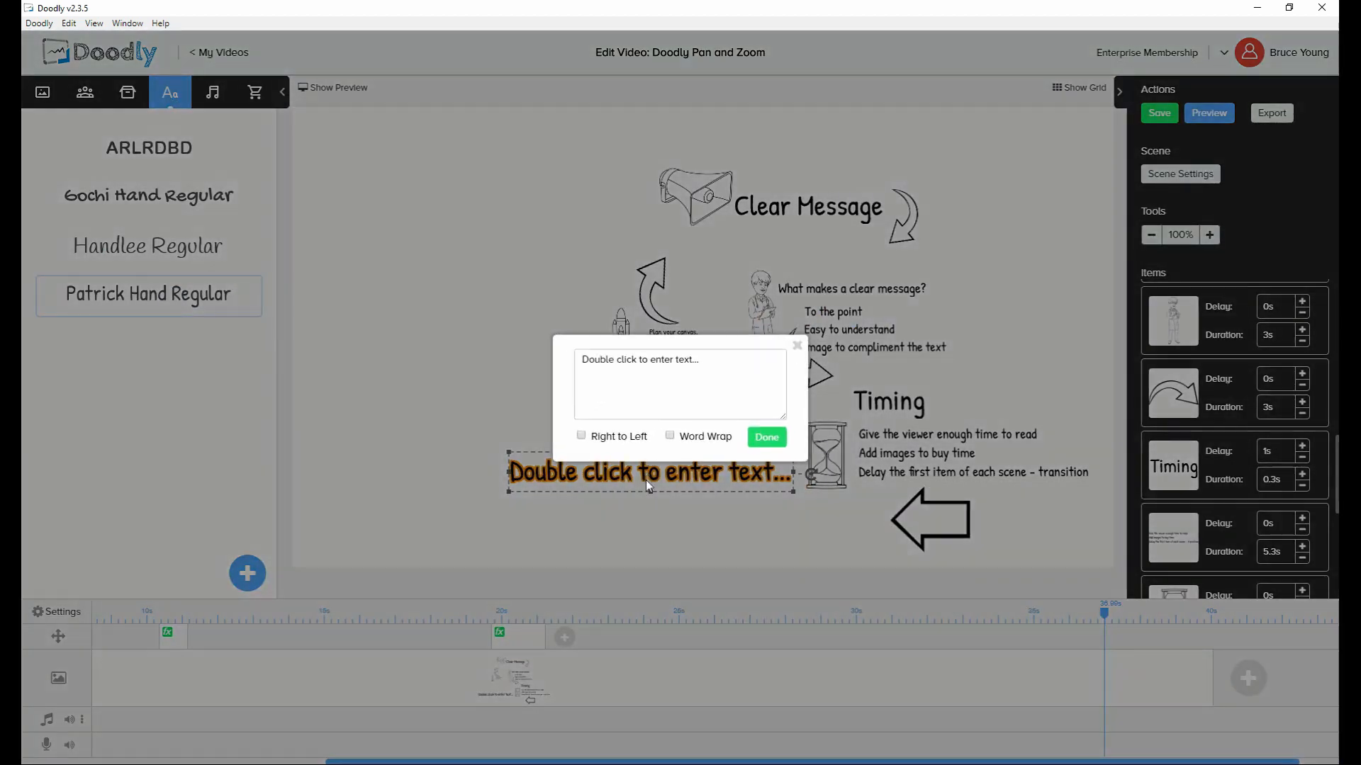
{"action": "left_click_drag", "start_coordinate": [716, 361], "coordinate": [565, 350]}
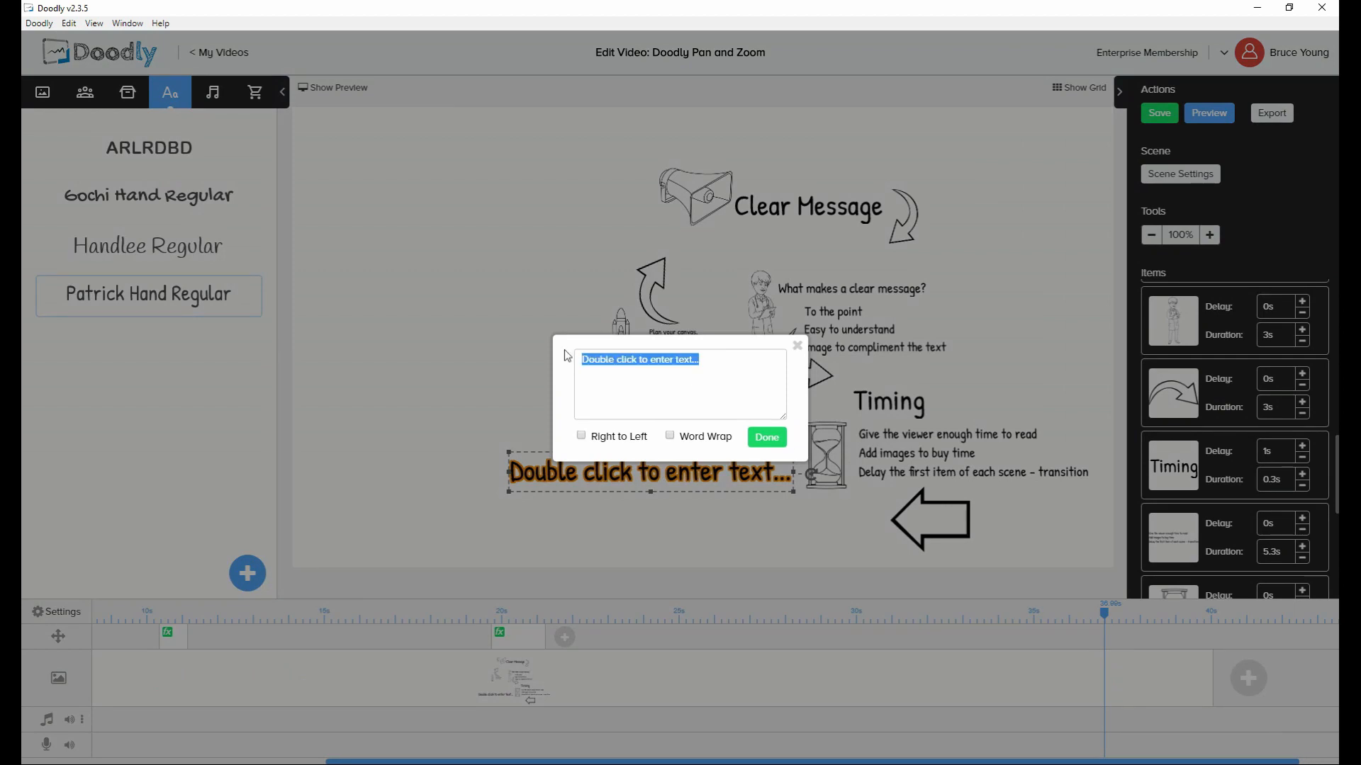
{"action": "type", "text": "Call to action"}
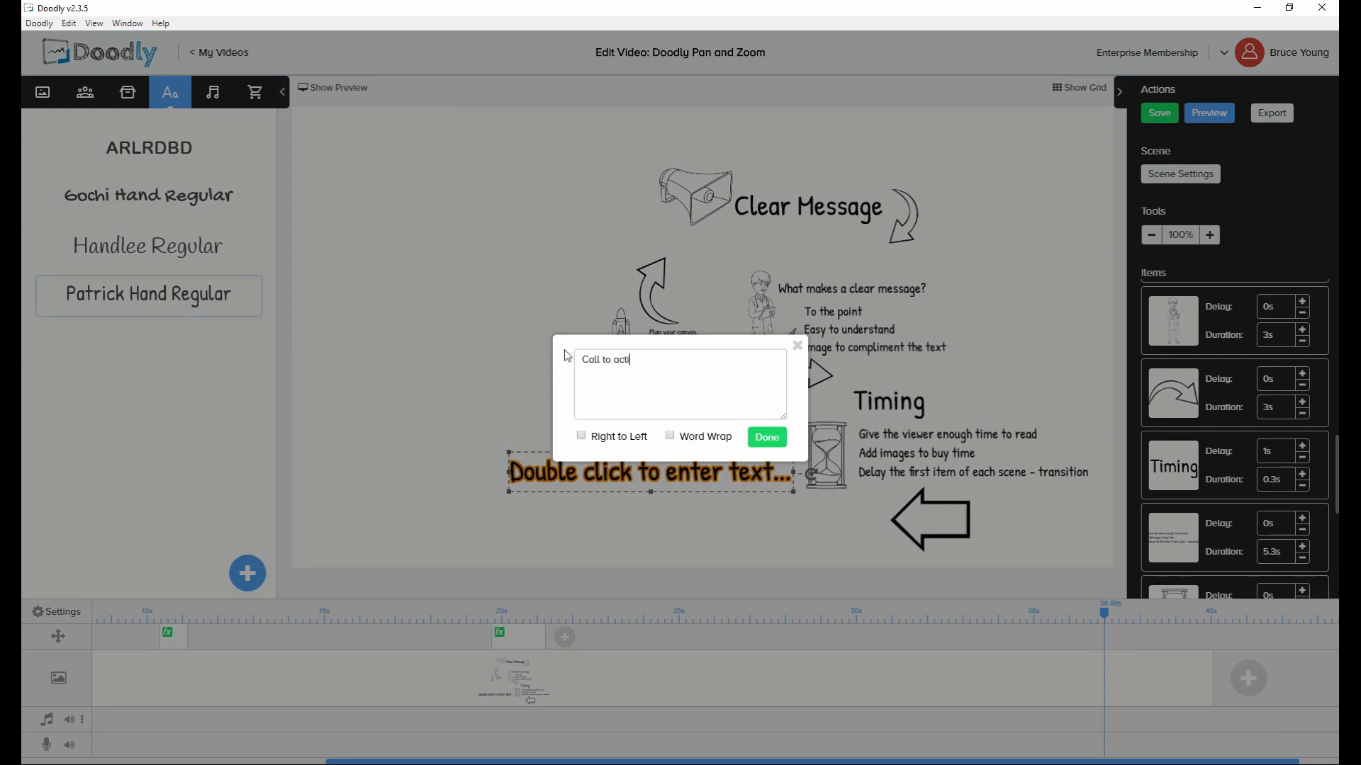
{"action": "left_click", "coordinate": [768, 437]}
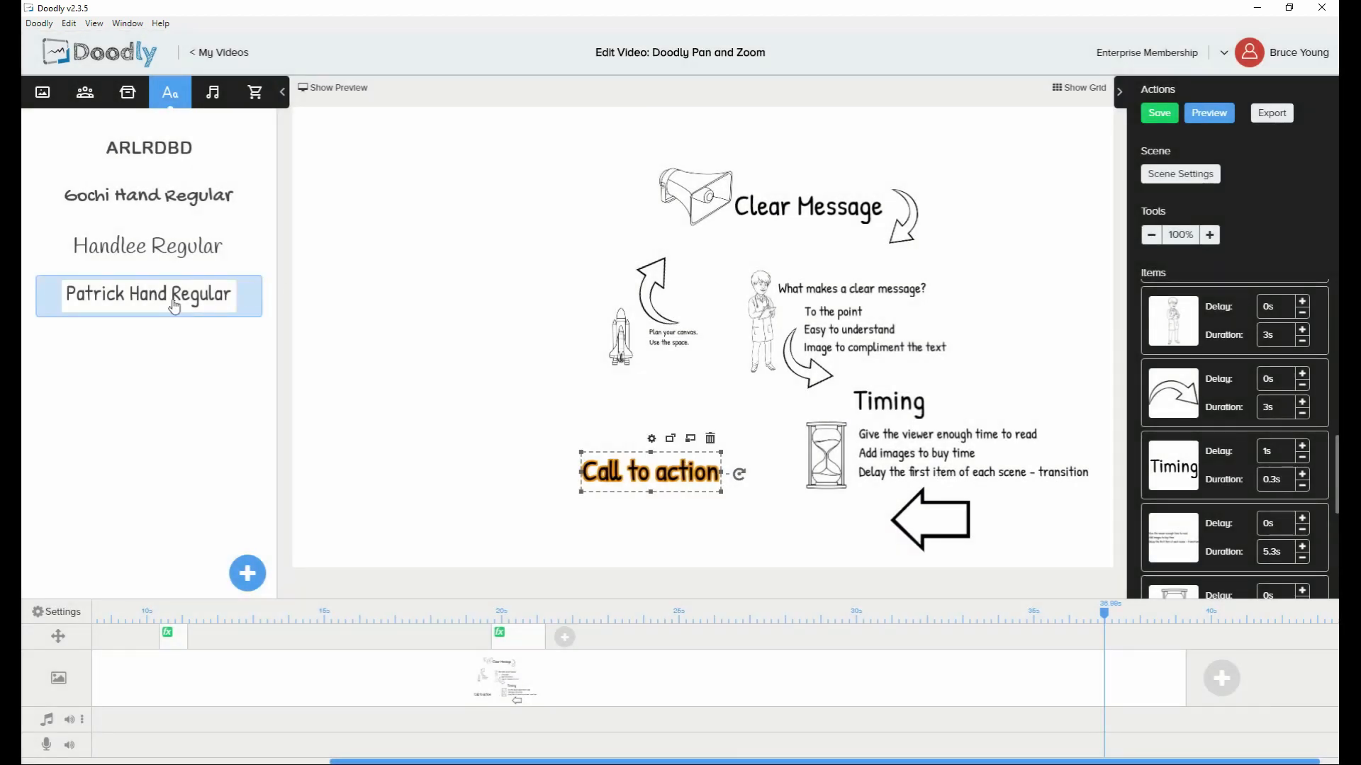
Add a Patrick Hand Regular text under "Call to action" with the lines "Buy something", "Go to a website" and "Make a call"
{"action": "left_click", "coordinate": [174, 306]}
{"action": "left_click_drag", "start_coordinate": [730, 366], "coordinate": [619, 512]}
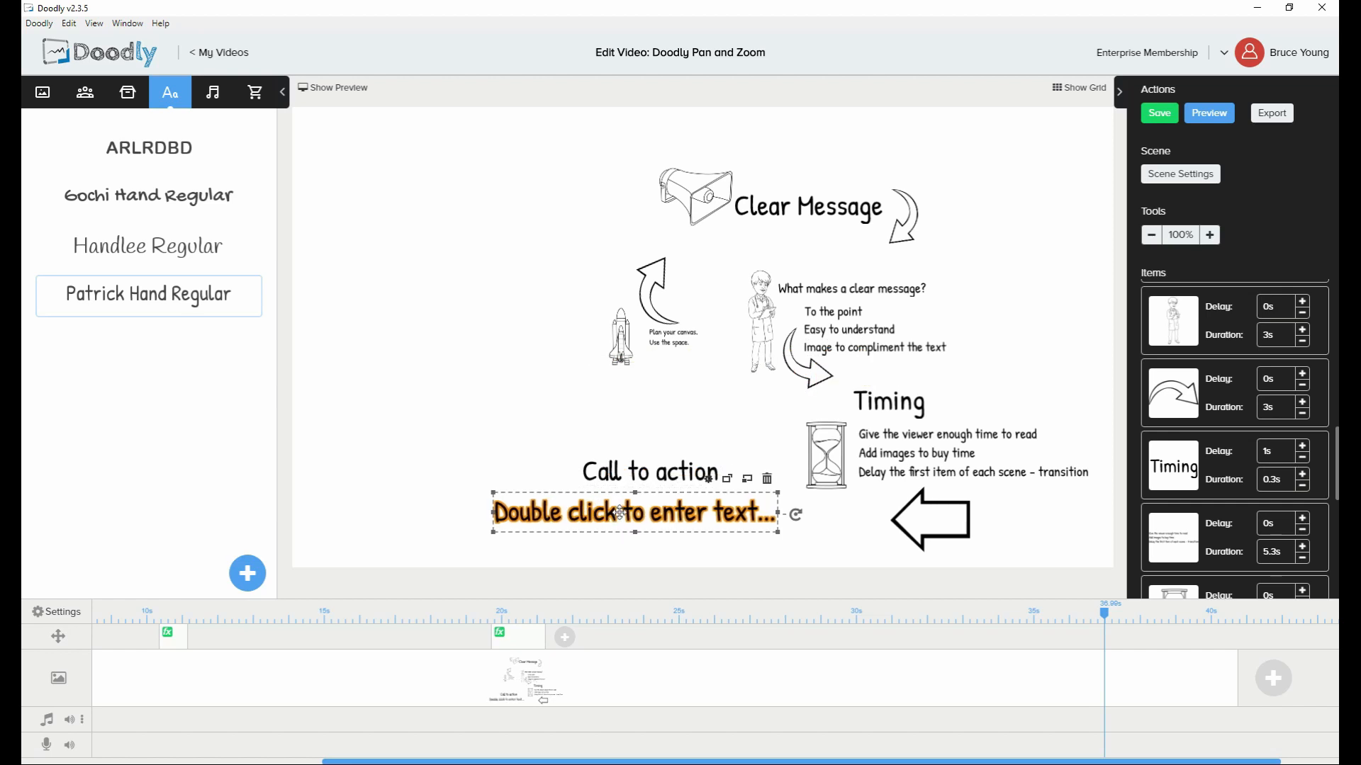
{"action": "double_click", "coordinate": [620, 511]}
{"action": "left_click_drag", "start_coordinate": [738, 366], "coordinate": [540, 363]}
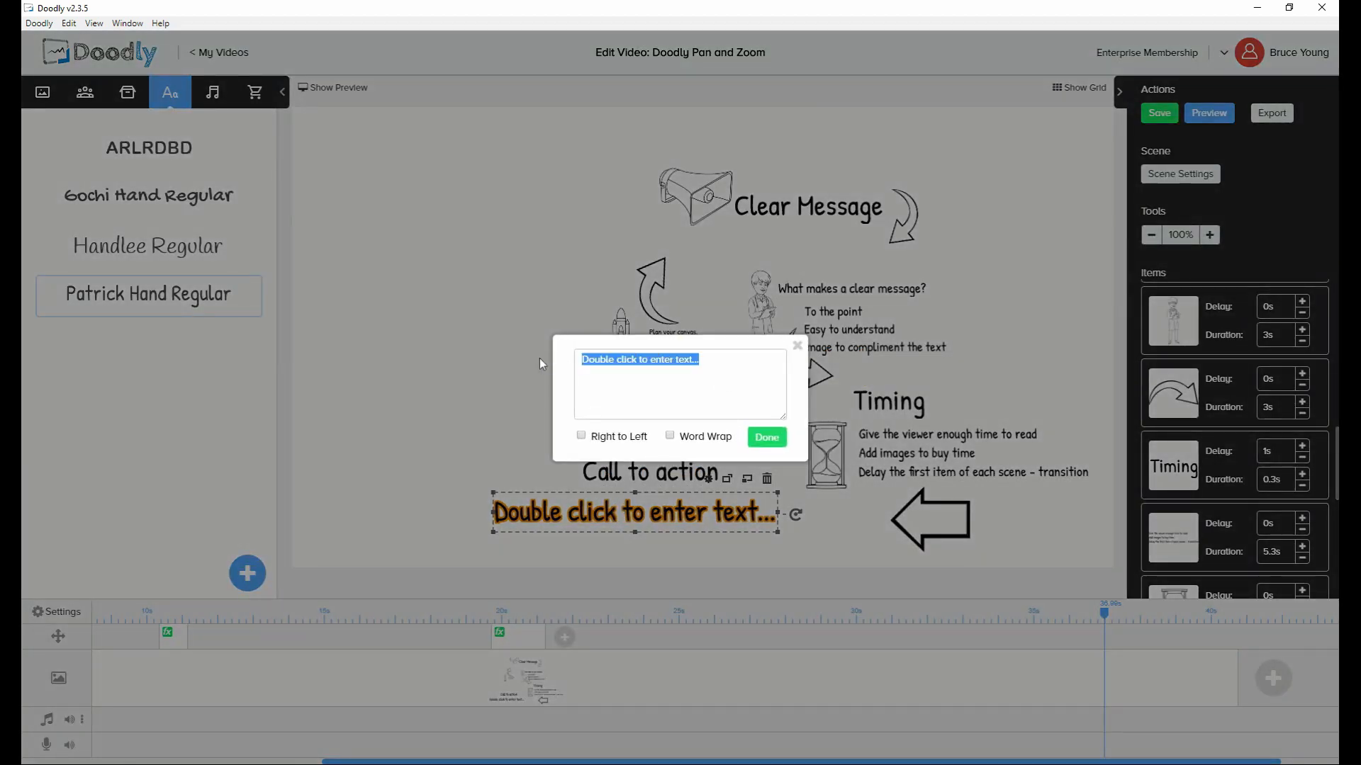
{"action": "type", "text": "Buy "}
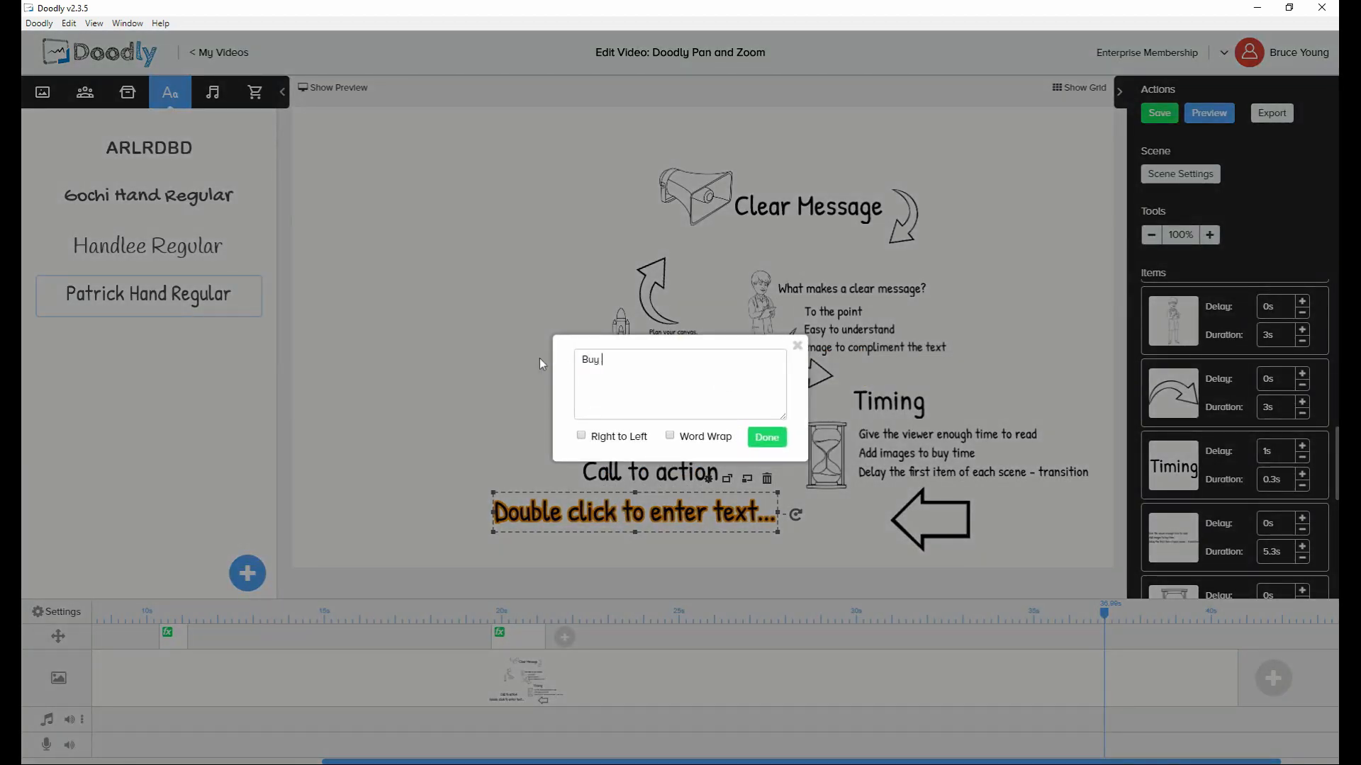
{"action": "type", "text": "something"}
{"action": "key", "text": "Return"}
{"action": "type", "text": "Go to a website"}
{"action": "type", "text": "Make "}
{"action": "type", "text": "a call"}
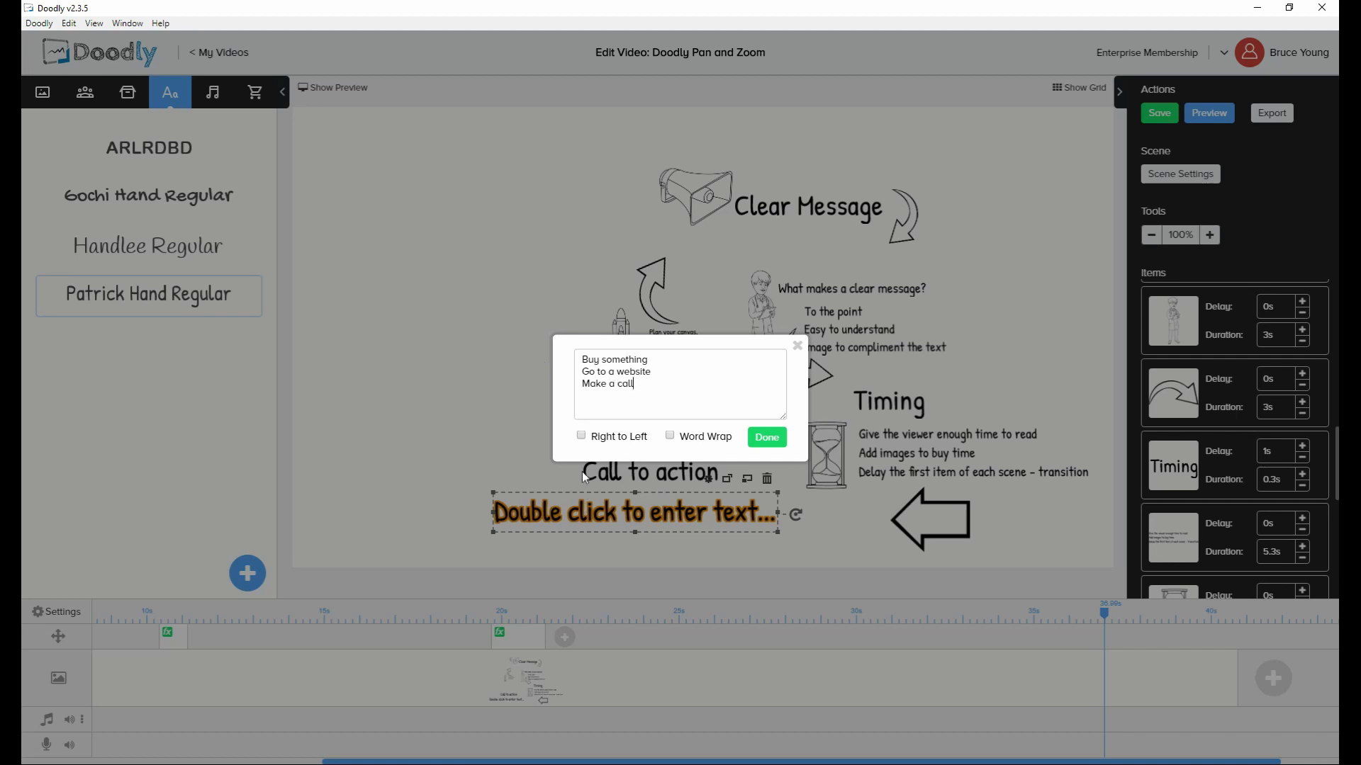
{"action": "left_click", "coordinate": [762, 439]}
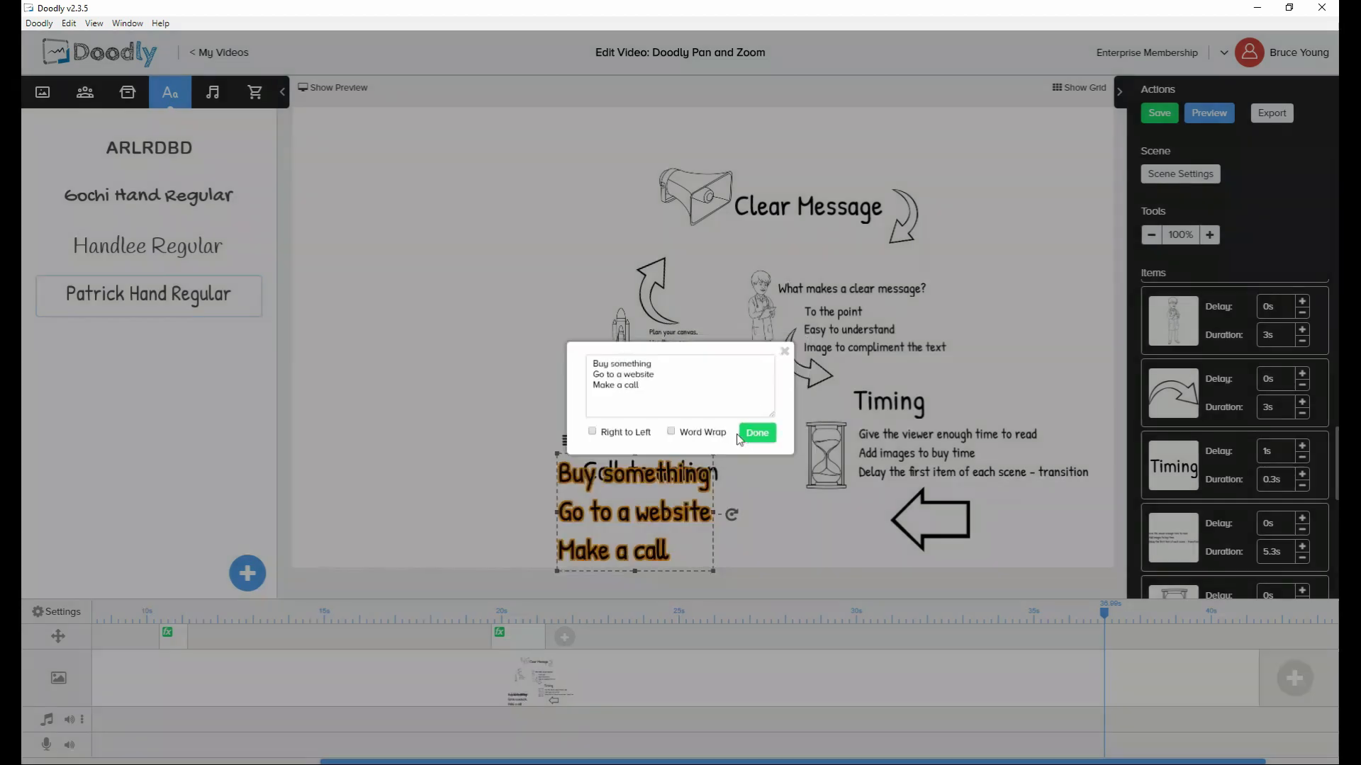
Shrink the three-line list and arrange it directly beneath the "Call to action" heading, with both placed below the rocket
{"action": "left_click_drag", "start_coordinate": [612, 492], "coordinate": [875, 451]}
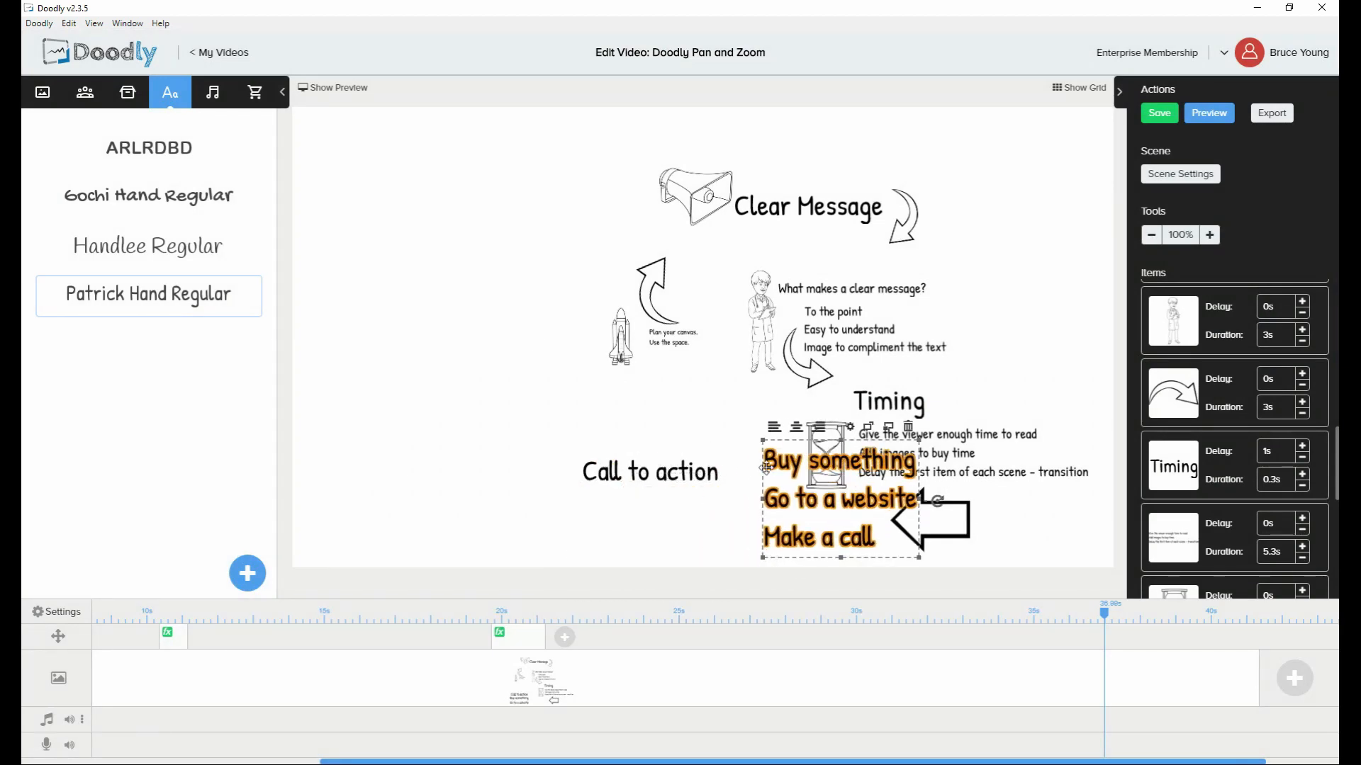
{"action": "left_click_drag", "start_coordinate": [652, 476], "coordinate": [557, 414]}
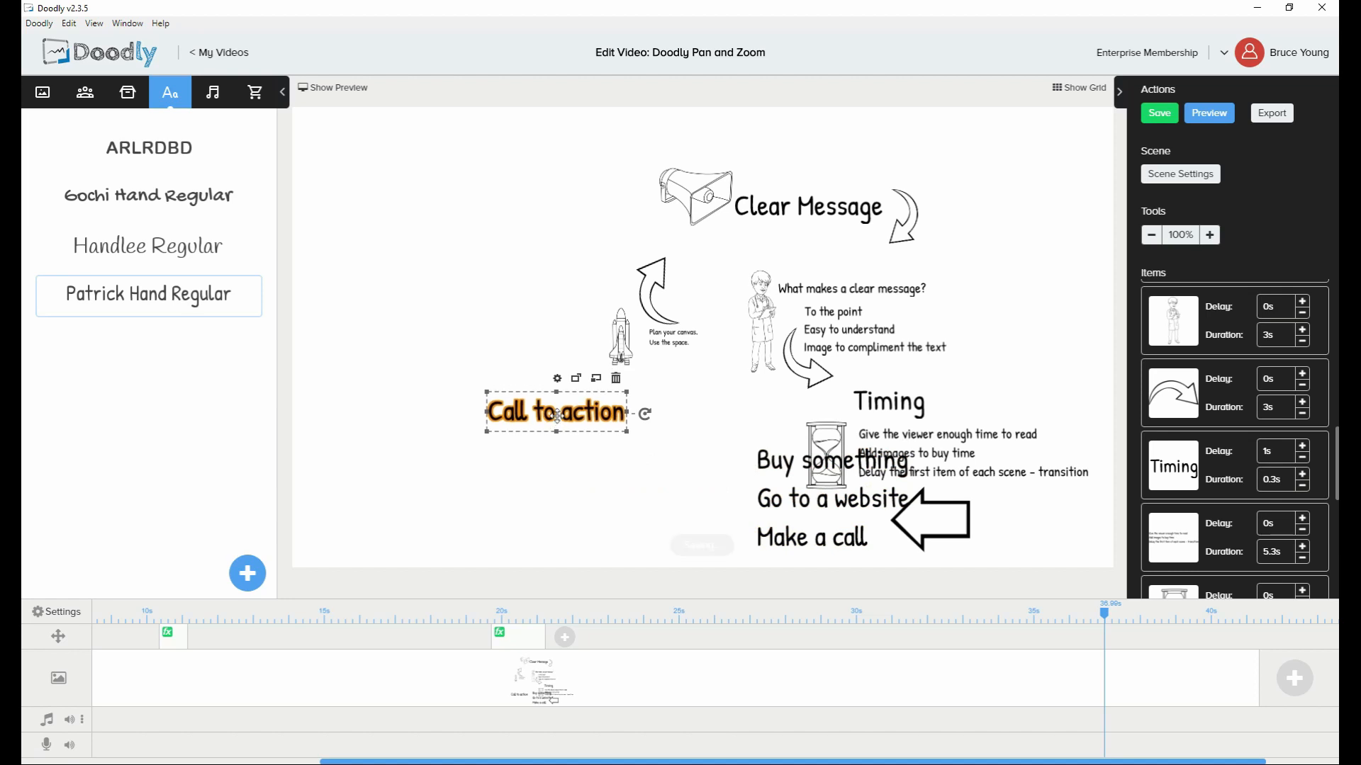
{"action": "left_click_drag", "start_coordinate": [772, 509], "coordinate": [545, 496]}
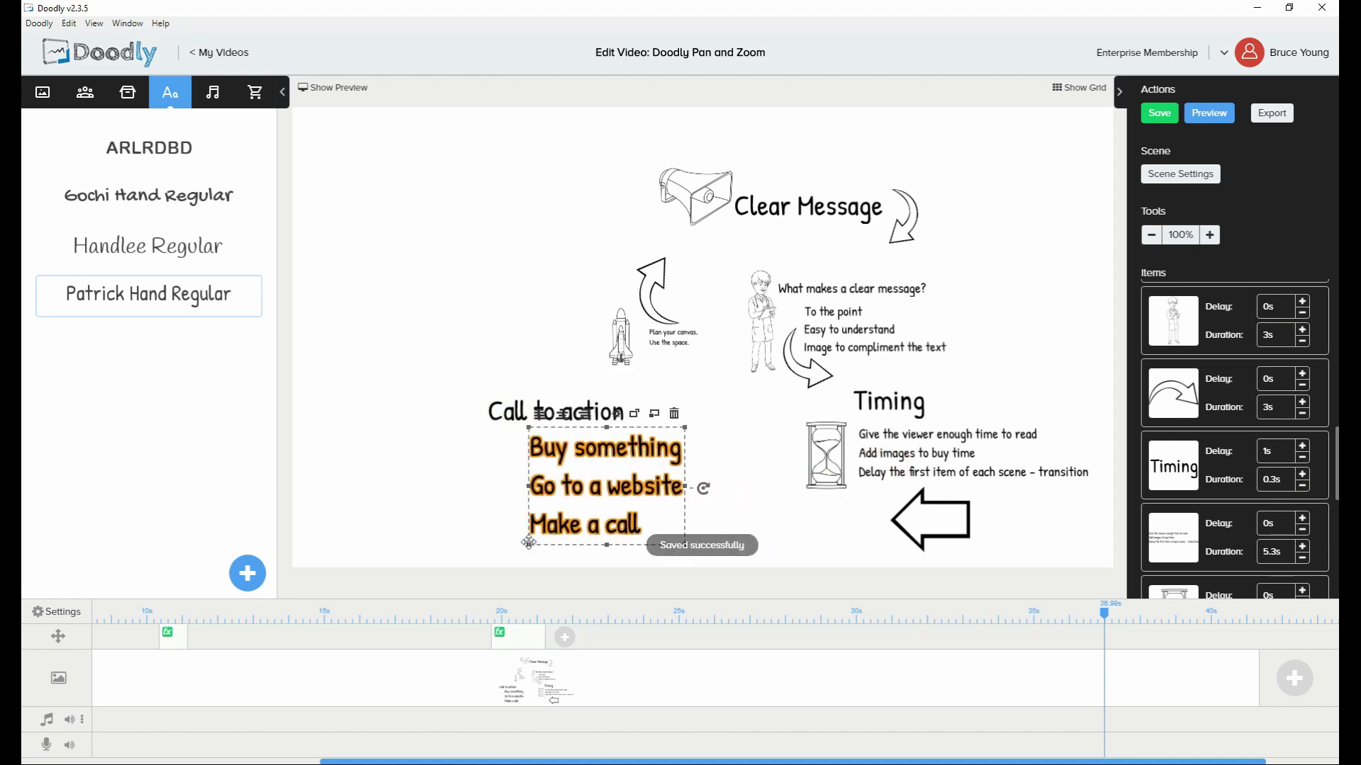
{"action": "left_click_drag", "start_coordinate": [529, 544], "coordinate": [575, 510]}
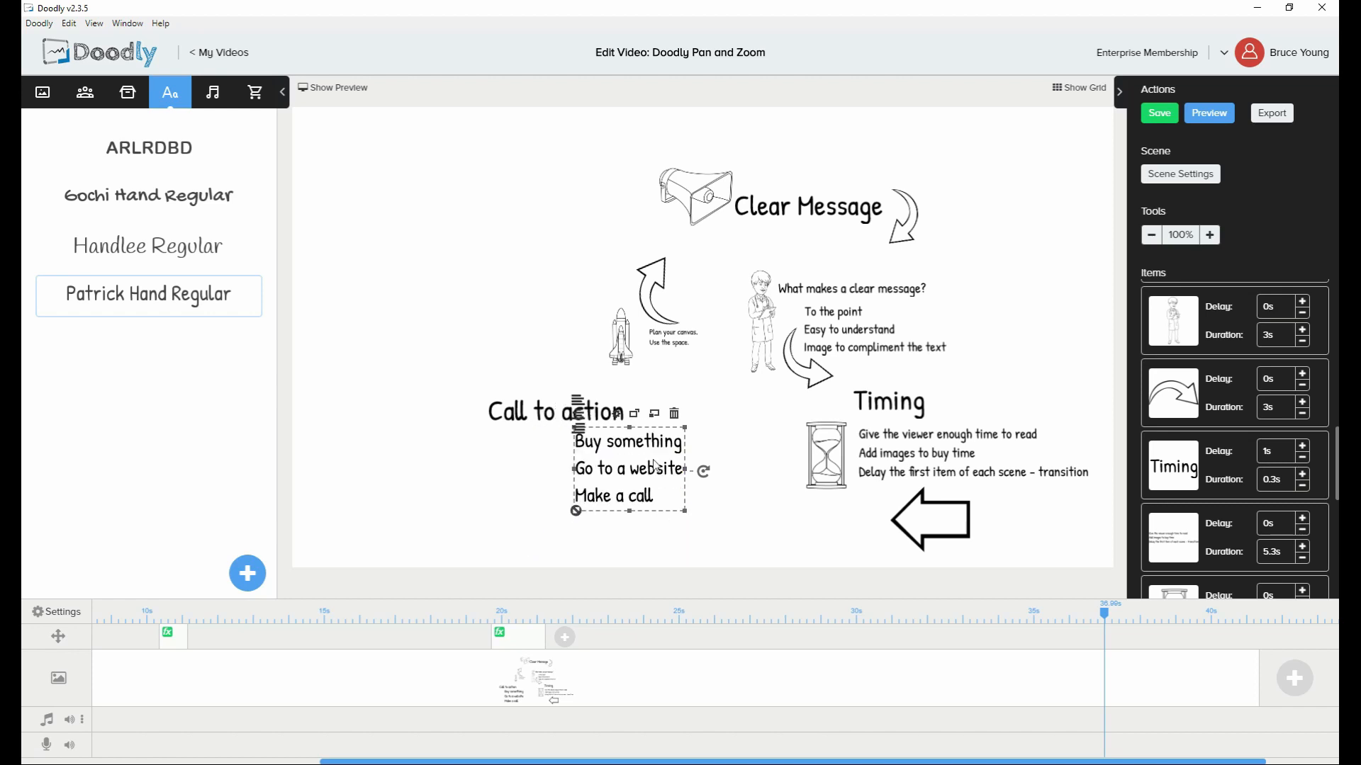
{"action": "left_click_drag", "start_coordinate": [630, 468], "coordinate": [584, 489]}
{"action": "left_click", "coordinate": [581, 424]}
{"action": "left_click_drag", "start_coordinate": [594, 425], "coordinate": [619, 431]}
{"action": "left_click_drag", "start_coordinate": [586, 490], "coordinate": [606, 496]}
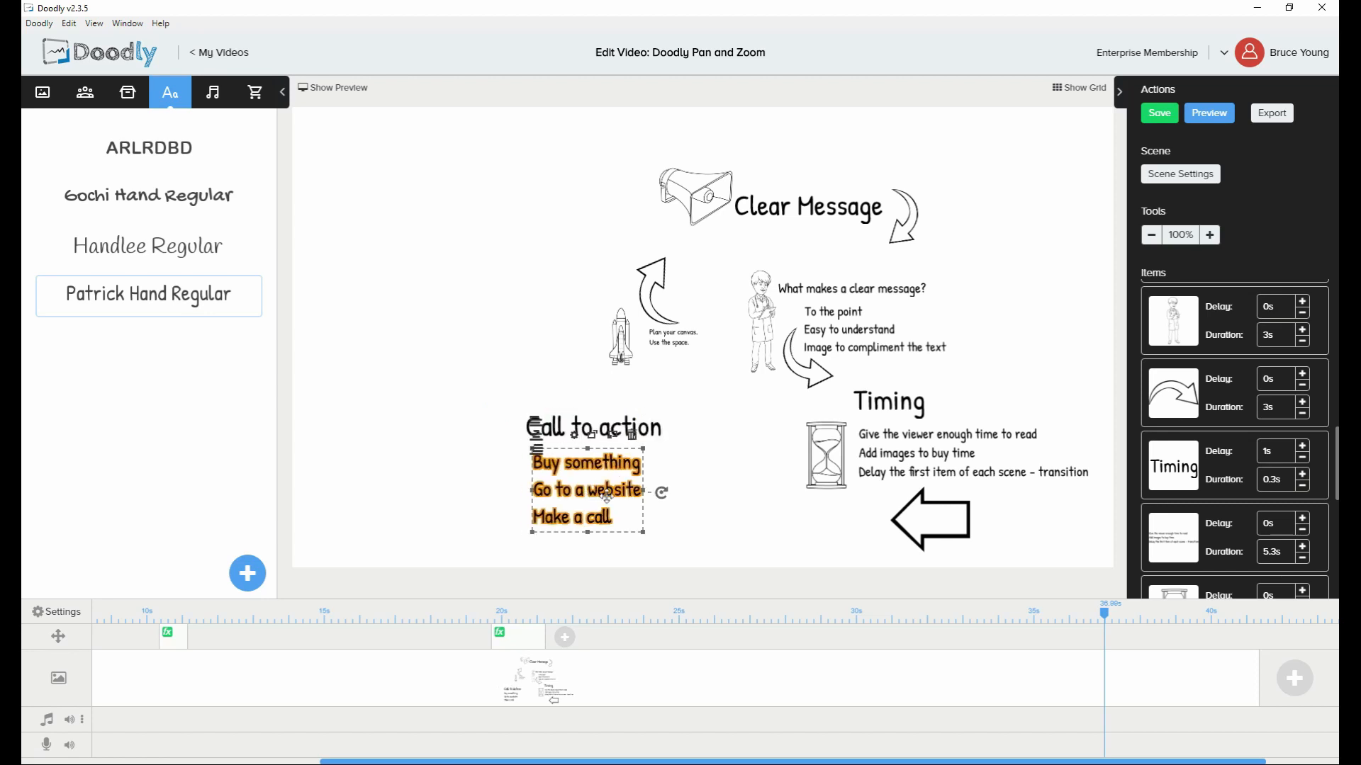
Search the characters for "mega" and place Camila As Coach beside the Call to action text
{"action": "left_click", "coordinate": [91, 100]}
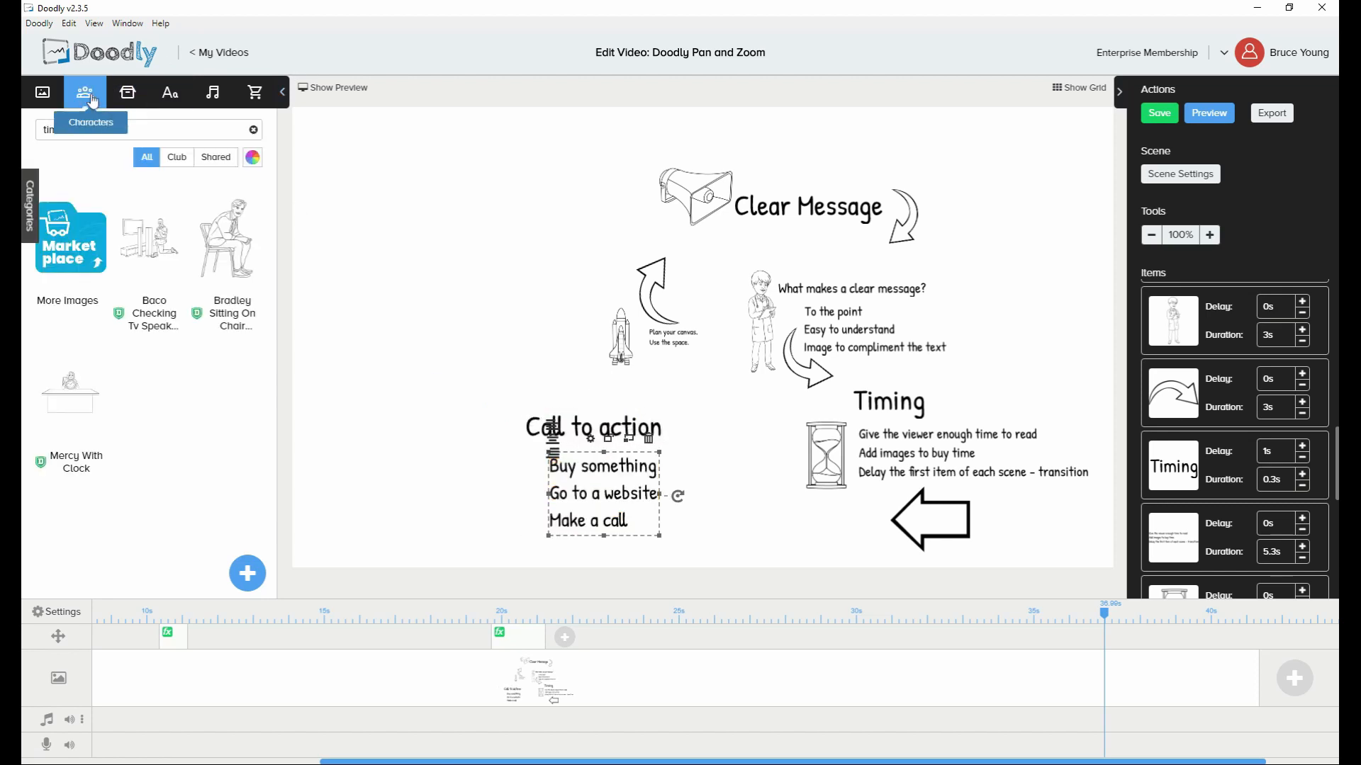
{"action": "left_click", "coordinate": [253, 130]}
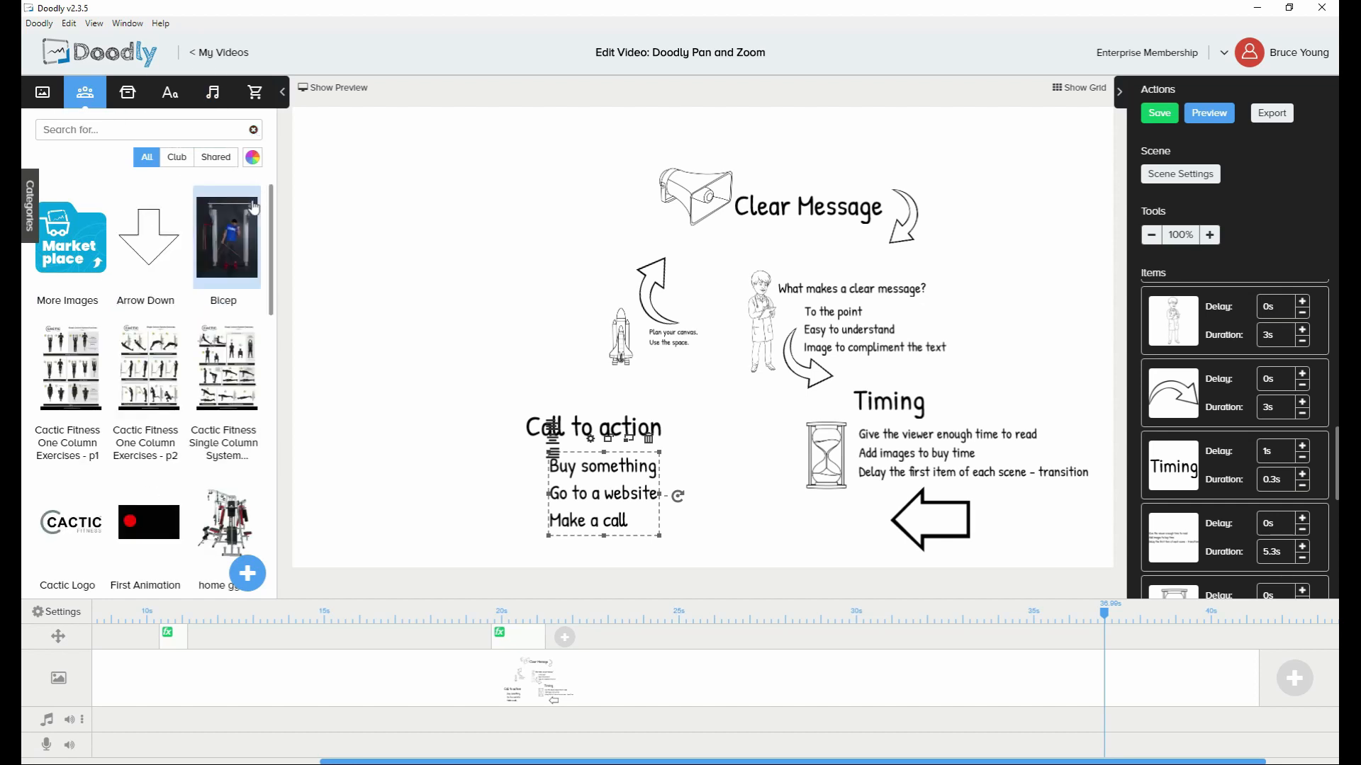
{"action": "type", "text": "mega"}
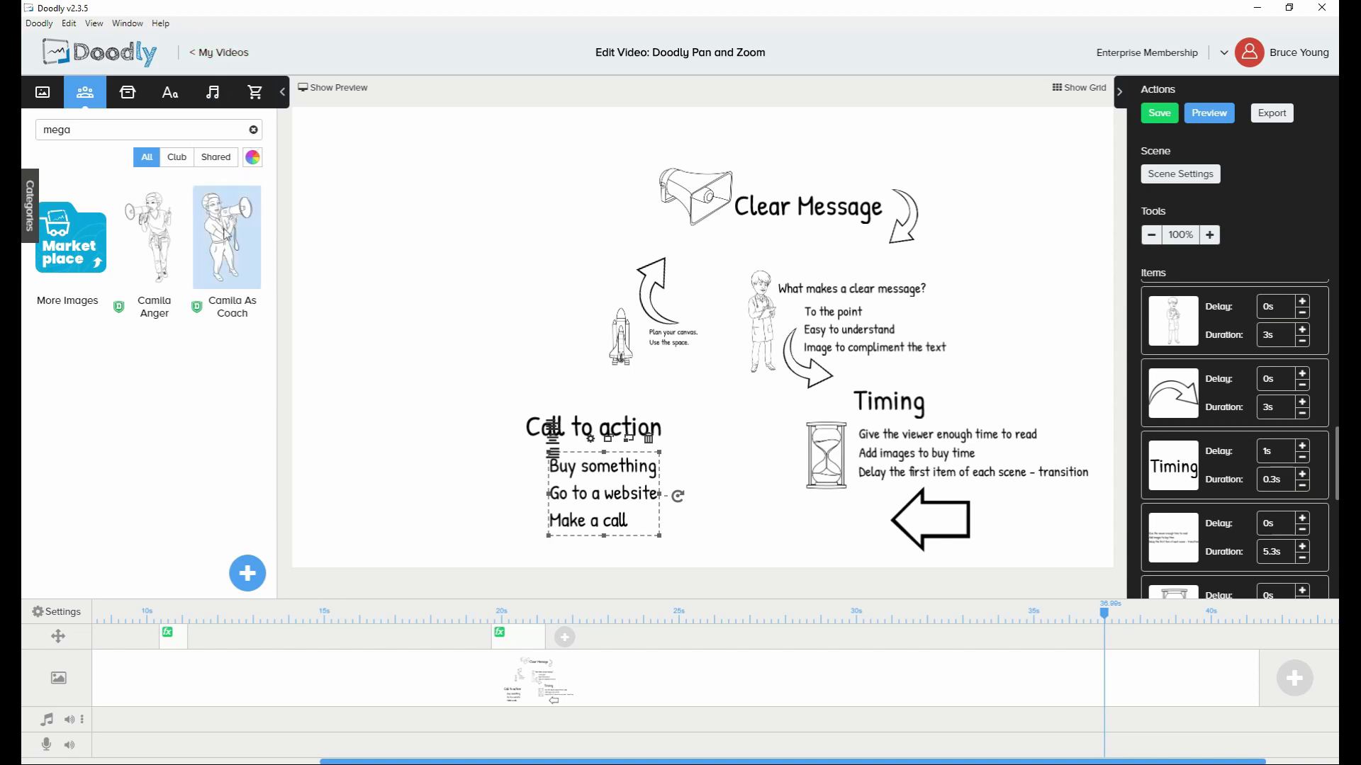
{"action": "left_click_drag", "start_coordinate": [223, 234], "coordinate": [468, 443]}
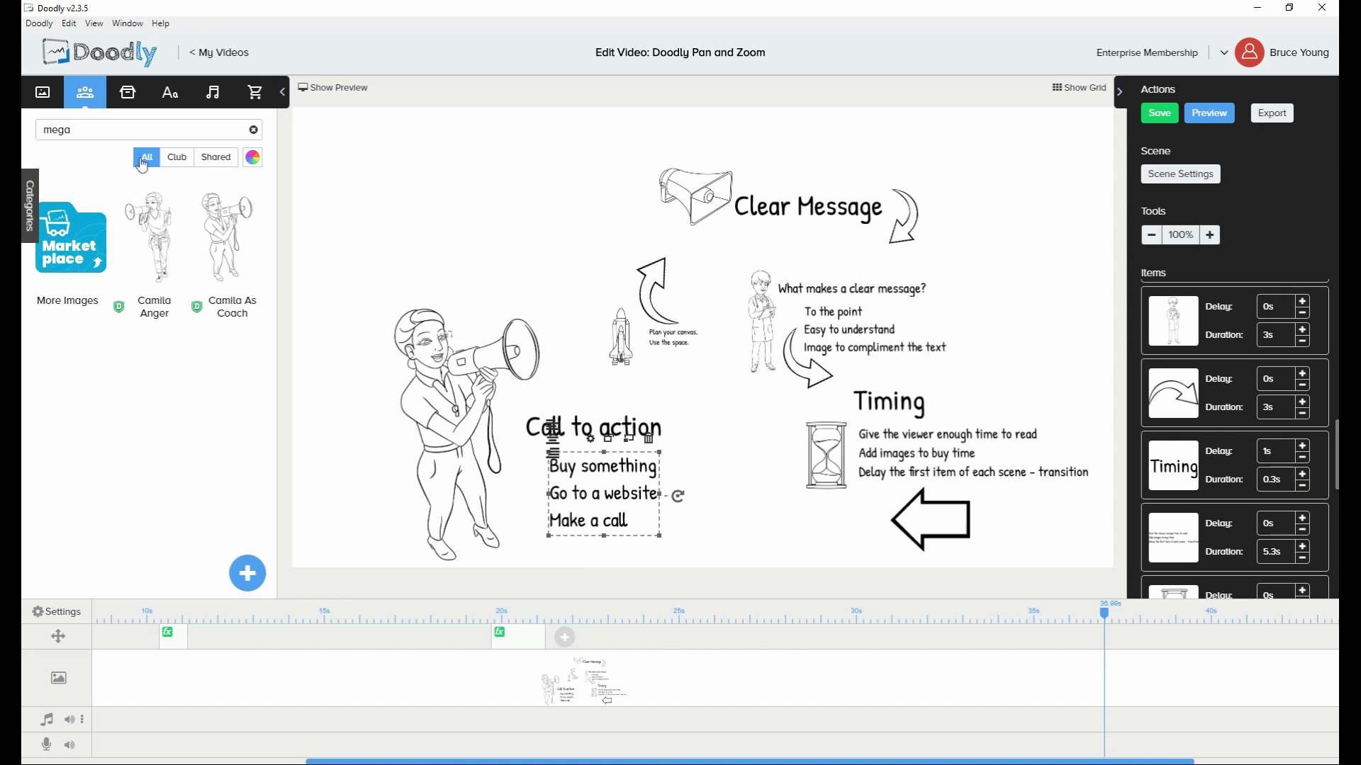
Search the characters for "camila" and browse the available poses
{"action": "double_click", "coordinate": [91, 132]}
{"action": "type", "text": "camilla"}
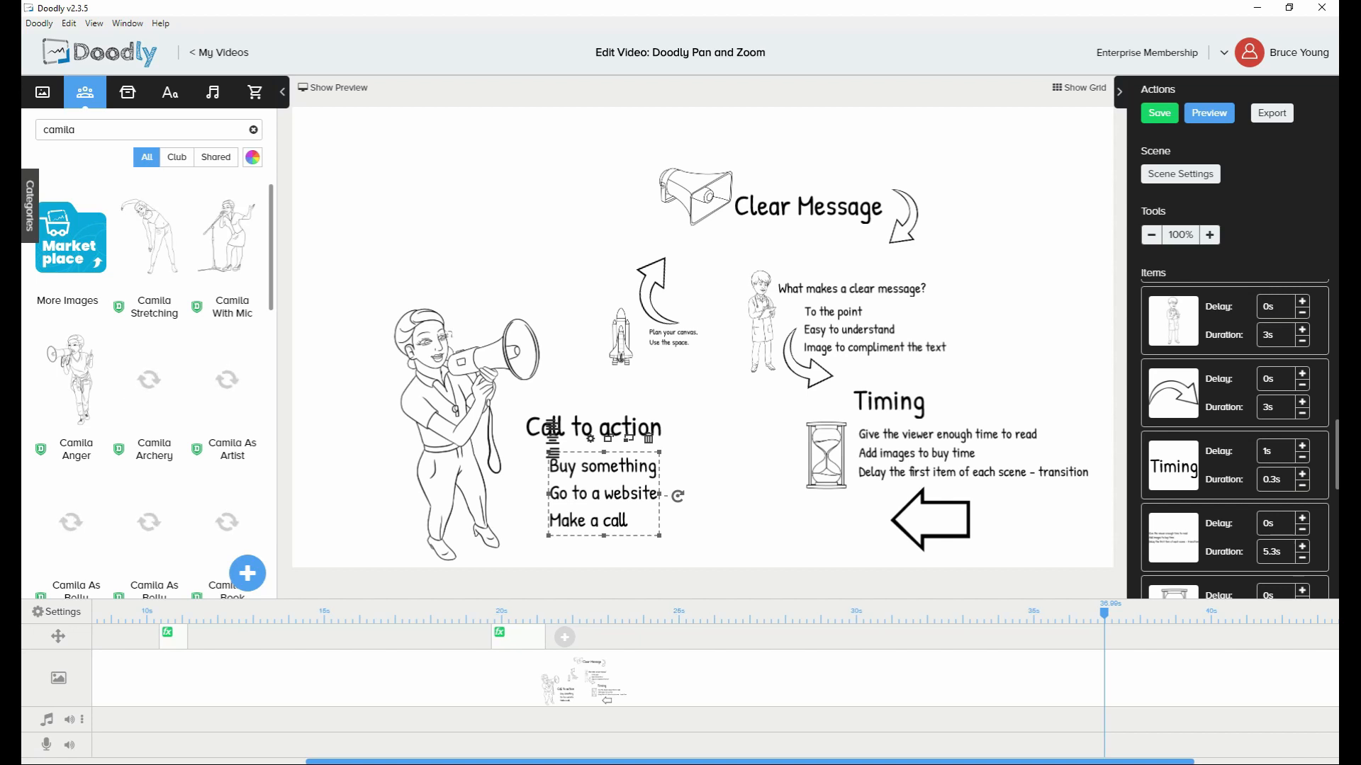
{"action": "scroll", "coordinate": [199, 279], "scroll_direction": "down", "scroll_amount": 5}
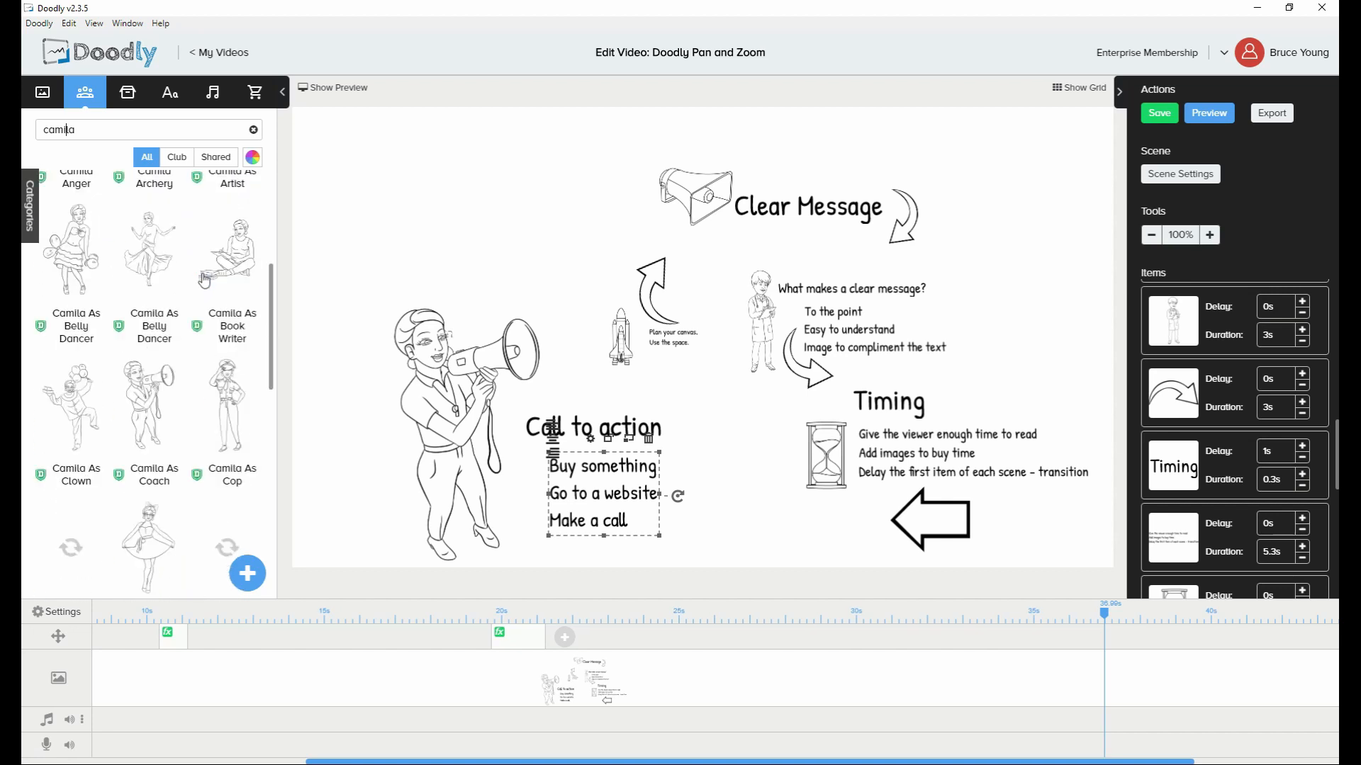
{"action": "scroll", "coordinate": [198, 278], "scroll_direction": "down", "scroll_amount": 3}
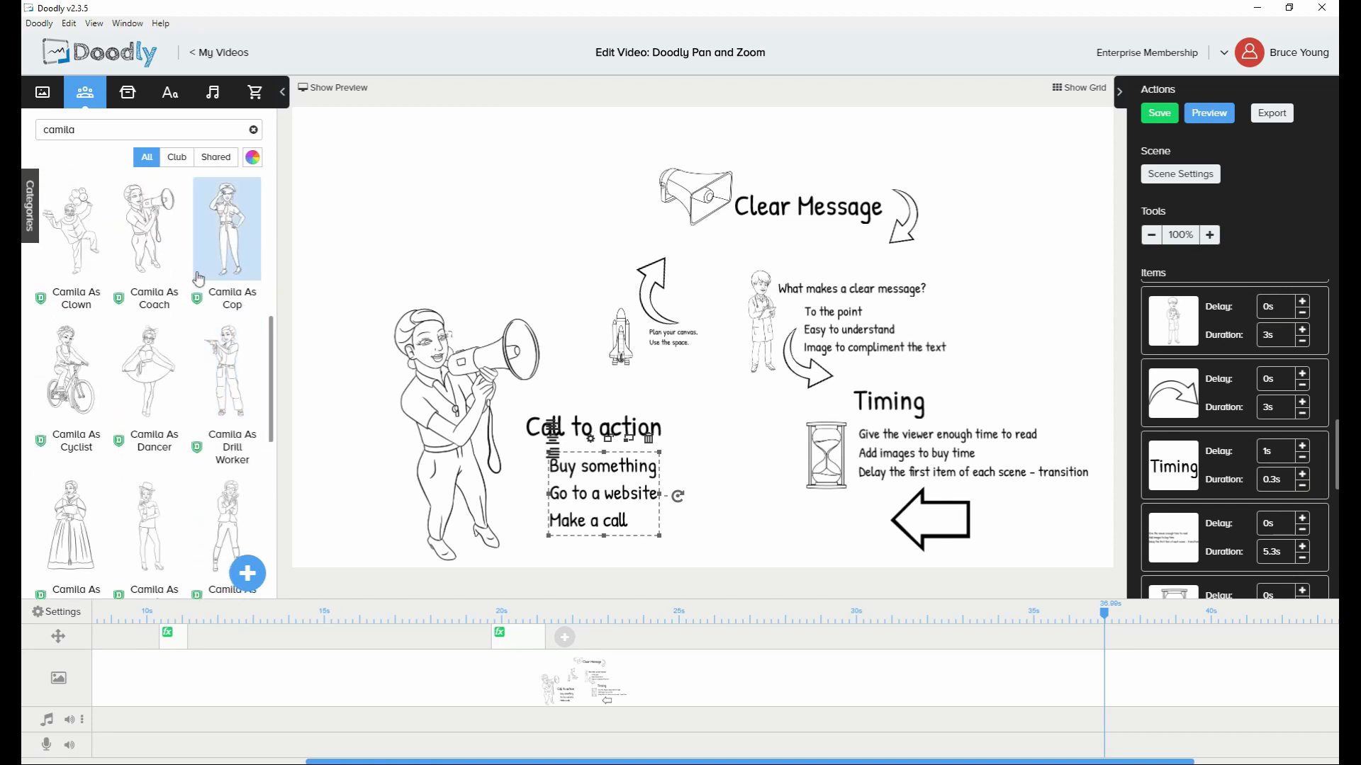
{"action": "scroll", "coordinate": [199, 280], "scroll_direction": "down", "scroll_amount": 2}
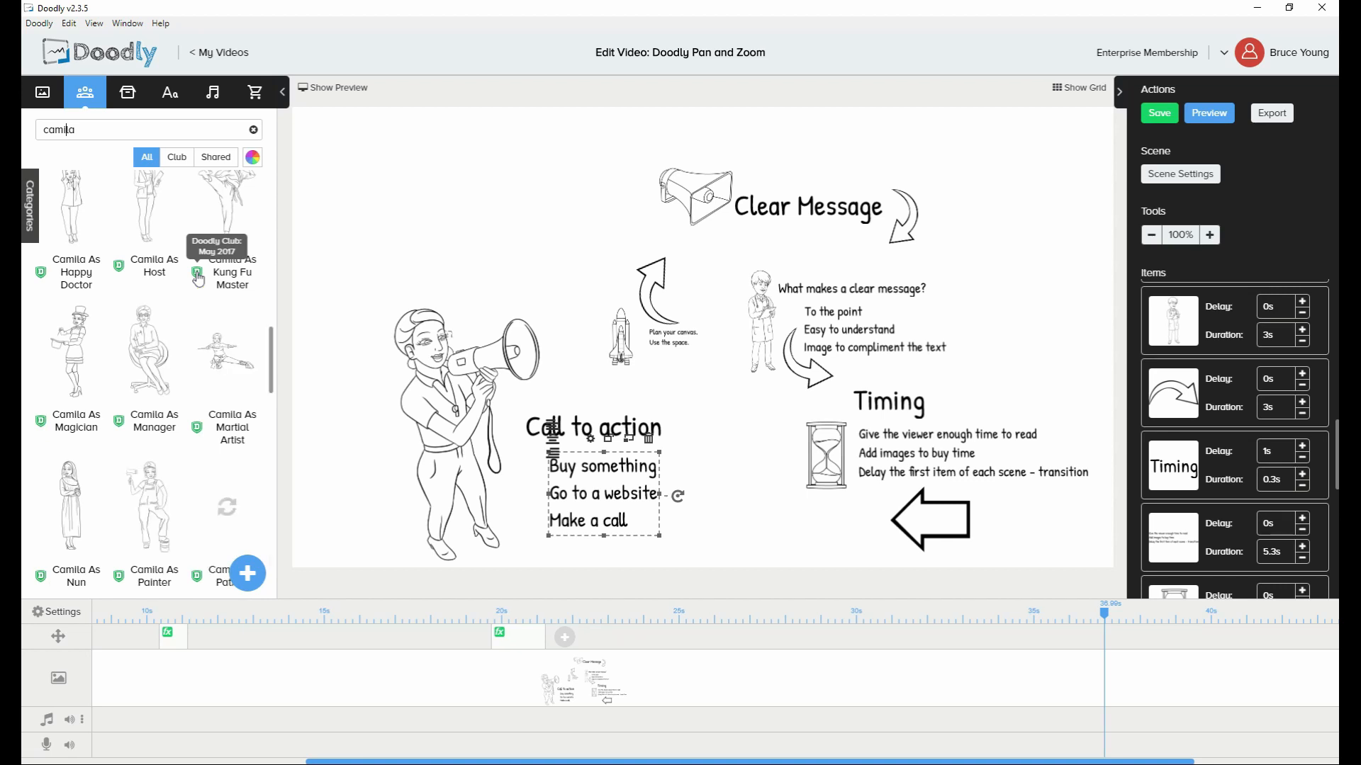
{"action": "scroll", "coordinate": [198, 279], "scroll_direction": "down", "scroll_amount": 5}
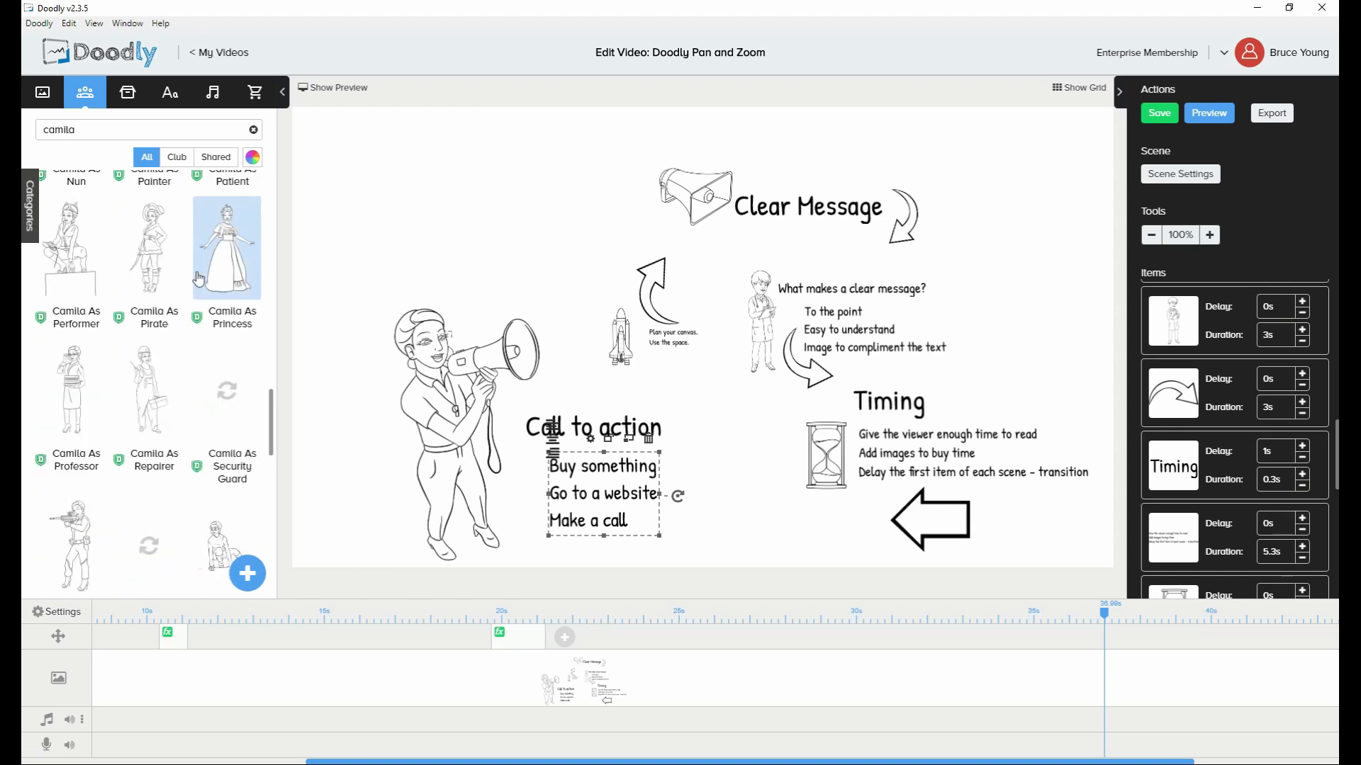
{"action": "scroll", "coordinate": [198, 278], "scroll_direction": "down", "scroll_amount": 10}
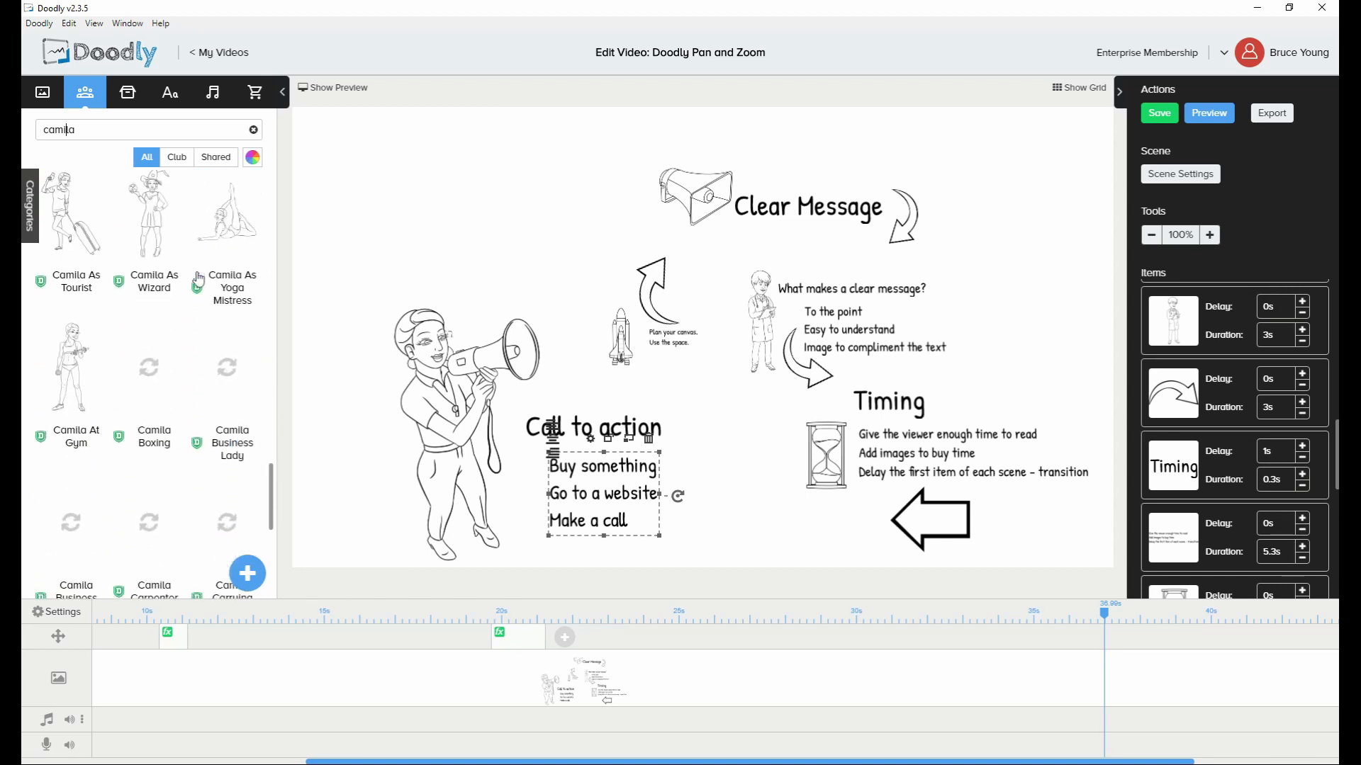
{"action": "scroll", "coordinate": [198, 278], "scroll_direction": "down", "scroll_amount": 2}
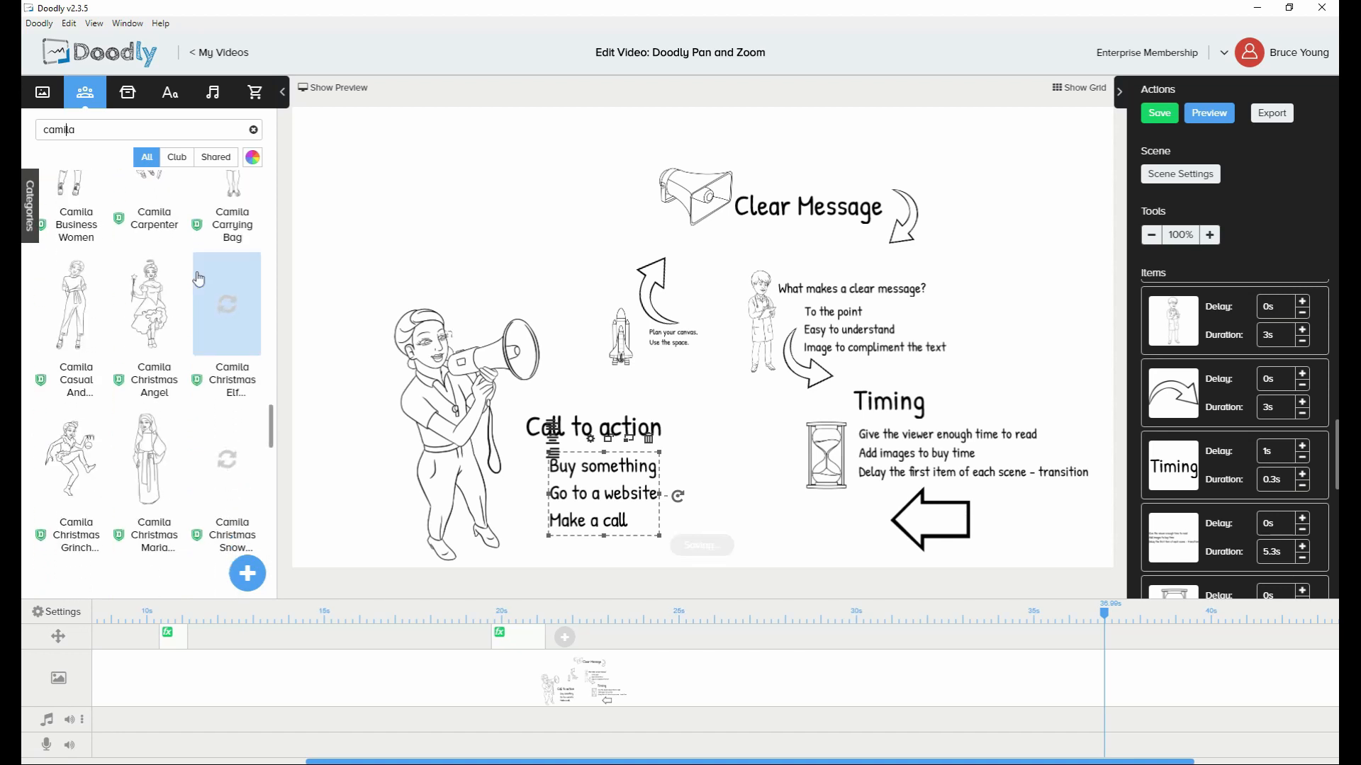
{"action": "scroll", "coordinate": [199, 278], "scroll_direction": "down", "scroll_amount": 6}
{"action": "scroll", "coordinate": [198, 279], "scroll_direction": "down", "scroll_amount": 1}
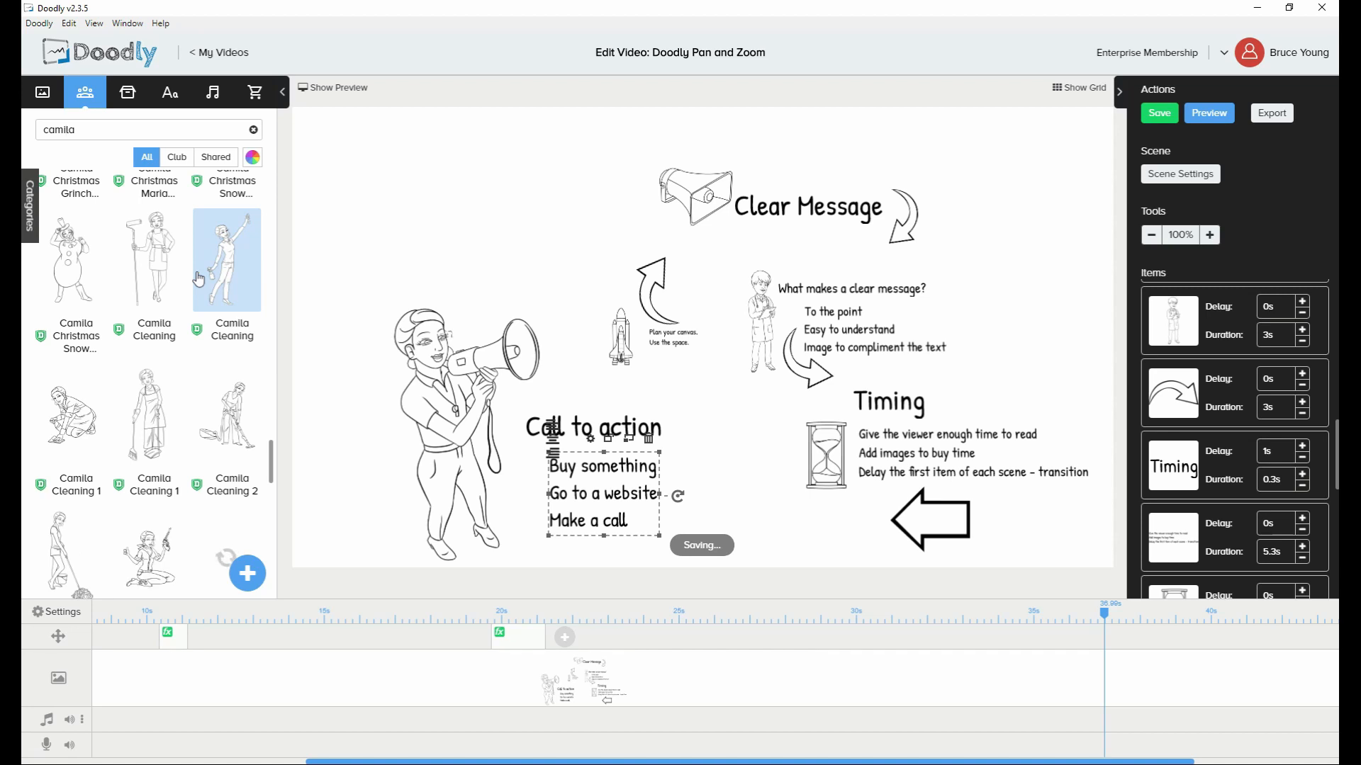
{"action": "scroll", "coordinate": [198, 279], "scroll_direction": "down", "scroll_amount": 1}
{"action": "scroll", "coordinate": [199, 279], "scroll_direction": "down", "scroll_amount": 3}
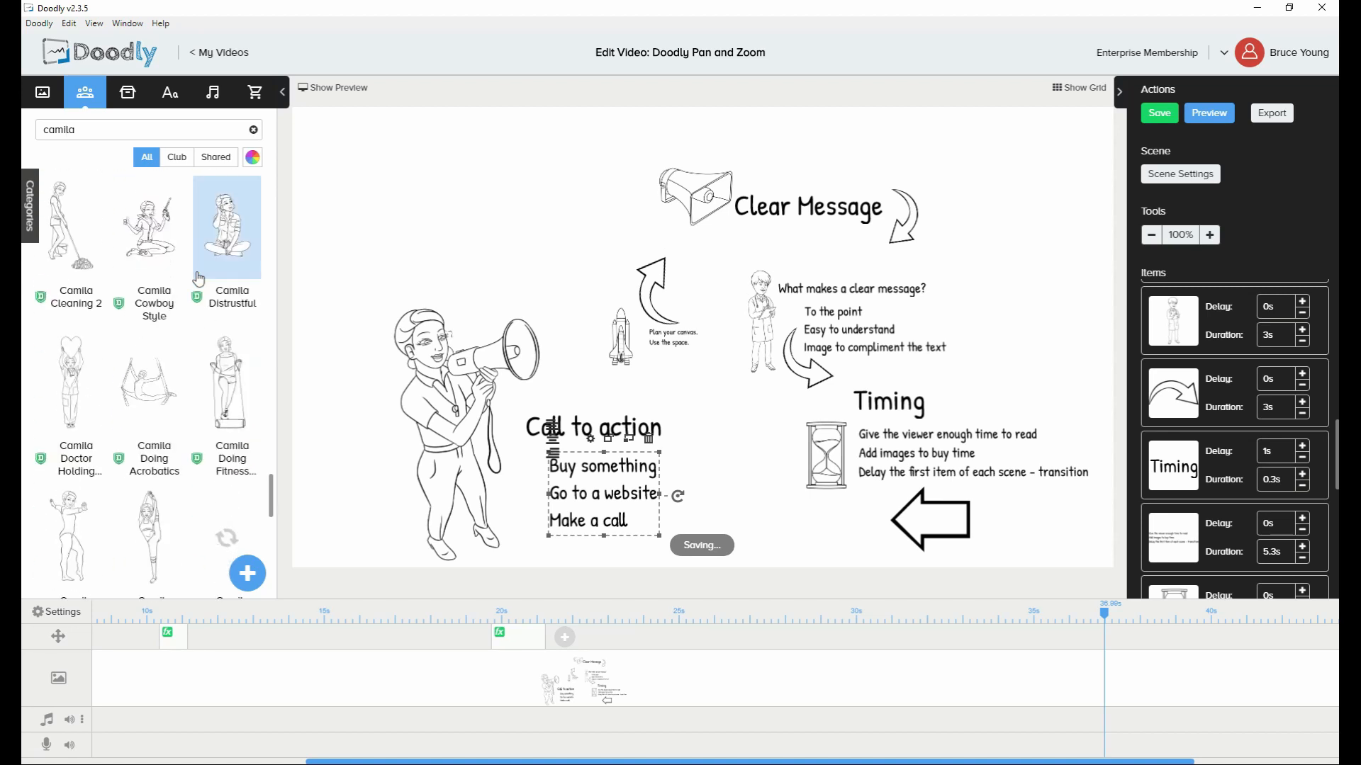
{"action": "scroll", "coordinate": [199, 279], "scroll_direction": "up", "scroll_amount": 4}
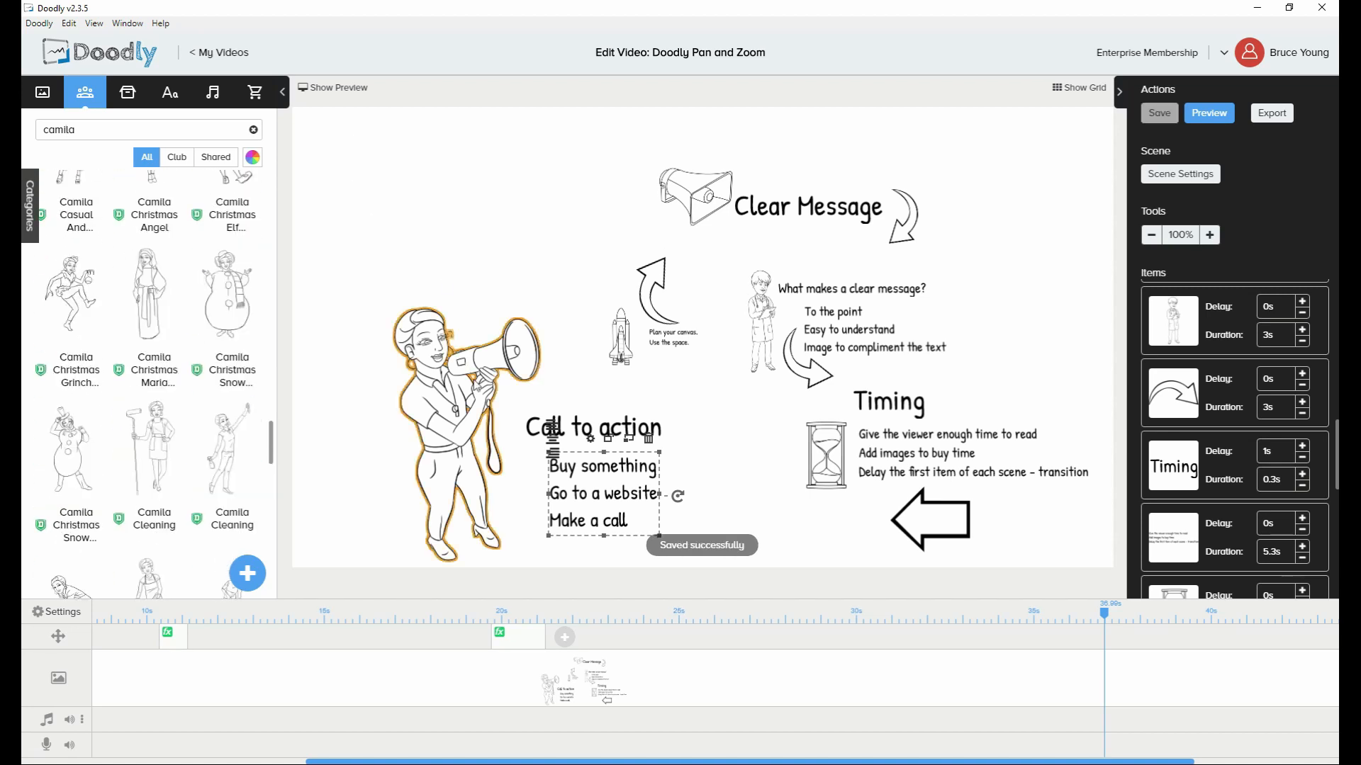
Shrink the megaphone character and shift the "Call to action" heading and its list right so they clear her
{"action": "left_click", "coordinate": [449, 351]}
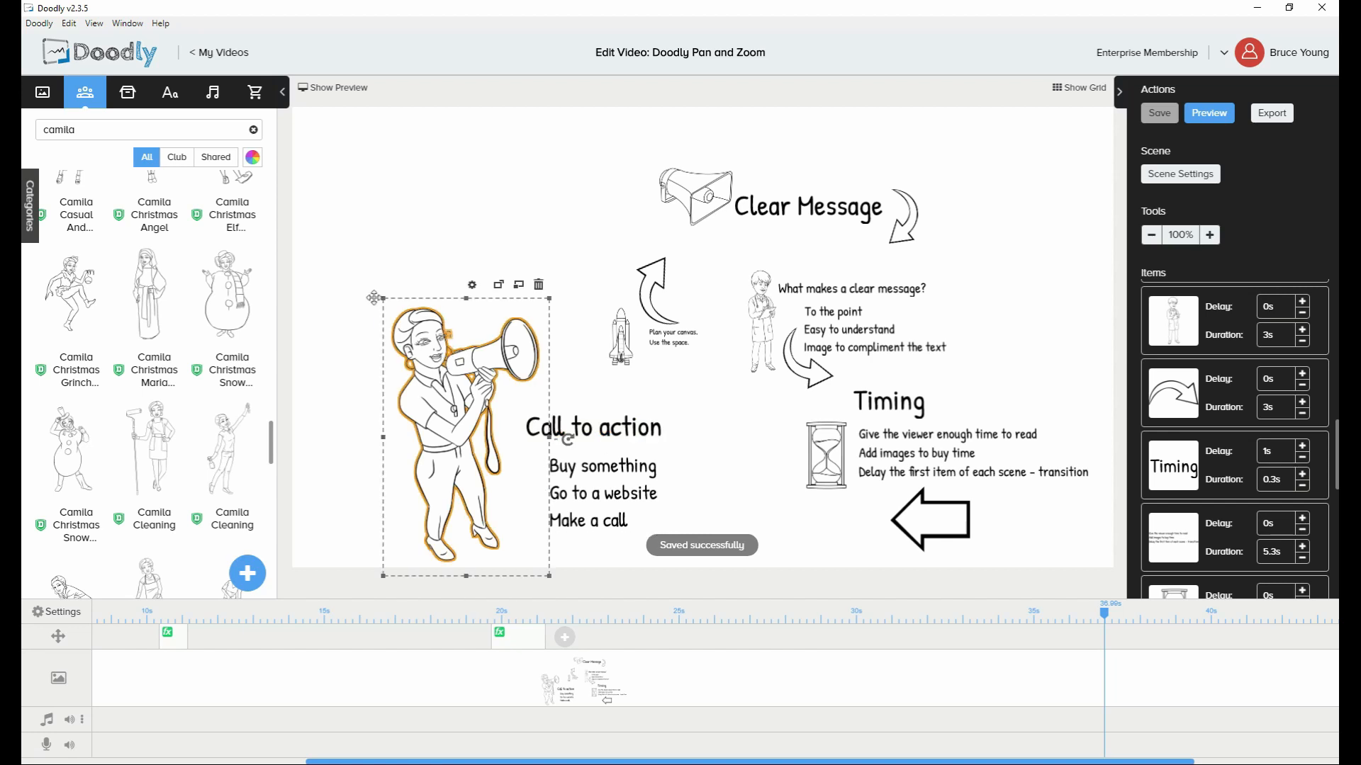
{"action": "left_click_drag", "start_coordinate": [381, 309], "coordinate": [429, 425]}
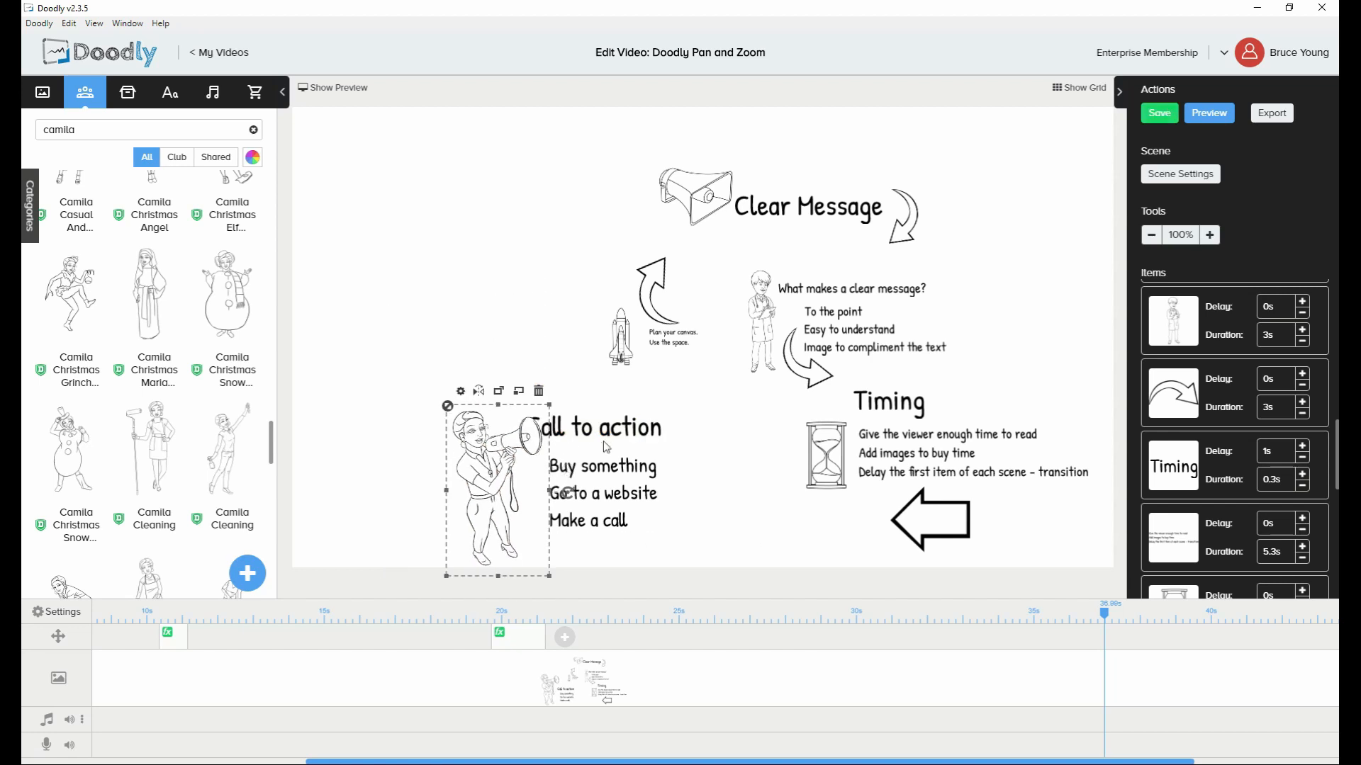
{"action": "left_click_drag", "start_coordinate": [663, 439], "coordinate": [691, 445]}
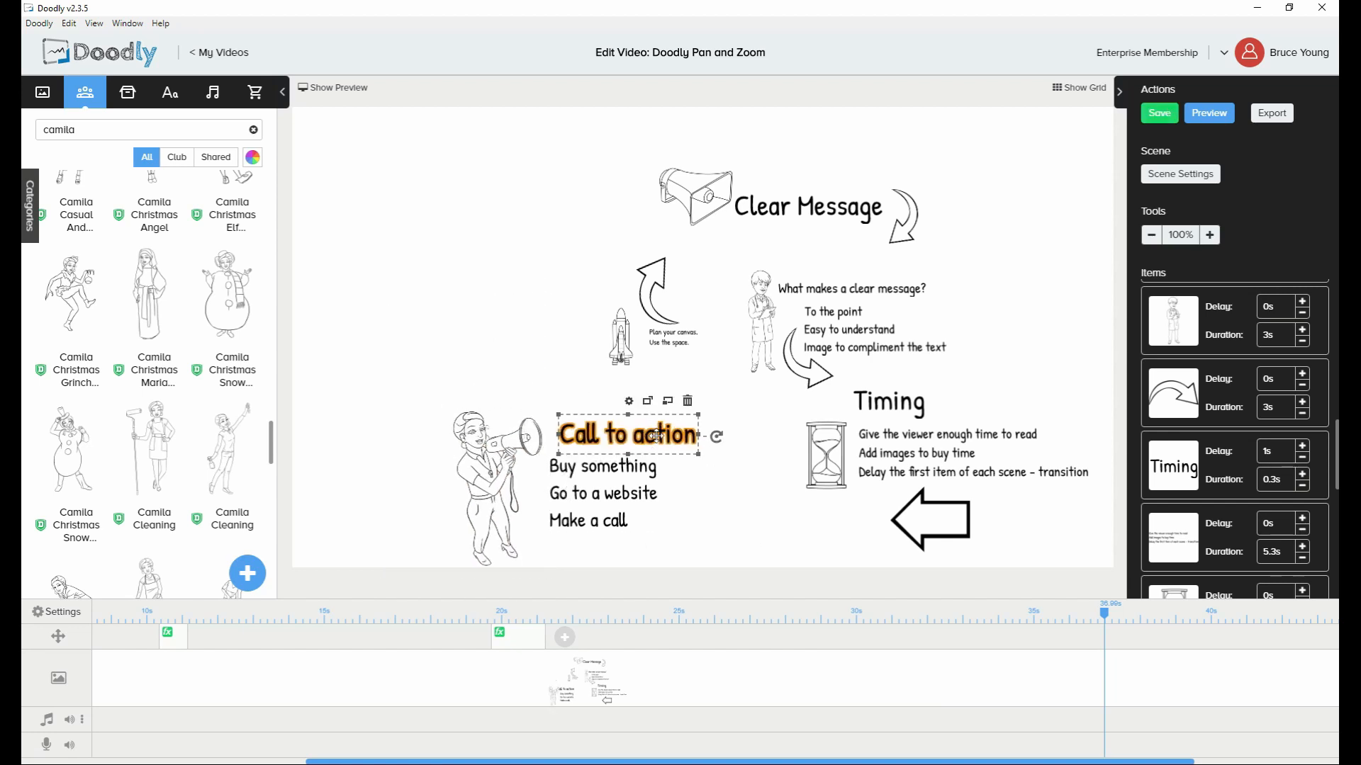
{"action": "left_click", "coordinate": [614, 509]}
{"action": "left_click_drag", "start_coordinate": [614, 508], "coordinate": [642, 530]}
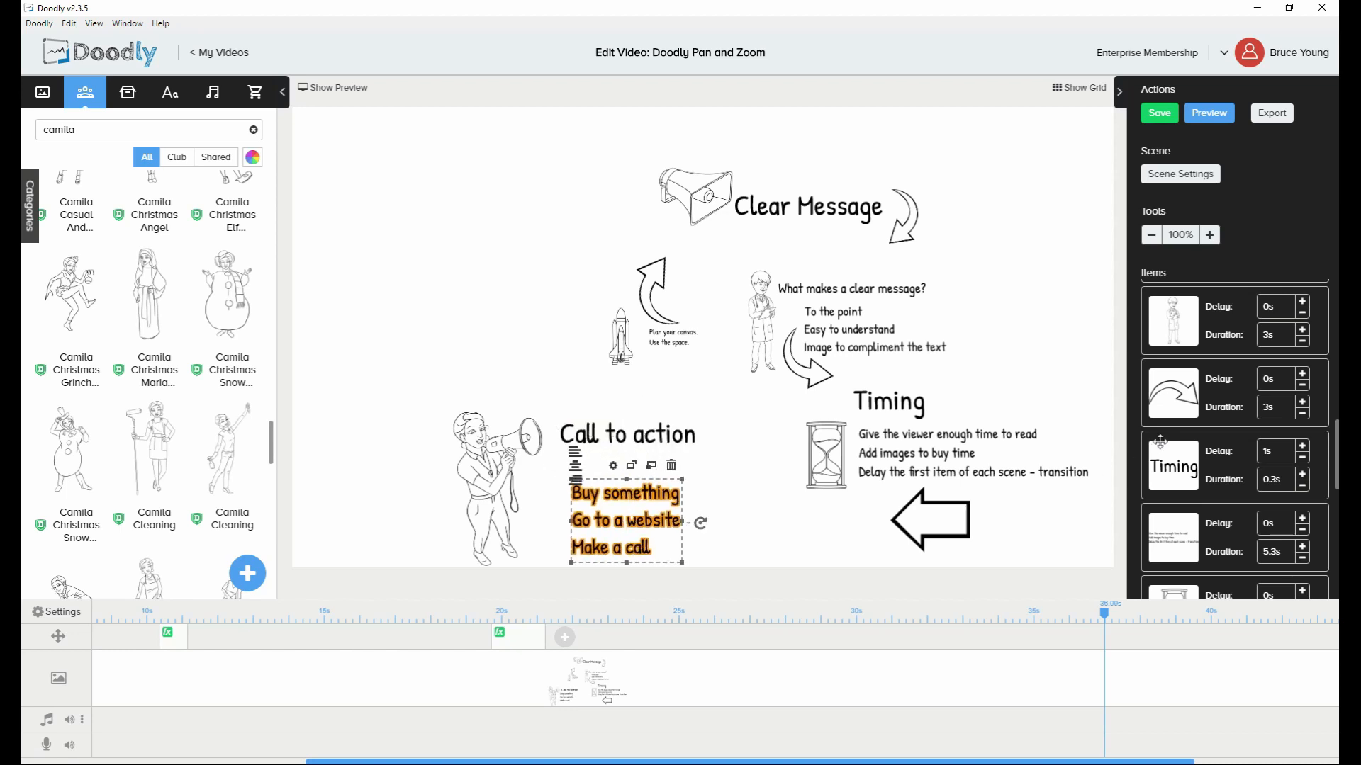
Set the delay of the "Call to action" heading to 0.5 s in the scene's item list
{"action": "scroll", "coordinate": [1219, 510], "scroll_direction": "down", "scroll_amount": 5}
{"action": "scroll", "coordinate": [1198, 453], "scroll_direction": "up", "scroll_amount": 1}
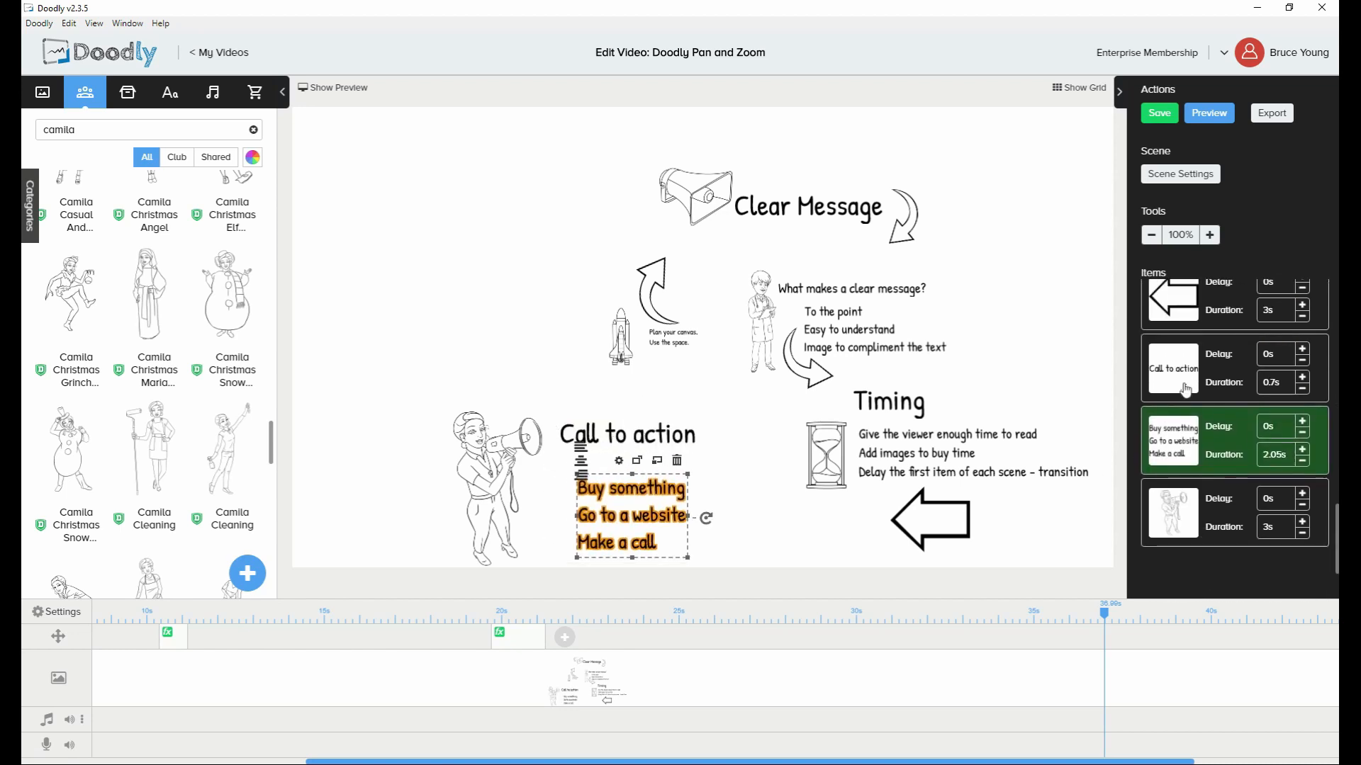
{"action": "left_click", "coordinate": [1279, 355]}
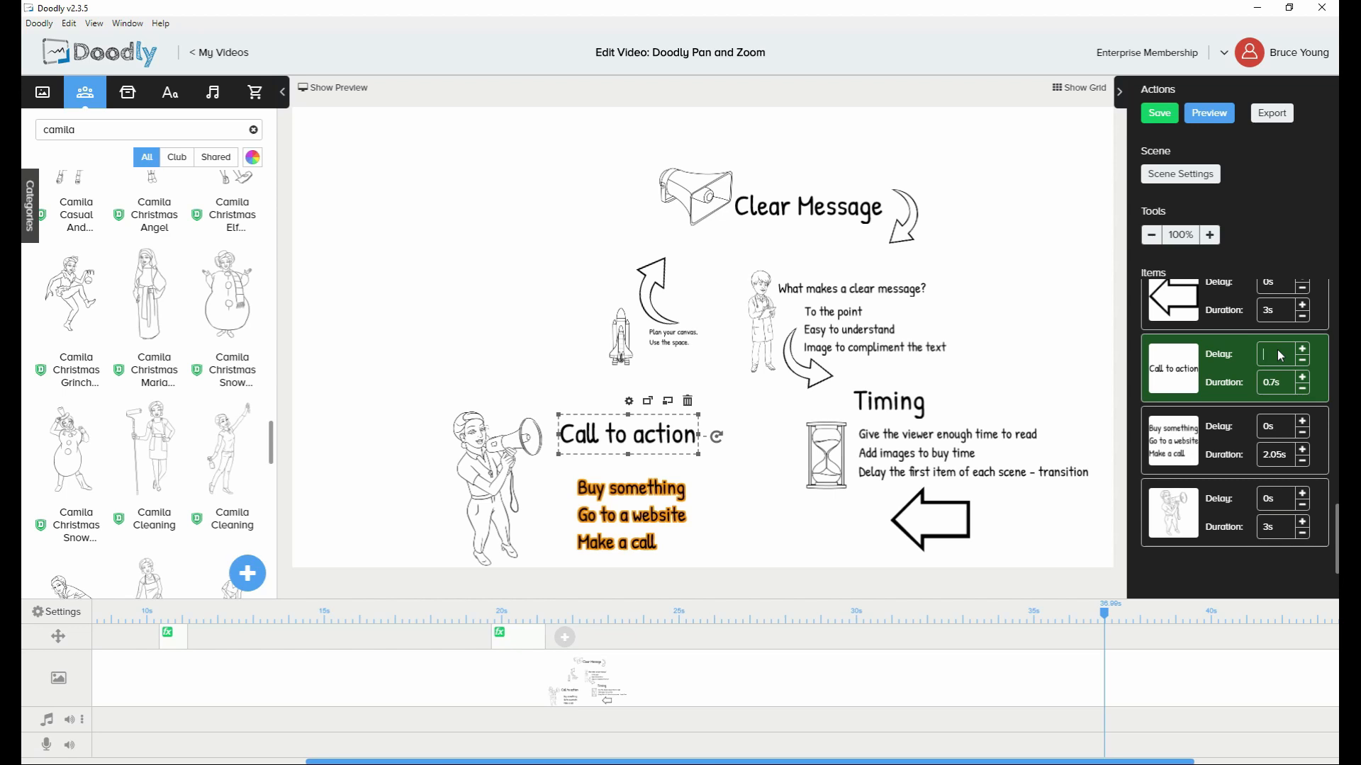
{"action": "type", "text": "0.5"}
{"action": "key", "text": "Return"}
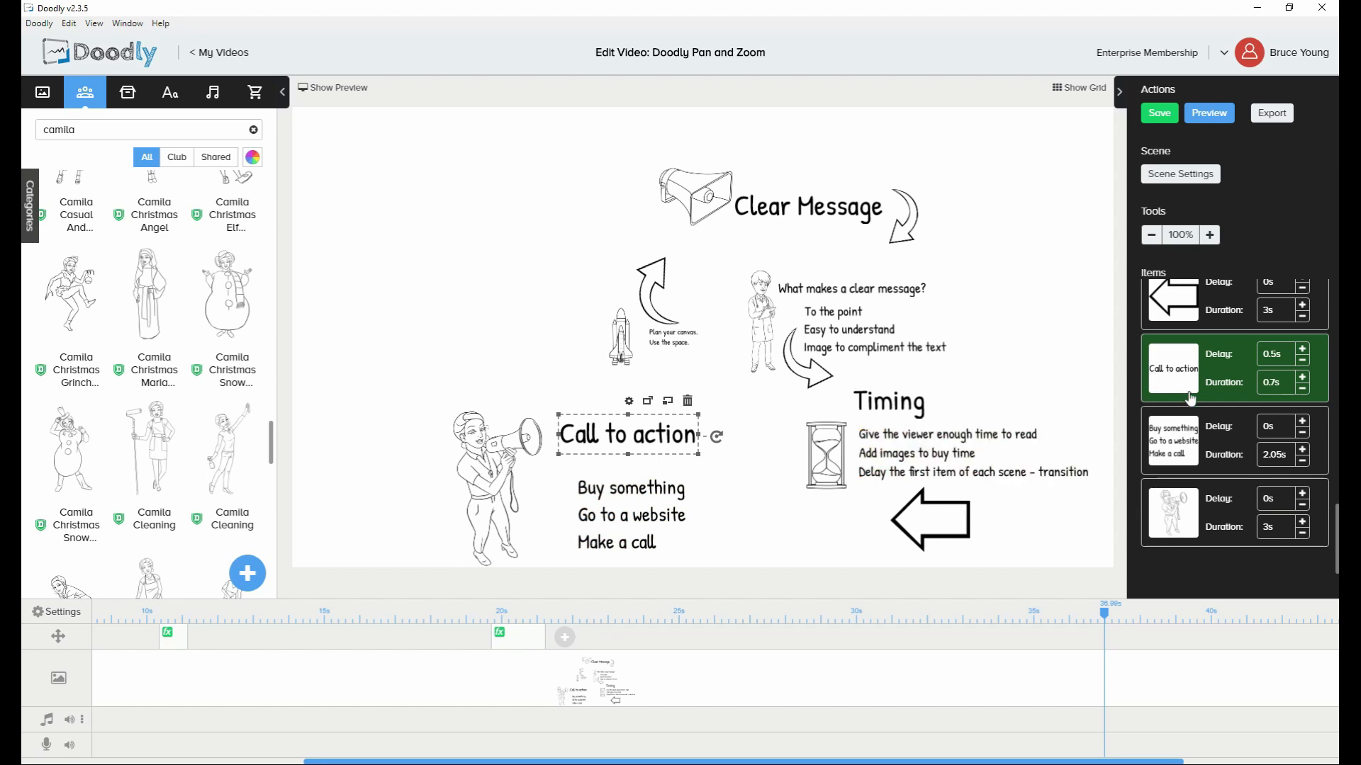
Reorder the scene items so the megaphone character comes before the "Call to action" heading, and set her duration to 0 s
{"action": "left_click", "coordinate": [1179, 518]}
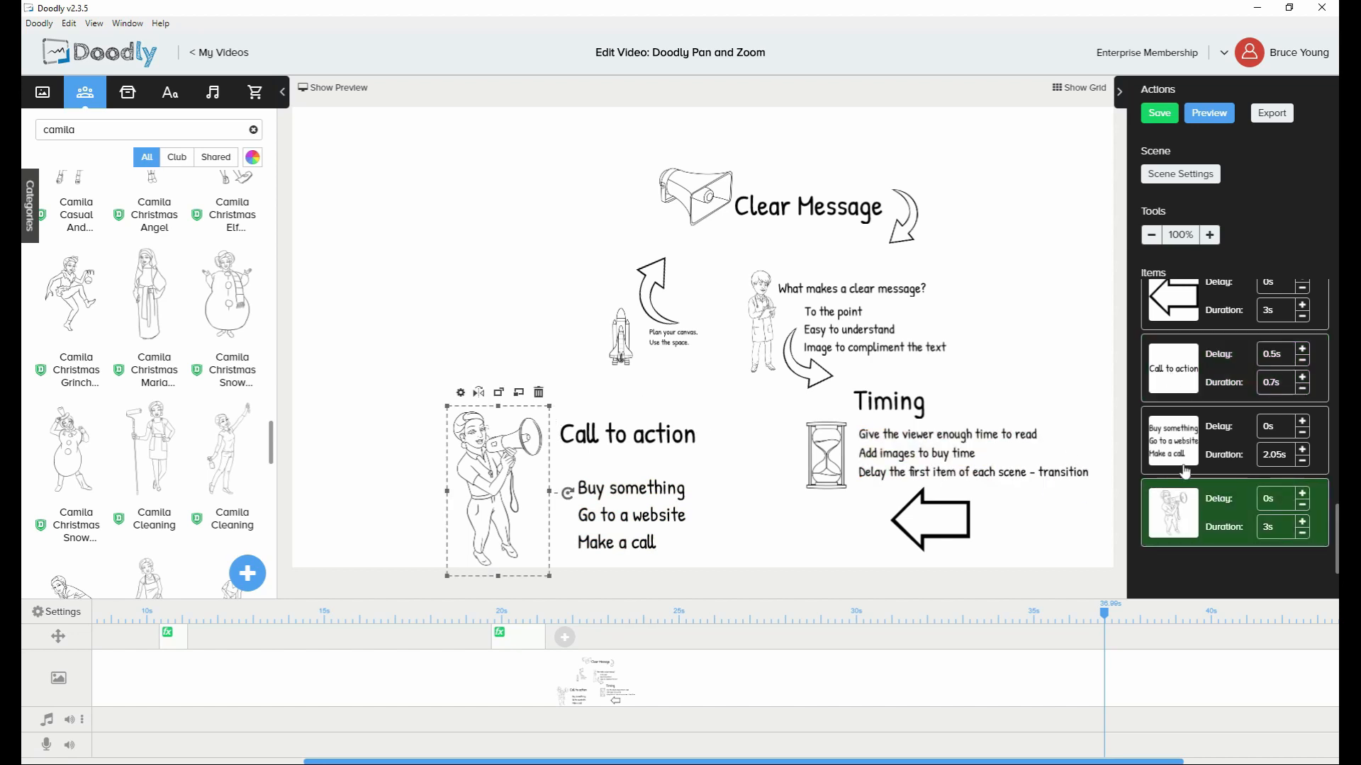
{"action": "left_click_drag", "start_coordinate": [1179, 518], "coordinate": [1182, 460]}
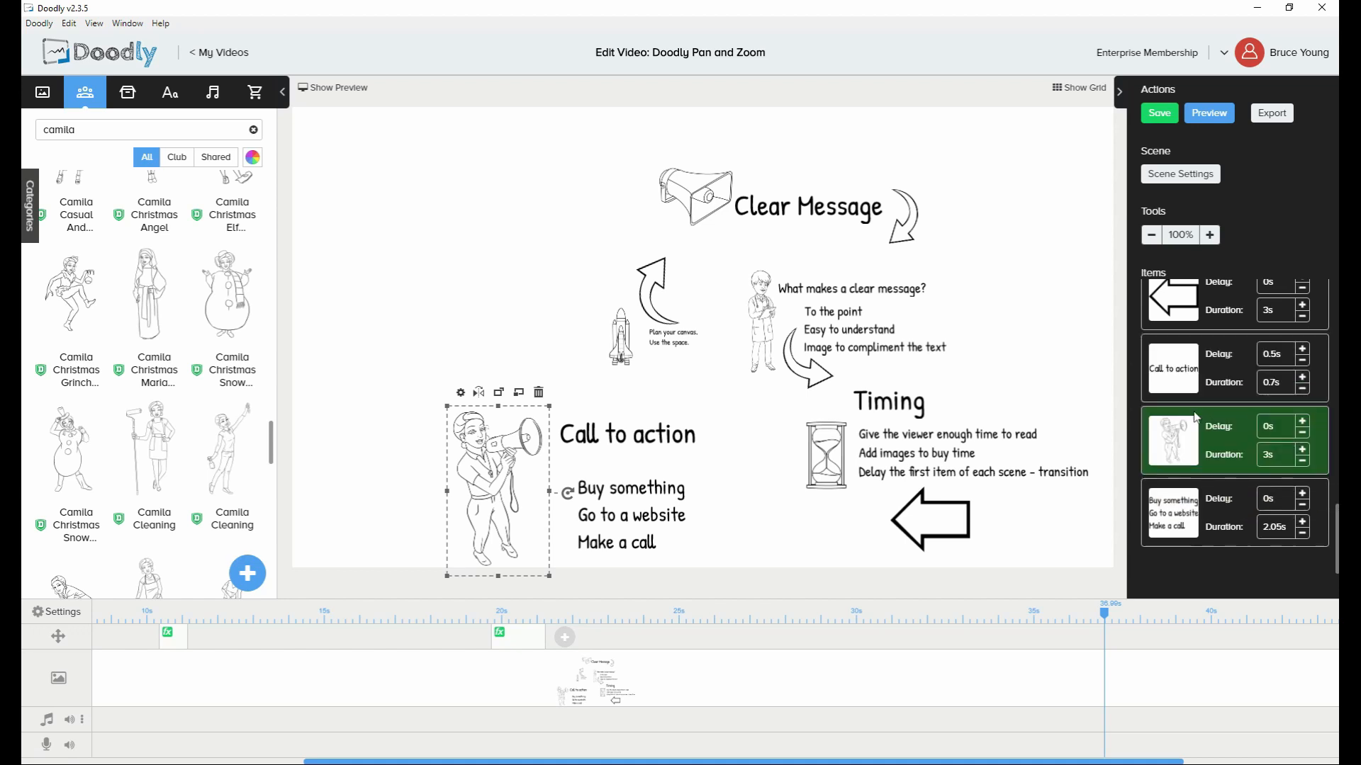
{"action": "left_click_drag", "start_coordinate": [1176, 388], "coordinate": [1188, 457]}
{"action": "left_click", "coordinate": [1277, 391]}
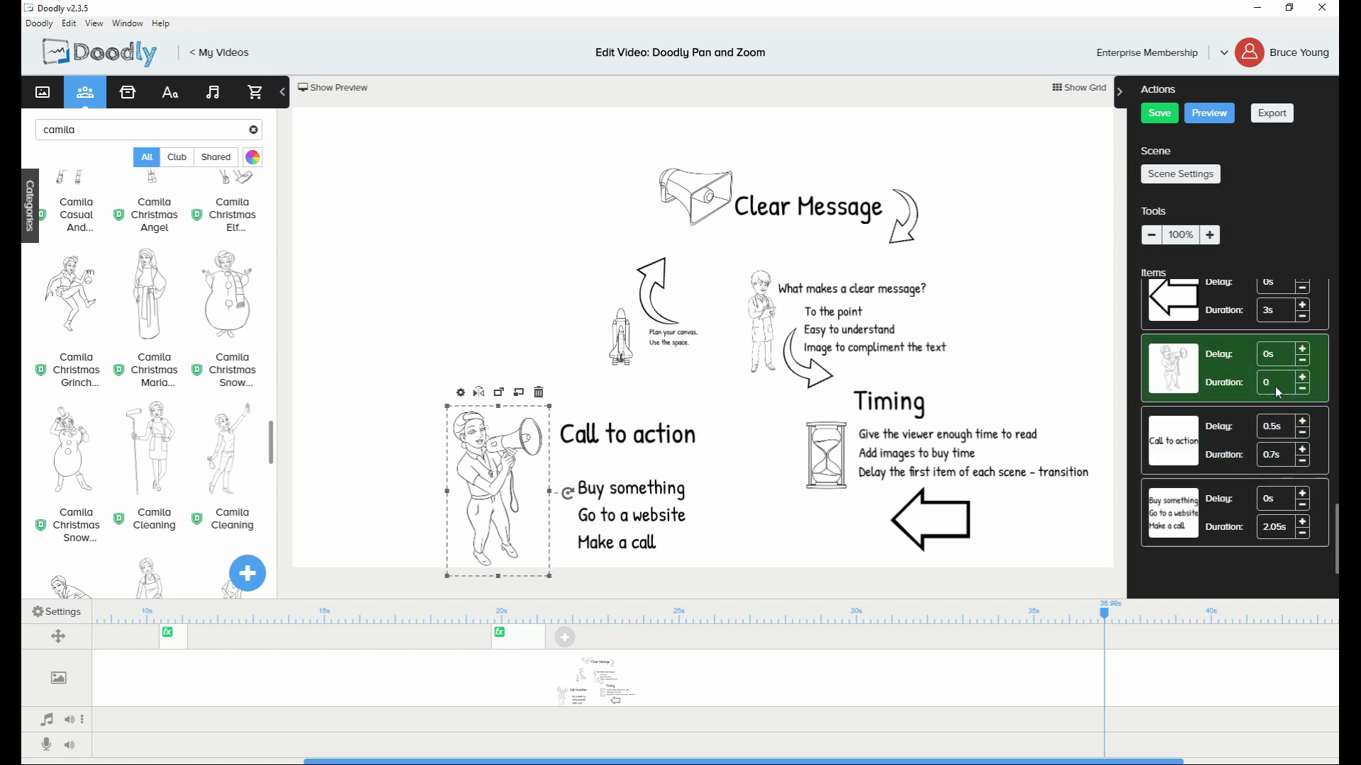
{"action": "key", "text": "Return"}
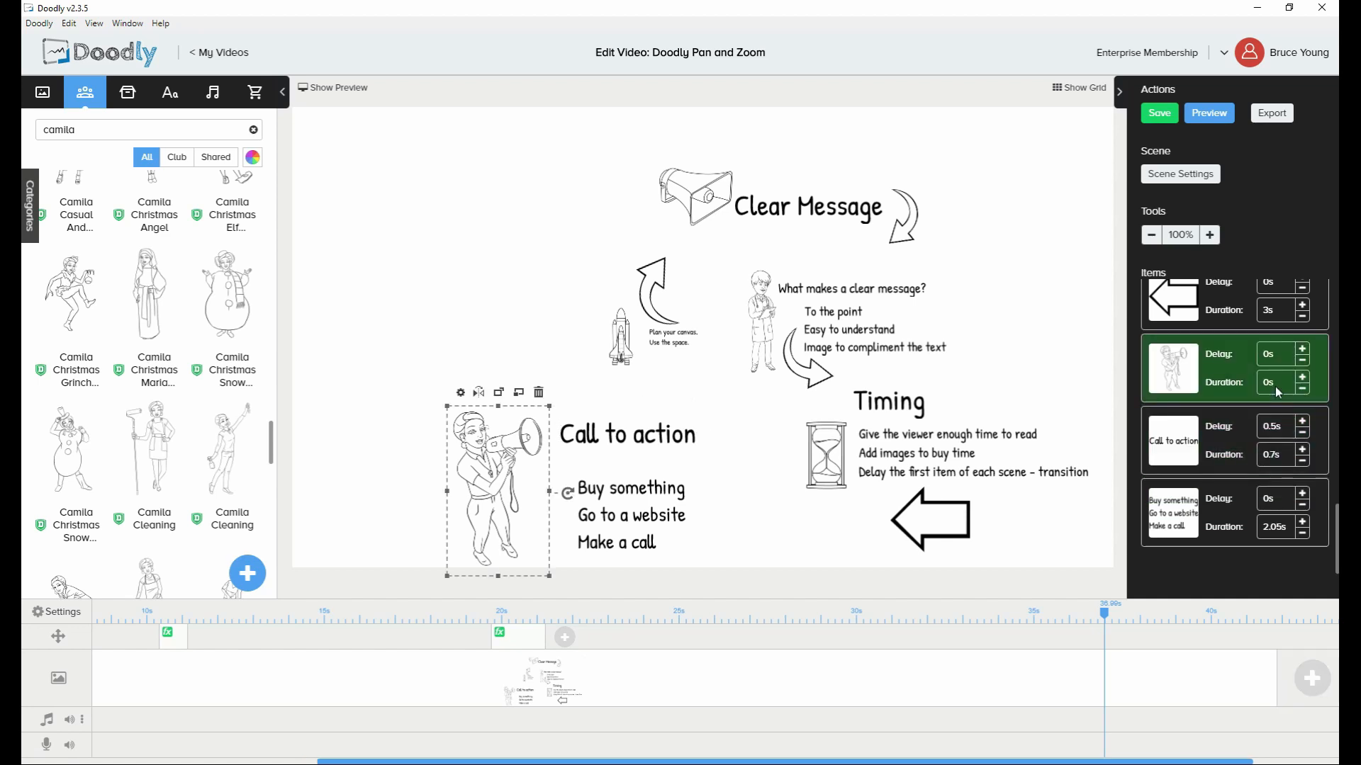
Set the delay of the "Call to action" heading to 0 s and the megaphone character's delay to 0.5 s
{"action": "left_click", "coordinate": [1278, 425]}
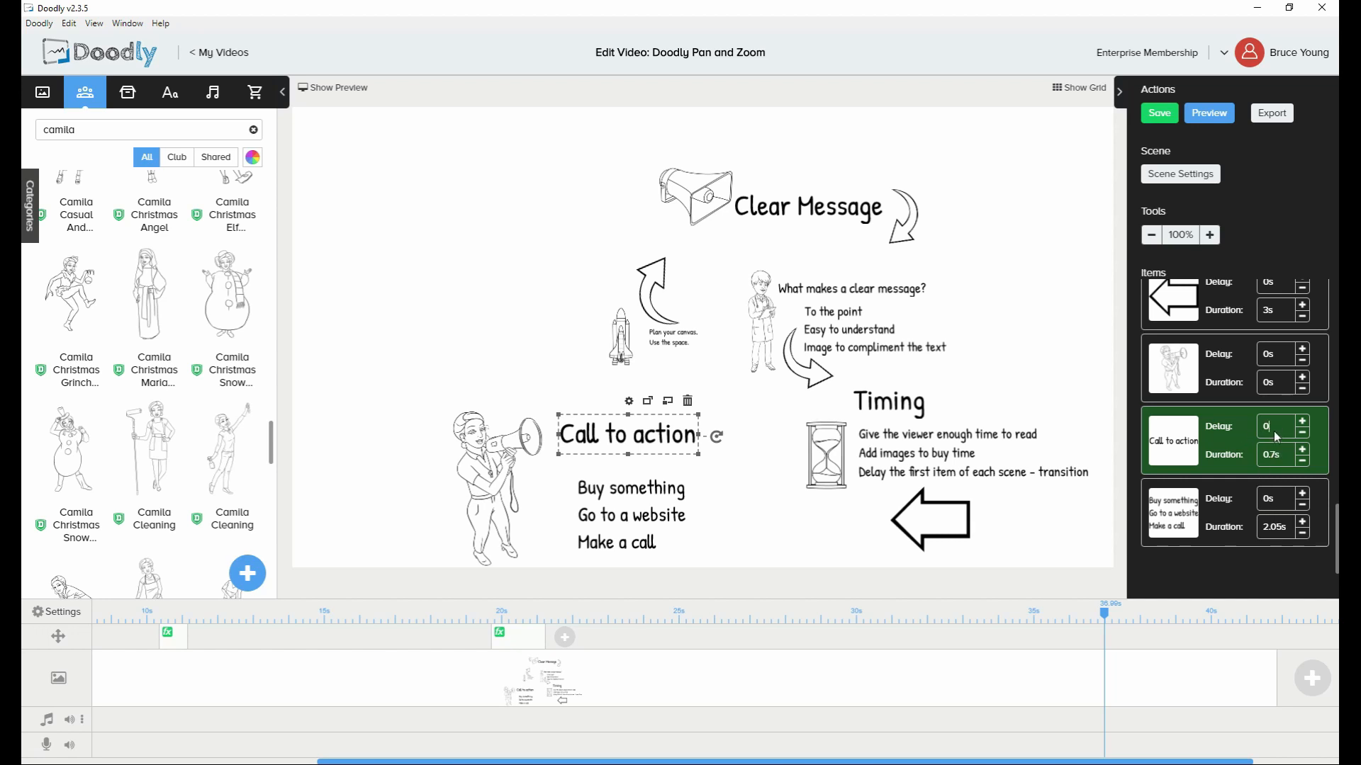
{"action": "key", "text": "Return"}
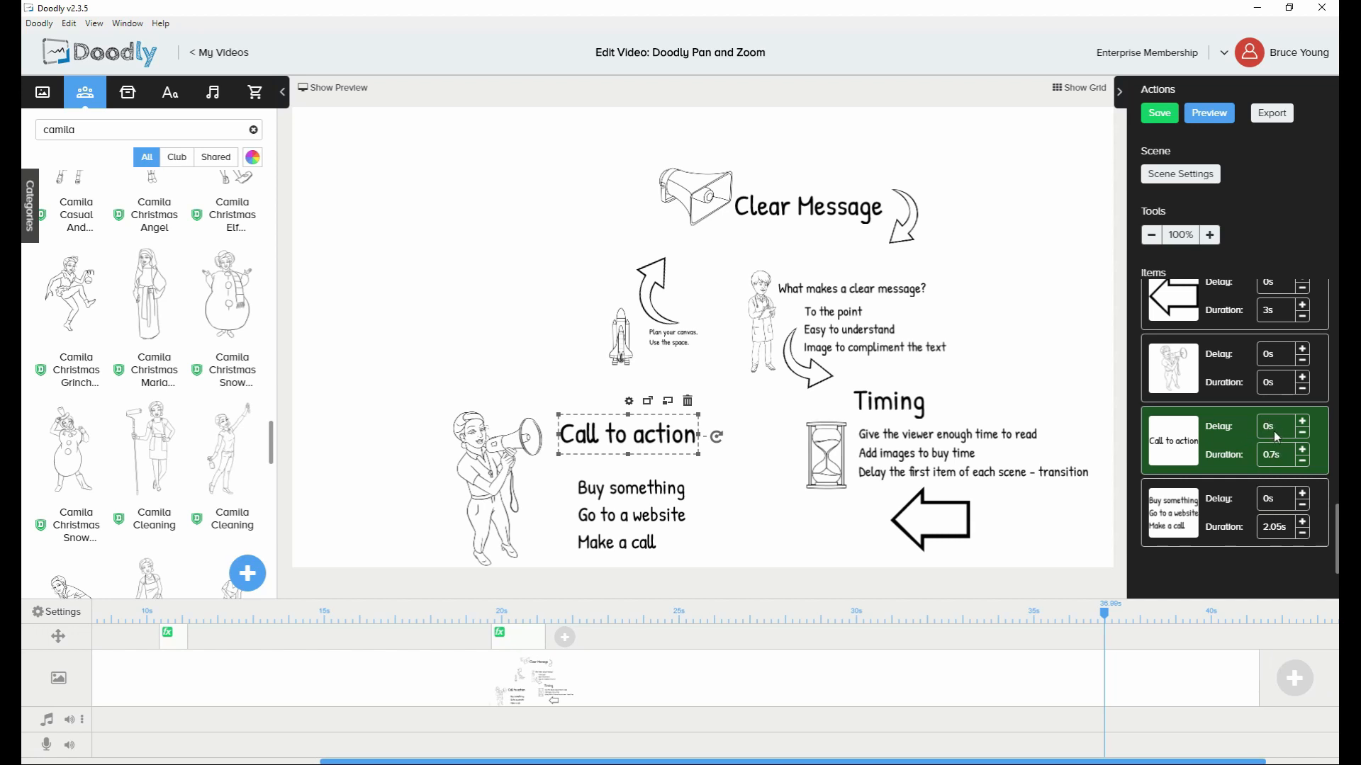
{"action": "left_click", "coordinate": [1281, 356]}
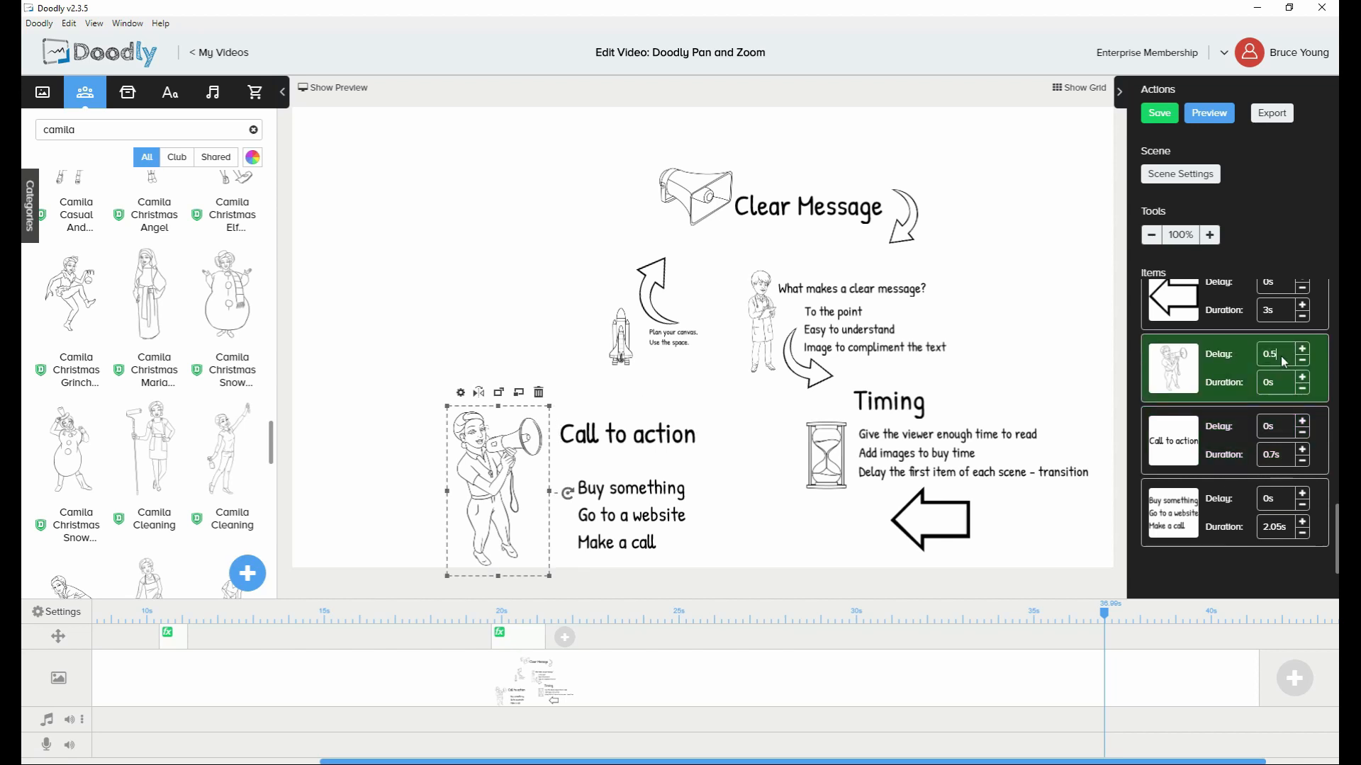
{"action": "key", "text": "Return"}
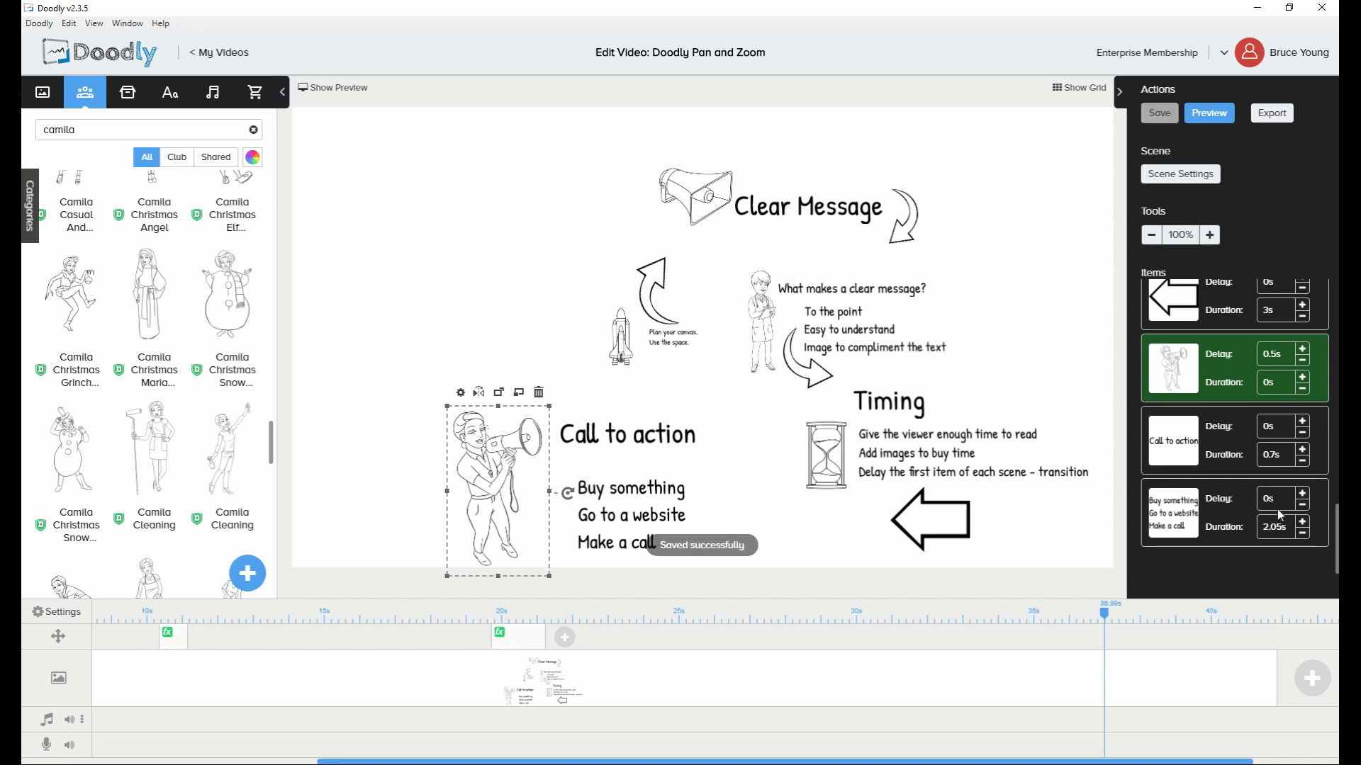
Add a third pan-and-zoom effect to the timeline and place its start at about 32.4 s
{"action": "left_click", "coordinate": [611, 493]}
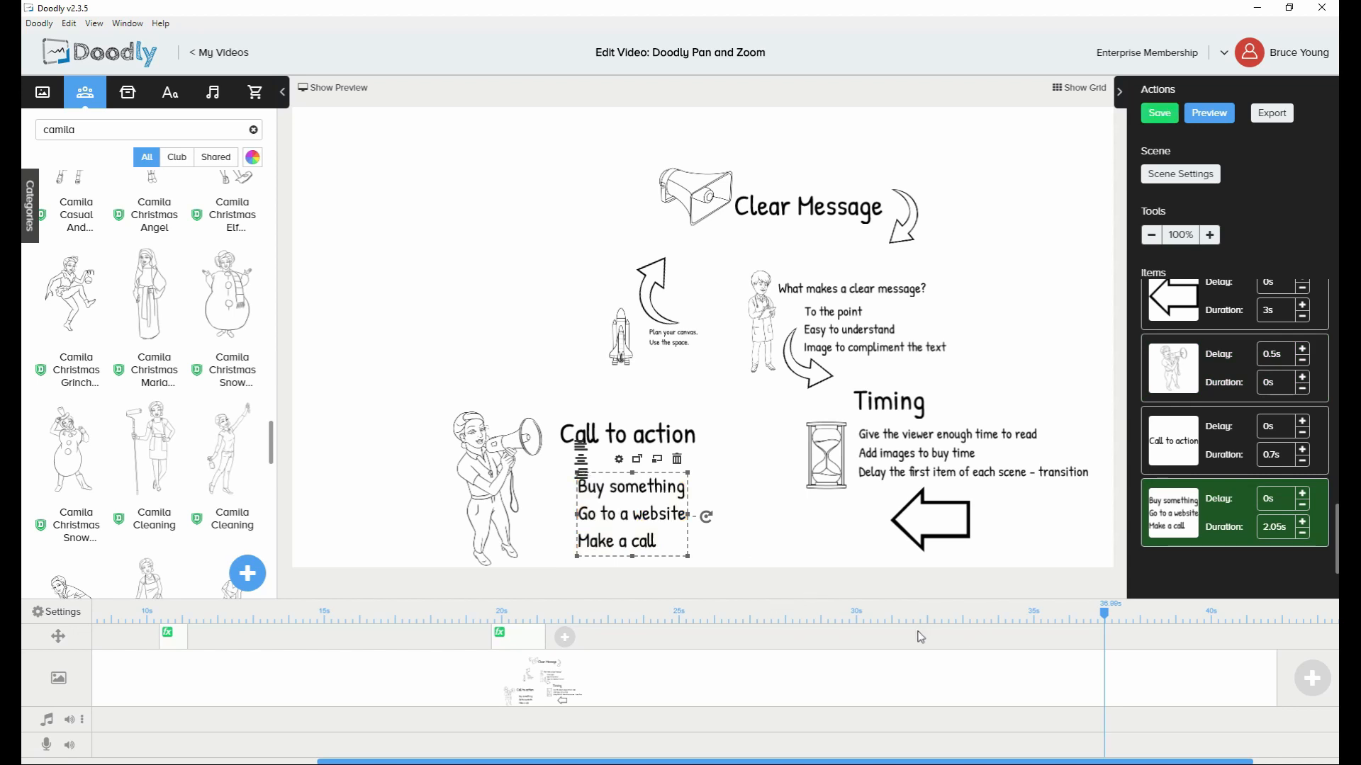
{"action": "left_click", "coordinate": [561, 639]}
{"action": "left_click_drag", "start_coordinate": [560, 639], "coordinate": [881, 642]}
{"action": "left_click", "coordinate": [882, 644]}
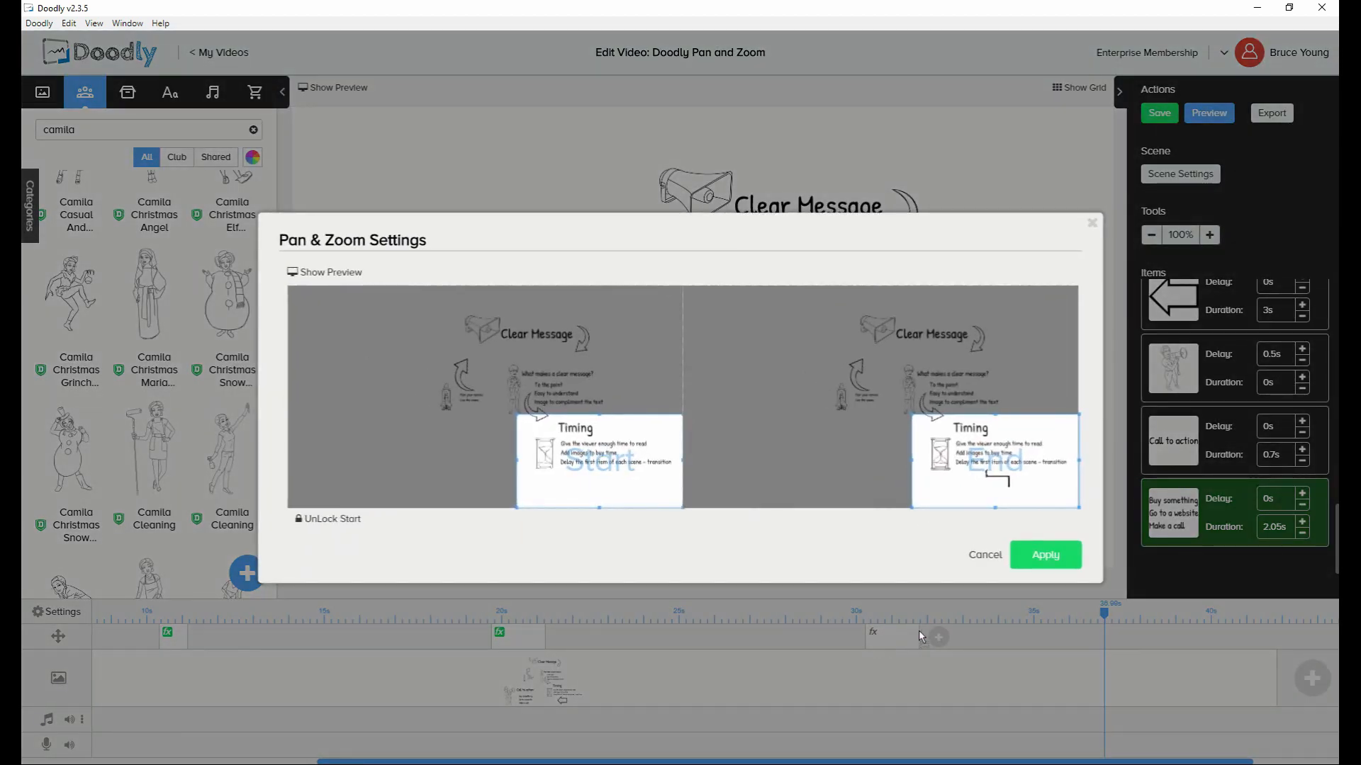
{"action": "left_click", "coordinate": [982, 559]}
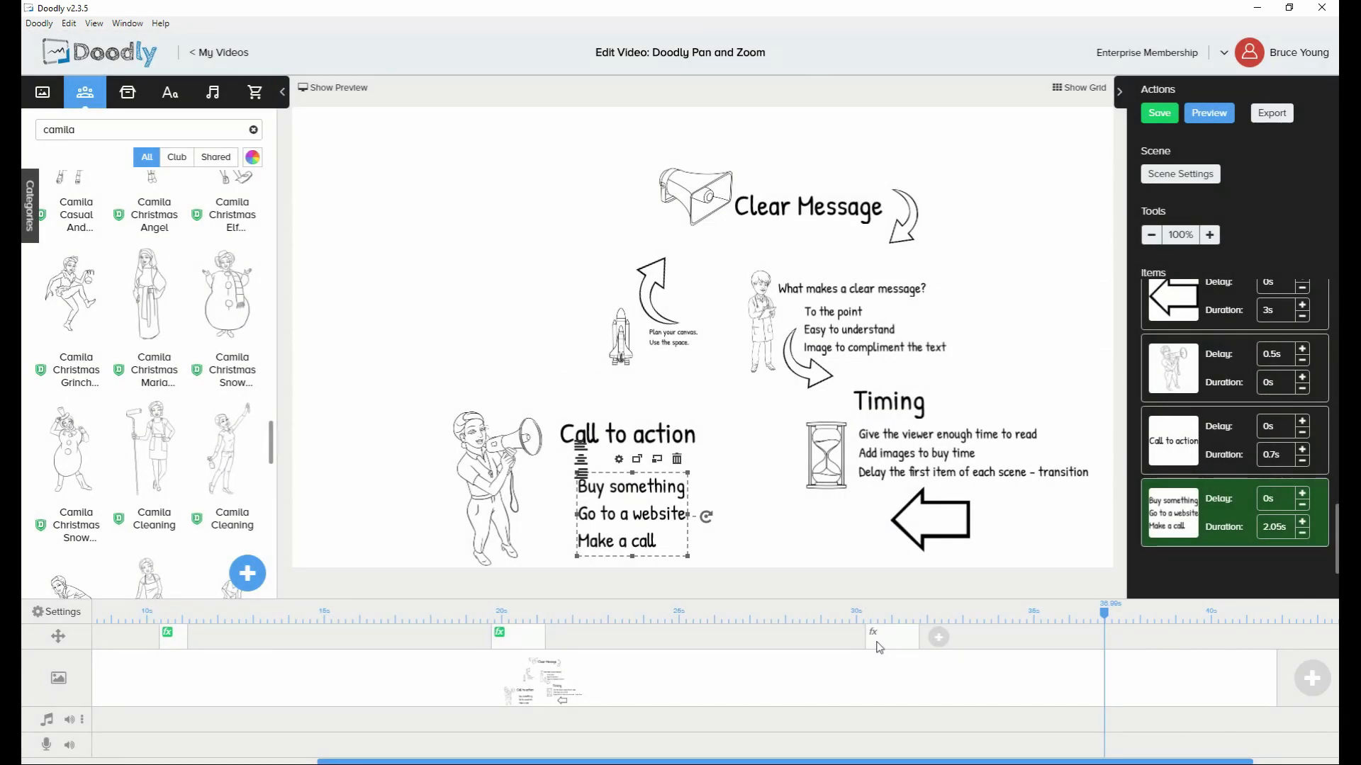
{"action": "left_click_drag", "start_coordinate": [879, 648], "coordinate": [970, 649]}
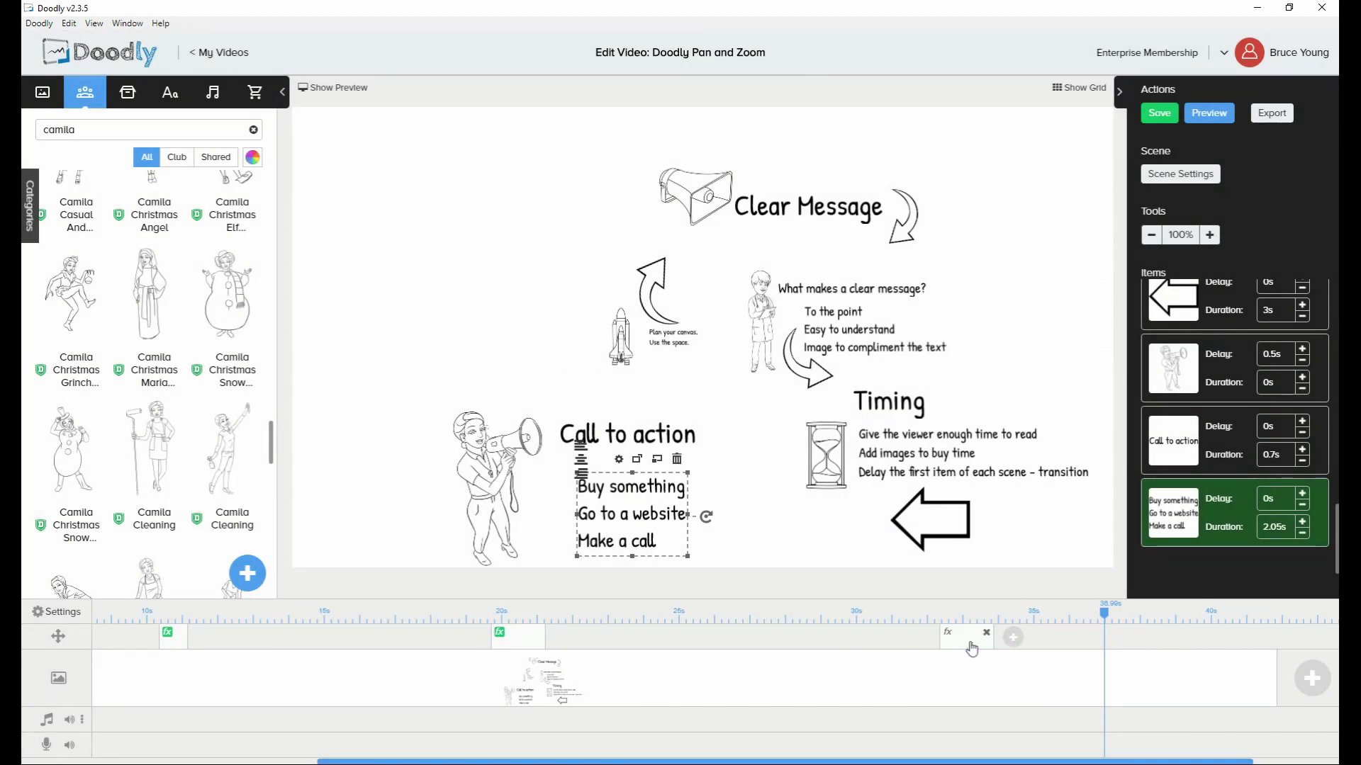
Check the new effect's frames against the arrow drawing and adjust its start to about 32.7 s on the timeline
{"action": "left_click", "coordinate": [971, 647]}
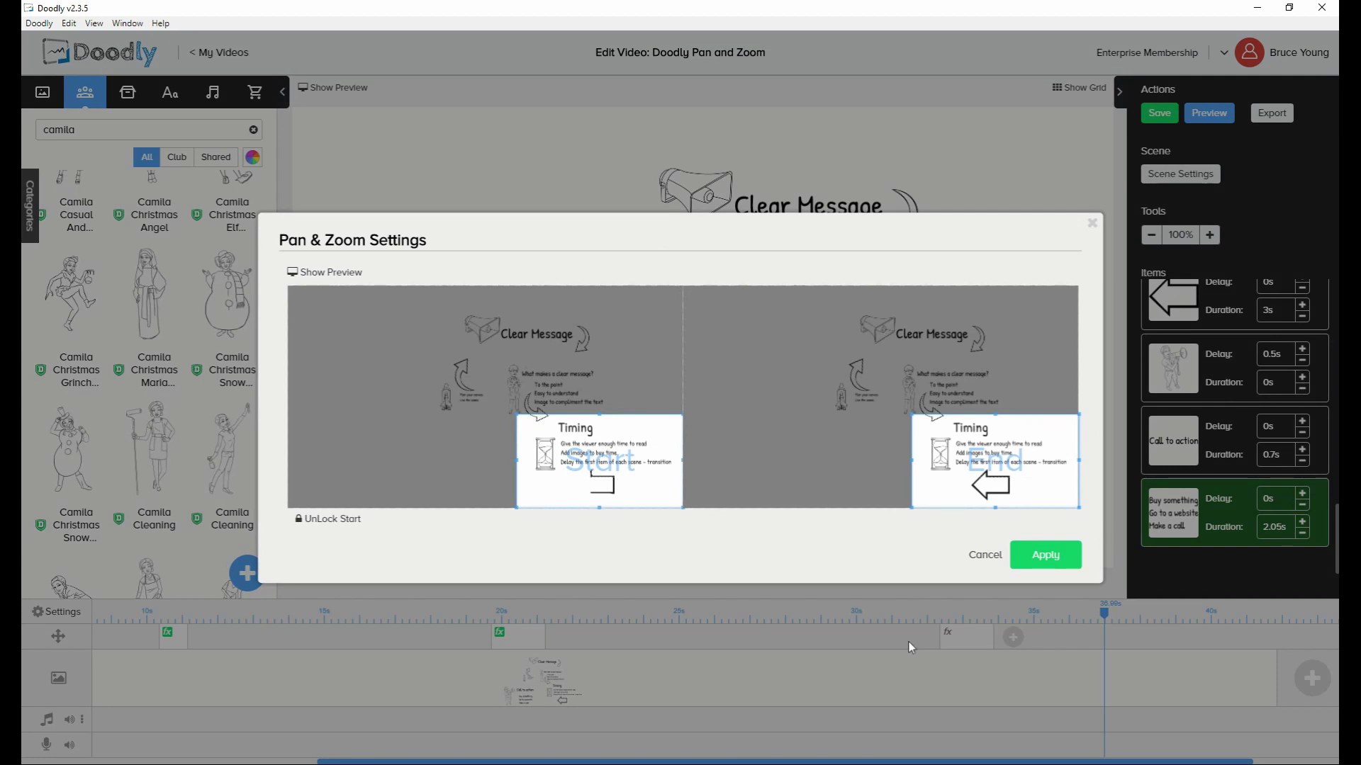
{"action": "left_click", "coordinate": [949, 641]}
{"action": "left_click_drag", "start_coordinate": [958, 642], "coordinate": [984, 639]}
{"action": "left_click", "coordinate": [987, 646]}
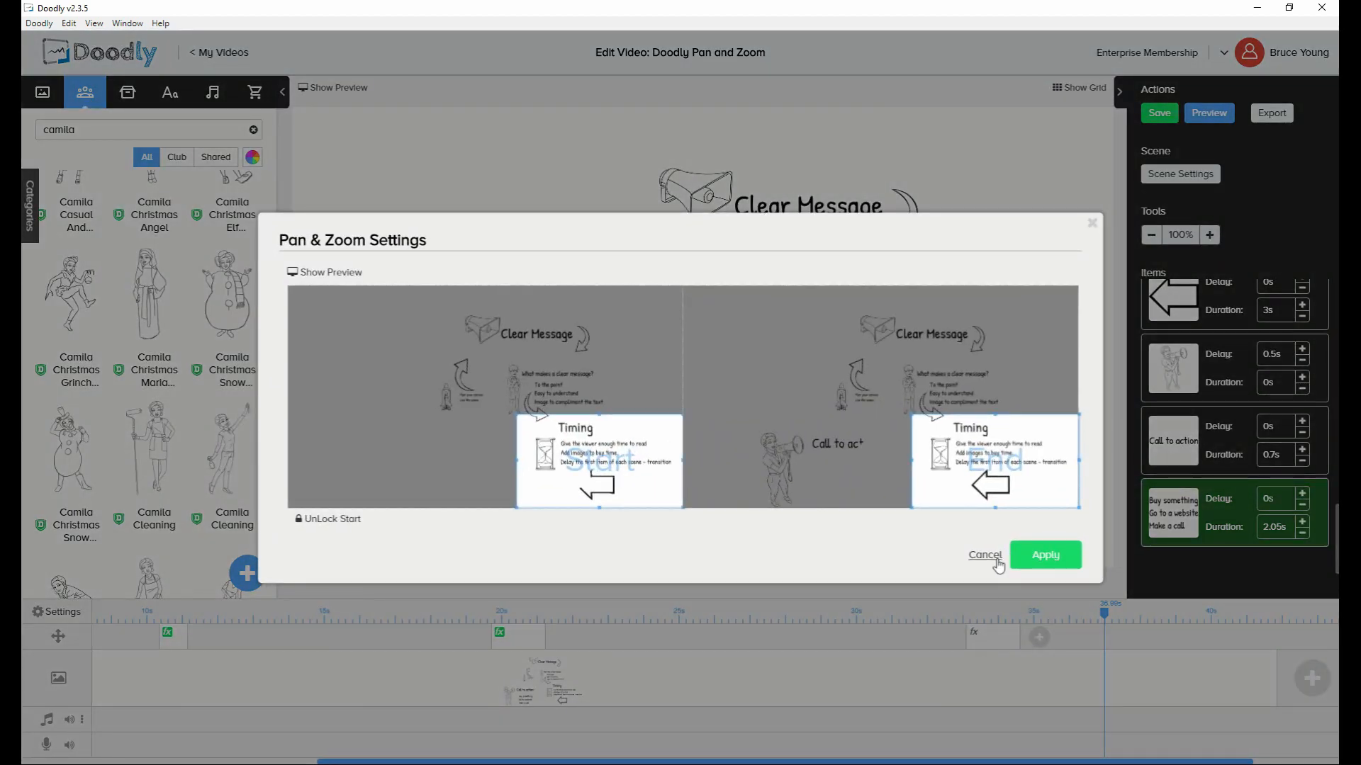
{"action": "left_click", "coordinate": [985, 555]}
{"action": "left_click_drag", "start_coordinate": [986, 649], "coordinate": [978, 645]}
Move the third effect's end frame from Timing to the Call to action section, play its preview, and apply it
{"action": "left_click", "coordinate": [978, 645]}
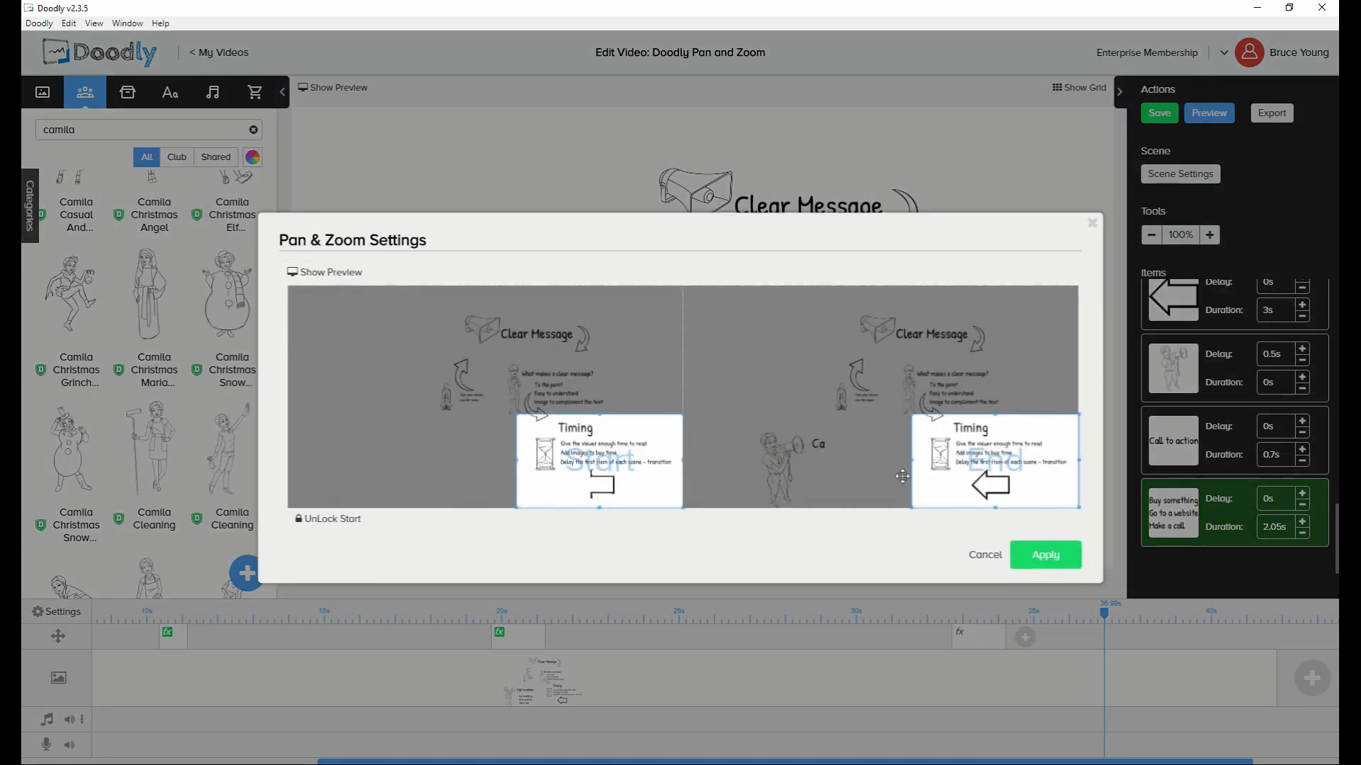
{"action": "left_click_drag", "start_coordinate": [940, 501], "coordinate": [770, 509]}
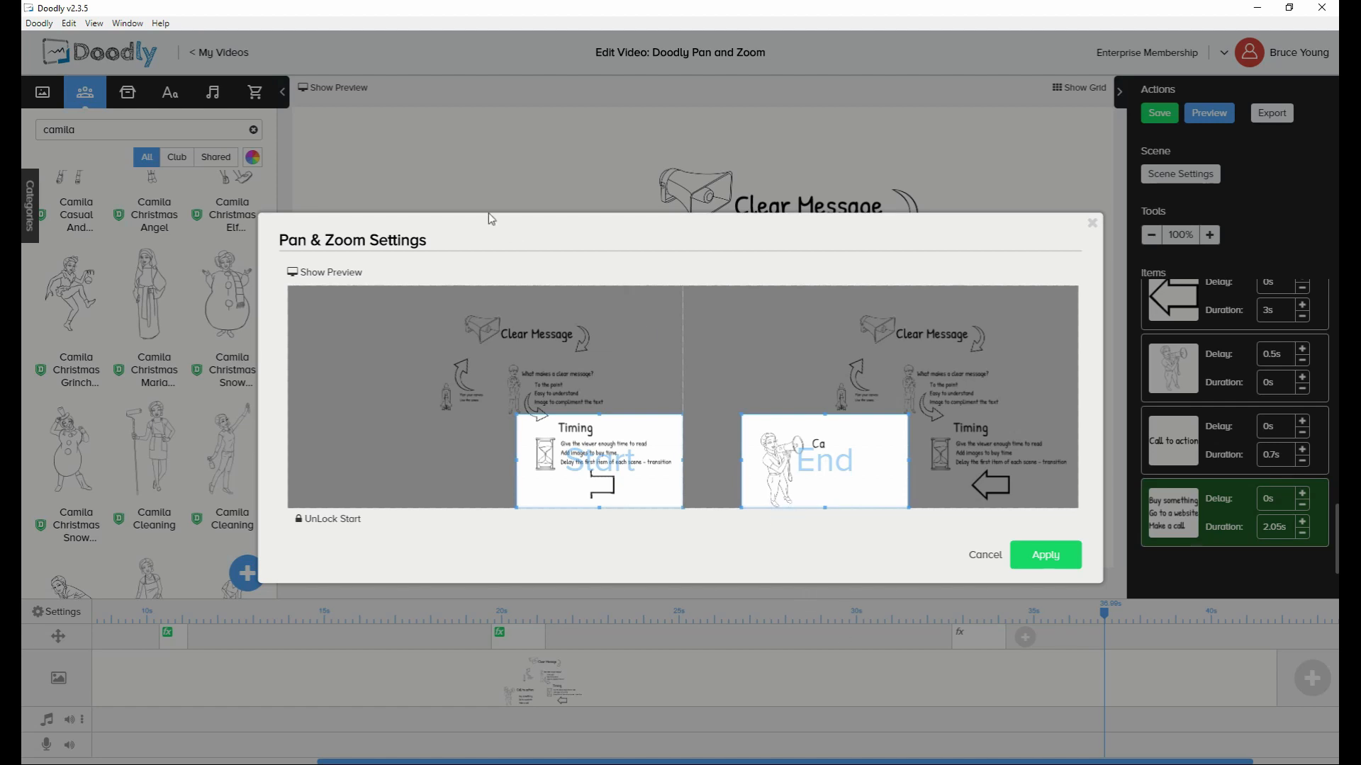
{"action": "left_click", "coordinate": [332, 274]}
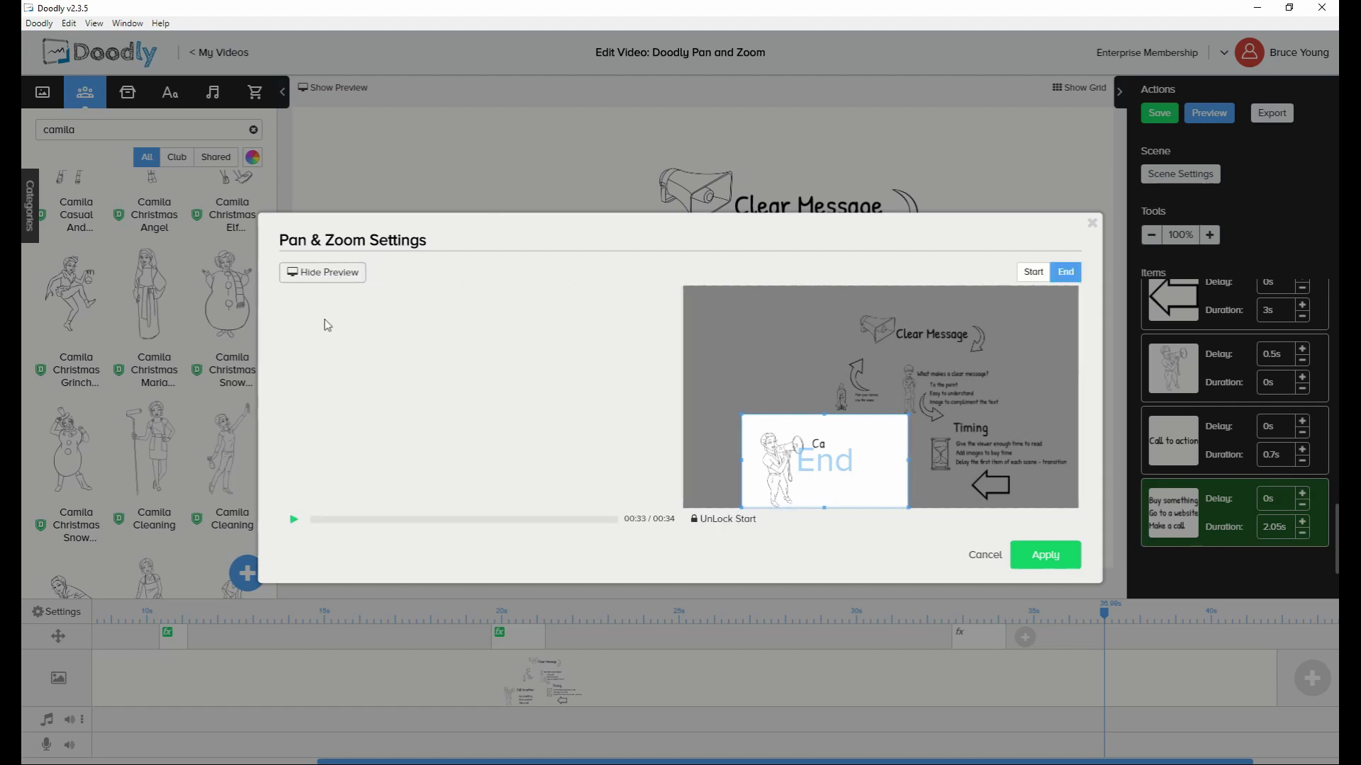
{"action": "left_click", "coordinate": [297, 527]}
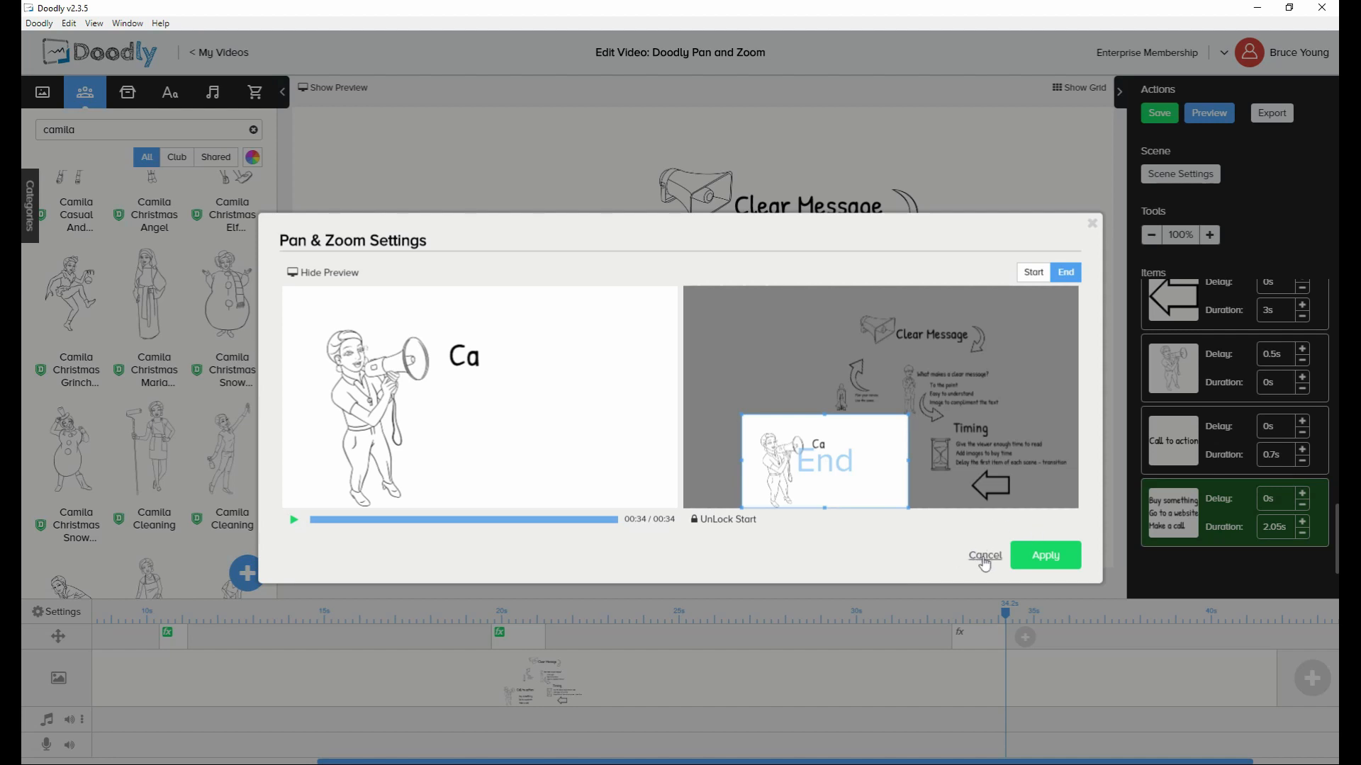
{"action": "left_click", "coordinate": [1061, 560]}
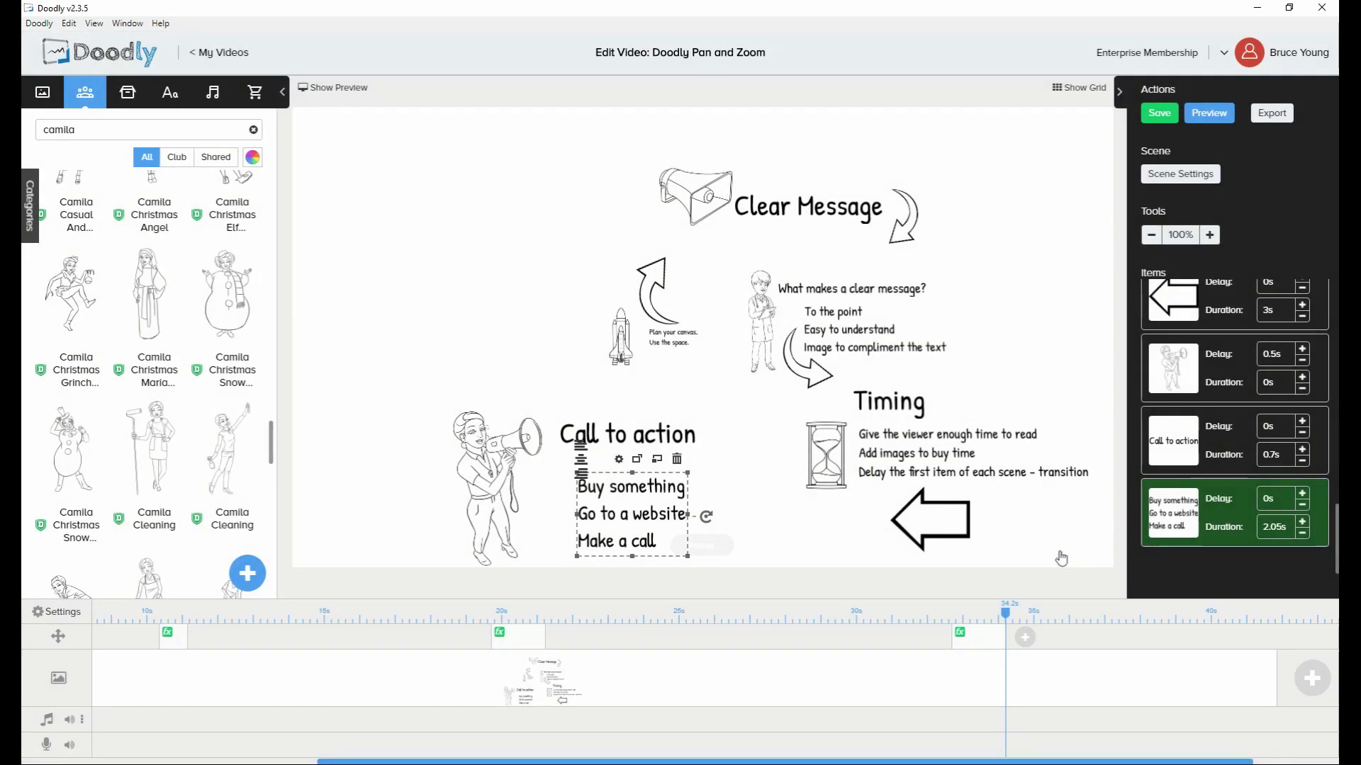
Shrink the megaphone character, move the call-to-action list up closer to its heading, and save the video
{"action": "left_click", "coordinate": [492, 502]}
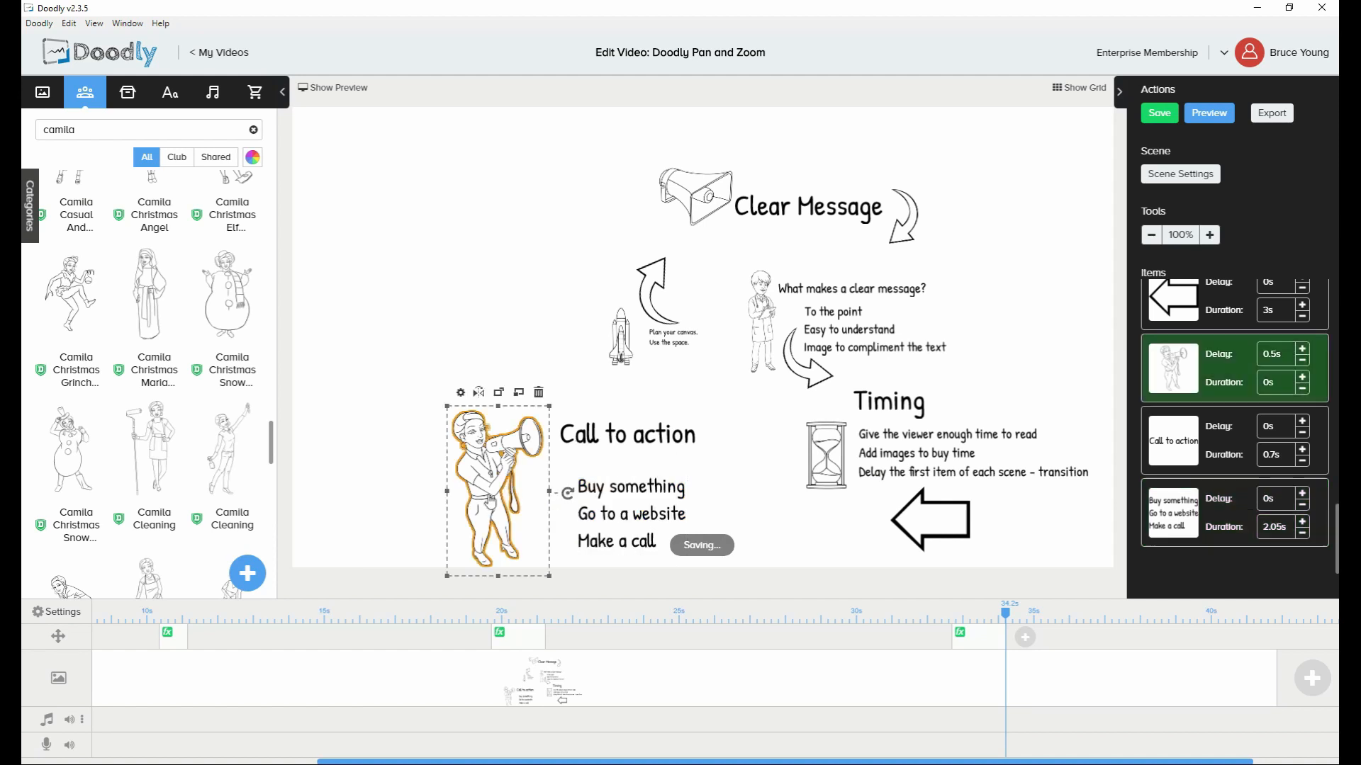
{"action": "left_click_drag", "start_coordinate": [453, 579], "coordinate": [492, 542]}
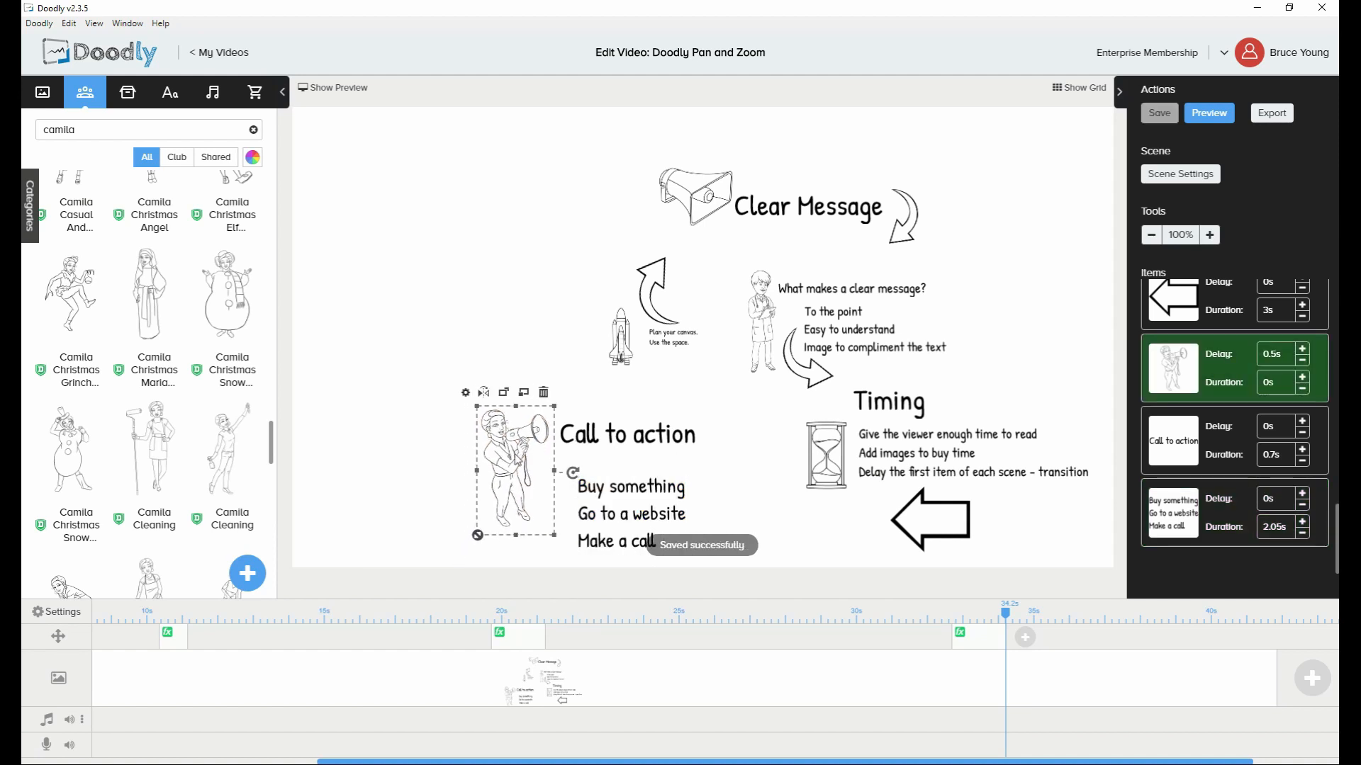
{"action": "left_click_drag", "start_coordinate": [504, 461], "coordinate": [506, 464]}
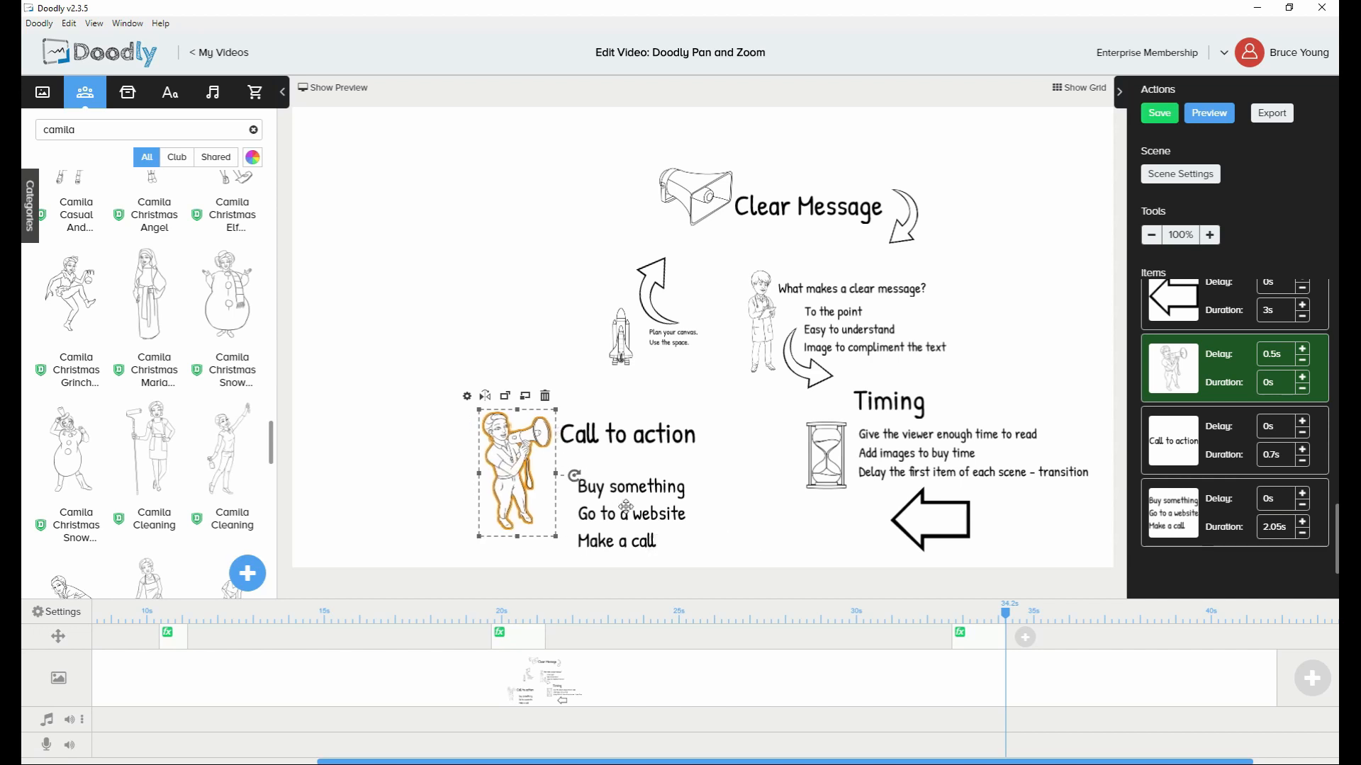
{"action": "left_click_drag", "start_coordinate": [615, 523], "coordinate": [608, 503]}
{"action": "left_click", "coordinate": [1182, 115]}
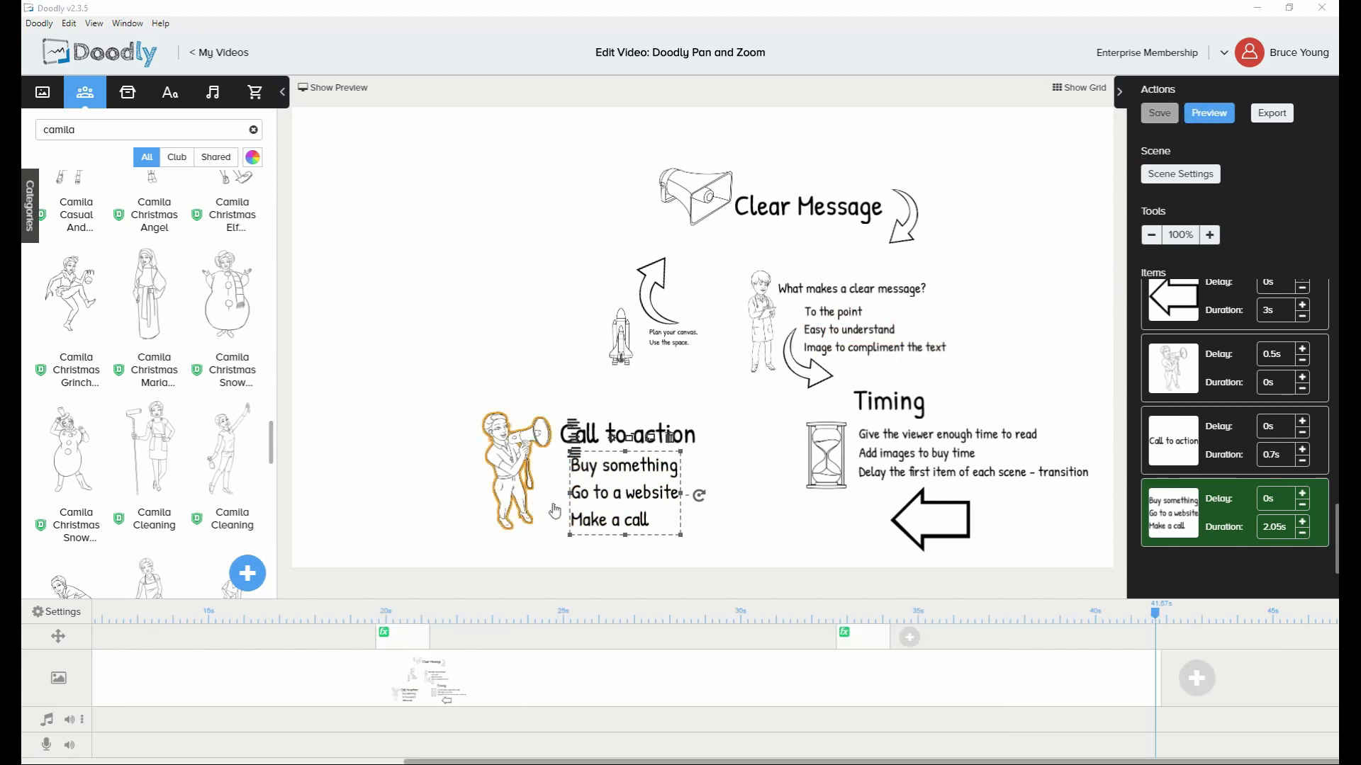
Play the video preview to check the camera move into the Call to action section and the ending
{"action": "left_click", "coordinate": [1203, 124]}
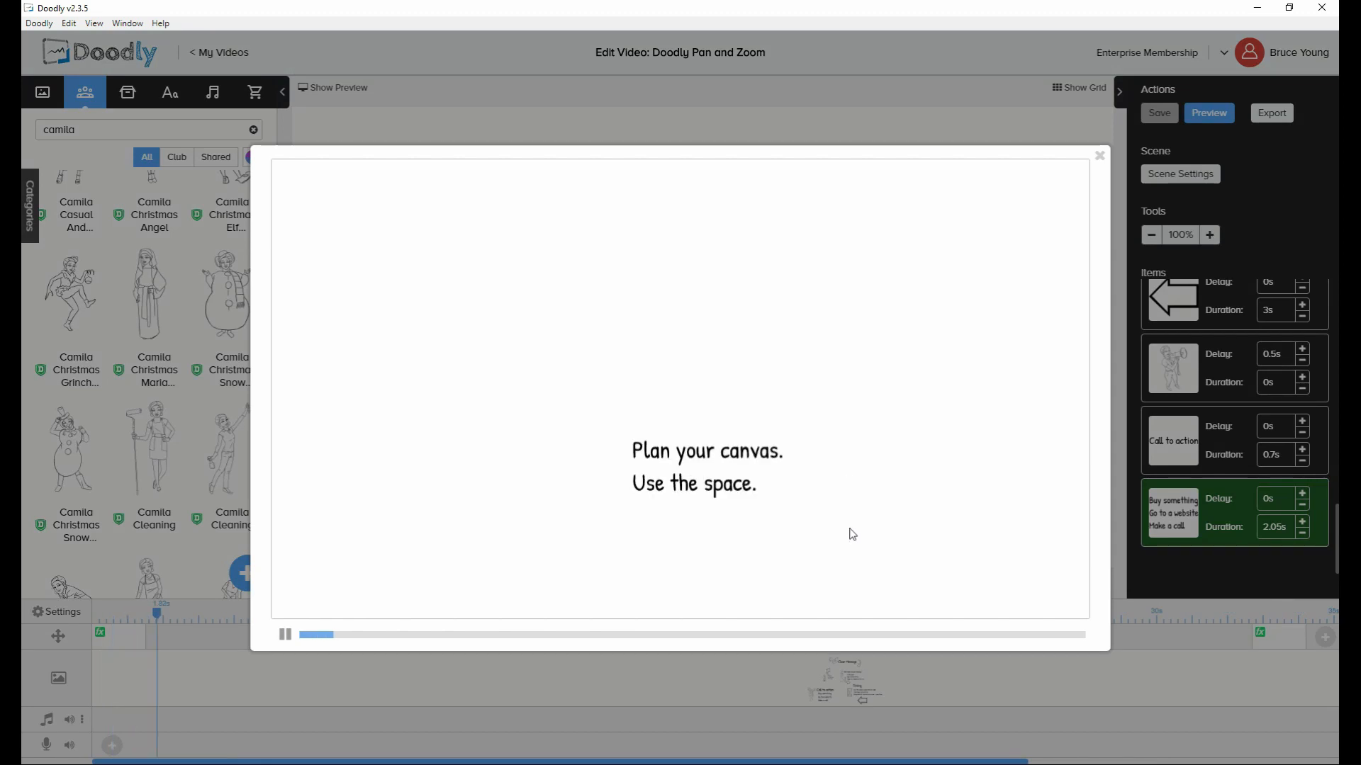
{"action": "left_click", "coordinate": [817, 636]}
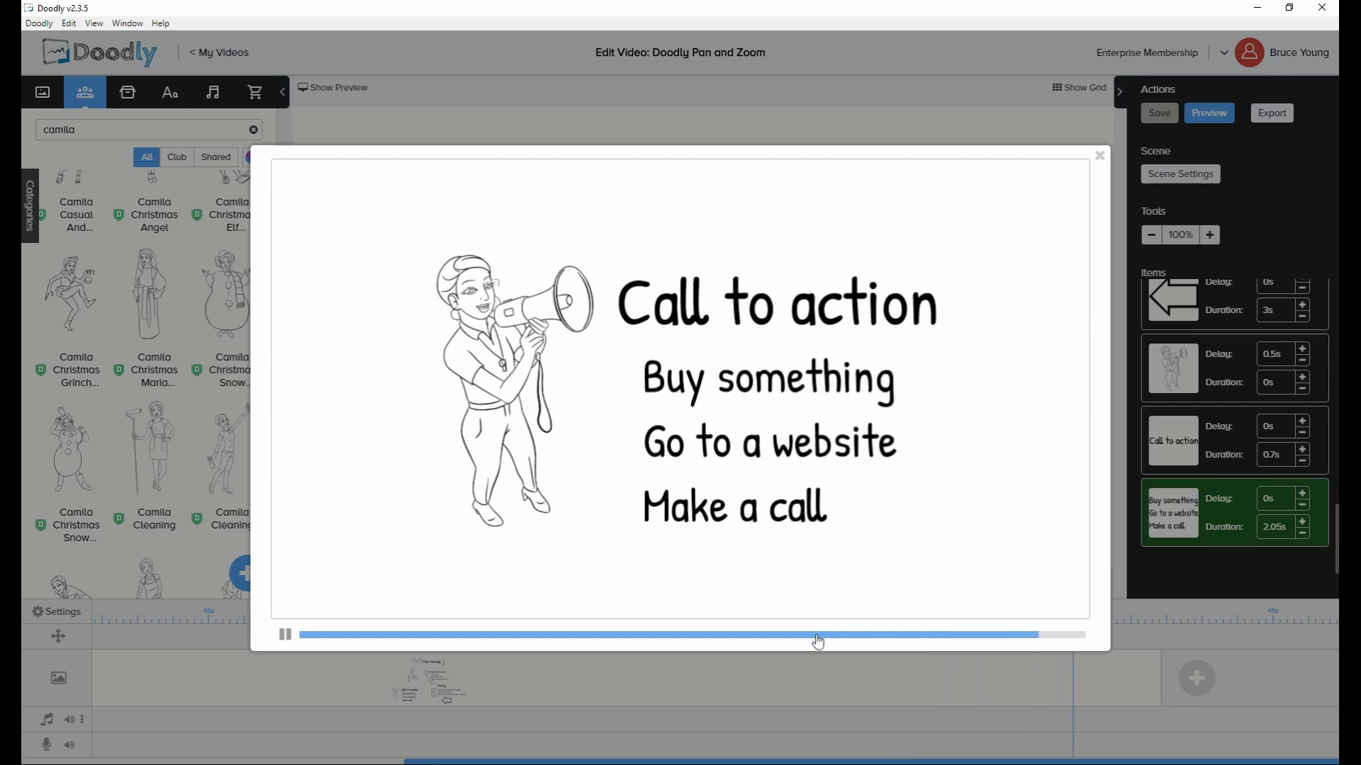
{"action": "left_click", "coordinate": [1101, 160]}
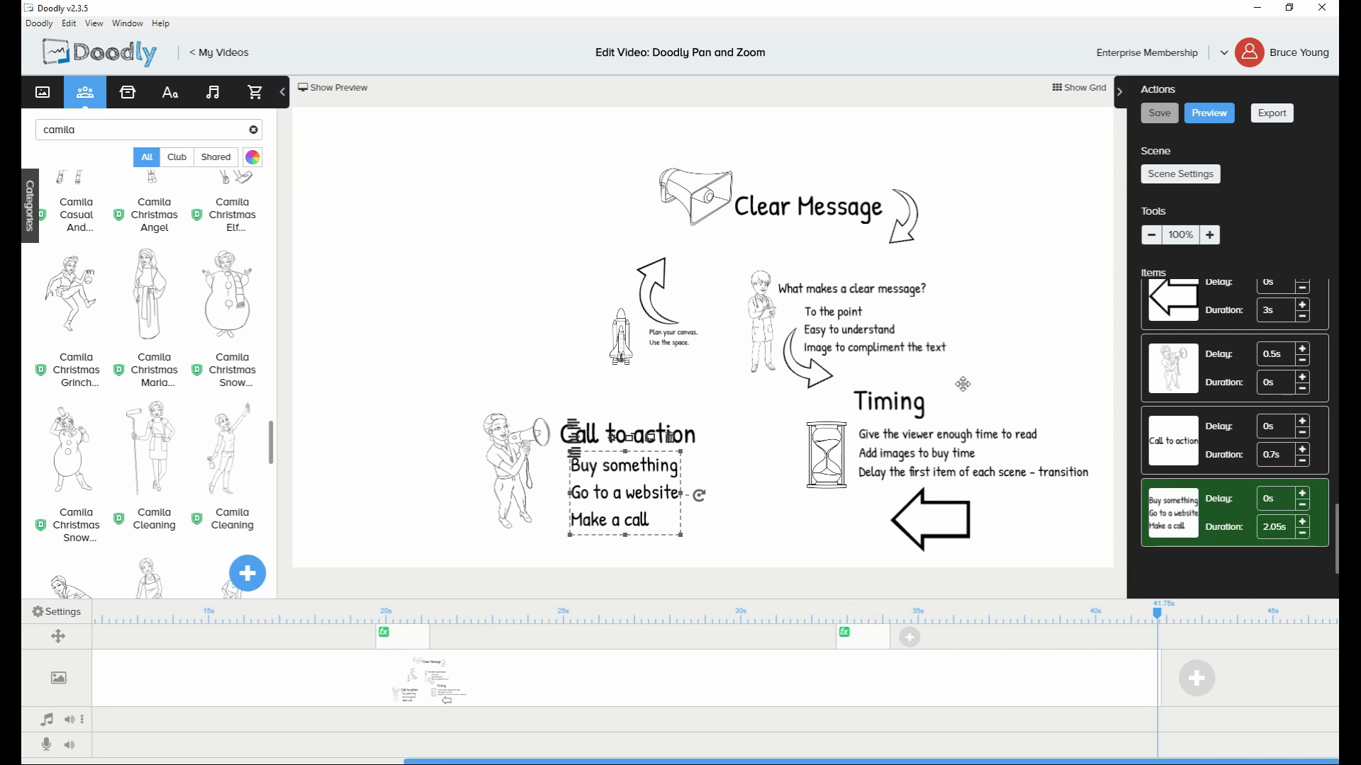
{"action": "left_click", "coordinate": [1213, 113]}
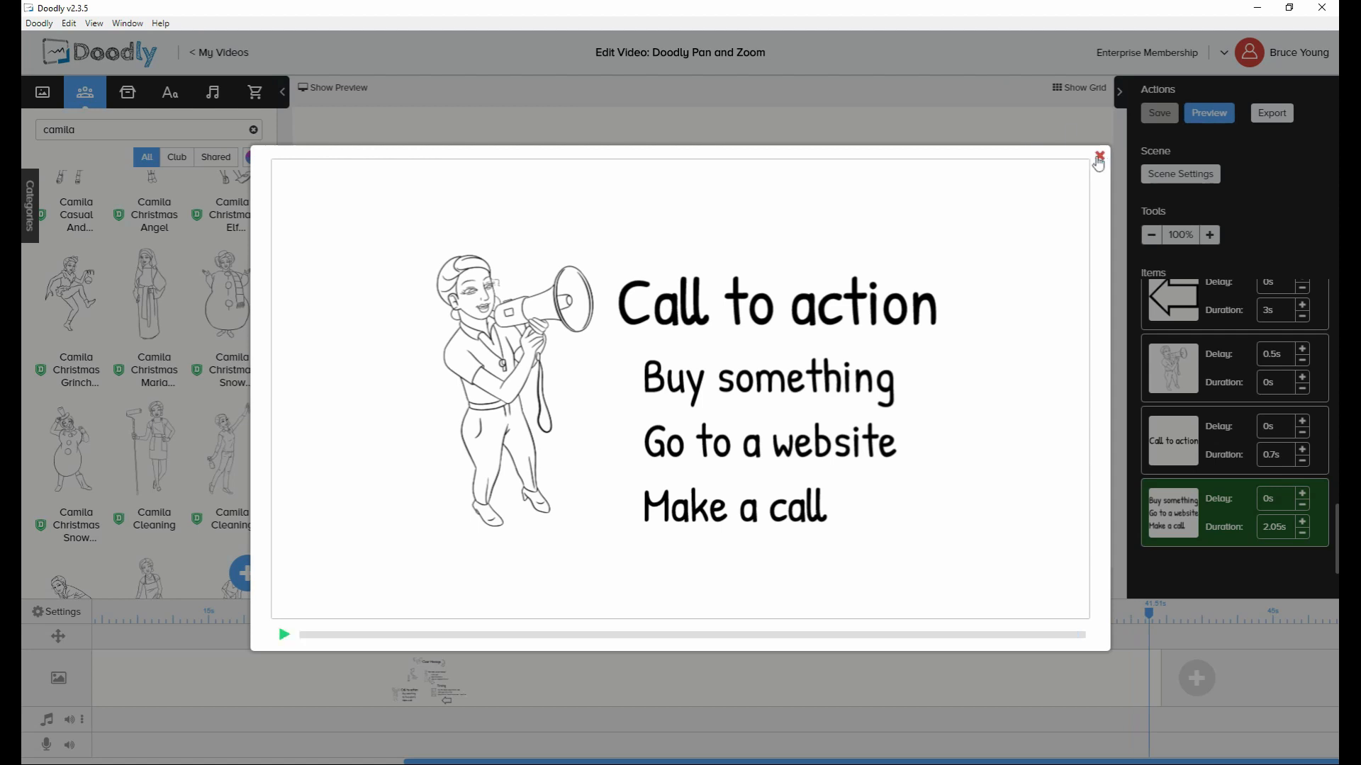
{"action": "left_click", "coordinate": [1096, 159]}
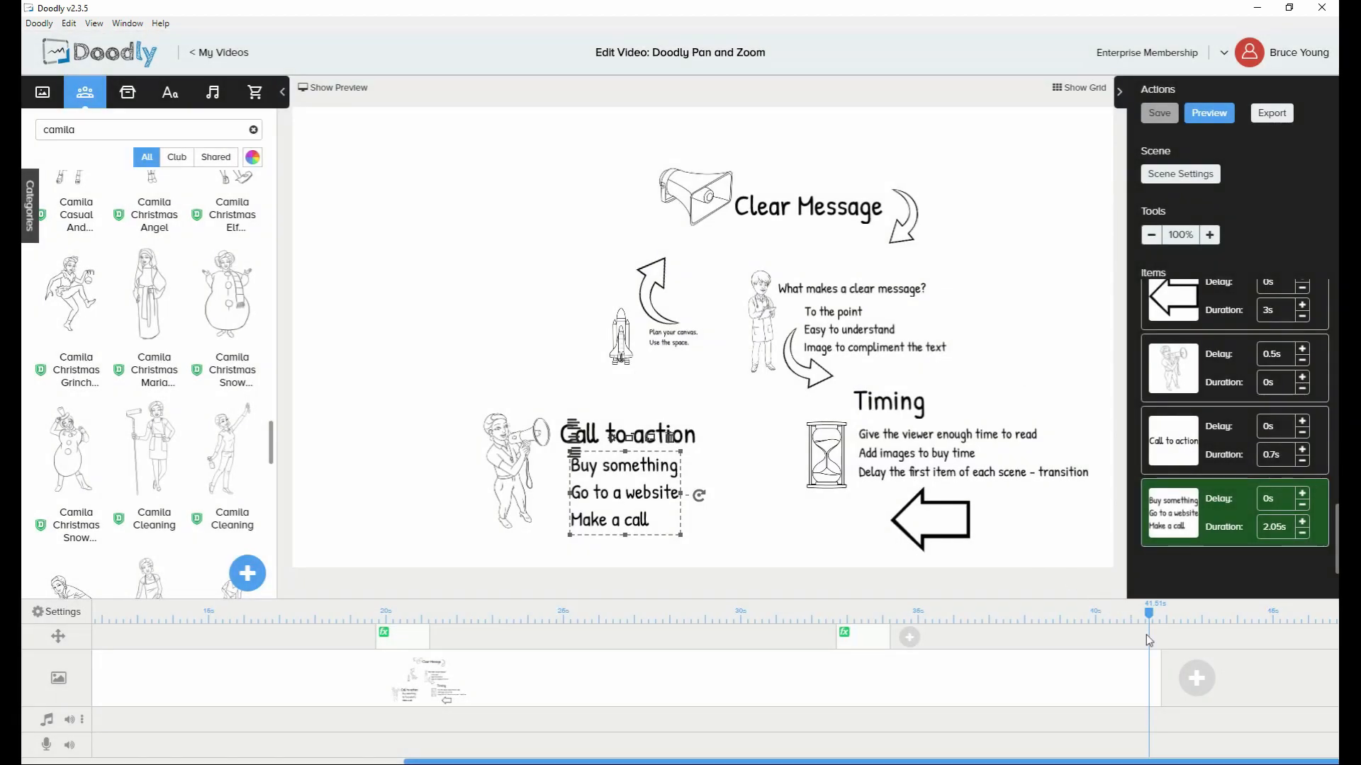
Increase the extra time at the end of the scene in the scene settings
{"action": "scroll", "coordinate": [1137, 643], "scroll_direction": "left", "scroll_amount": 2}
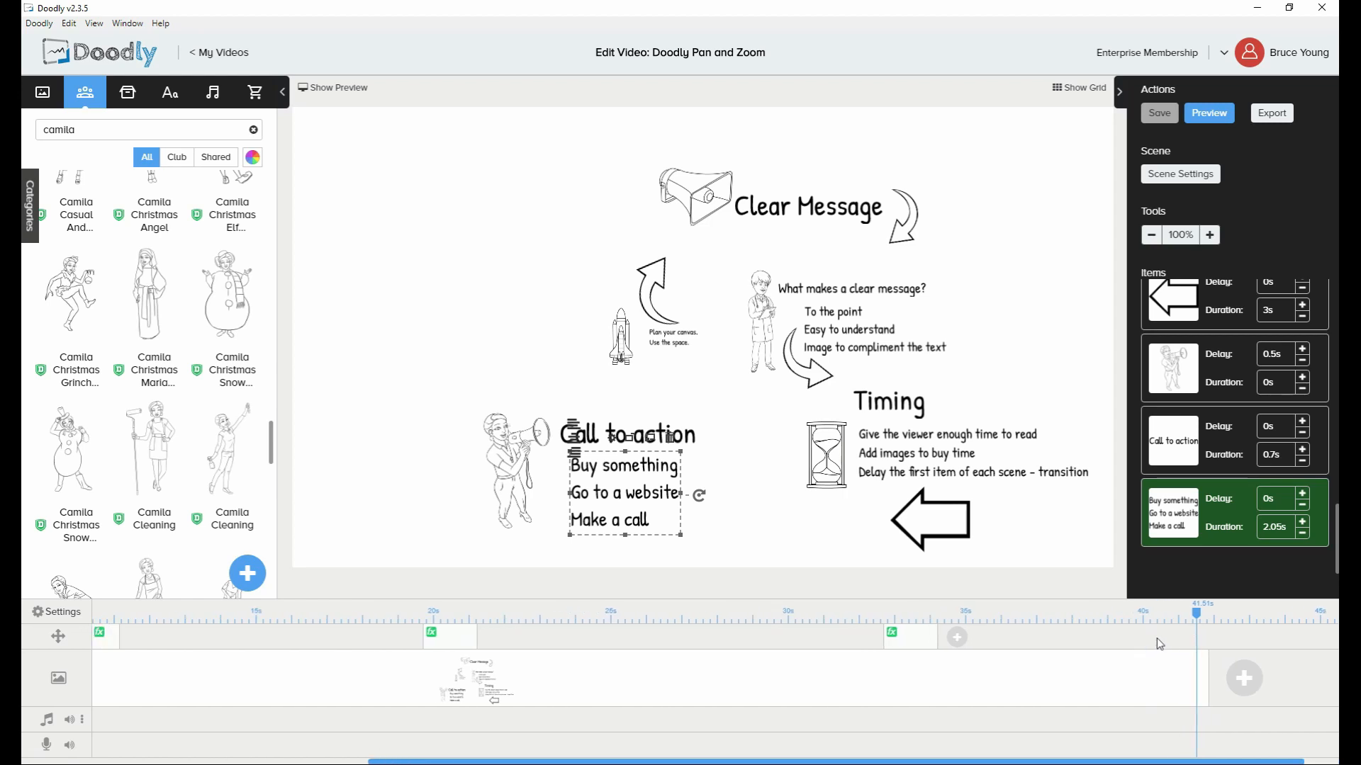
{"action": "scroll", "coordinate": [1159, 644], "scroll_direction": "right", "scroll_amount": 2}
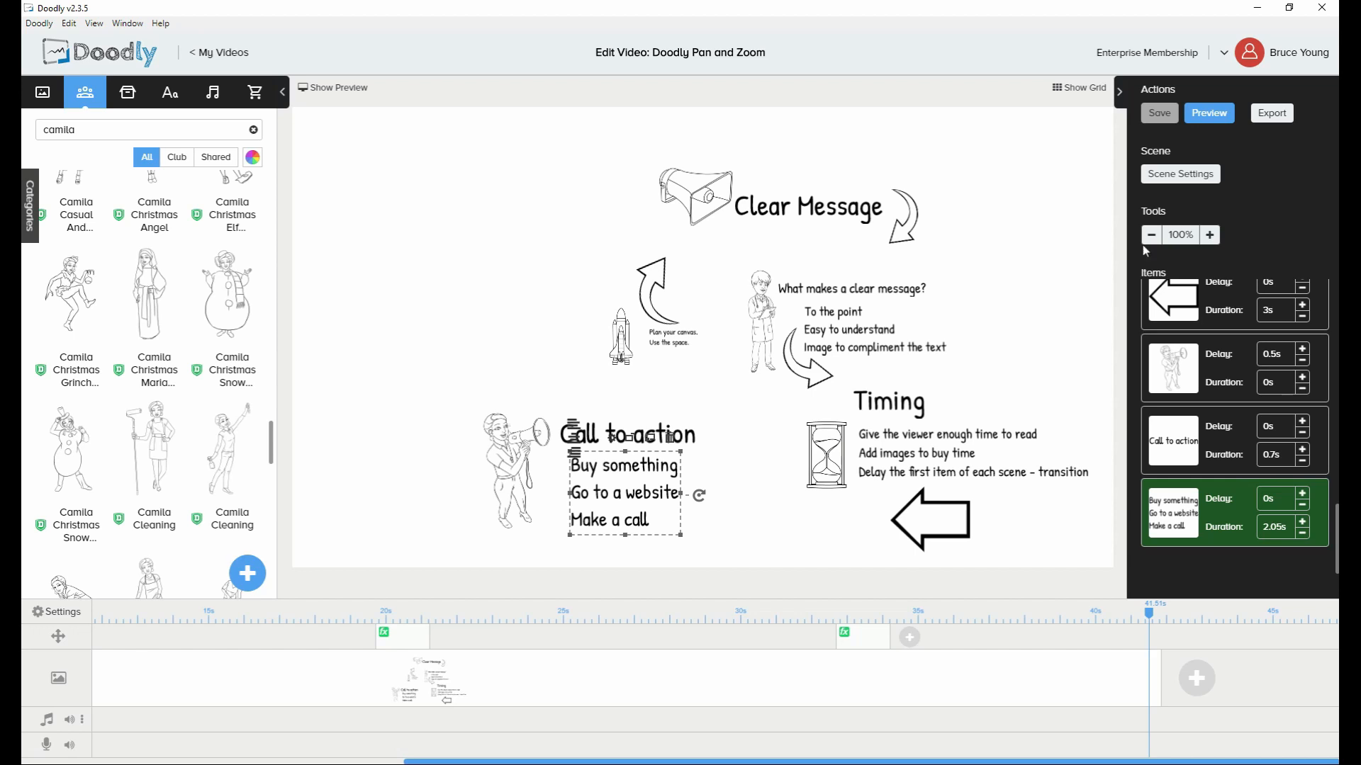
{"action": "left_click", "coordinate": [1152, 176]}
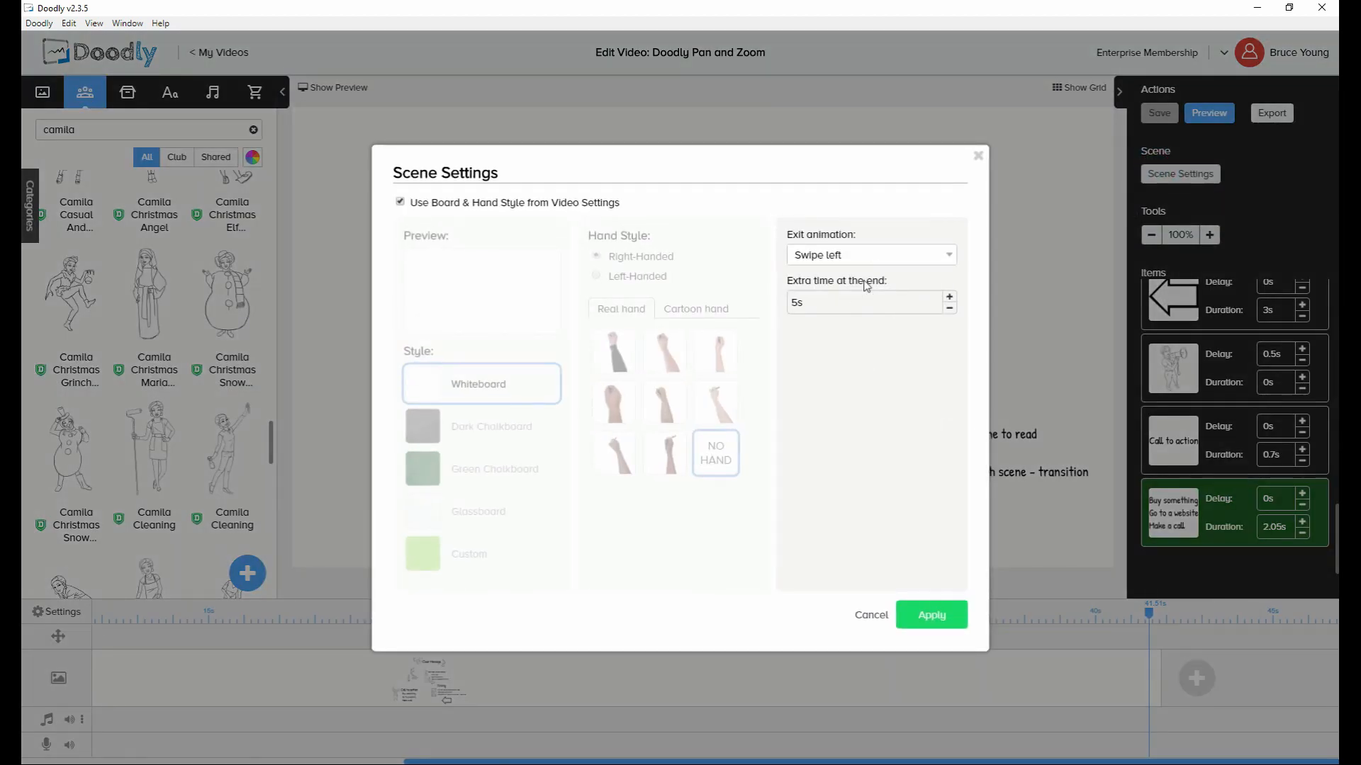
{"action": "left_click", "coordinate": [923, 303]}
{"action": "left_click", "coordinate": [933, 621]}
{"action": "scroll", "coordinate": [1104, 635], "scroll_direction": "left", "scroll_amount": 1}
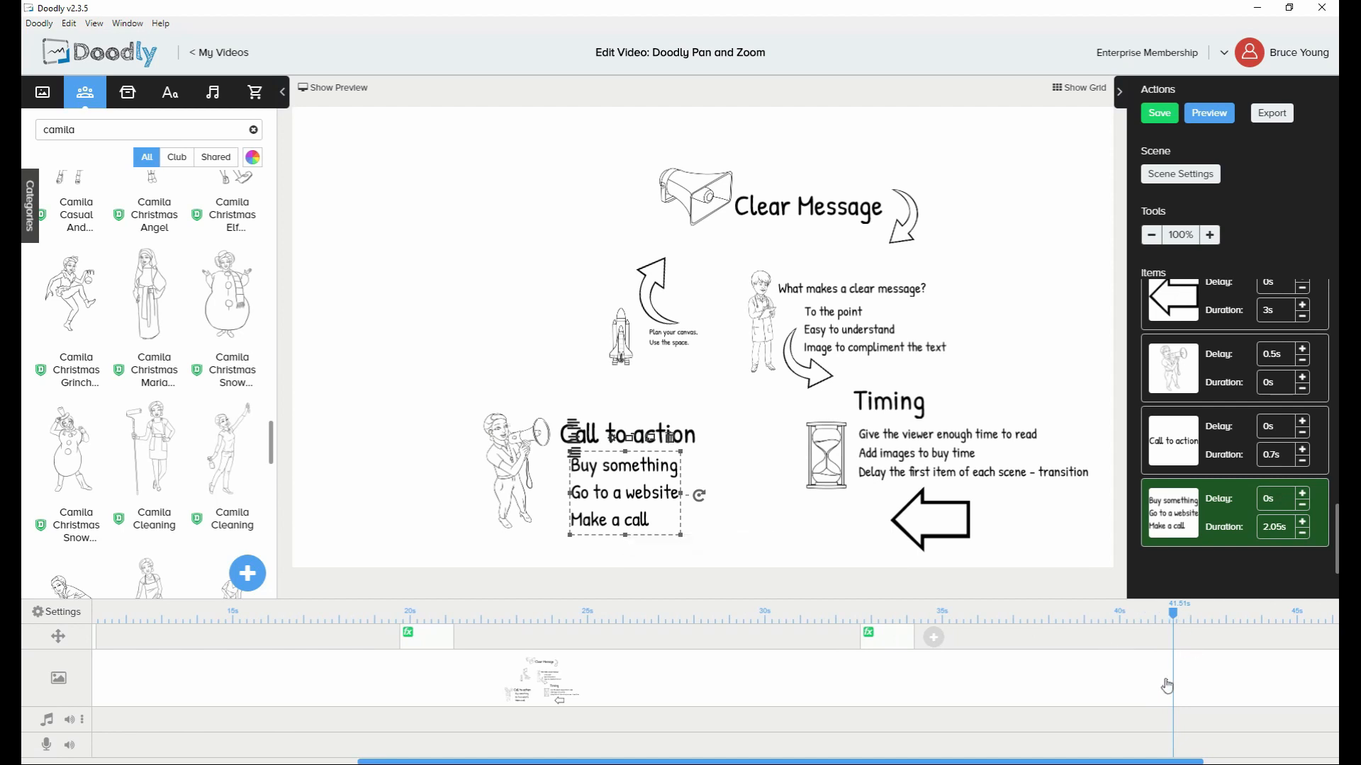
{"action": "scroll", "coordinate": [1166, 685], "scroll_direction": "right", "scroll_amount": 5}
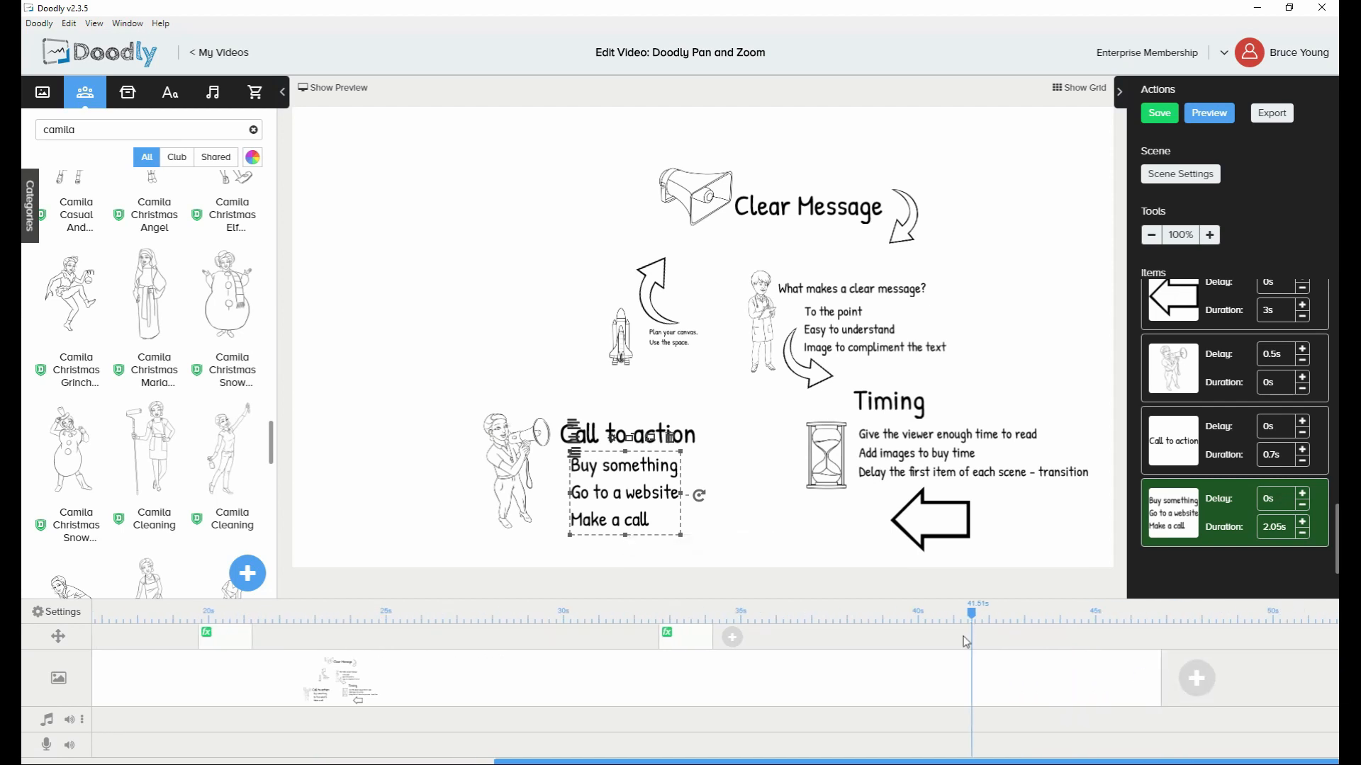
Add a fourth pan-and-zoom effect at about 40 s on the timeline and open its settings
{"action": "scroll", "coordinate": [965, 641], "scroll_direction": "left", "scroll_amount": 2}
{"action": "left_click", "coordinate": [966, 640]}
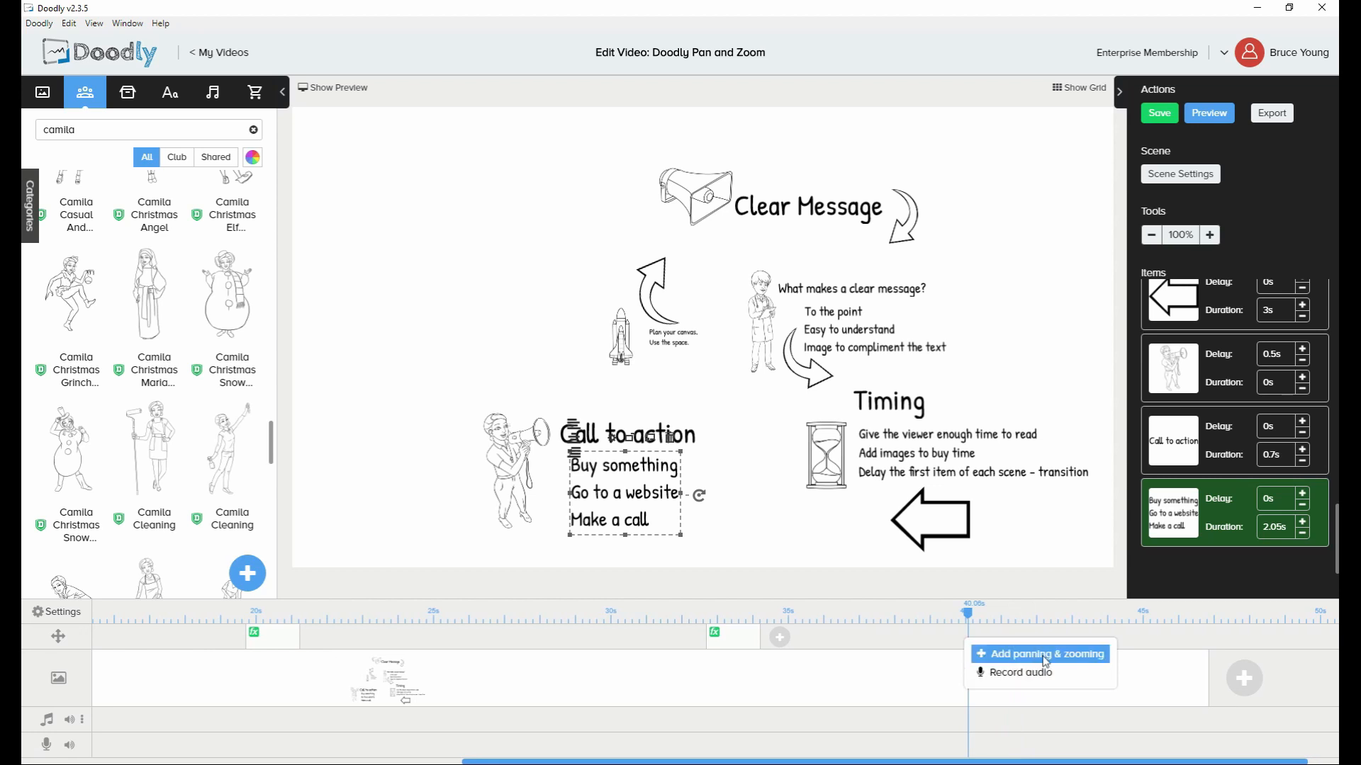
{"action": "left_click", "coordinate": [1045, 654]}
{"action": "left_click", "coordinate": [990, 637]}
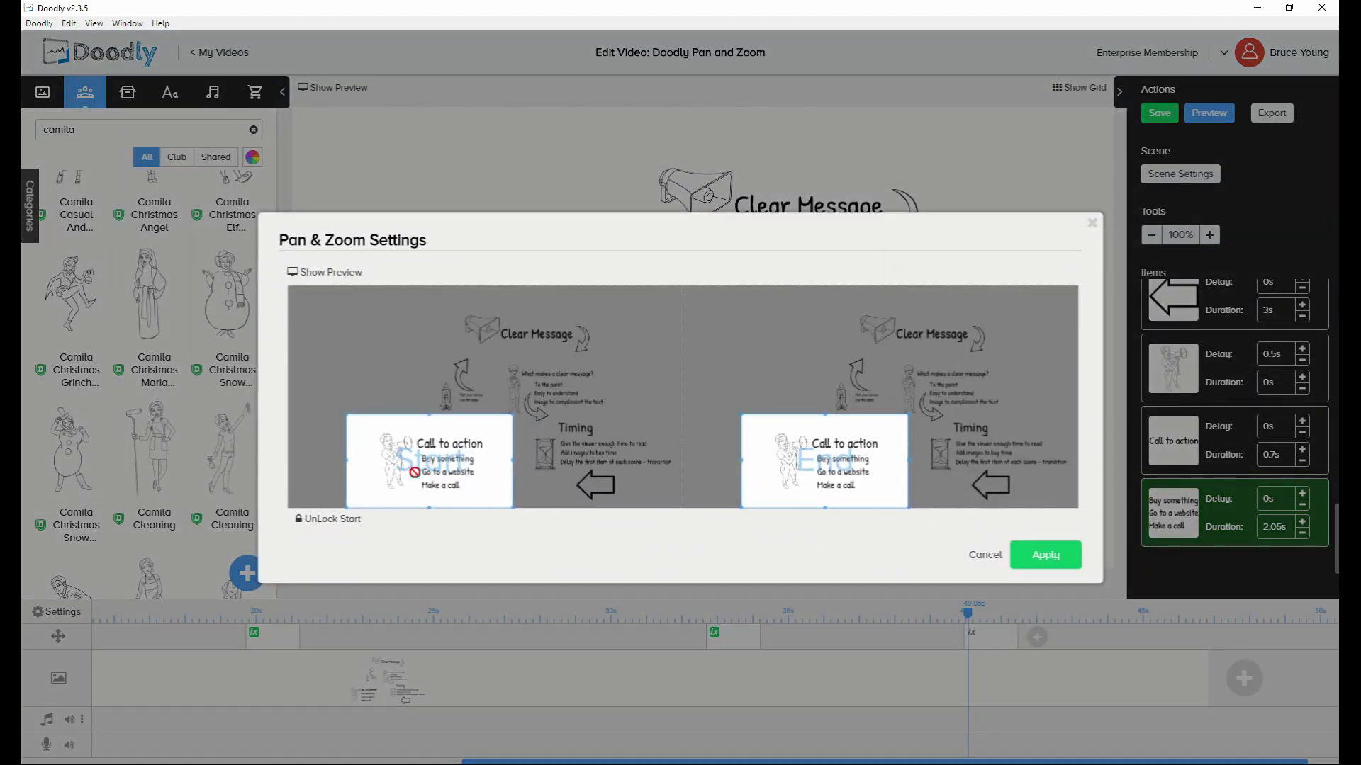
Enlarge the fourth effect's end frame to cover the whole canvas, apply it, and preview the final zoom-out
{"action": "left_click_drag", "start_coordinate": [768, 435], "coordinate": [701, 305]}
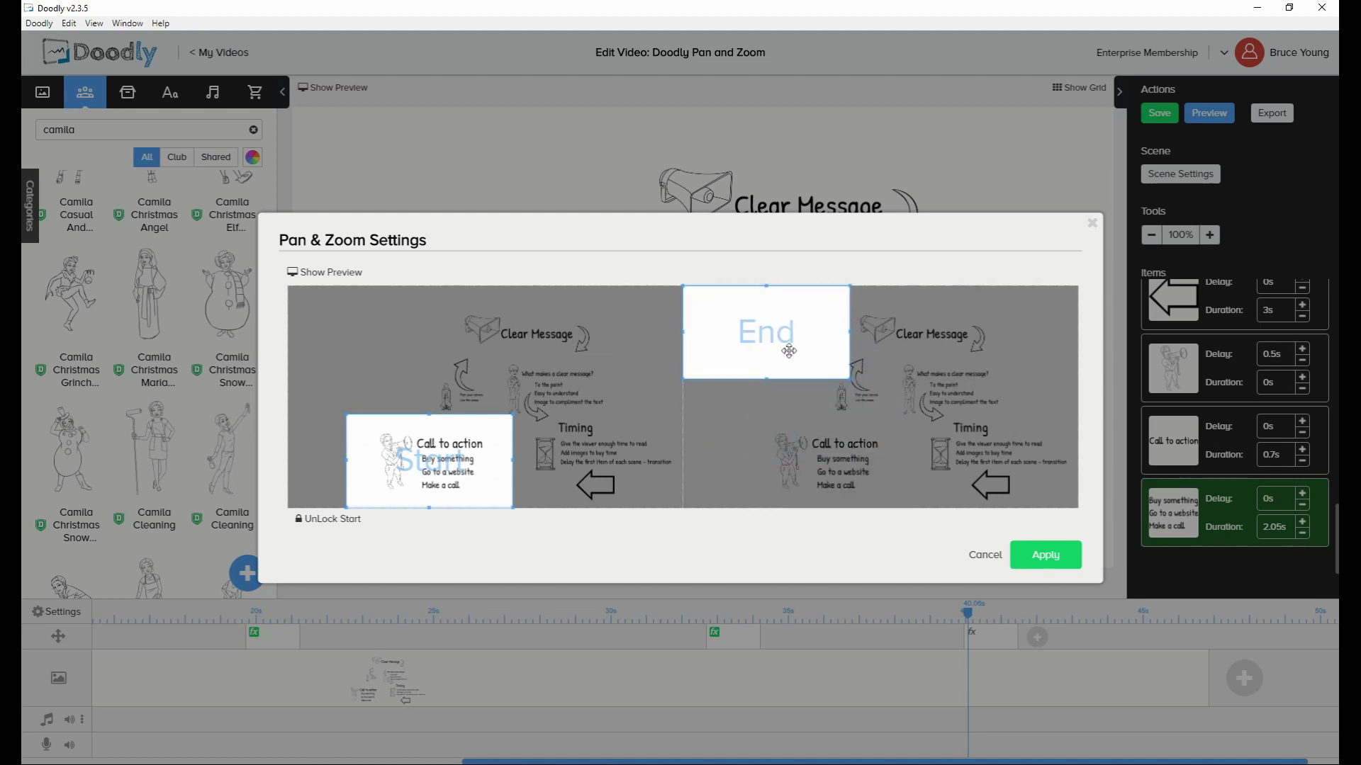
{"action": "left_click_drag", "start_coordinate": [847, 382], "coordinate": [1085, 539]}
{"action": "left_click", "coordinate": [1035, 562]}
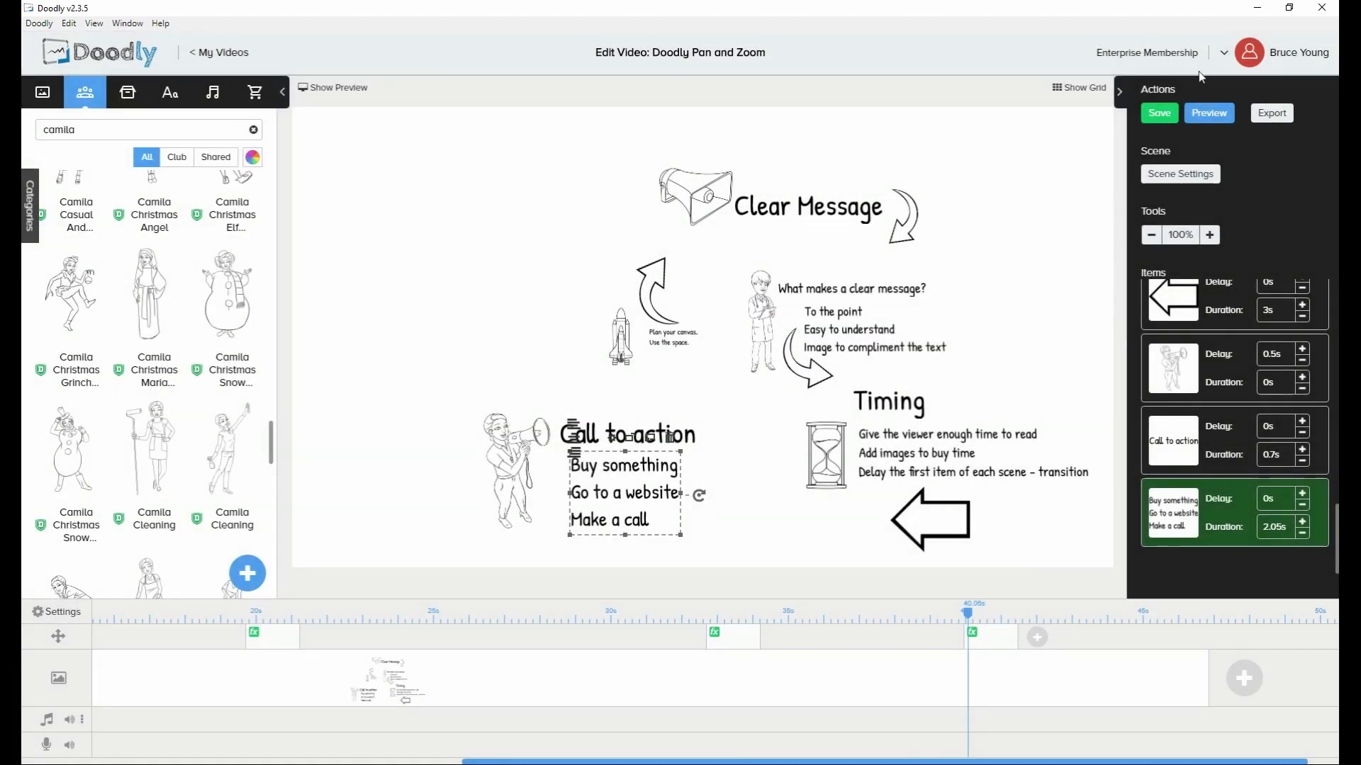
{"action": "left_click", "coordinate": [1209, 113]}
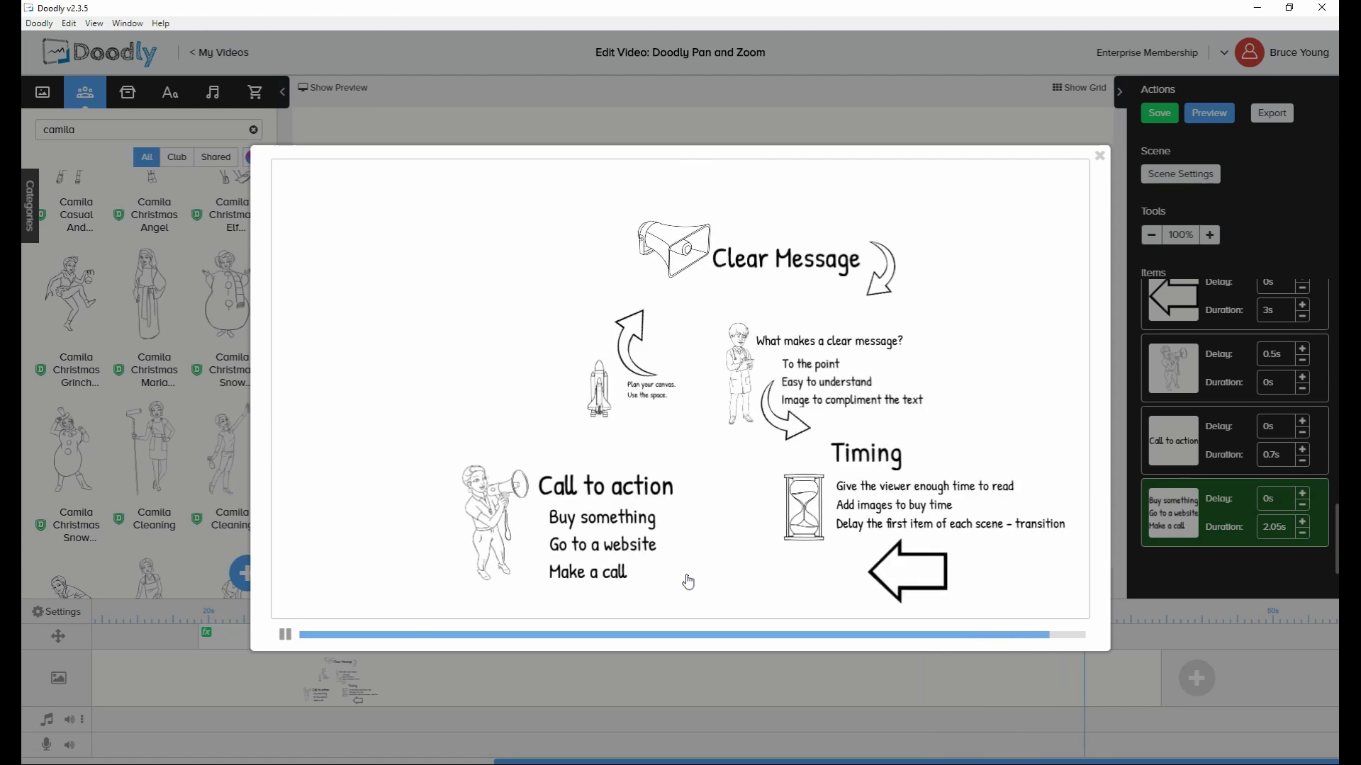
{"action": "left_click", "coordinate": [1098, 157]}
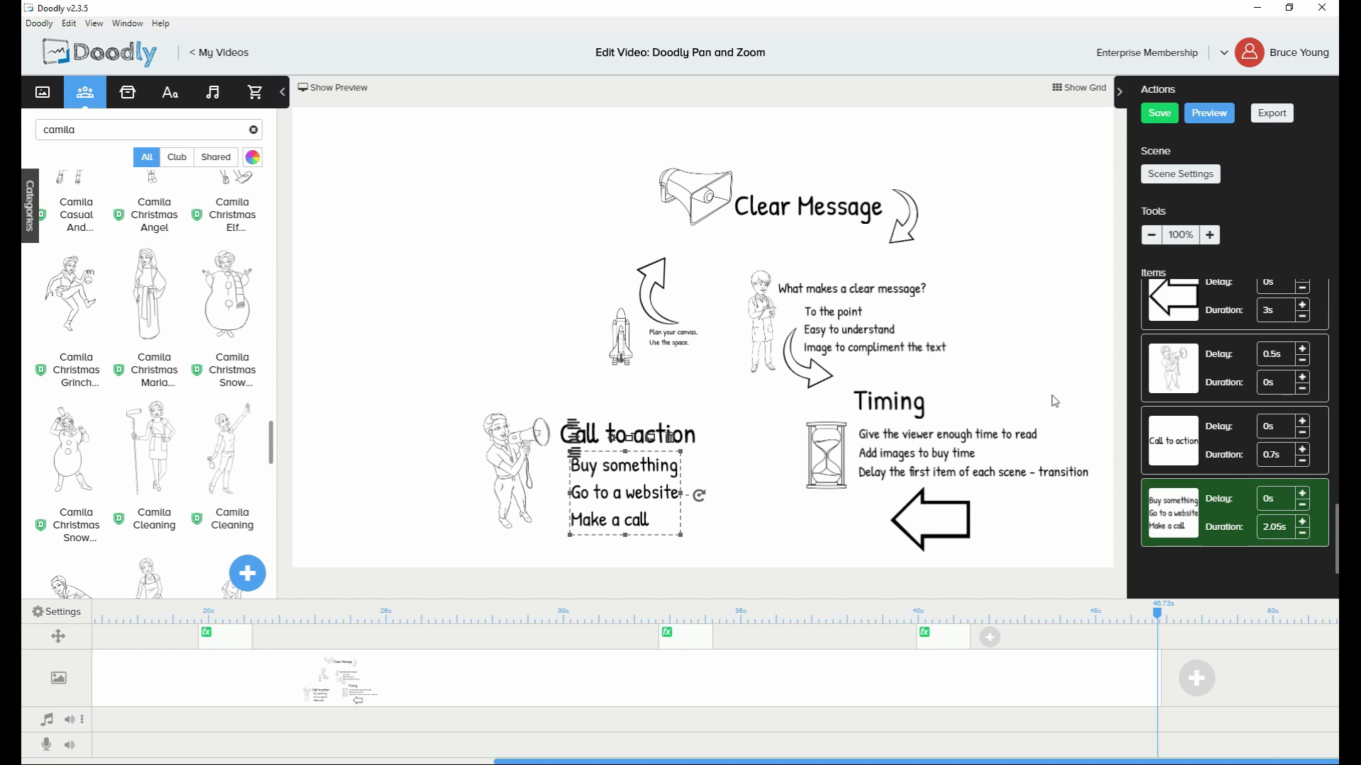
Recolor the Clear Message heading to pure red (FF0000) in its asset settings and apply the change
{"action": "left_click", "coordinate": [832, 205]}
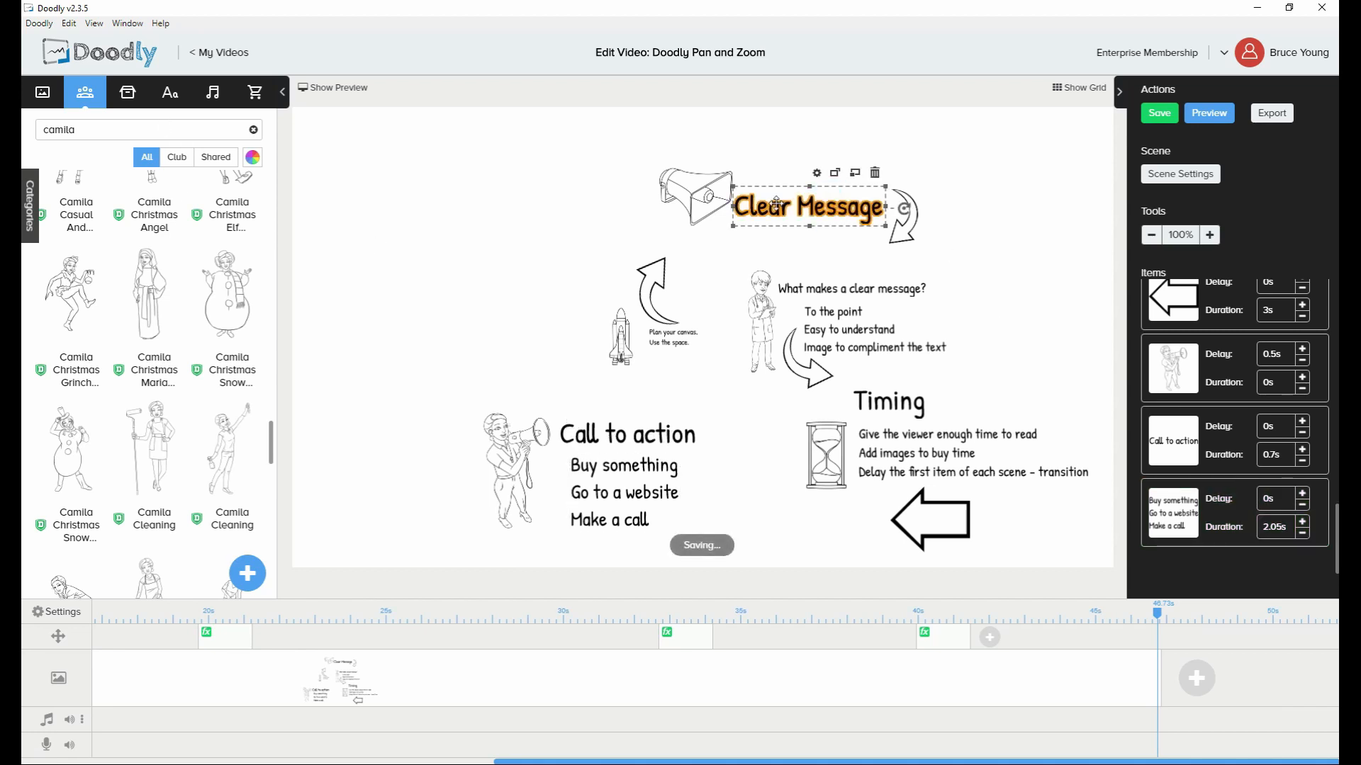
{"action": "left_click", "coordinate": [816, 173]}
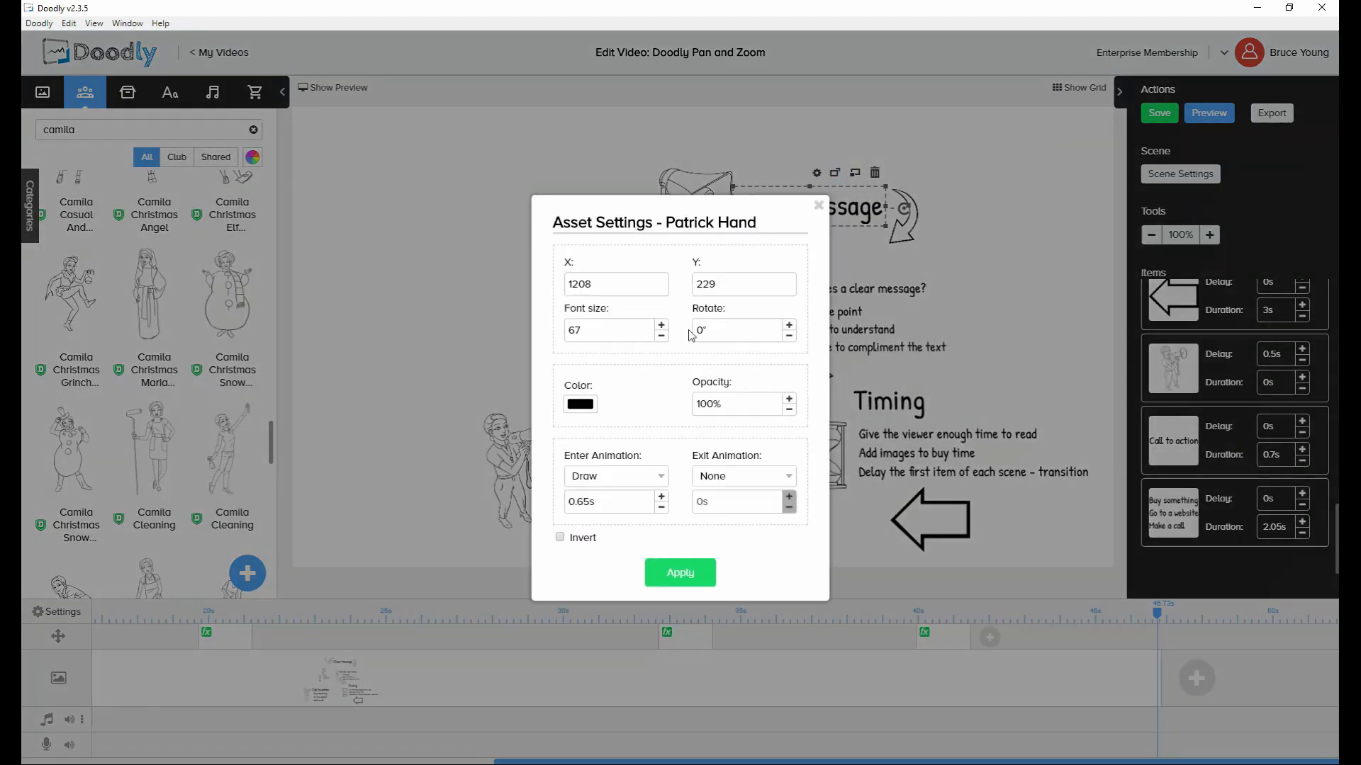
{"action": "left_click", "coordinate": [581, 405]}
{"action": "left_click_drag", "start_coordinate": [618, 457], "coordinate": [744, 402]}
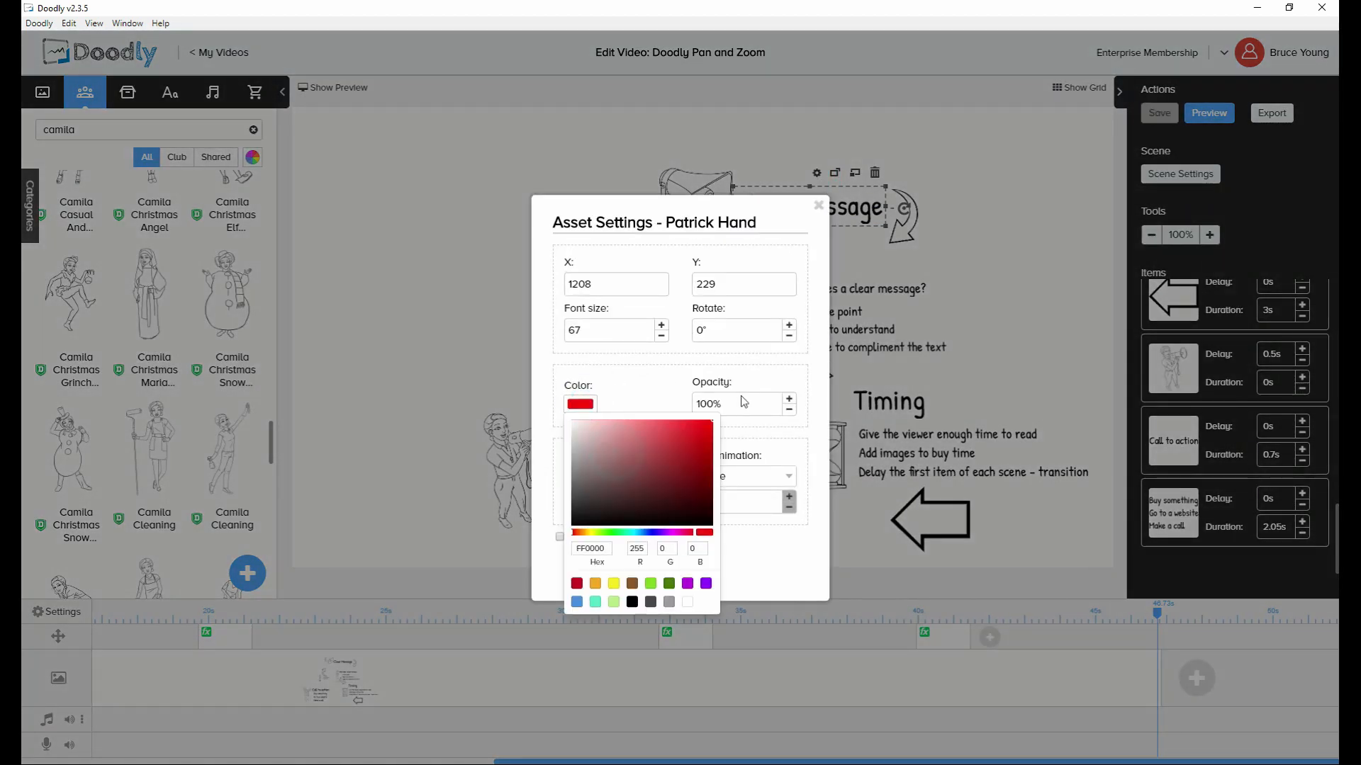
{"action": "left_click", "coordinate": [631, 367]}
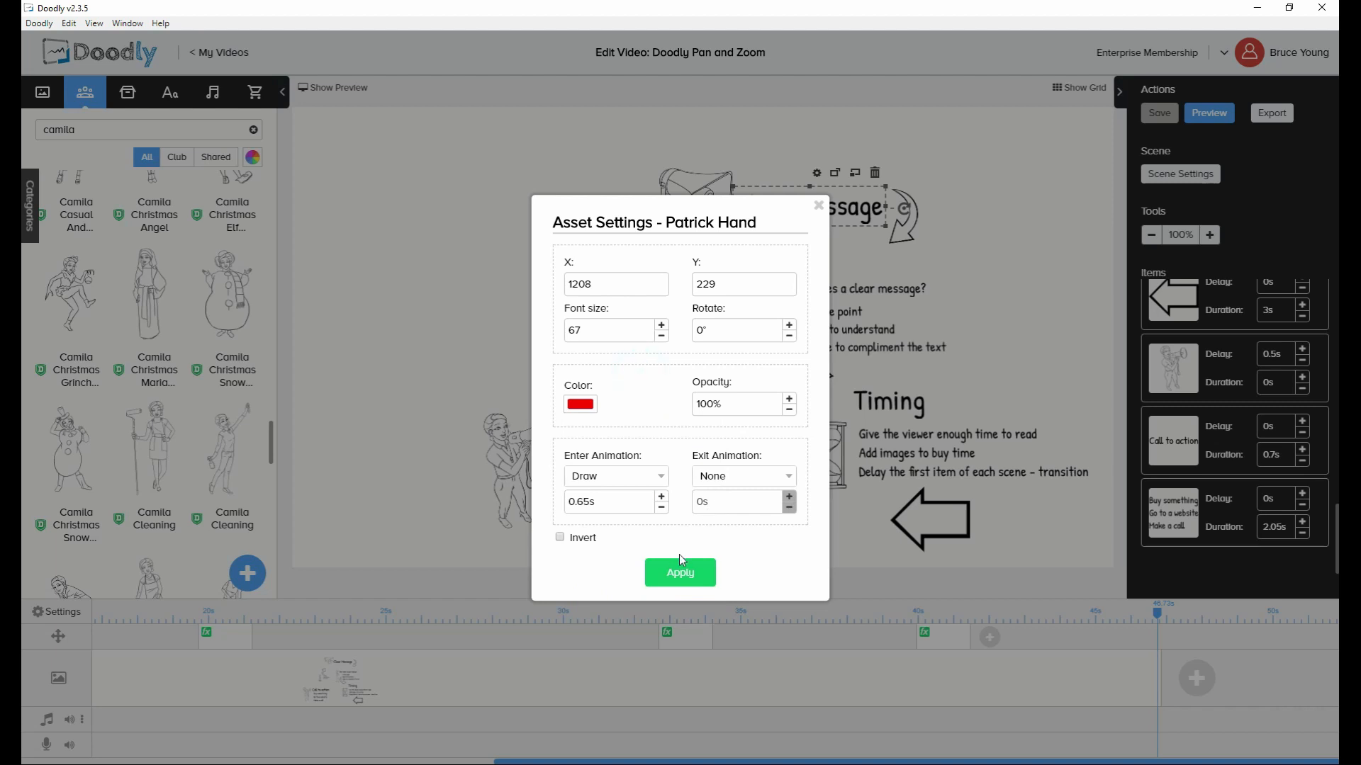
{"action": "left_click", "coordinate": [682, 573]}
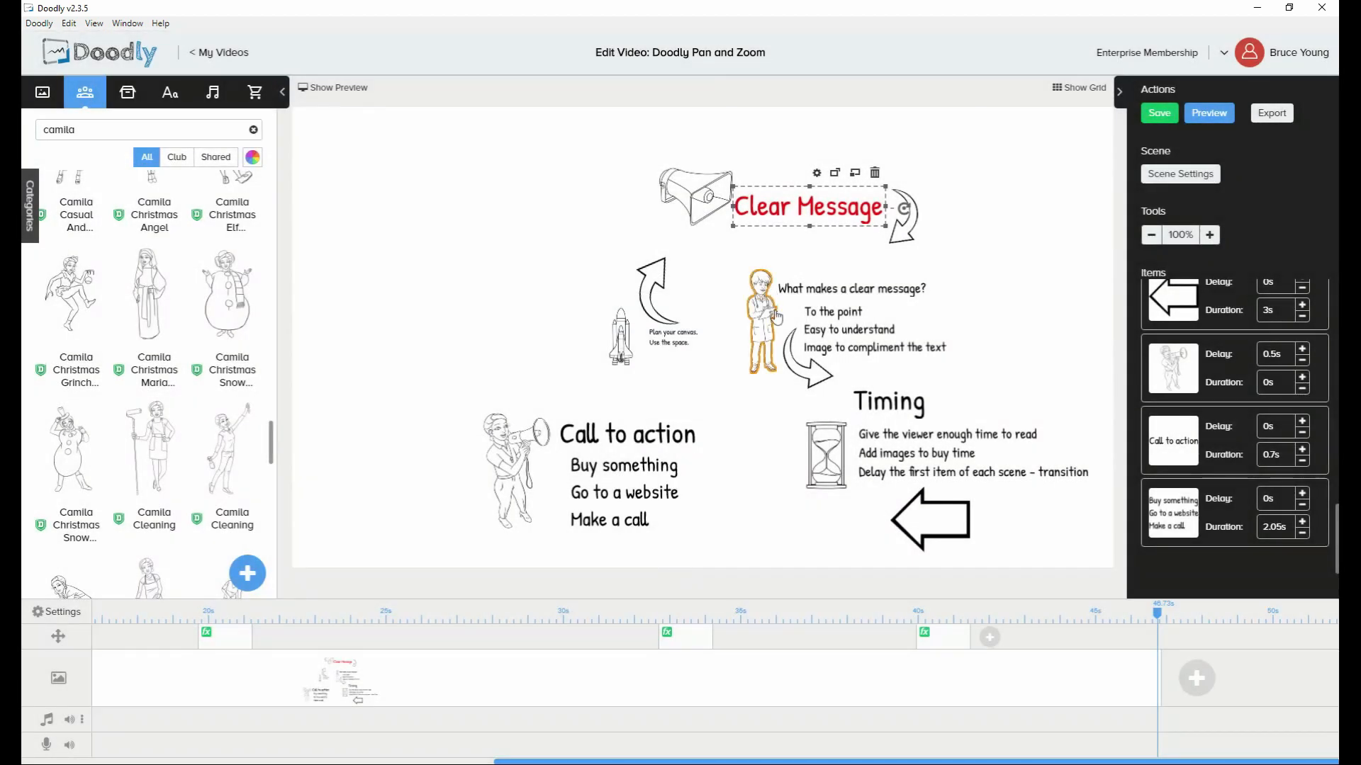
{"action": "left_click", "coordinate": [898, 417]}
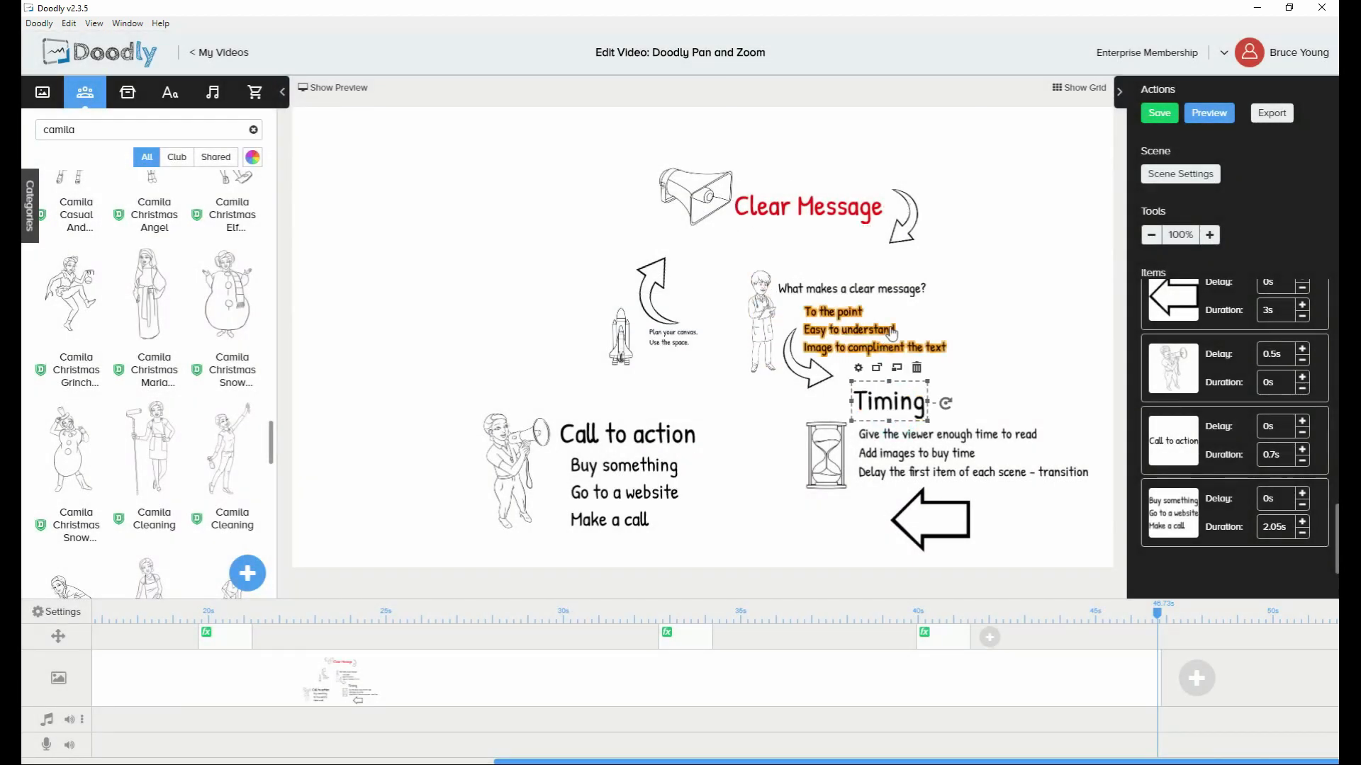
{"action": "left_click", "coordinate": [910, 291]}
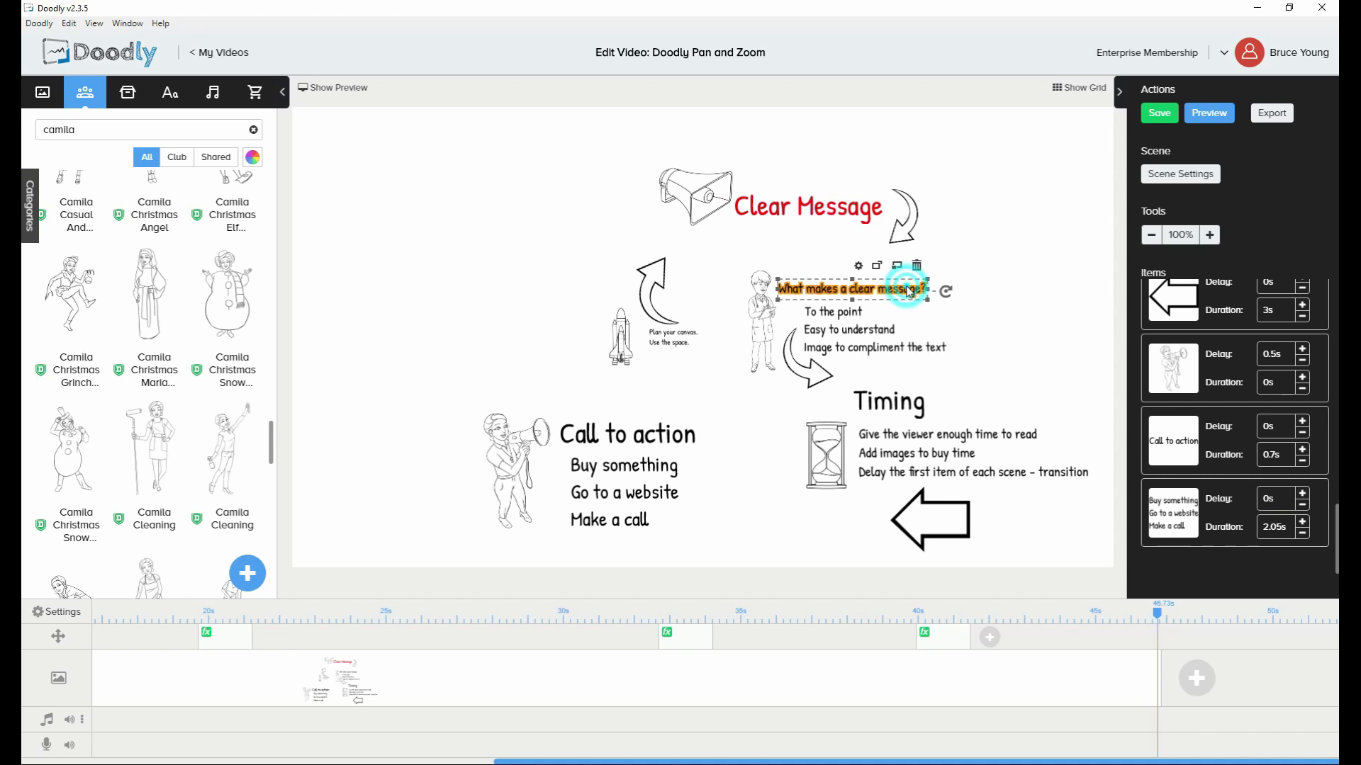
{"action": "left_click", "coordinate": [857, 266]}
{"action": "left_click", "coordinate": [580, 405]}
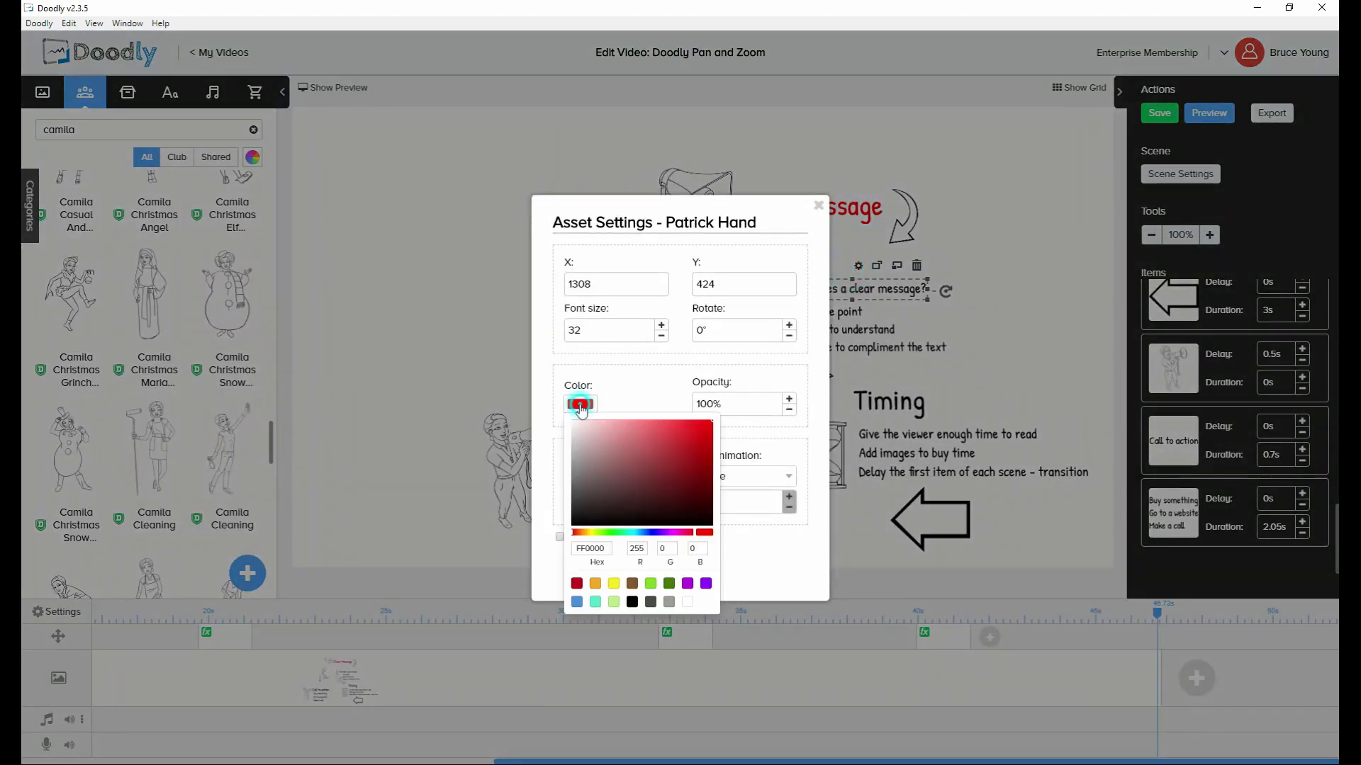
{"action": "left_click", "coordinate": [626, 461]}
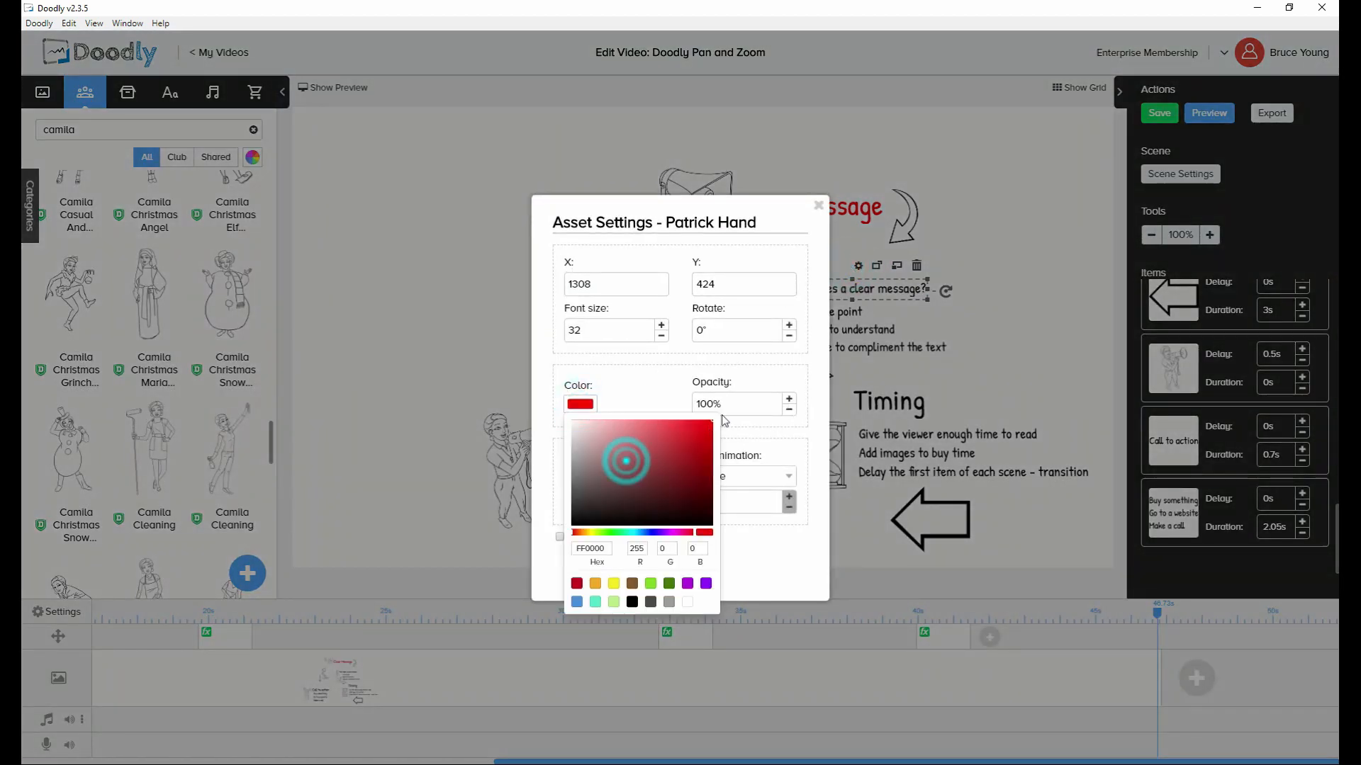
{"action": "left_click", "coordinate": [814, 267]}
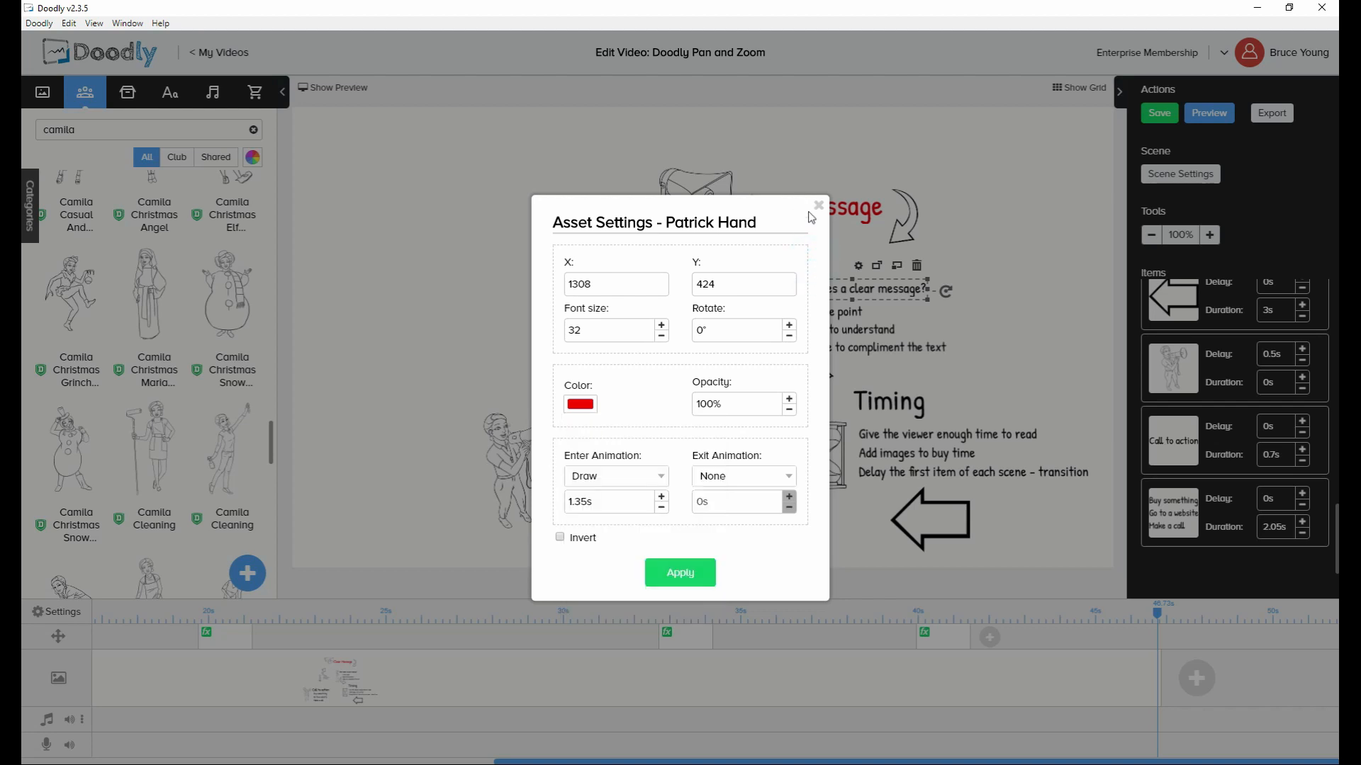
{"action": "left_click", "coordinate": [818, 205]}
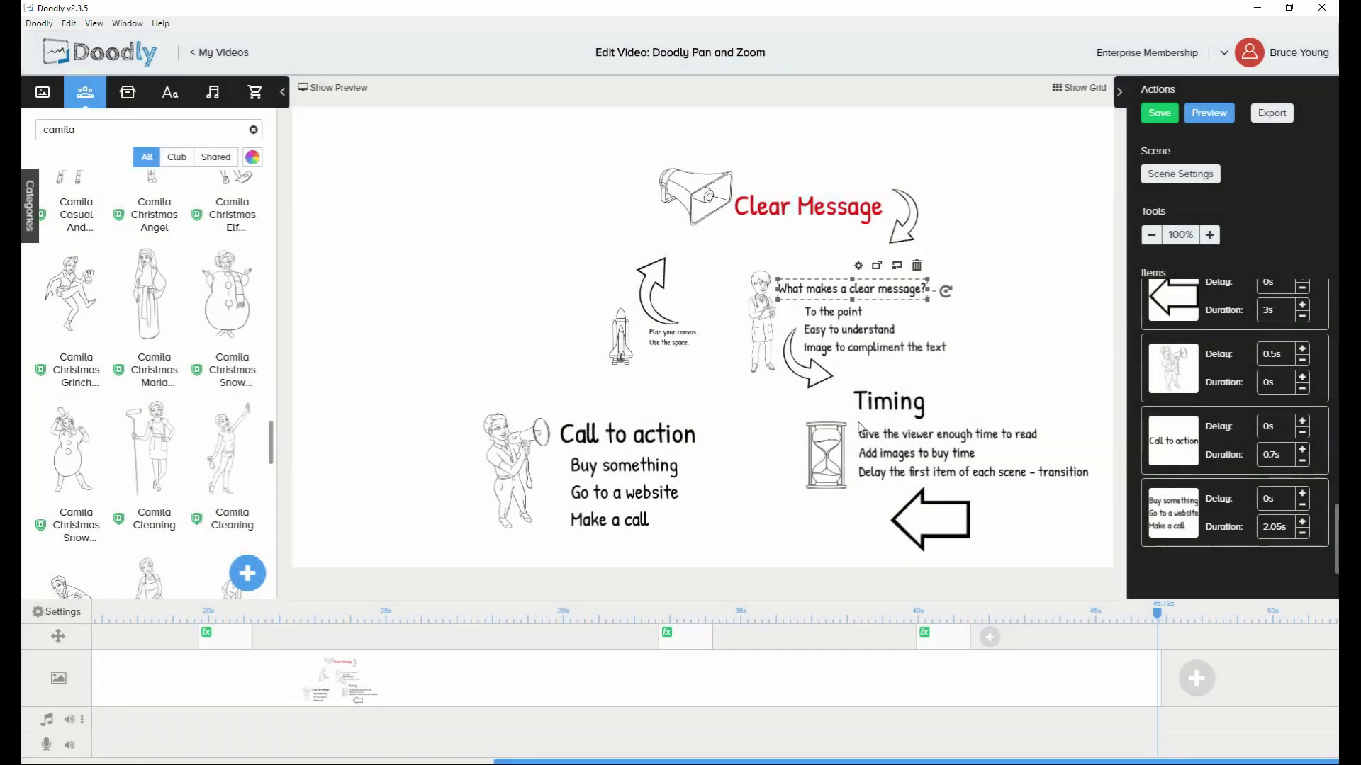
Recolor the "What makes a clear message?" line to red in its asset settings and apply it
{"action": "left_click", "coordinate": [859, 267]}
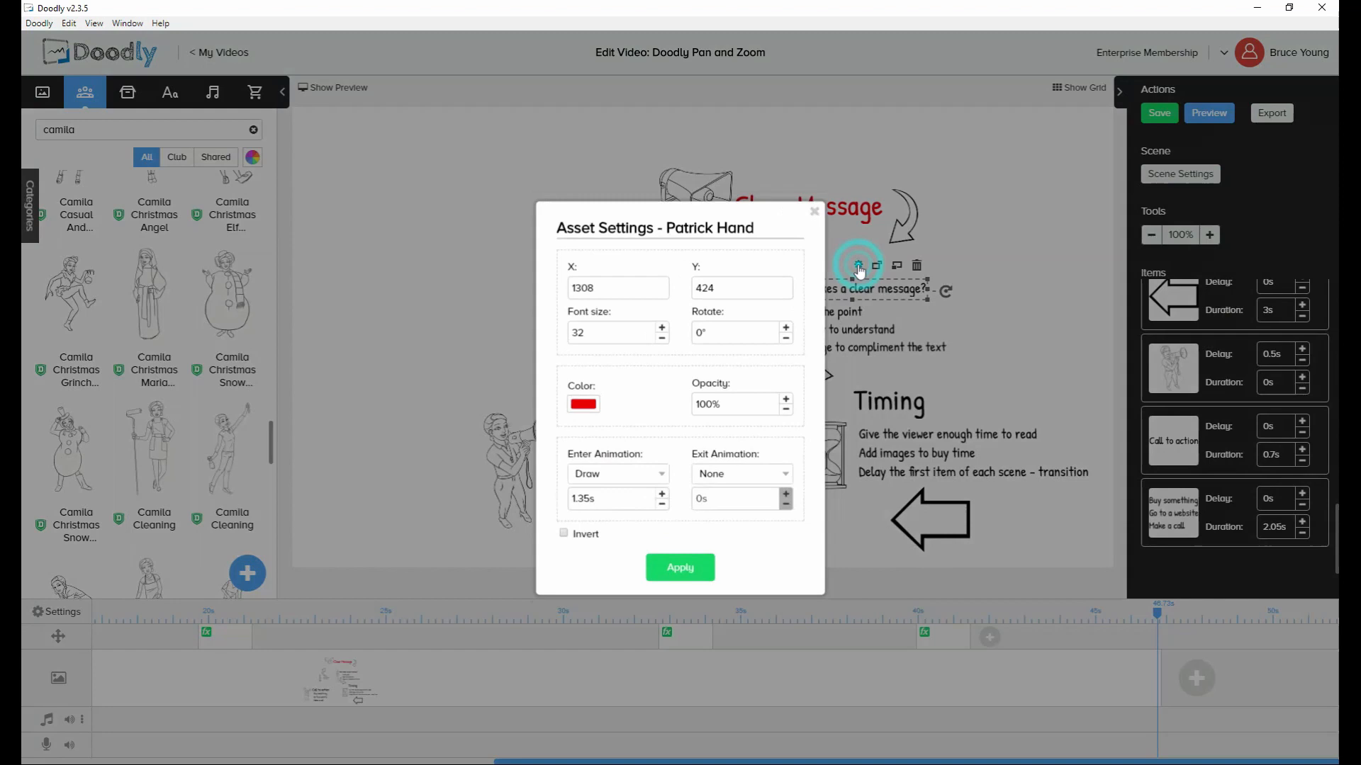
{"action": "left_click", "coordinate": [580, 404]}
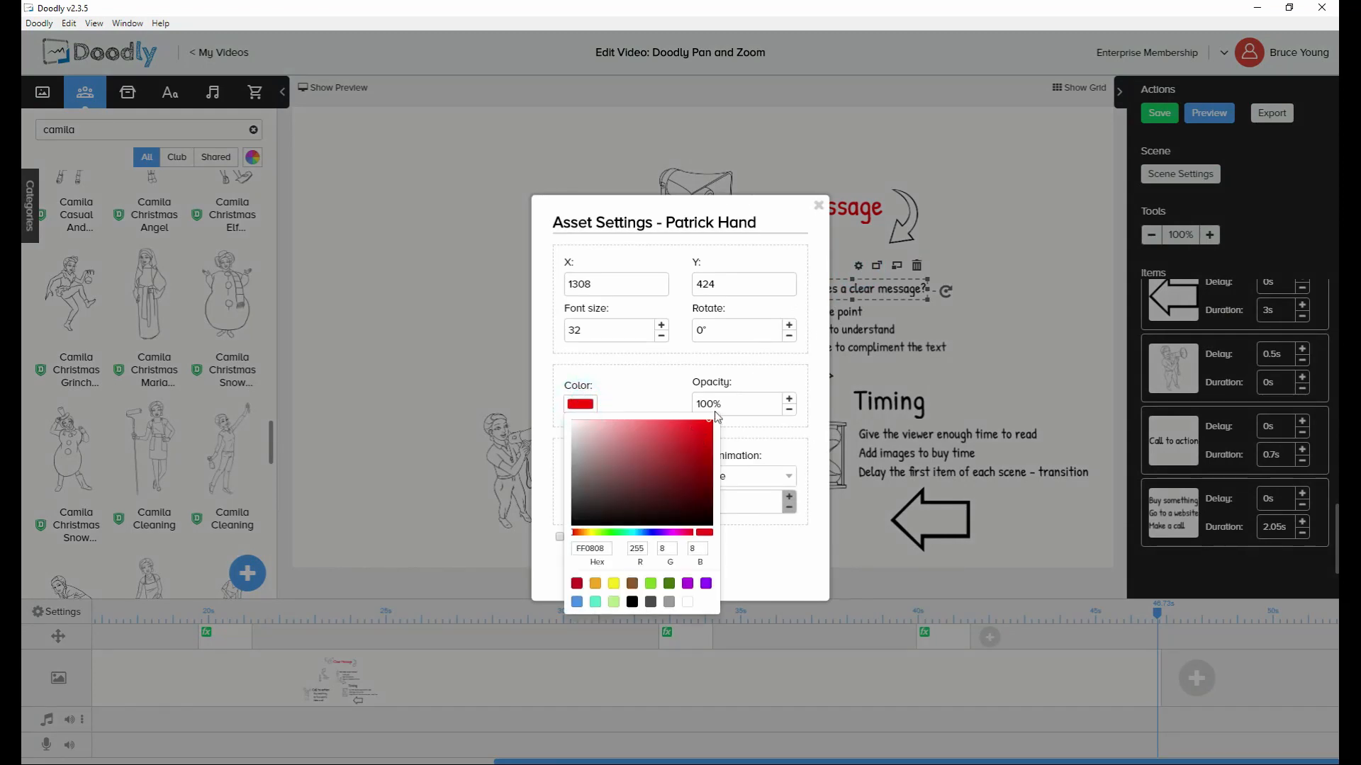
{"action": "left_click", "coordinate": [796, 434]}
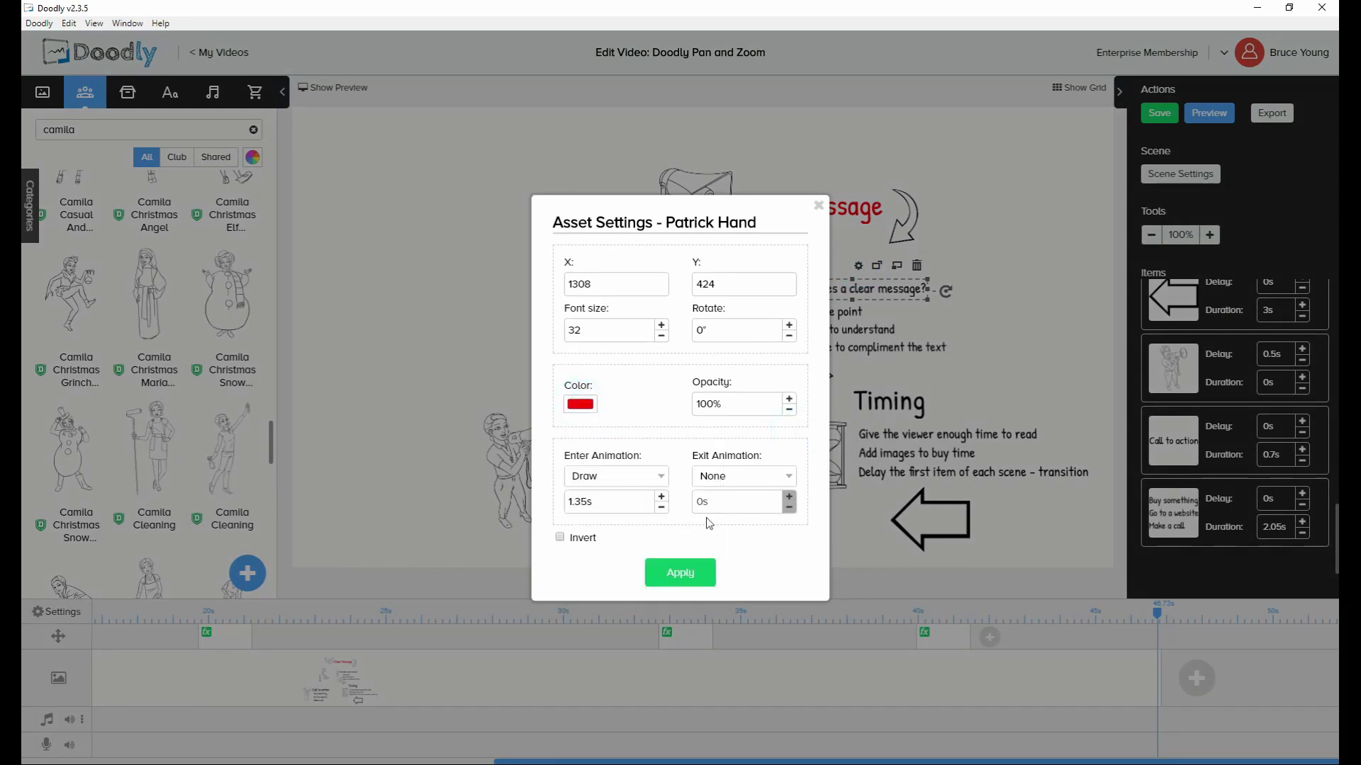
{"action": "left_click", "coordinate": [693, 564]}
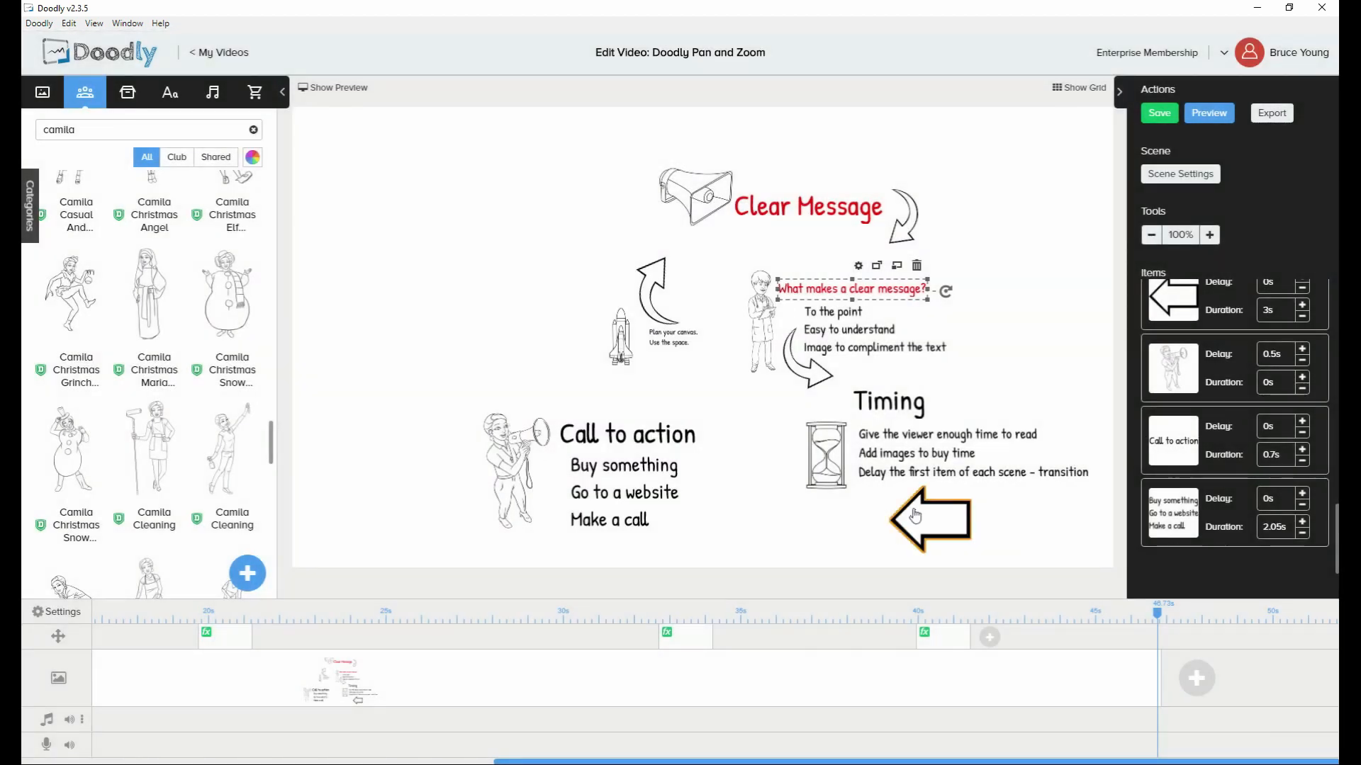
Recolor the Timing heading to red (FF0000) in its asset settings and apply it
{"action": "left_click", "coordinate": [882, 398]}
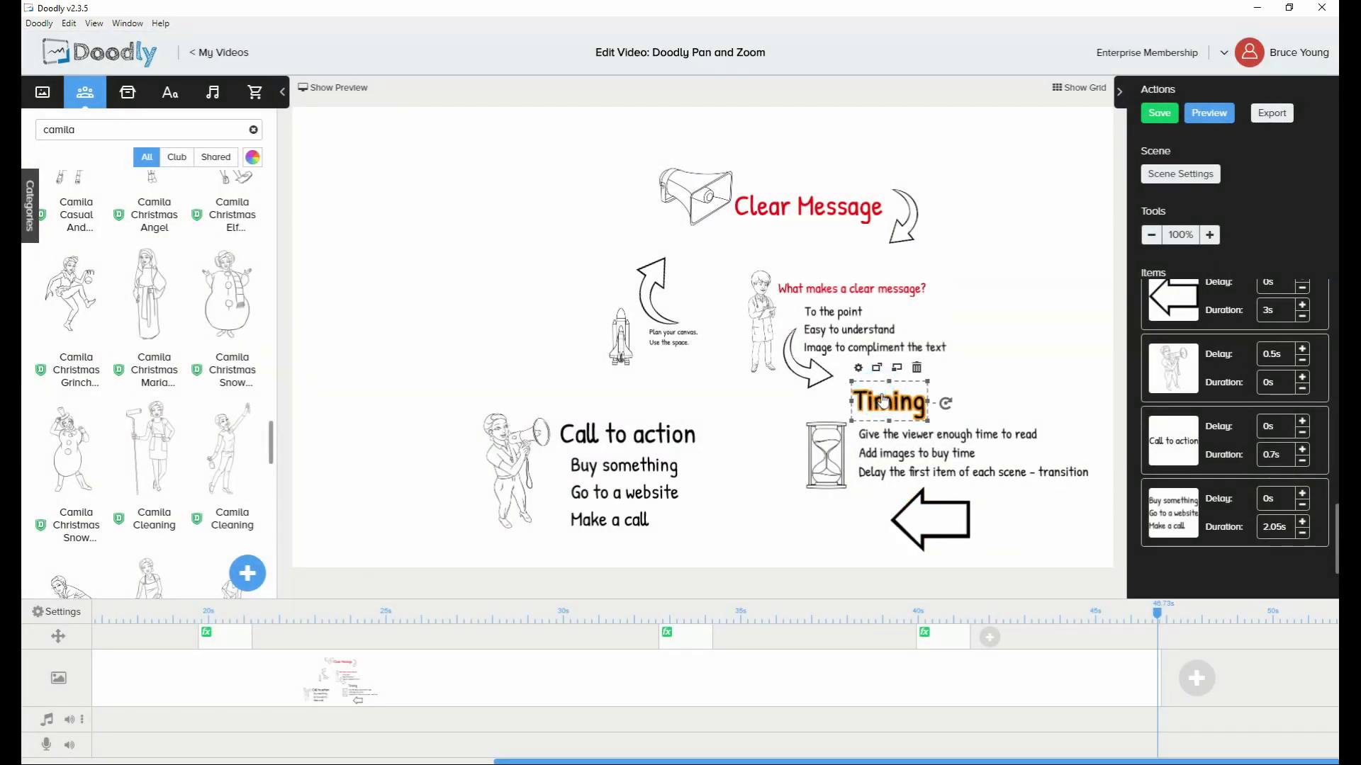
{"action": "left_click", "coordinate": [857, 367]}
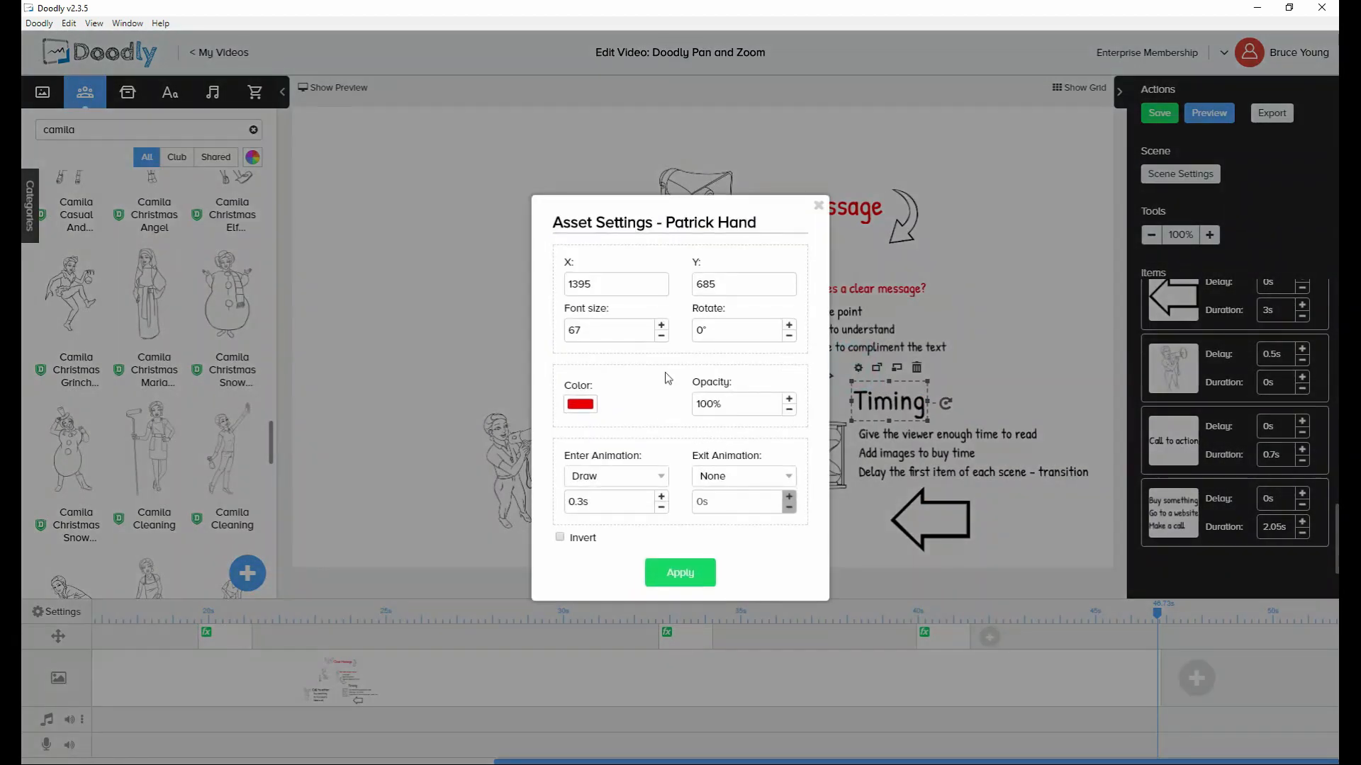
{"action": "left_click", "coordinate": [579, 405]}
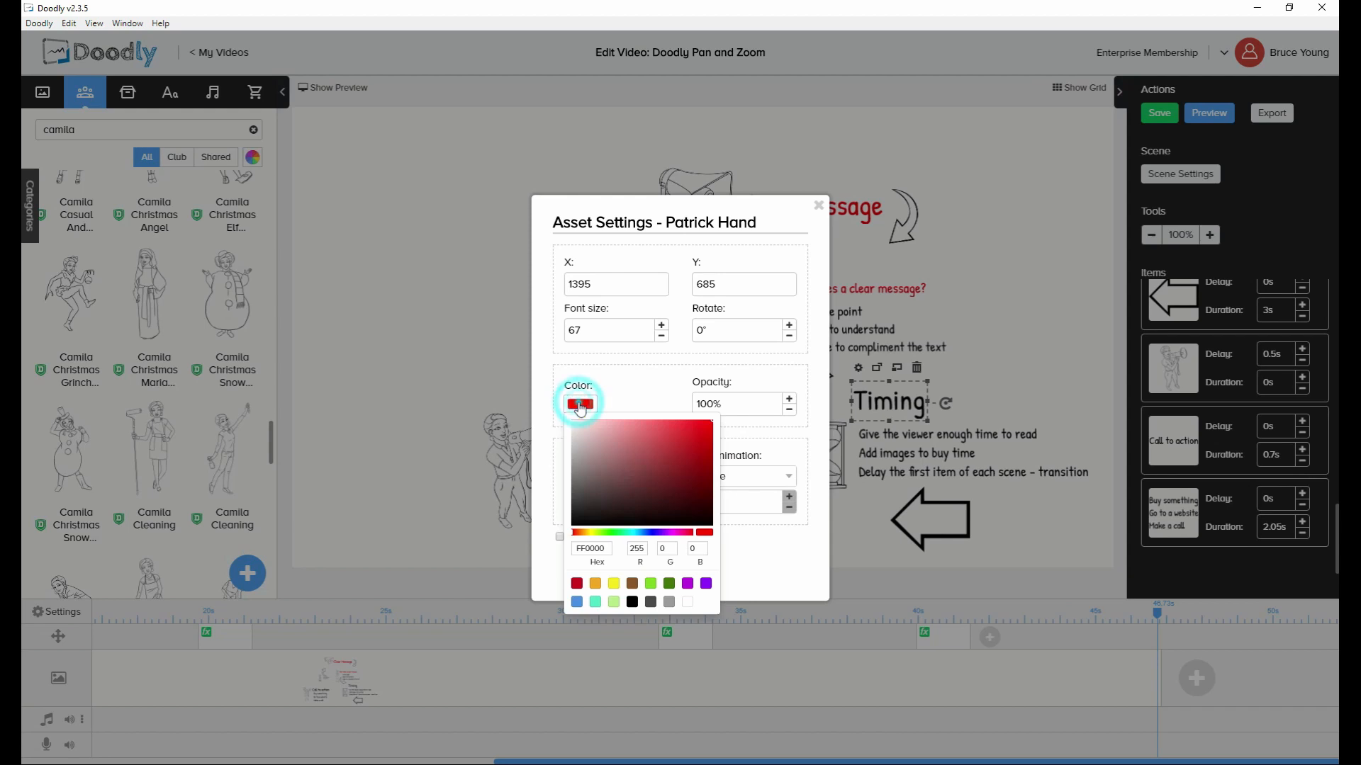
{"action": "left_click", "coordinate": [805, 444]}
{"action": "left_click", "coordinate": [653, 569]}
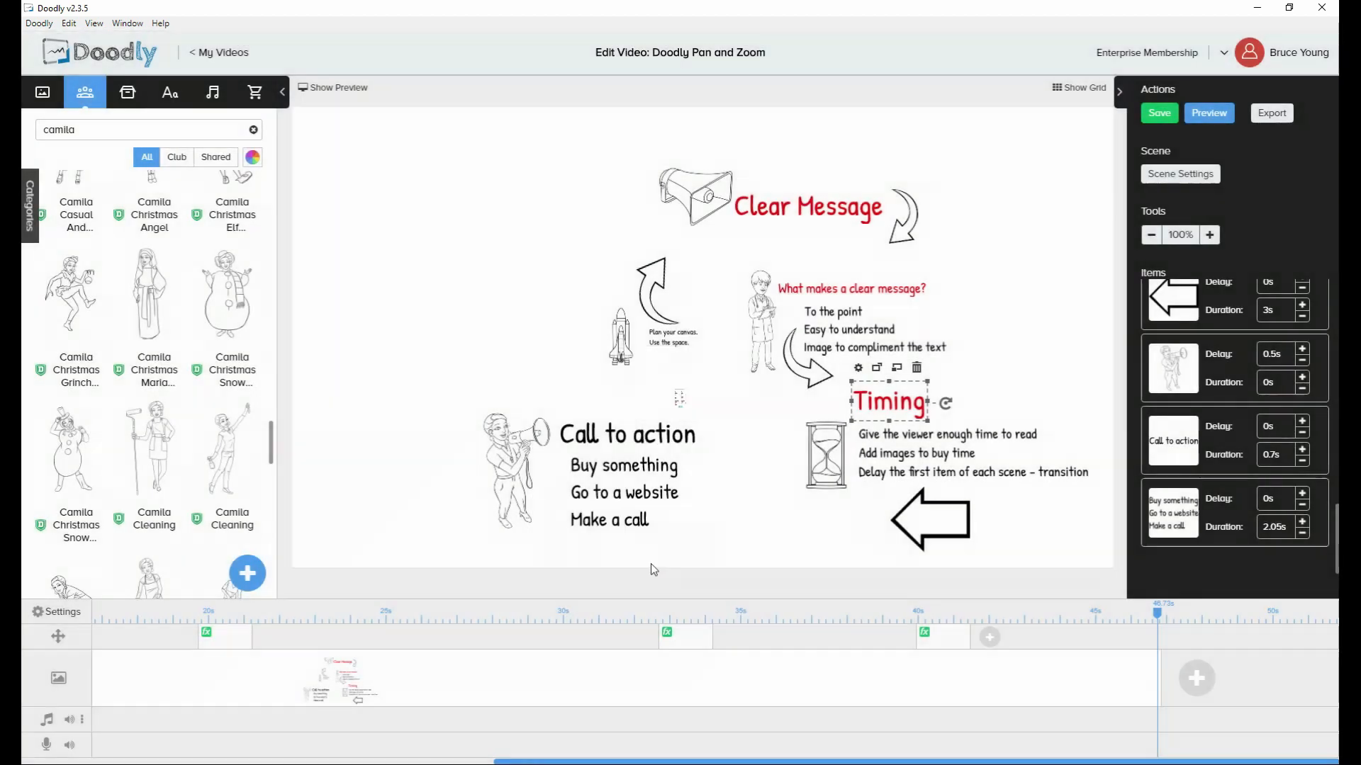
Recolor the Call to action heading to red (FF0000) in its asset settings and apply it
{"action": "left_click", "coordinate": [602, 438]}
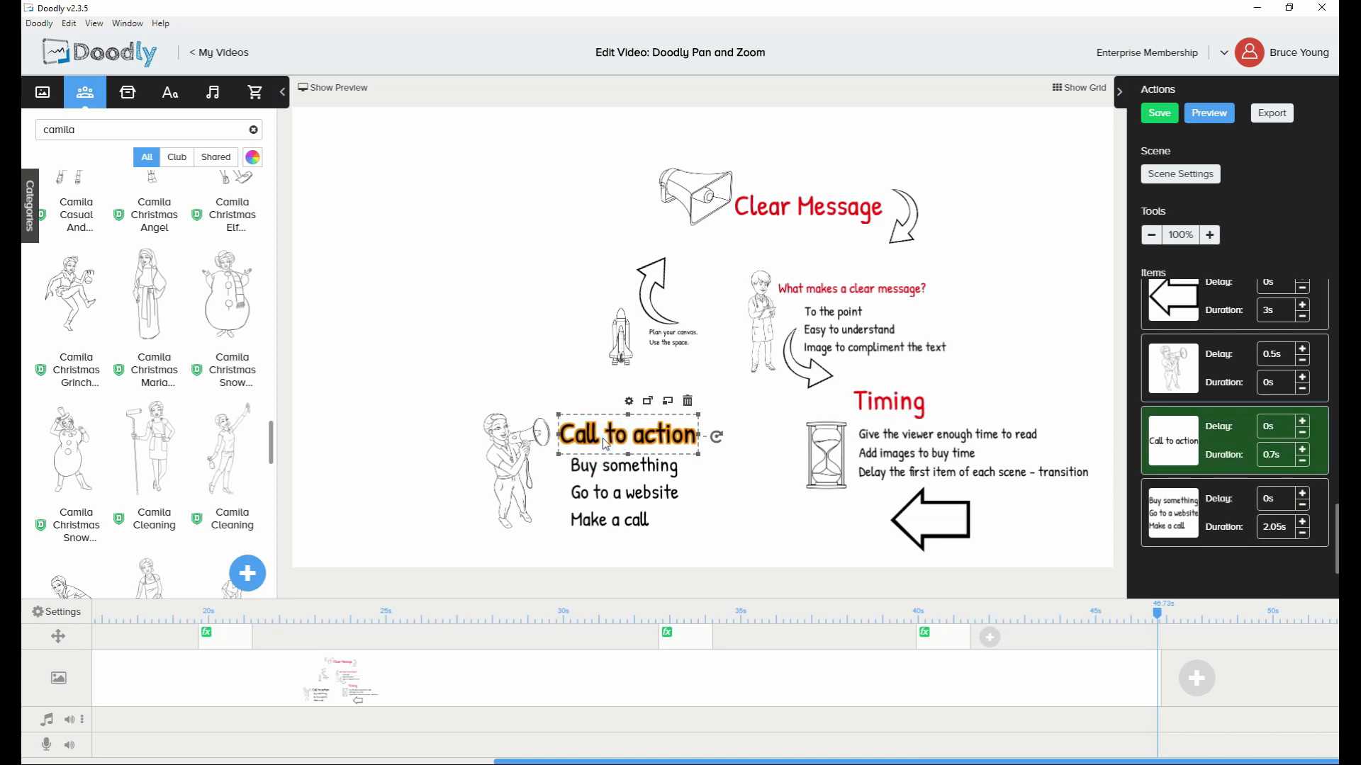
{"action": "left_click", "coordinate": [629, 402]}
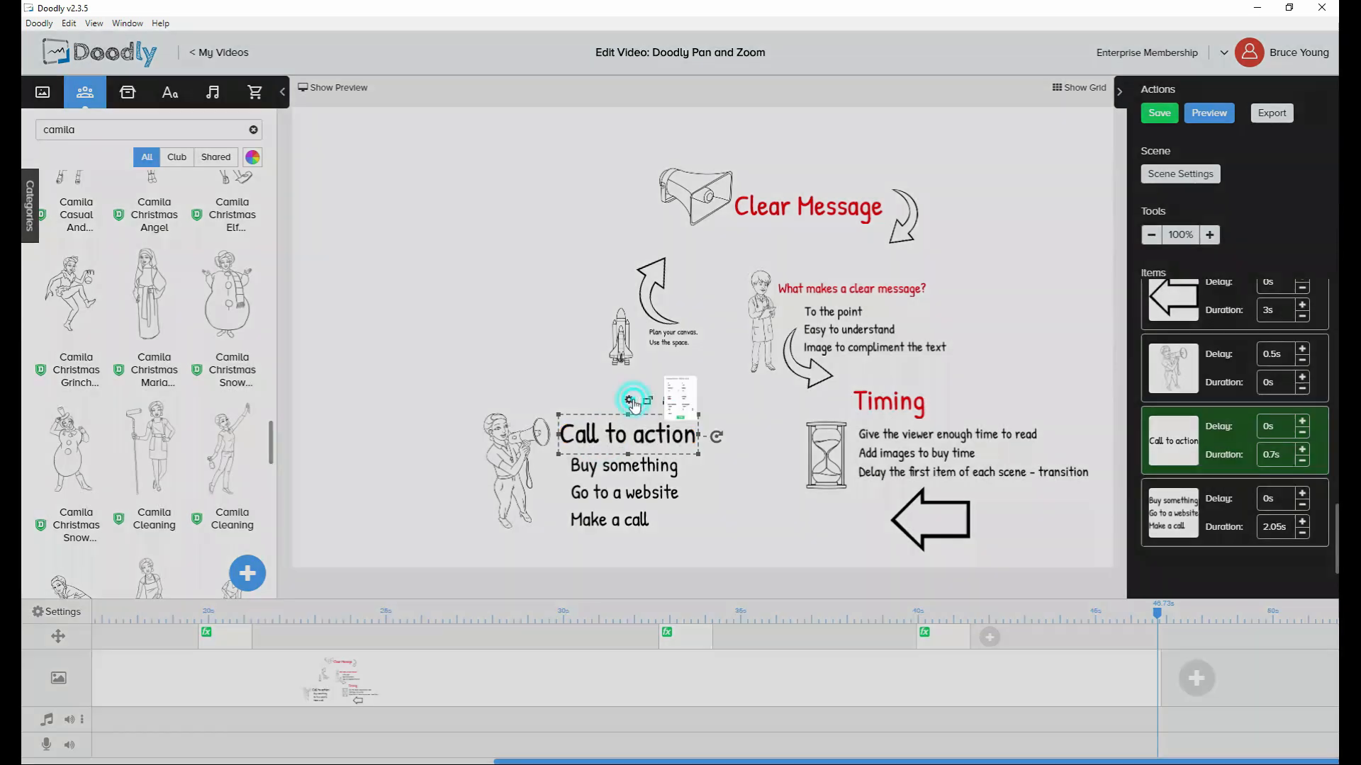
{"action": "left_click", "coordinate": [581, 404]}
{"action": "left_click", "coordinate": [652, 471]}
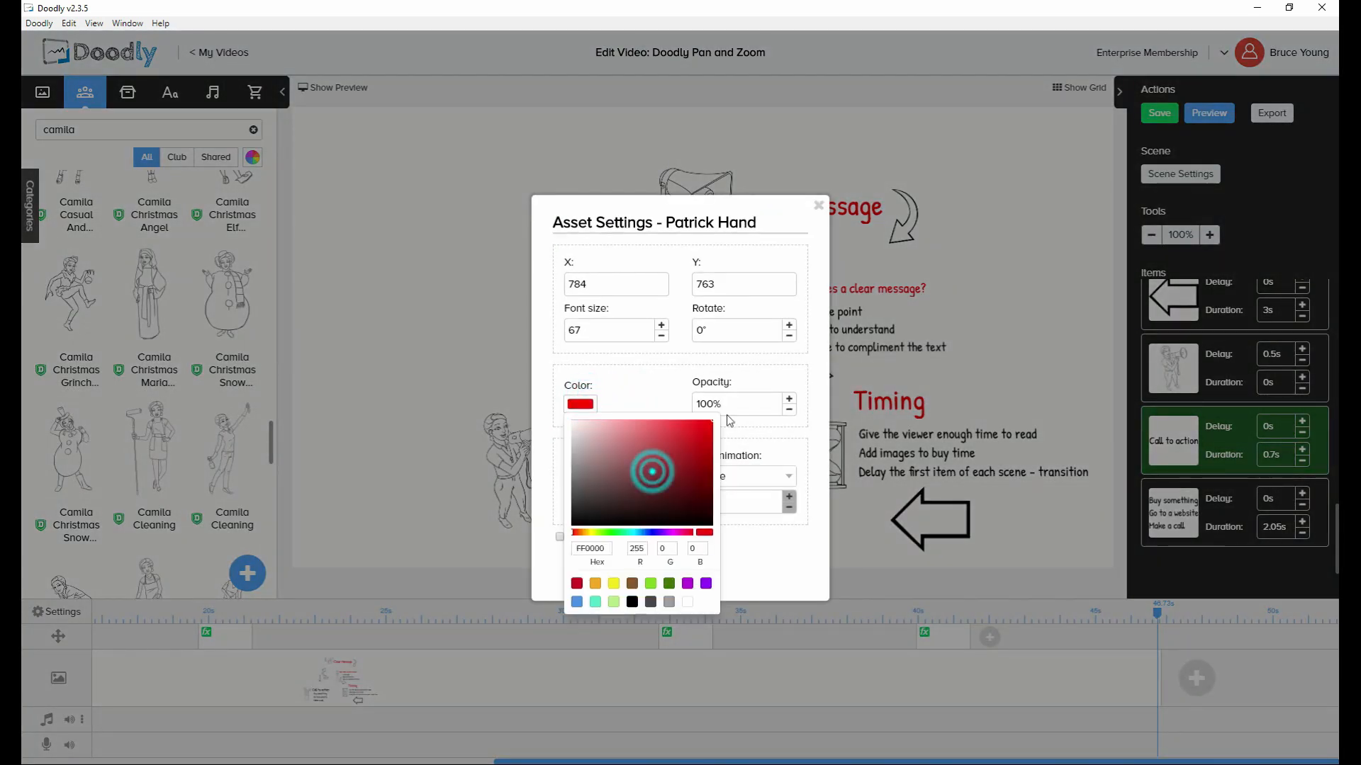
{"action": "left_click", "coordinate": [778, 573]}
{"action": "left_click", "coordinate": [691, 574]}
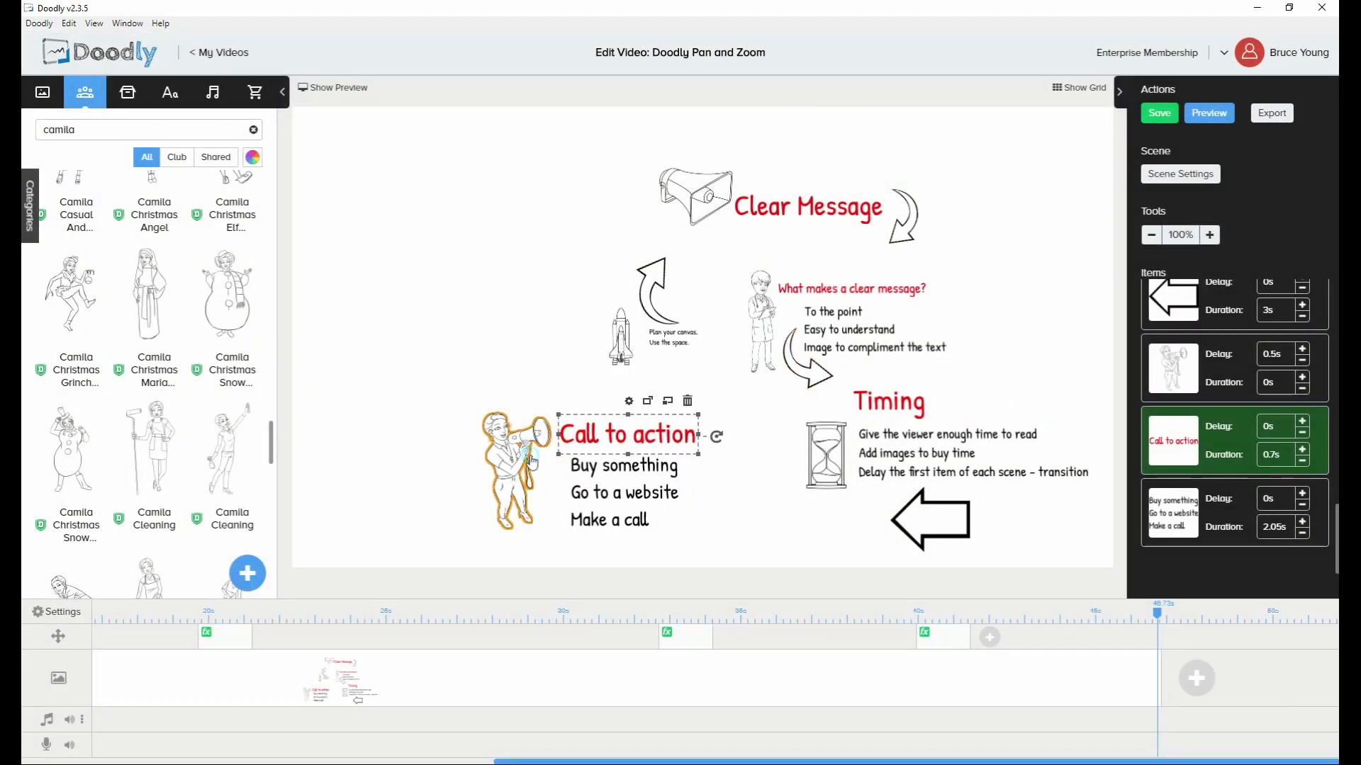
Recolor the megaphone character beside the Call to action heading to red (FF0000), apply it, and deselect the character
{"action": "left_click", "coordinate": [531, 460]}
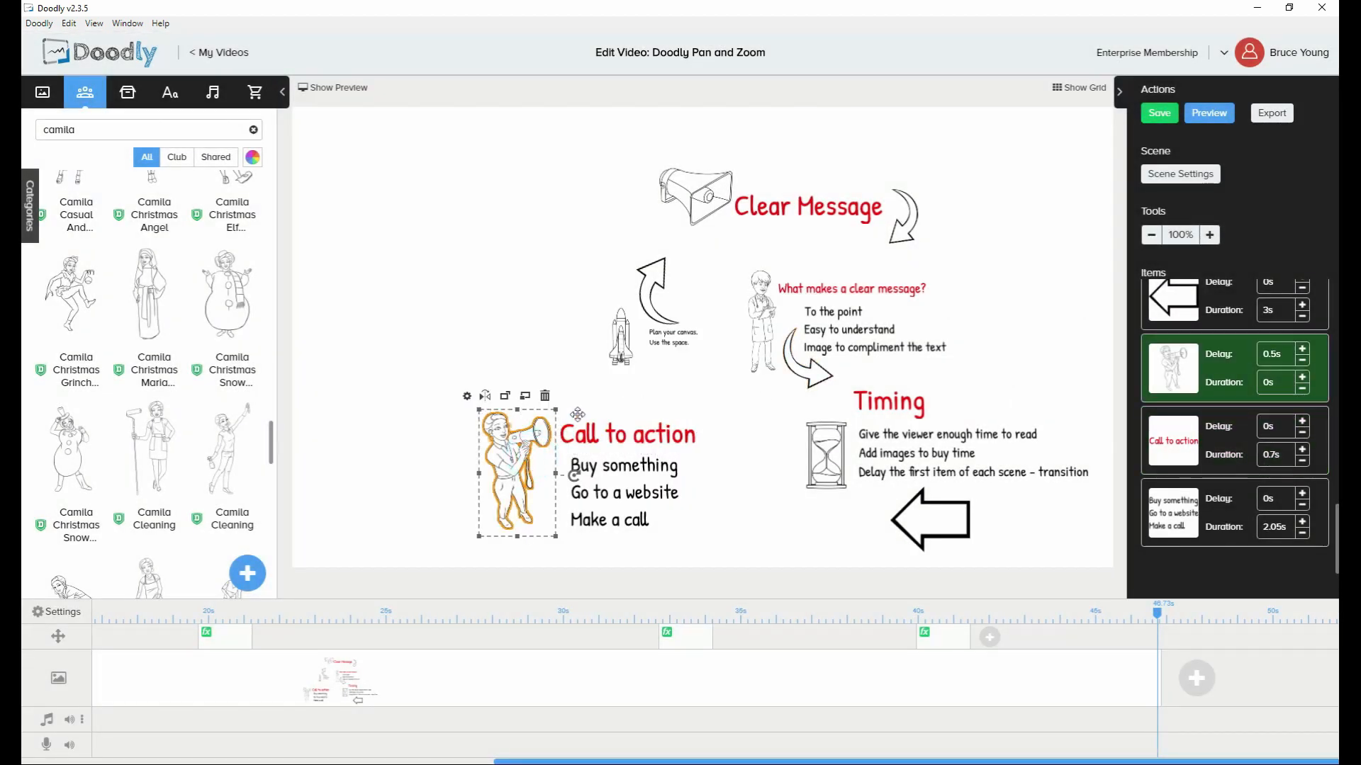
{"action": "left_click", "coordinate": [467, 396]}
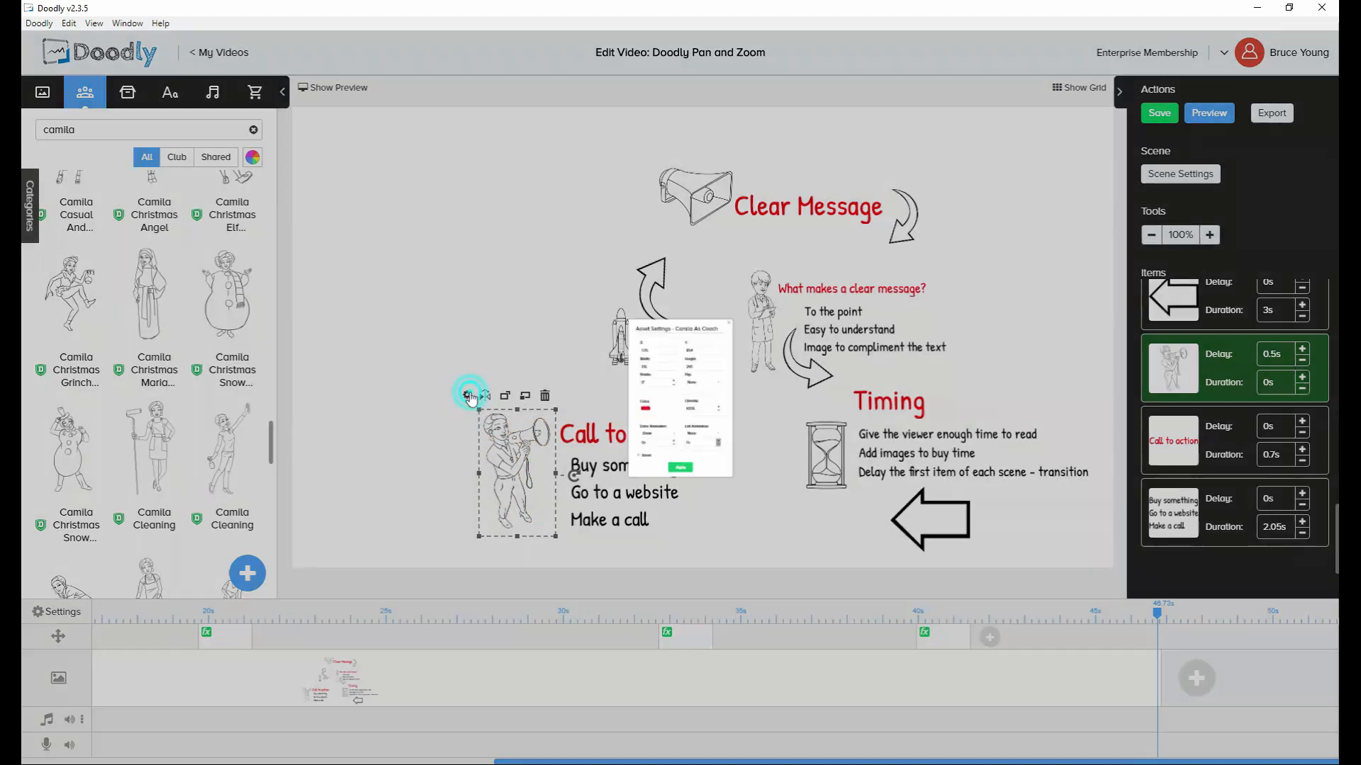
{"action": "left_click", "coordinate": [580, 428]}
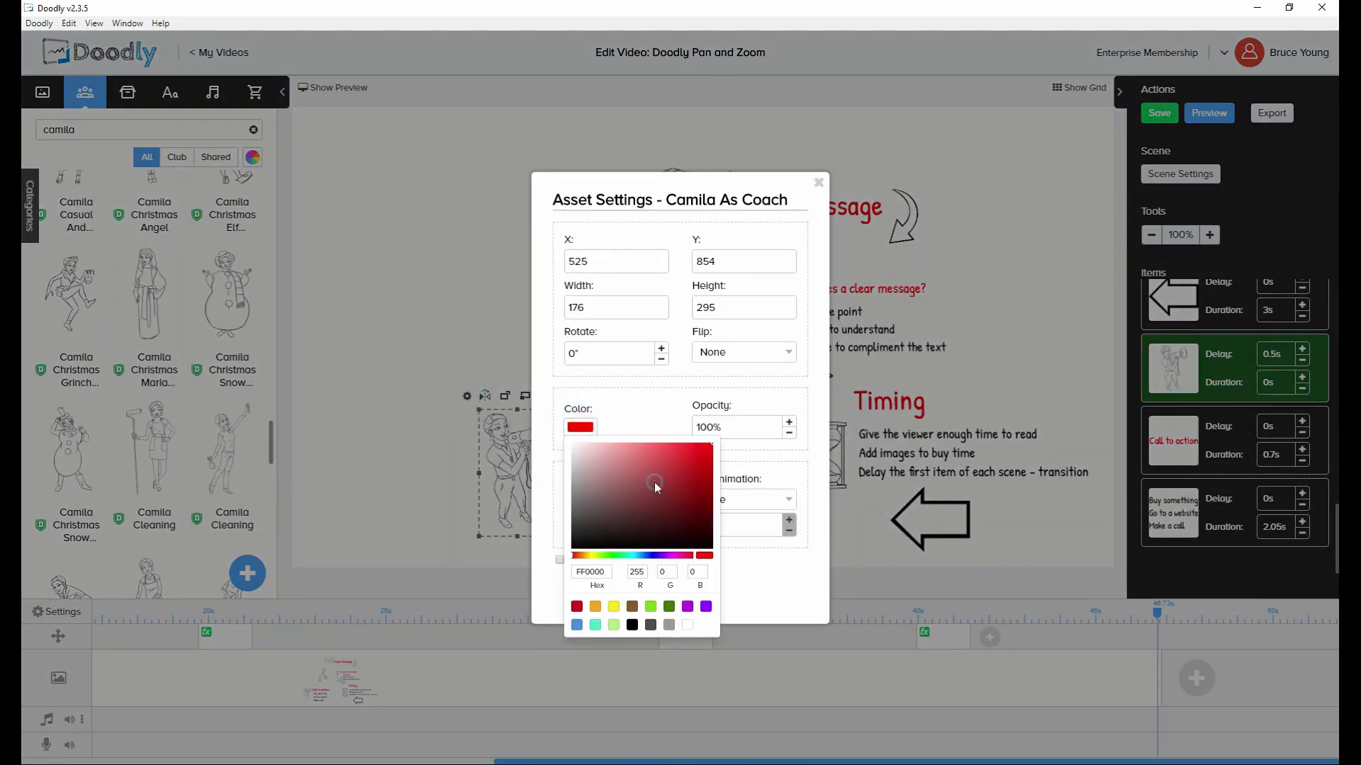
{"action": "left_click", "coordinate": [797, 602]}
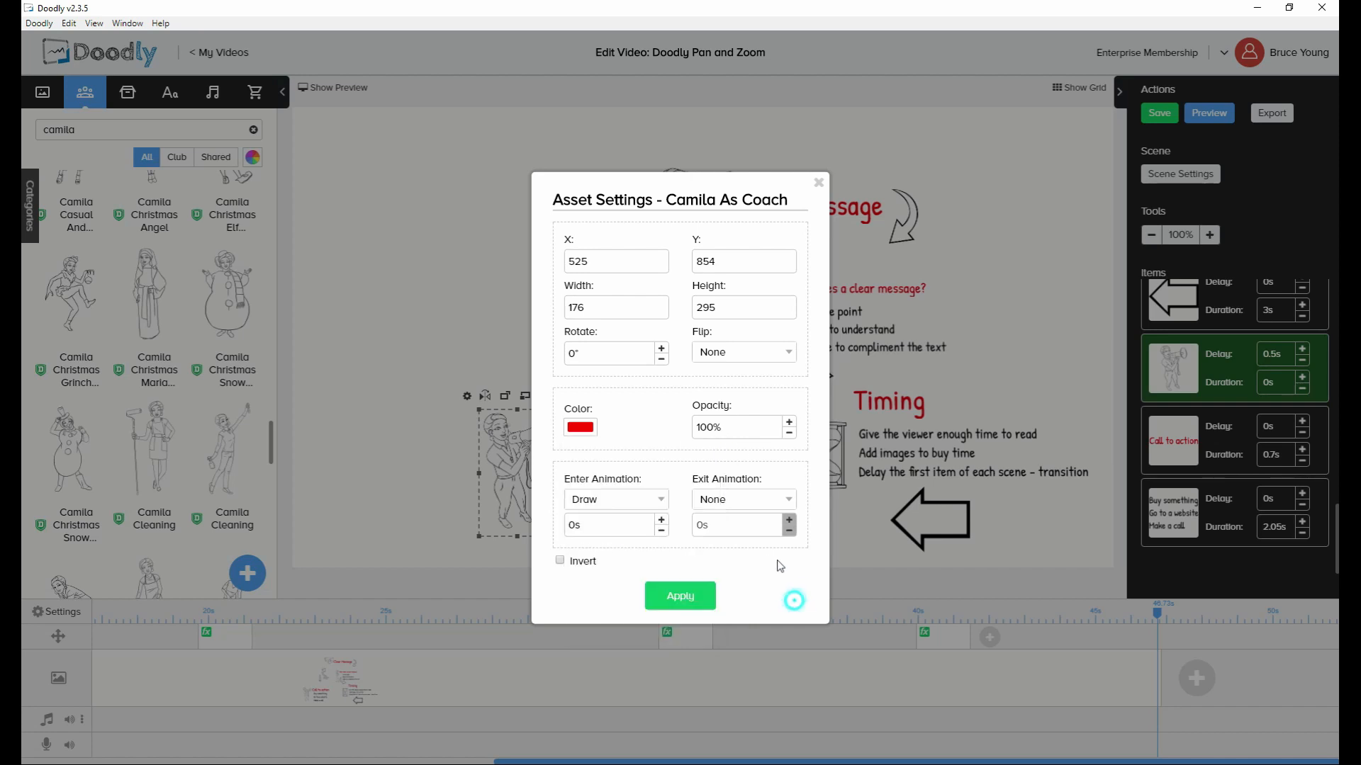
{"action": "left_click", "coordinate": [678, 611]}
{"action": "left_click", "coordinate": [429, 462]}
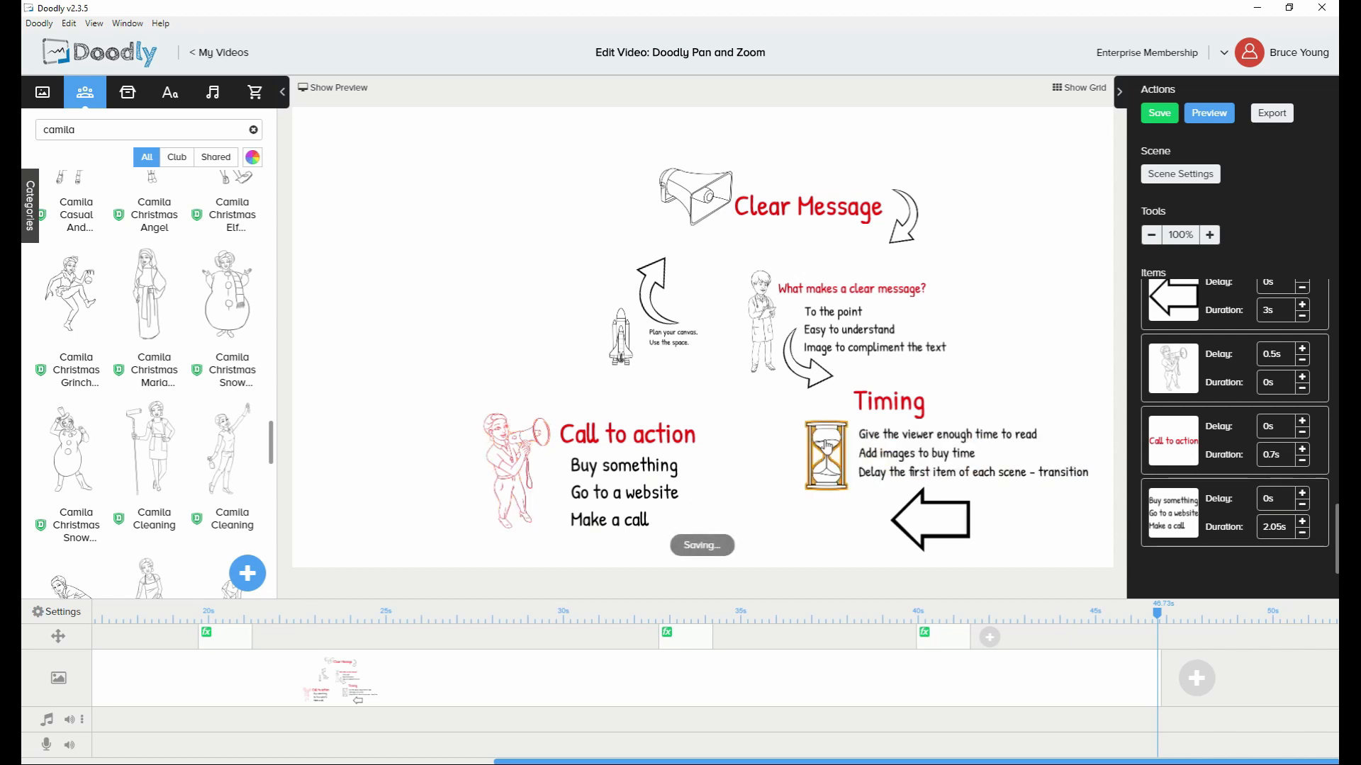
Recolor the curved arrow next to the rocket to purple in its asset settings and apply it
{"action": "left_click", "coordinate": [656, 296]}
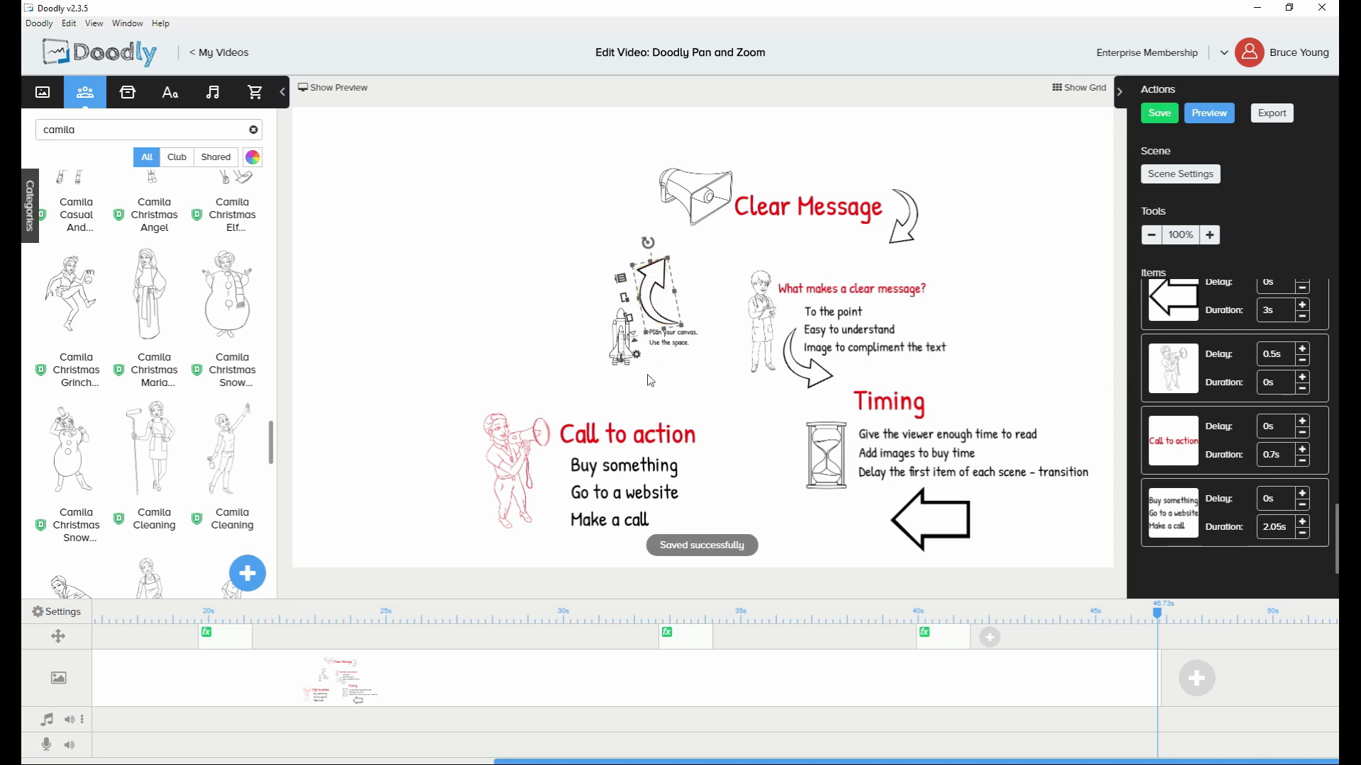
{"action": "left_click", "coordinate": [635, 354]}
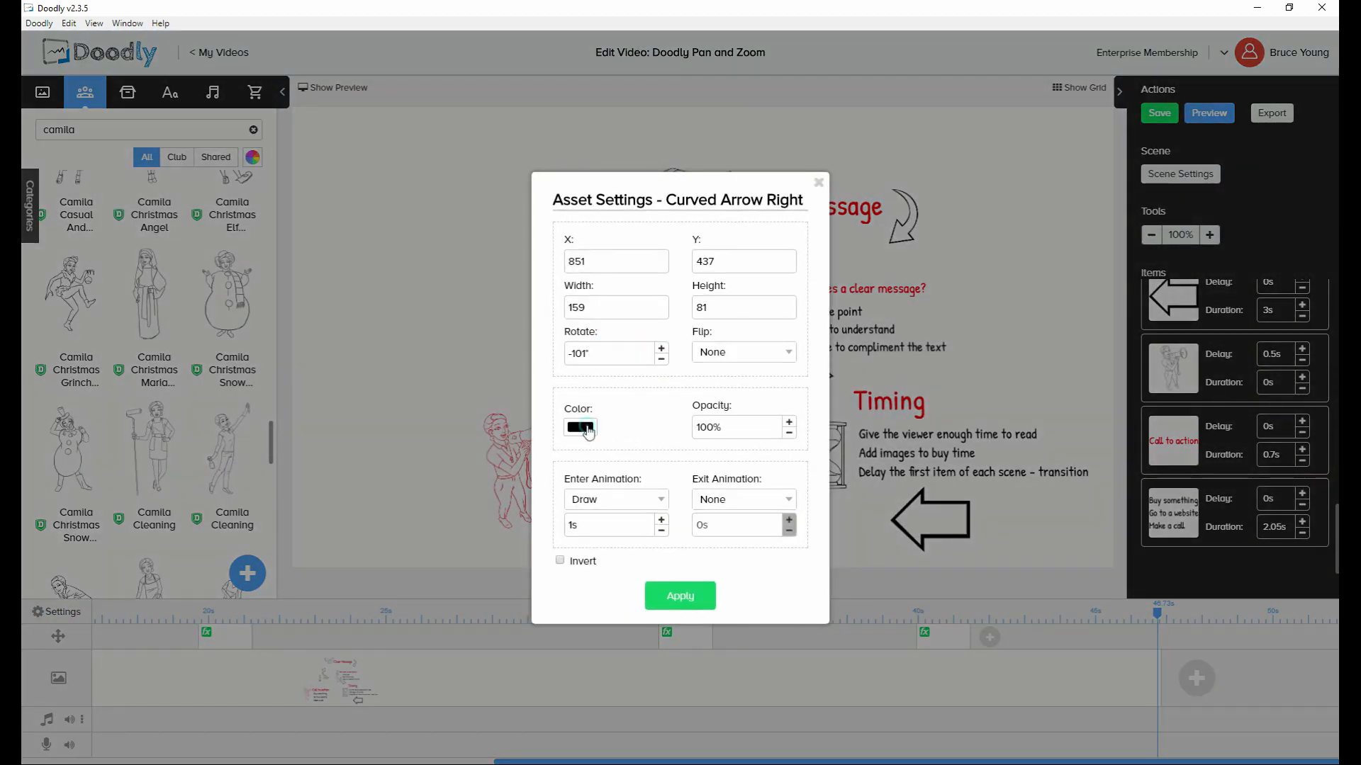
{"action": "left_click", "coordinate": [587, 428]}
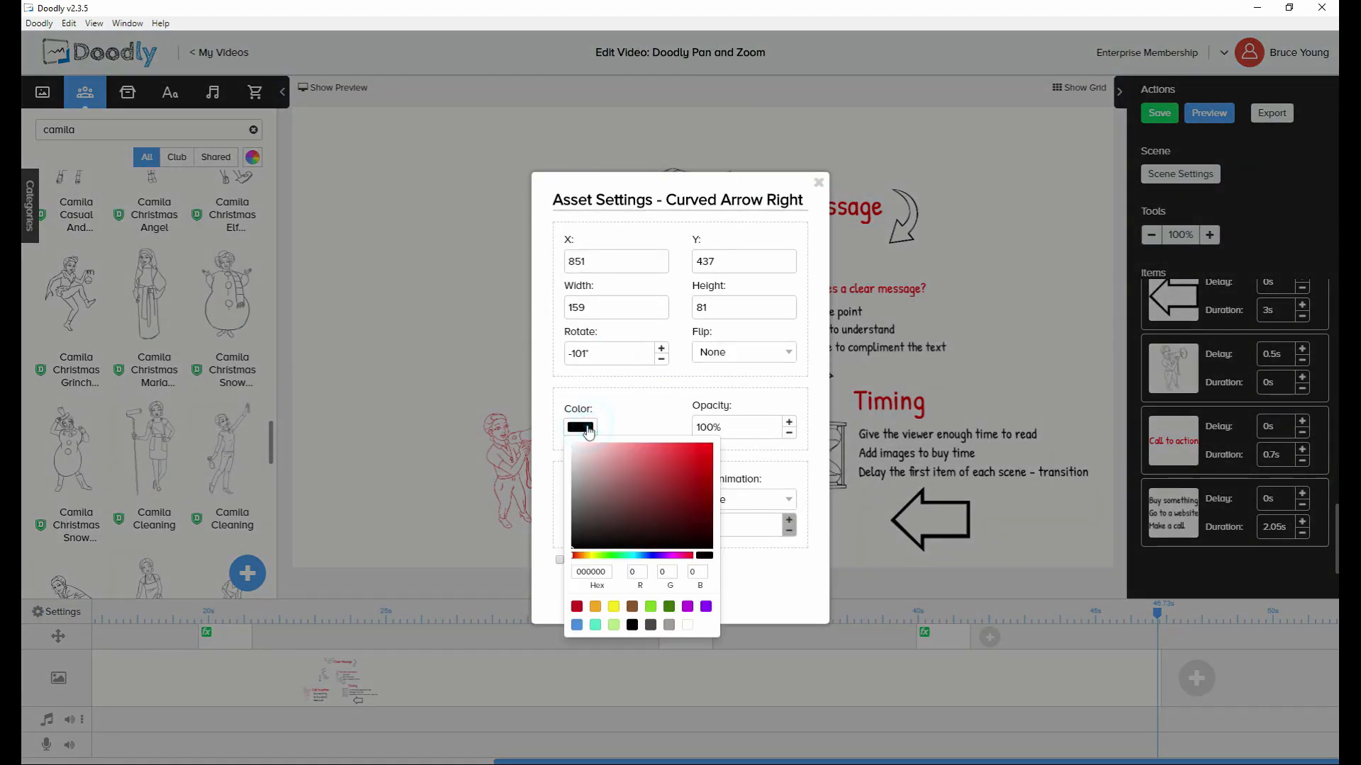
{"action": "left_click", "coordinate": [688, 608]}
{"action": "left_click", "coordinate": [758, 578]}
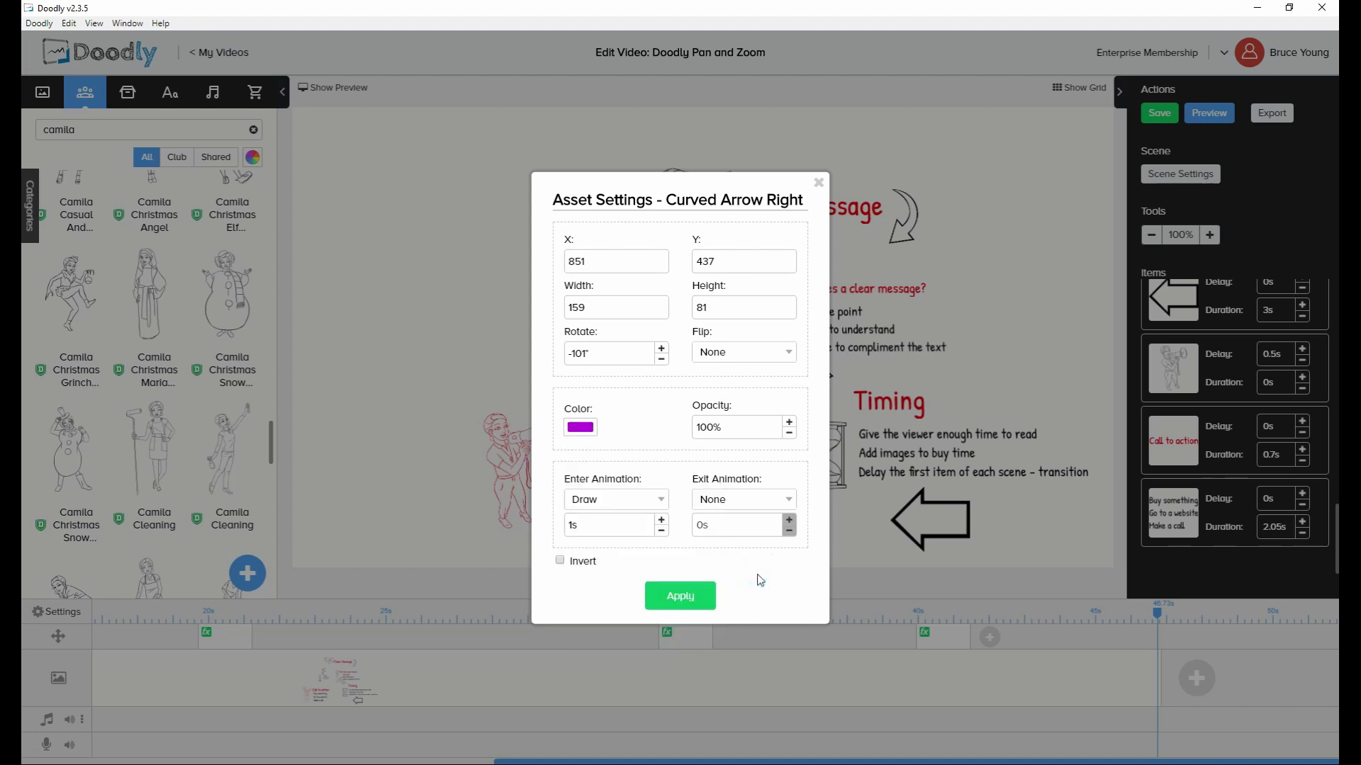
{"action": "left_click", "coordinate": [680, 597]}
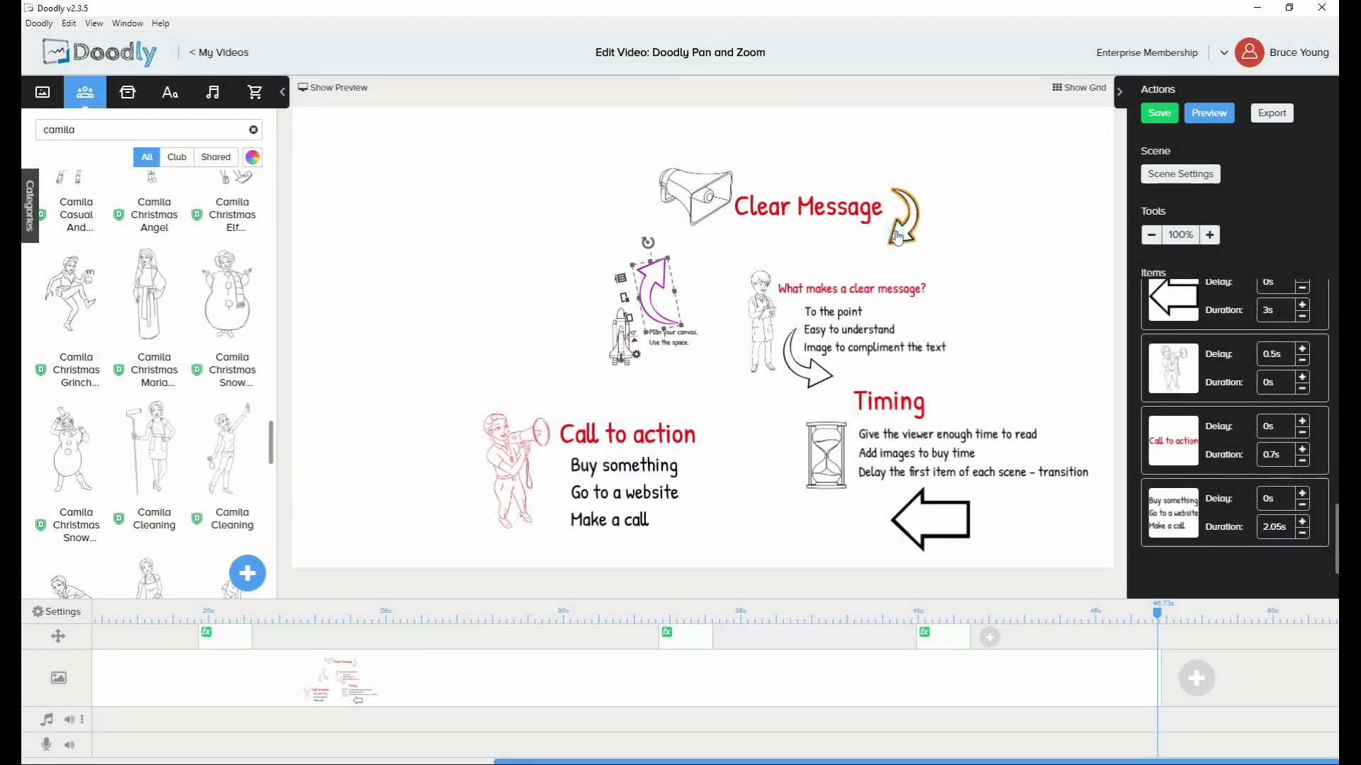
Recolor the curved arrow beside the Clear Message heading to purple (BD10E0) and apply it
{"action": "left_click", "coordinate": [896, 238]}
{"action": "left_click", "coordinate": [937, 162]}
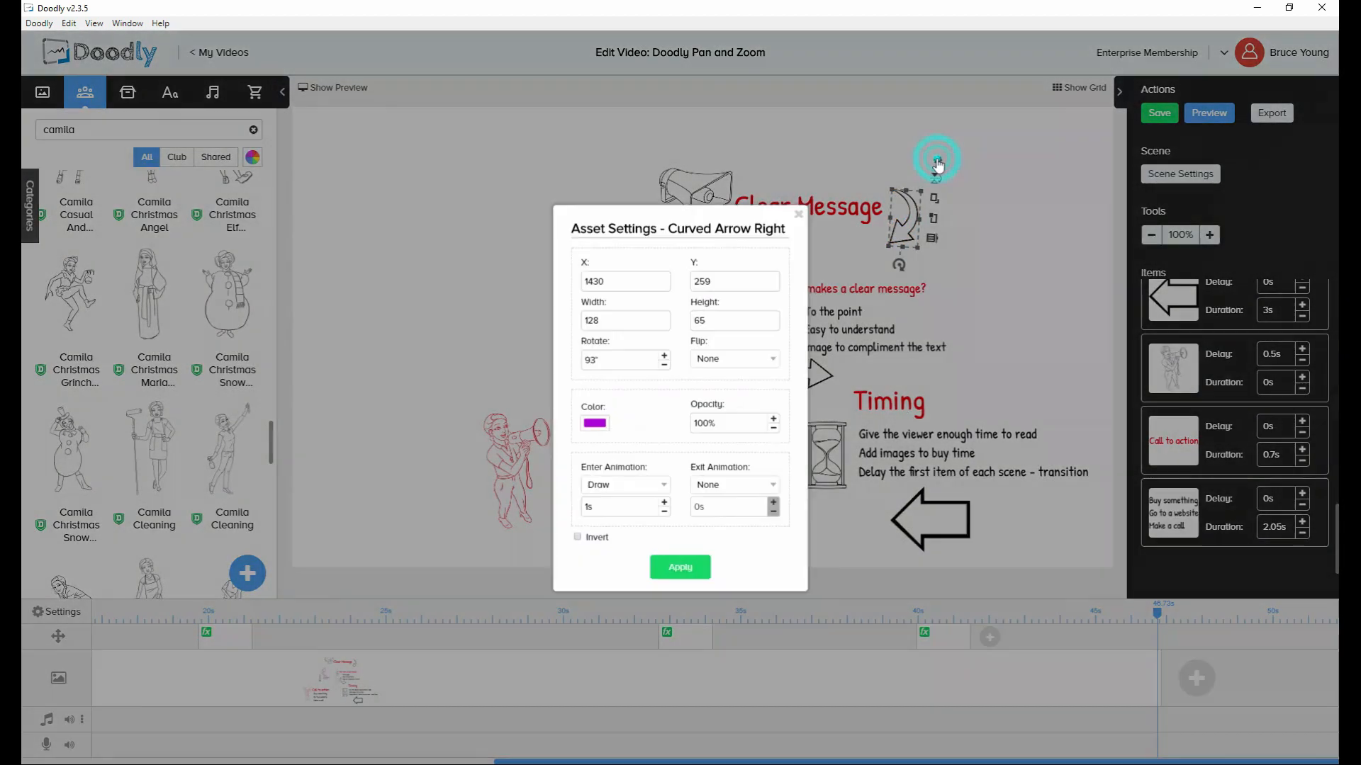
{"action": "left_click", "coordinate": [587, 424]}
{"action": "left_click_drag", "start_coordinate": [656, 459], "coordinate": [706, 454]}
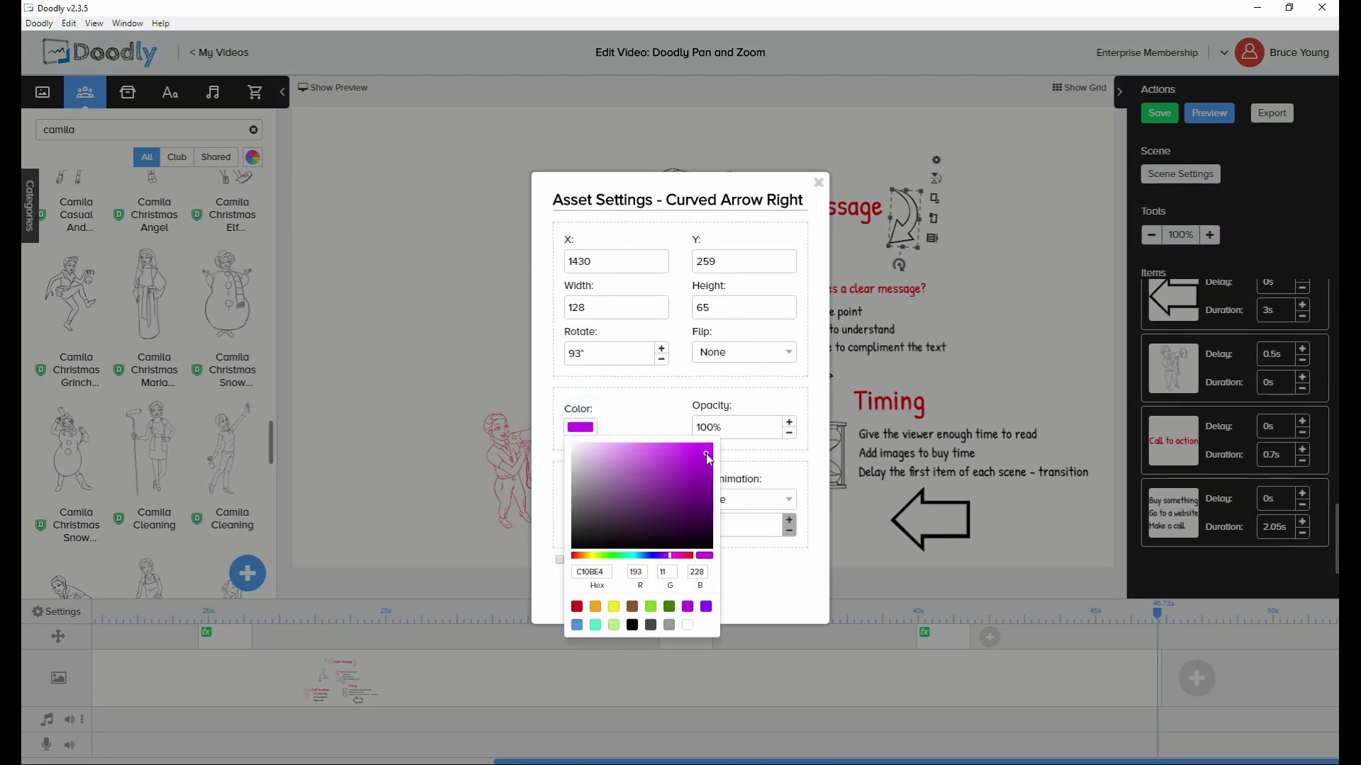
{"action": "left_click", "coordinate": [707, 608]}
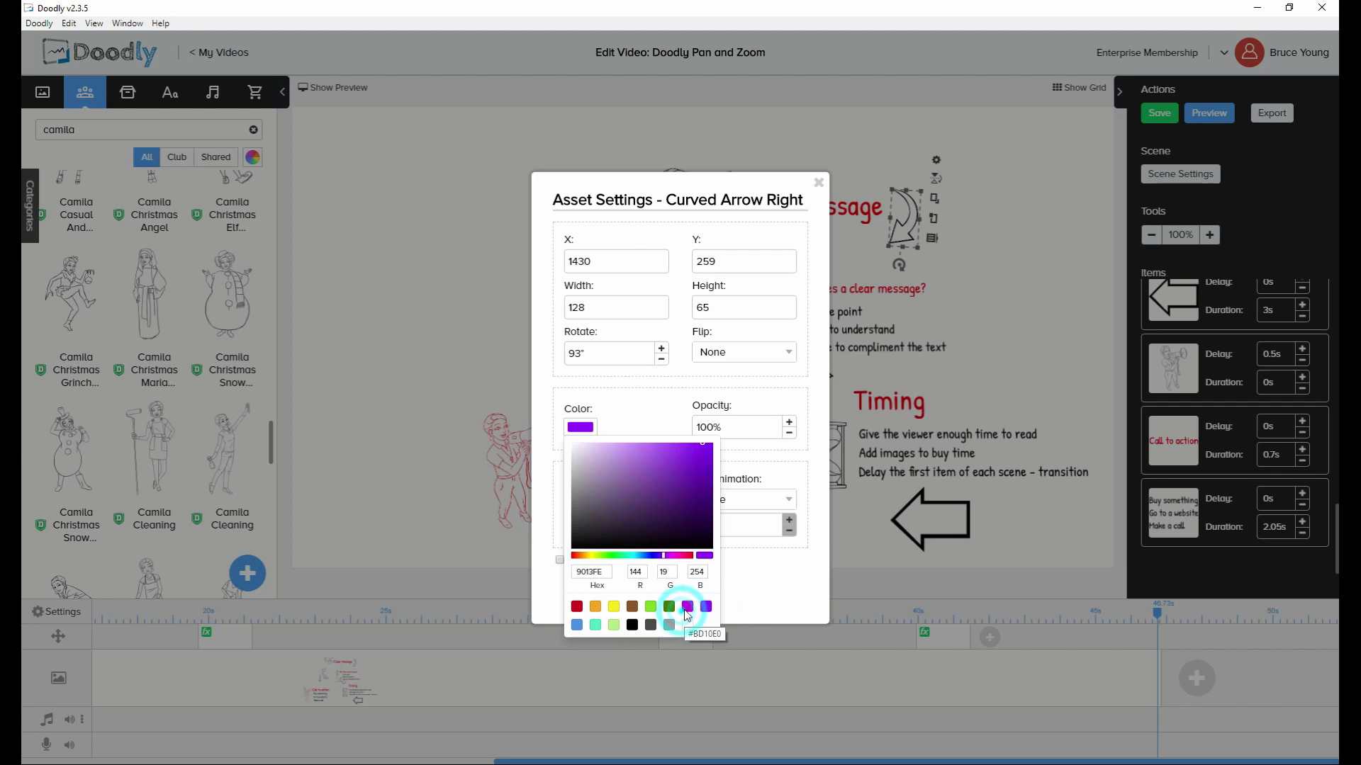
{"action": "left_click", "coordinate": [686, 608]}
{"action": "left_click", "coordinate": [770, 628]}
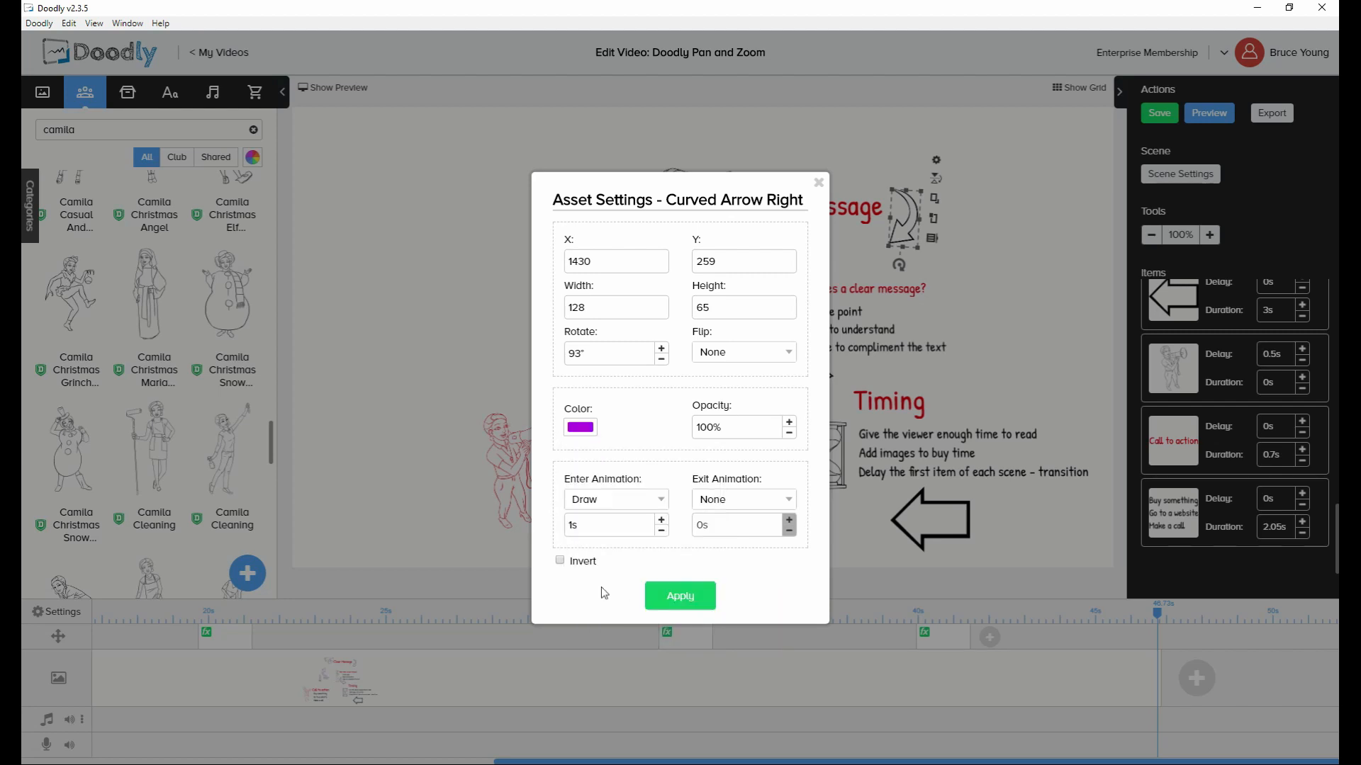
{"action": "left_click", "coordinate": [679, 598]}
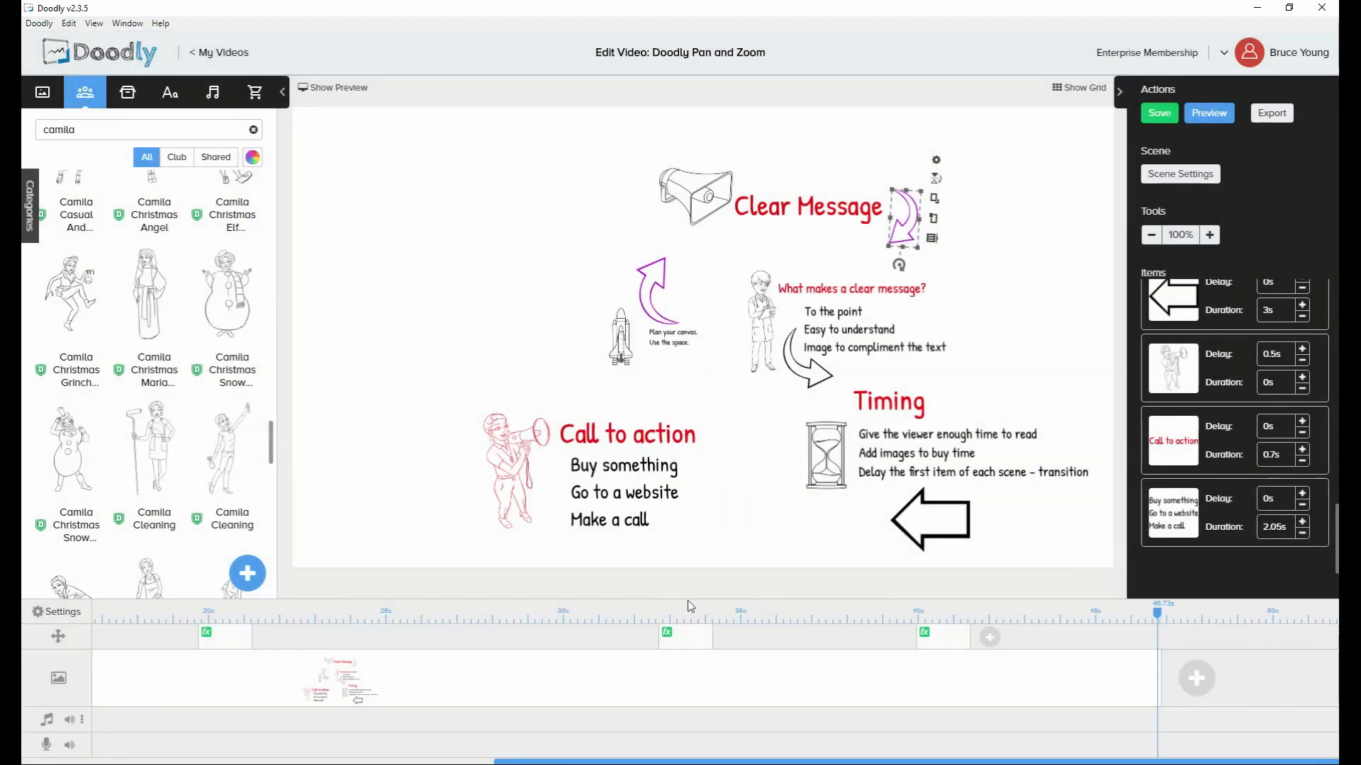
Recolor the curved arrow leading down to the Timing section to purple (BD10E0) and apply it
{"action": "left_click", "coordinate": [807, 373]}
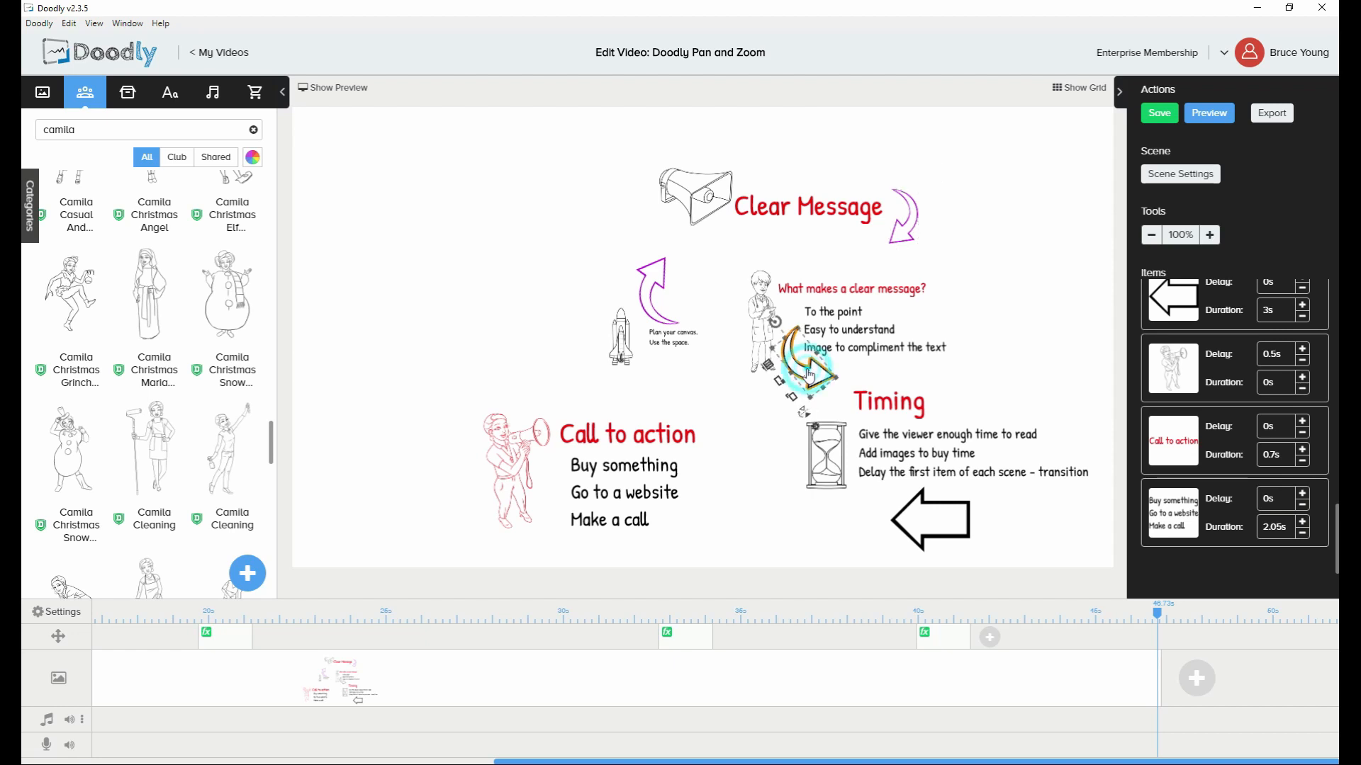
{"action": "left_click", "coordinate": [804, 412]}
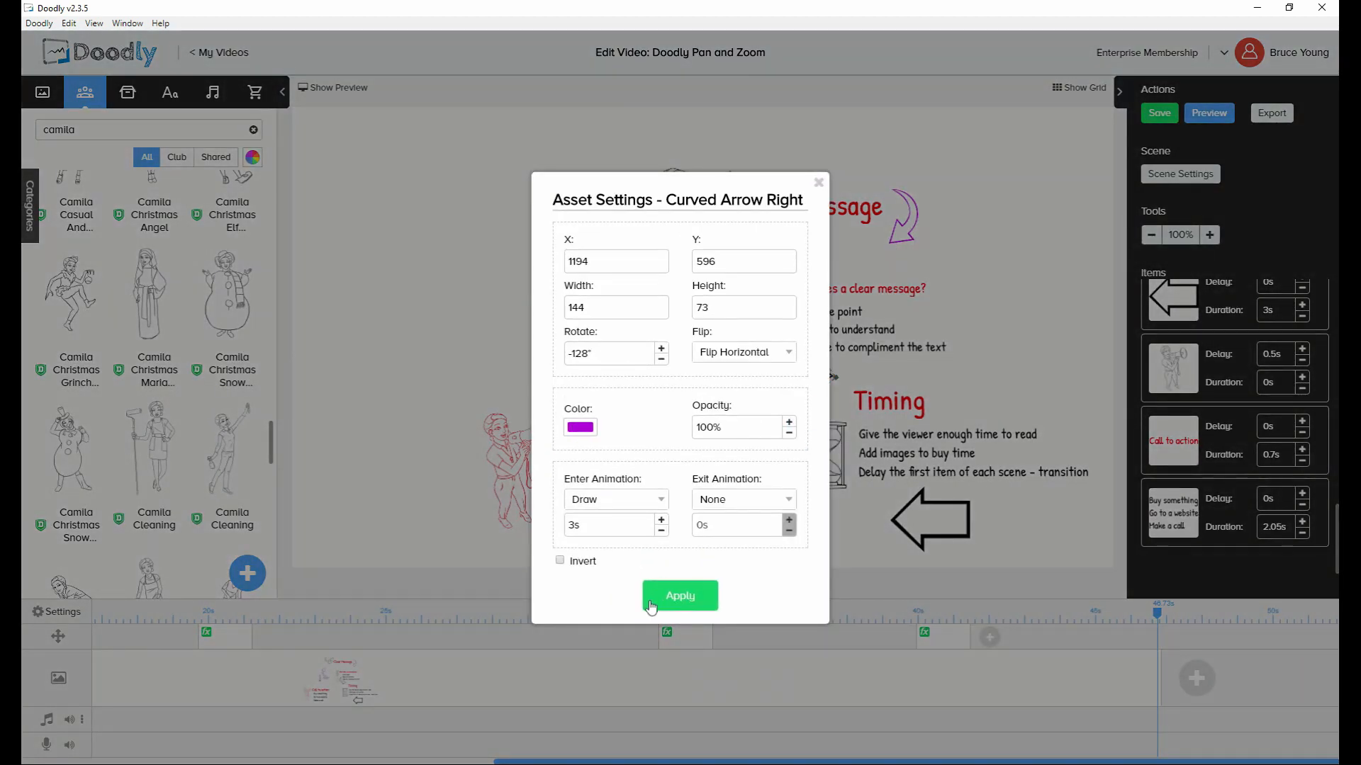
{"action": "left_click", "coordinate": [680, 599]}
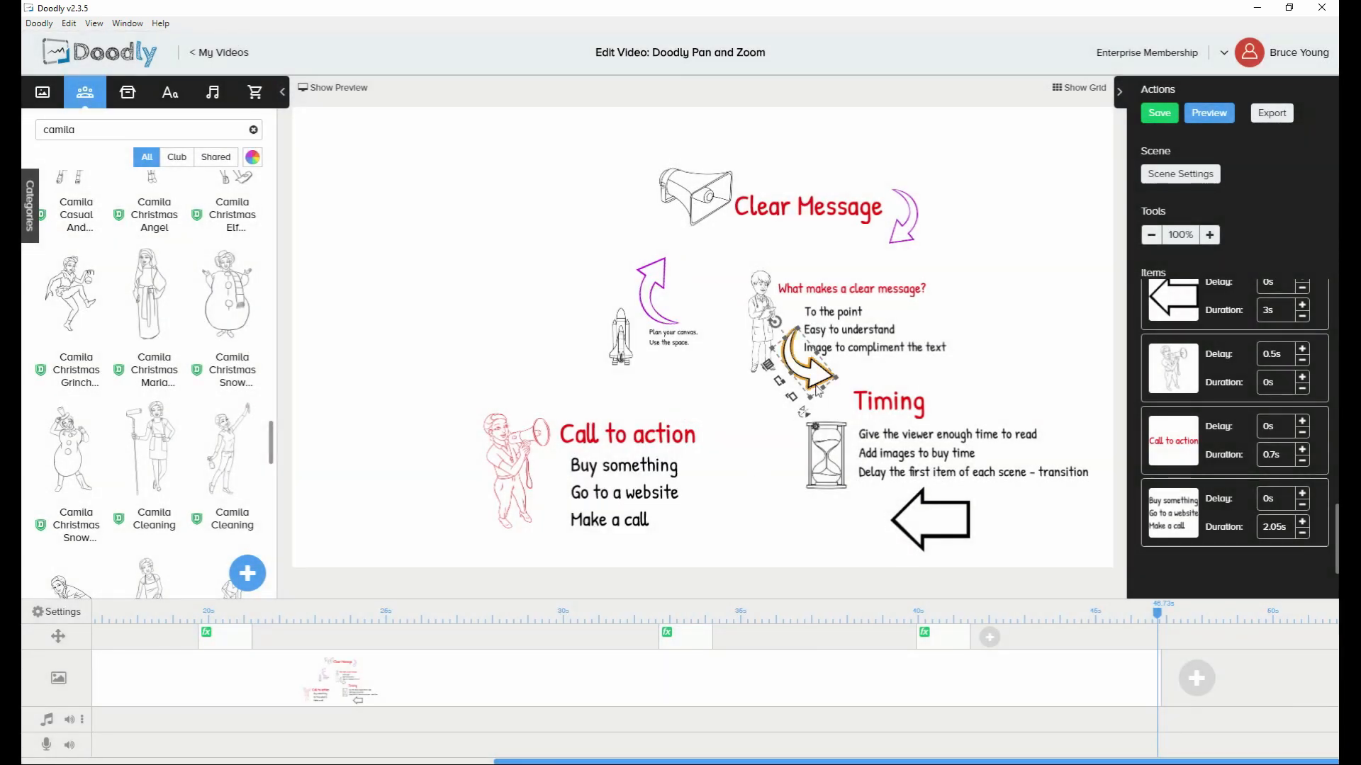
{"action": "left_click", "coordinate": [804, 412]}
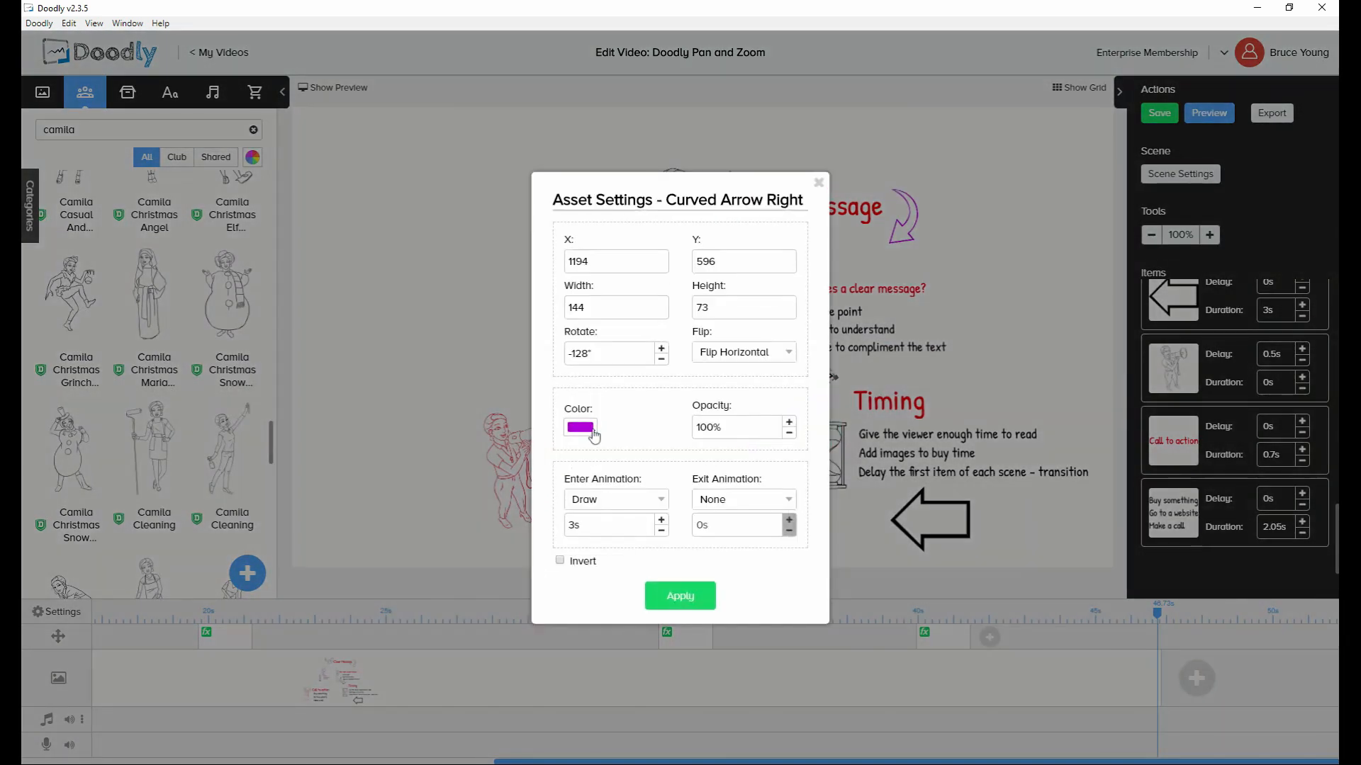
{"action": "left_click", "coordinate": [581, 428]}
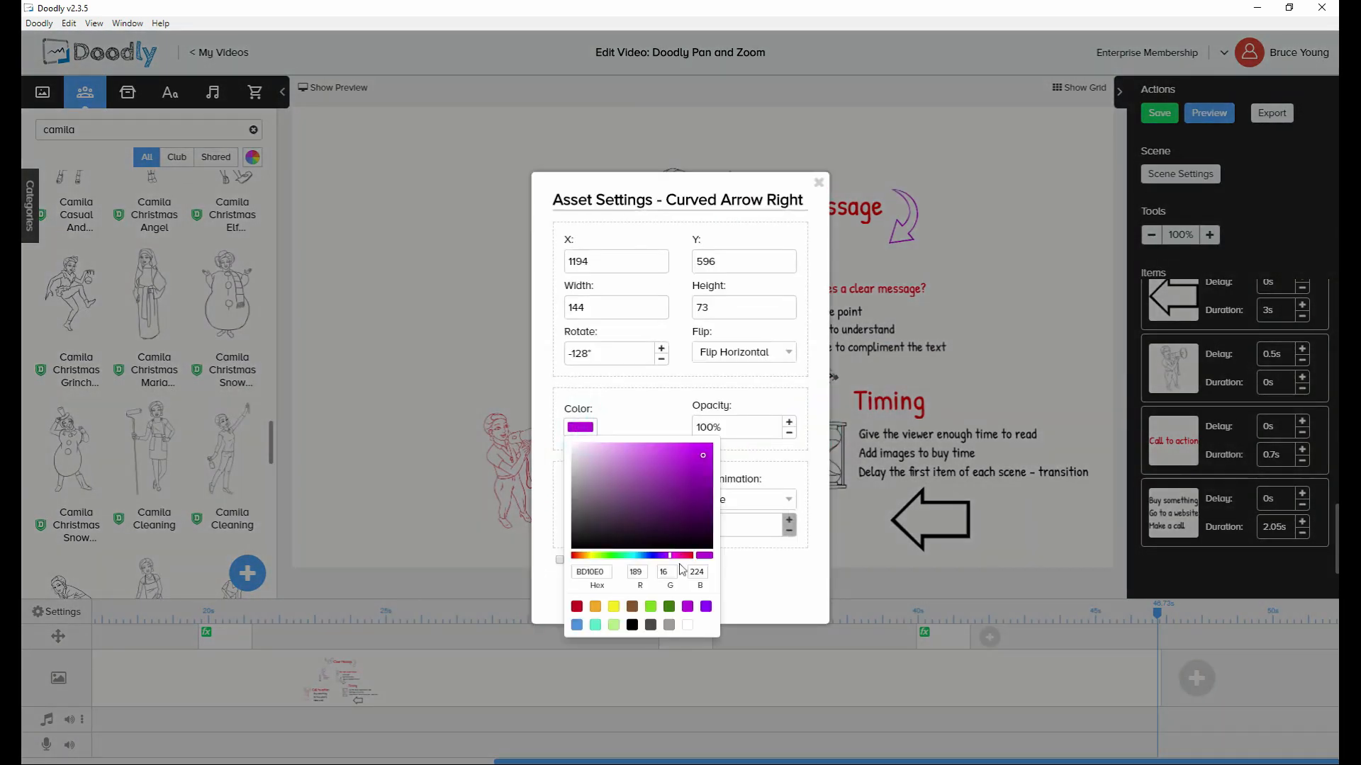
{"action": "left_click", "coordinate": [774, 584]}
{"action": "left_click", "coordinate": [677, 606]}
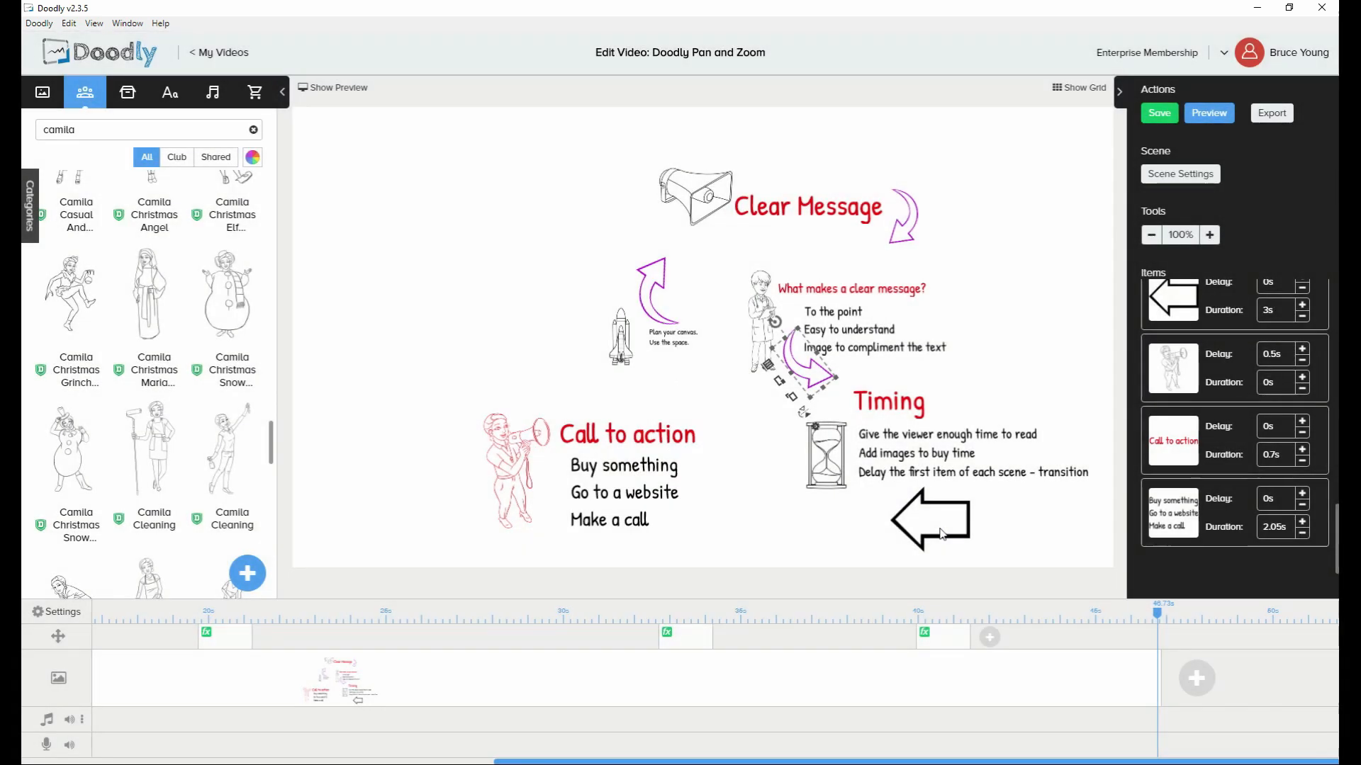
Recolor the straight left arrow below the Timing text to purple (BD10E0) and apply it
{"action": "left_click", "coordinate": [934, 539]}
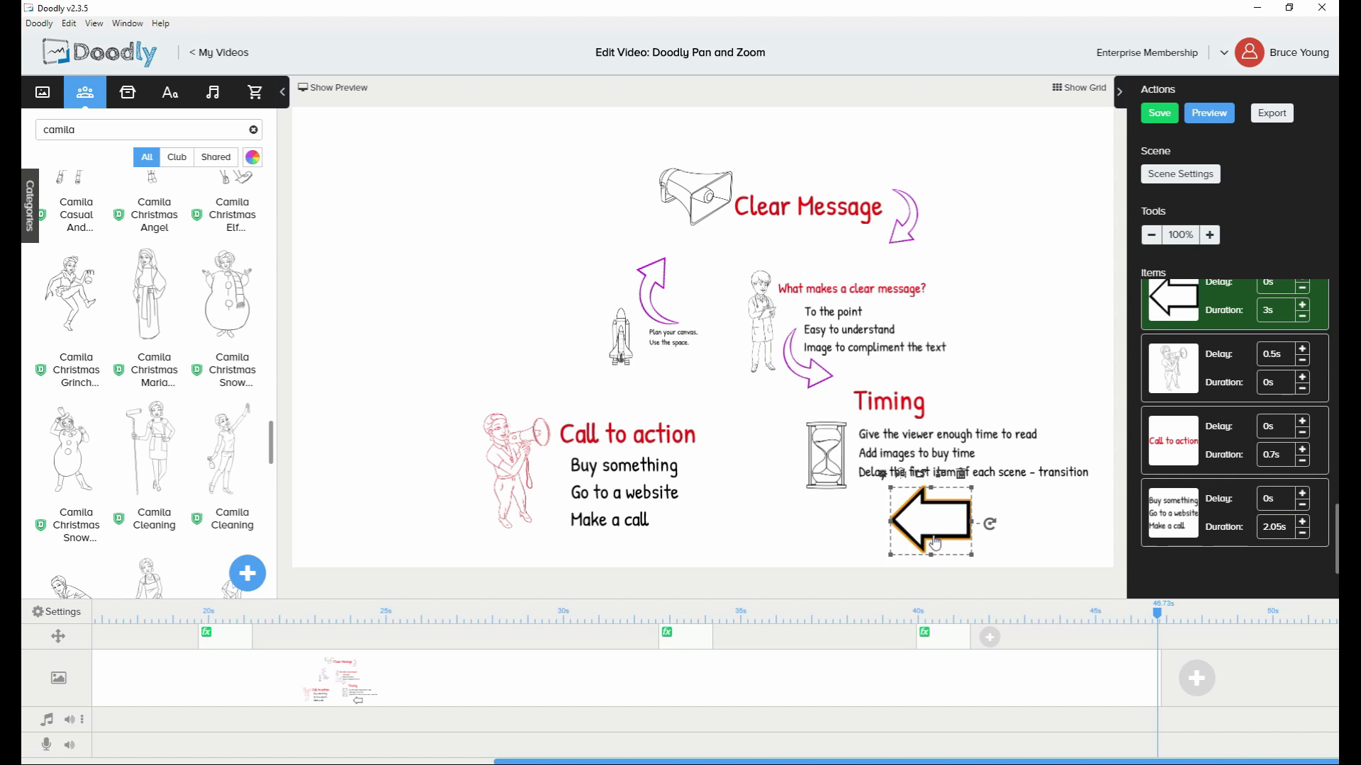
{"action": "left_click", "coordinate": [886, 474]}
{"action": "left_click", "coordinate": [581, 428]}
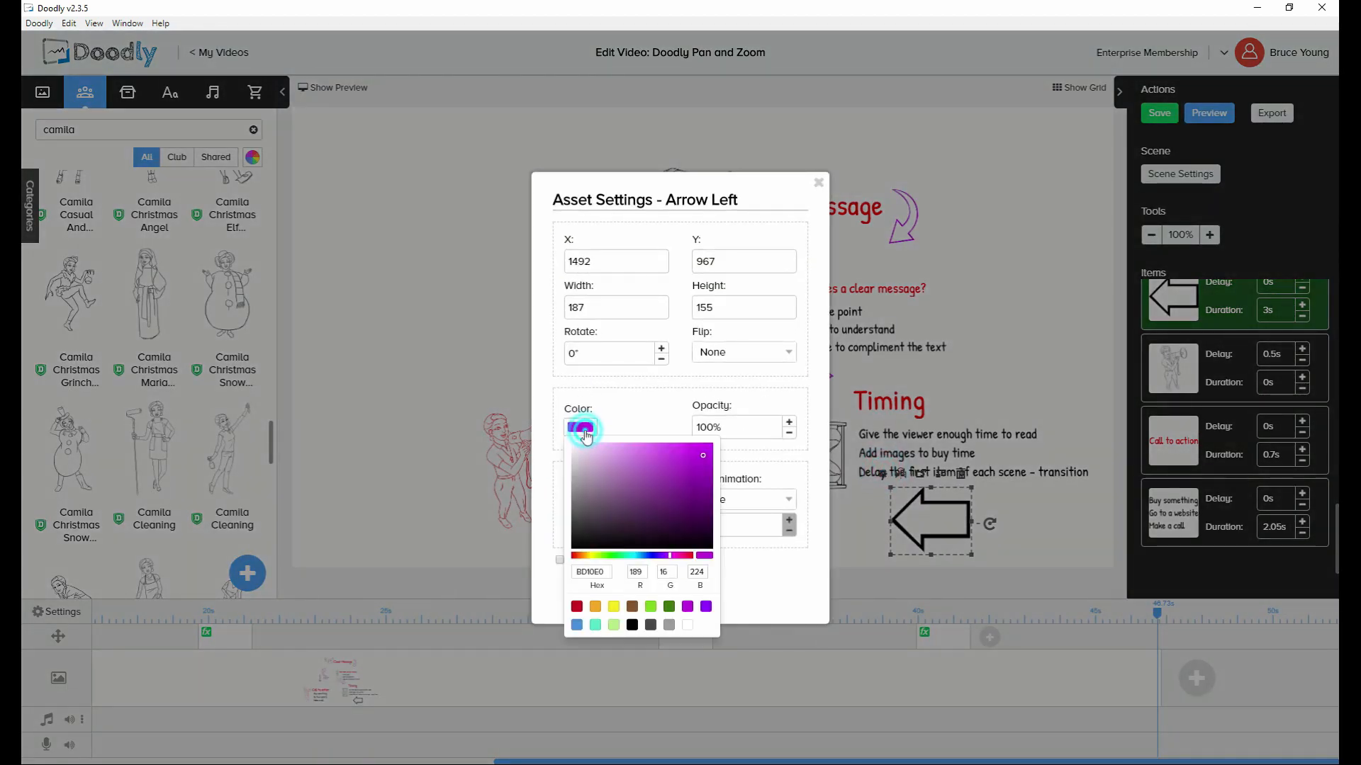
{"action": "left_click", "coordinate": [754, 597]}
{"action": "left_click", "coordinate": [685, 595]}
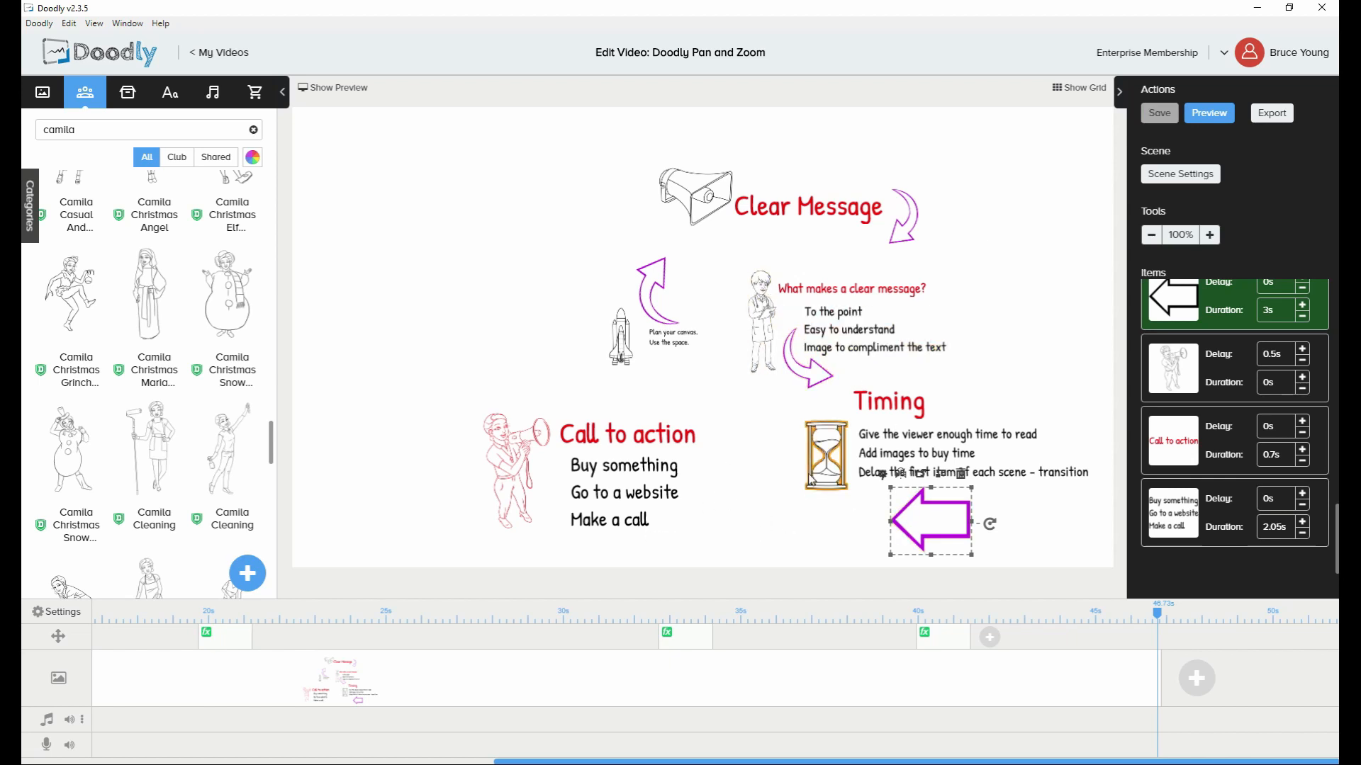
Recolor the hourglass beside the Timing text to brown (8B572A) in its asset settings and apply it
{"action": "left_click", "coordinate": [810, 448]}
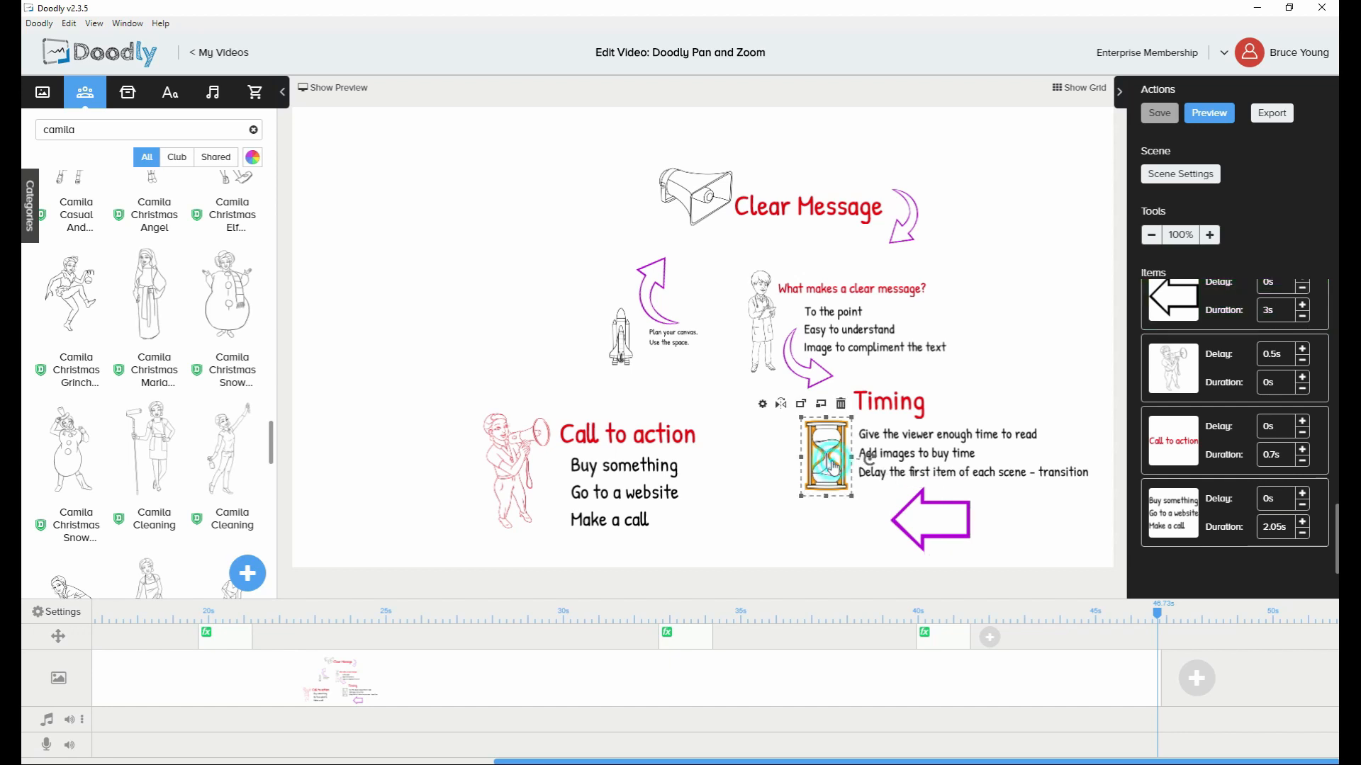
{"action": "left_click", "coordinate": [762, 403]}
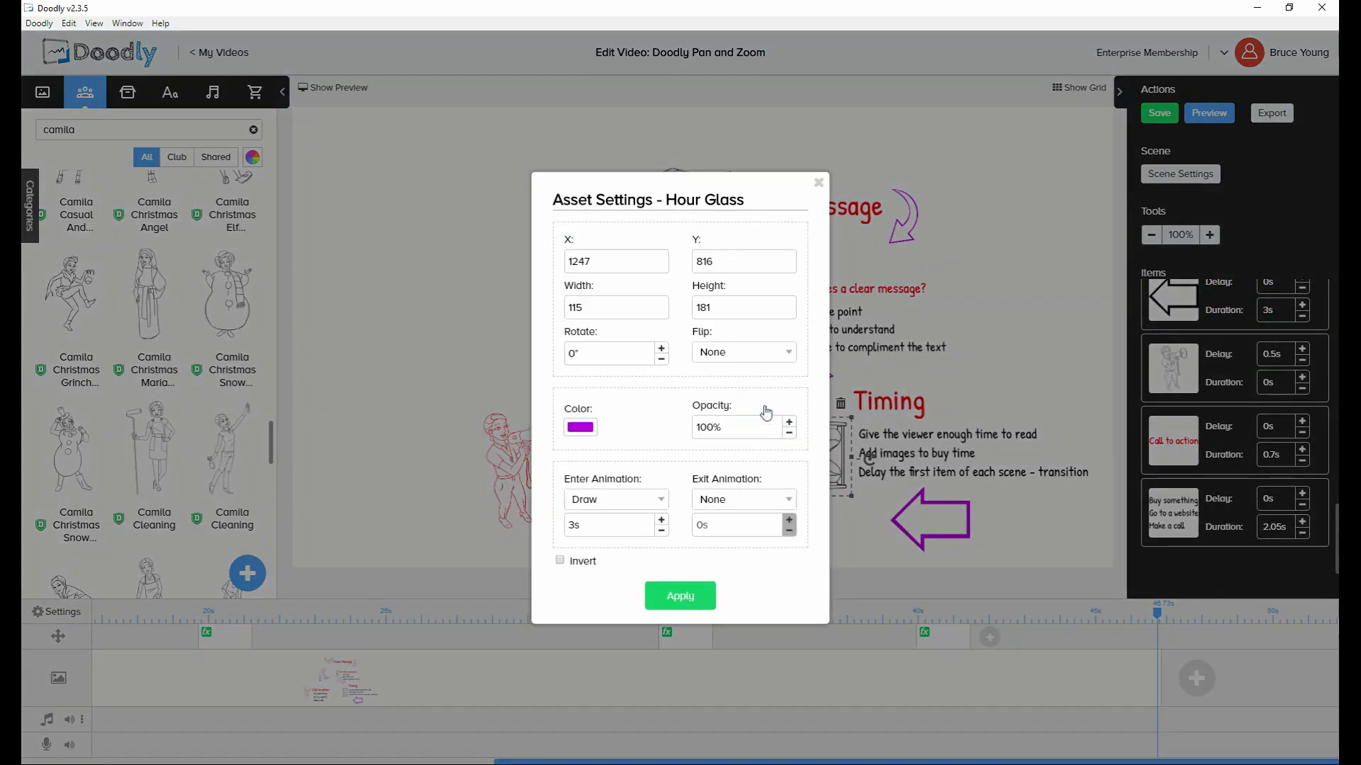
{"action": "left_click", "coordinate": [580, 428]}
{"action": "left_click", "coordinate": [633, 609]}
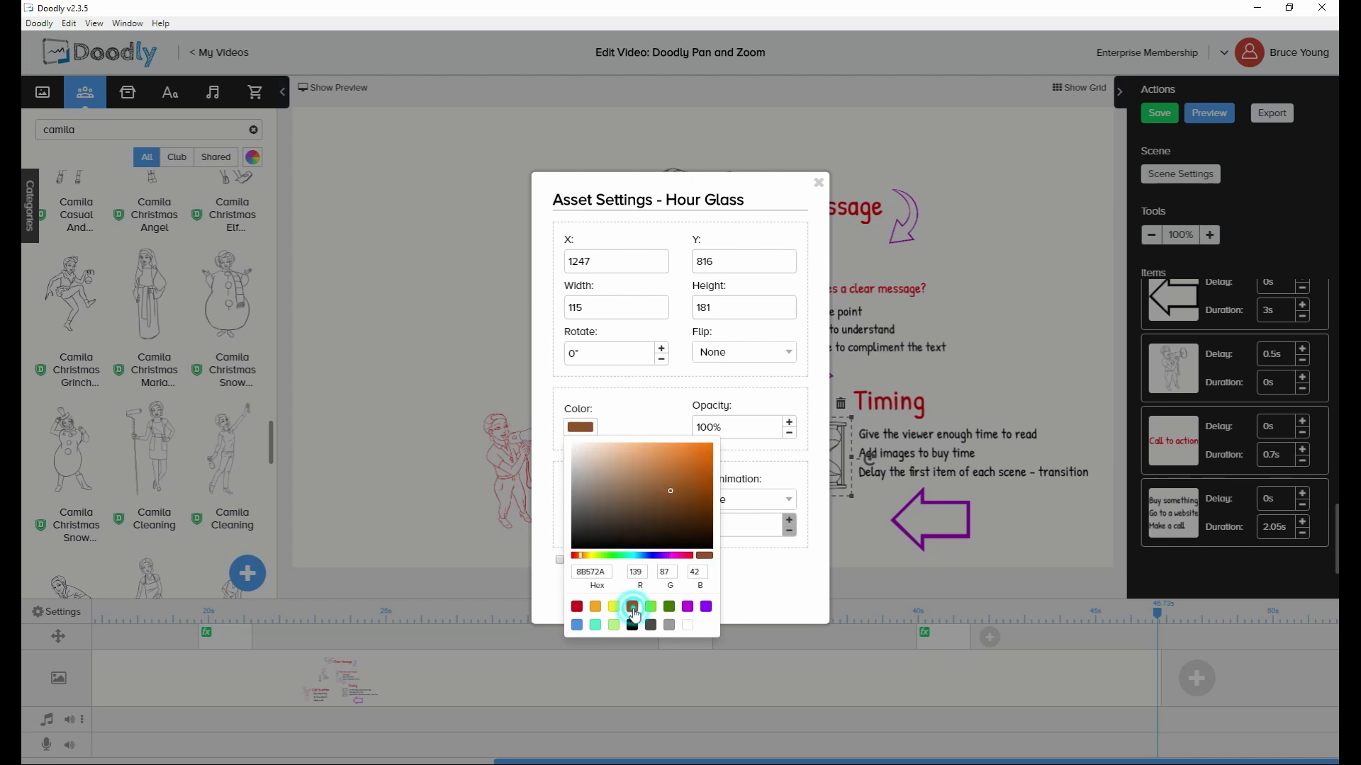
{"action": "left_click", "coordinate": [774, 590]}
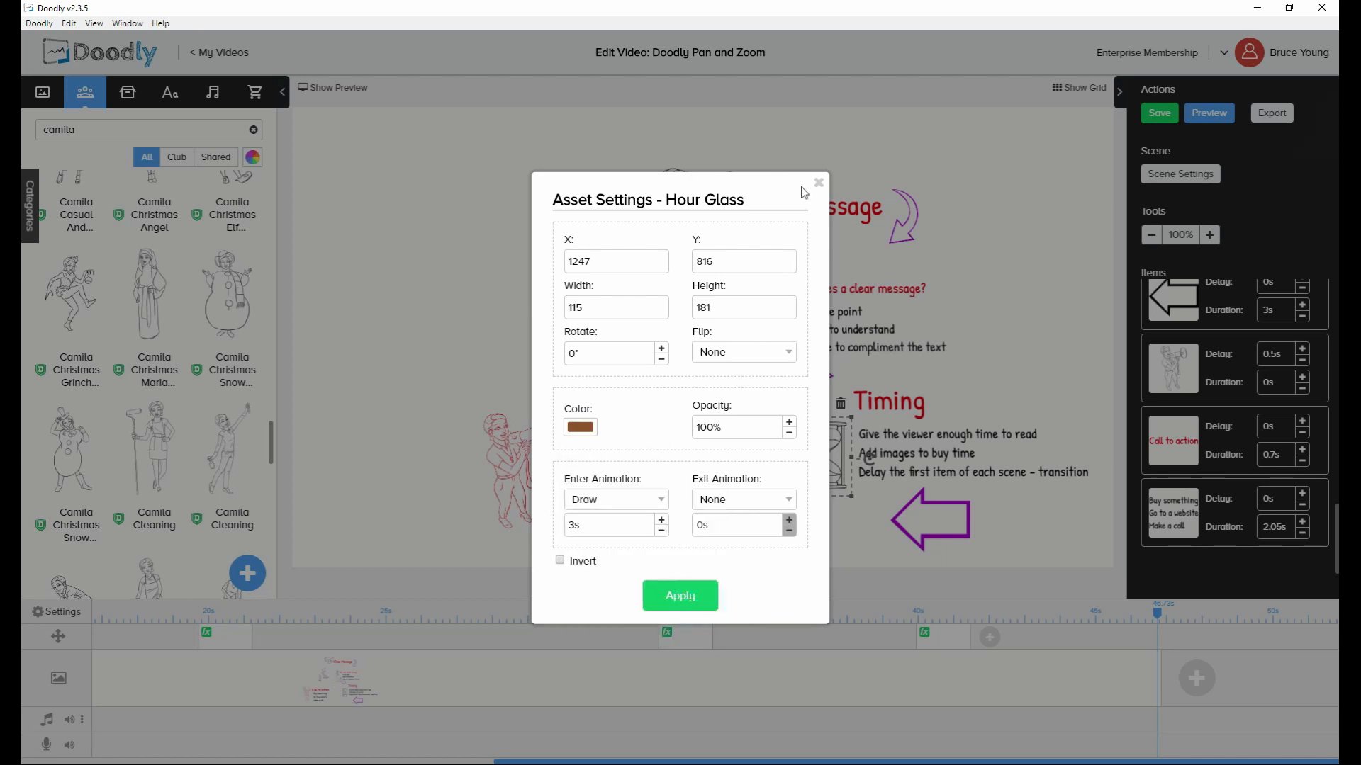
{"action": "left_click", "coordinate": [687, 597]}
Recolor the doctor character beside the clear message list to blue (4A90E2) and apply it
{"action": "left_click", "coordinate": [756, 327]}
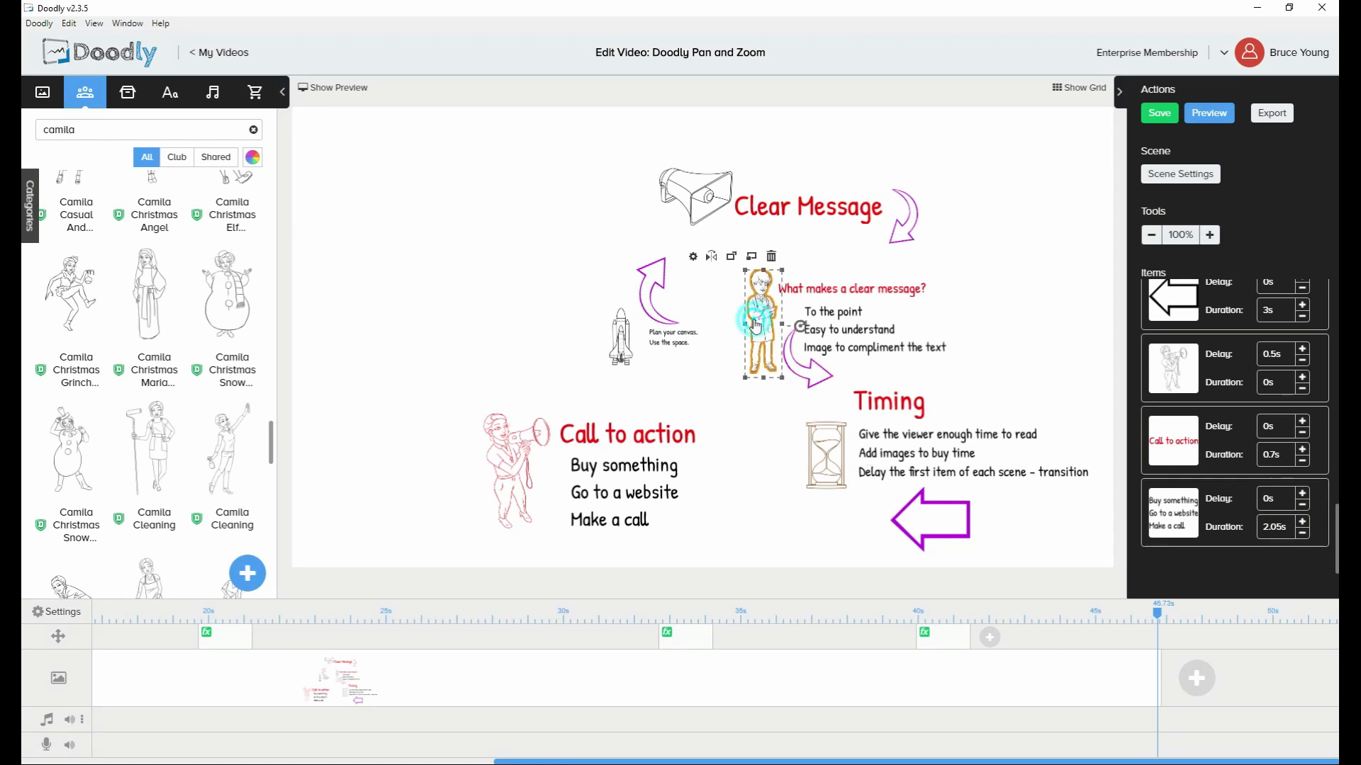
{"action": "left_click", "coordinate": [693, 257]}
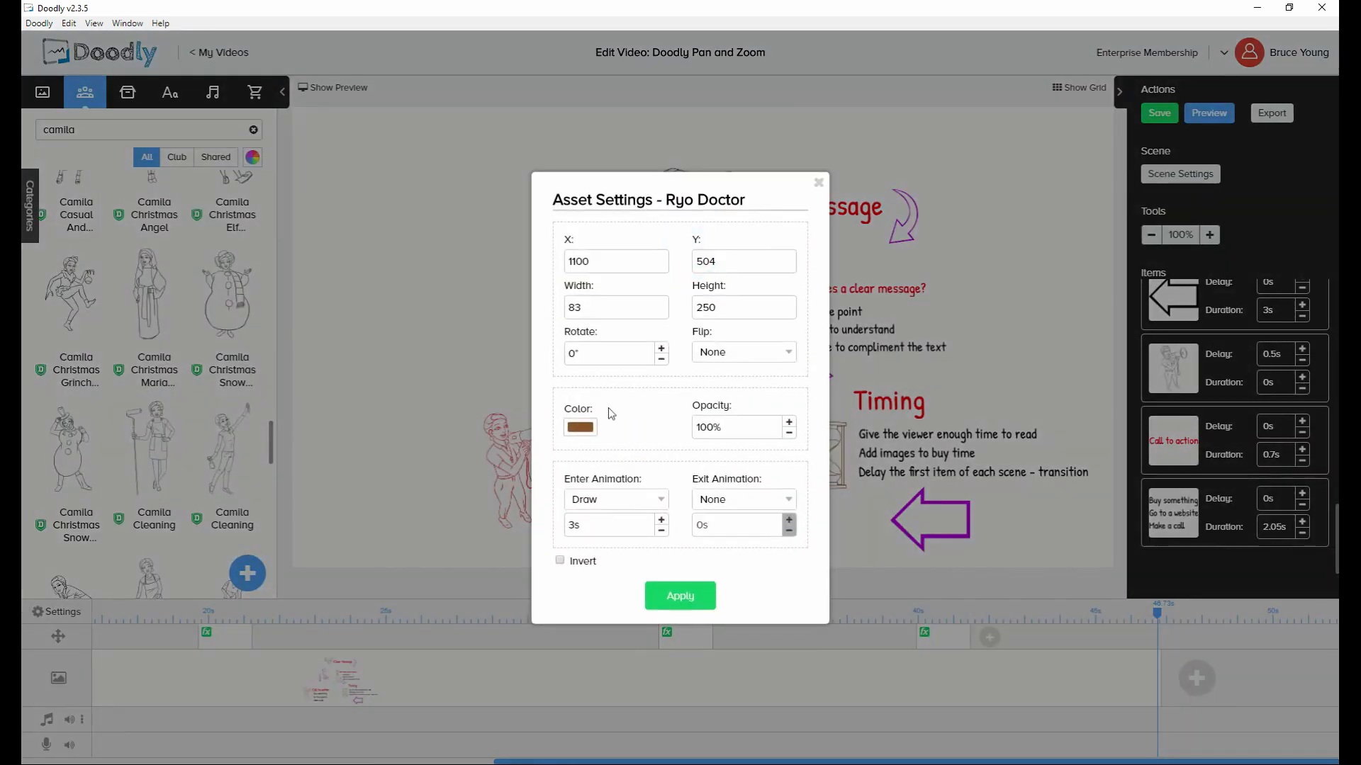
{"action": "left_click", "coordinate": [581, 428]}
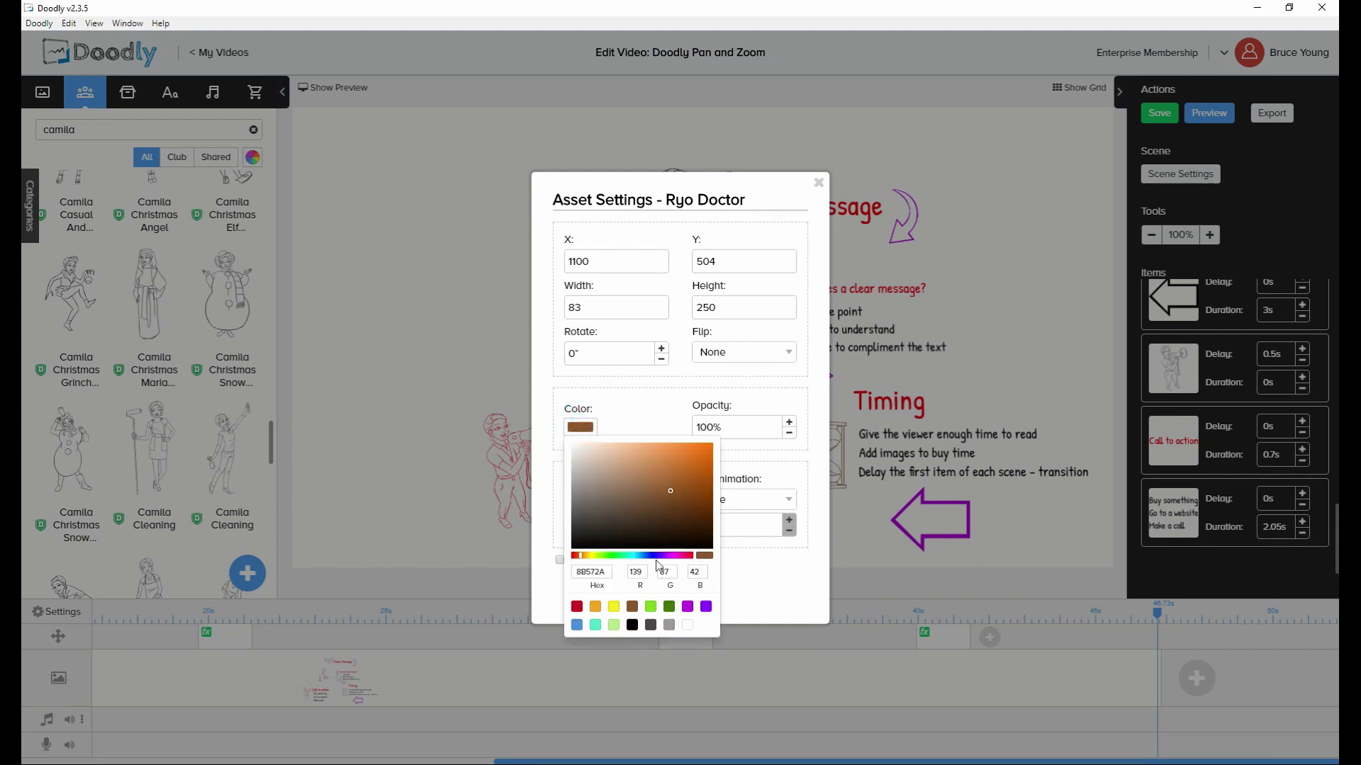
{"action": "left_click", "coordinate": [577, 625]}
{"action": "left_click", "coordinate": [761, 579]}
{"action": "left_click", "coordinate": [681, 596]}
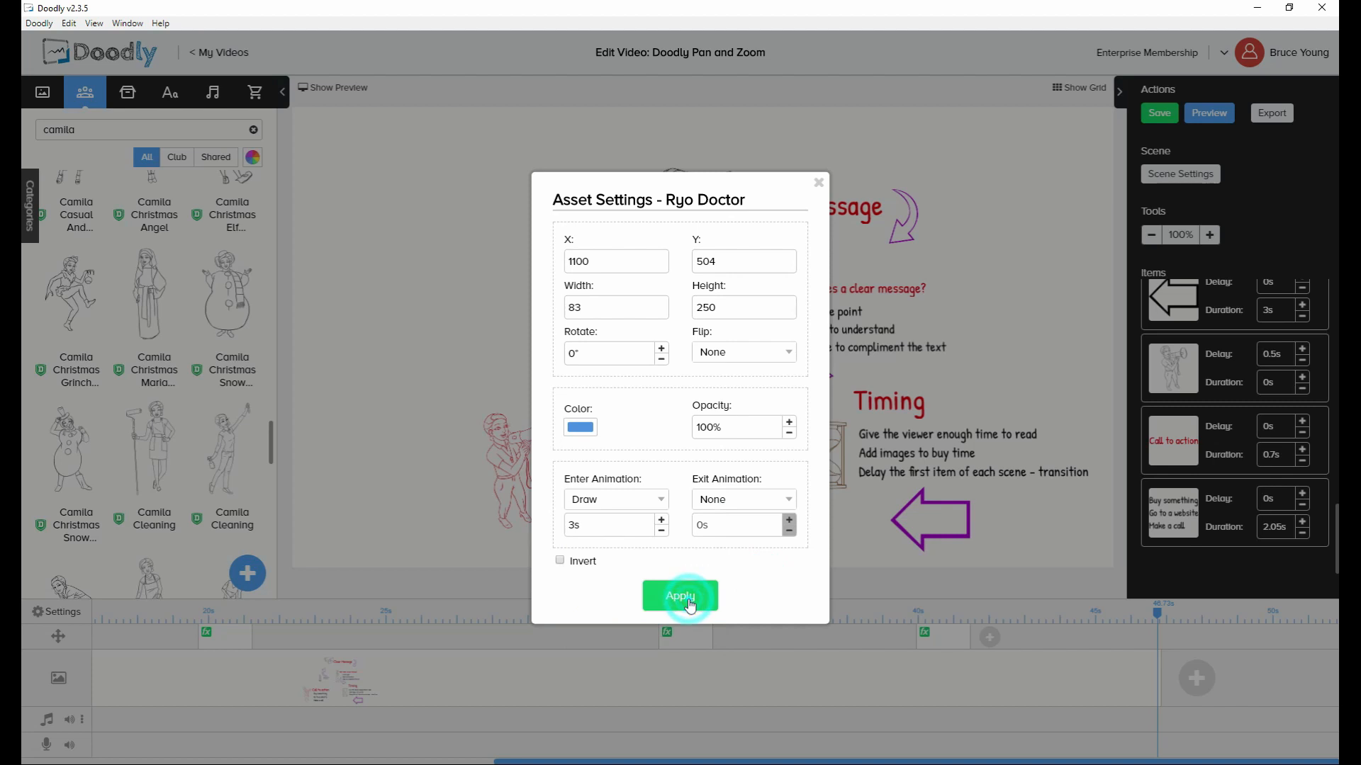
Recolor the loud speaker beside the Clear Message heading to orange (F5A623) in its asset settings and apply it
{"action": "left_click", "coordinate": [684, 218]}
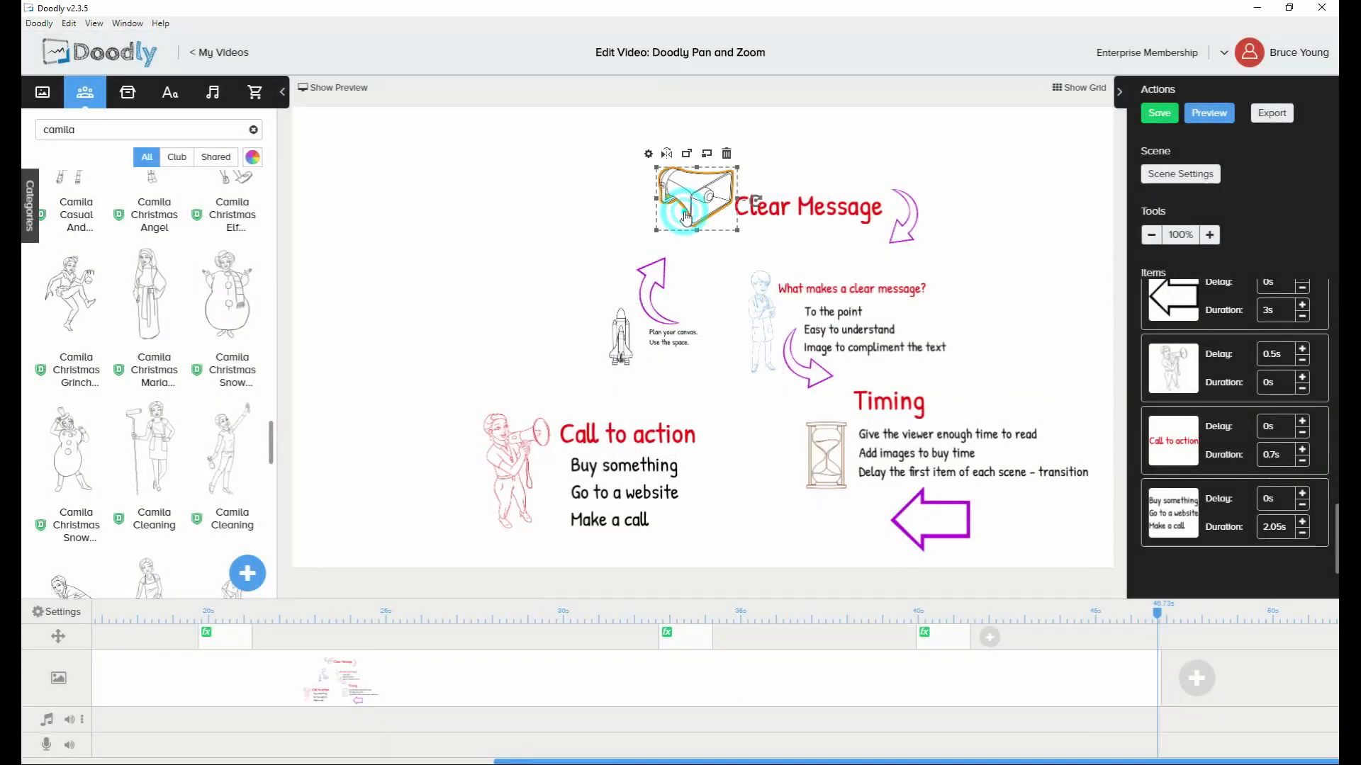
{"action": "left_click", "coordinate": [649, 154]}
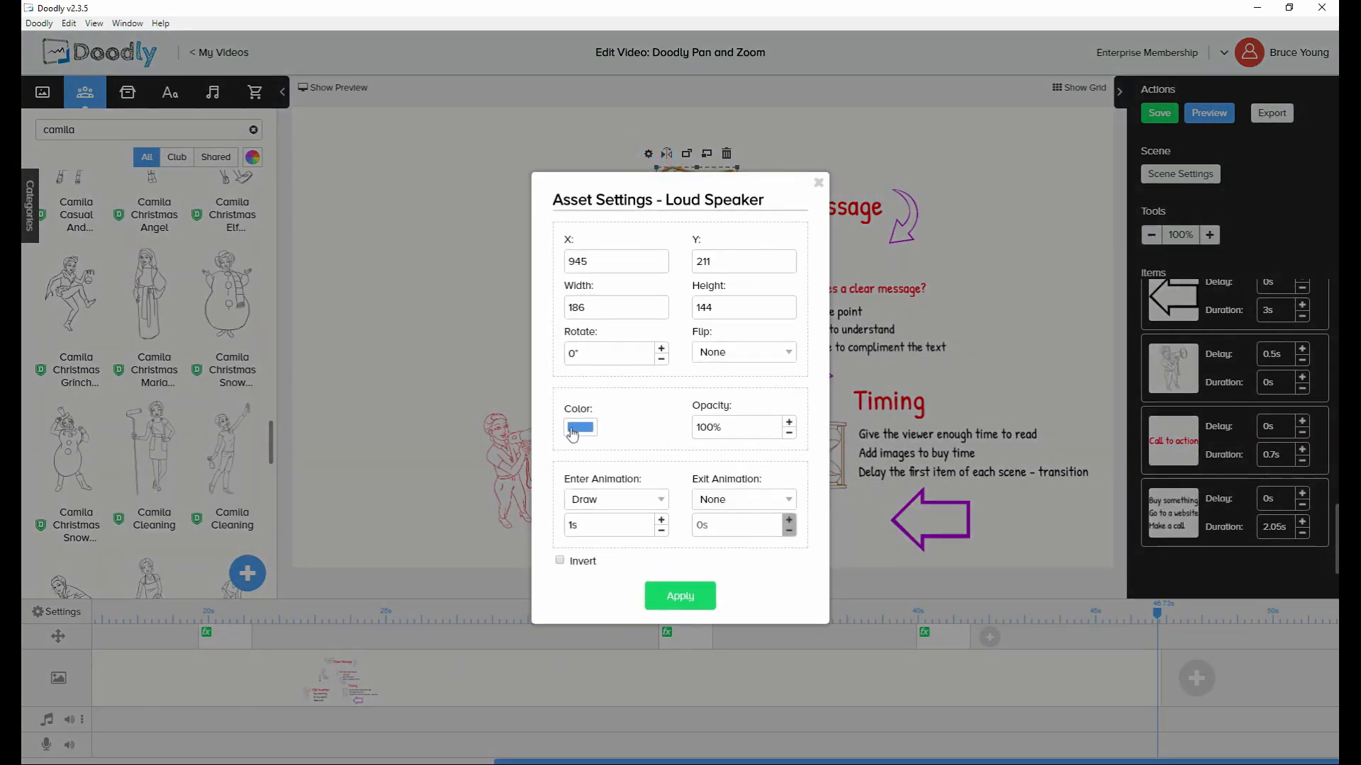
{"action": "left_click", "coordinate": [583, 425]}
{"action": "left_click", "coordinate": [576, 436]}
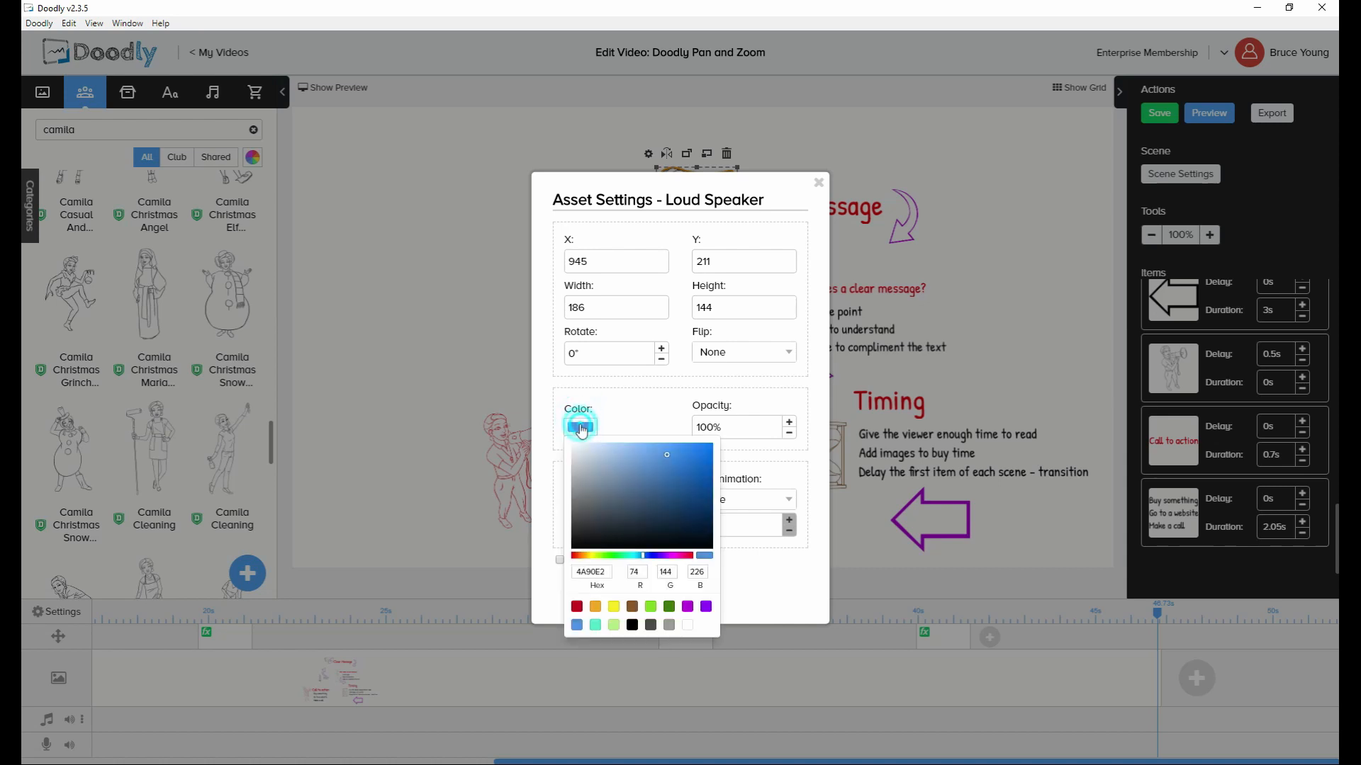
{"action": "left_click", "coordinate": [597, 608]}
{"action": "left_click", "coordinate": [822, 181]}
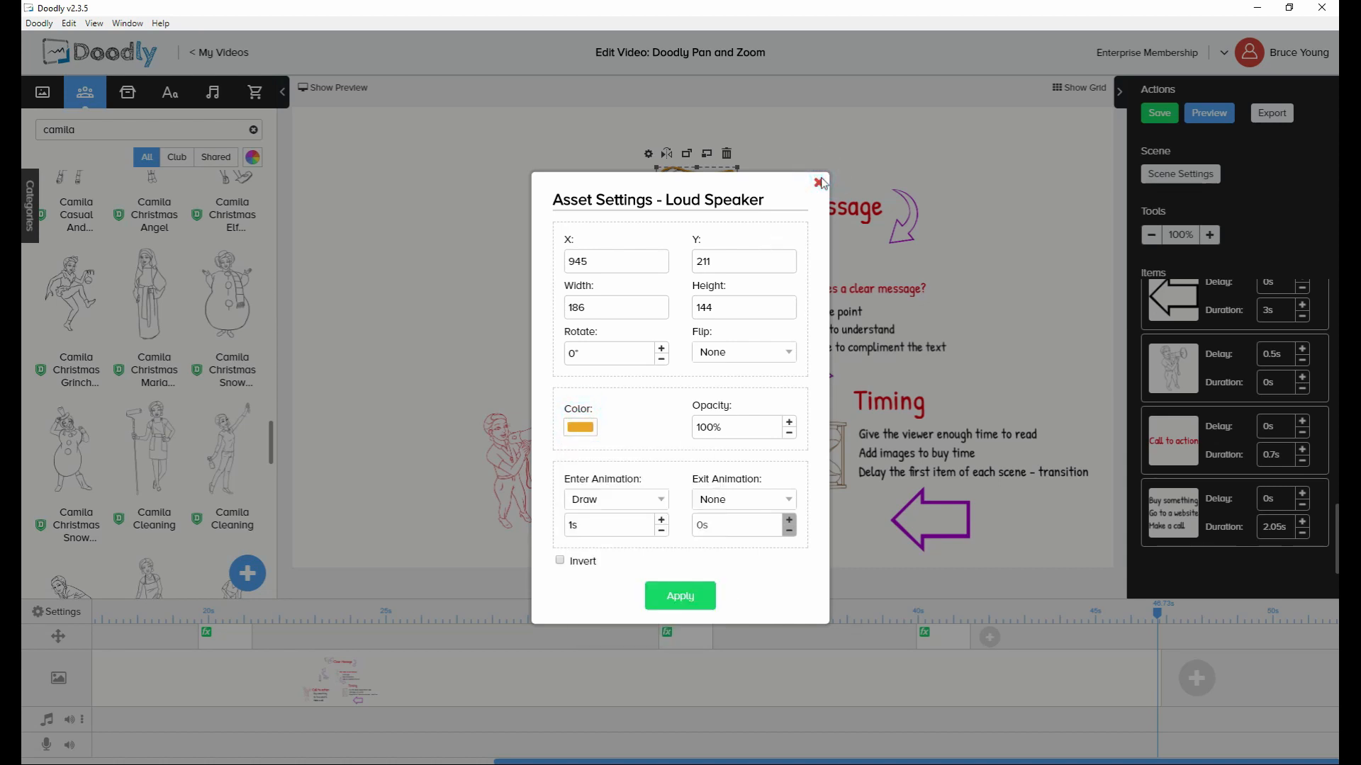
{"action": "left_click", "coordinate": [821, 183]}
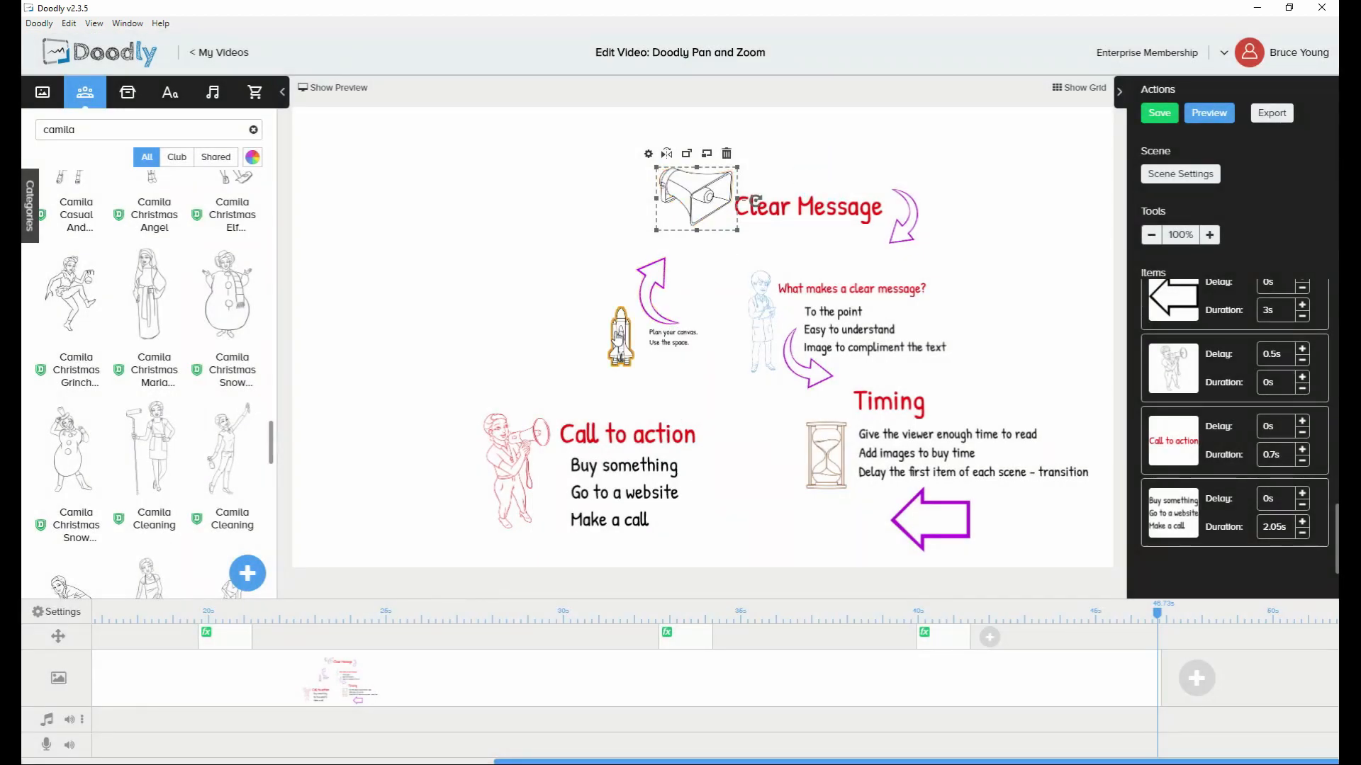
{"action": "left_click", "coordinate": [648, 152]}
{"action": "left_click", "coordinate": [580, 426]}
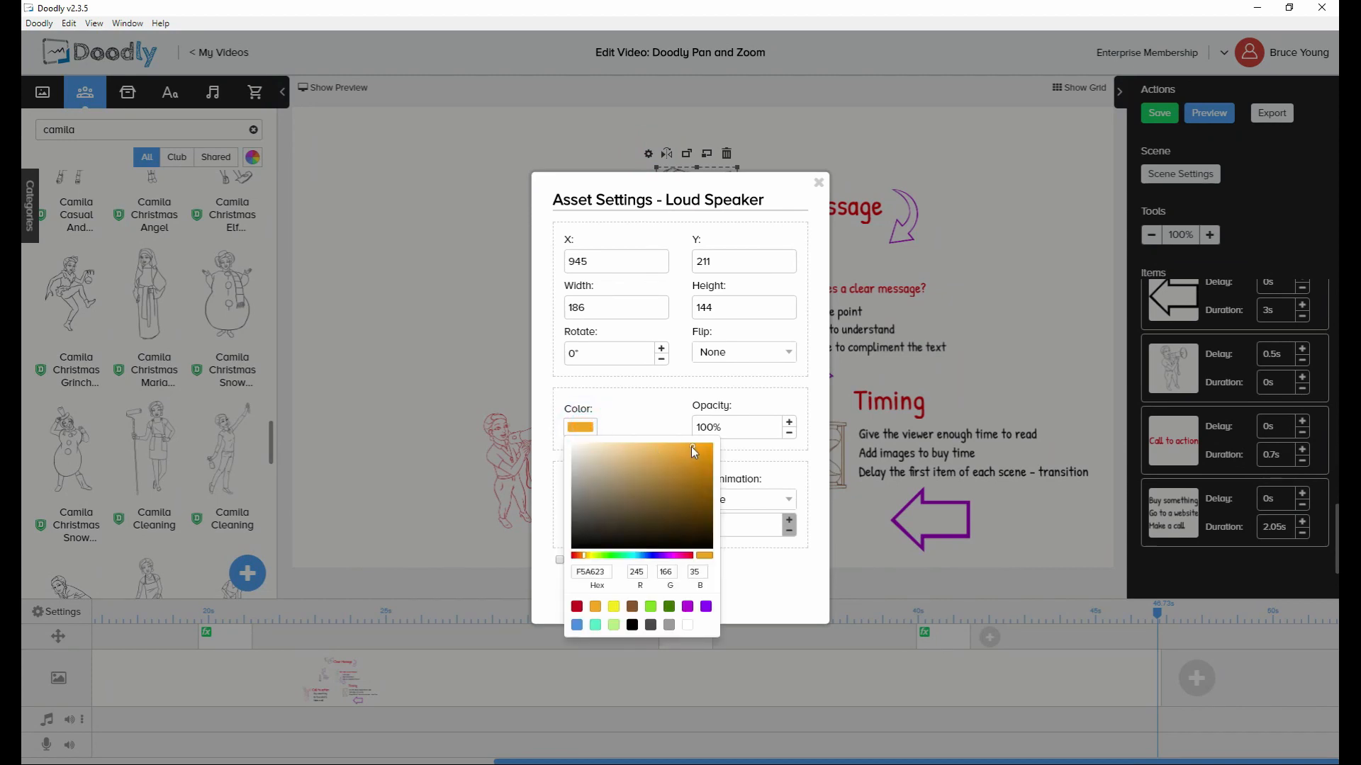
{"action": "left_click", "coordinate": [757, 572]}
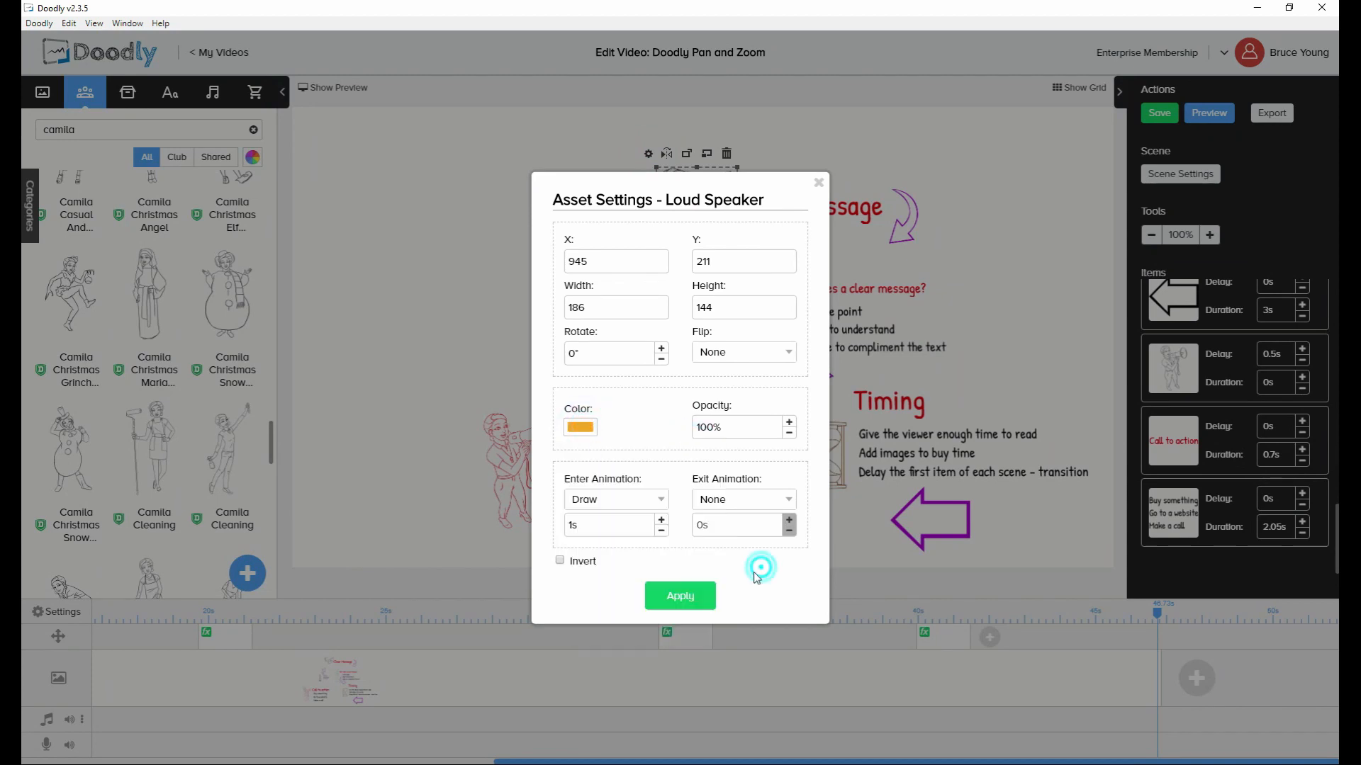
{"action": "left_click", "coordinate": [670, 596]}
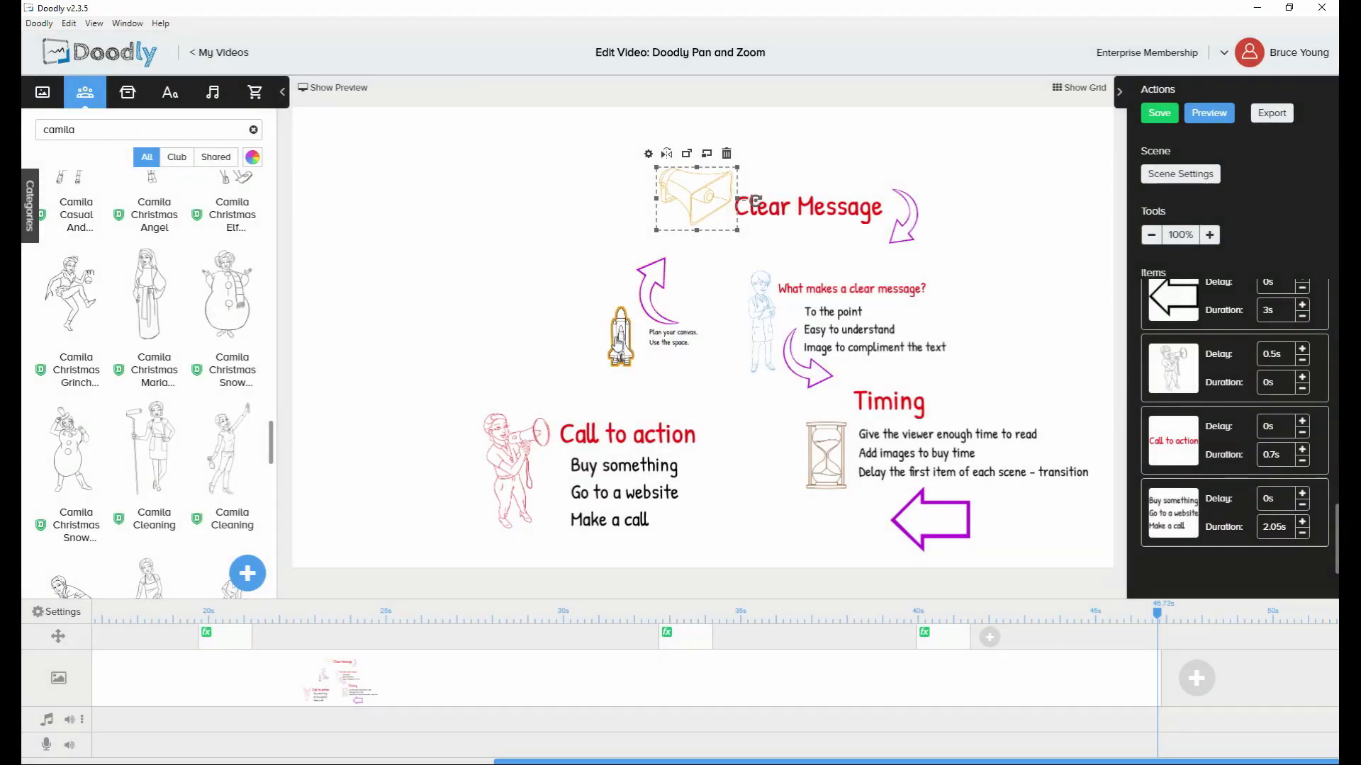
Recolor the space ship beside the Plan your canvas text to dark red in its asset settings and apply it
{"action": "left_click", "coordinate": [621, 334]}
{"action": "left_click", "coordinate": [548, 294]}
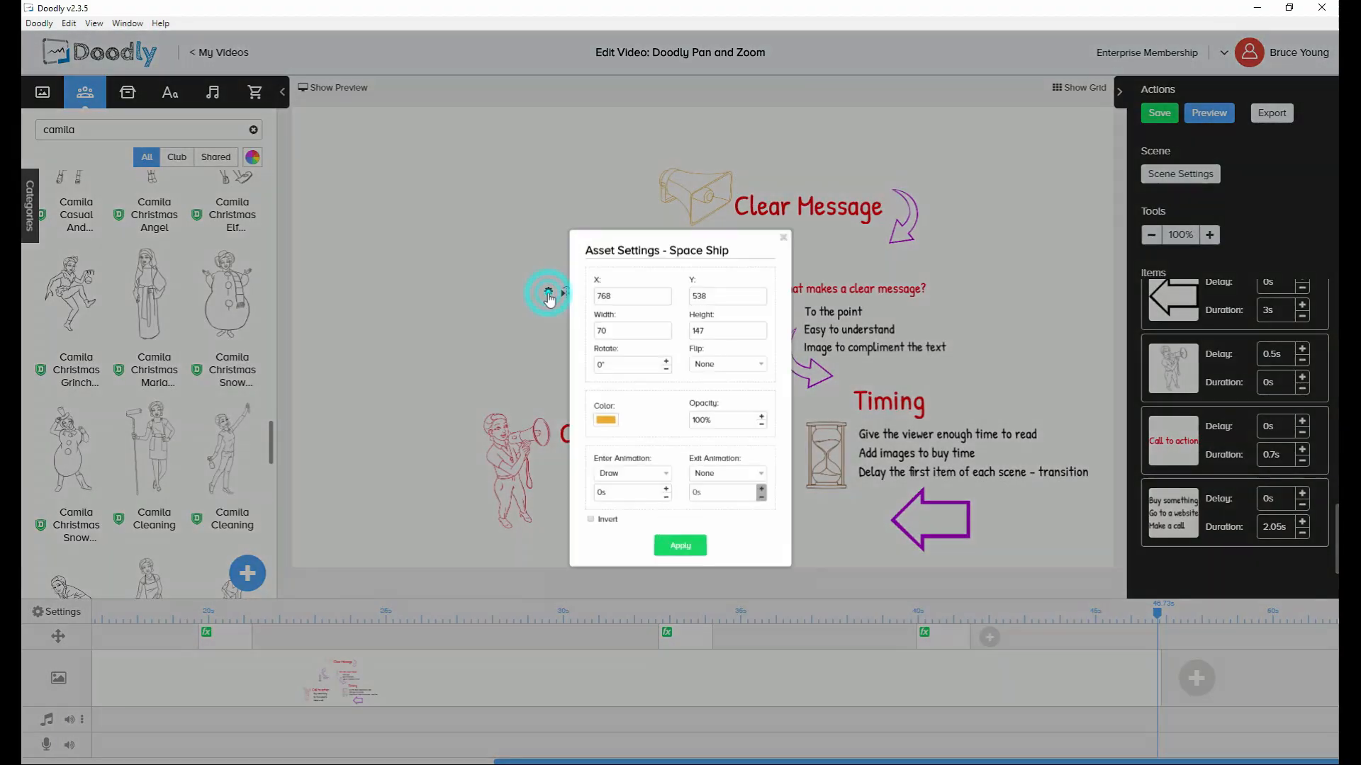
{"action": "left_click", "coordinate": [583, 429]}
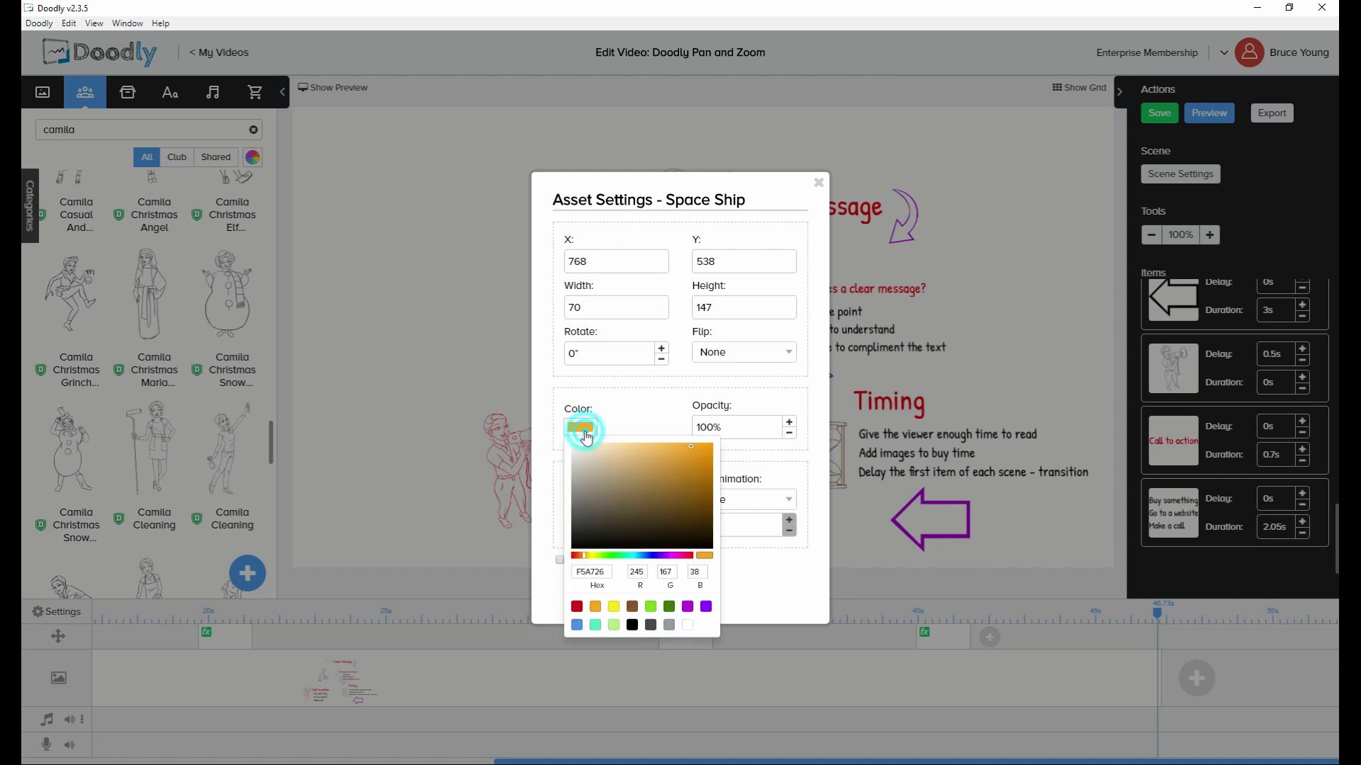
{"action": "left_click", "coordinate": [577, 608]}
{"action": "left_click", "coordinate": [750, 607]}
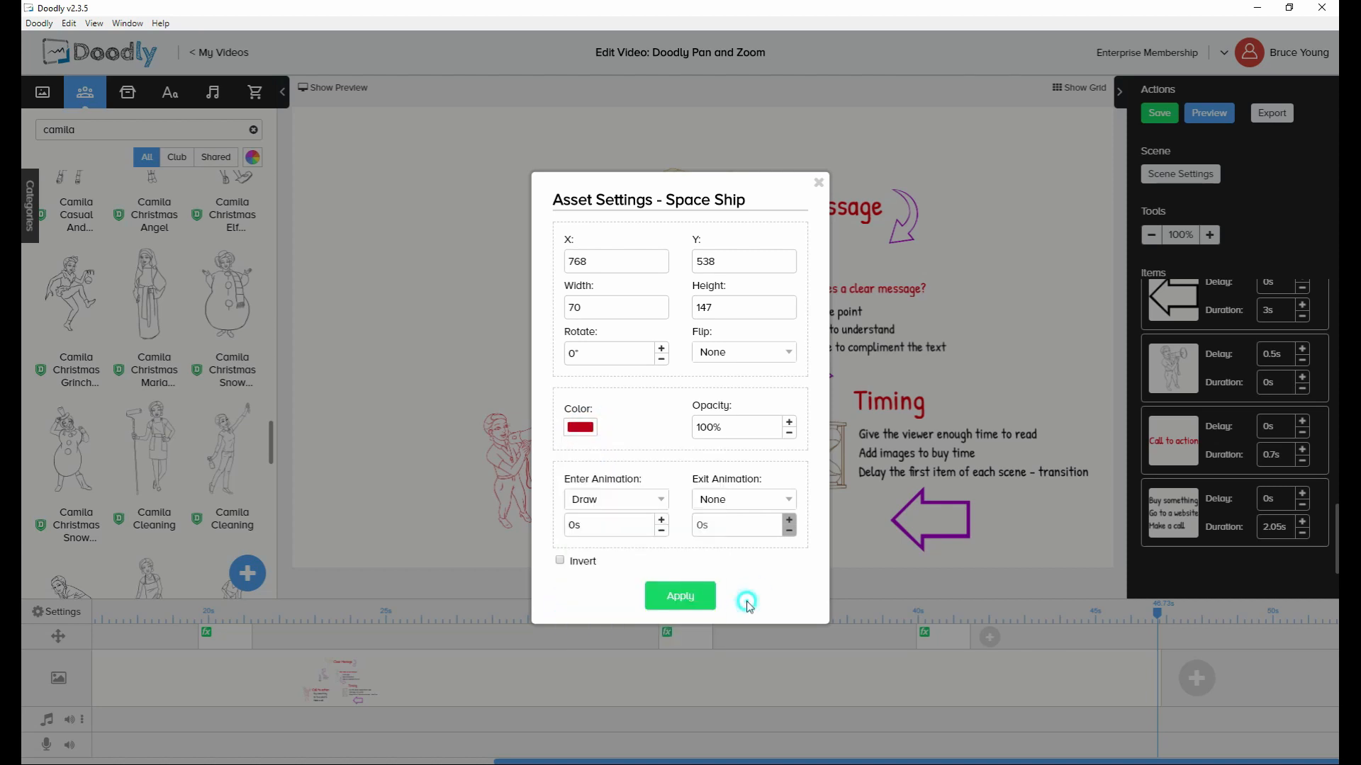
{"action": "left_click", "coordinate": [682, 596]}
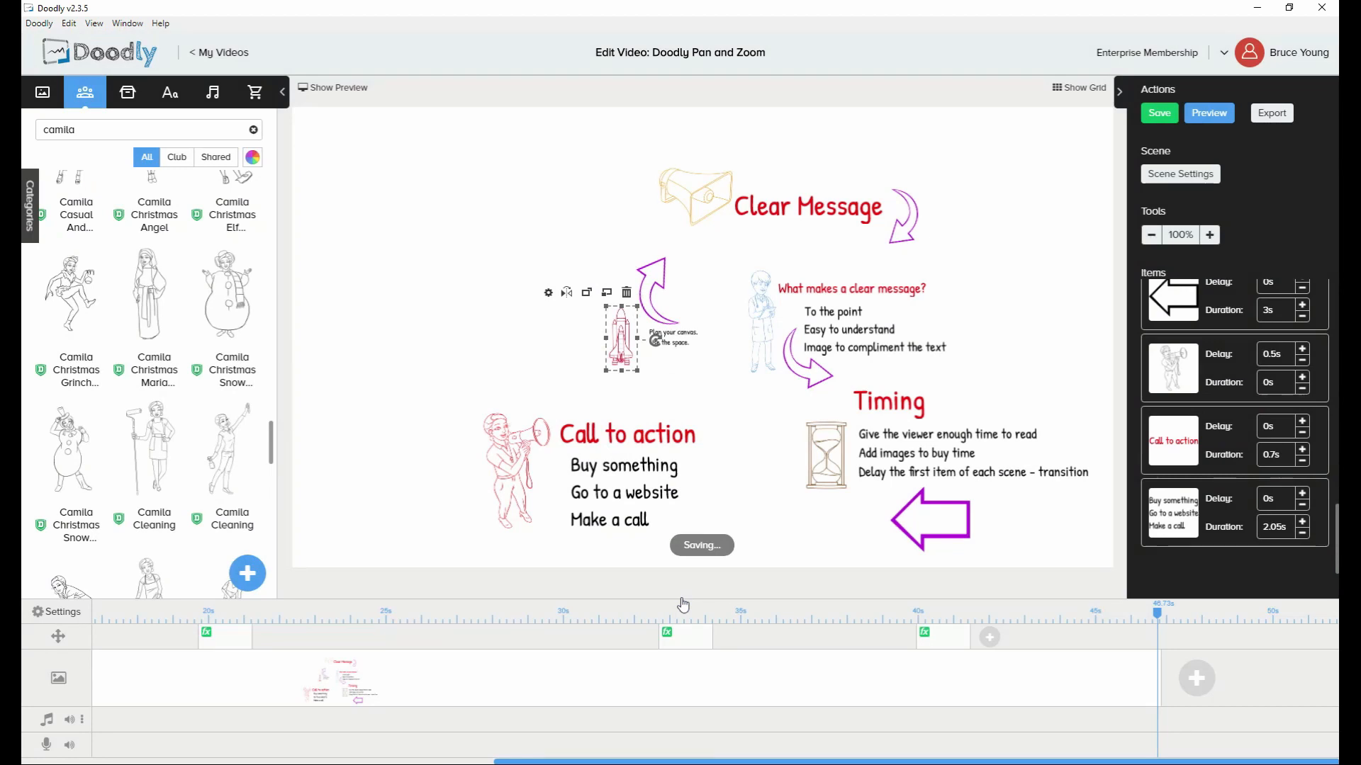
Recolor the Buy something, Go to a website, Make a call text to dark green in its asset settings, apply it and deselect the text
{"action": "left_click", "coordinate": [614, 508]}
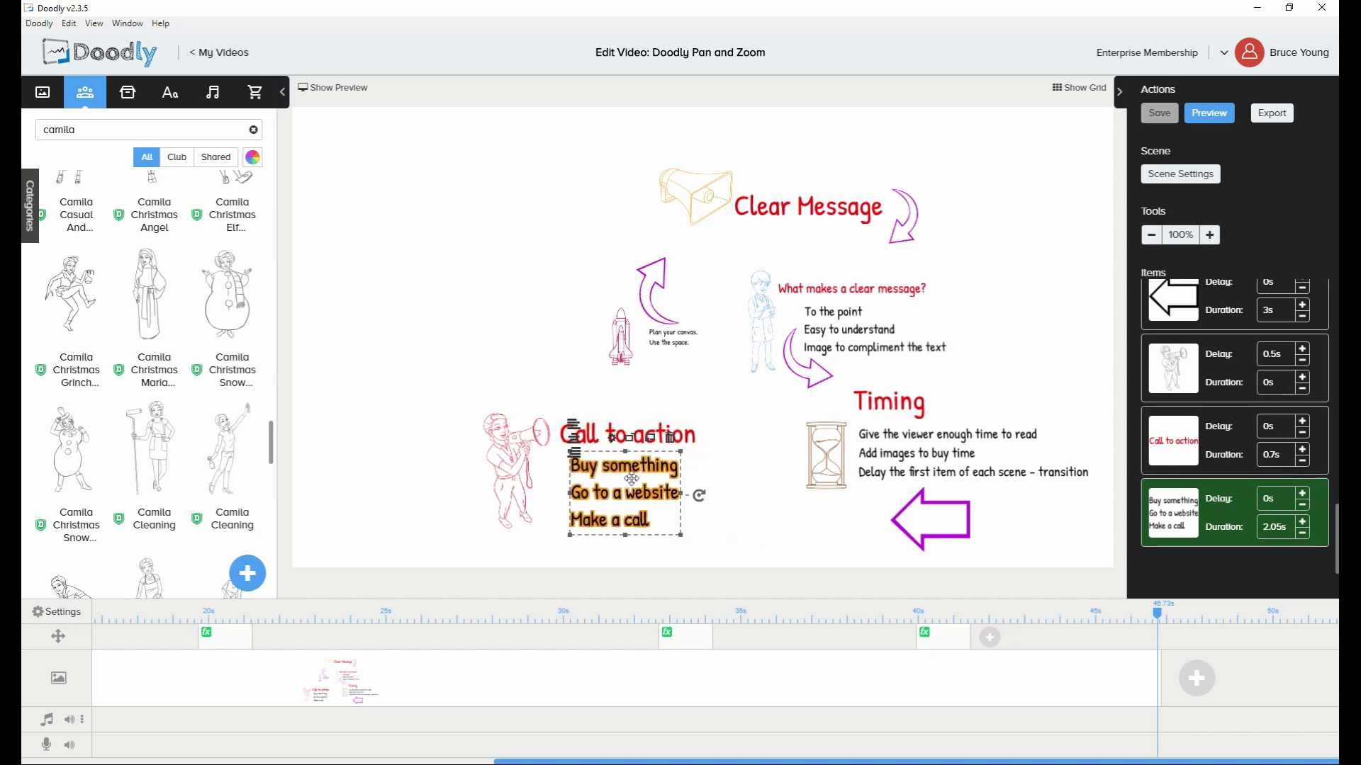
{"action": "left_click", "coordinate": [612, 447]}
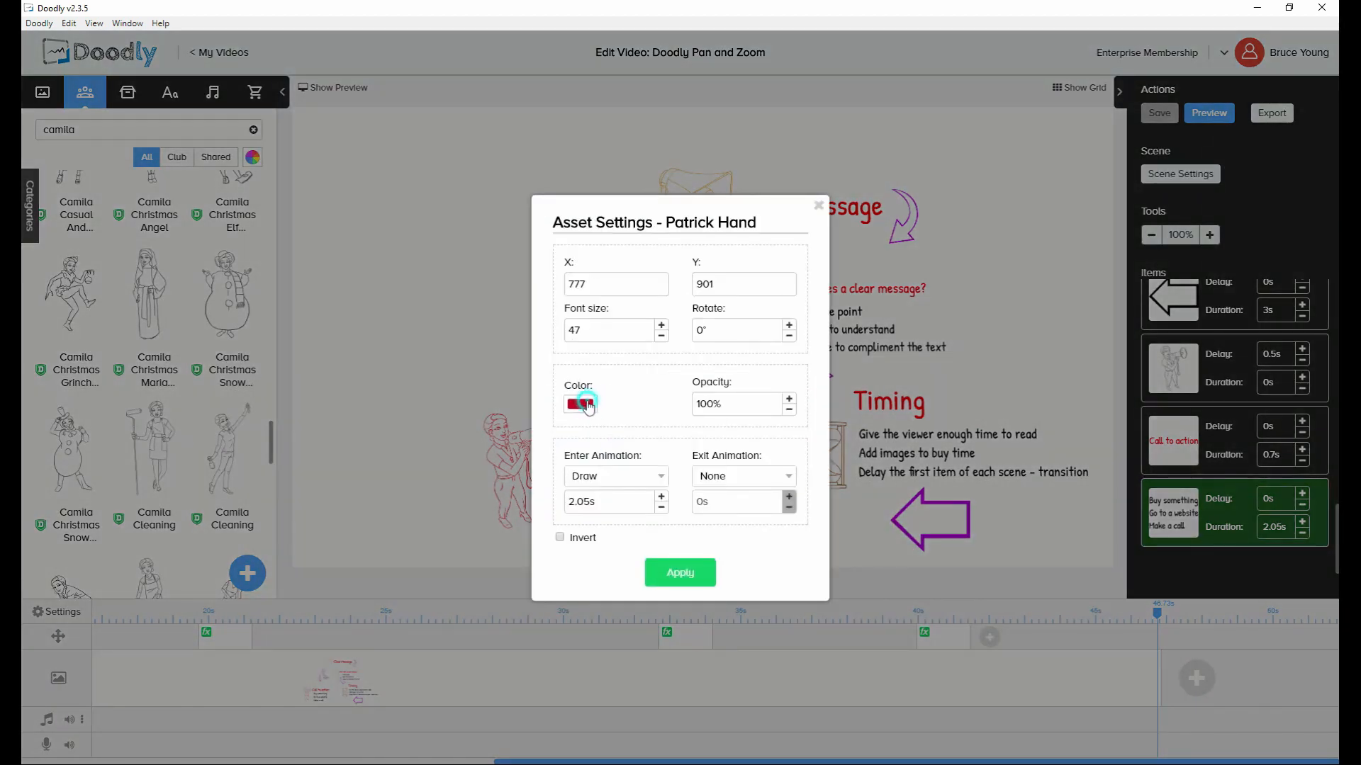
{"action": "left_click", "coordinate": [581, 404]}
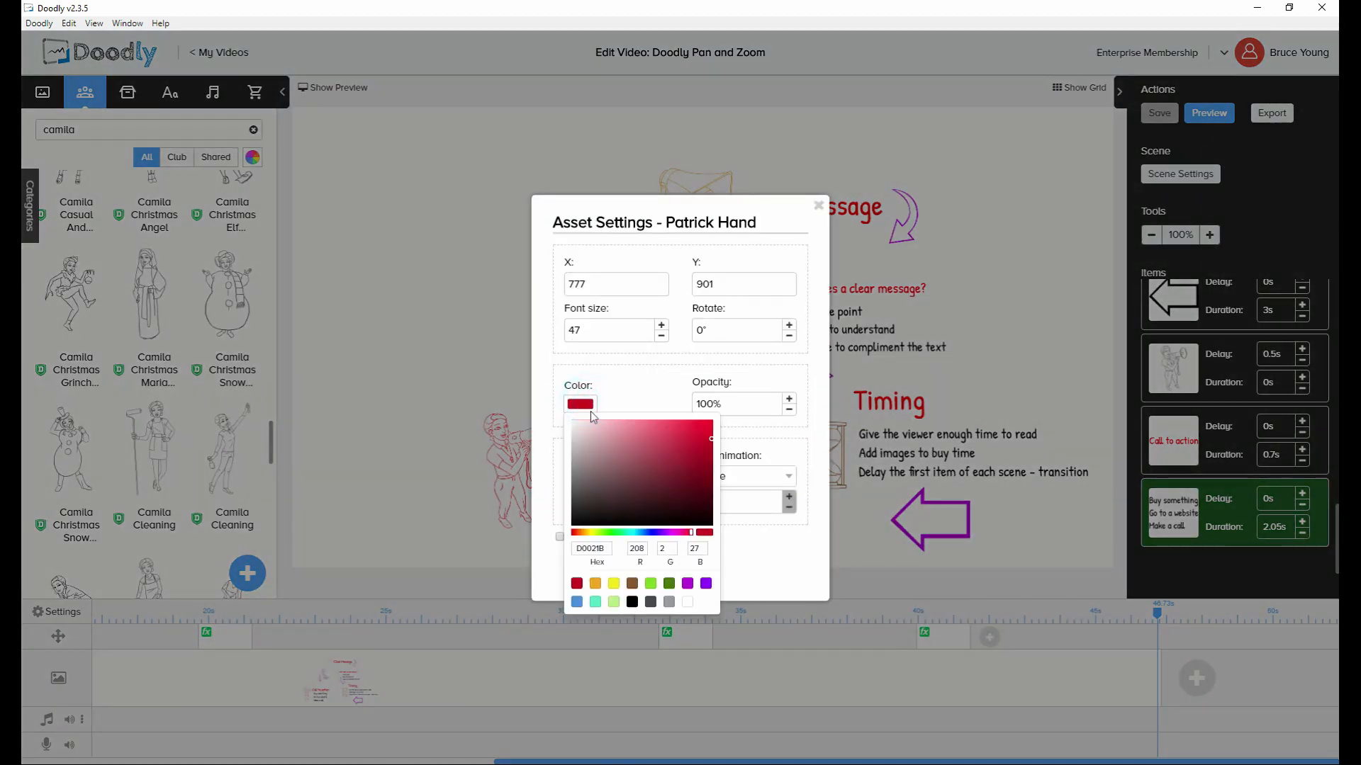
{"action": "left_click", "coordinate": [669, 585]}
{"action": "left_click", "coordinate": [760, 583]}
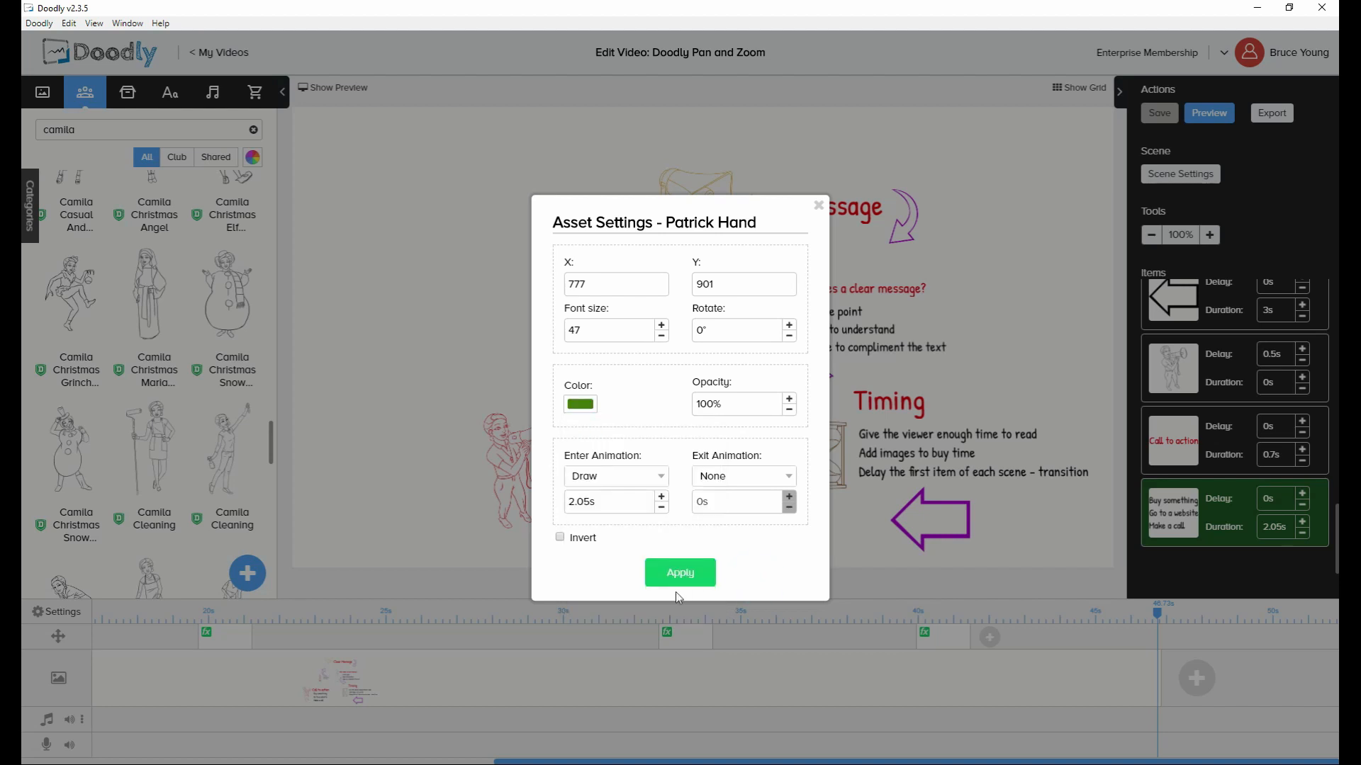
{"action": "left_click", "coordinate": [697, 575]}
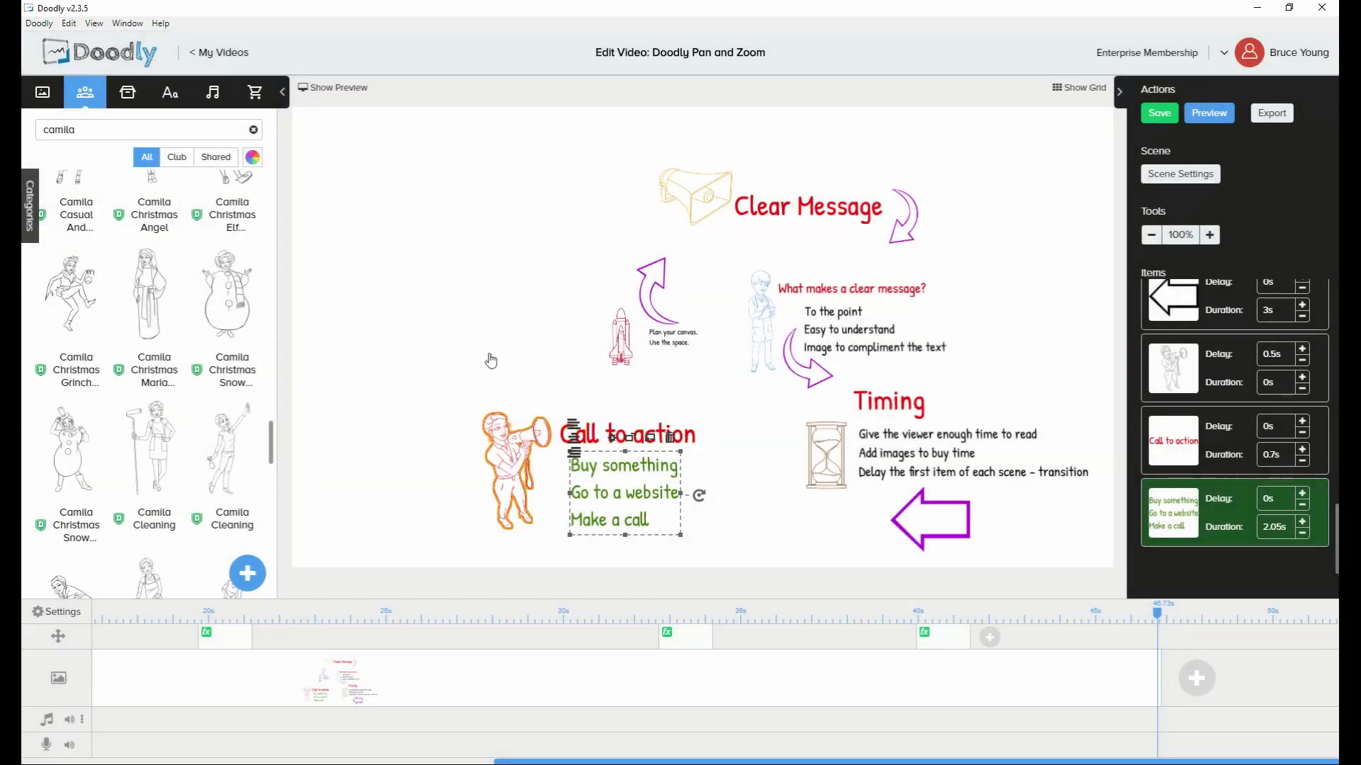
{"action": "left_click", "coordinate": [516, 222]}
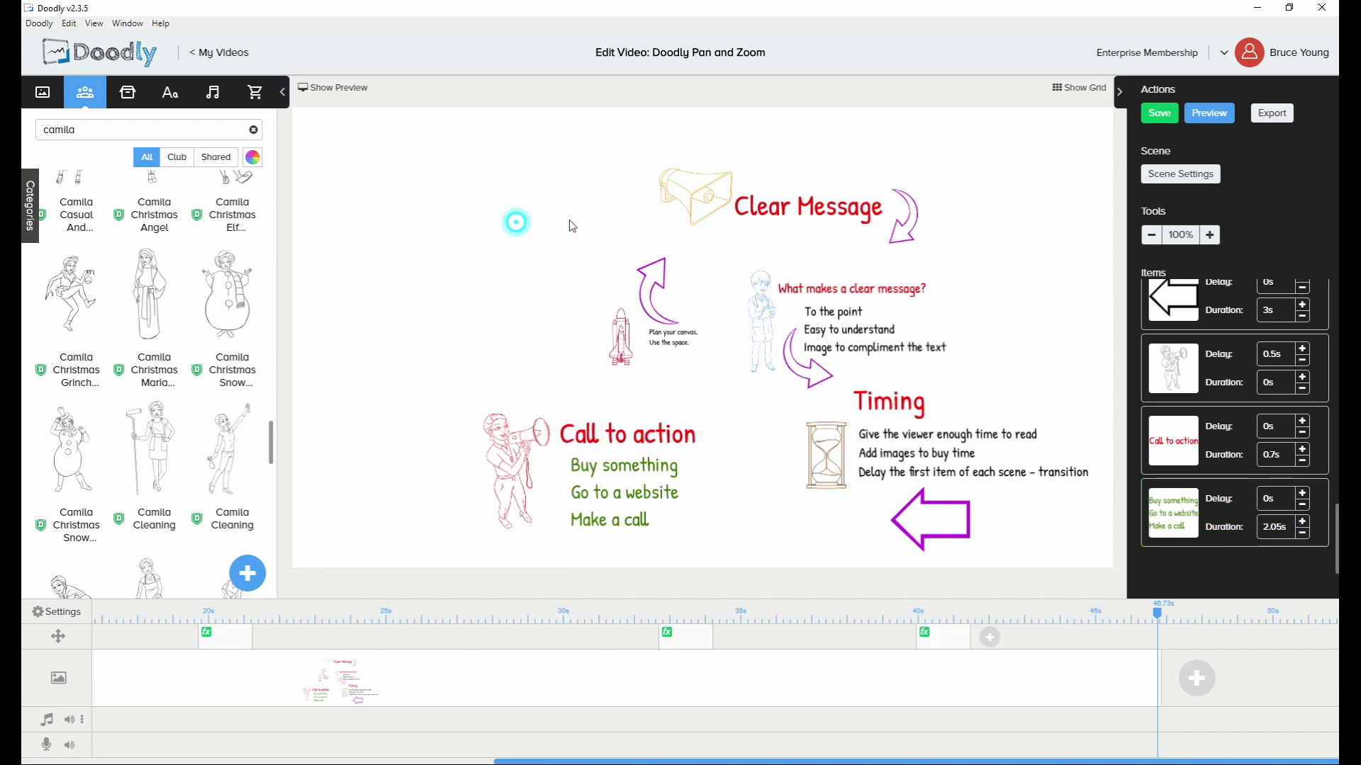
Play a preview of the video from the beginning to check the colored scene and camera moves
{"action": "left_click", "coordinate": [1224, 114]}
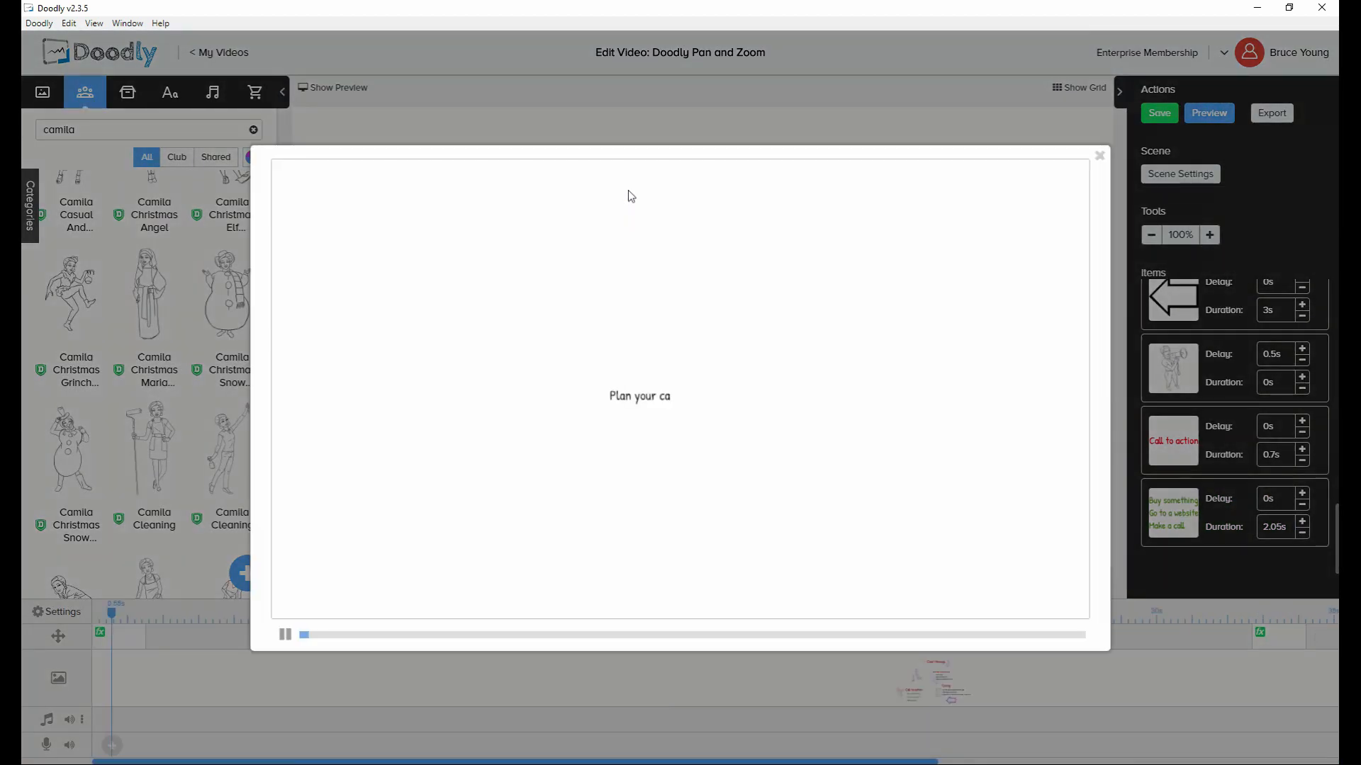